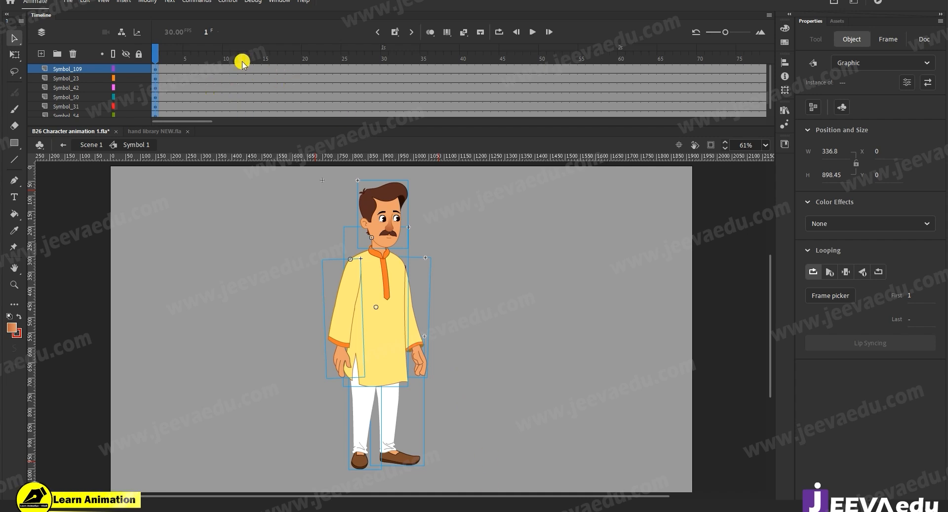
# - Check frames 18 and 41 inside Symbol 1, and return to Scene 1 with the playhead at frame 2
pyautogui.click(291, 70)
pyautogui.click(290, 70)
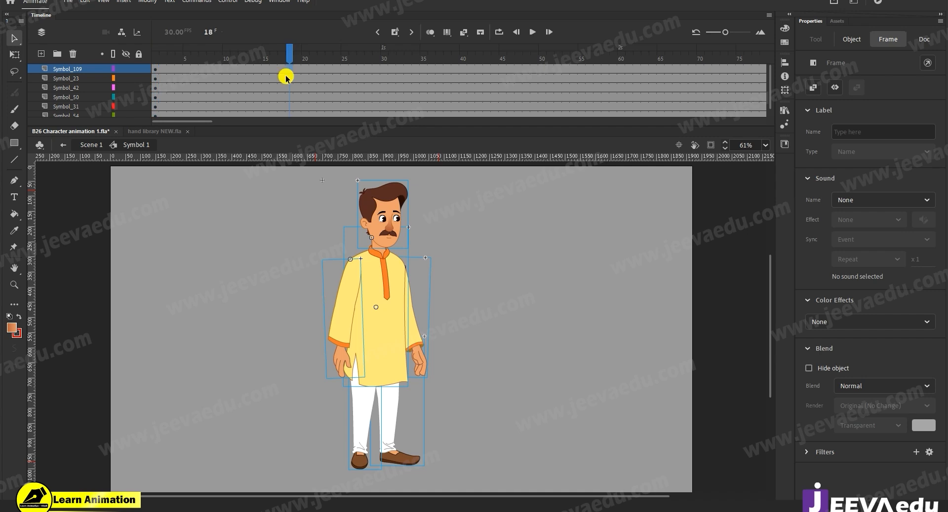
pyautogui.click(470, 78)
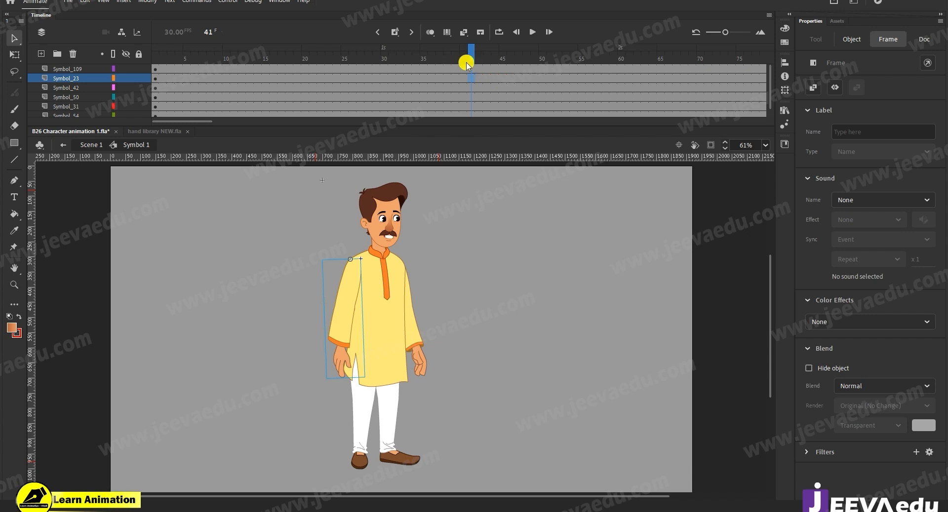
pyautogui.click(99, 145)
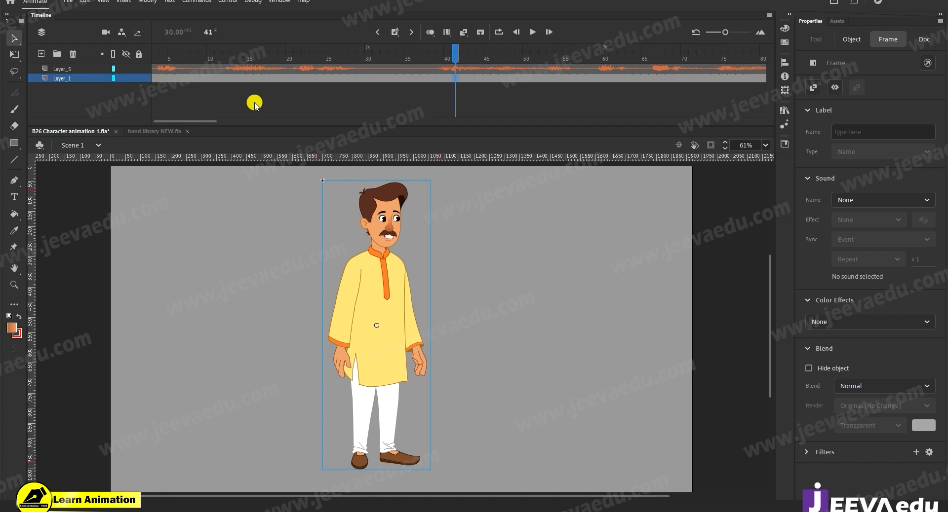
pyautogui.moveTo(208, 121); pyautogui.dragTo(180, 127)
pyautogui.moveTo(212, 59); pyautogui.dragTo(162, 63)
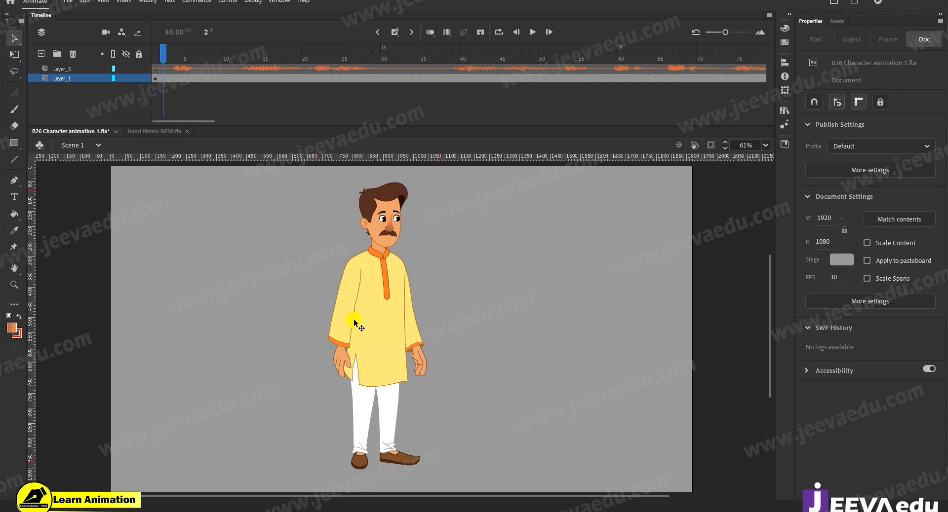
# - Open the character symbol for editing and select the arm beside the collar-facing side, Symbol 31, to inspect it
pyautogui.click(389, 239)
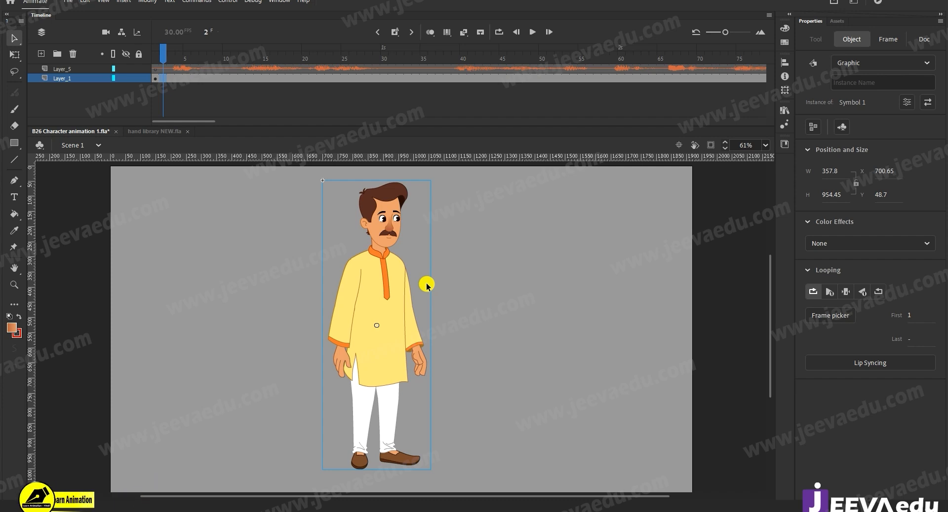
pyautogui.doubleClick(384, 293)
pyautogui.click(395, 330)
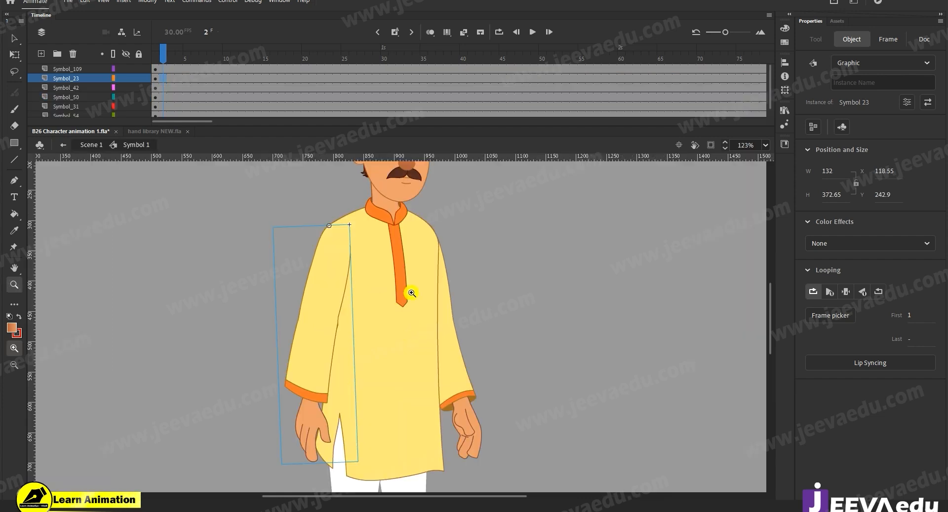
pyautogui.press('v')
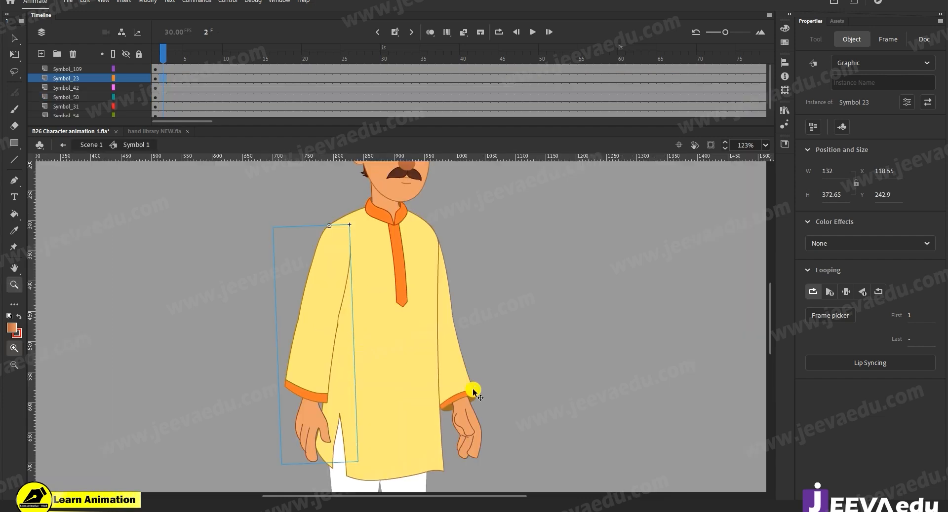
pyautogui.click(468, 391)
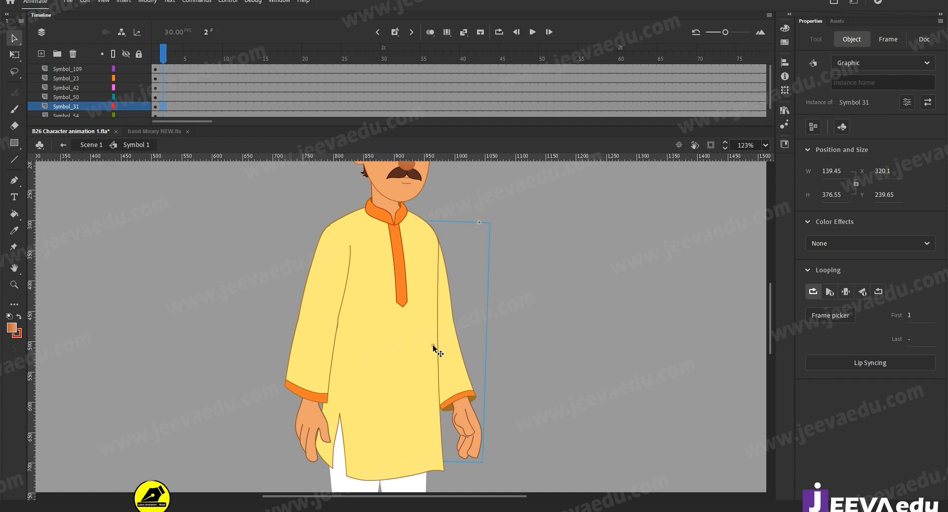
# - Leave the character symbol and return to Scene 1
pyautogui.press('z')
pyautogui.keyDown('alt'); pyautogui.click(434, 364); pyautogui.keyUp('alt')
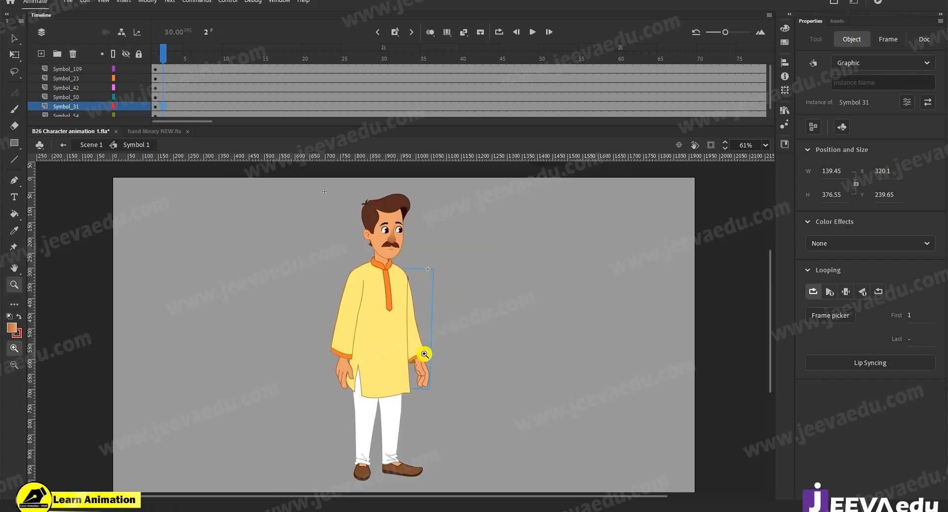
pyautogui.press('v')
pyautogui.doubleClick(292, 319)
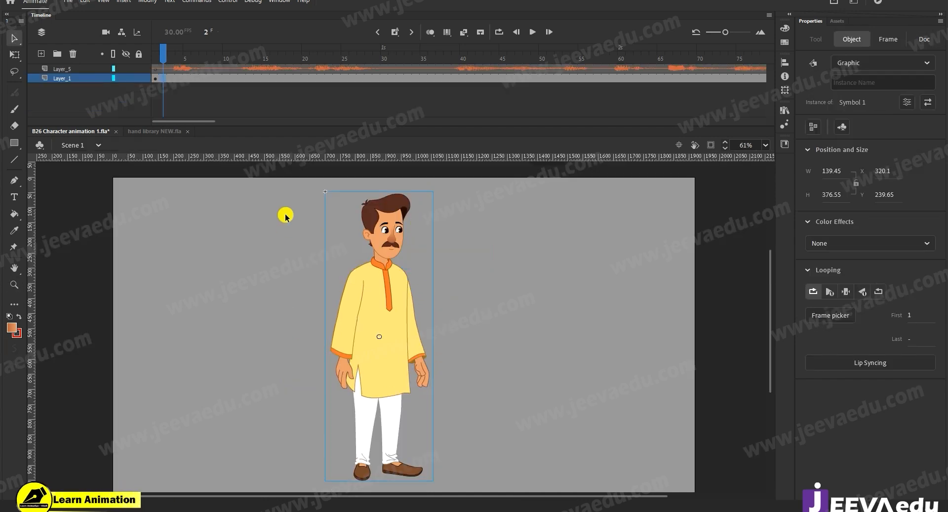
# - Play the Scene 1 animation from frame 1 with its audio, and move the playhead back to frame 2
pyautogui.click(153, 61)
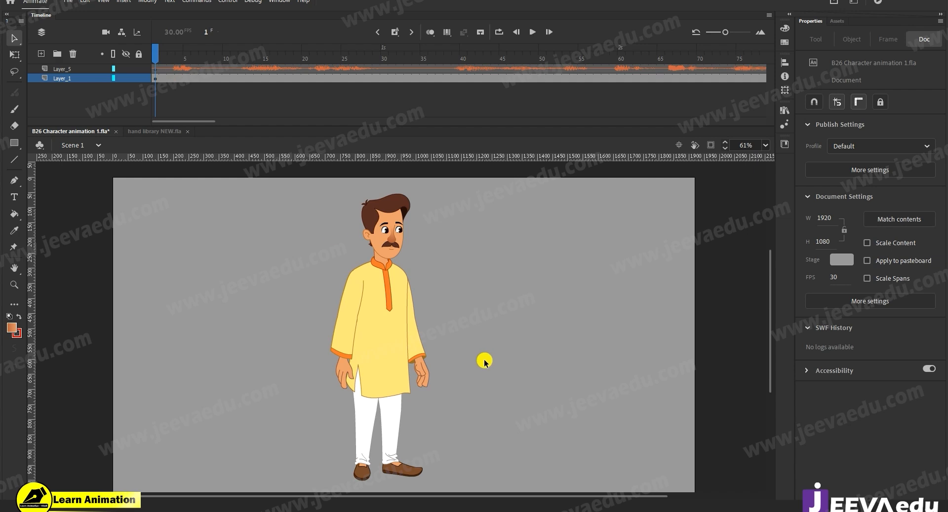
pyautogui.moveTo(446, 333); pyautogui.dragTo(447, 323)
pyautogui.click(449, 326)
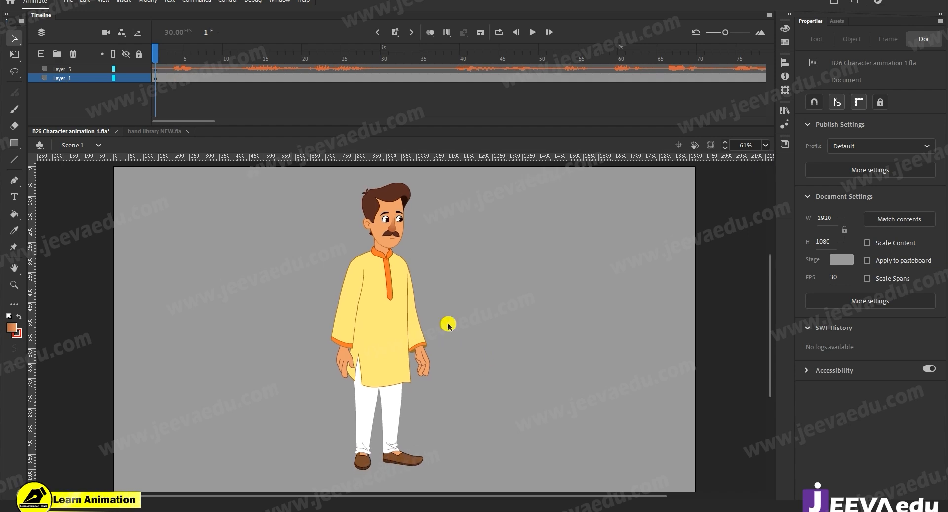
pyautogui.press('Return')
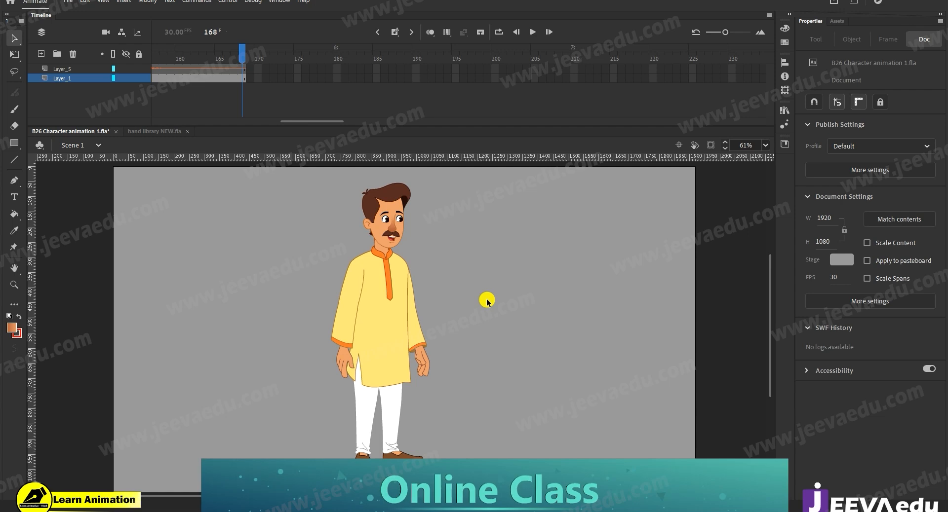
pyautogui.moveTo(328, 121); pyautogui.dragTo(52, 134)
pyautogui.click(164, 59)
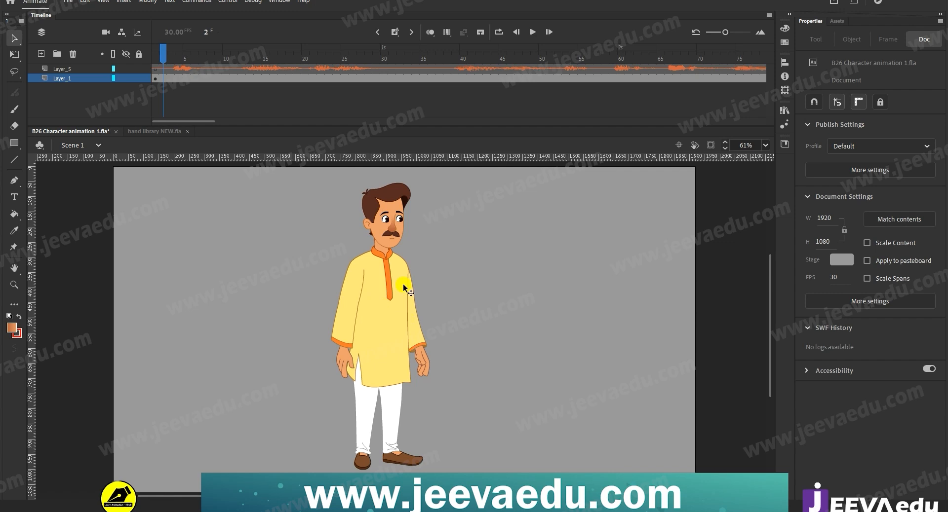
# - Select the character on the stage and examine its arms and hands up close
pyautogui.click(414, 358)
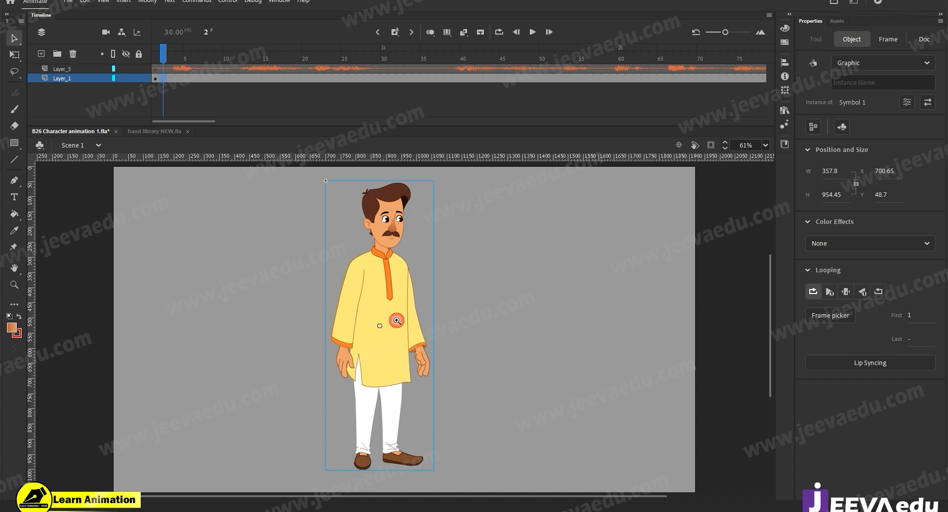
pyautogui.press('z')
pyautogui.click(395, 316)
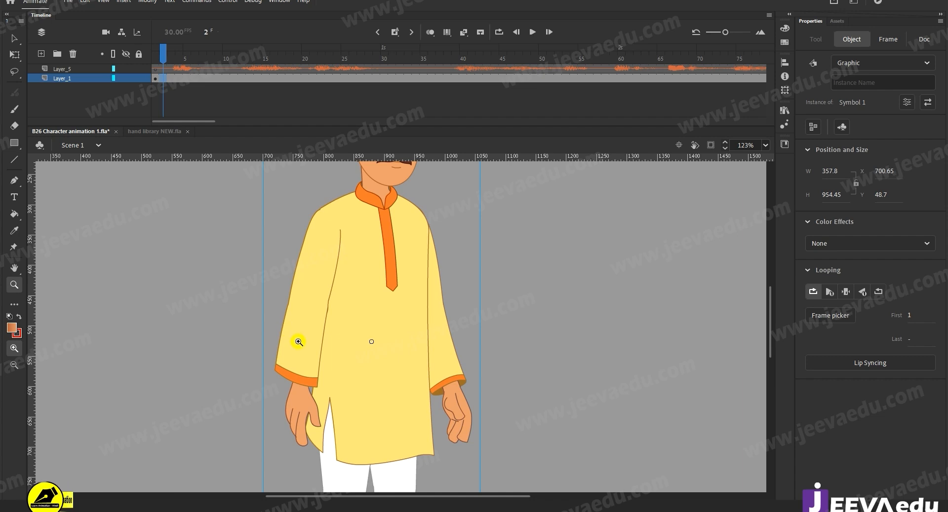
pyautogui.keyDown('alt'); pyautogui.click(395, 346); pyautogui.keyUp('alt')
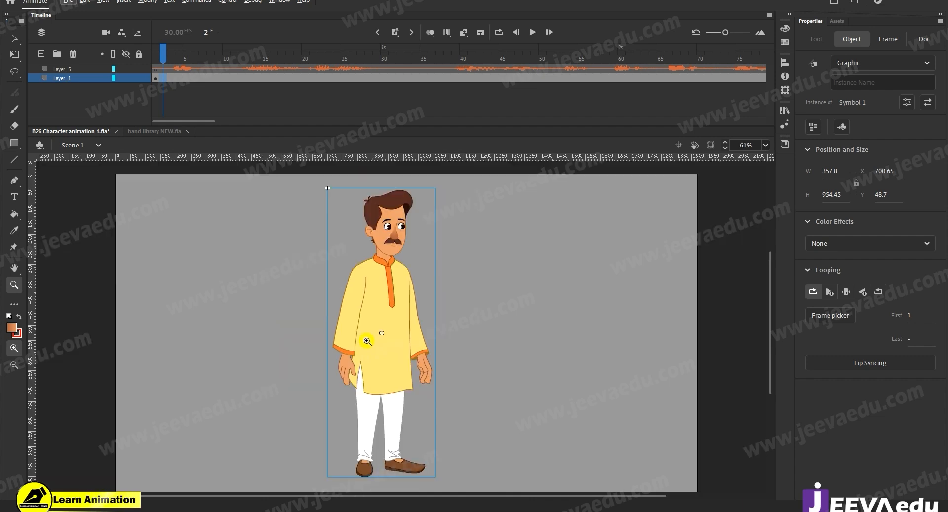
pyautogui.press('v')
pyautogui.hotkey('alt', 'v')
pyautogui.click(436, 340)
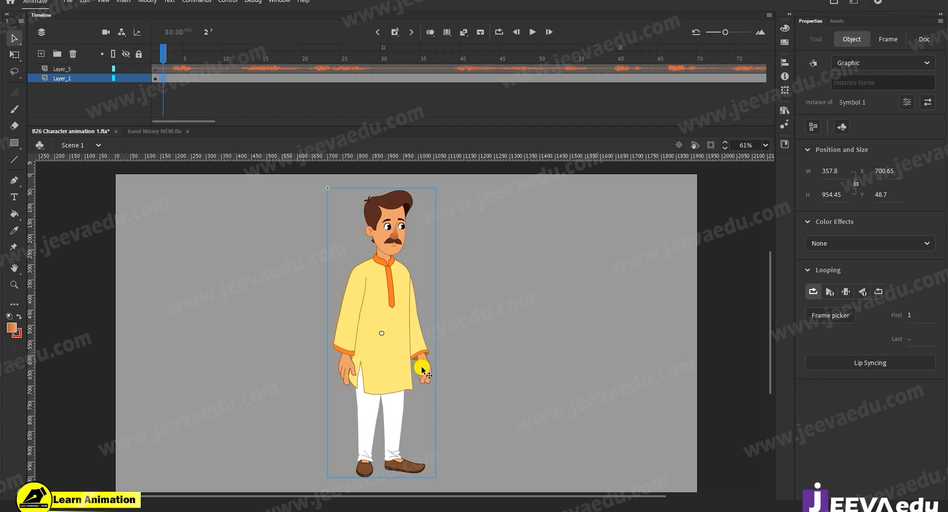
# - Select the audio layer Layer_5 to view its sound settings, and reset the playhead to frame 1
pyautogui.click(166, 56)
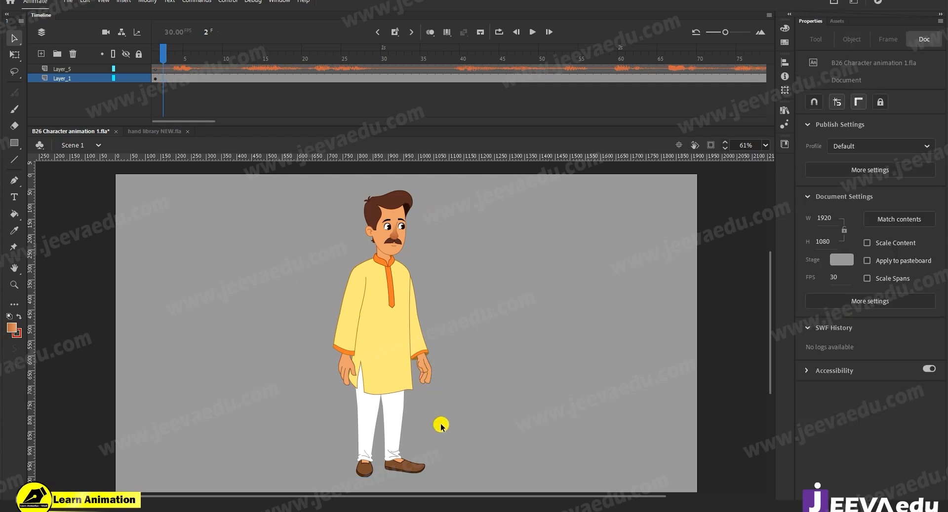
pyautogui.click(155, 62)
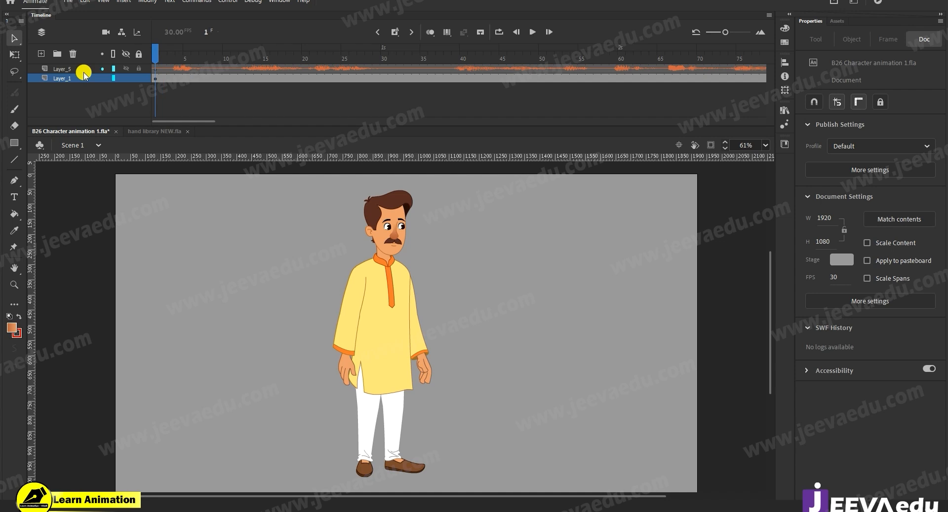
pyautogui.click(73, 69)
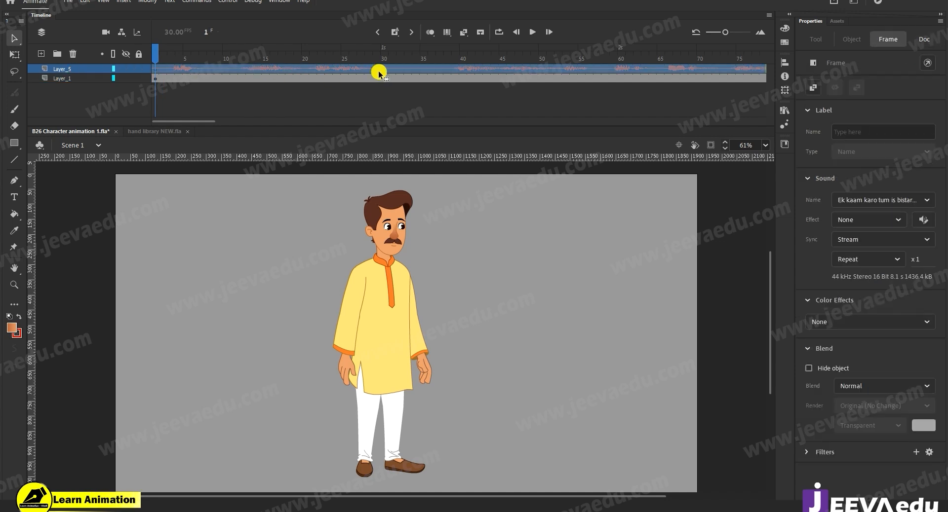
pyautogui.moveTo(174, 51); pyautogui.dragTo(146, 62)
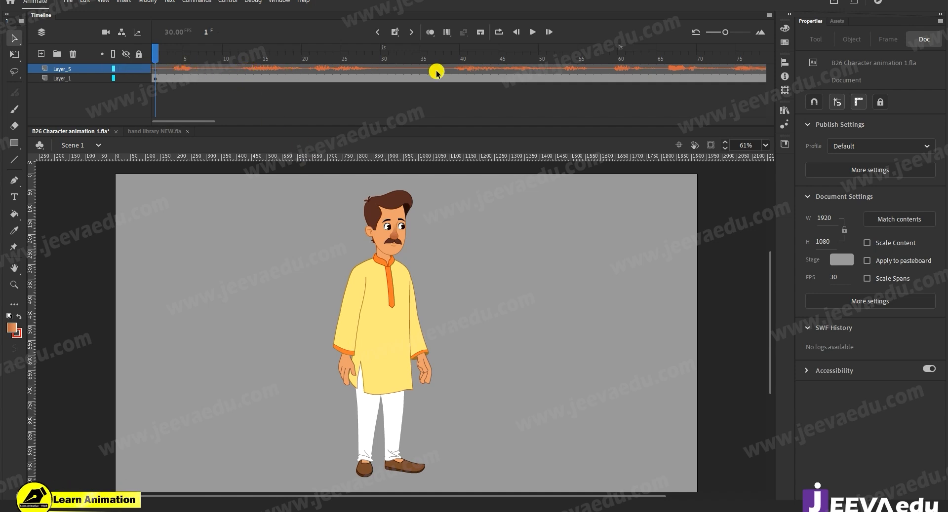
pyautogui.moveTo(191, 121)
pyautogui.mouseDown()
pyautogui.moveTo(261, 118)
pyautogui.moveTo(194, 123)
pyautogui.mouseUp()
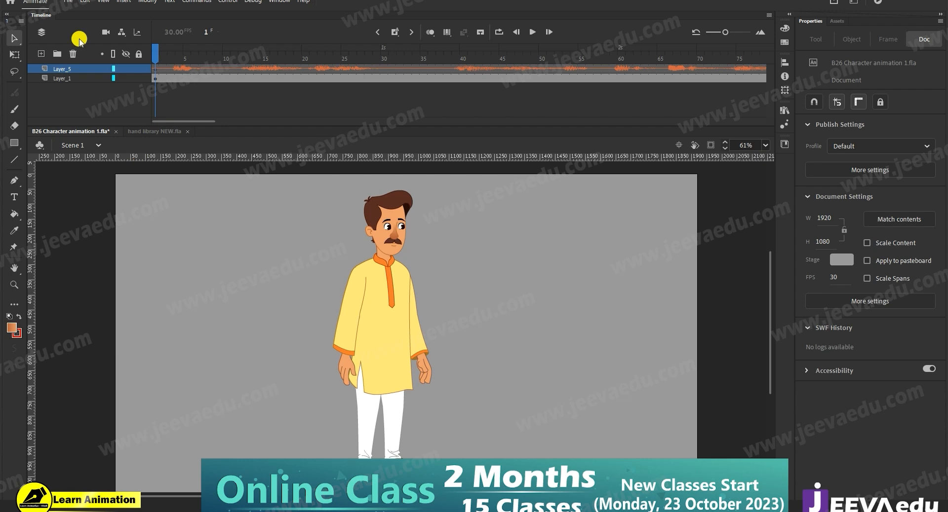
pyautogui.click(67, 3)
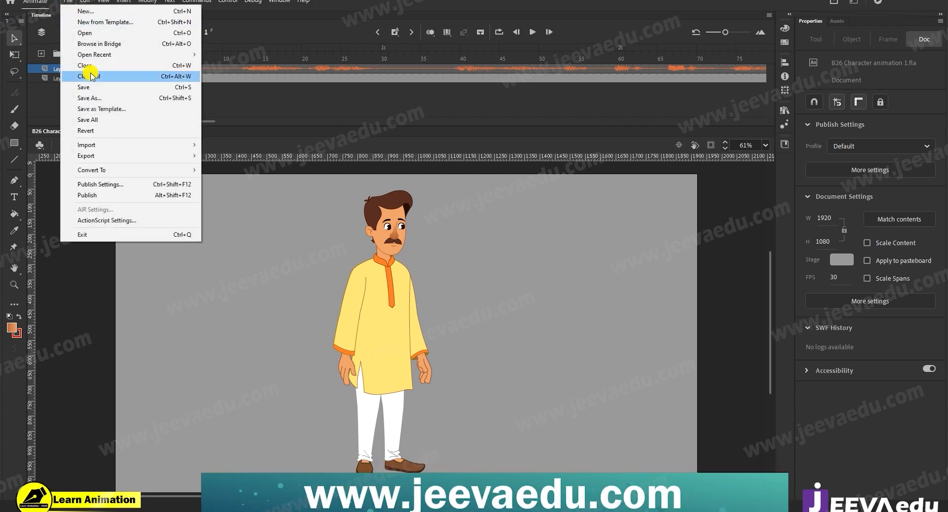
pyautogui.moveTo(107, 149)
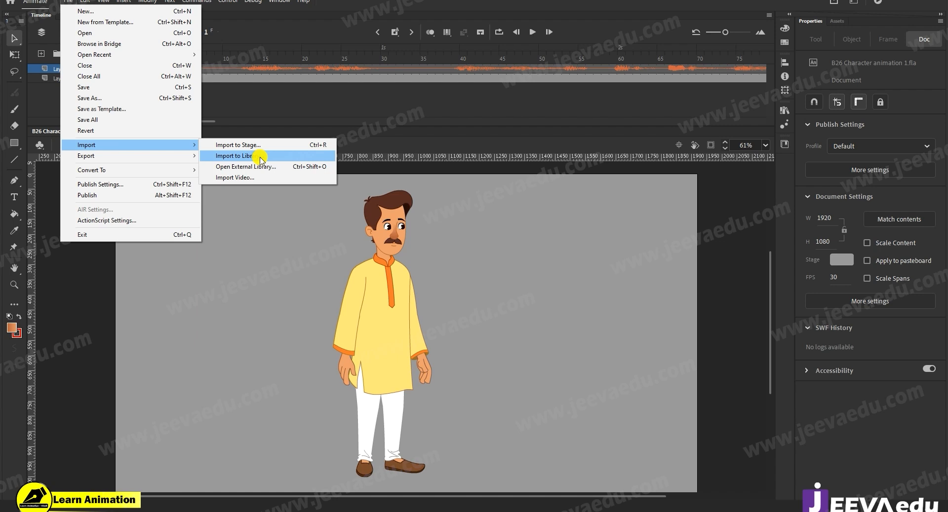
pyautogui.click(239, 156)
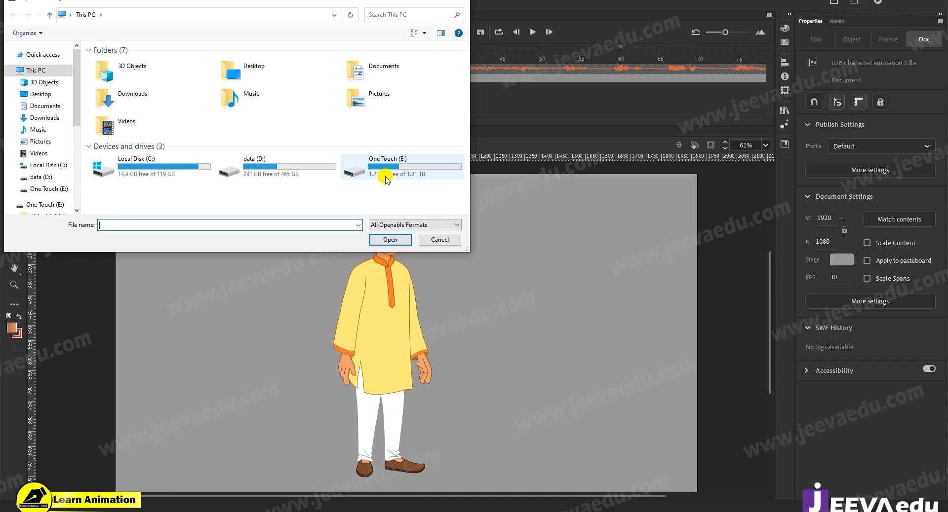
pyautogui.click(439, 240)
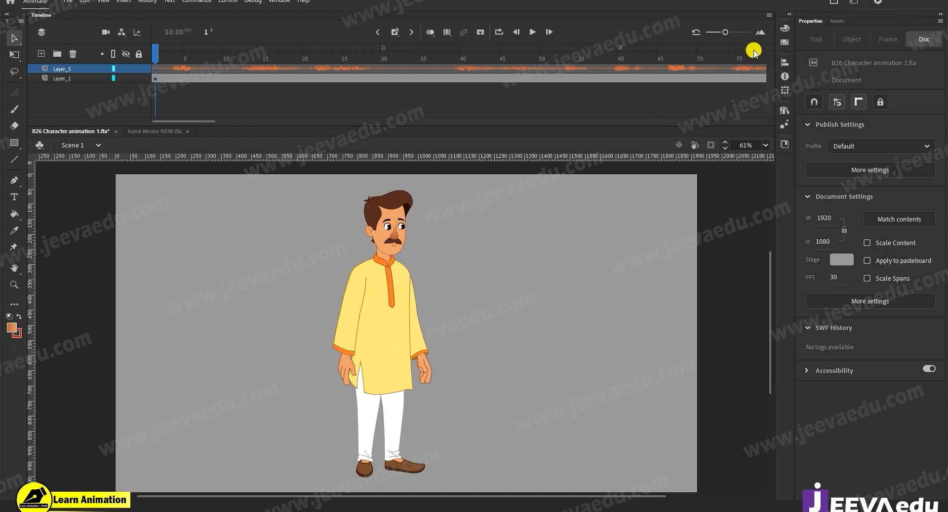
# - Show the document's library and extend its height to list more items
pyautogui.click(786, 113)
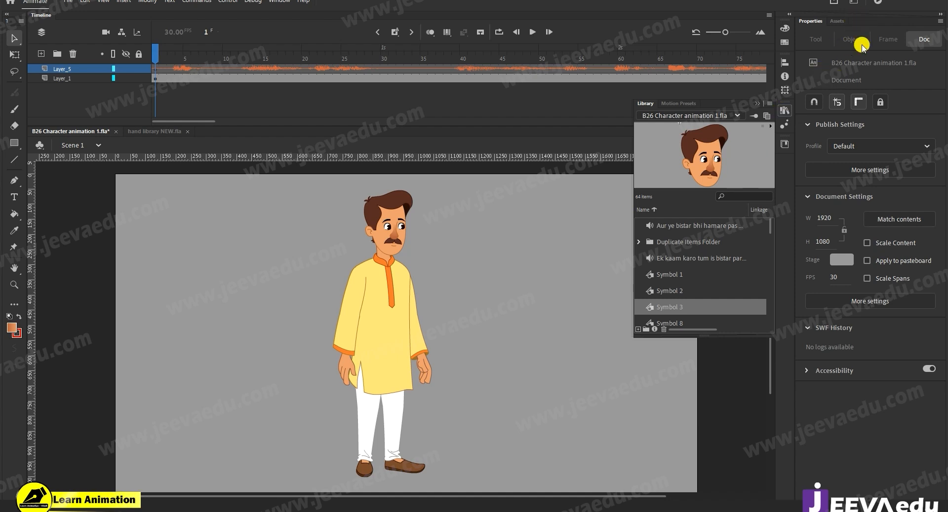
pyautogui.click(786, 113)
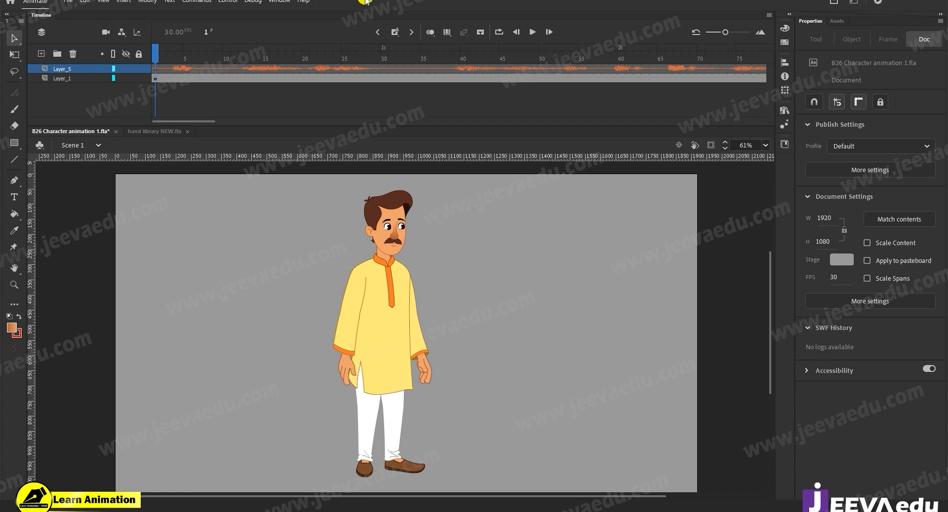
pyautogui.click(285, 2)
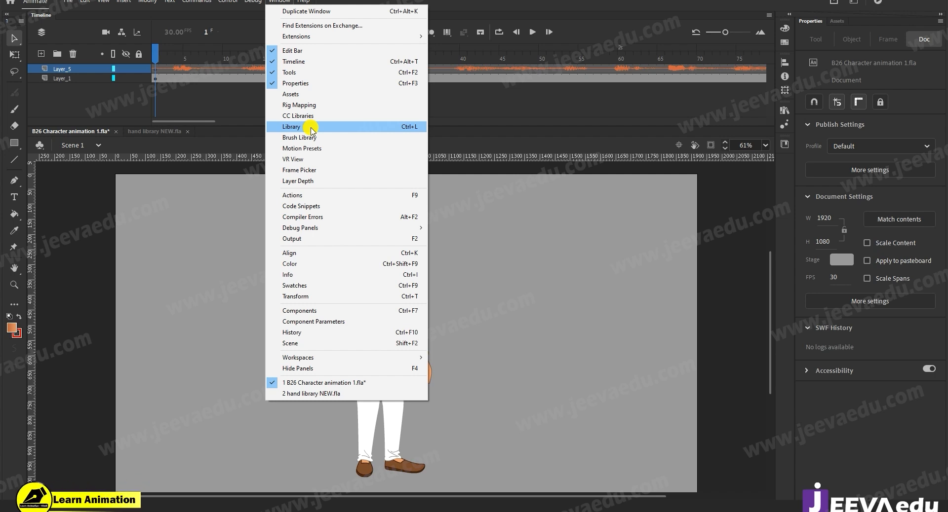
pyautogui.click(312, 129)
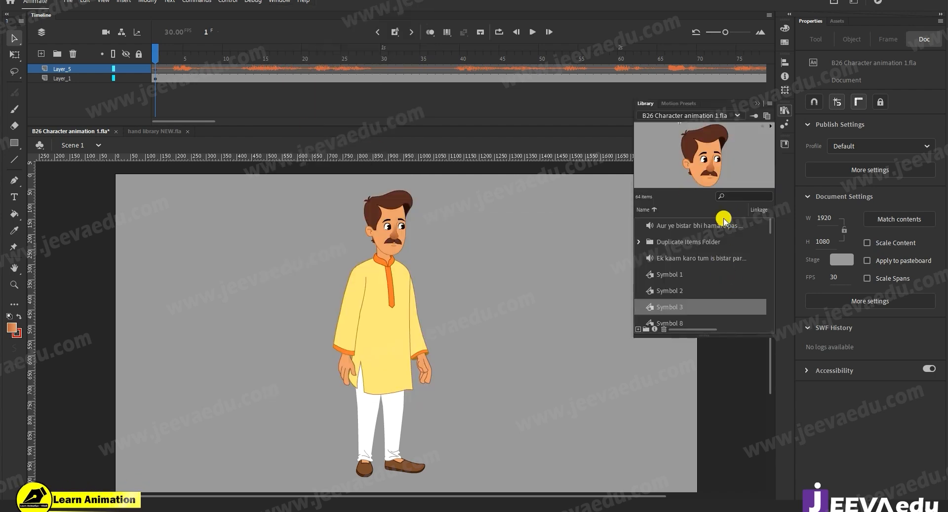
pyautogui.moveTo(729, 337); pyautogui.dragTo(731, 468)
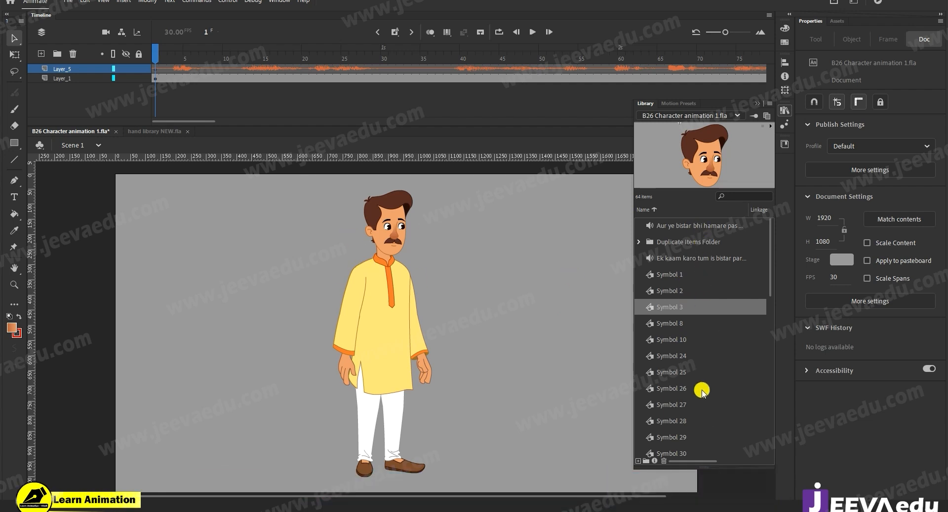
# - Preview Symbols 25, 27, 8 and 1 and the audio clip "Aur ye bistar bhi hamare pas..." in the library
pyautogui.click(672, 373)
pyautogui.click(672, 405)
pyautogui.click(671, 323)
pyautogui.click(669, 275)
pyautogui.click(677, 225)
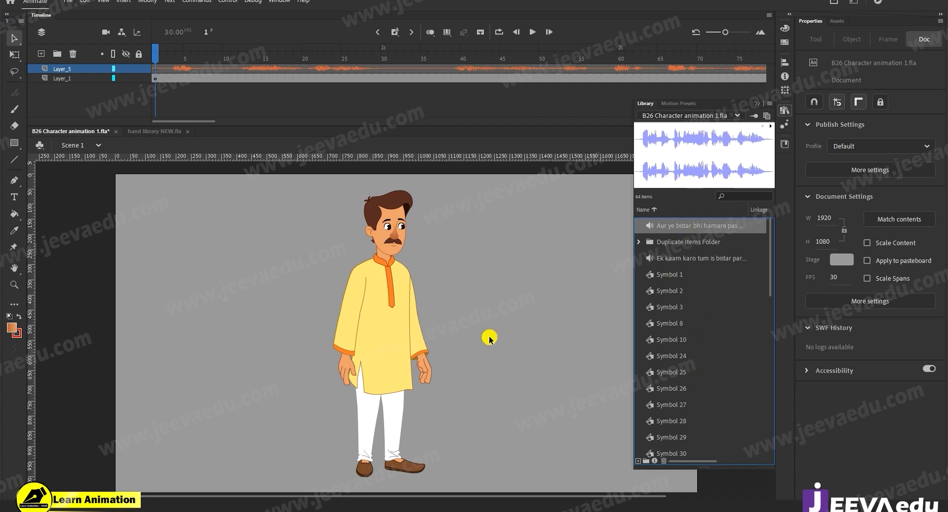
# - Preview the library symbols one by one from Symbol 25 to Symbol 36
pyautogui.click(682, 373)
pyautogui.press('Down')
pyautogui.press('Down')
pyautogui.press('Down')
pyautogui.press('Down')
pyautogui.press('Down')
pyautogui.press('Down')
pyautogui.press('Down')
pyautogui.press('Down')
pyautogui.press('Down')
pyautogui.press('Down')
pyautogui.press('Down')
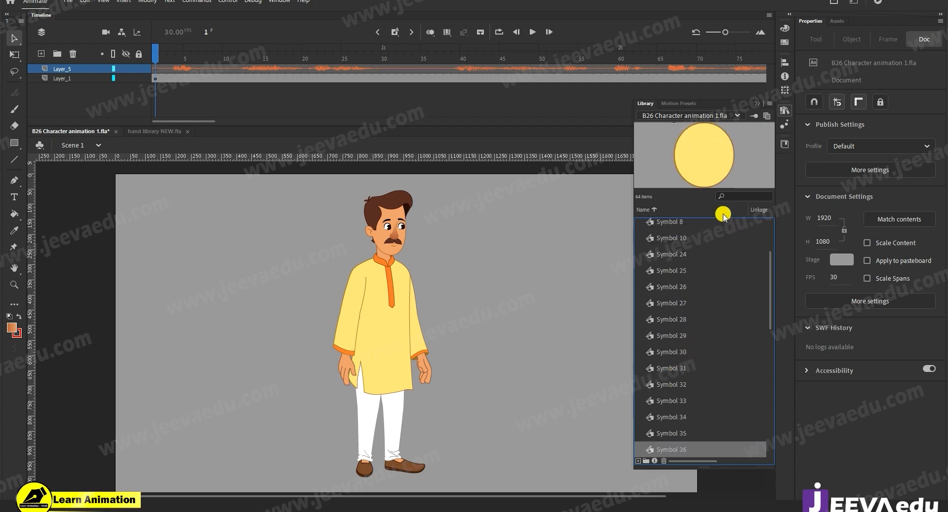
# - Select all unused items in the library, check the selection, delete them, and collapse the library
pyautogui.click(769, 105)
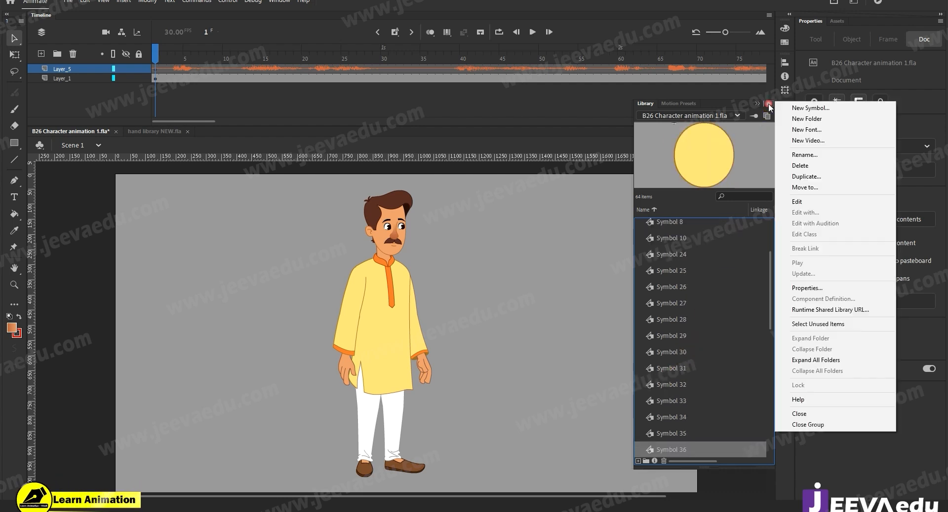
pyautogui.click(822, 325)
pyautogui.scroll(-1, 726, 360)
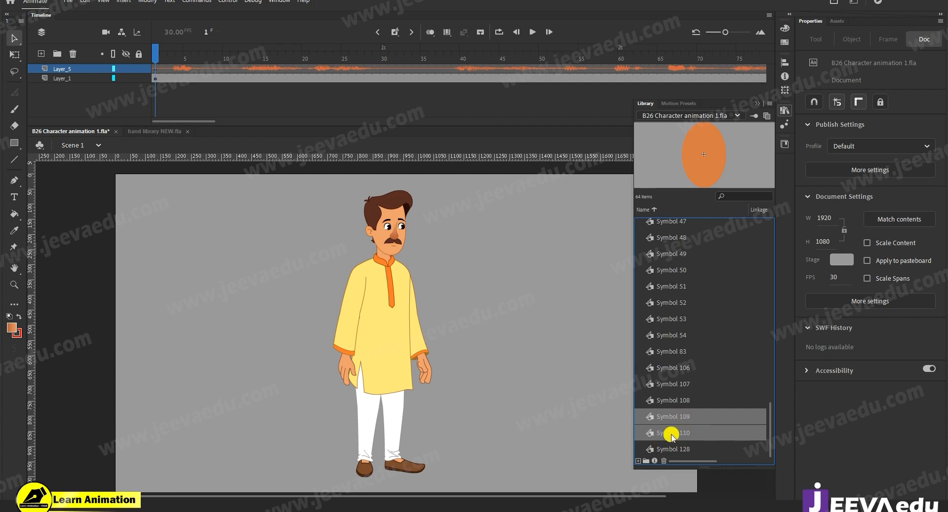
pyautogui.scroll(8, 704, 400)
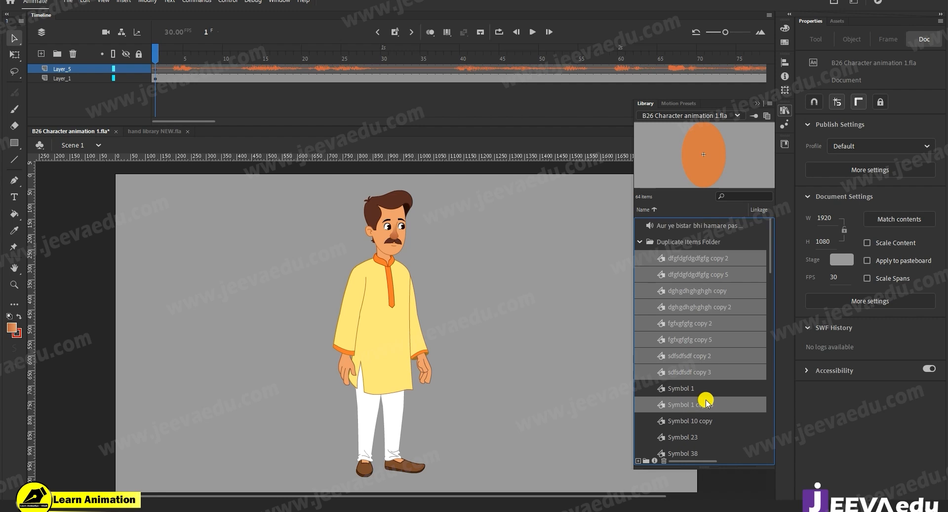
pyautogui.scroll(-10, 702, 346)
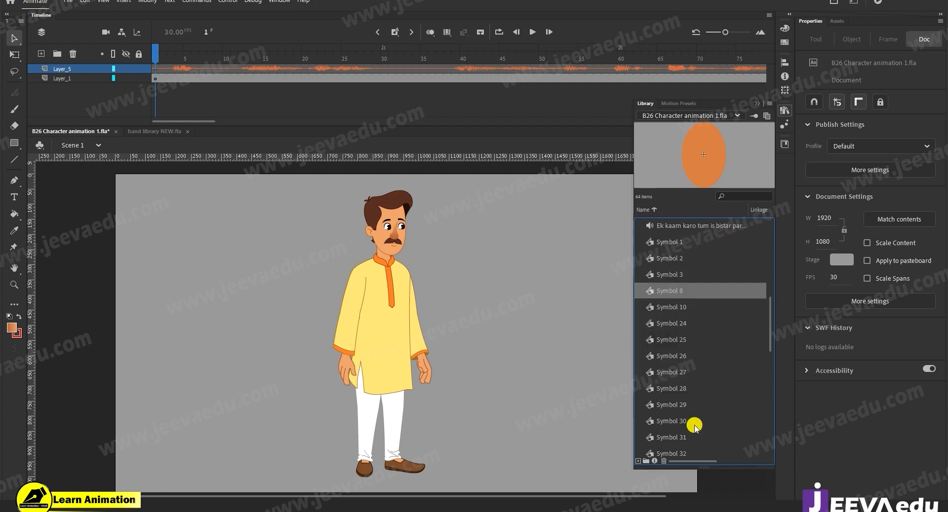
pyautogui.click(662, 461)
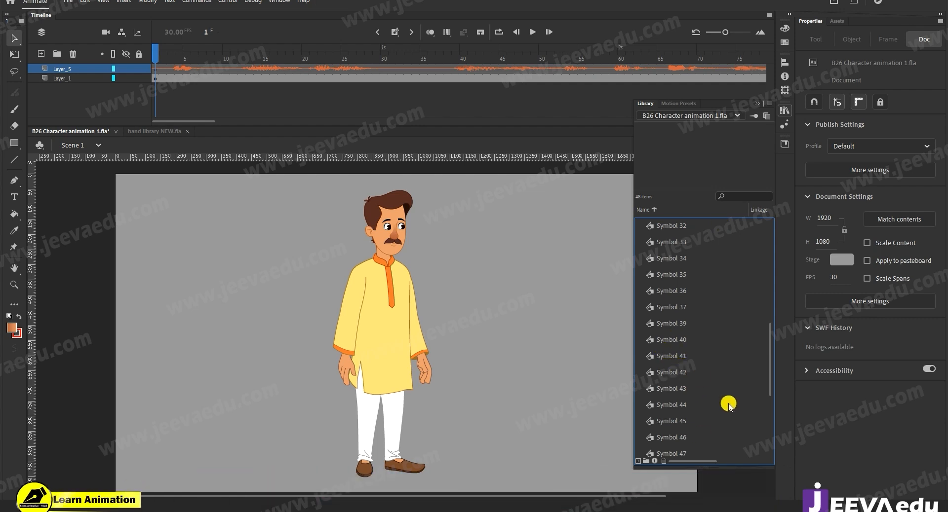
pyautogui.click(755, 111)
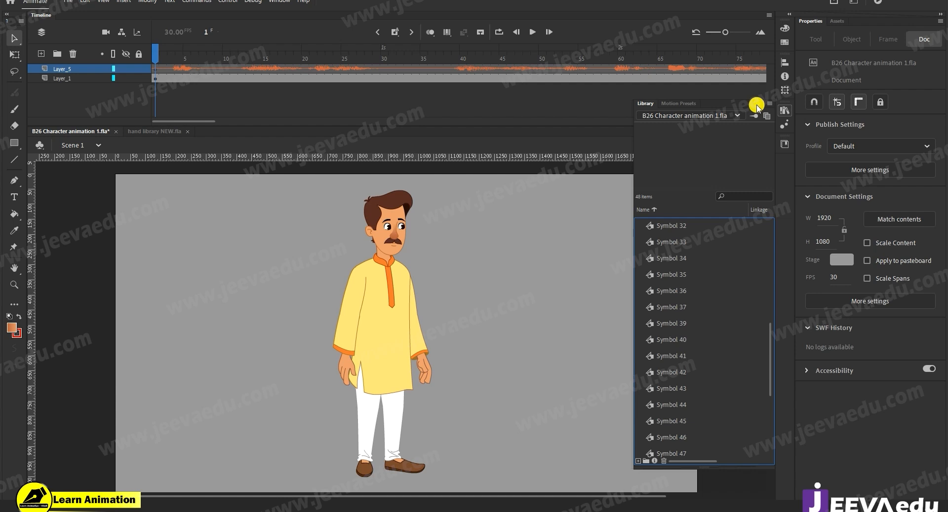
pyautogui.click(756, 106)
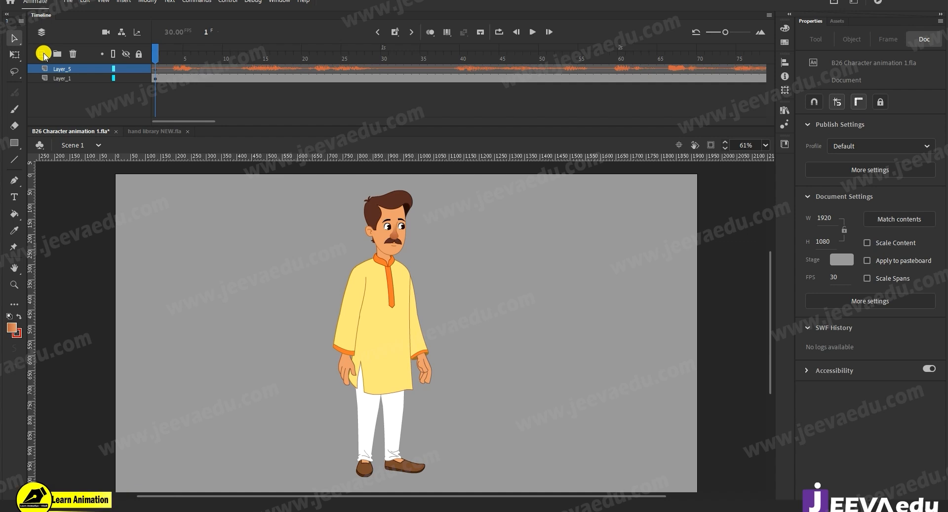
# - Add a new layer above the audio layer Layer_5 and delete that new layer again
pyautogui.click(42, 54)
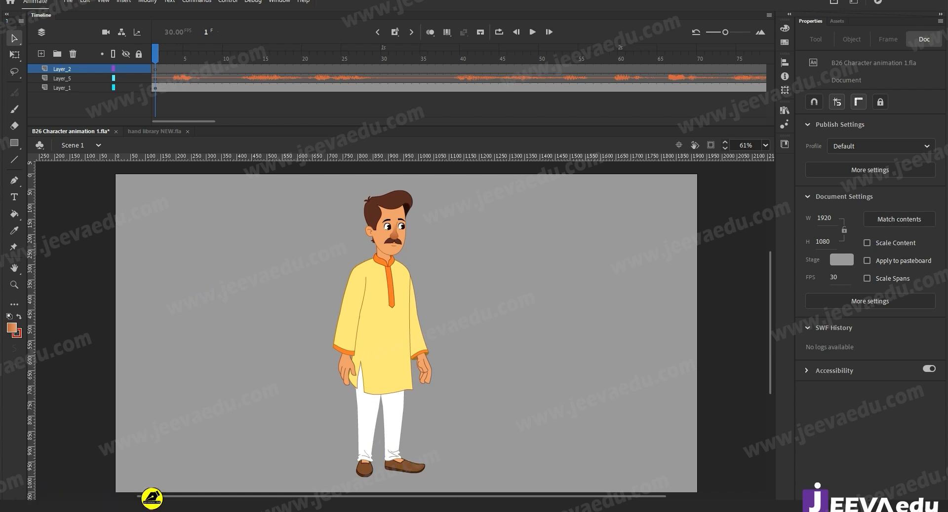
pyautogui.moveTo(469, 511)
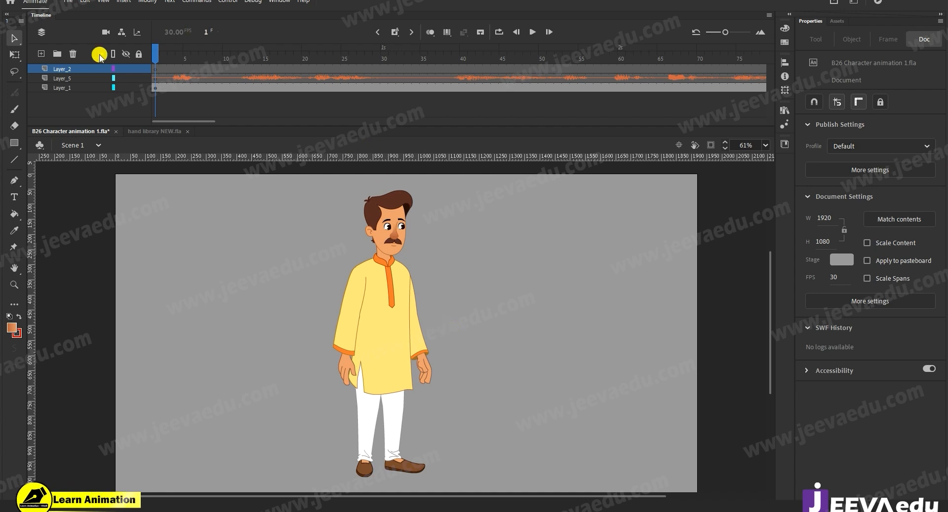
pyautogui.click(71, 67)
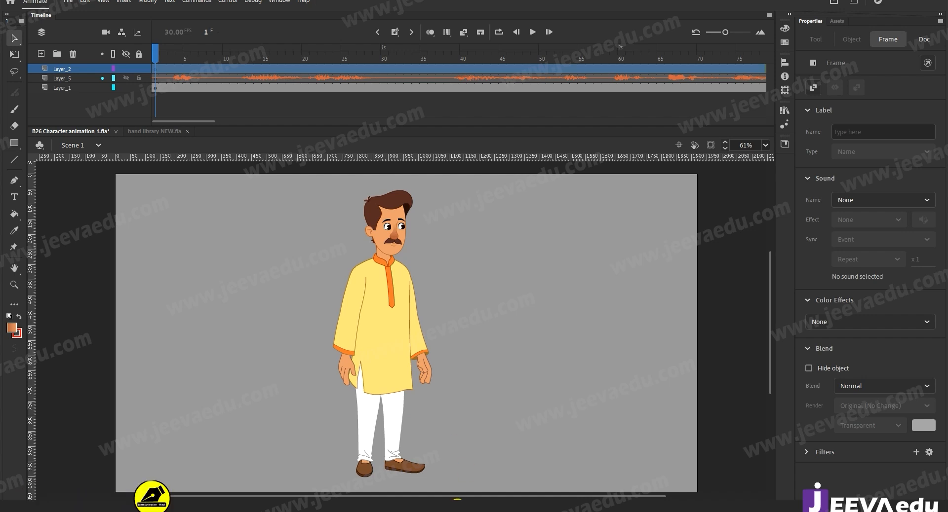
pyautogui.moveTo(171, 48); pyautogui.dragTo(69, 71)
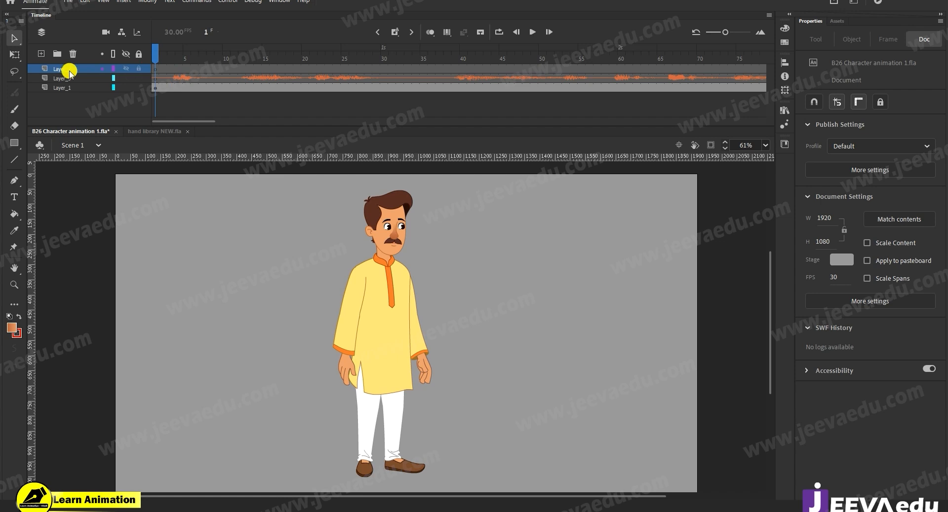
pyautogui.click(72, 54)
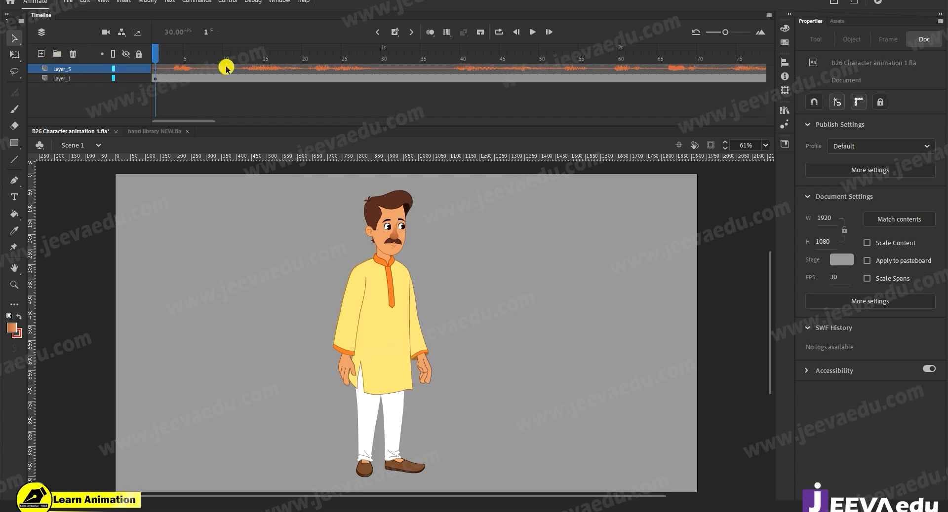
# - Copy the audio layer Layer_5 of Scene 1
pyautogui.moveTo(184, 121); pyautogui.dragTo(162, 124)
pyautogui.click(89, 70)
pyautogui.rightClick(88, 70)
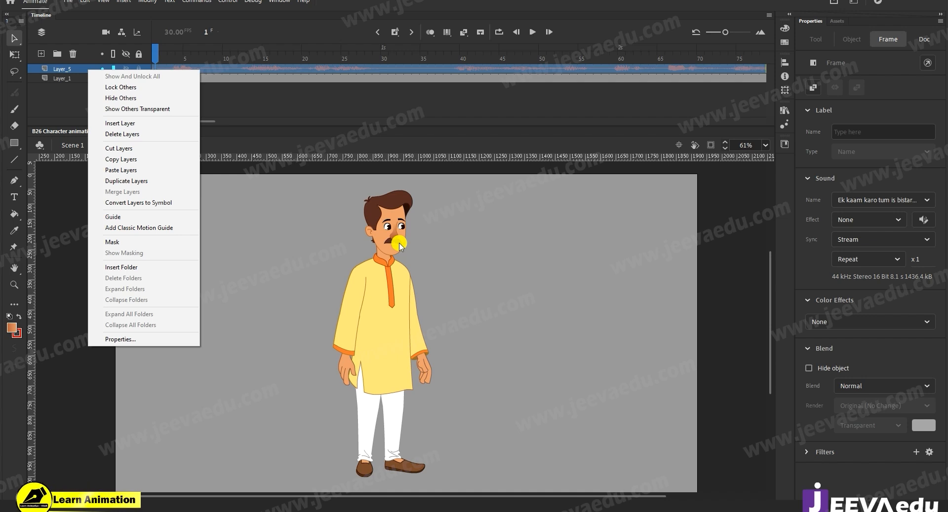
pyautogui.click(131, 165)
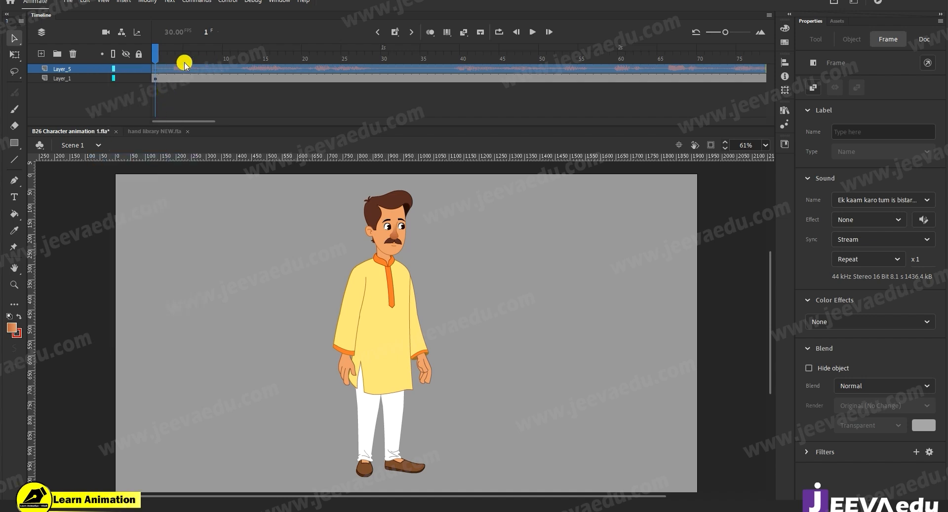
# - Scrub the timeline between frames 10 and 20 to check the lip sync, and select the sound at frame 20
pyautogui.moveTo(192, 63); pyautogui.dragTo(245, 70)
pyautogui.click(256, 70)
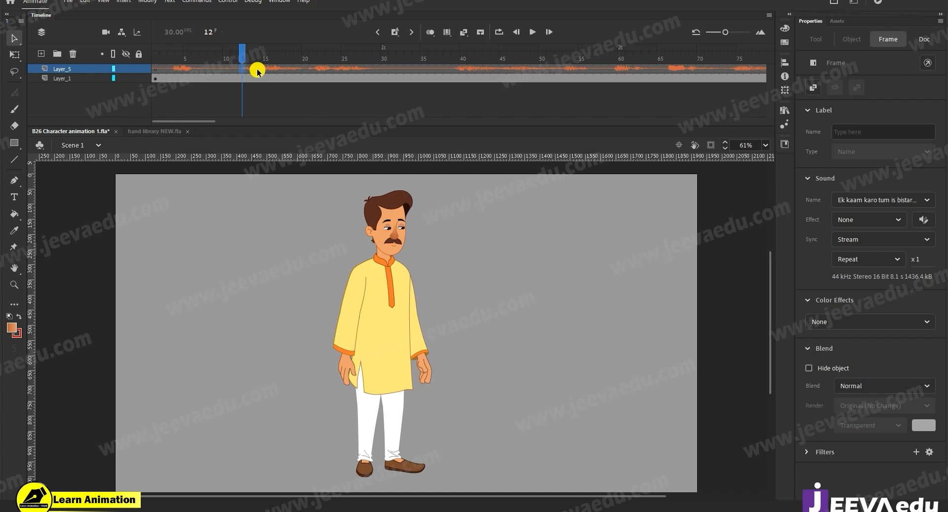
pyautogui.moveTo(245, 58); pyautogui.dragTo(230, 68)
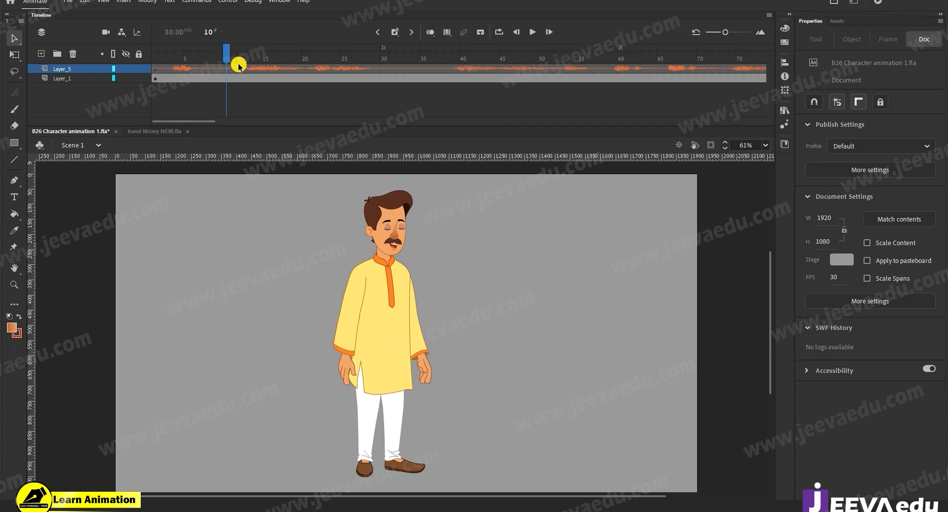
pyautogui.moveTo(239, 63); pyautogui.dragTo(308, 68)
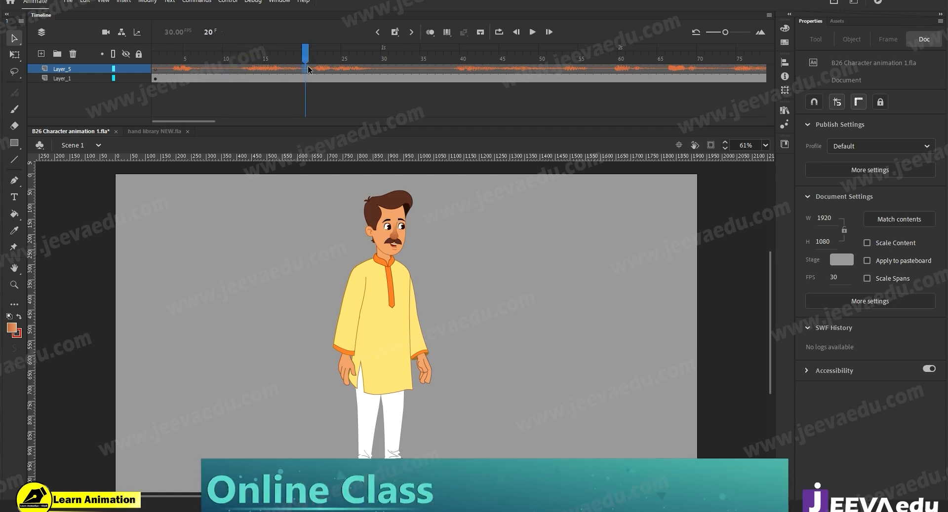
pyautogui.click(308, 67)
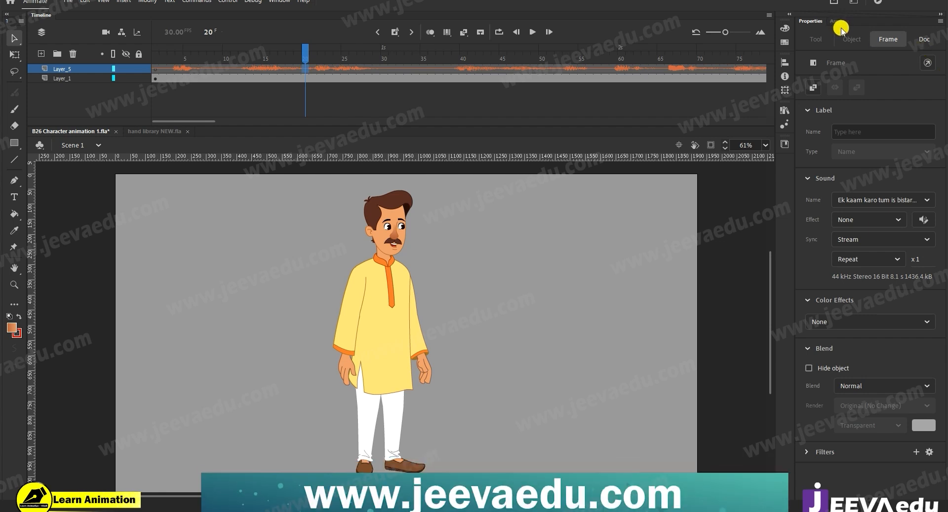
# - Select the Layer_5 sound at frame 30 and set its sync to Event
pyautogui.click(384, 77)
pyautogui.click(383, 68)
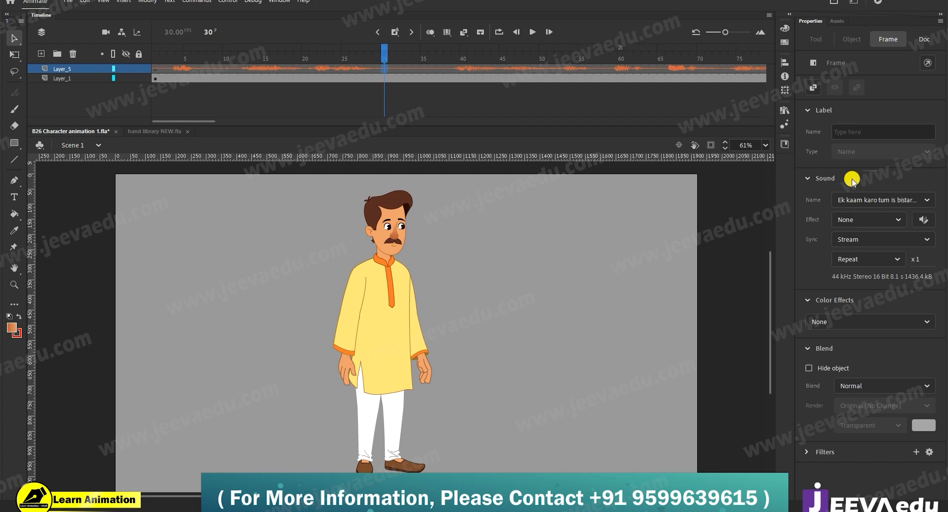
pyautogui.click(925, 242)
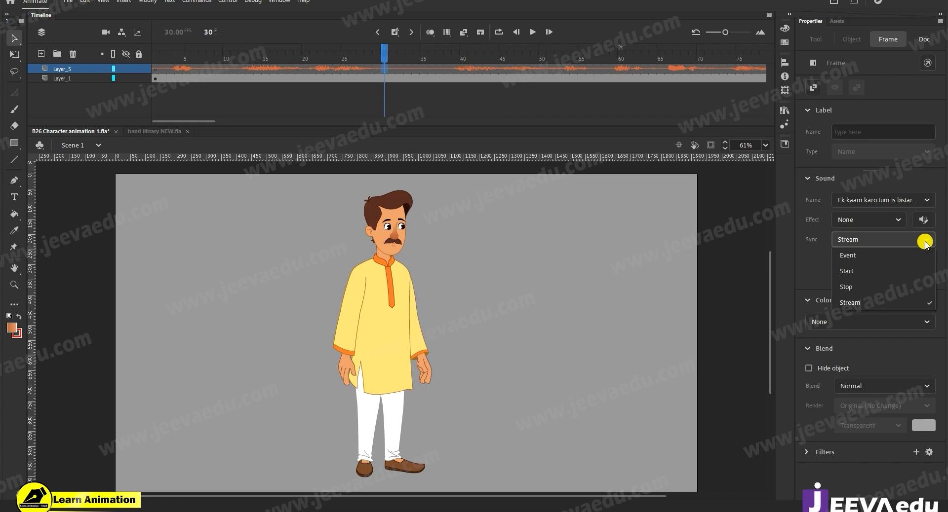
pyautogui.click(870, 257)
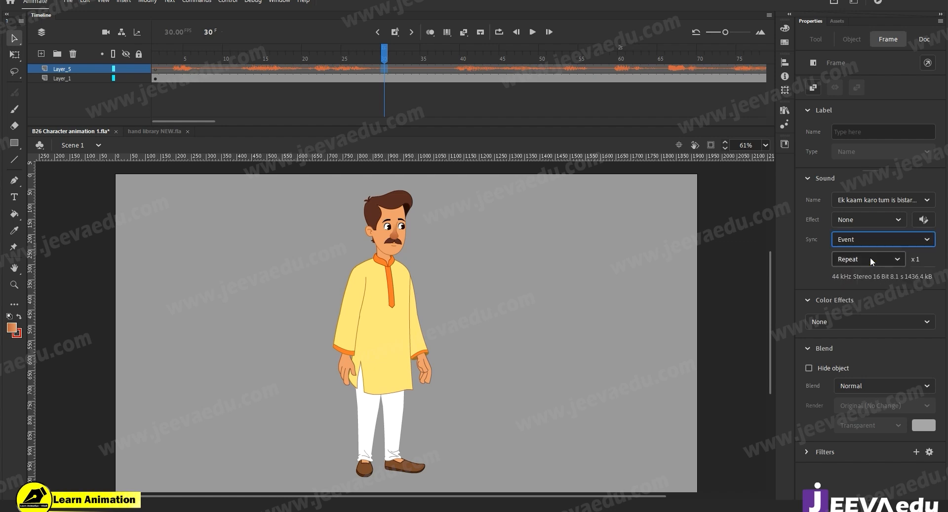
# - Play the scene from frame 1 to test the Event sync, stop it, and scrub back along the timeline
pyautogui.moveTo(383, 49); pyautogui.dragTo(155, 49)
pyautogui.click(263, 99)
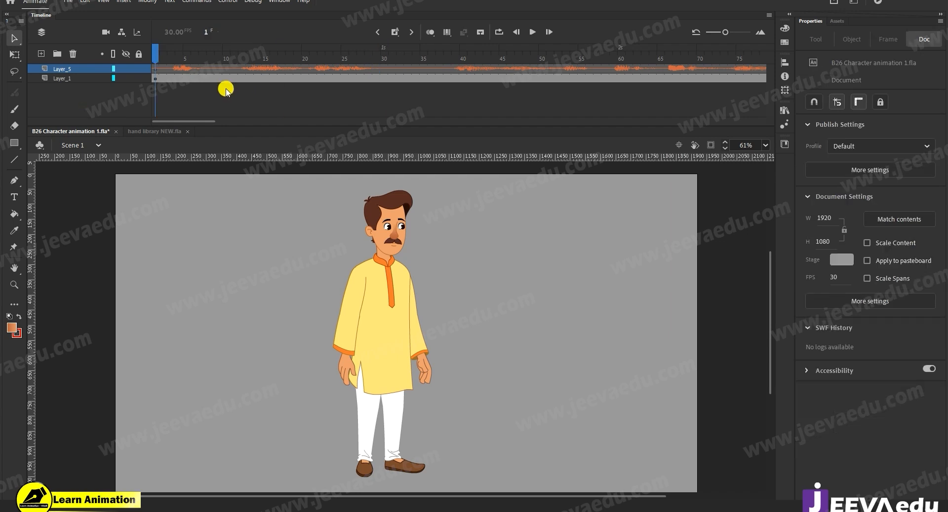
pyautogui.press('Return')
pyautogui.press('Return')
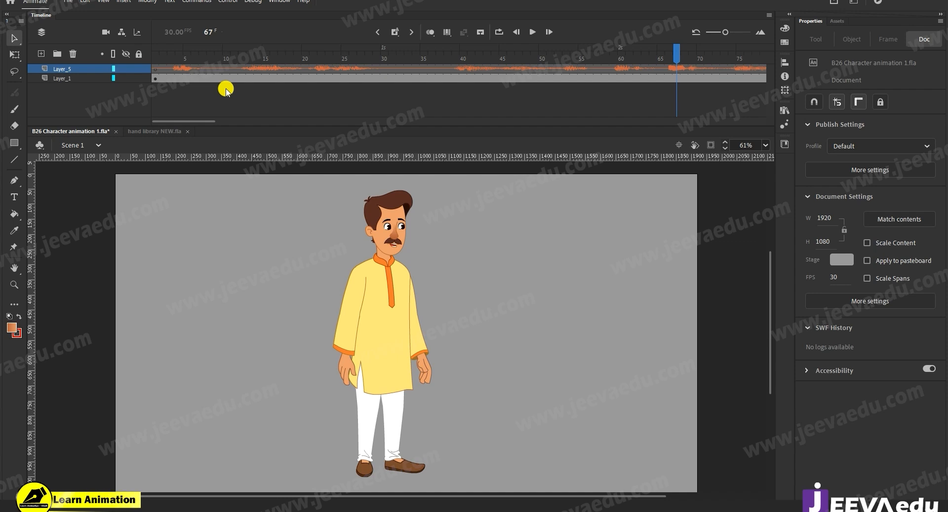
pyautogui.moveTo(677, 54); pyautogui.dragTo(257, 80)
pyautogui.click(280, 74)
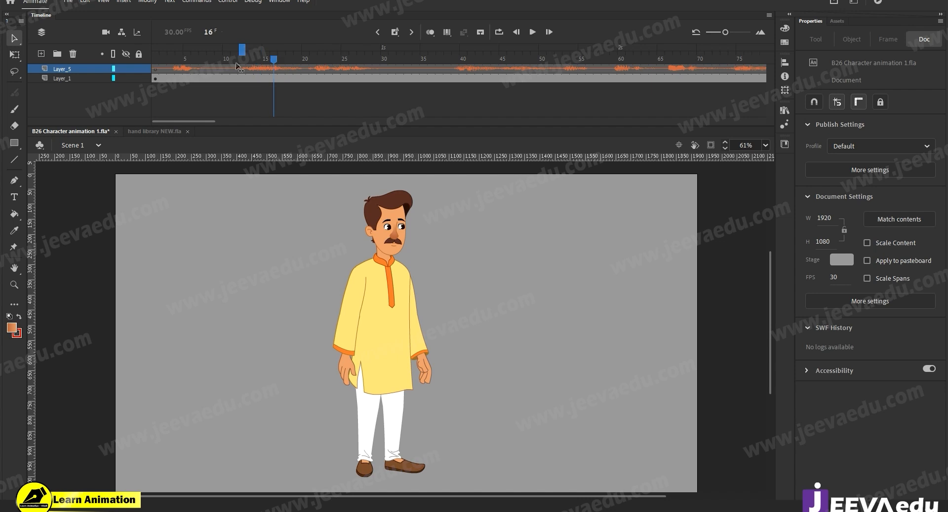
# - Set the Layer_5 sound's sync to Stream, test the playback, and return the playhead to frame 1
pyautogui.click(298, 72)
pyautogui.click(902, 243)
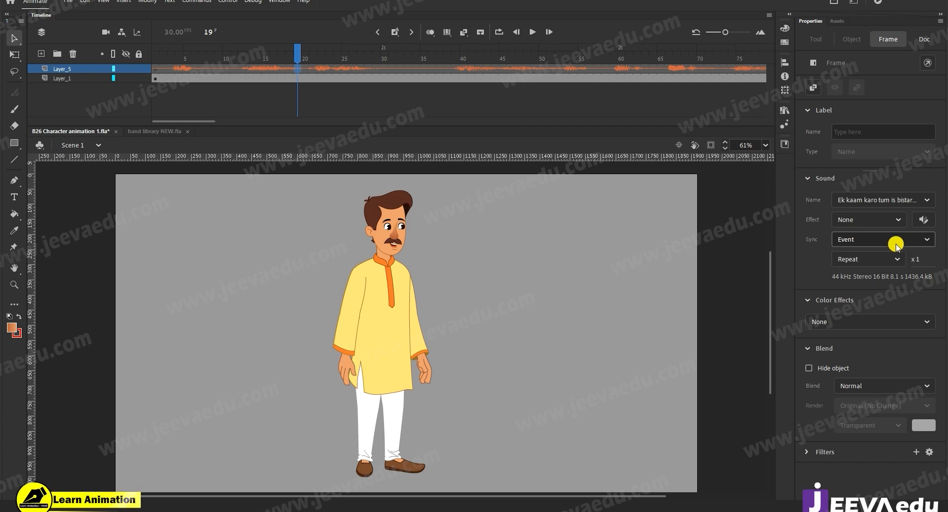
pyautogui.click(895, 244)
pyautogui.click(865, 303)
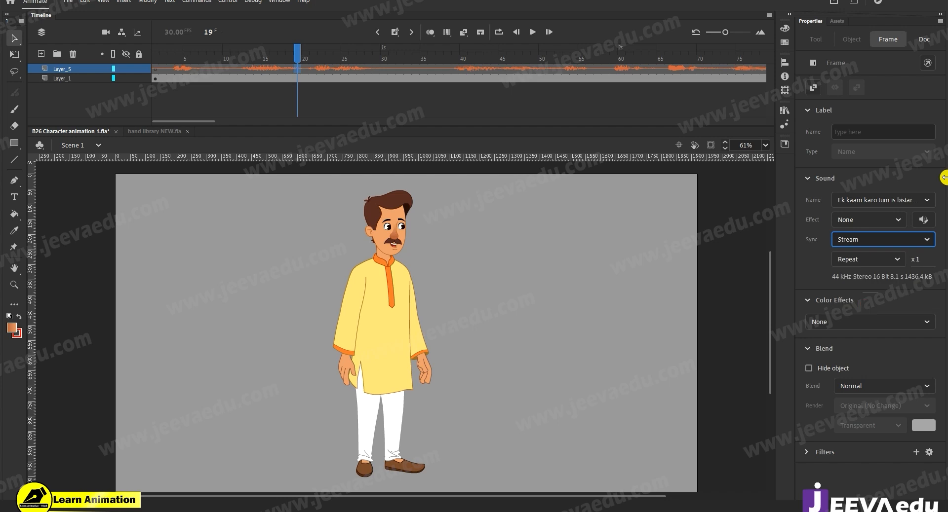
pyautogui.press('Return')
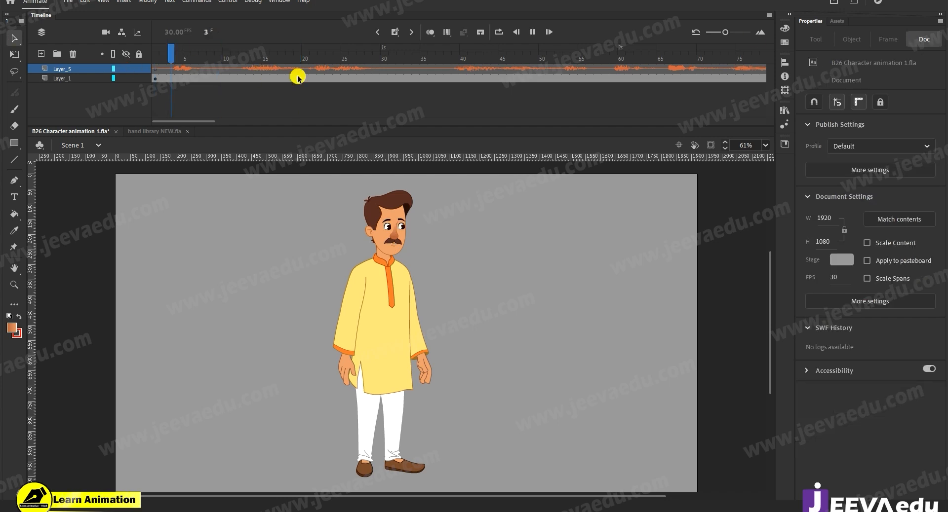
pyautogui.click(155, 51)
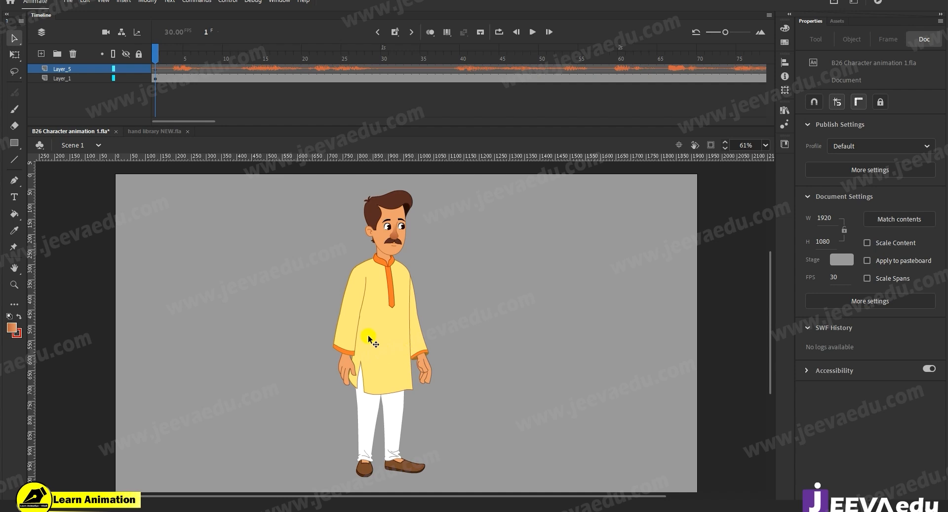
# - Enter the character's Symbol 1, select the arm symbol inside it to inspect it, and return to Scene 1
pyautogui.click(358, 320)
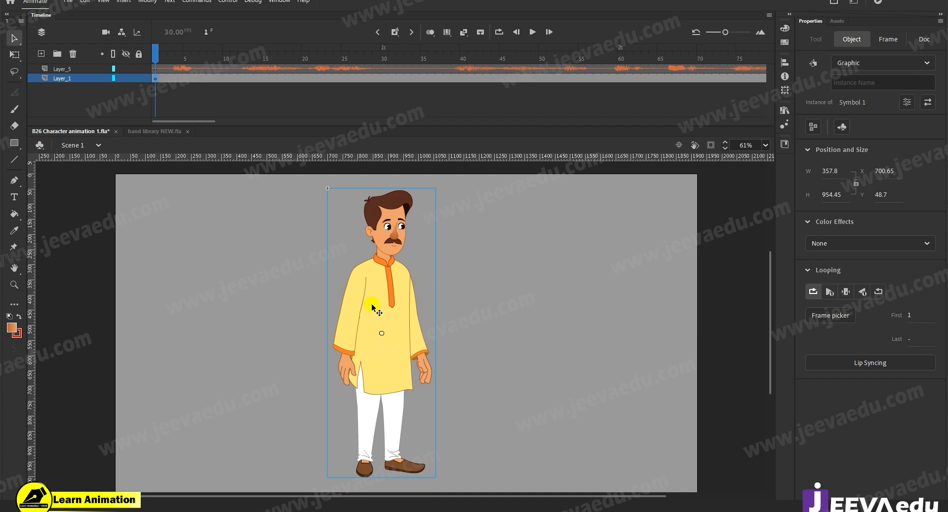
pyautogui.doubleClick(427, 363)
pyautogui.click(430, 364)
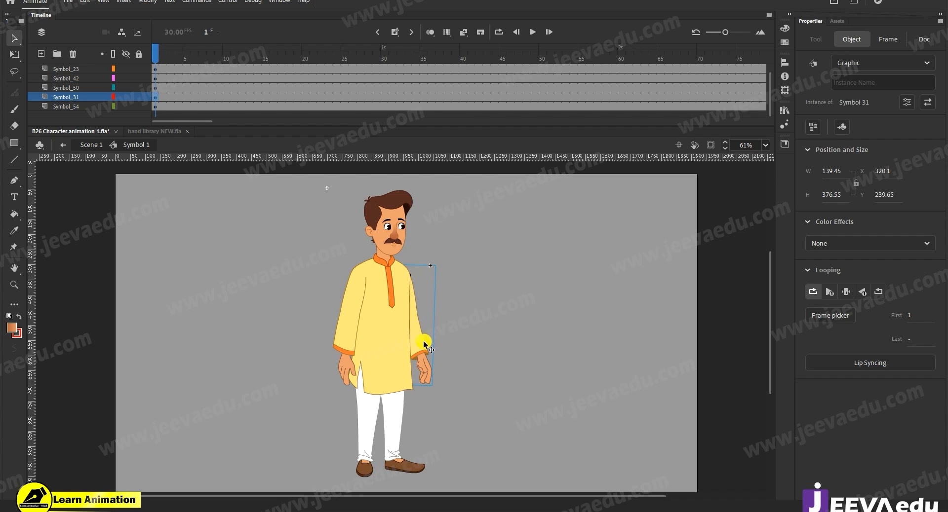
pyautogui.doubleClick(460, 340)
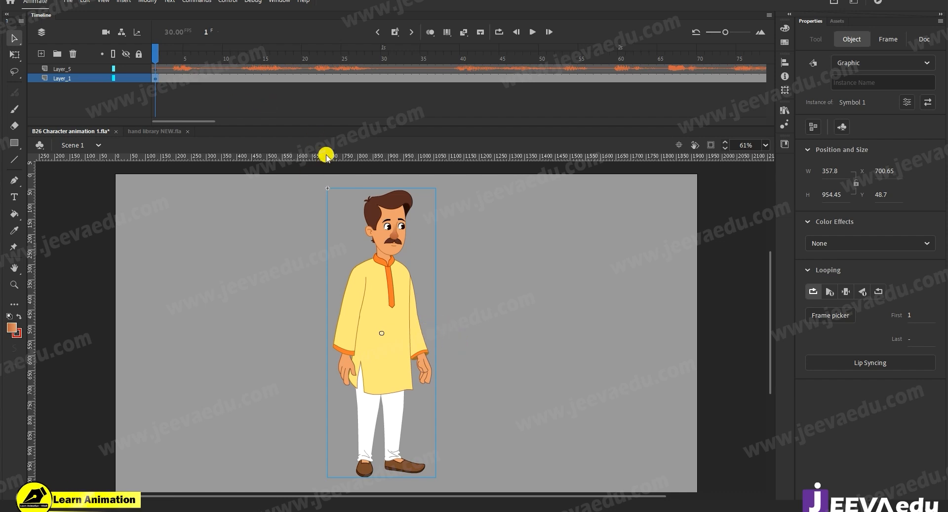
# - Copy the audio layer Layer_5 from the main scene's timeline
pyautogui.click(83, 71)
pyautogui.rightClick(82, 71)
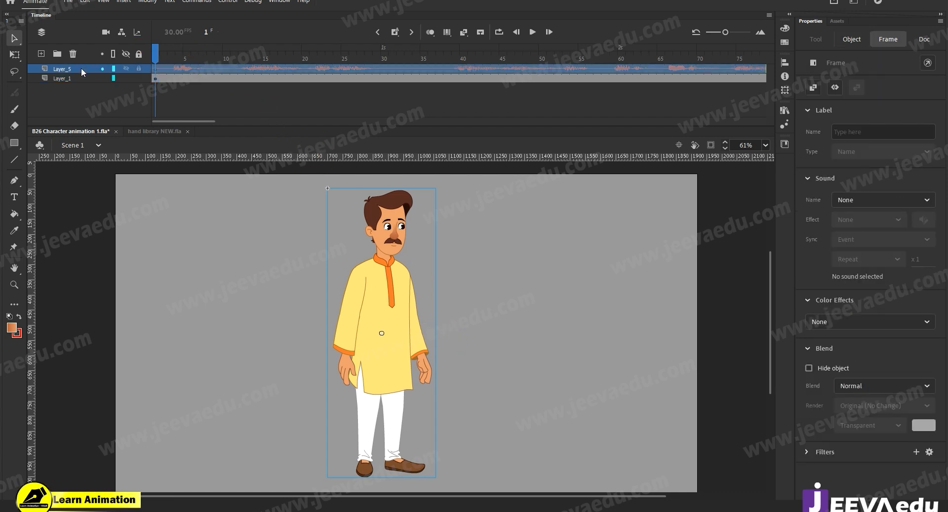
pyautogui.click(116, 161)
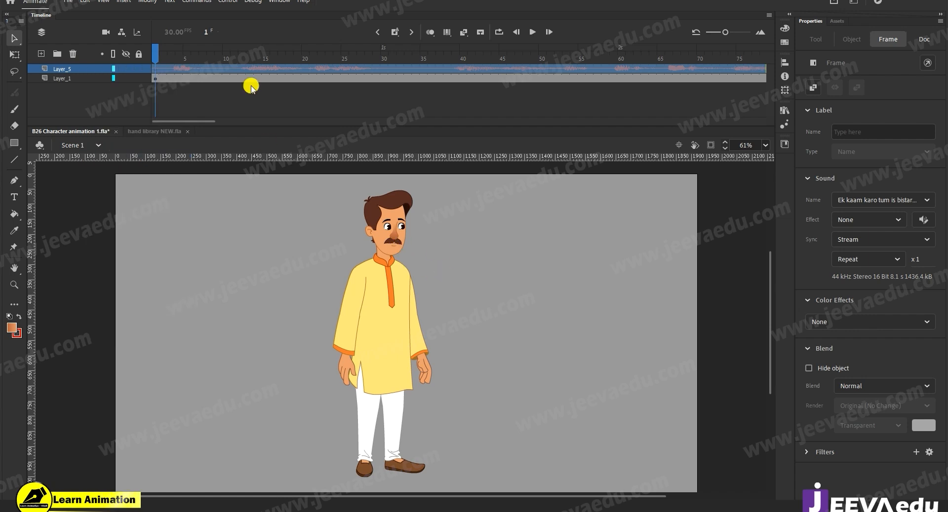
# - Open the character's Symbol 1 for editing by way of its face
pyautogui.click(401, 263)
pyautogui.click(388, 297)
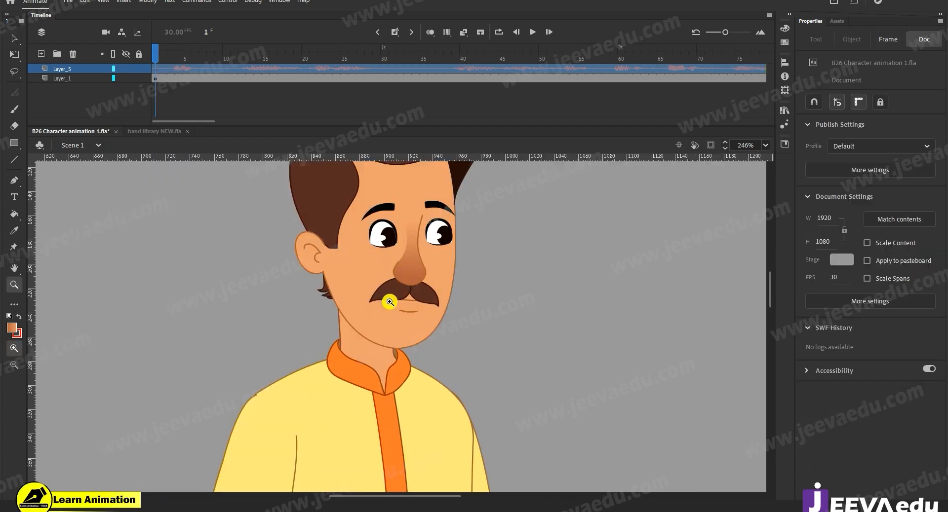
pyautogui.press('v')
pyautogui.doubleClick(410, 327)
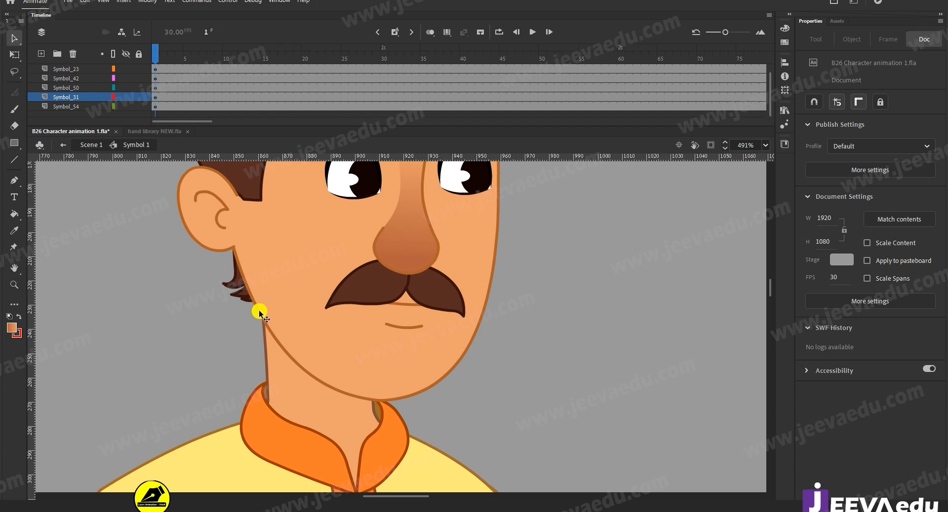
# - Open the head's Symbol 3 and enter the mouth's Symbol 128 inside it for editing
pyautogui.doubleClick(408, 327)
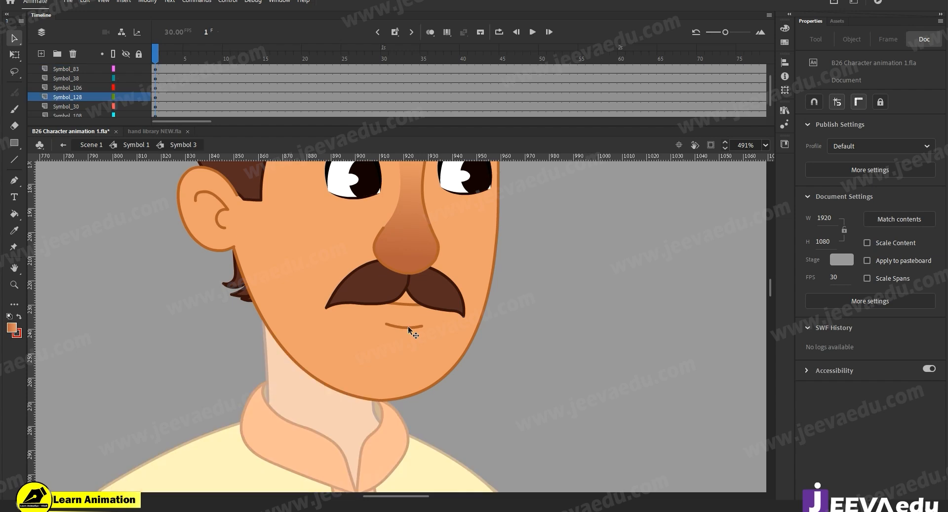
pyautogui.click(408, 327)
pyautogui.moveTo(606, 208); pyautogui.dragTo(173, 375)
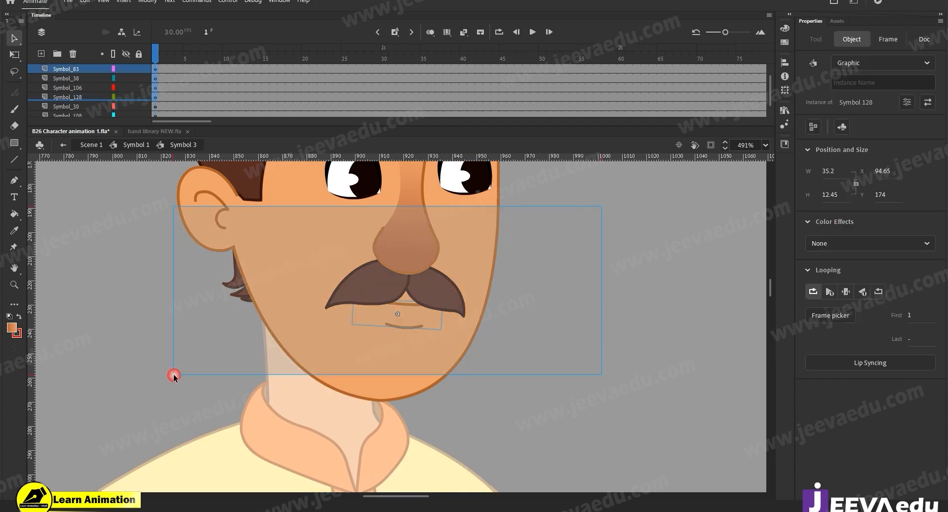
pyautogui.click(372, 270)
pyautogui.click(482, 346)
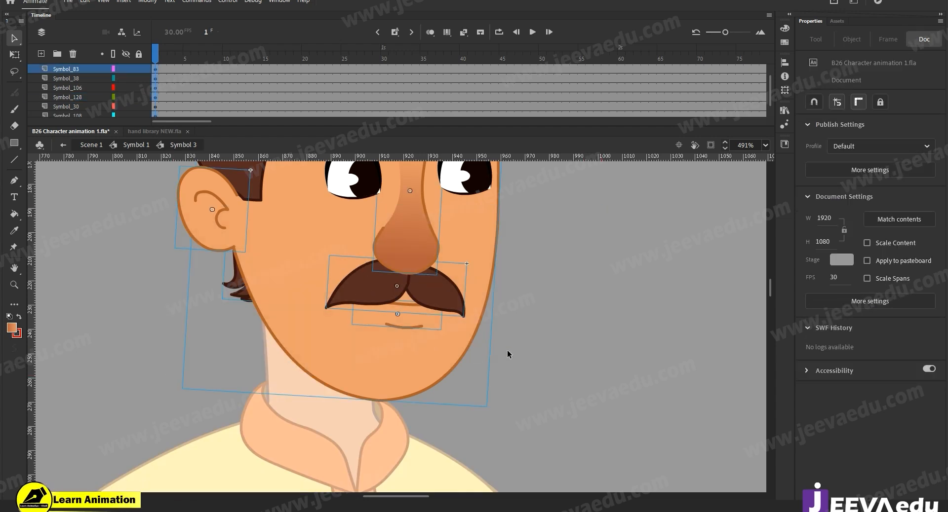
pyautogui.click(408, 327)
pyautogui.doubleClick(409, 326)
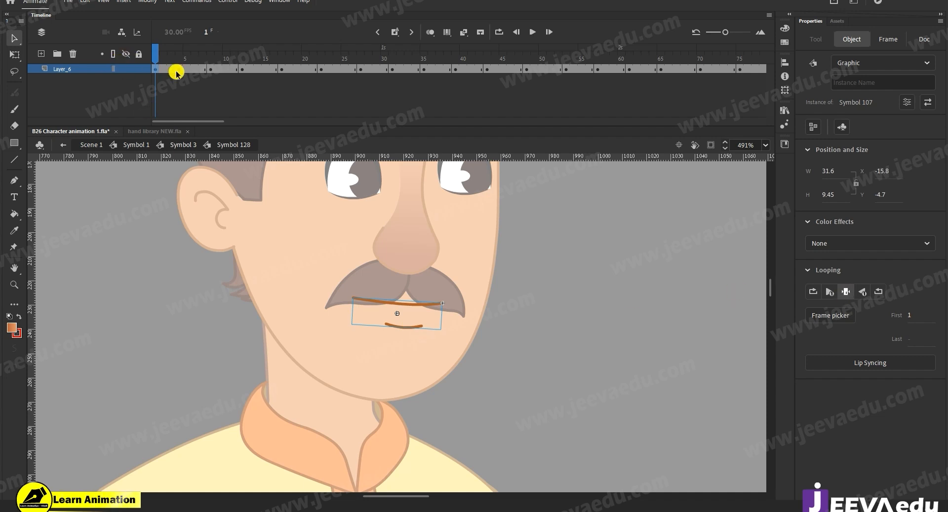
# - Play and scrub through the mouth keyframes in Symbol 128 to review the existing lip movement
pyautogui.click(188, 59)
pyautogui.press('Return')
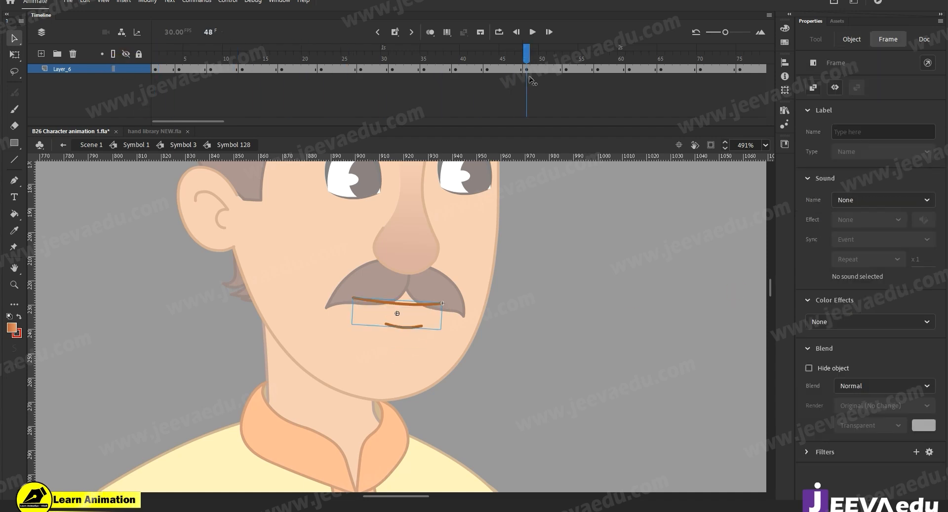
pyautogui.moveTo(233, 88); pyautogui.dragTo(180, 81)
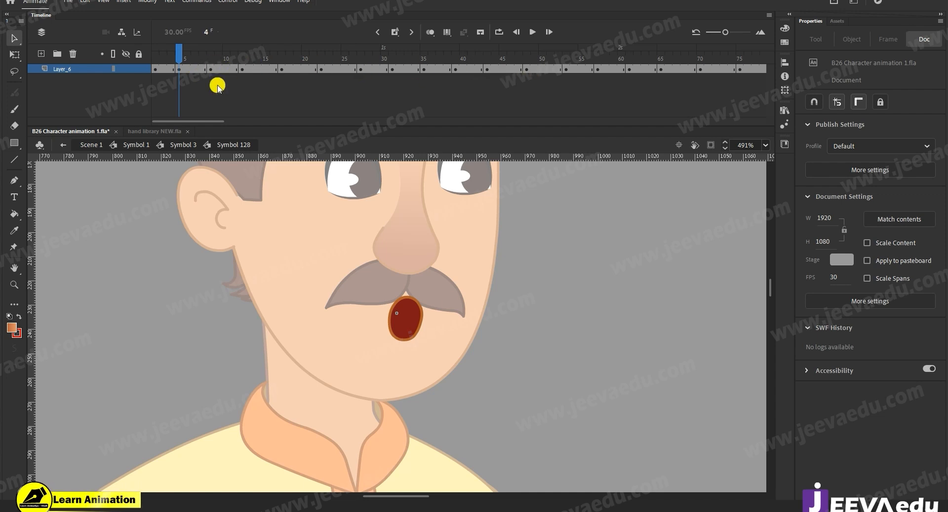
# - Open the nested mouth symbol, Symbol 107, and examine the mouth shapes stored on its first frames
pyautogui.click(408, 323)
pyautogui.doubleClick(409, 324)
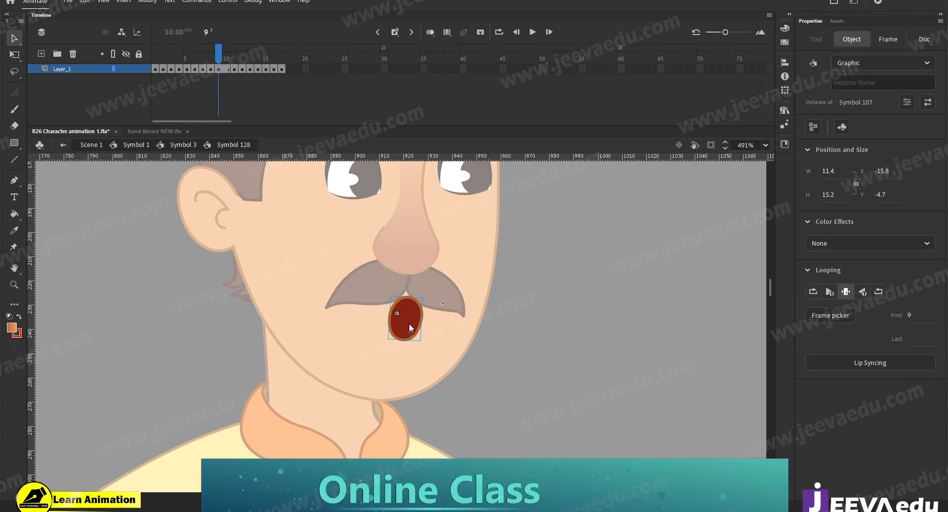
pyautogui.moveTo(187, 63); pyautogui.dragTo(144, 69)
pyautogui.press('z')
pyautogui.moveTo(332, 266); pyautogui.dragTo(483, 374)
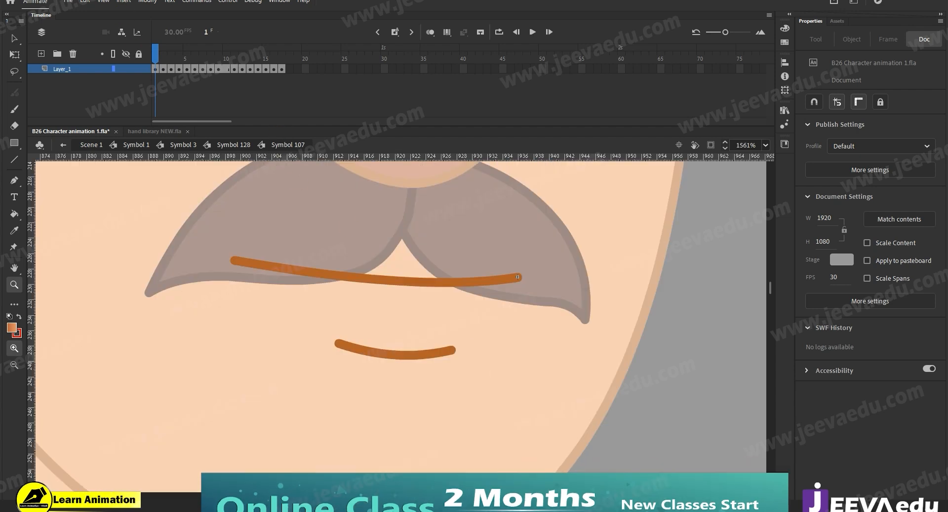
pyautogui.click(170, 58)
pyautogui.moveTo(176, 58)
pyautogui.mouseDown()
pyautogui.moveTo(283, 72)
pyautogui.moveTo(158, 85)
pyautogui.moveTo(259, 94)
pyautogui.moveTo(167, 91)
pyautogui.mouseUp()
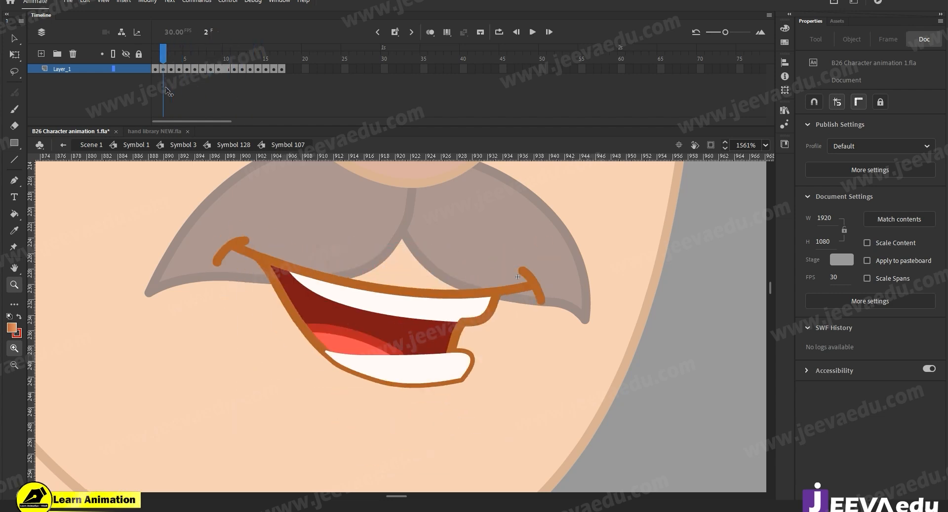
pyautogui.moveTo(184, 54)
pyautogui.mouseDown()
pyautogui.moveTo(195, 54)
pyautogui.moveTo(187, 55)
pyautogui.mouseUp()
# - Return to Symbol 128 at frame 1 and set the mouth instance's looping to play a single frame
pyautogui.click(243, 145)
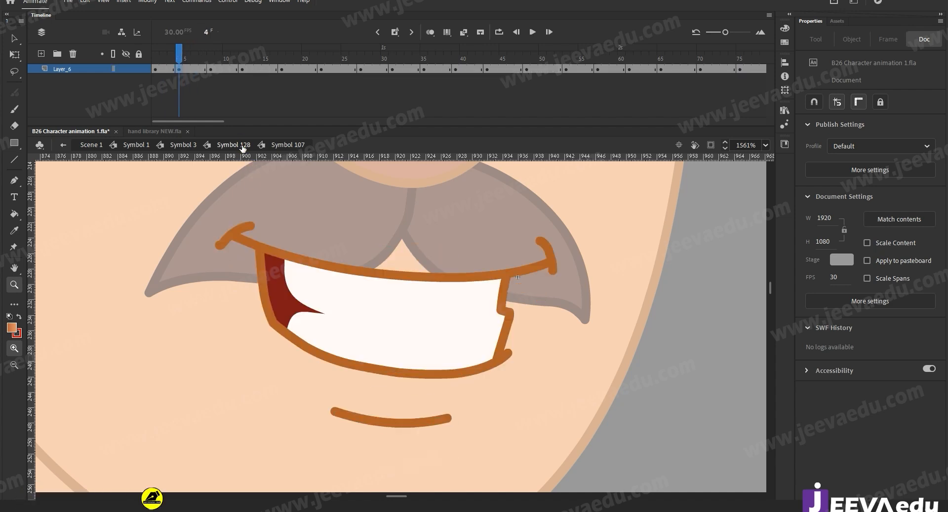
pyautogui.click(289, 67)
pyautogui.moveTo(289, 67); pyautogui.dragTo(155, 68)
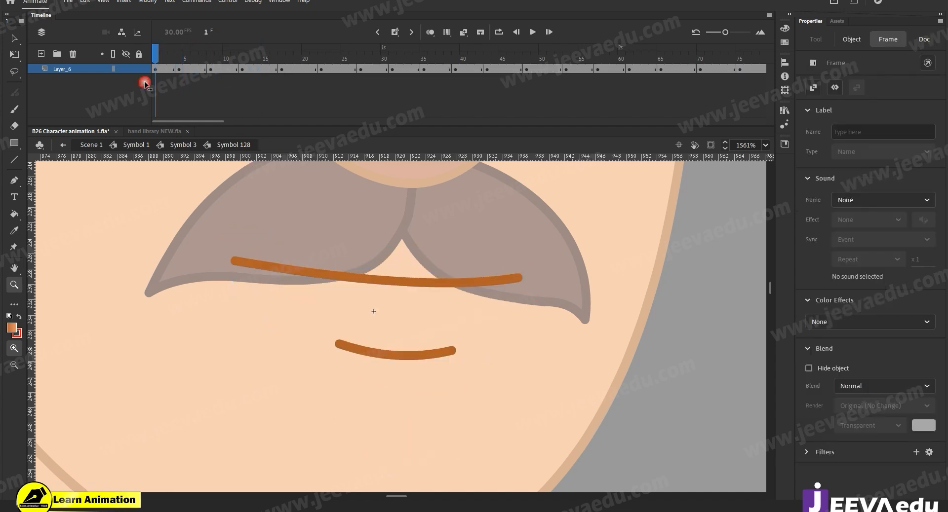
pyautogui.press('v')
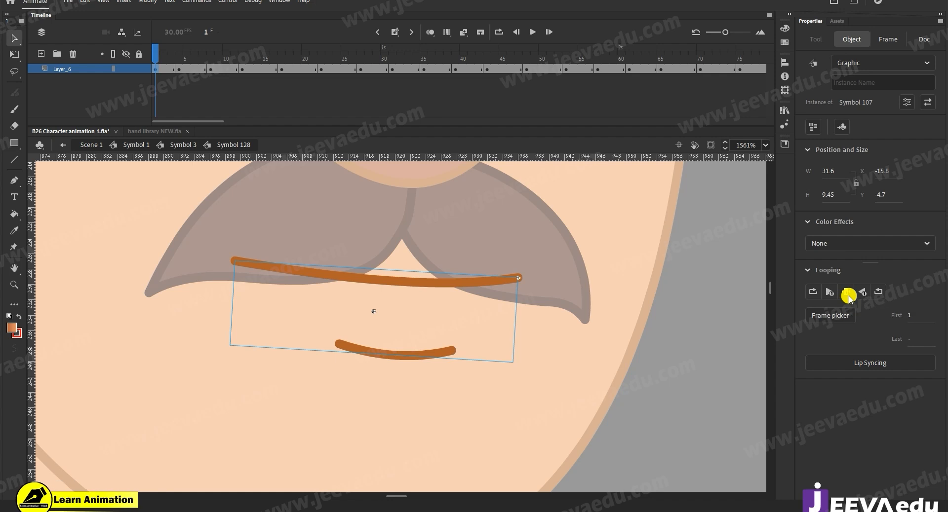
pyautogui.click(846, 292)
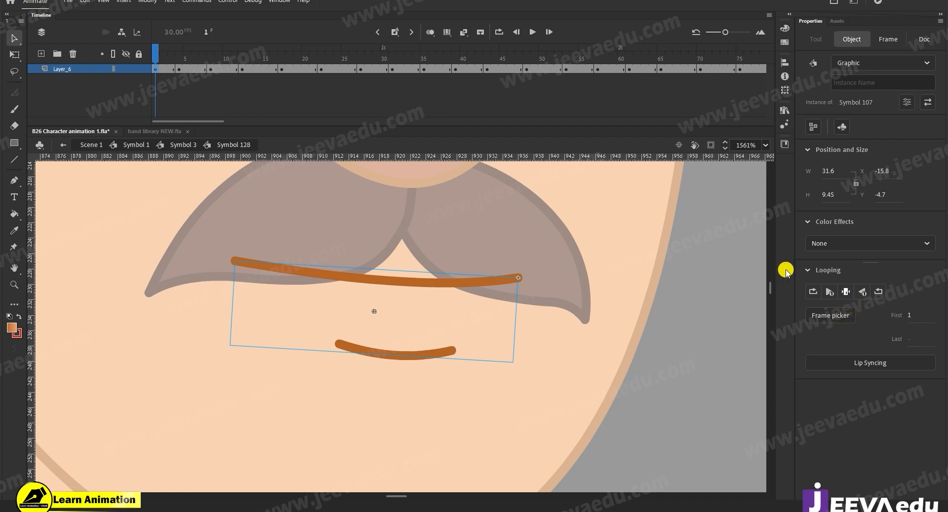
# - Paste the copied audio layer above Layer_6 in Symbol 128
pyautogui.moveTo(214, 56); pyautogui.dragTo(153, 57)
pyautogui.click(137, 77)
pyautogui.rightClick(83, 70)
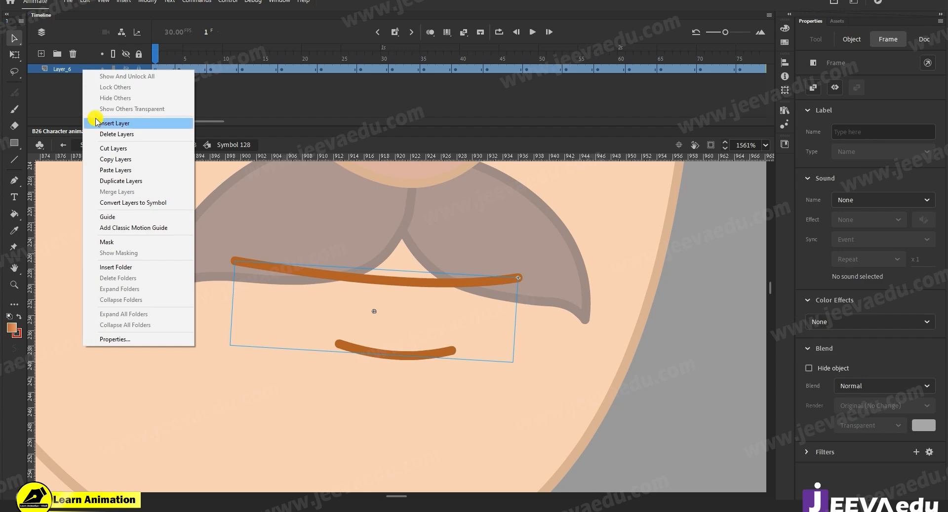
pyautogui.click(115, 170)
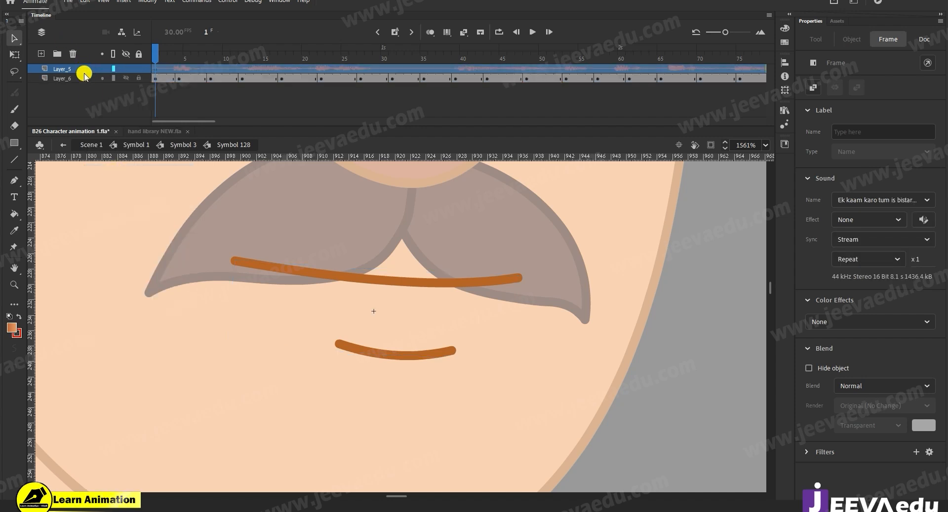
# - Check the pasted audio against the mouth keyframes and move Layer_6's frame 4 keyframe to frame 3
pyautogui.click(209, 57)
pyautogui.moveTo(208, 56); pyautogui.dragTo(155, 56)
pyautogui.click(212, 121)
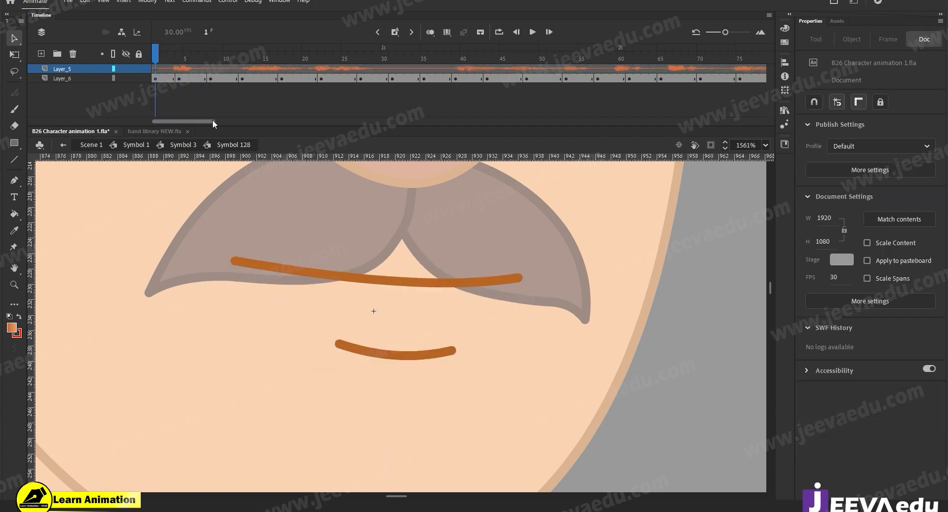
pyautogui.click(190, 95)
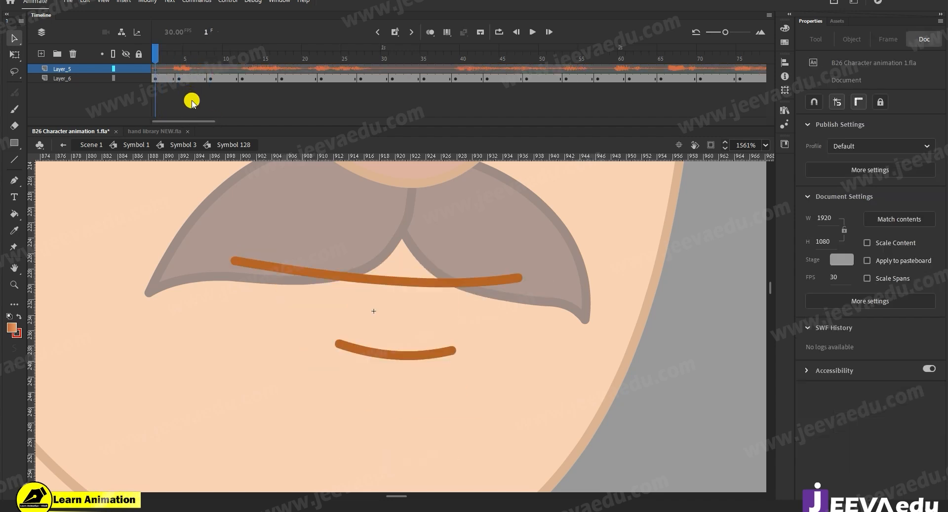
pyautogui.moveTo(173, 65)
pyautogui.mouseDown()
pyautogui.moveTo(159, 60)
pyautogui.moveTo(178, 61)
pyautogui.mouseUp()
pyautogui.click(179, 78)
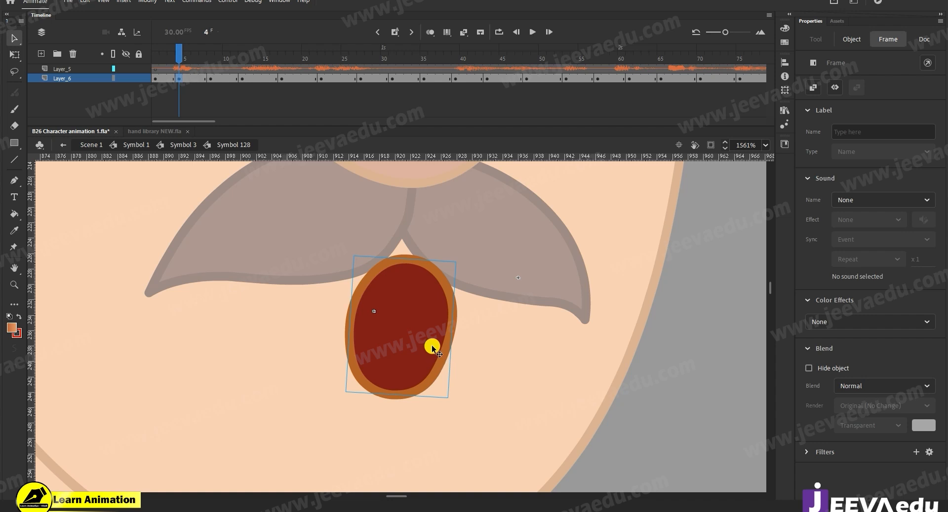
pyautogui.click(171, 79)
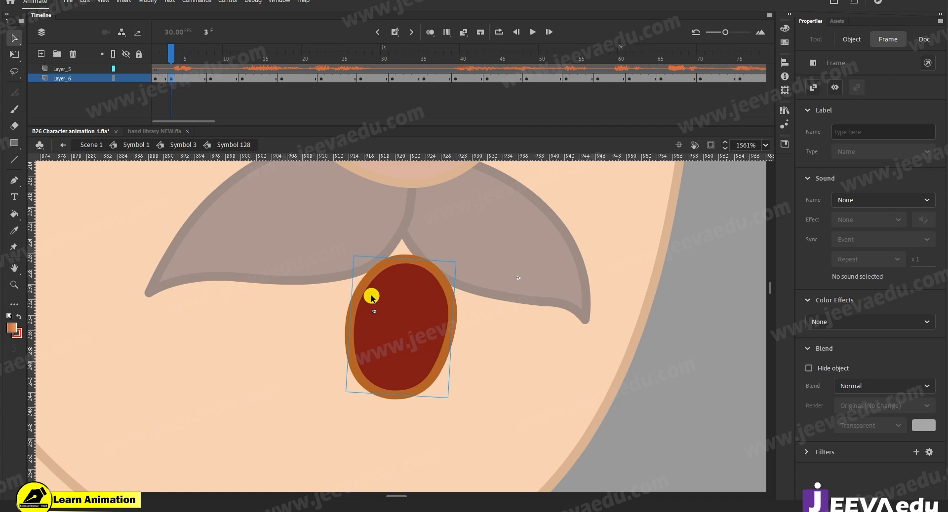
# - Open an enlarged Frame Picker for the mouth instance at frame 3 and assign it mouth shape 4
pyautogui.click(396, 317)
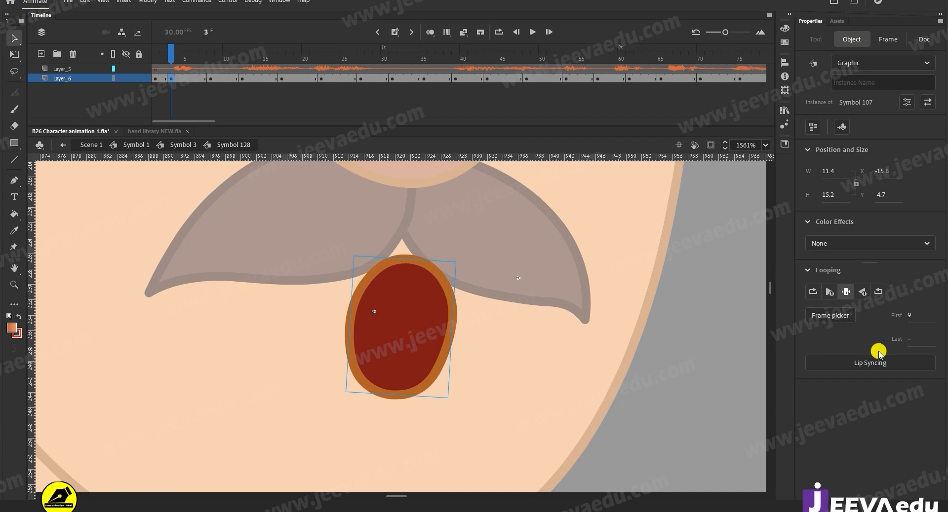
pyautogui.click(838, 320)
pyautogui.moveTo(489, 165); pyautogui.dragTo(687, 189)
pyautogui.moveTo(696, 372); pyautogui.dragTo(696, 476)
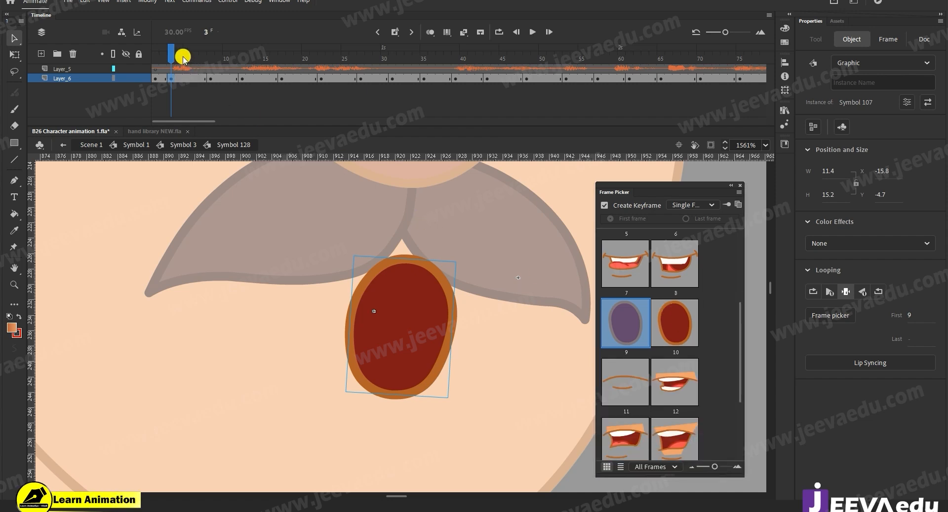
pyautogui.scroll(-4, 668, 363)
pyautogui.scroll(5, 652, 385)
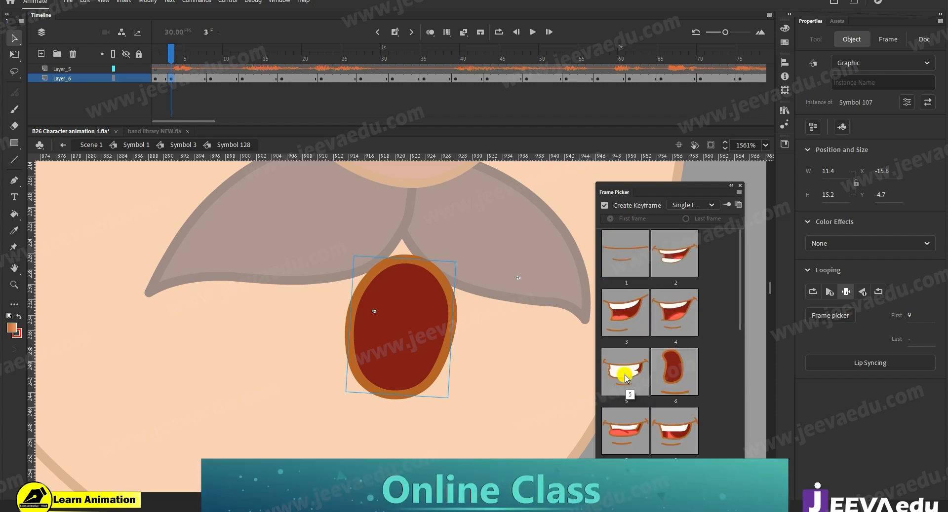
pyautogui.click(677, 311)
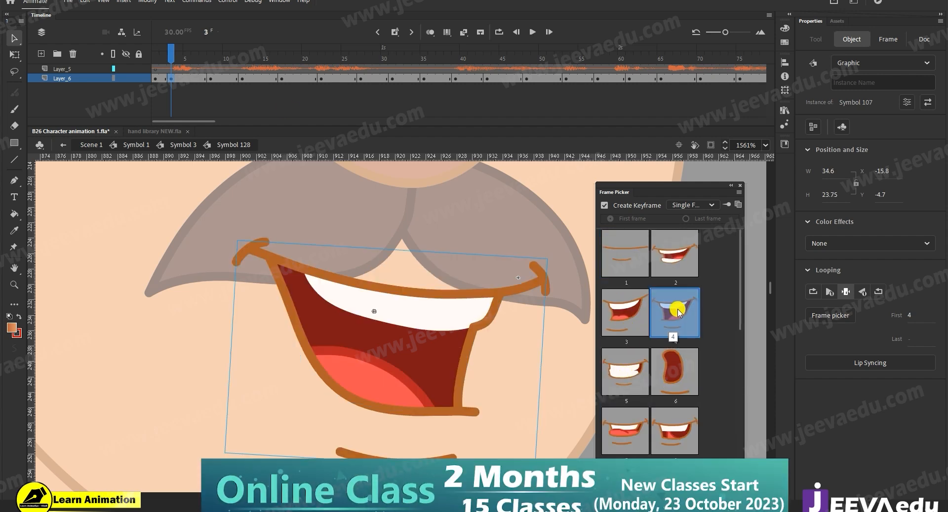
# - Move the next Layer_6 mouth keyframe to frame 7 and assign it the closed mouth, shape 1
pyautogui.click(211, 80)
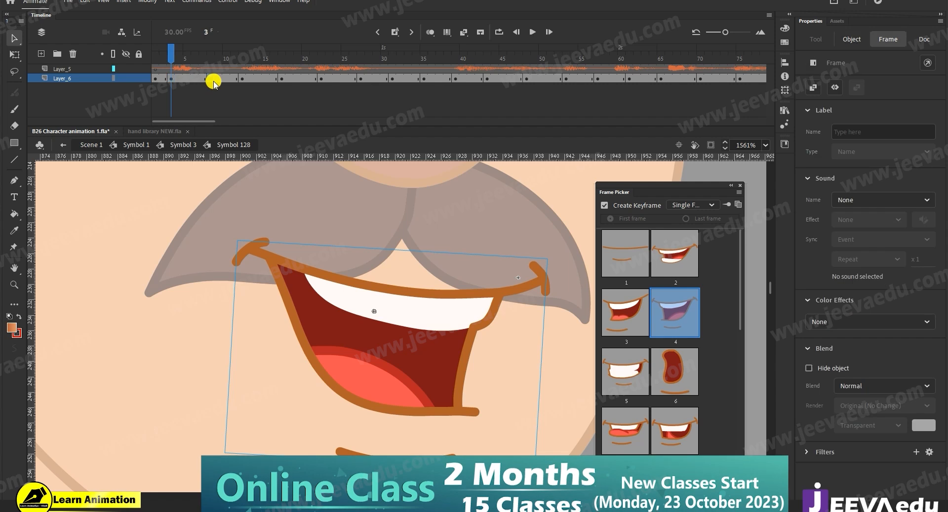
pyautogui.click(188, 78)
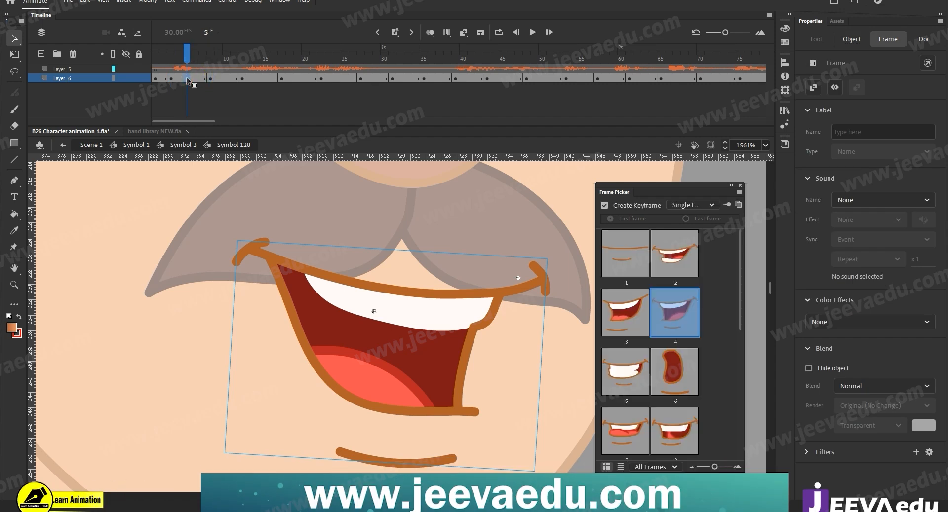
pyautogui.click(203, 78)
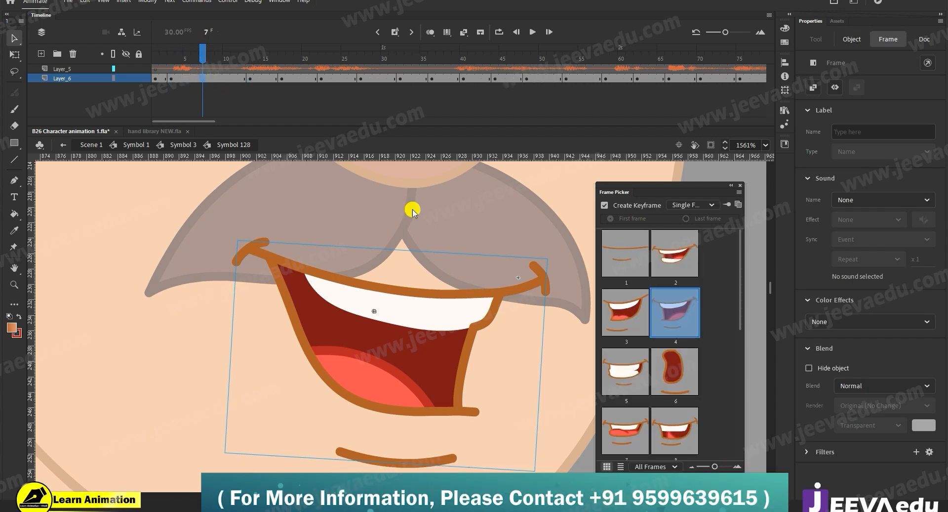
pyautogui.click(628, 252)
# - Change the mouth at frame 22 of Layer_6 to the round open mouth, shape 10
pyautogui.moveTo(201, 63); pyautogui.dragTo(321, 79)
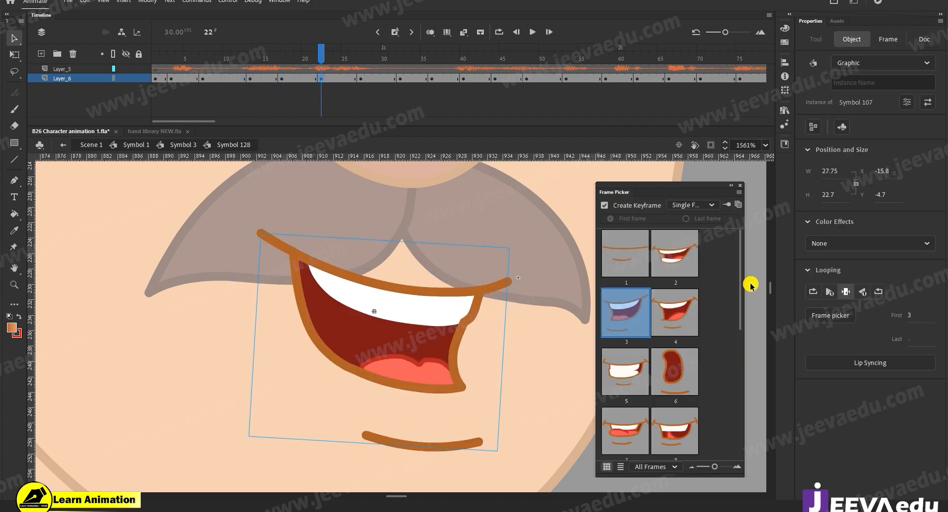
pyautogui.moveTo(741, 294); pyautogui.dragTo(743, 328)
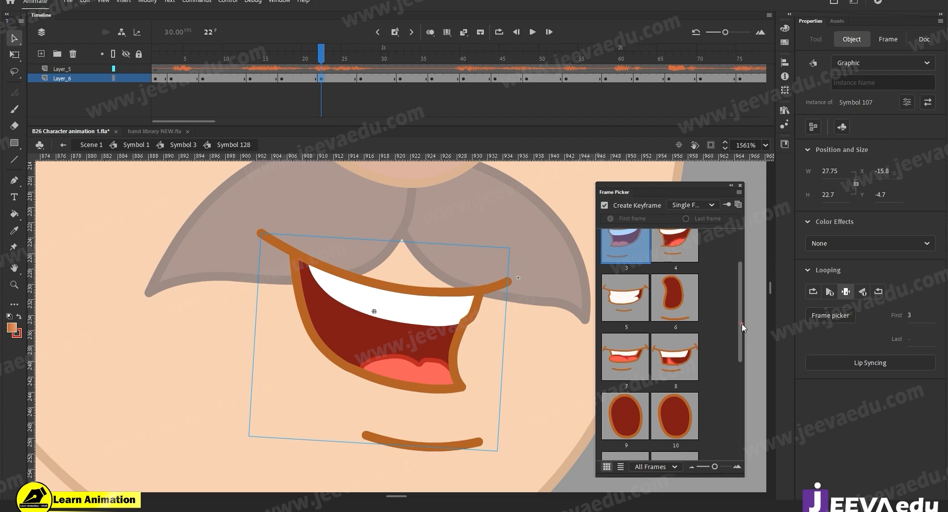
pyautogui.click(685, 412)
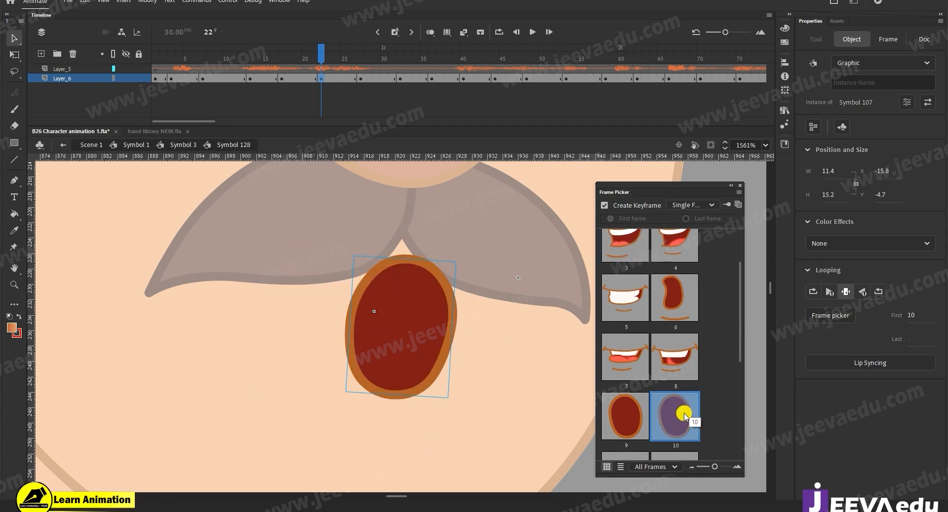
# - Clear the mouth keyframes after frame 22 on Layer_6 and extend its last pose along the timeline
pyautogui.moveTo(233, 78); pyautogui.dragTo(354, 81)
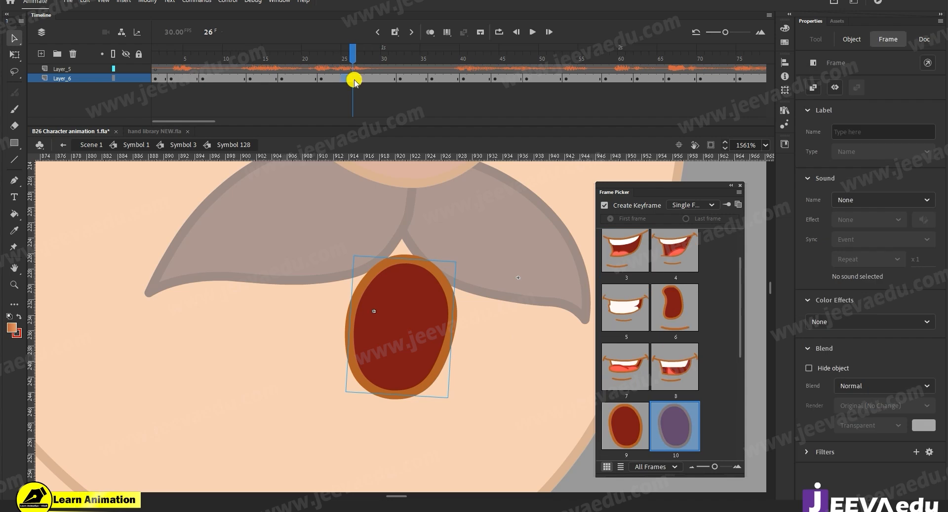
pyautogui.click(374, 59)
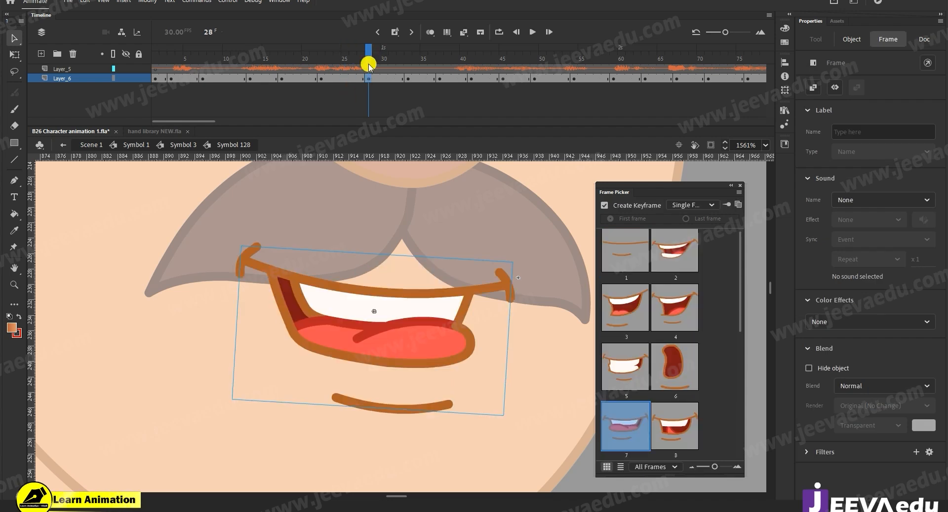
pyautogui.rightClick(367, 78)
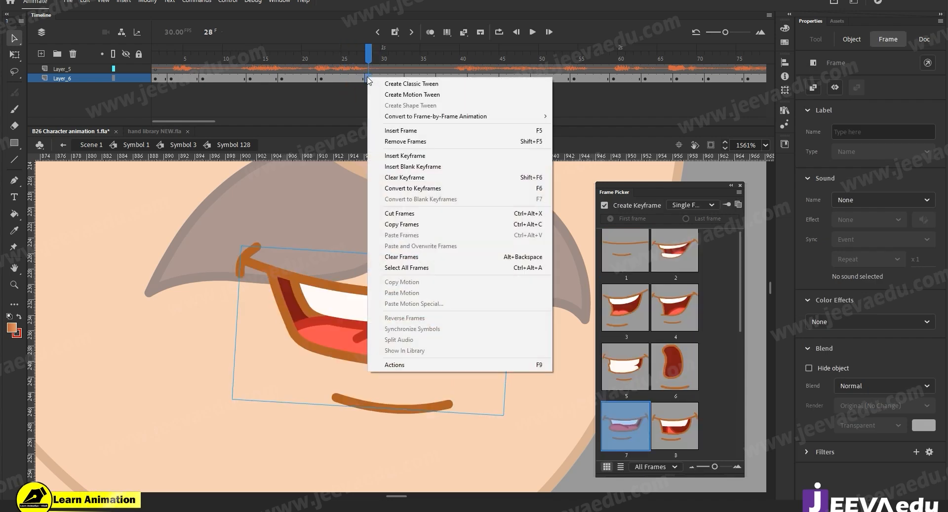
pyautogui.click(404, 177)
pyautogui.moveTo(392, 79); pyautogui.dragTo(519, 83)
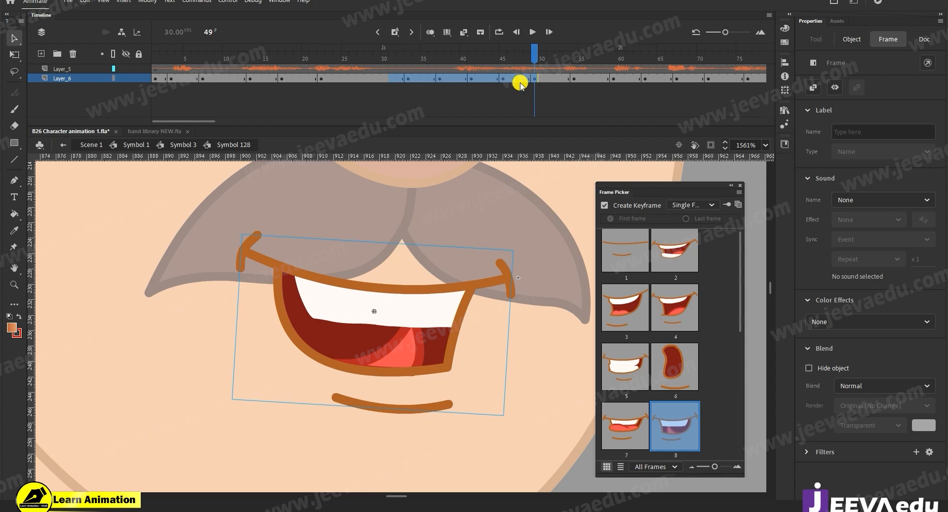
pyautogui.hotkey('shift', 'F5')
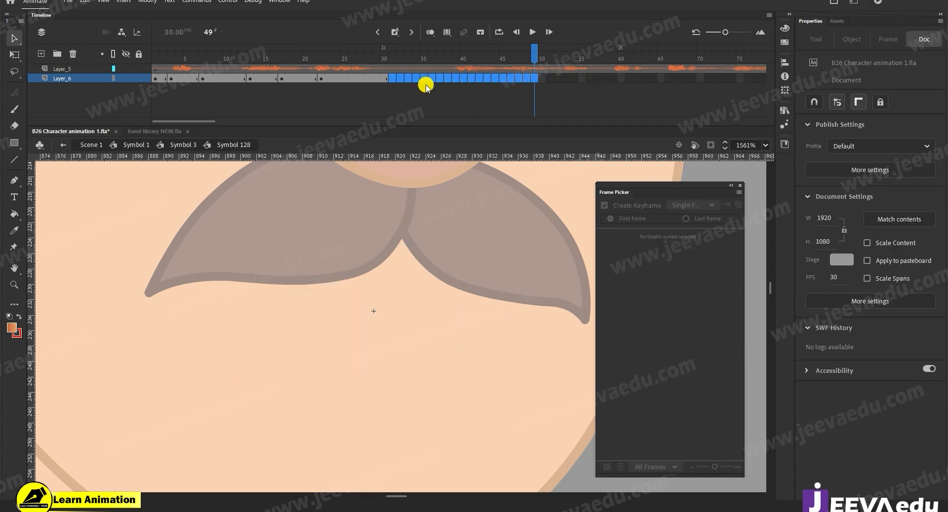
pyautogui.press('F5')
pyautogui.click(265, 87)
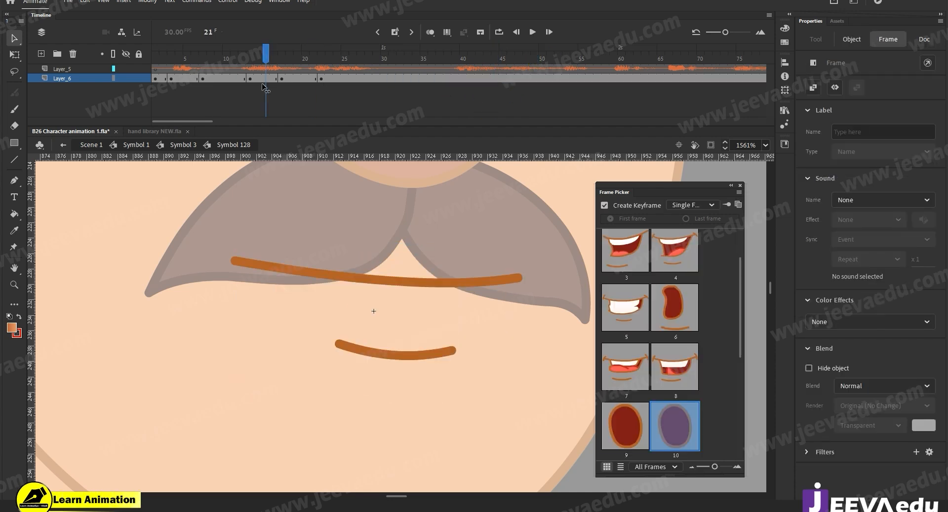
# - Preview the lip-sync and add a Layer_6 mouth keyframe at frame 28 with the closed mouth, shape 1
pyautogui.press('Return')
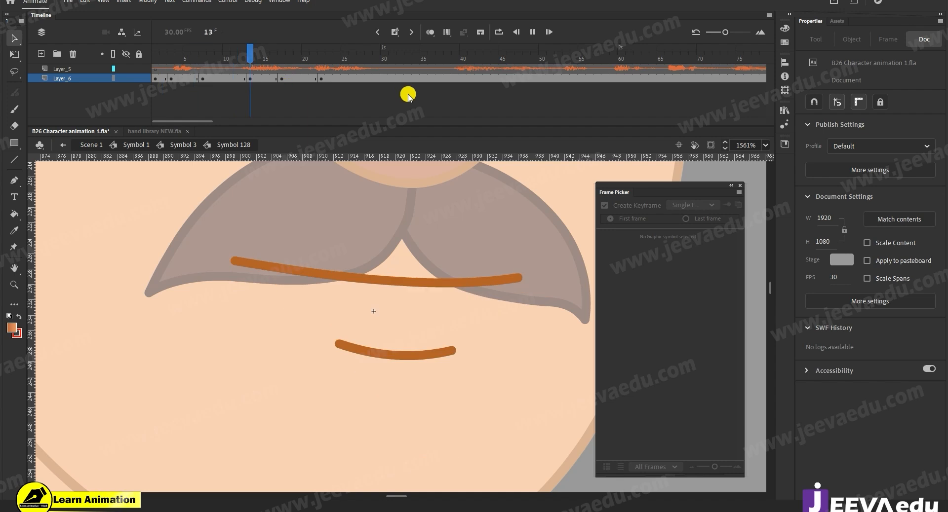
pyautogui.press('Return')
pyautogui.click(423, 281)
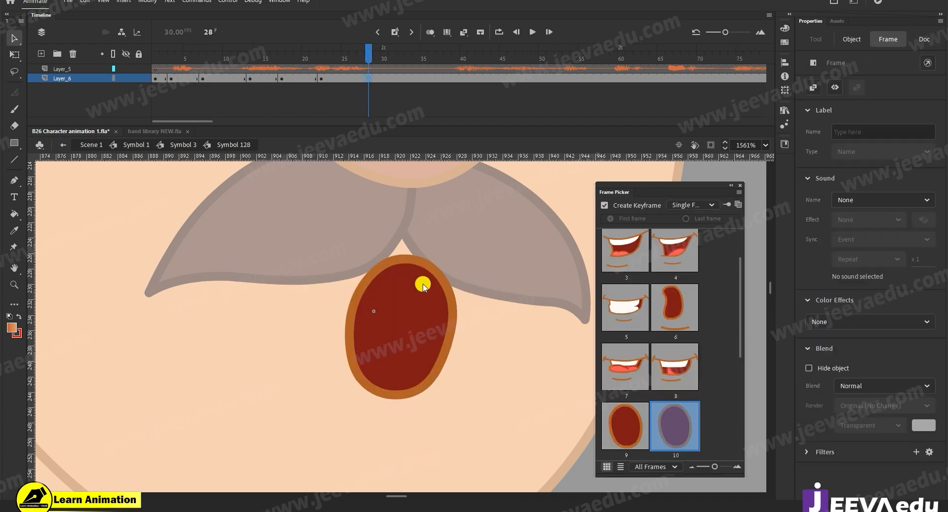
pyautogui.click(423, 327)
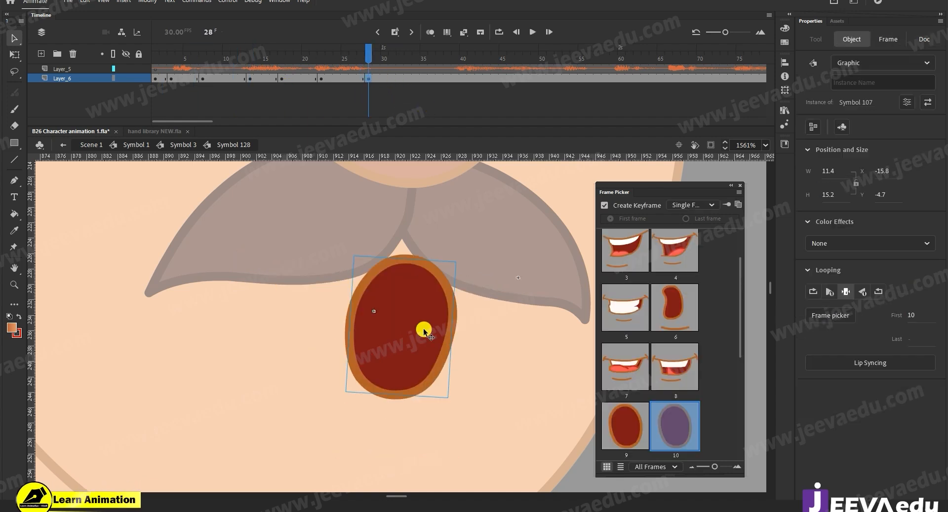
pyautogui.scroll(2, 638, 267)
pyautogui.click(637, 260)
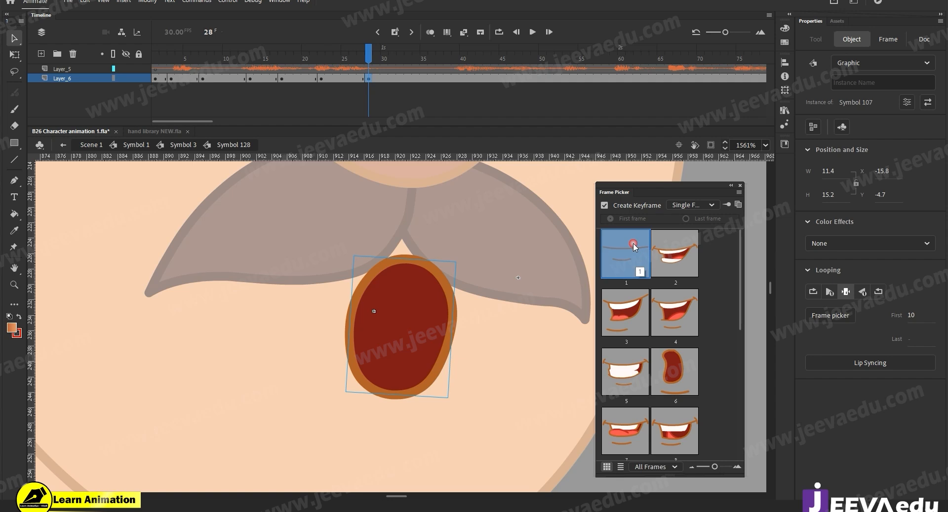
# - Add a mouth keyframe at frame 39 of Layer_6 with the round open mouth, shape 10
pyautogui.moveTo(357, 83); pyautogui.dragTo(455, 79)
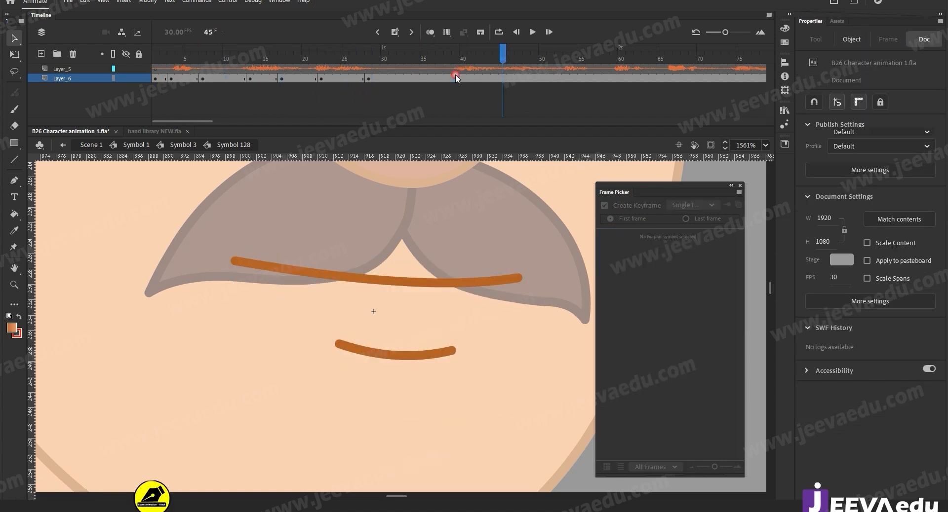
pyautogui.click(671, 352)
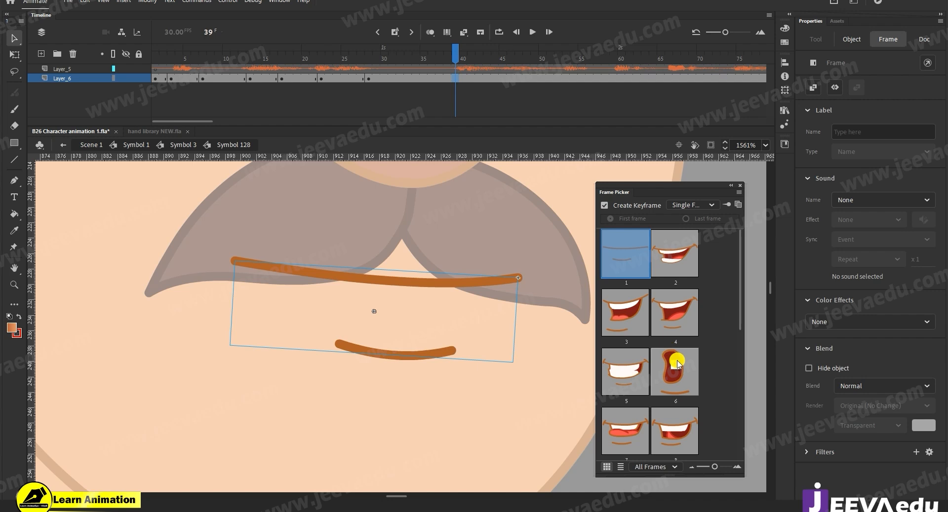
pyautogui.scroll(-2, 674, 390)
pyautogui.click(676, 365)
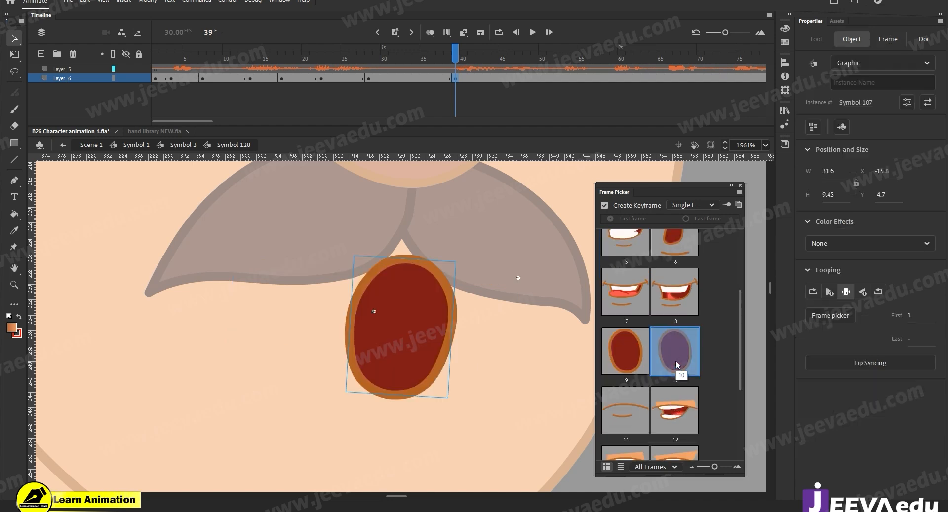
# - Add a mouth keyframe at frame 44 of Layer_6 with the closed mouth, shape 1
pyautogui.click(498, 79)
pyautogui.scroll(1, 673, 296)
pyautogui.click(673, 277)
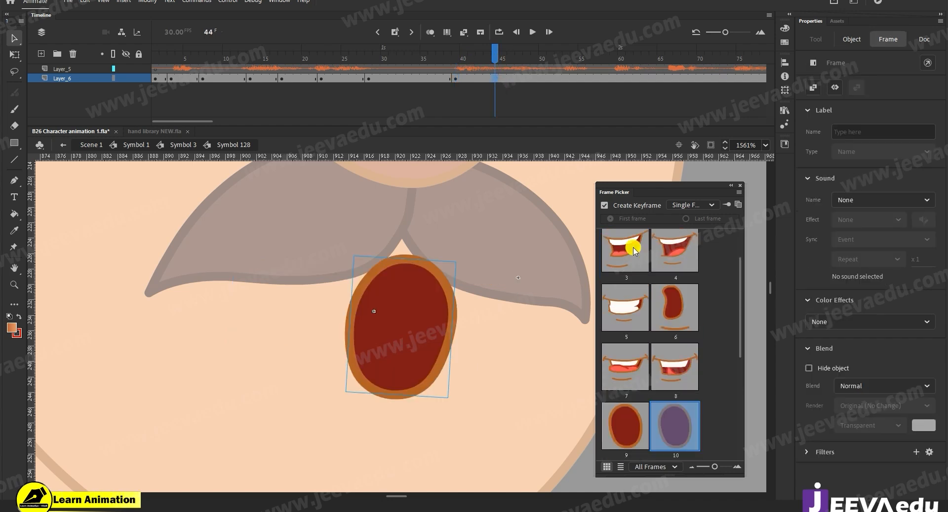
pyautogui.scroll(1, 632, 250)
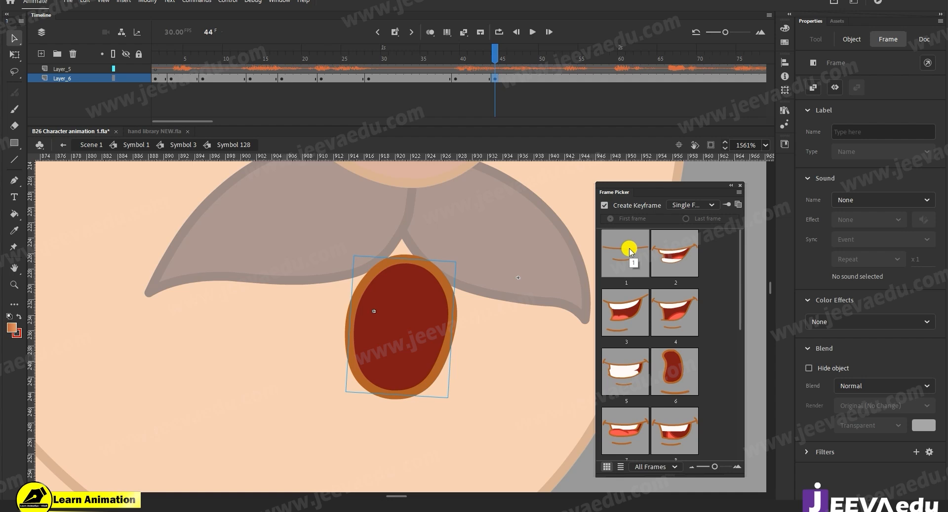
pyautogui.click(629, 251)
# - Key mouth shape 4 at frame 49 of Layer_6 and the closed mouth, shape 1, at frame 54
pyautogui.click(534, 79)
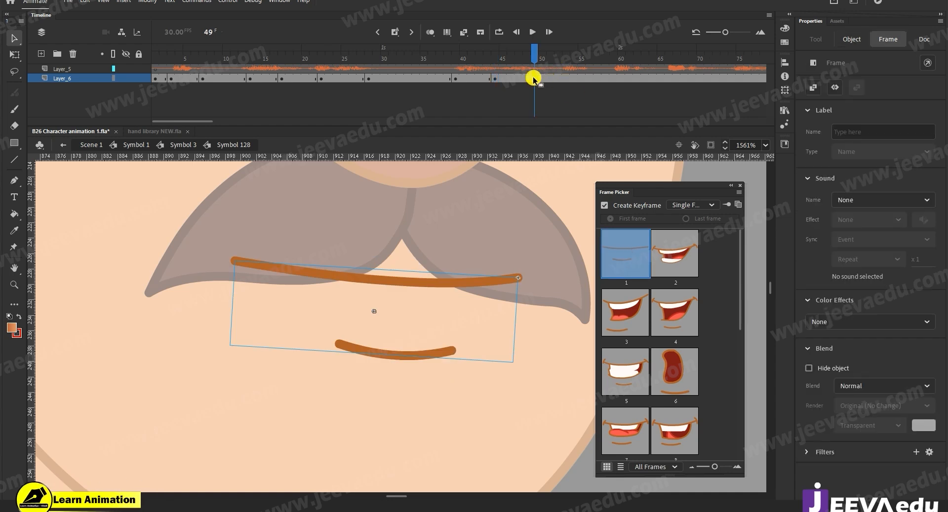
pyautogui.click(677, 314)
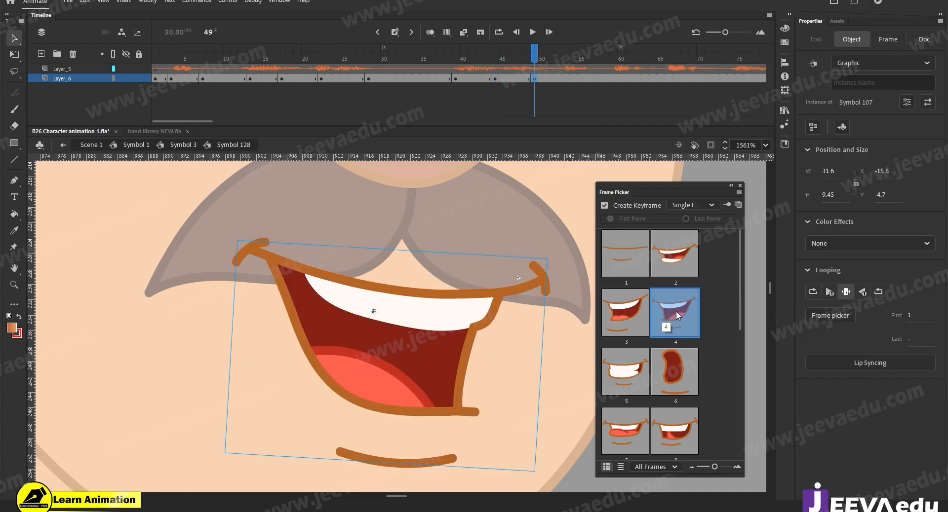
pyautogui.click(574, 78)
pyautogui.click(627, 253)
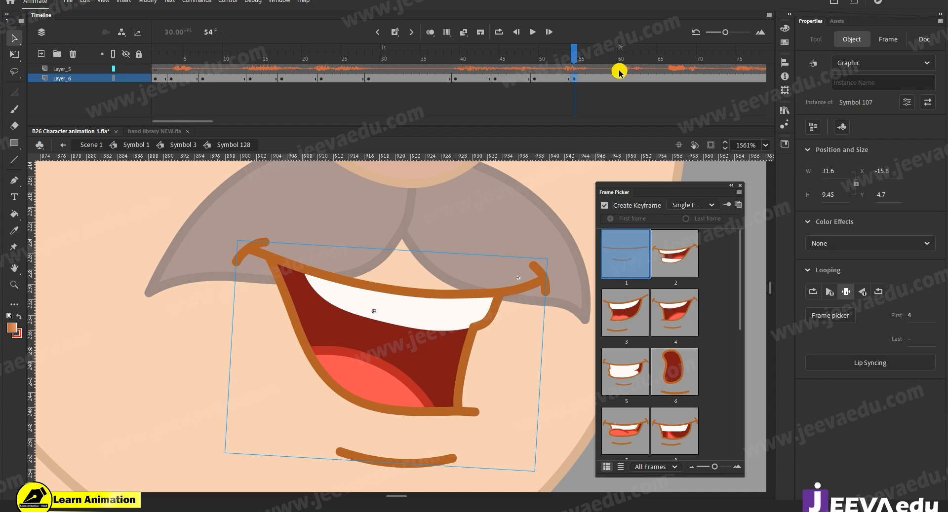
# - Key the toothy mouth, shape 5, at frame 58 of Layer_6 and mouth shape 4 at frame 63
pyautogui.click(606, 78)
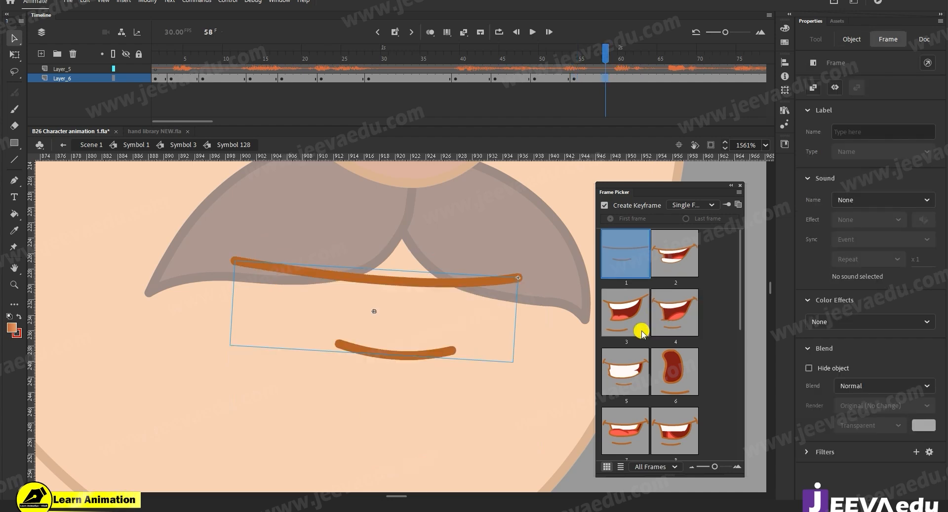
pyautogui.click(624, 375)
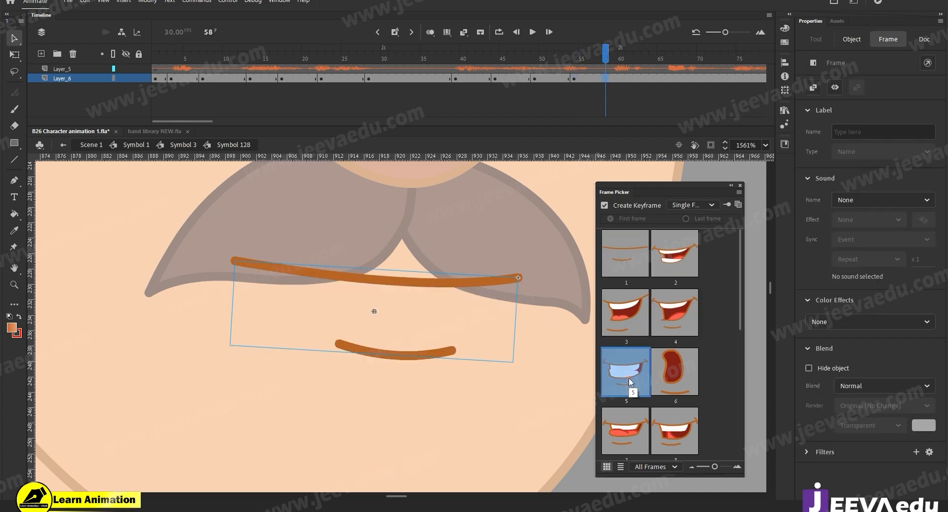
pyautogui.click(642, 77)
pyautogui.click(674, 319)
# - Play back the lip-sync from around frame 37 and key the closed mouth, shape 1, at frame 68 of Layer_6
pyautogui.click(649, 60)
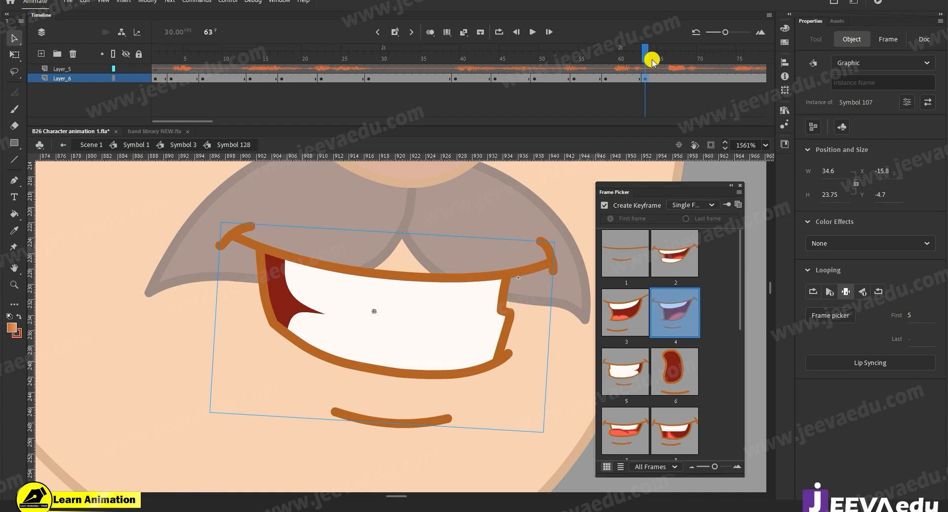
pyautogui.press('Return')
pyautogui.click(360, 100)
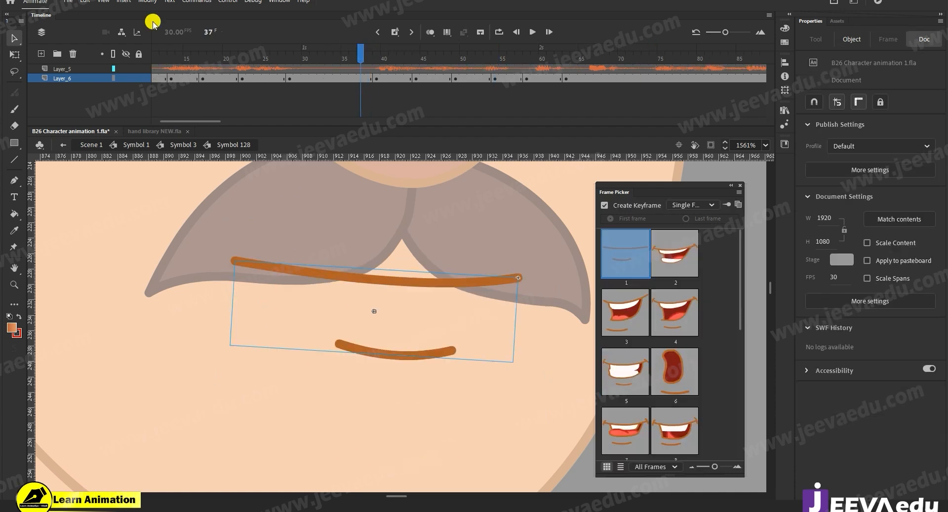
pyautogui.press('Return')
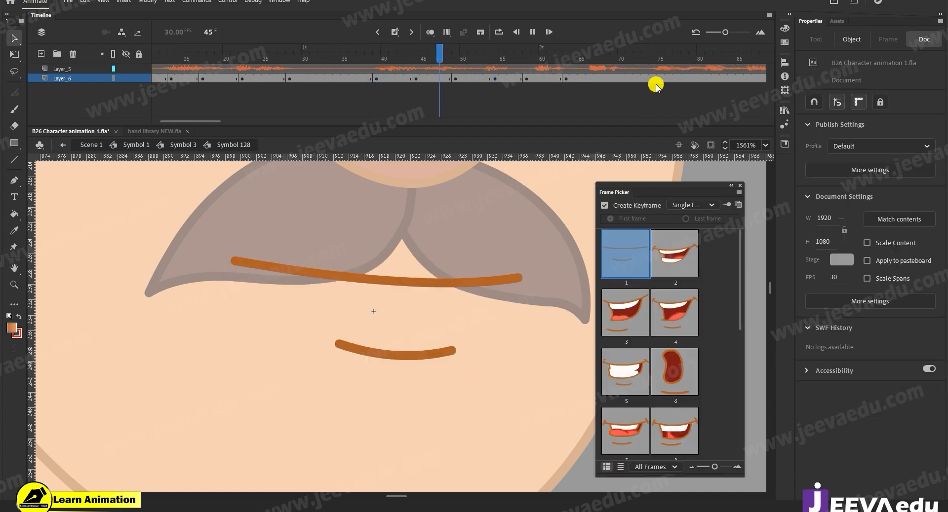
pyautogui.click(607, 75)
pyautogui.press('Return')
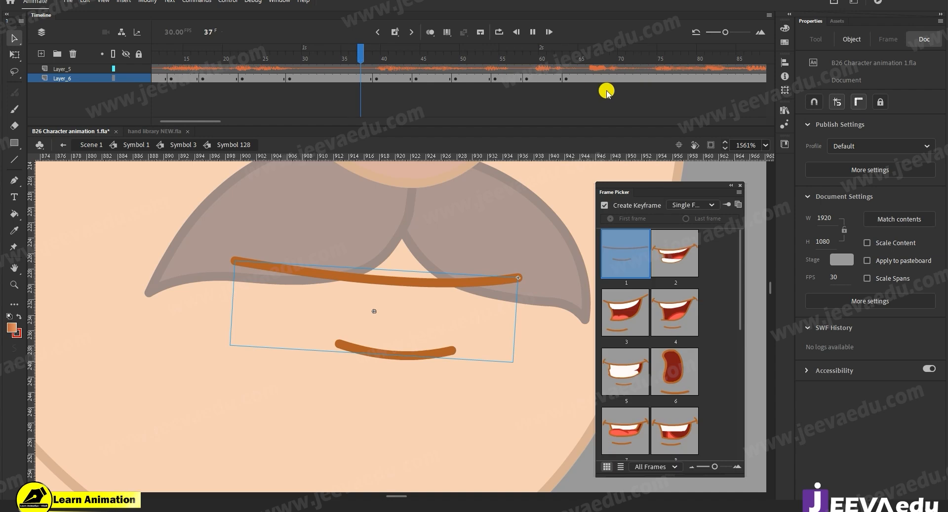
pyautogui.click(603, 77)
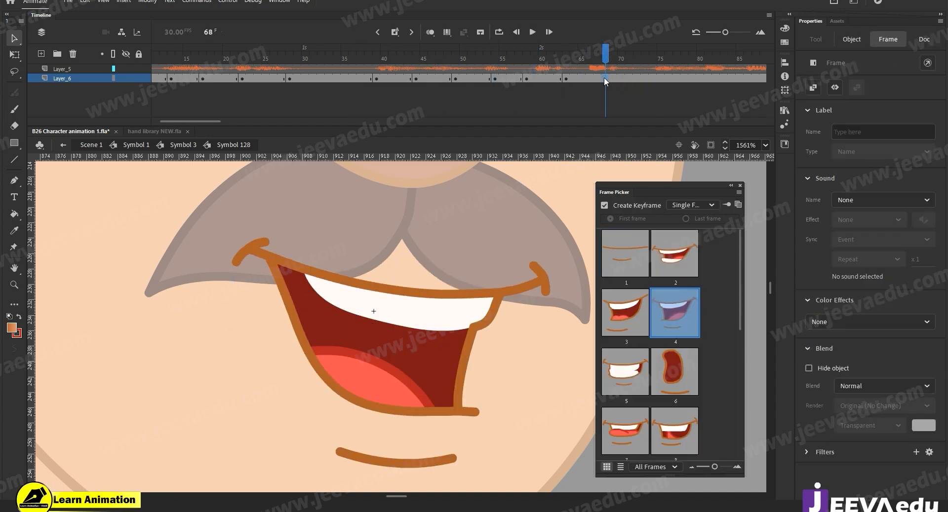
pyautogui.click(638, 317)
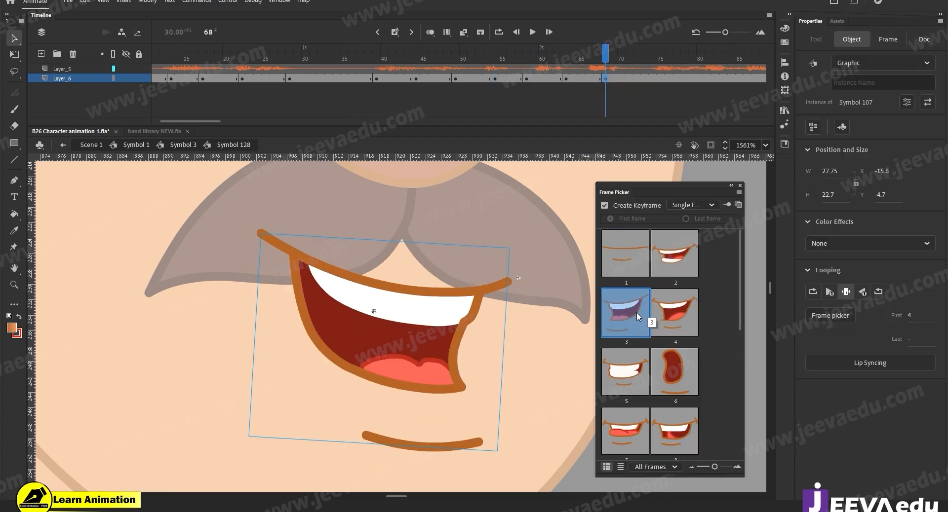
pyautogui.click(626, 250)
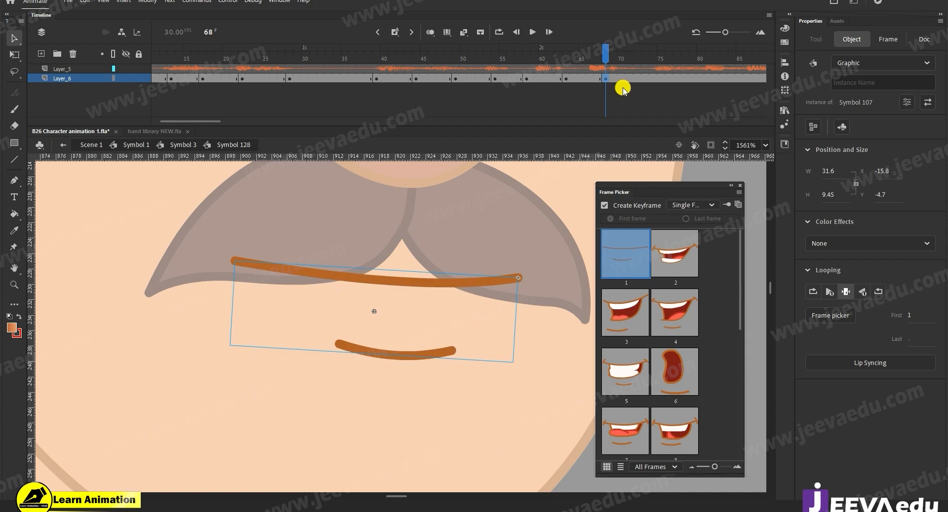
# - Check the audio after frame 68, then key mouth shape 2 at frame 73 of Layer_6 and closed shape 1 at frame 77
pyautogui.click(636, 78)
pyautogui.click(623, 48)
pyautogui.moveTo(594, 69); pyautogui.dragTo(576, 70)
pyautogui.press('Return')
pyautogui.click(646, 78)
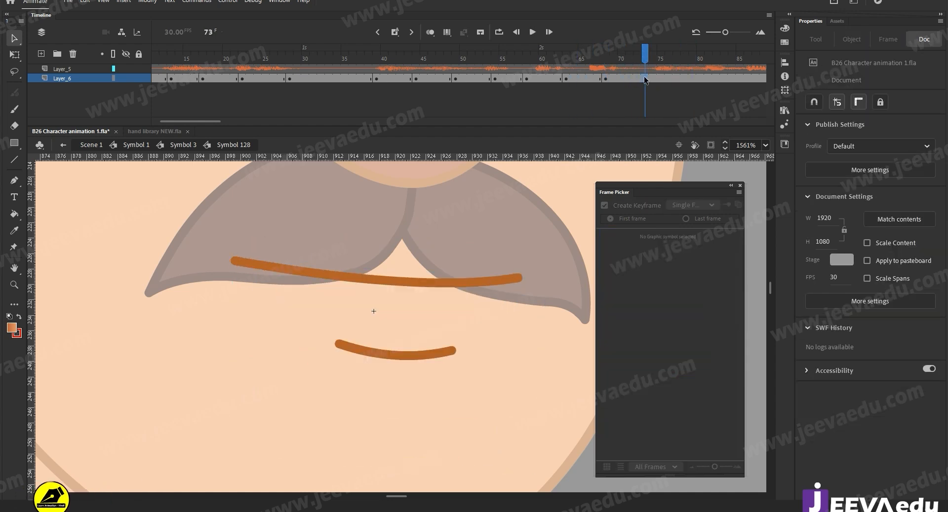
pyautogui.click(657, 256)
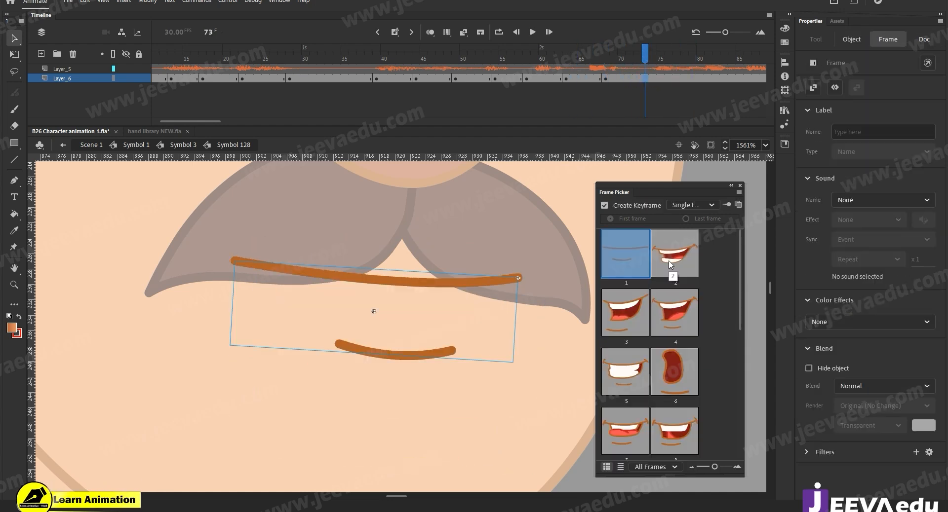
pyautogui.click(676, 79)
pyautogui.click(642, 249)
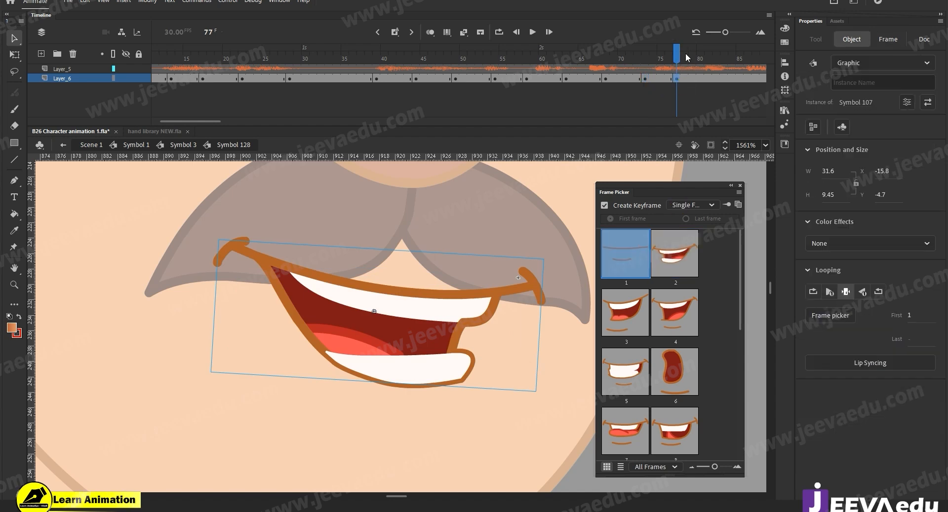
# - Preview the recent mouth poses and key the round open mouth, shape 10, at frame 81 of Layer_6
pyautogui.press('Return')
pyautogui.click(502, 93)
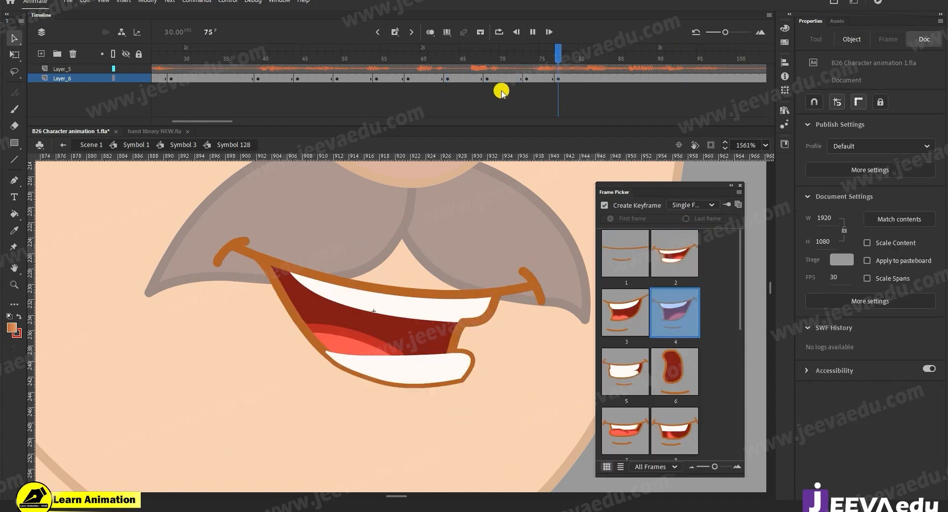
pyautogui.click(589, 79)
pyautogui.scroll(-3, 685, 379)
pyautogui.scroll(-2, 683, 375)
pyautogui.scroll(3, 674, 341)
pyautogui.click(676, 327)
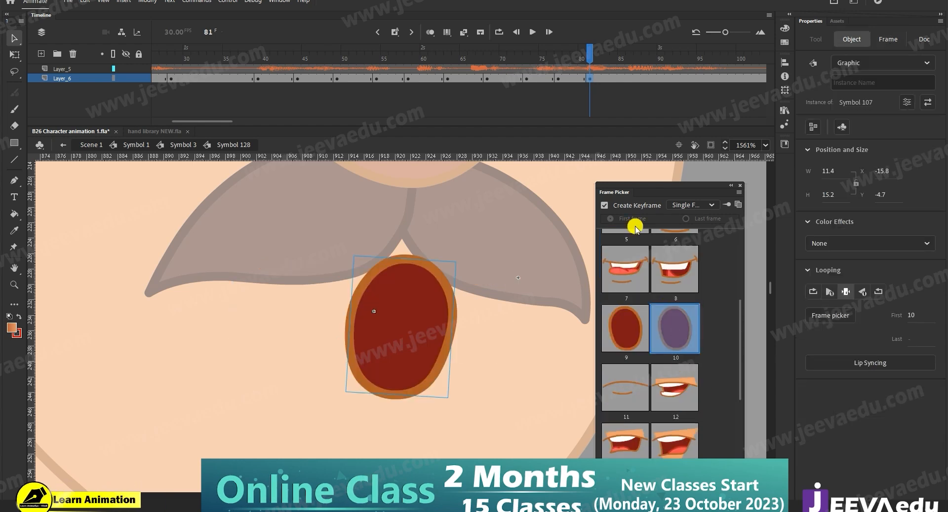
# - Scrub through the audio and key the closed mouth, shape 1, at frame 86 of Layer_6
pyautogui.moveTo(595, 60); pyautogui.dragTo(756, 60)
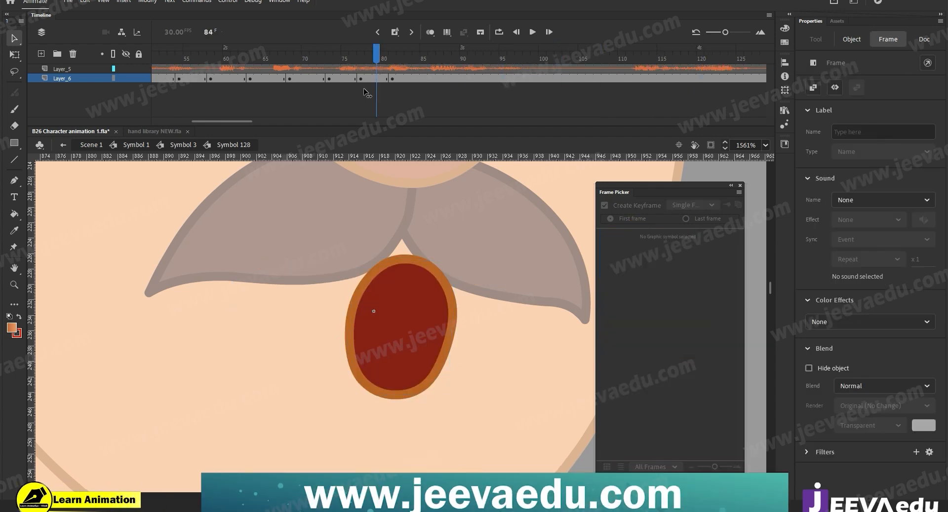
pyautogui.click(312, 91)
pyautogui.click(431, 79)
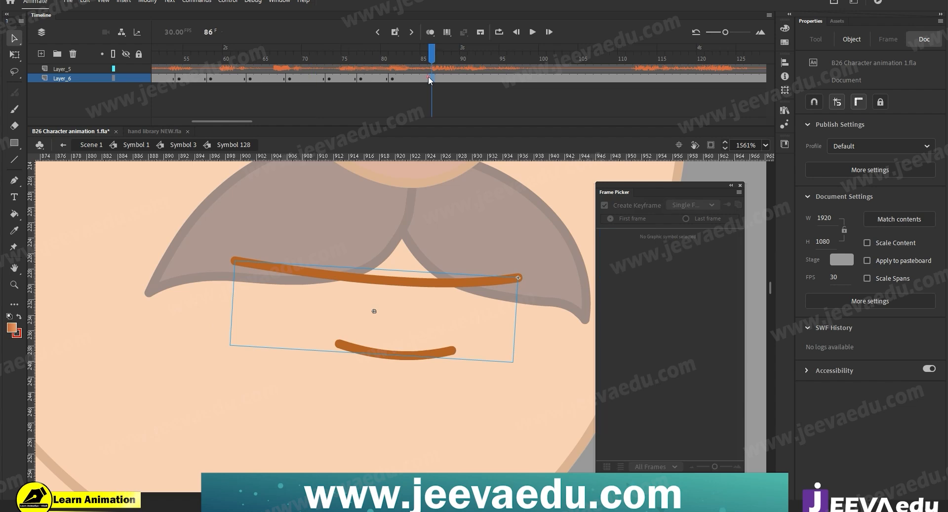
pyautogui.scroll(2, 647, 282)
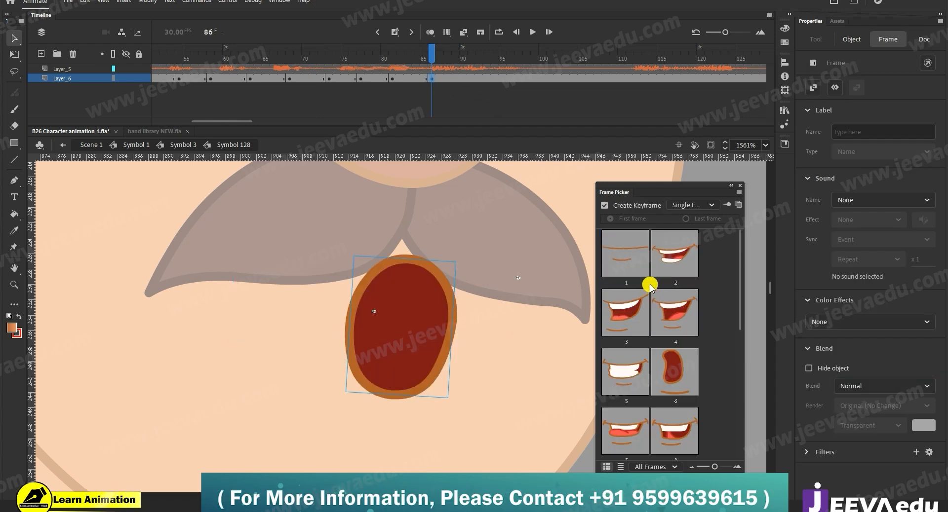
pyautogui.click(632, 247)
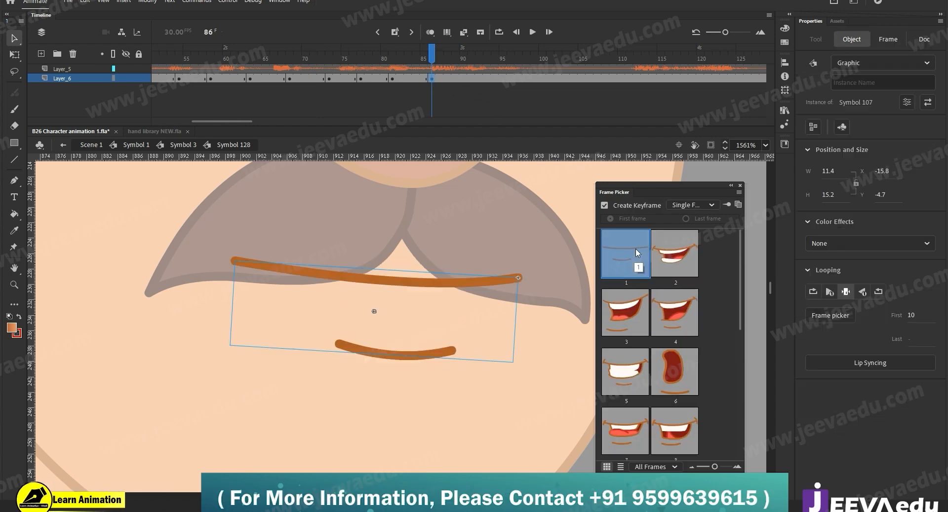
# - Key mouth shape 4 at frame 92 of Layer_6 and closed shape 1 at frame 96, playing back the audio to check the timing
pyautogui.press('Return')
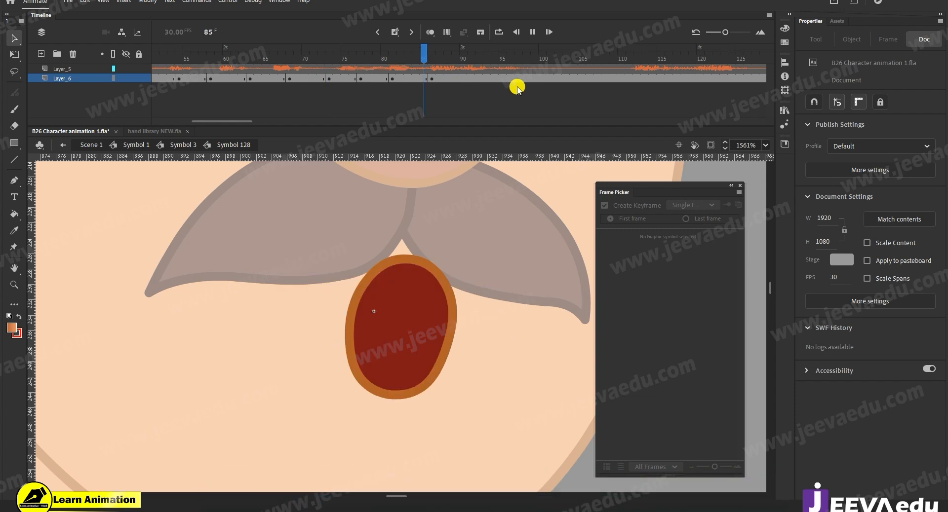
pyautogui.click(478, 78)
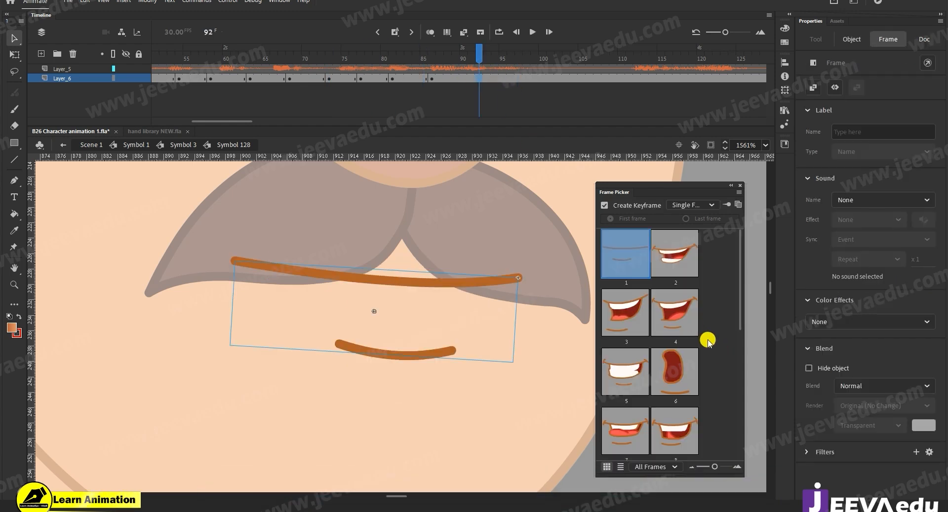
pyautogui.click(689, 331)
pyautogui.click(511, 78)
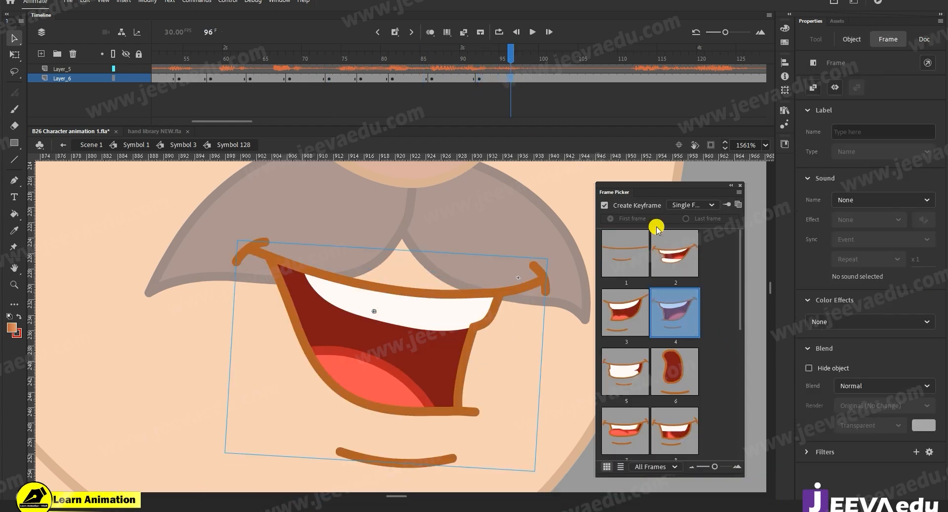
pyautogui.click(634, 248)
pyautogui.press('Return')
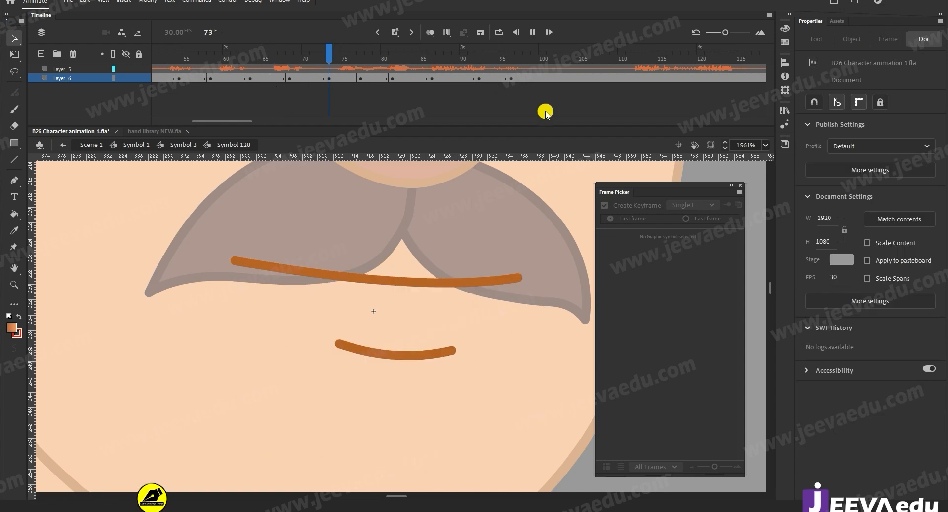
pyautogui.press('Return')
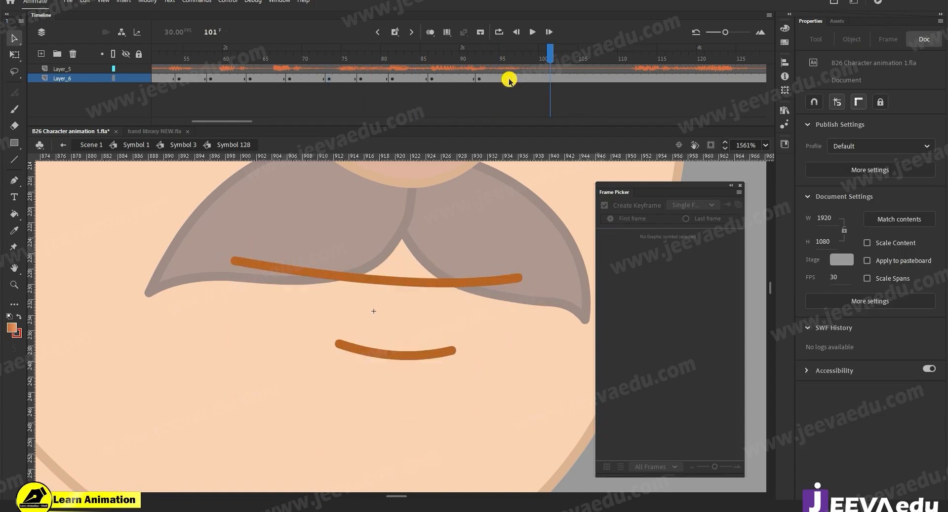
# - Review the mouth poses keyed on Layer_6 up to frame 96, and locate the following audio passage near frame 112
pyautogui.moveTo(509, 79); pyautogui.dragTo(261, 79)
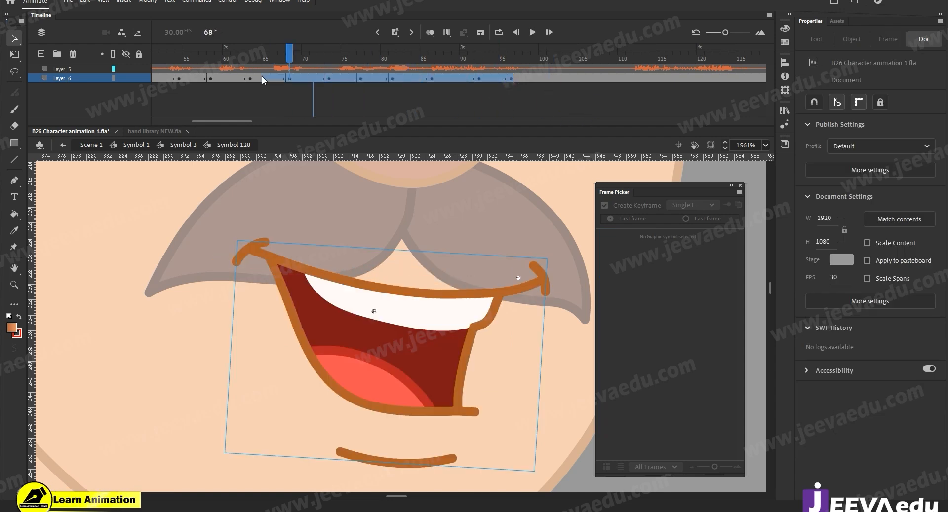
pyautogui.click(177, 79)
pyautogui.click(211, 81)
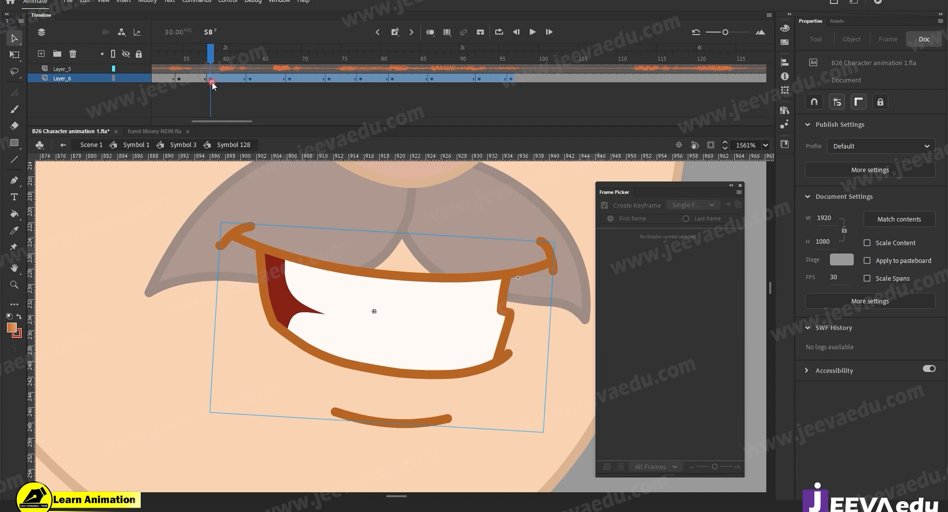
pyautogui.moveTo(318, 47); pyautogui.dragTo(645, 75)
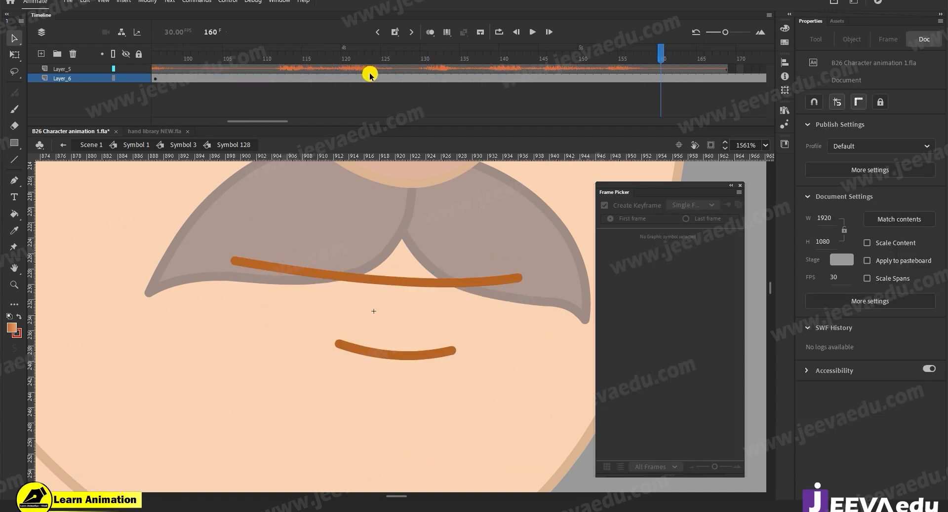
pyautogui.click(282, 79)
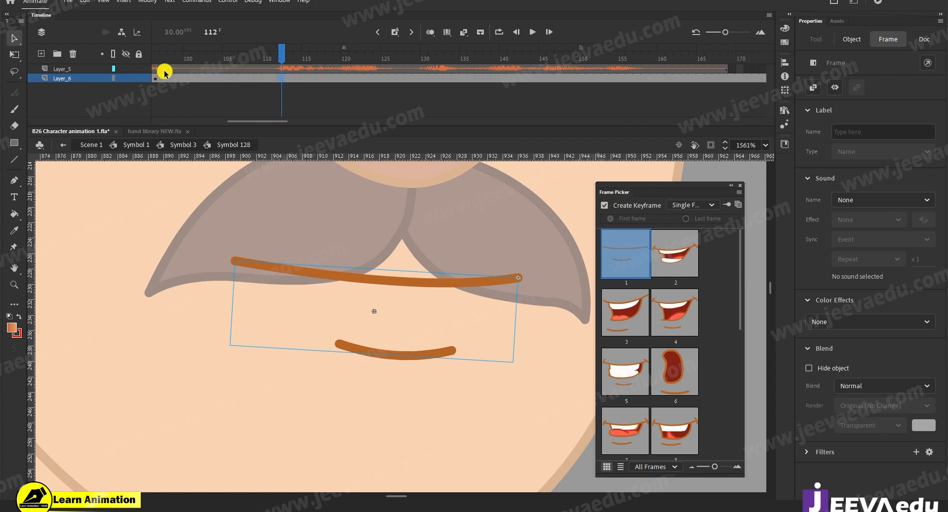
# - Try splitting the Layer_5 audio at frame 109 and shifting the split part earlier to frame 104, and undo the shift
pyautogui.click(258, 70)
pyautogui.rightClick(257, 71)
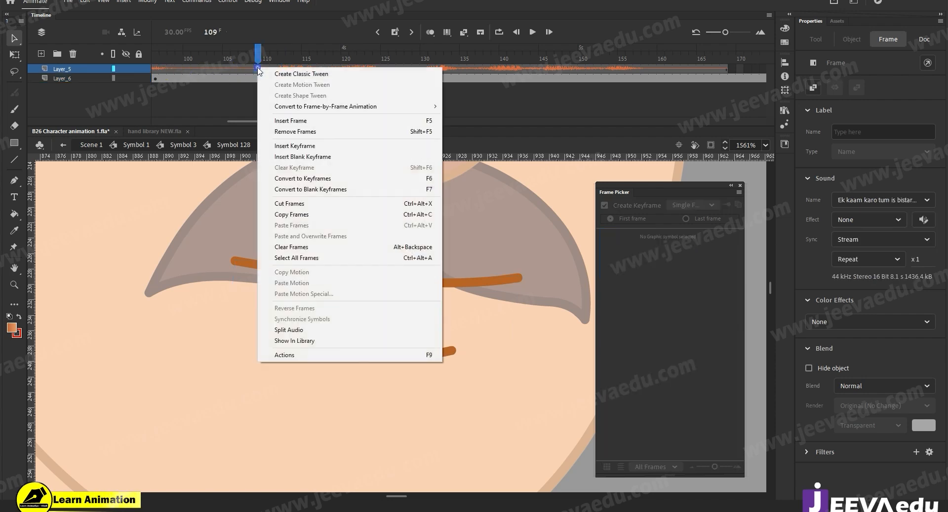
pyautogui.click(299, 330)
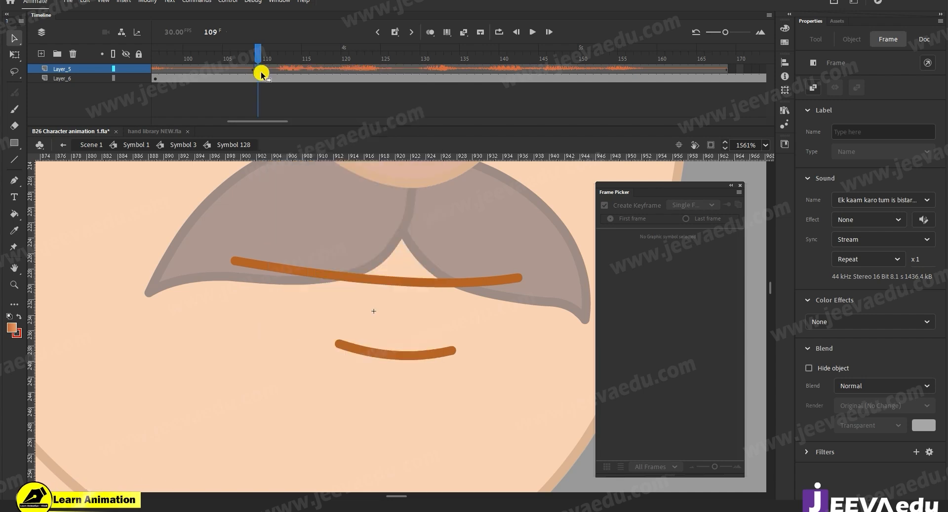
pyautogui.moveTo(220, 66); pyautogui.dragTo(220, 68)
pyautogui.click(234, 98)
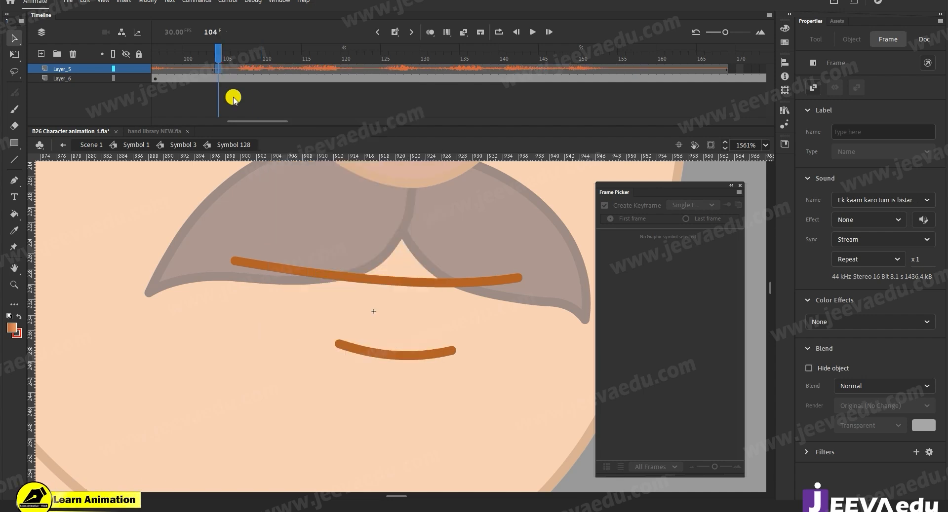
pyautogui.hotkey('ctrl', 'z')
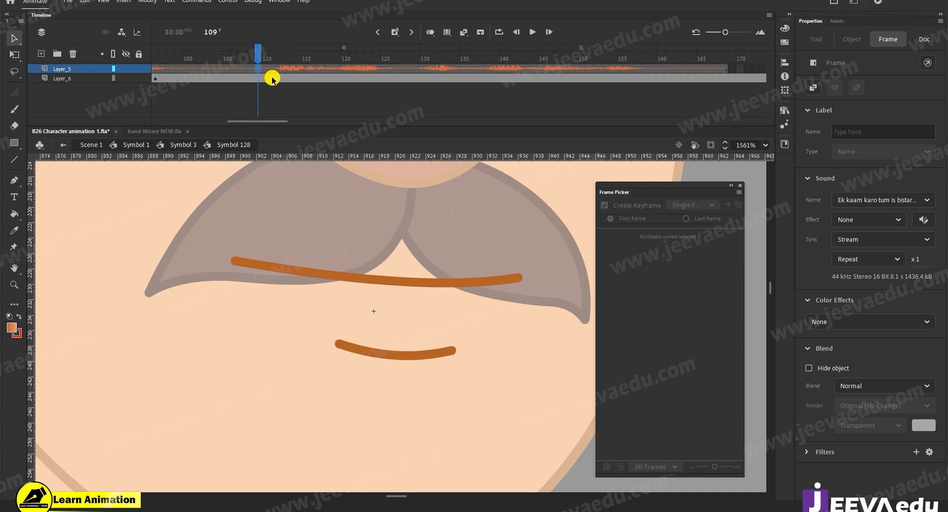
pyautogui.click(272, 78)
pyautogui.moveTo(267, 56); pyautogui.dragTo(256, 70)
pyautogui.rightClick(257, 69)
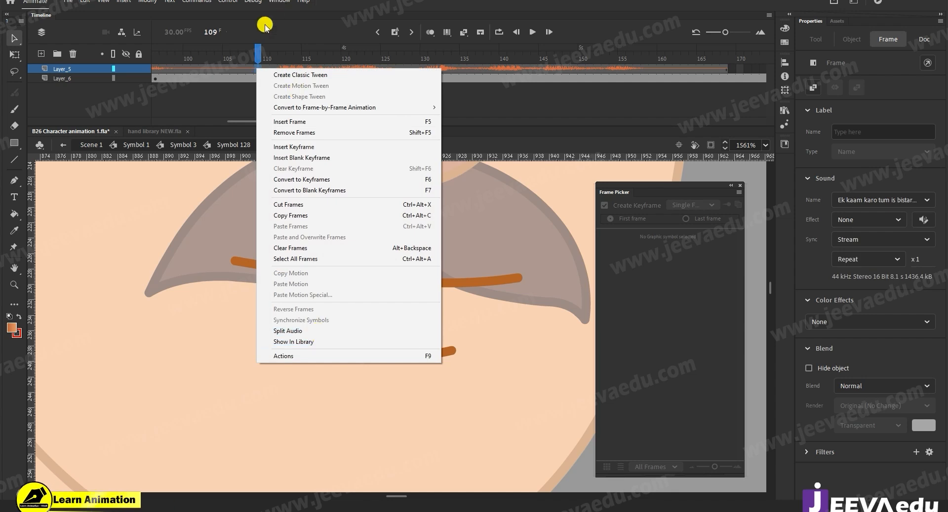
pyautogui.click(266, 62)
pyautogui.click(273, 78)
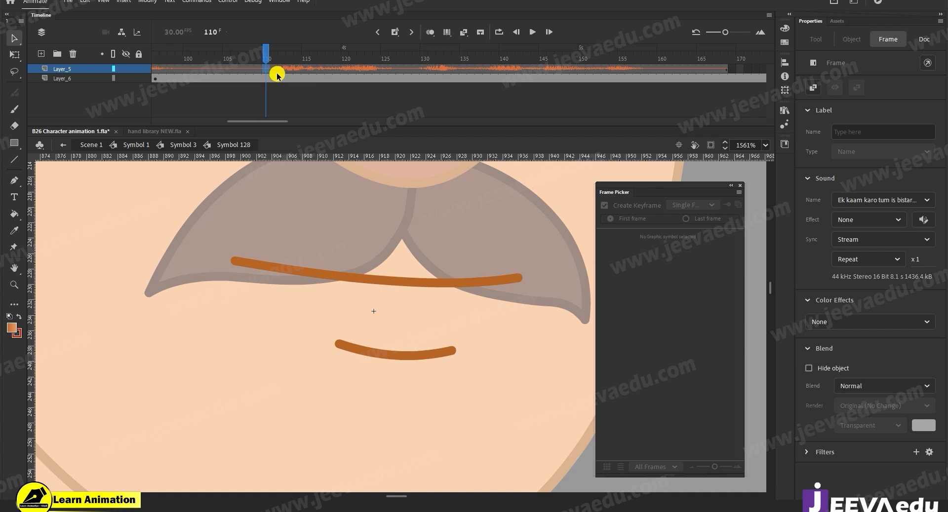
pyautogui.click(265, 70)
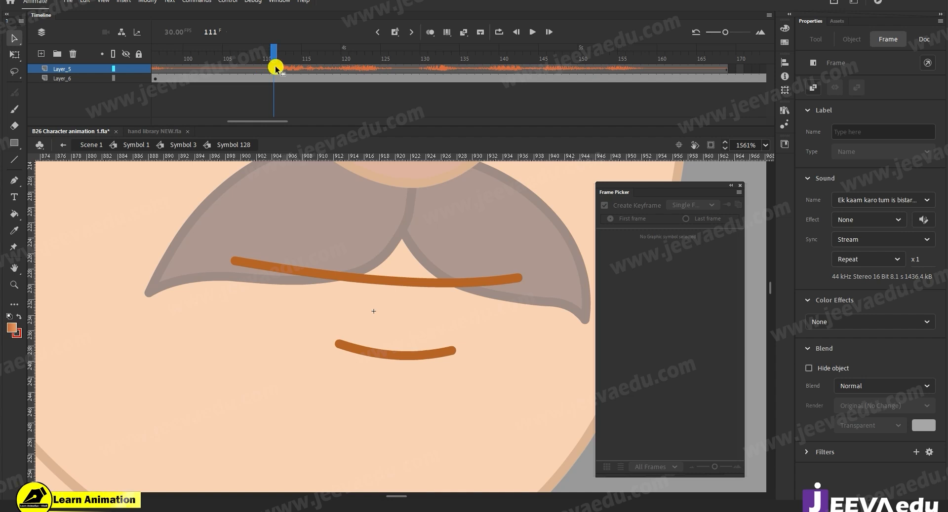
pyautogui.click(260, 73)
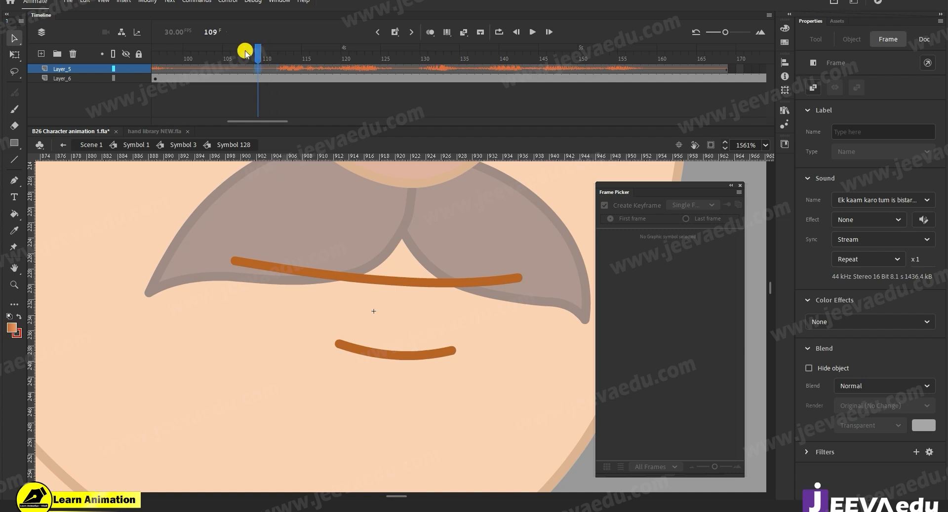
# - Check the audio from frame 110 and key the round open mouth, shape 16, at frame 111 of Layer_6
pyautogui.click(269, 78)
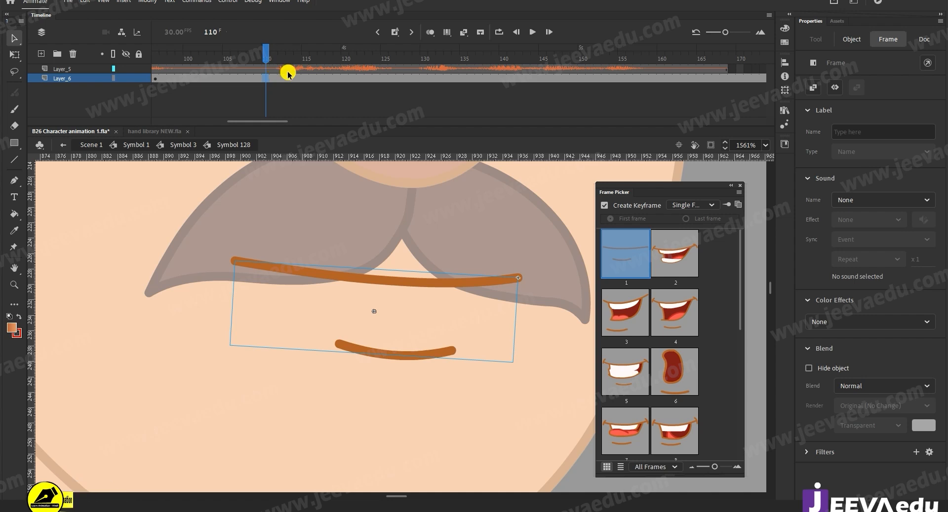
pyautogui.press('Return')
pyautogui.click(274, 78)
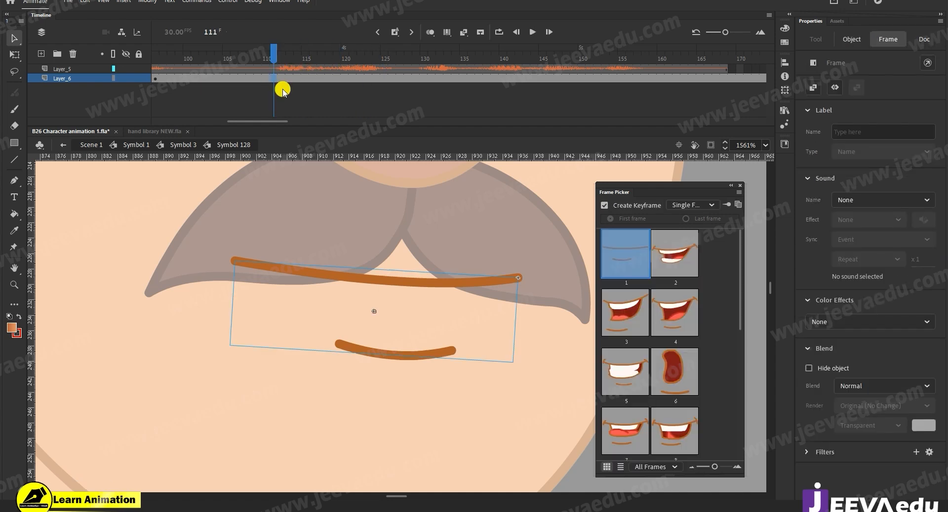
pyautogui.scroll(-3, 663, 408)
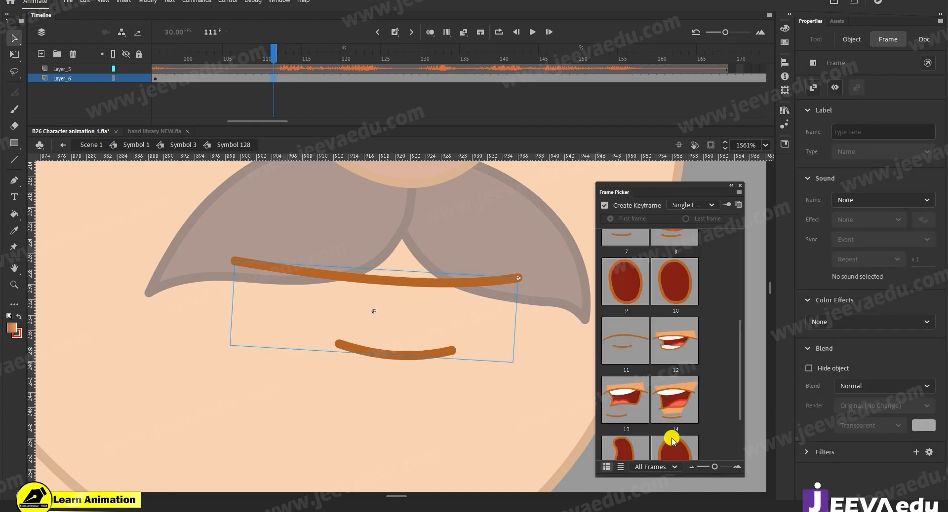
pyautogui.scroll(-2, 672, 440)
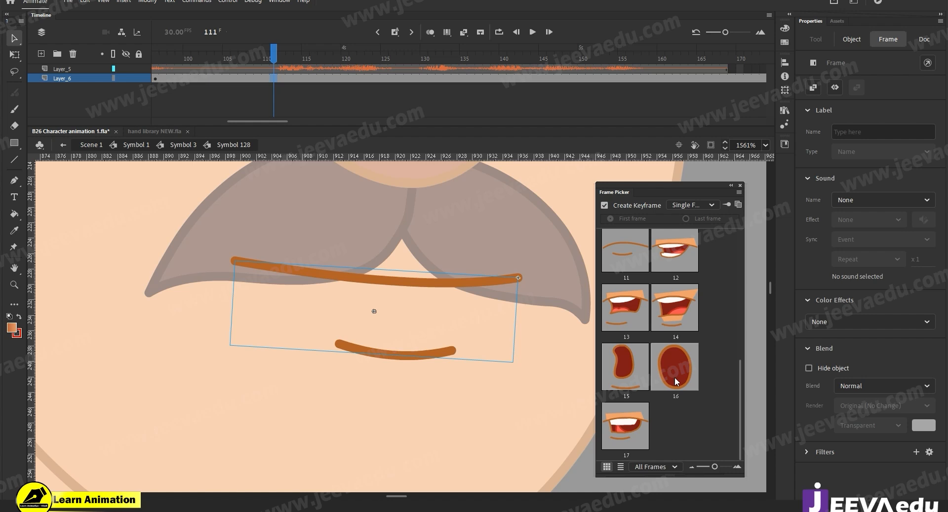
pyautogui.click(674, 377)
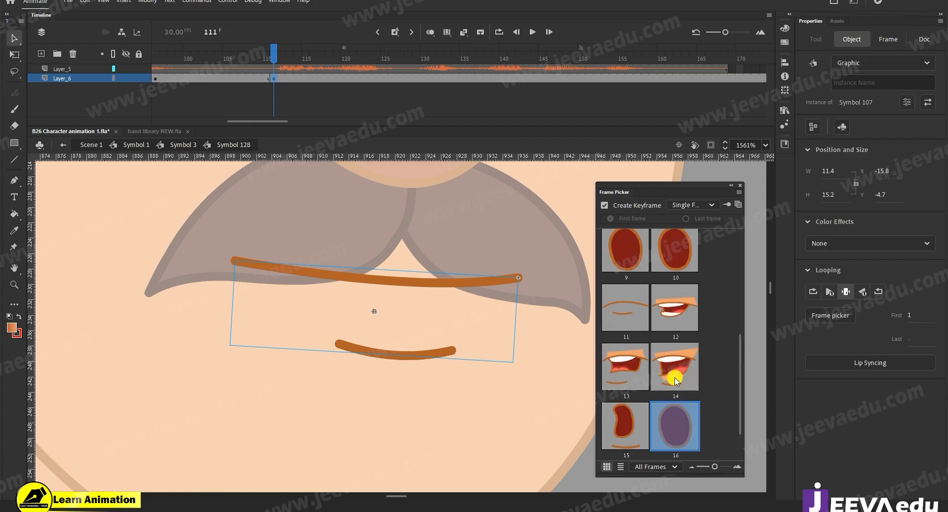
# - Key the closed mouth, shape 1, at frame 115 of Layer_6 and scrub over the preceding frames to check the timing
pyautogui.click(305, 78)
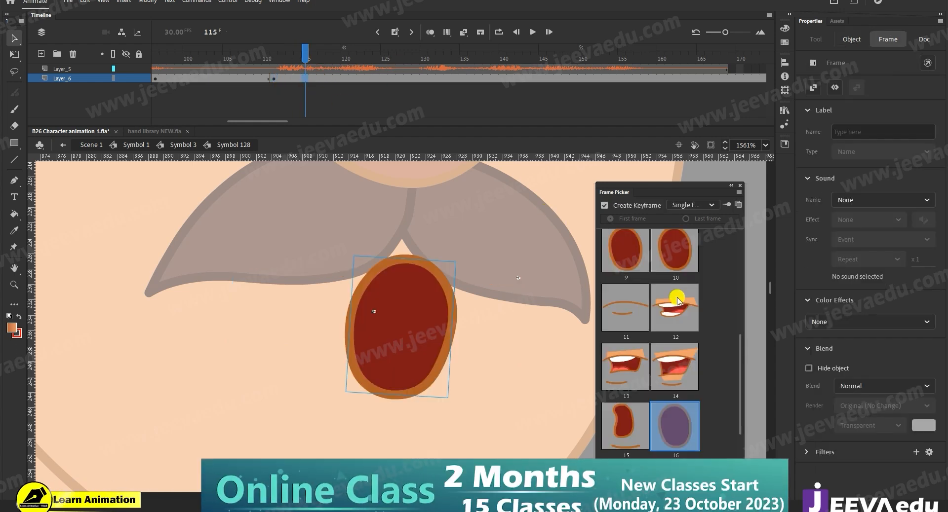
pyautogui.scroll(4, 677, 301)
pyautogui.click(636, 253)
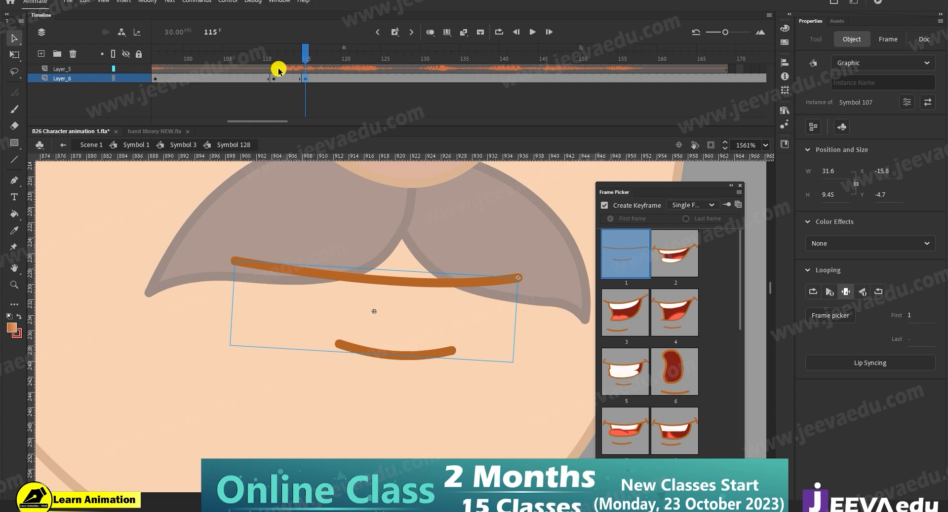
pyautogui.moveTo(290, 79)
pyautogui.mouseDown()
pyautogui.moveTo(280, 78)
pyautogui.moveTo(299, 80)
pyautogui.mouseUp()
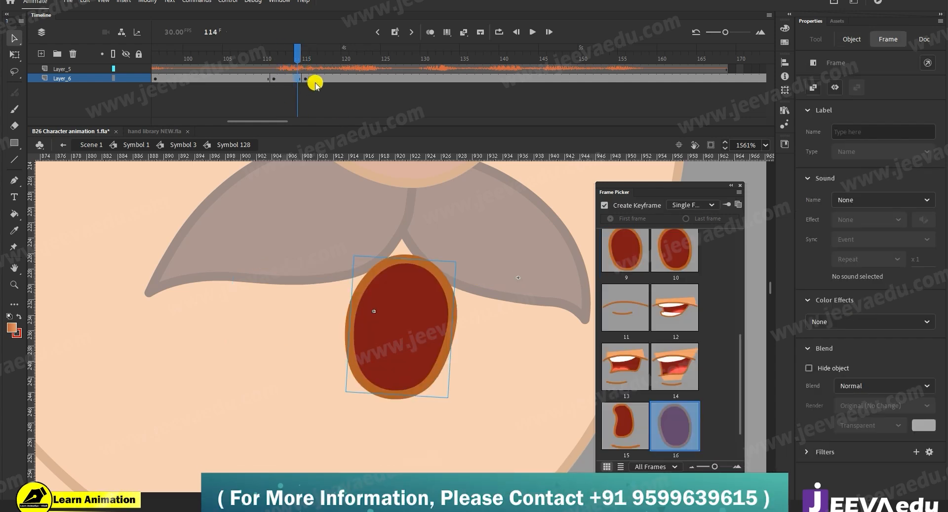
# - Key mouth shape 4 at frame 119 of Layer_6 and closed shape 1 at frame 122
pyautogui.click(340, 79)
pyautogui.click(675, 320)
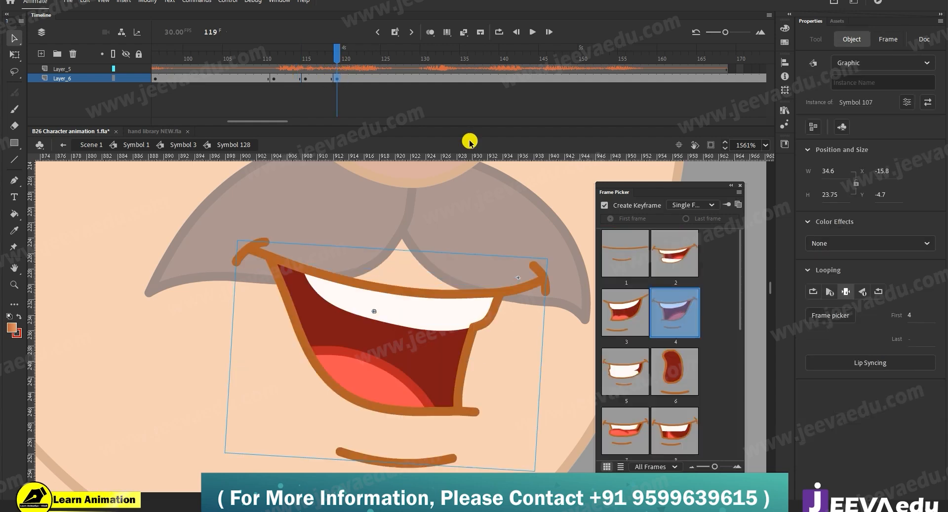
pyautogui.click(364, 79)
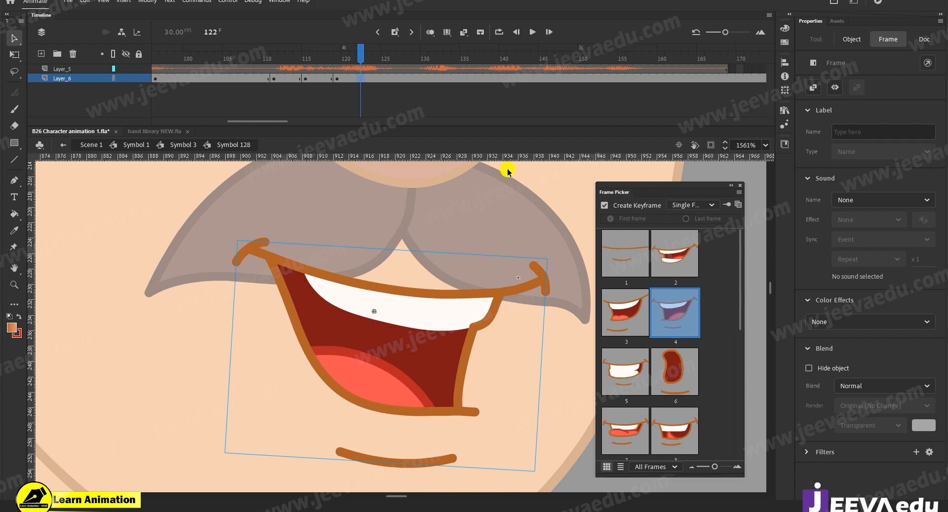
pyautogui.click(628, 252)
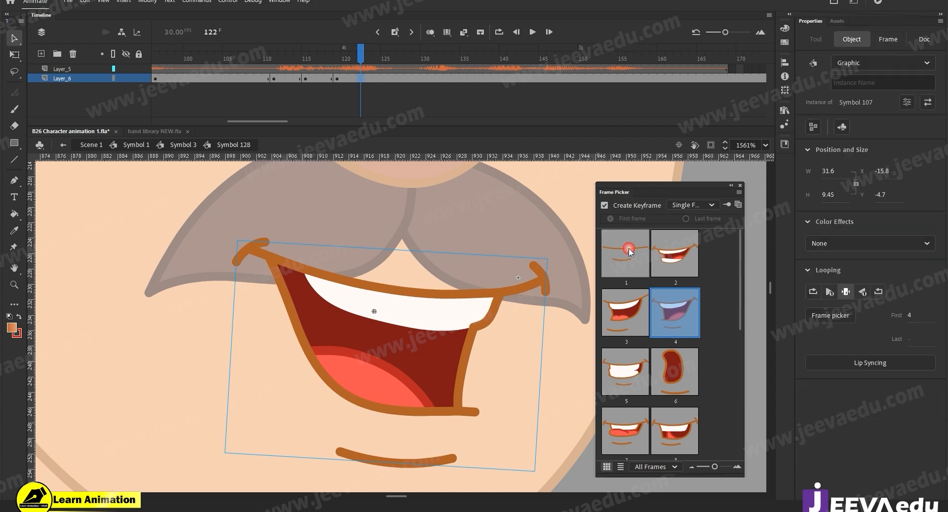
# - Key mouth shape 2 at frame 125 of Layer_6 and closed shape 1 at frame 127, playing back the audio
pyautogui.click(384, 78)
pyautogui.click(674, 253)
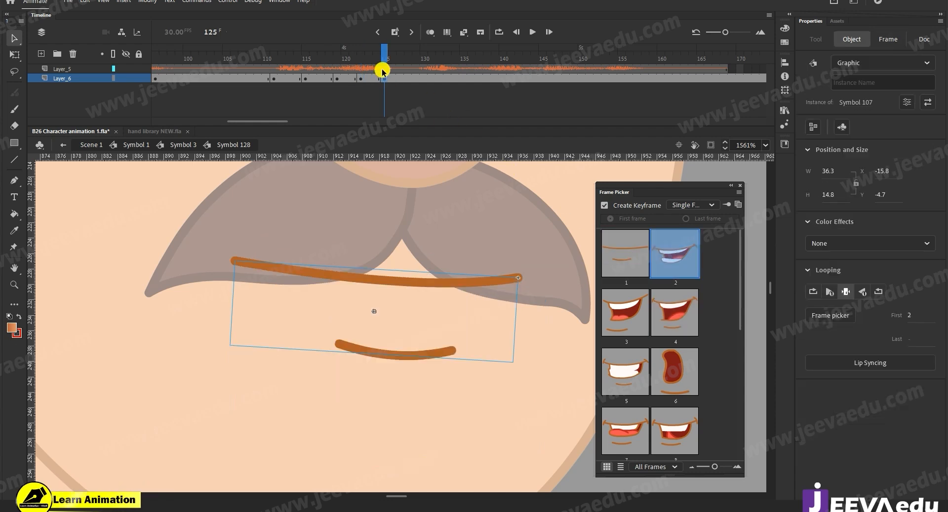
pyautogui.click(399, 77)
pyautogui.press('Return')
pyautogui.press('Return')
# - Key mouth shape 3 at frame 130 of Layer_6 and closed shape 1 at frame 135
pyautogui.click(428, 79)
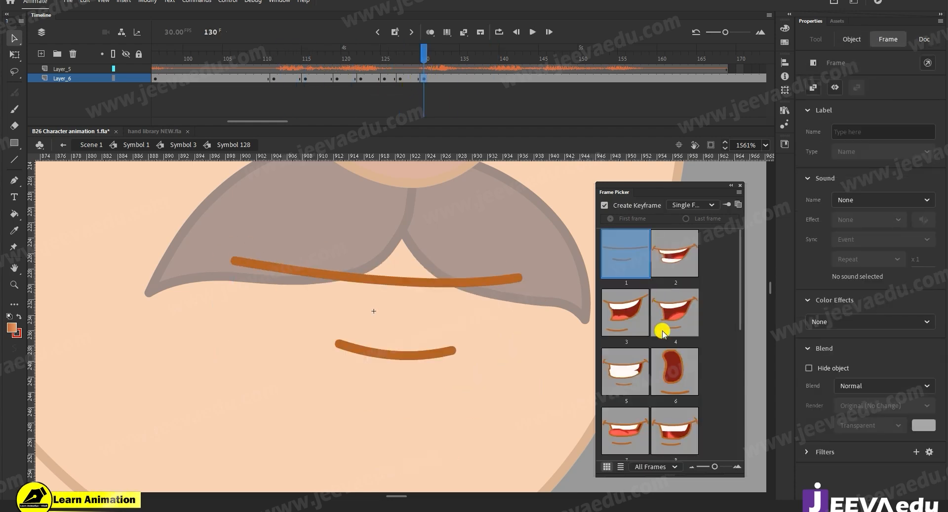
pyautogui.click(630, 316)
pyautogui.click(462, 78)
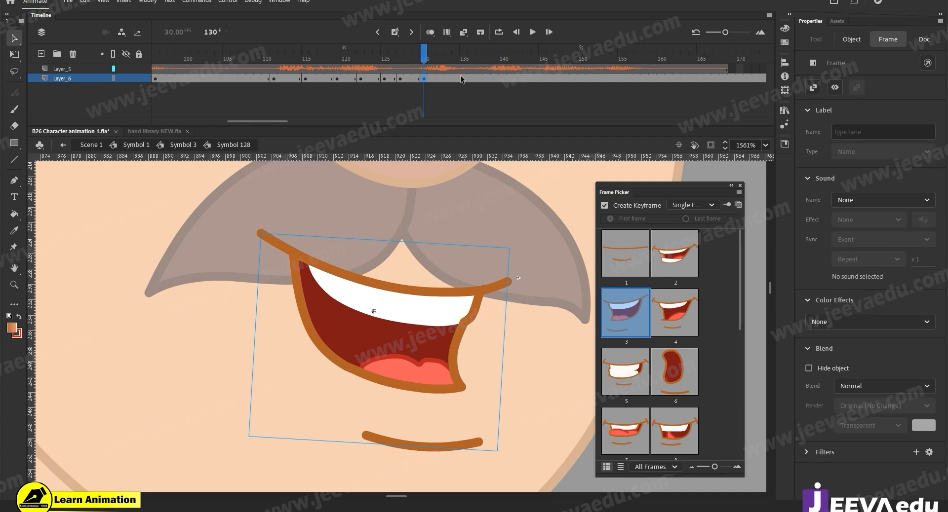
pyautogui.click(635, 253)
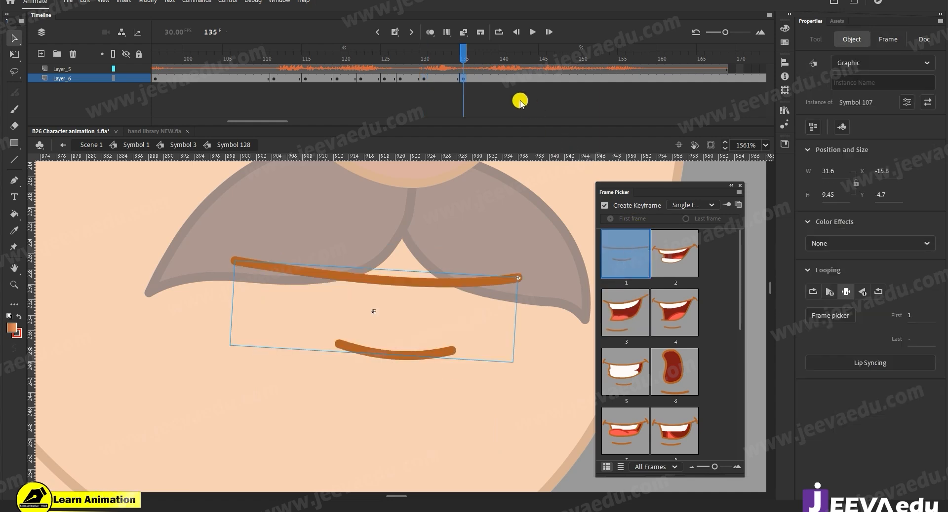
# - Play back the audio, then key mouth shape 4 at frame 139 of Layer_6 and closed shape 1 at frame 143
pyautogui.click(496, 78)
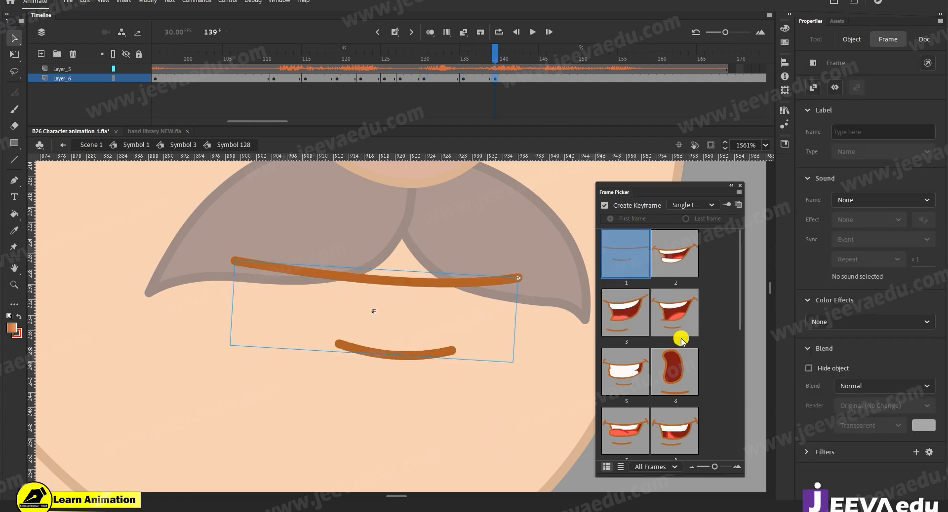
pyautogui.press('Return')
pyautogui.press('Return')
pyautogui.click(494, 79)
pyautogui.click(526, 78)
pyautogui.click(627, 246)
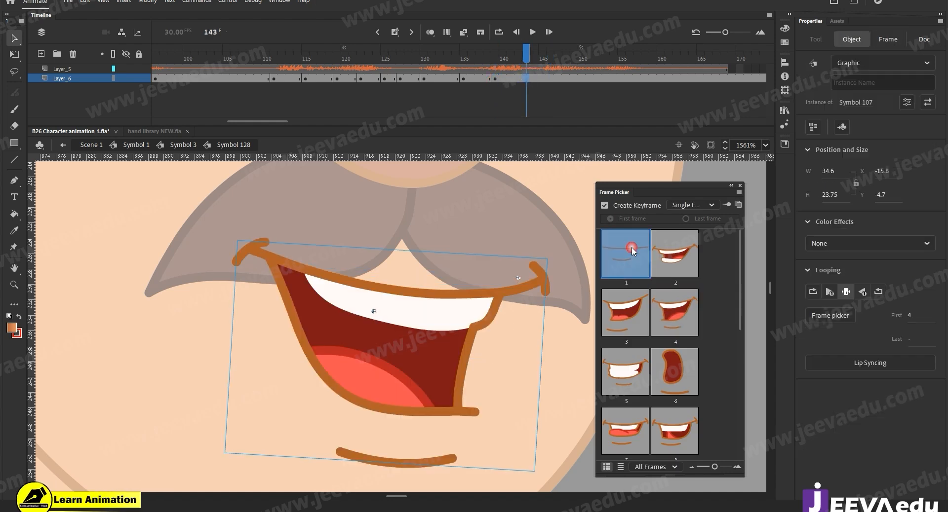
# - Scrub through the audio, key the round open mouth, shape 16, at frame 146 of Layer_6, and move on to frame 150
pyautogui.click(549, 79)
pyautogui.scroll(-3, 664, 390)
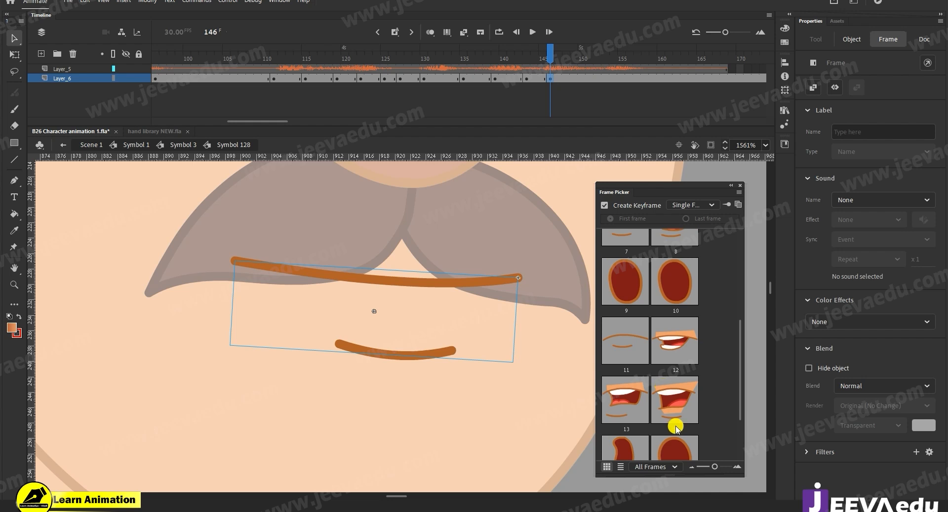
pyautogui.scroll(-2, 675, 428)
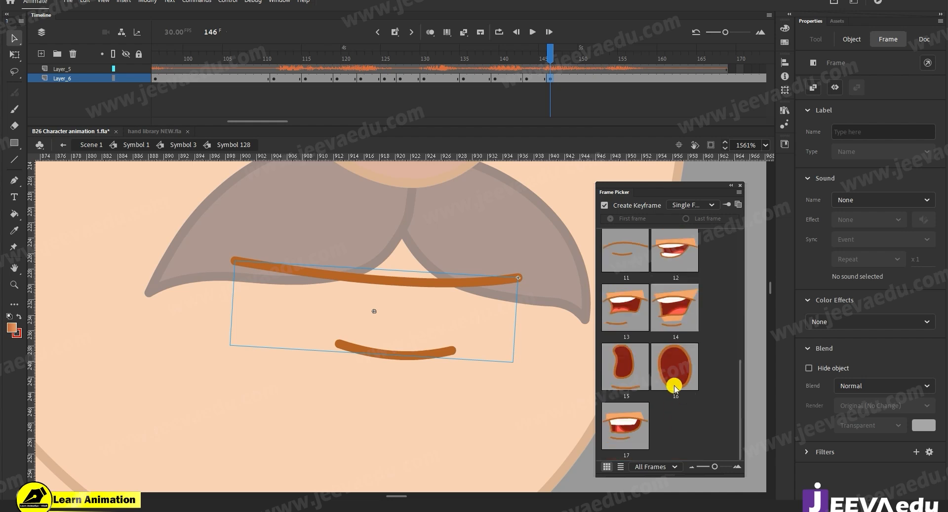
pyautogui.click(581, 79)
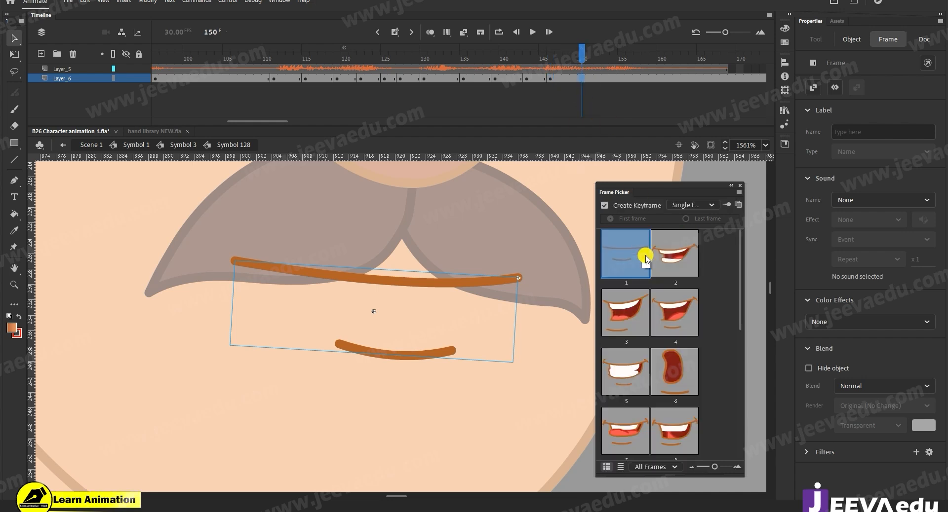
pyautogui.click(609, 79)
pyautogui.moveTo(594, 78)
pyautogui.mouseDown()
pyautogui.moveTo(502, 92)
pyautogui.moveTo(529, 89)
pyautogui.mouseUp()
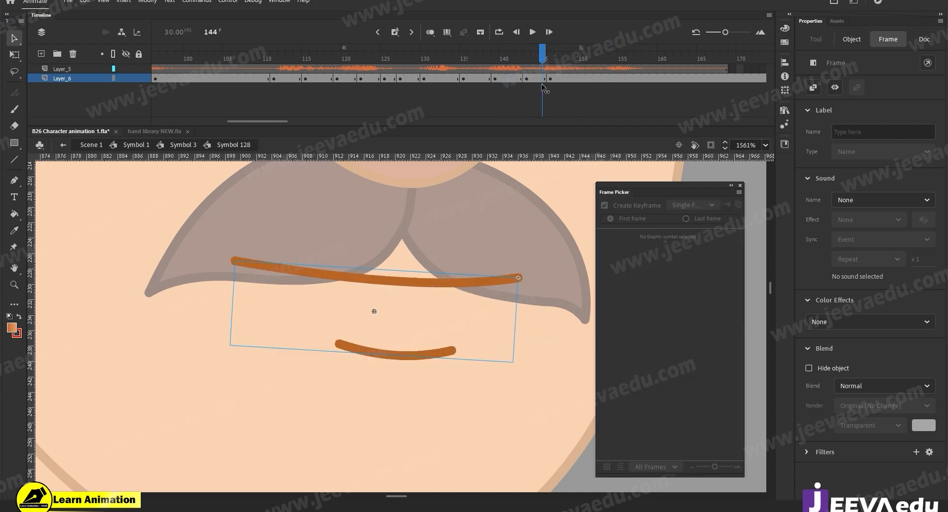
pyautogui.click(550, 78)
pyautogui.scroll(-5, 687, 425)
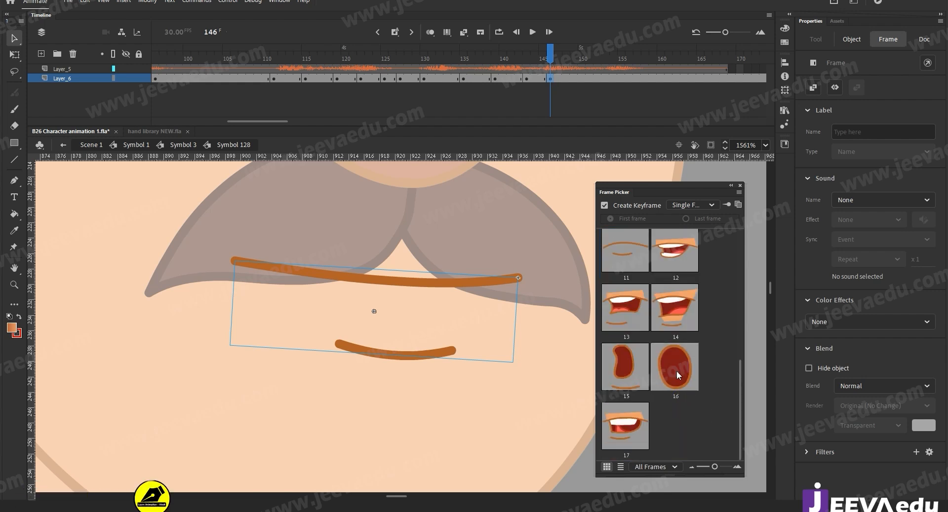
pyautogui.click(677, 371)
pyautogui.click(591, 78)
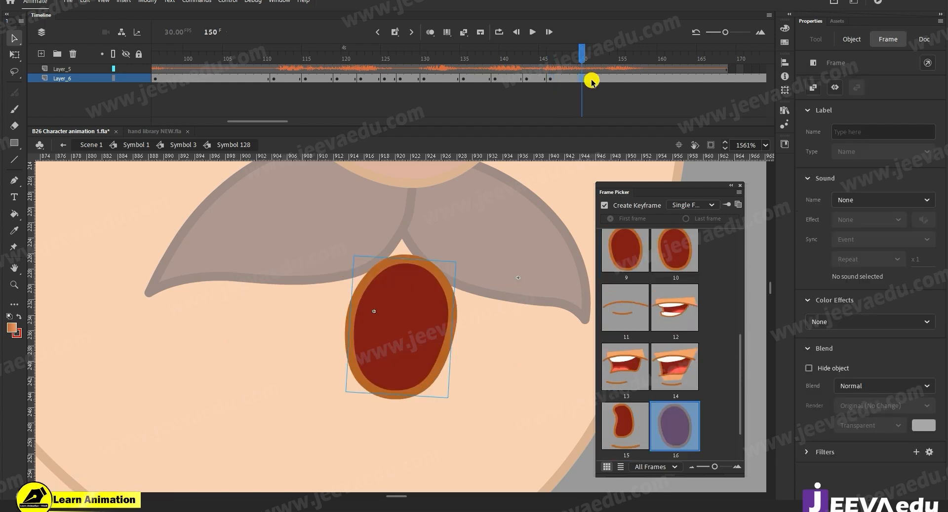
# - Key closed mouth shape 1 at frame 151 of Layer_6 and mouth shape 2 at frame 154
pyautogui.click(594, 79)
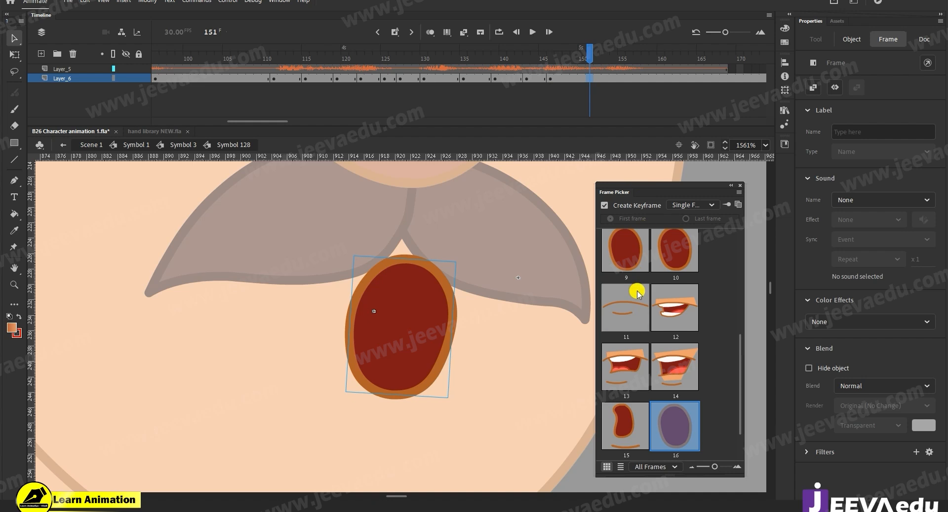
pyautogui.click(629, 256)
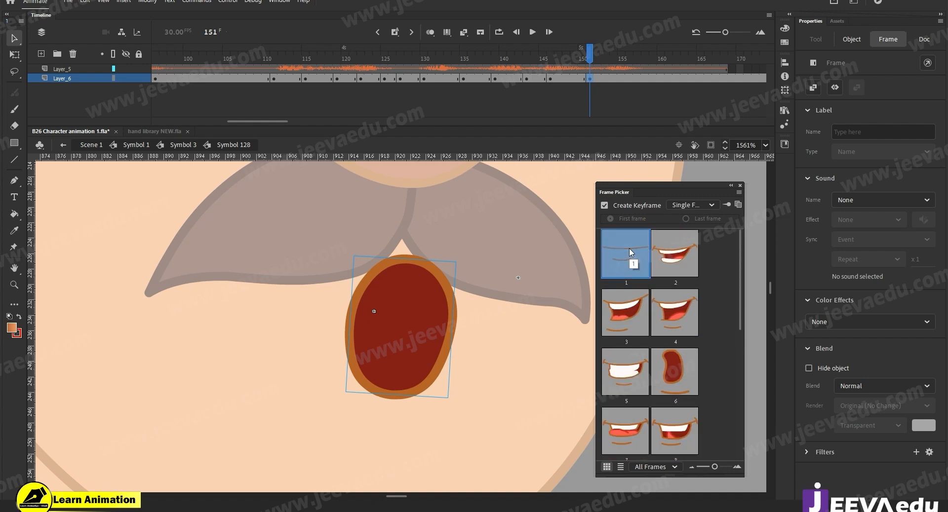
pyautogui.click(614, 78)
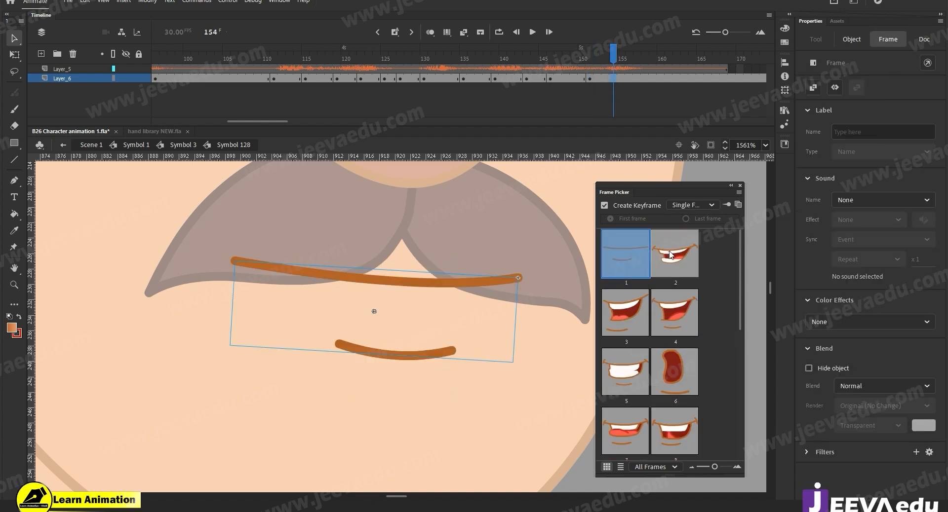
pyautogui.click(675, 253)
# - Key closed mouth shape 1 at frame 157 of Layer_6 and close the Frame Picker
pyautogui.click(636, 79)
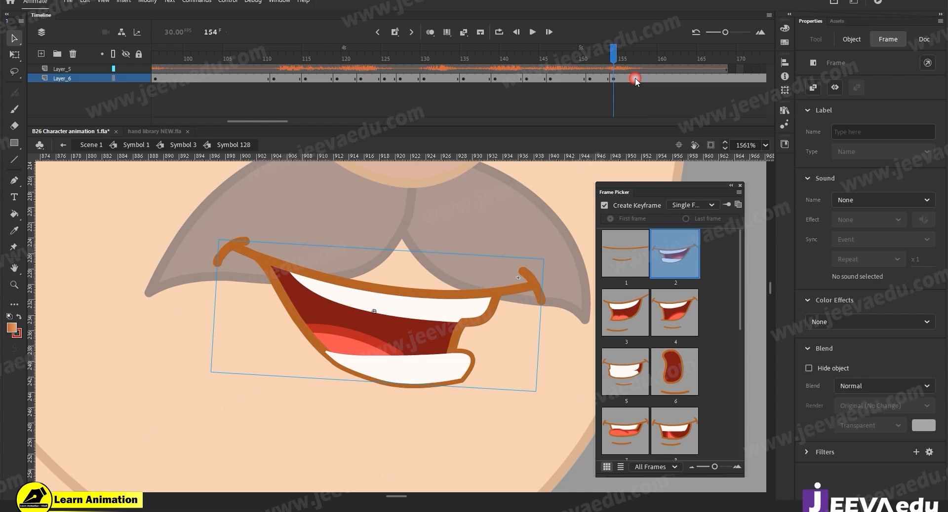
pyautogui.click(630, 248)
pyautogui.click(737, 186)
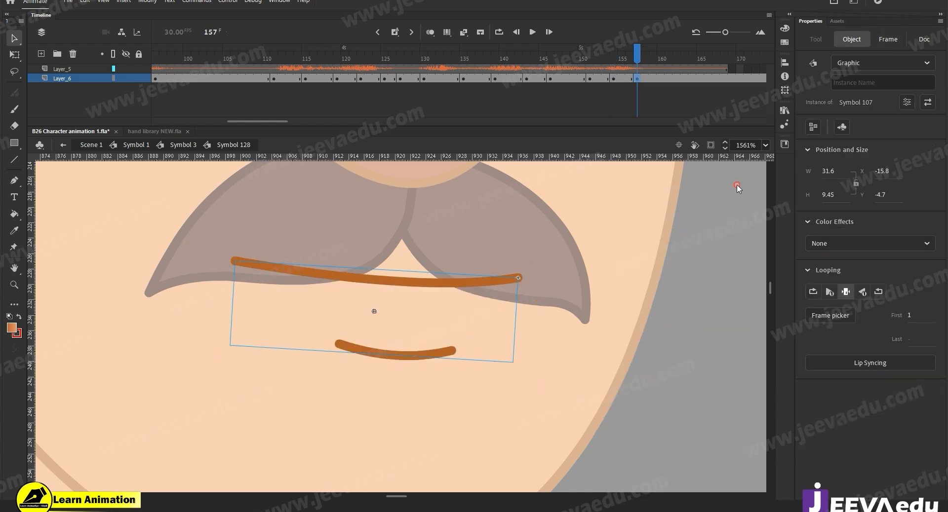
# - Reopen the Frame Picker for the mouth and look through all the available mouth shapes
pyautogui.click(844, 318)
pyautogui.scroll(-3, 692, 326)
pyautogui.scroll(3, 684, 313)
pyautogui.scroll(-5, 686, 385)
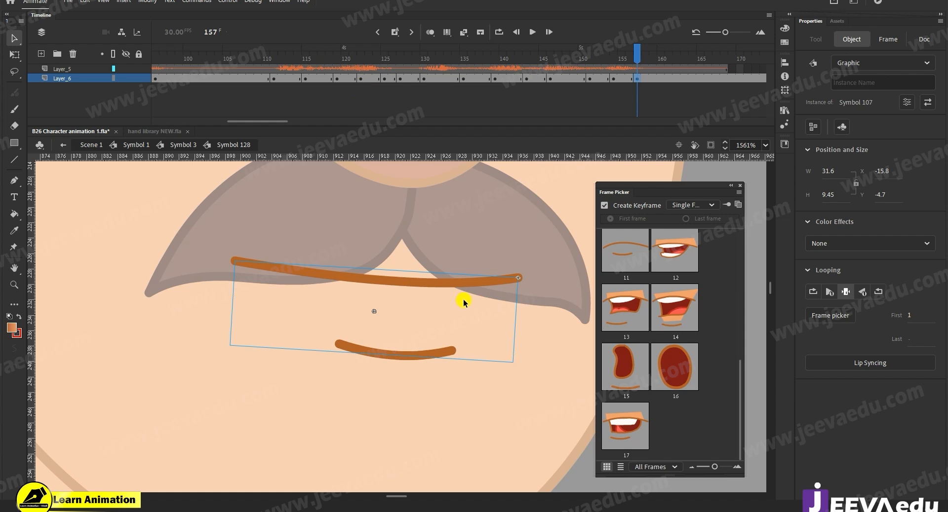
pyautogui.scroll(4, 661, 316)
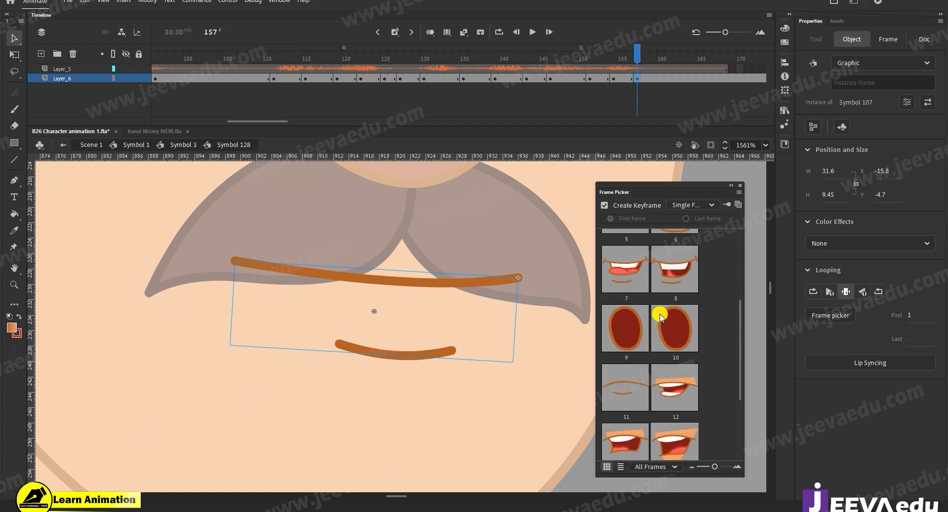
# - Open the mouth shape symbol, Symbol 107, to examine its keyframed drawings, close the Frame Picker and return to Symbol 128
pyautogui.doubleClick(401, 288)
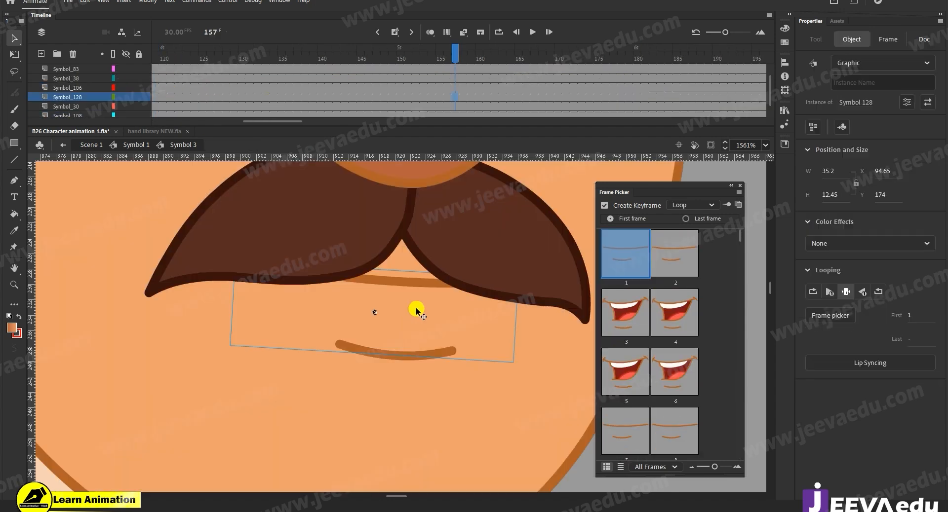
pyautogui.doubleClick(422, 285)
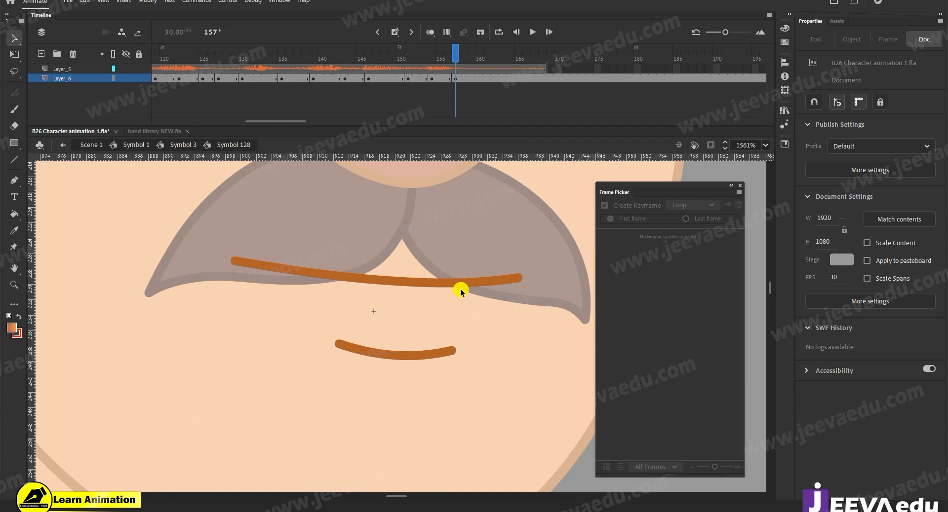
pyautogui.click(460, 283)
pyautogui.doubleClick(459, 284)
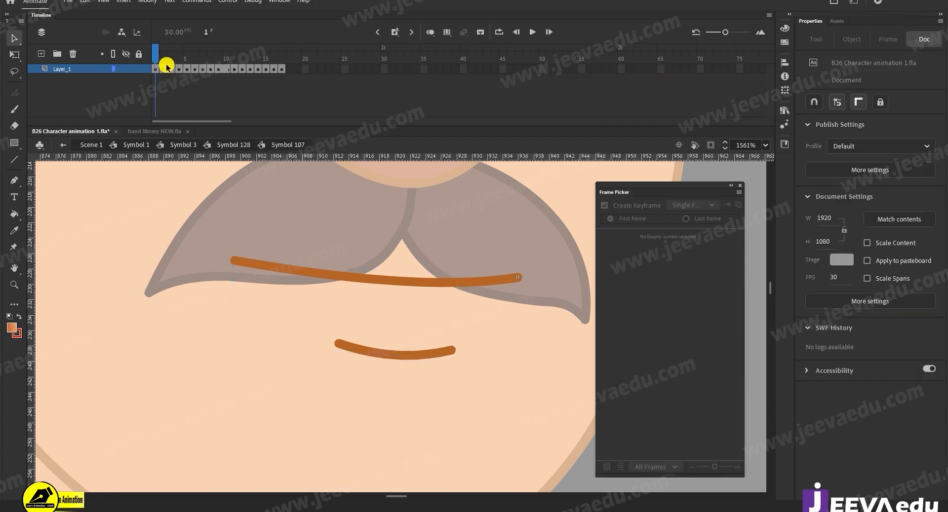
pyautogui.moveTo(181, 71); pyautogui.dragTo(133, 82)
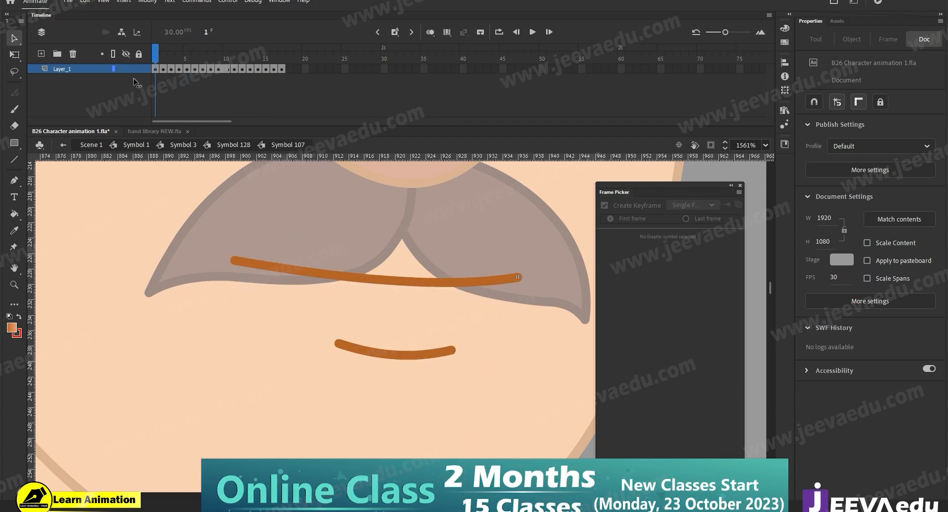
pyautogui.click(428, 280)
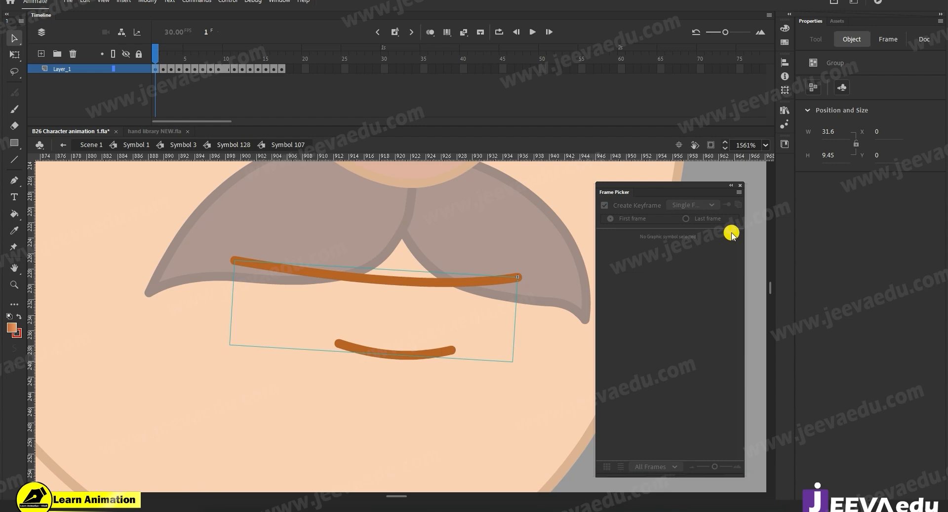
pyautogui.click(741, 186)
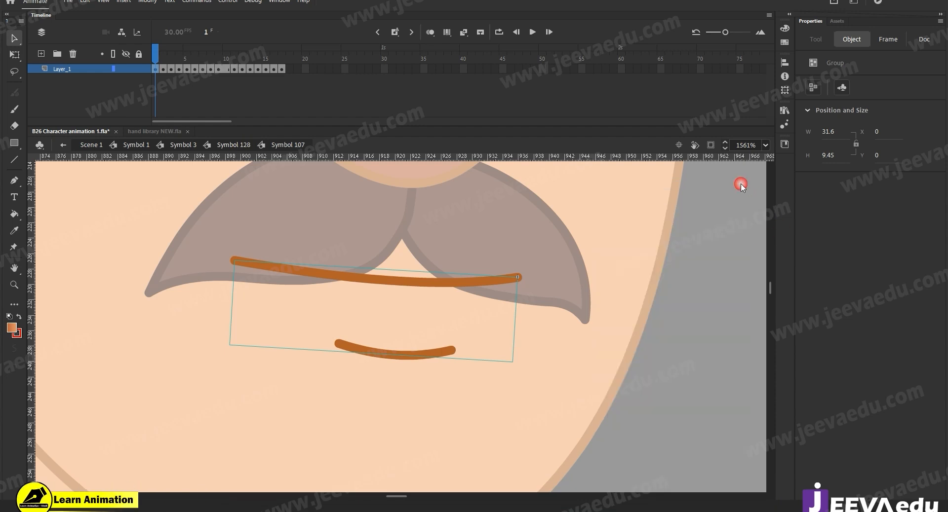
pyautogui.doubleClick(502, 382)
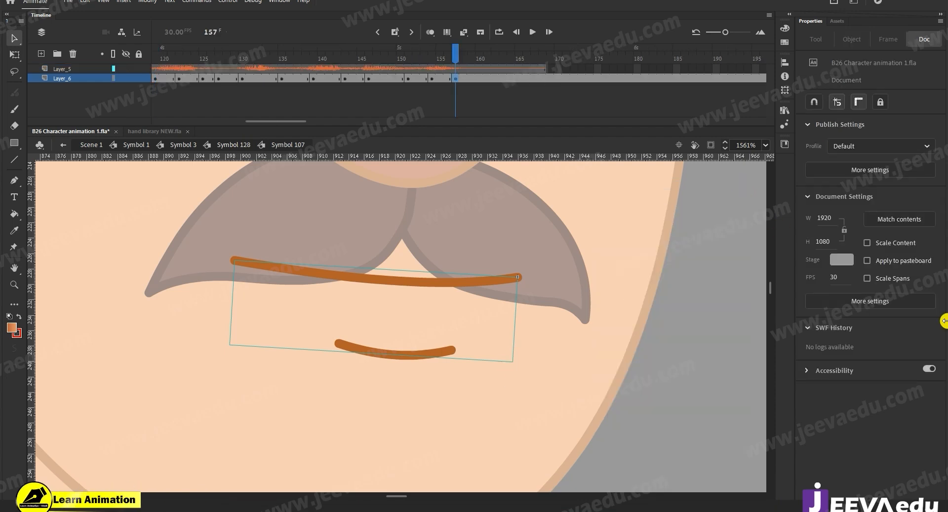
# - Remove the surplus frames after frame 167 from Layer_5 and Layer_6
pyautogui.click(503, 58)
pyautogui.moveTo(540, 69); pyautogui.dragTo(742, 100)
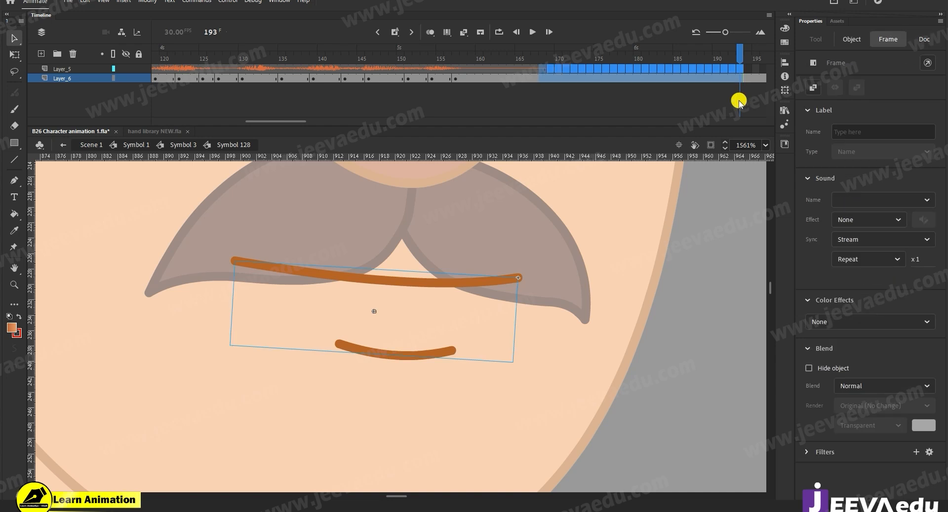
pyautogui.click(739, 103)
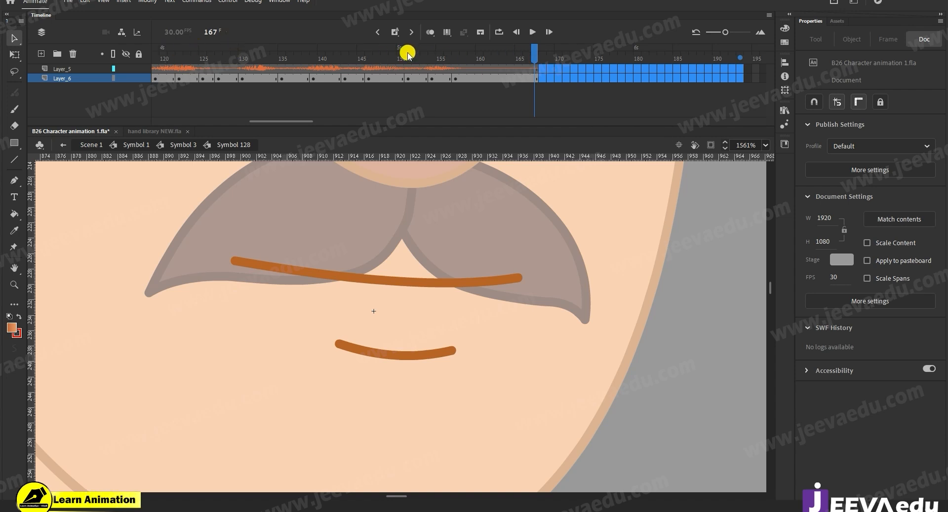
# - Play back the complete lip sync with its audio from frame 1
pyautogui.moveTo(282, 121); pyautogui.dragTo(184, 121)
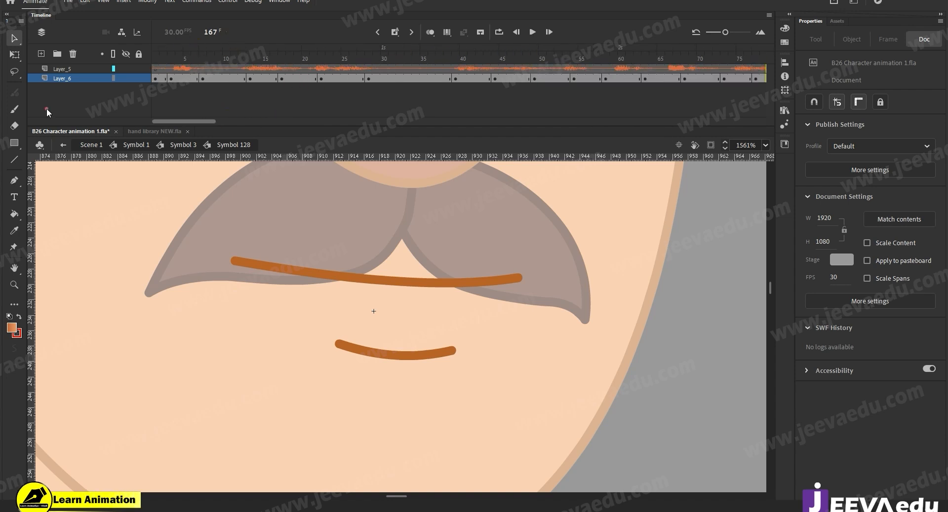
pyautogui.click(155, 68)
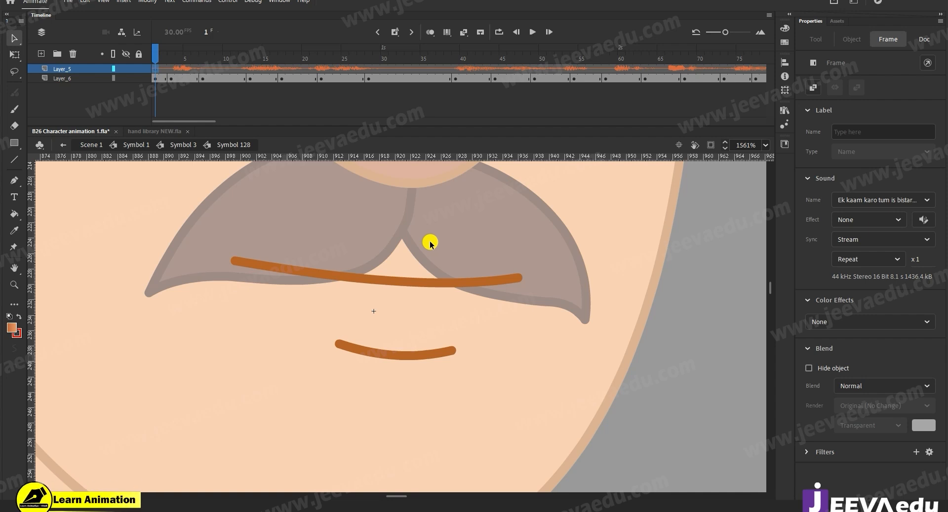
pyautogui.press('Return')
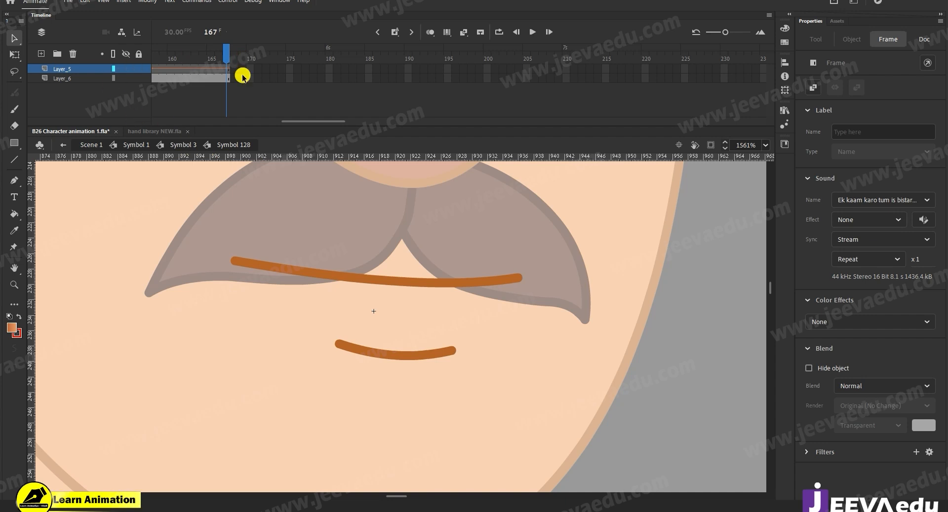
# - Copy the audio layer, Layer_5
pyautogui.moveTo(328, 122); pyautogui.dragTo(229, 122)
pyautogui.rightClick(76, 69)
pyautogui.click(118, 157)
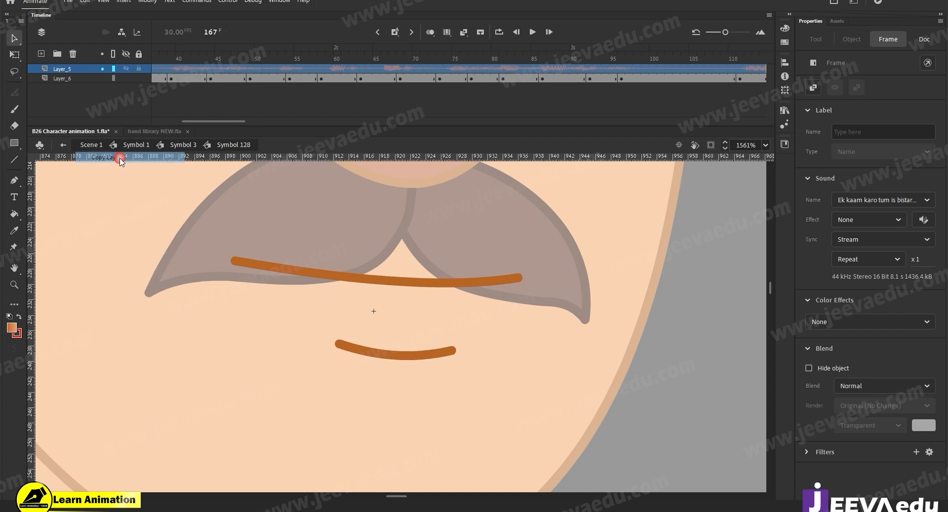
pyautogui.click(82, 69)
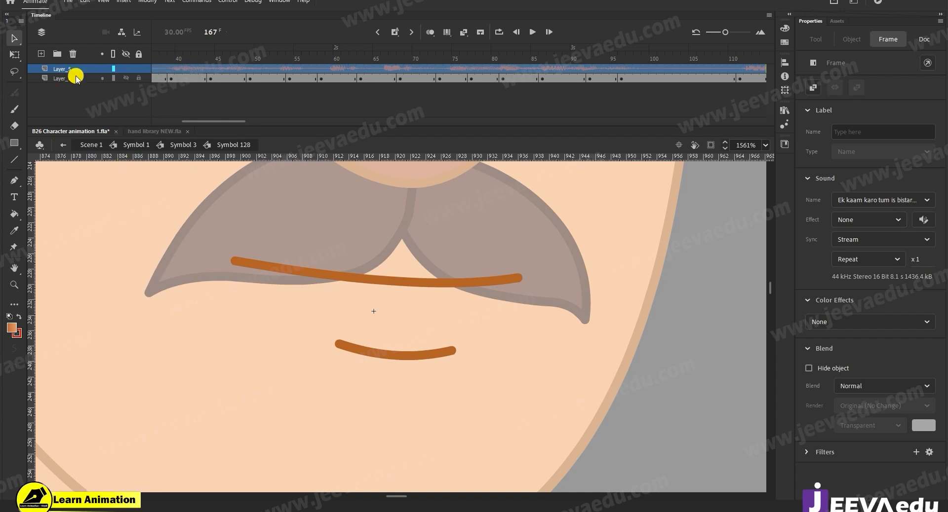
# - Leave the mouth symbol and return through Symbol 3 to the Symbol 1 timeline, leaving nothing selected
pyautogui.click(188, 146)
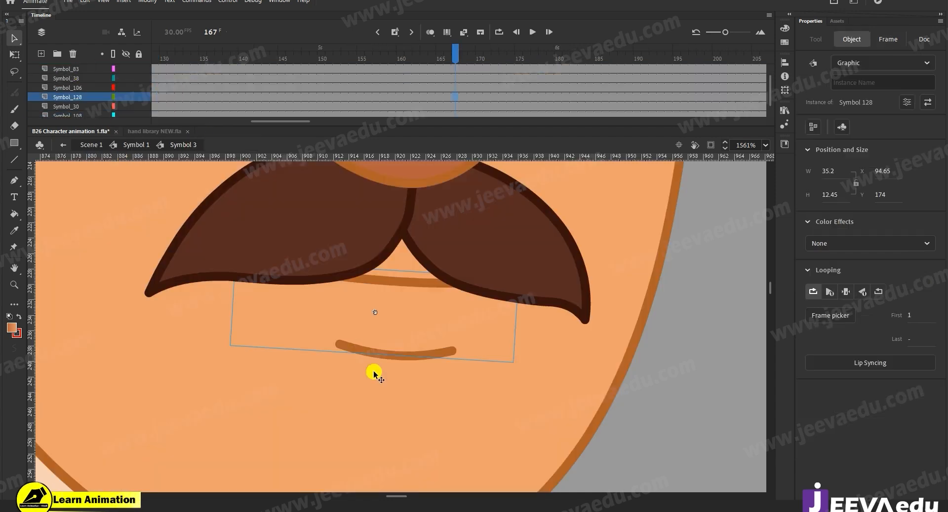
pyautogui.press('z')
pyautogui.keyDown('alt'); pyautogui.click(400, 364); pyautogui.keyUp('alt')
pyautogui.keyDown('alt'); pyautogui.click(399, 365); pyautogui.keyUp('alt')
pyautogui.keyDown('alt'); pyautogui.click(399, 365); pyautogui.keyUp('alt')
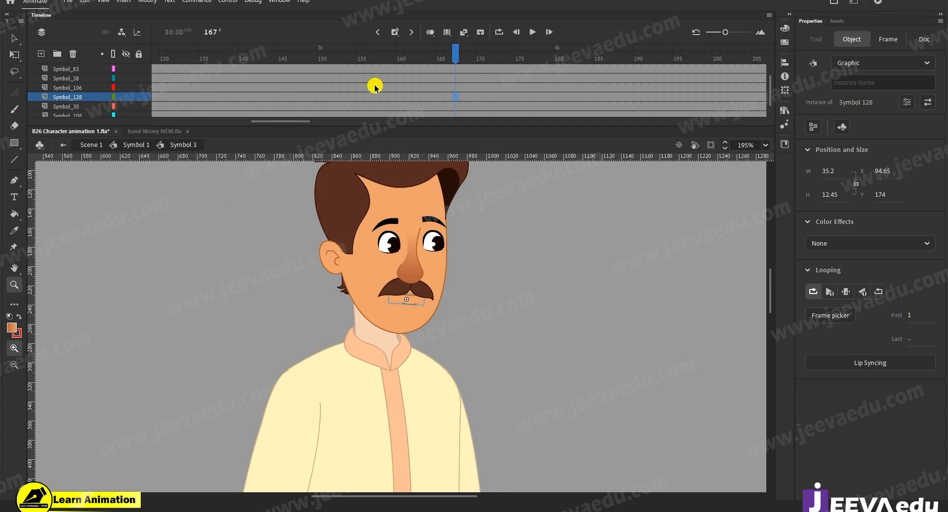
pyautogui.moveTo(273, 121); pyautogui.dragTo(294, 129)
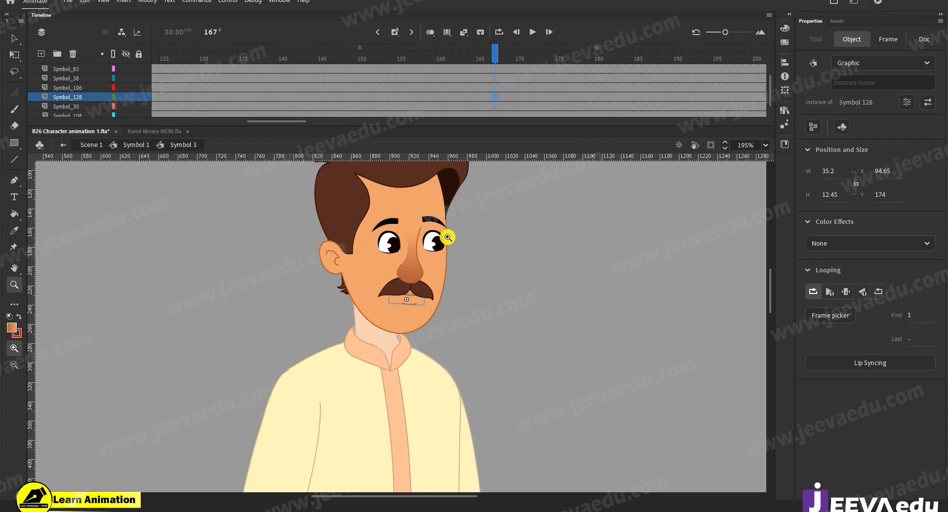
pyautogui.press('v')
pyautogui.doubleClick(294, 334)
pyautogui.press('z')
pyautogui.keyDown('alt'); pyautogui.click(396, 348); pyautogui.keyUp('alt')
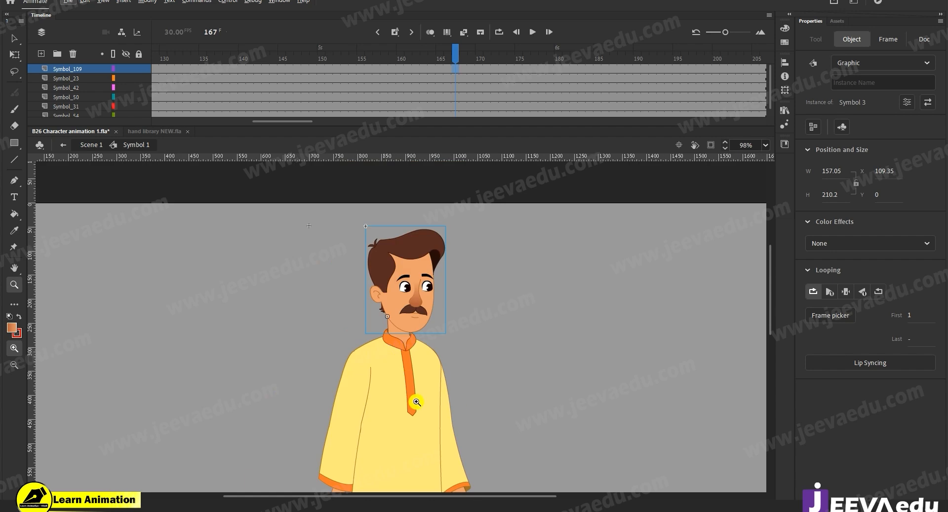
pyautogui.keyDown('alt'); pyautogui.click(416, 401); pyautogui.keyUp('alt')
pyautogui.press('v')
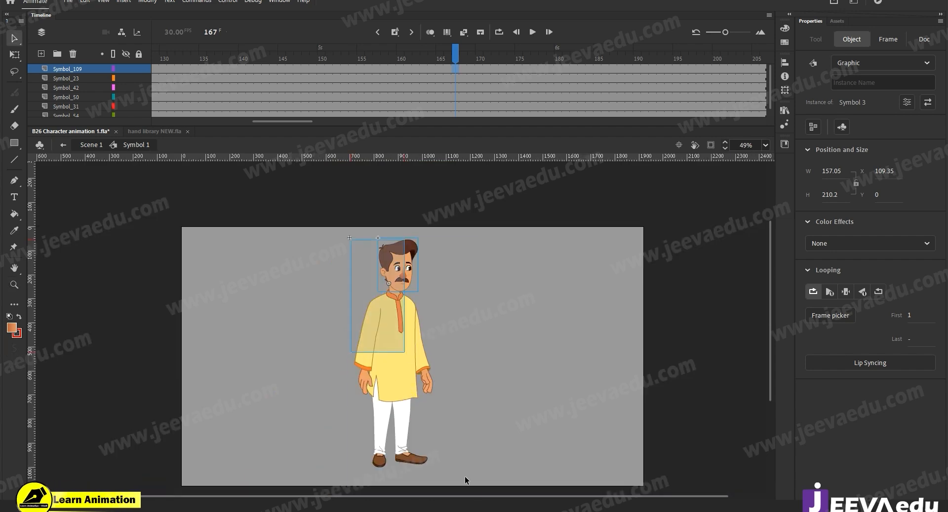
pyautogui.click(469, 480)
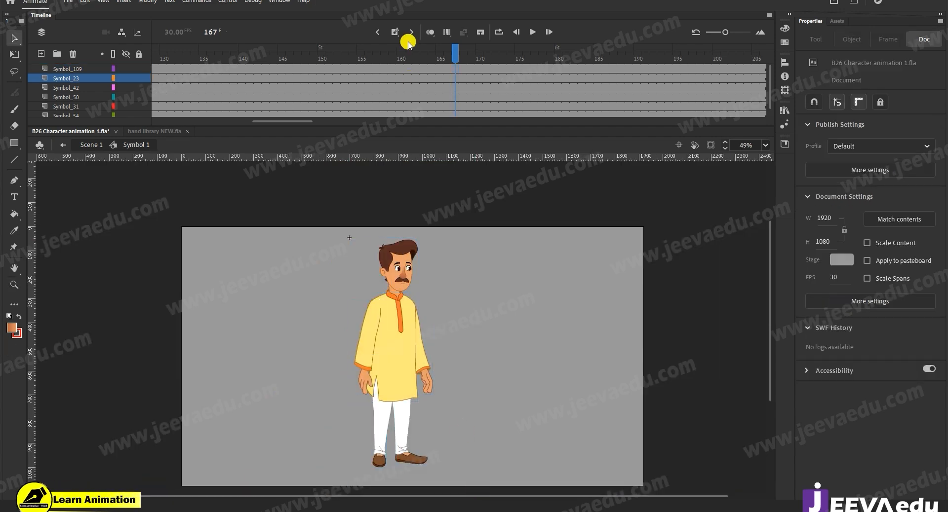
# - Try moving the head sideways at frame 167 of Symbol_109, and undo the move
pyautogui.press('z')
pyautogui.click(392, 278)
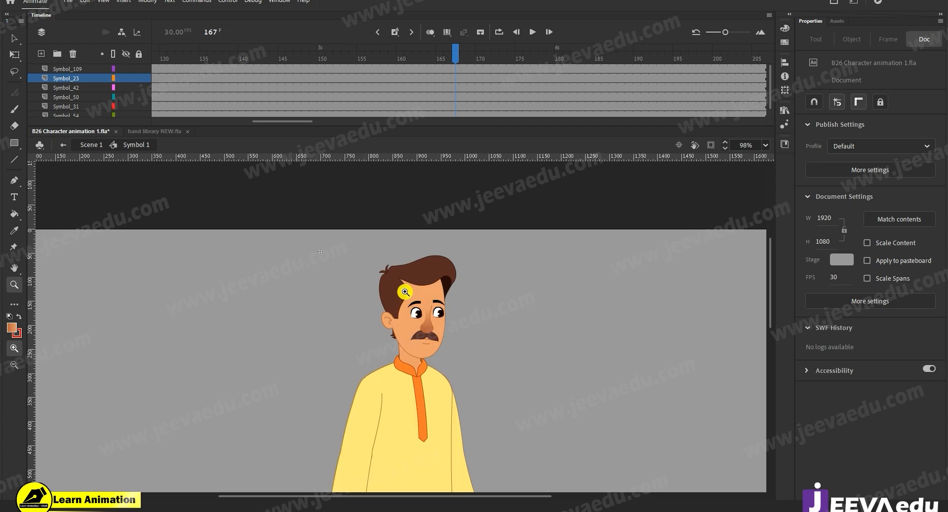
pyautogui.press('v')
pyautogui.click(422, 327)
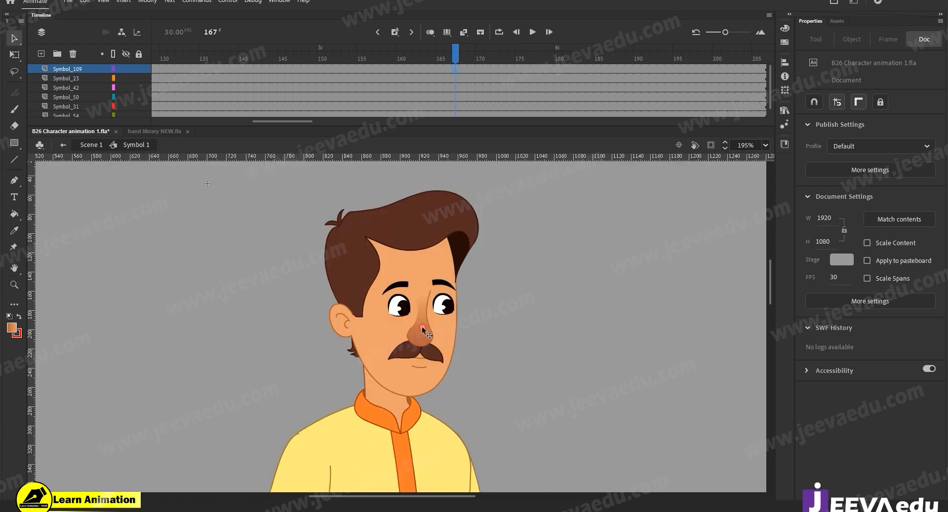
pyautogui.moveTo(415, 341); pyautogui.dragTo(452, 338)
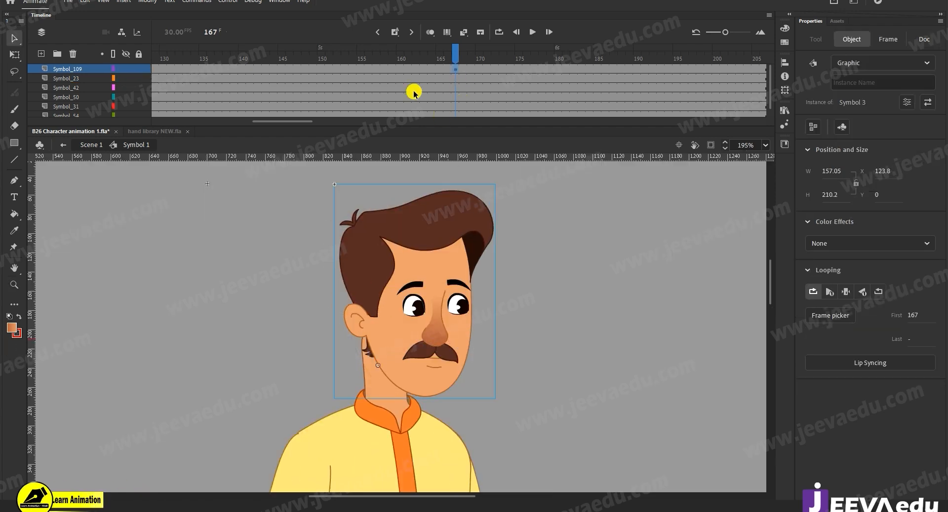
pyautogui.hotkey('ctrl', 'z')
# - Switch the timeline's keyframe insertion option to Frame and return to frame 1 of Symbol 1
pyautogui.click(398, 34)
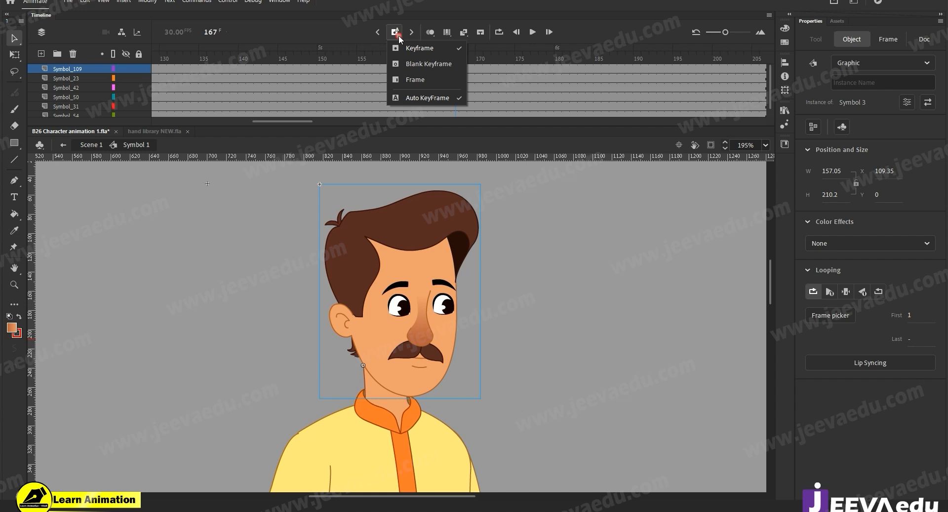
pyautogui.click(411, 82)
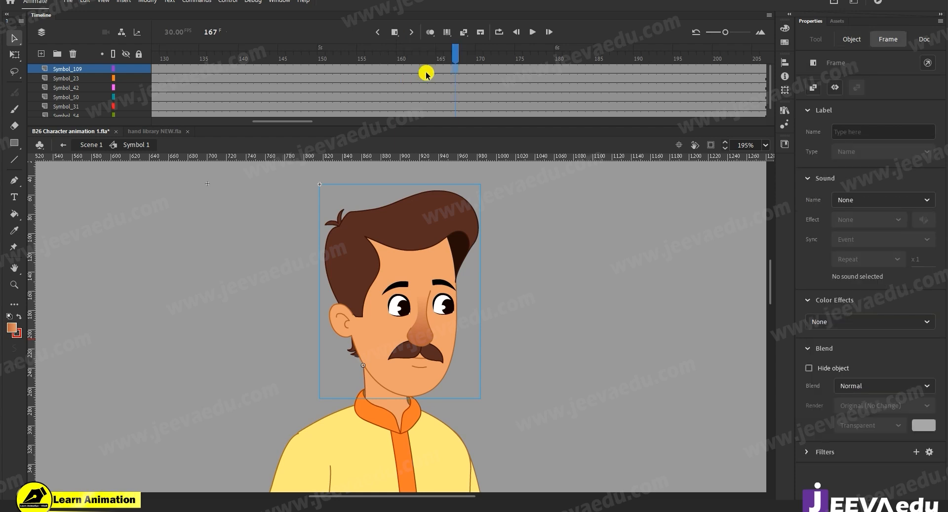
pyautogui.moveTo(456, 55); pyautogui.dragTo(259, 54)
pyautogui.moveTo(304, 120); pyautogui.dragTo(183, 121)
pyautogui.click(155, 59)
# - Select all of the character's body parts at frame 1 of Symbol 1
pyautogui.press('z')
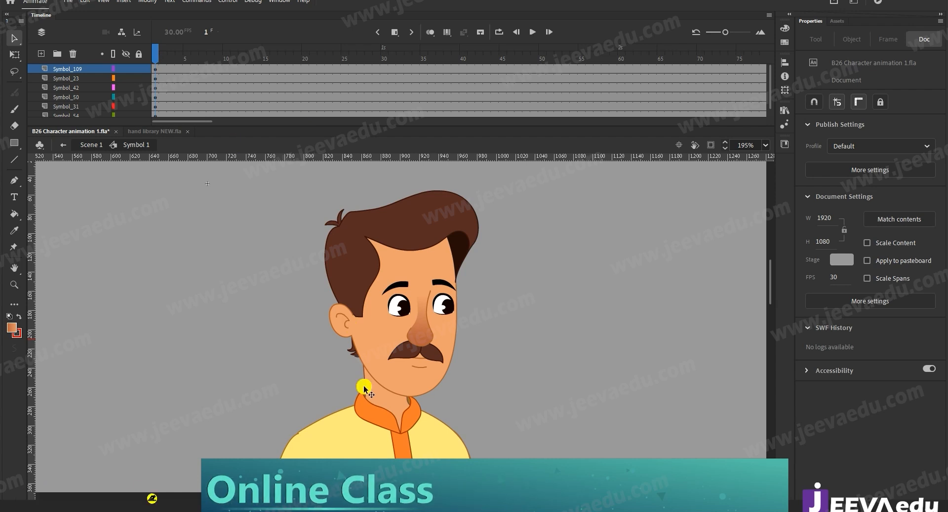
pyautogui.keyDown('alt'); pyautogui.click(363, 359); pyautogui.keyUp('alt')
pyautogui.keyDown('alt'); pyautogui.click(363, 359); pyautogui.keyUp('alt')
pyautogui.press('v')
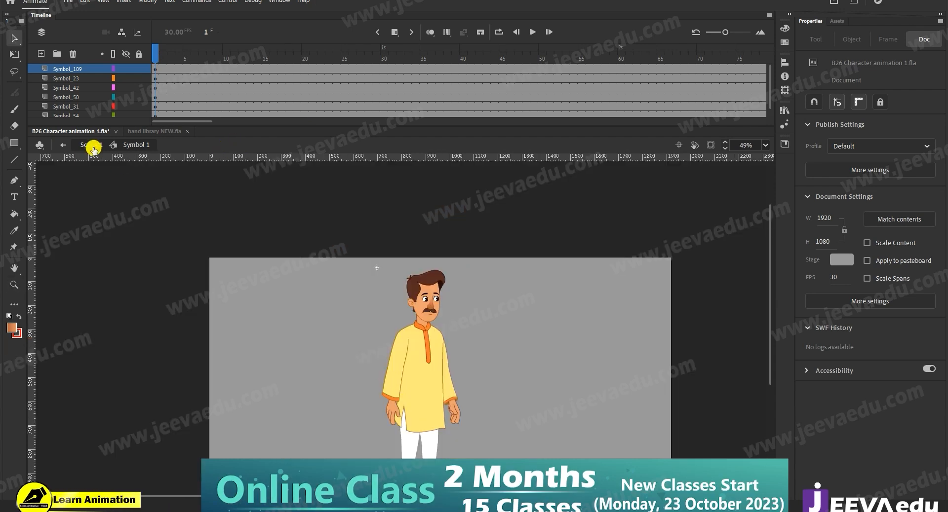
pyautogui.hotkey('ctrl', 'a')
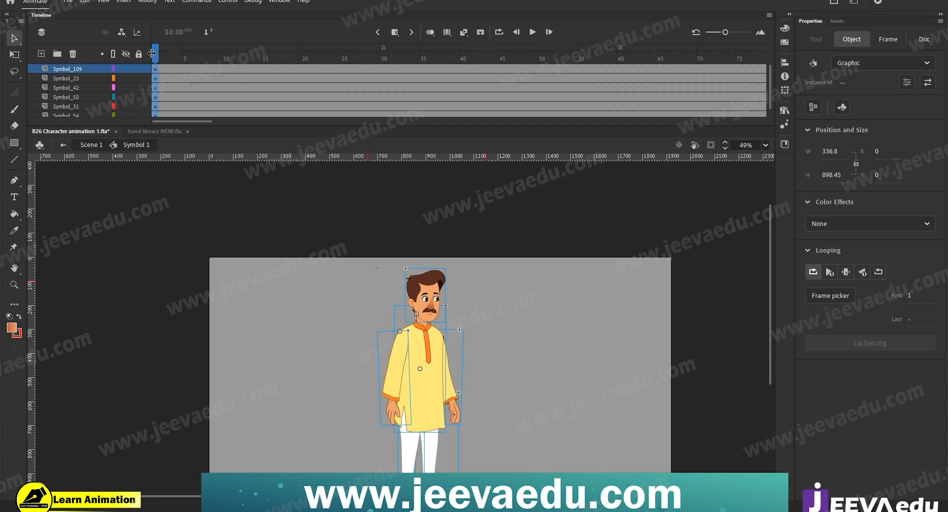
# - Paste the copied audio layer above the Symbol_109 layer in Symbol 1
pyautogui.click(158, 69)
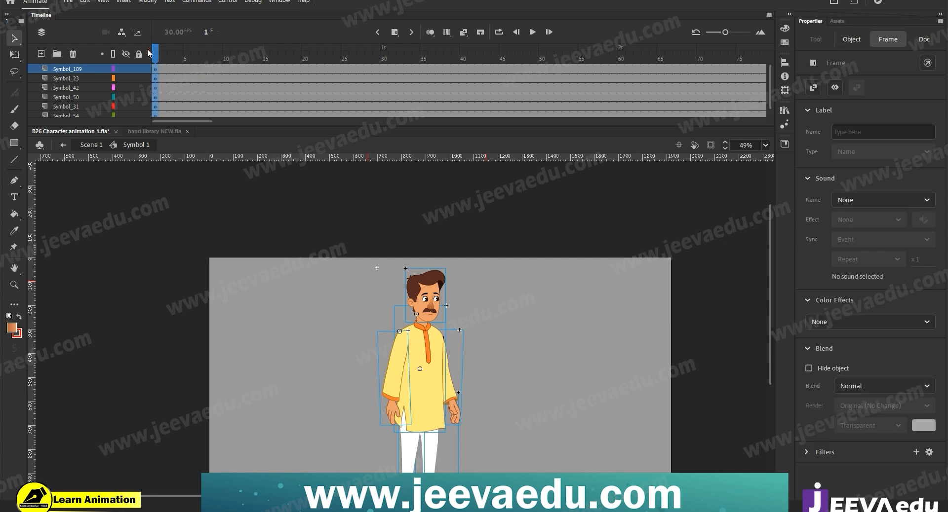
pyautogui.rightClick(85, 68)
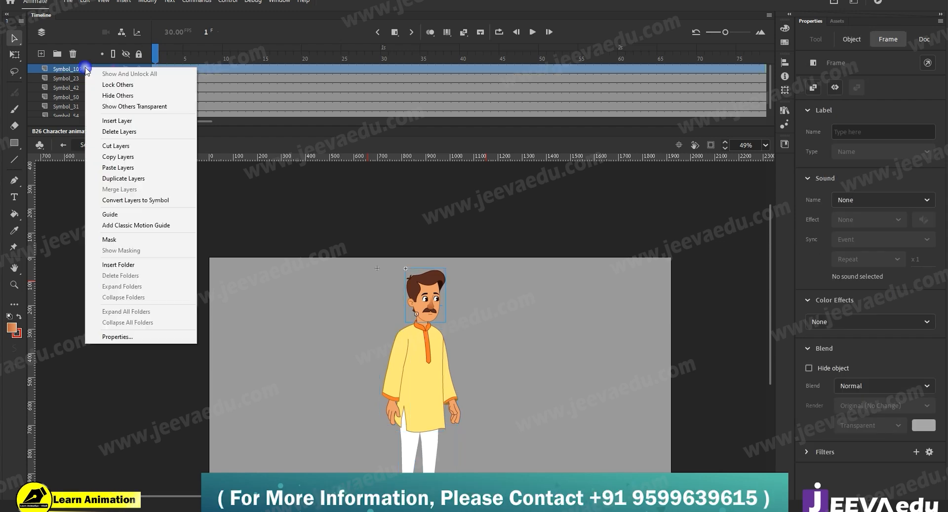
pyautogui.click(113, 168)
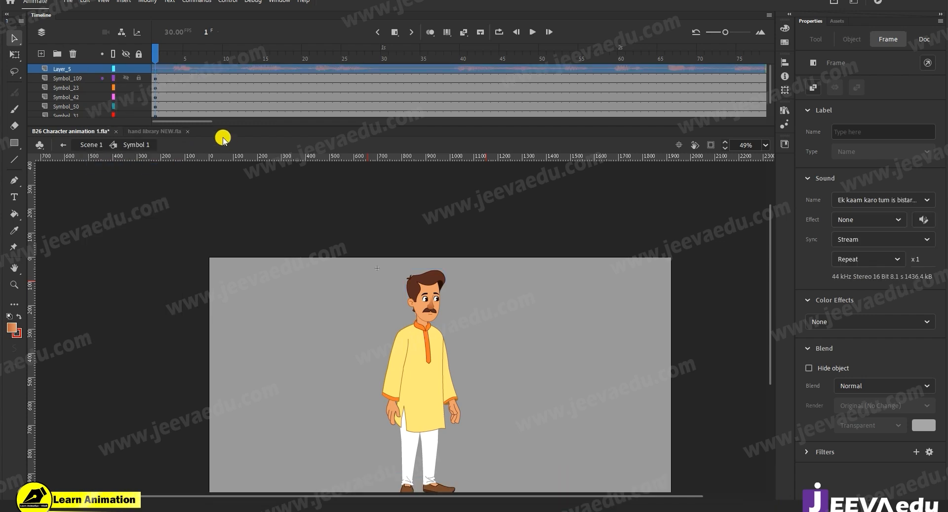
# - Trim all layers of Symbol 1 to end at frame 166, removing the frames beyond the end of the audio
pyautogui.moveTo(207, 121); pyautogui.dragTo(304, 126)
pyautogui.click(469, 88)
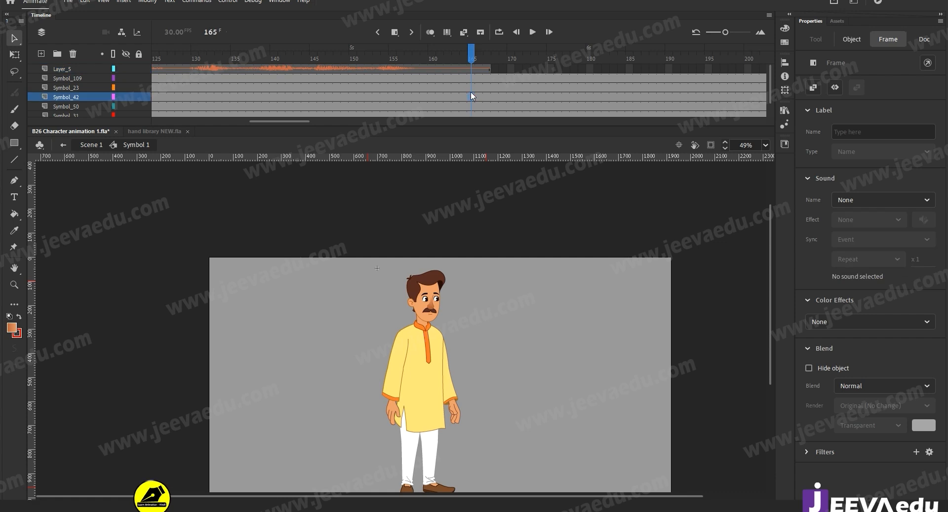
pyautogui.moveTo(482, 88); pyautogui.dragTo(689, 238)
pyautogui.click(503, 73)
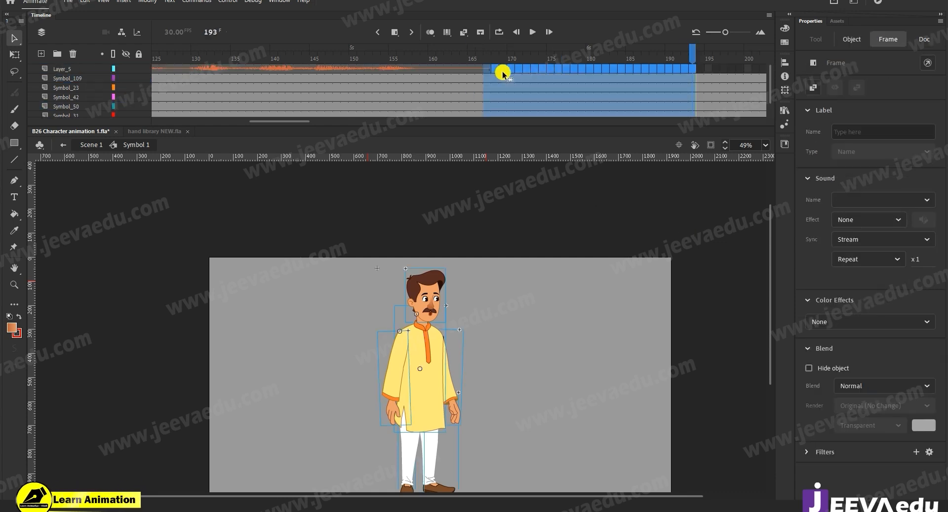
pyautogui.moveTo(509, 80); pyautogui.dragTo(483, 78)
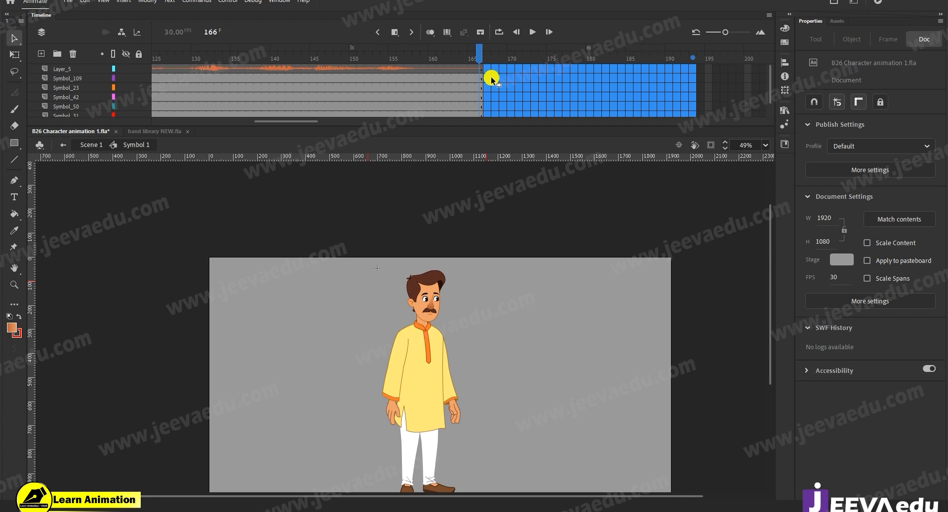
pyautogui.hotkey('ctrl', 'alt', 'v')
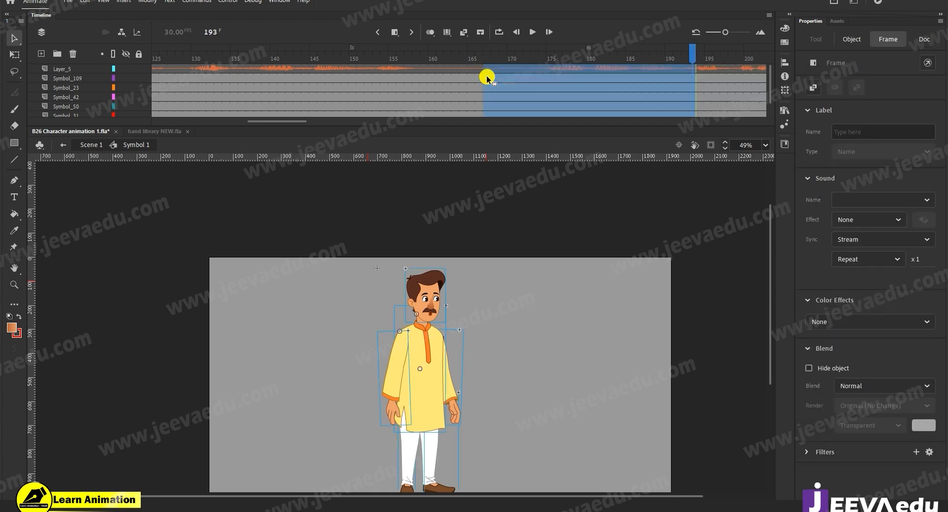
pyautogui.hotkey('ctrl', 'z')
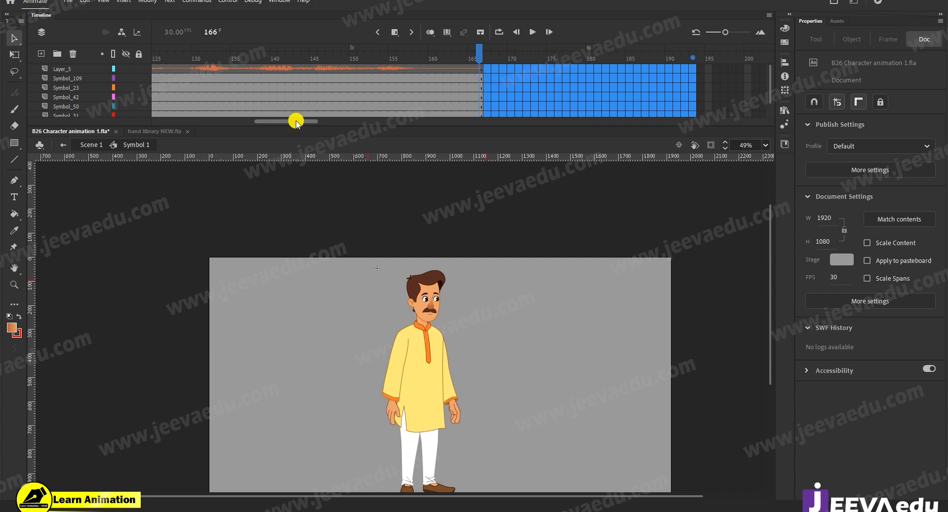
# - Play Symbol 1 from frame 1 close up on the face to check the mouth against the audio
pyautogui.moveTo(297, 121); pyautogui.dragTo(129, 123)
pyautogui.click(155, 69)
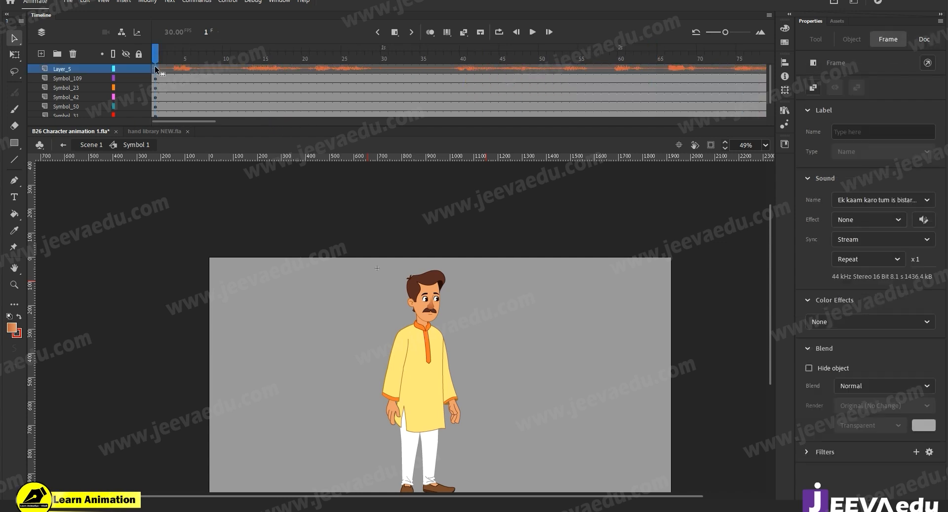
pyautogui.press('z')
pyautogui.doubleClick(430, 330)
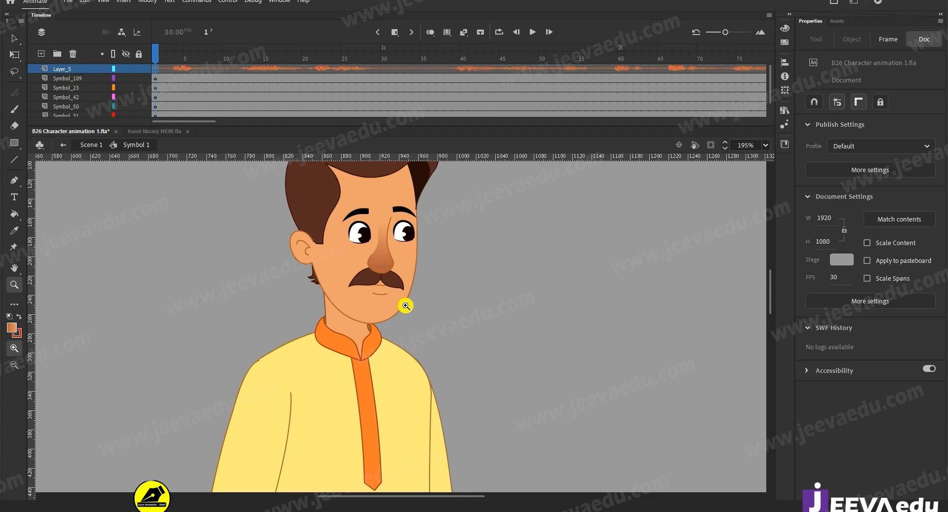
pyautogui.click(404, 305)
pyautogui.press('Return')
pyautogui.press('Return')
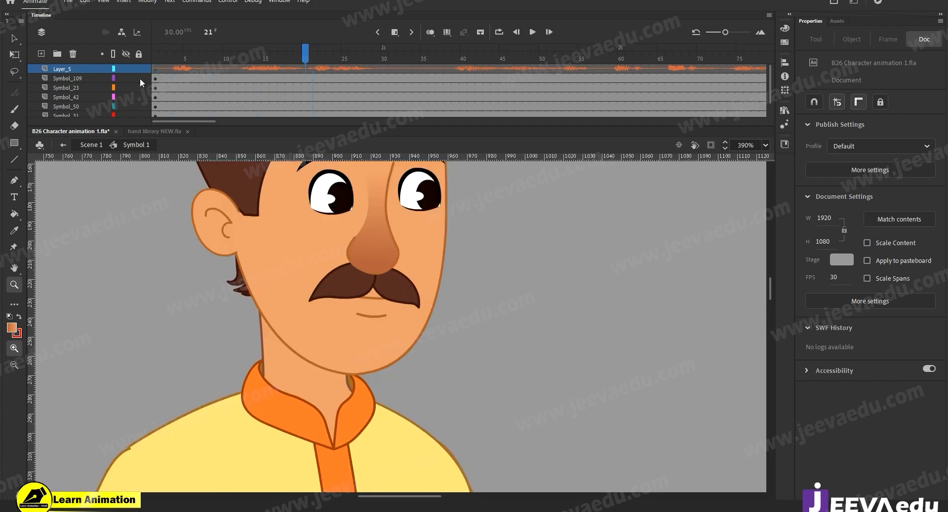
pyautogui.keyDown('alt'); pyautogui.click(419, 324); pyautogui.keyUp('alt')
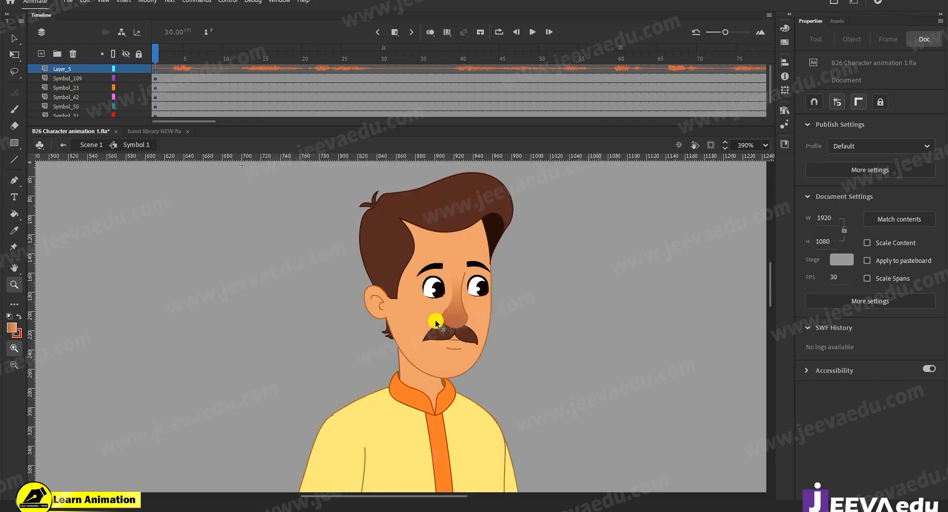
# - Insert keyframes at frame 3 on all body-part layers of Symbol 1
pyautogui.press('v')
pyautogui.click(449, 320)
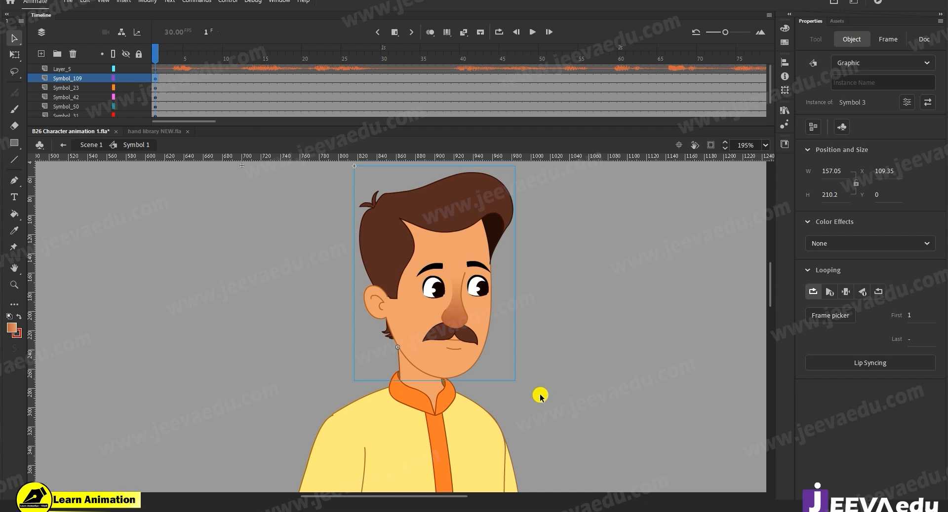
pyautogui.keyDown('alt'); pyautogui.click(475, 415); pyautogui.keyUp('alt')
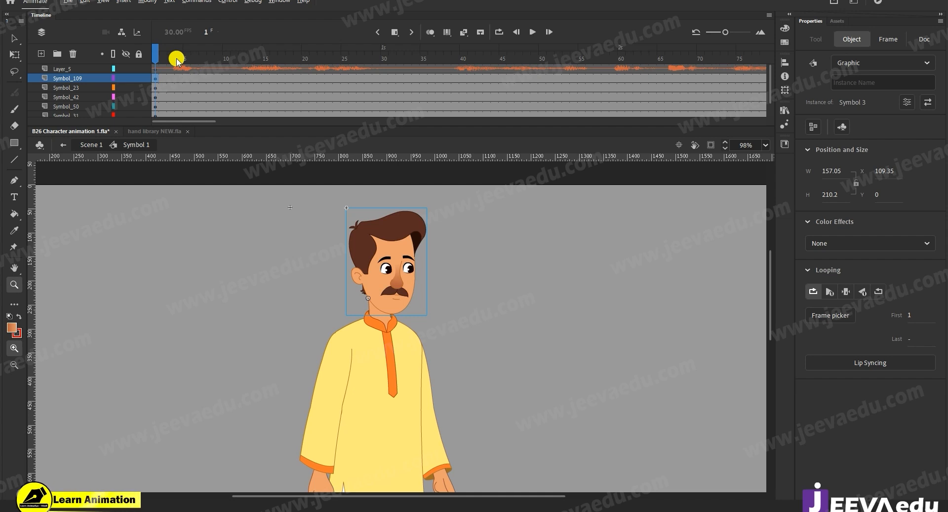
pyautogui.click(395, 412)
pyautogui.keyDown('alt'); pyautogui.click(383, 327); pyautogui.keyUp('alt')
pyautogui.keyDown('alt'); pyautogui.click(399, 309); pyautogui.keyUp('alt')
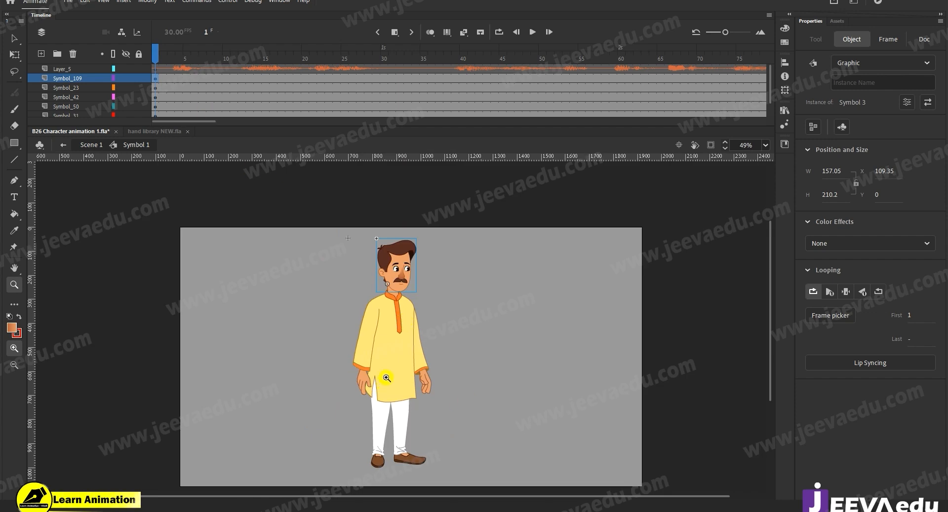
pyautogui.moveTo(174, 78)
pyautogui.mouseDown()
pyautogui.moveTo(171, 145)
pyautogui.moveTo(186, 88)
pyautogui.mouseUp()
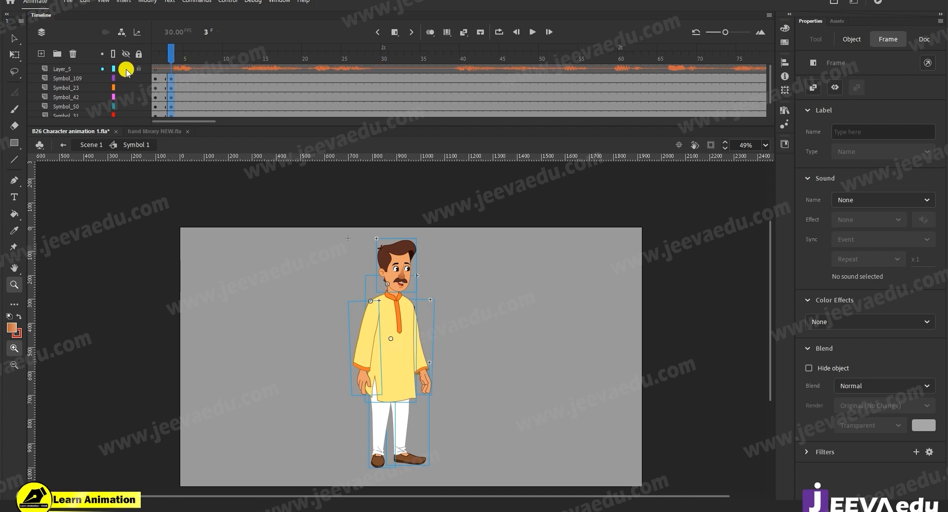
# - Set the layer height of the audio layer Layer_5 to 200%
pyautogui.click(69, 70)
pyautogui.rightClick(68, 70)
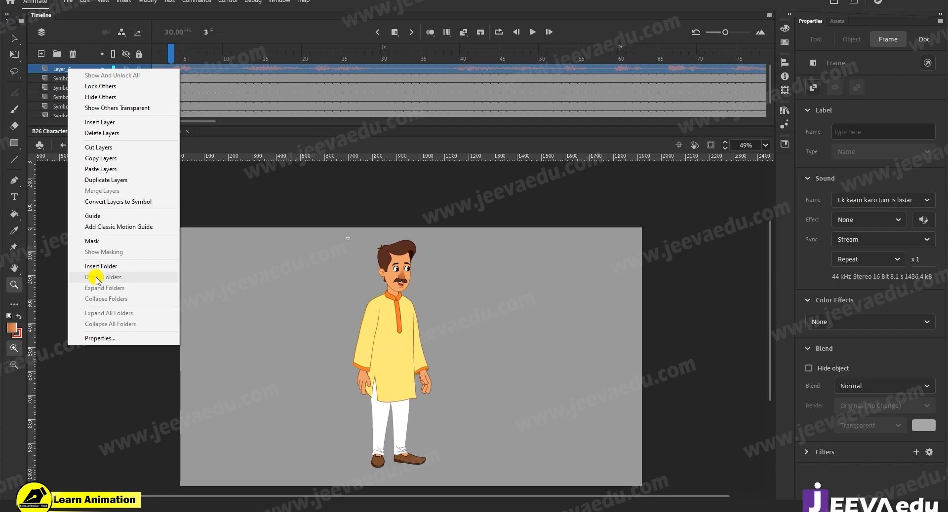
pyautogui.click(112, 339)
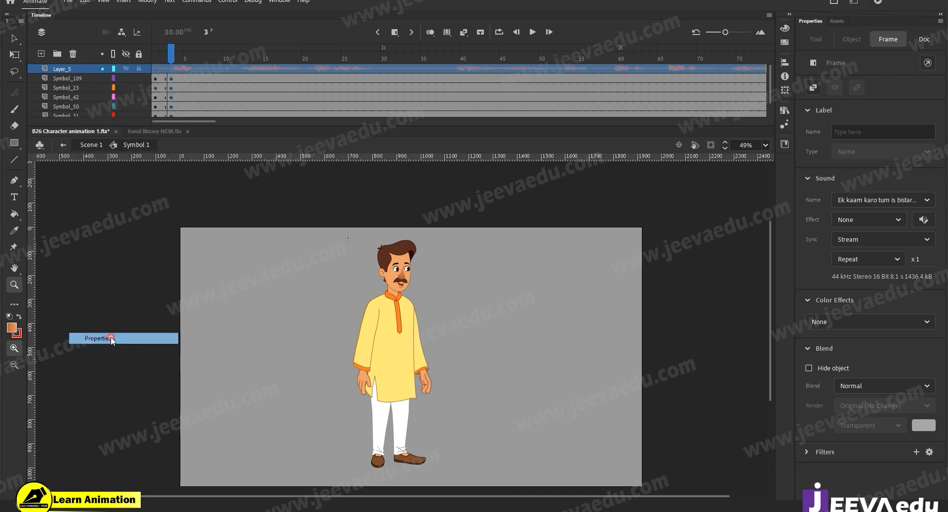
pyautogui.click(459, 340)
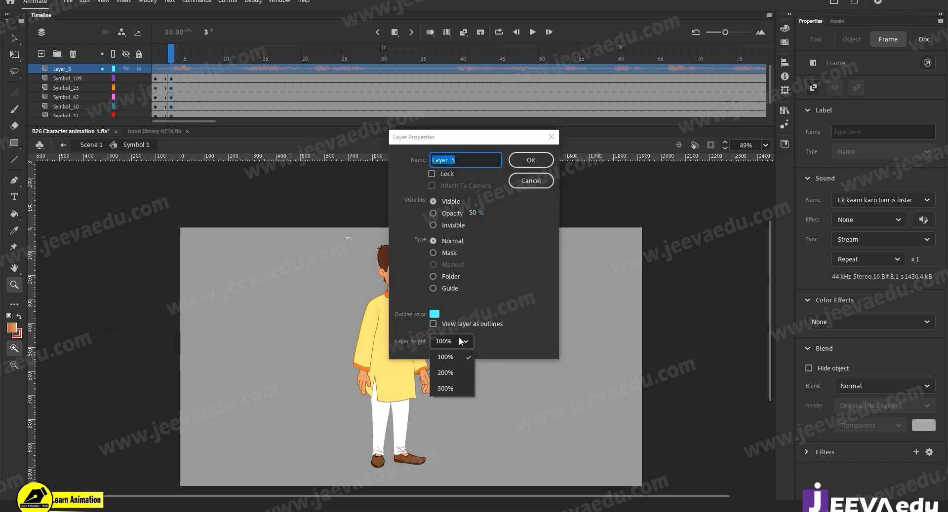
pyautogui.click(459, 373)
pyautogui.click(531, 161)
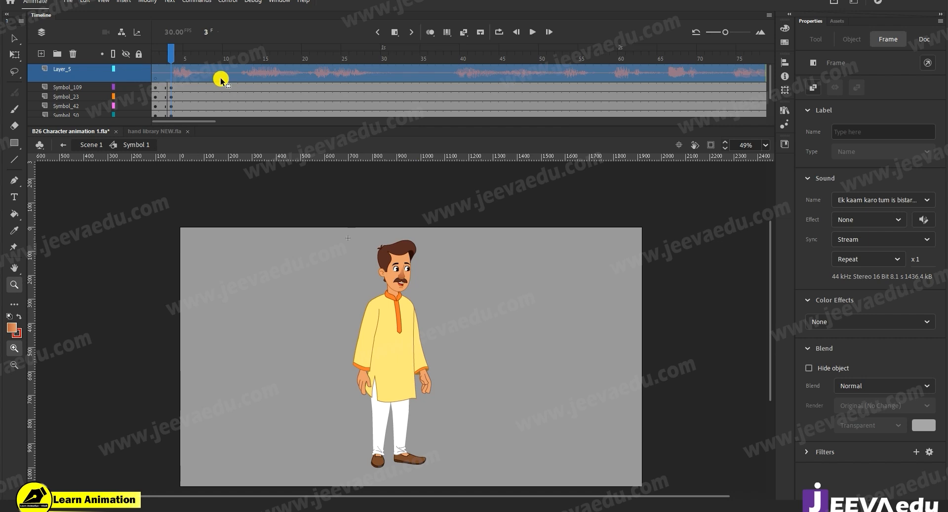
# - Enlarge the timeline to show every layer, and insert keyframes at frames 6 and 14 on all body-part layers
pyautogui.click(176, 54)
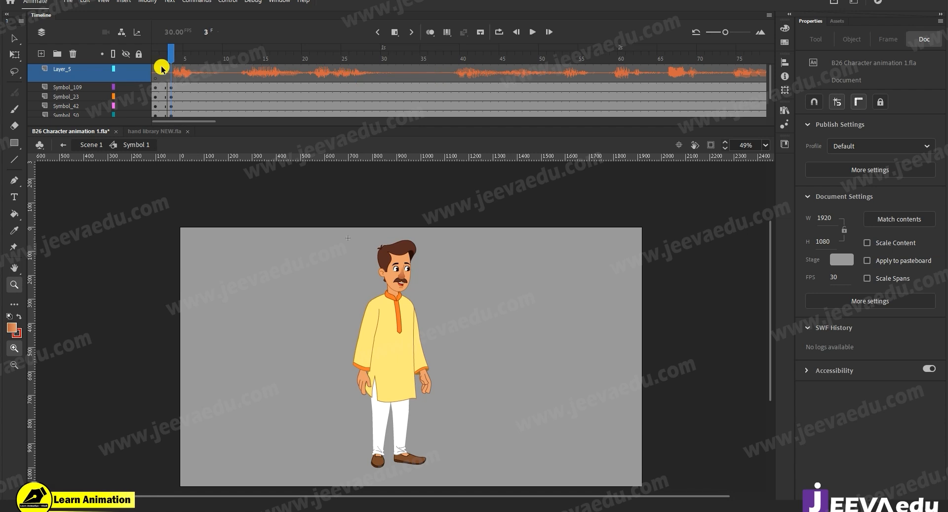
pyautogui.moveTo(172, 60); pyautogui.dragTo(196, 86)
pyautogui.moveTo(470, 126); pyautogui.dragTo(470, 160)
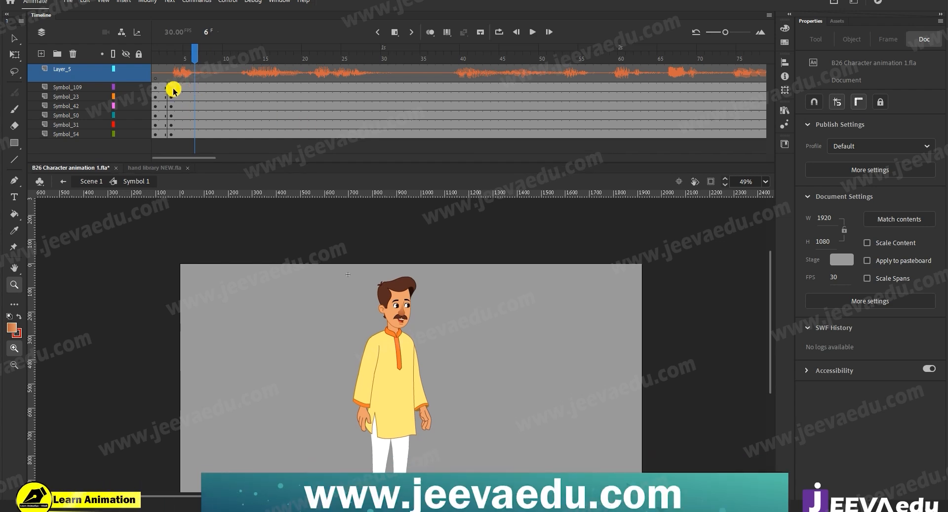
pyautogui.moveTo(192, 87); pyautogui.dragTo(197, 137)
pyautogui.press('F6')
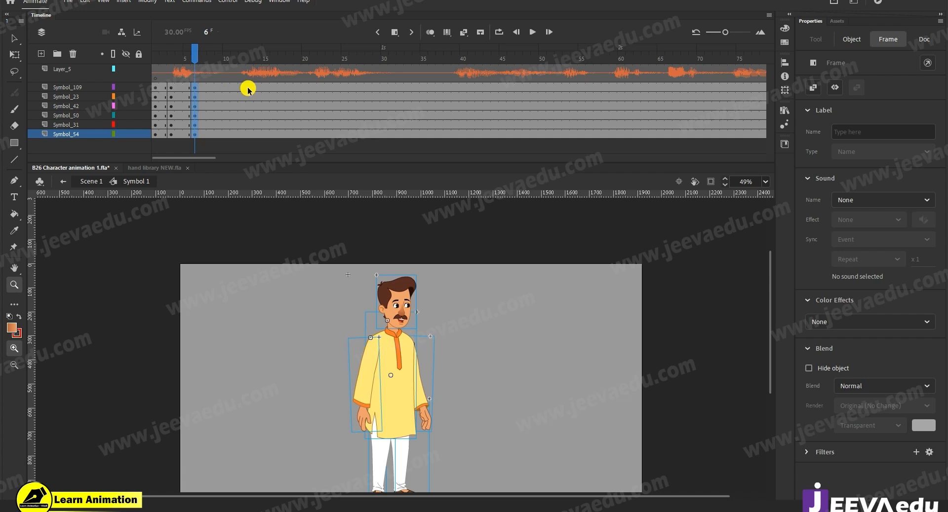
pyautogui.moveTo(256, 89); pyautogui.dragTo(256, 134)
pyautogui.press('F6')
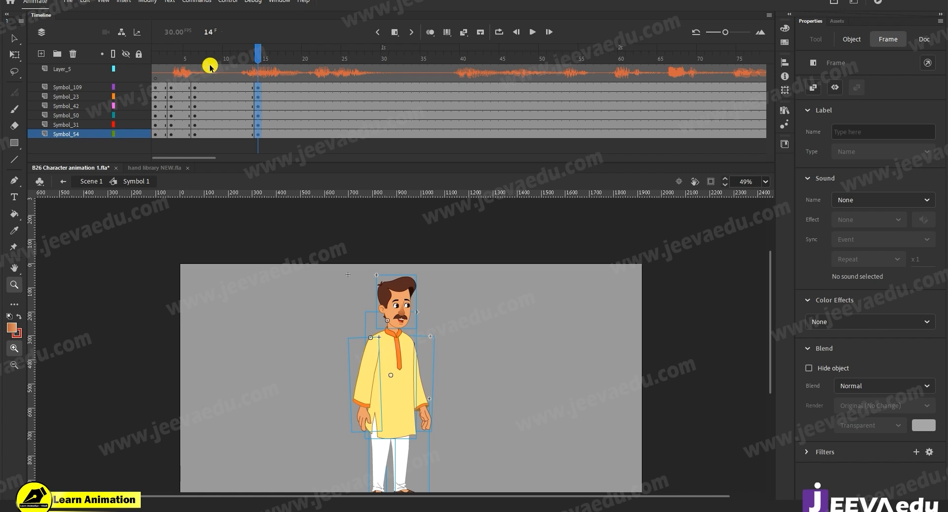
# - Examine the frames around the keyframes at 3 and 6, and frame 22, against the audio waveform
pyautogui.click(179, 97)
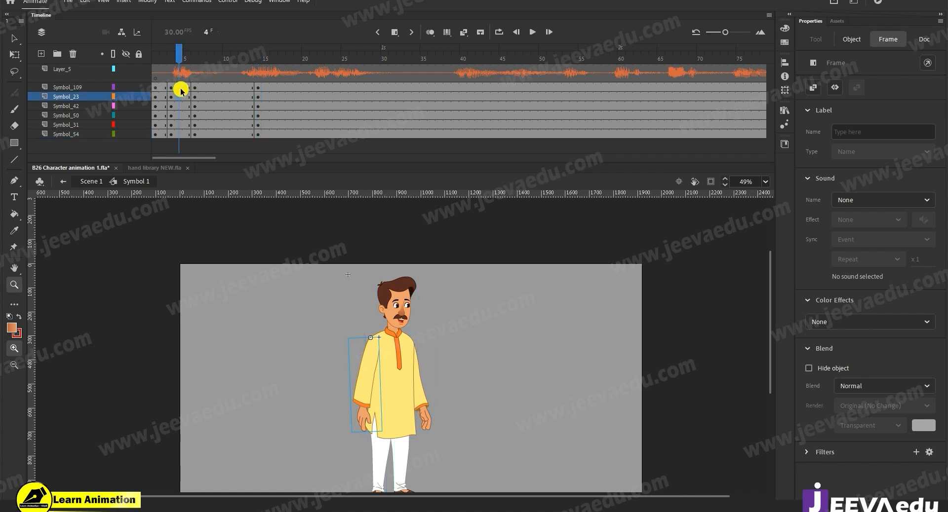
pyautogui.click(188, 88)
pyautogui.click(192, 88)
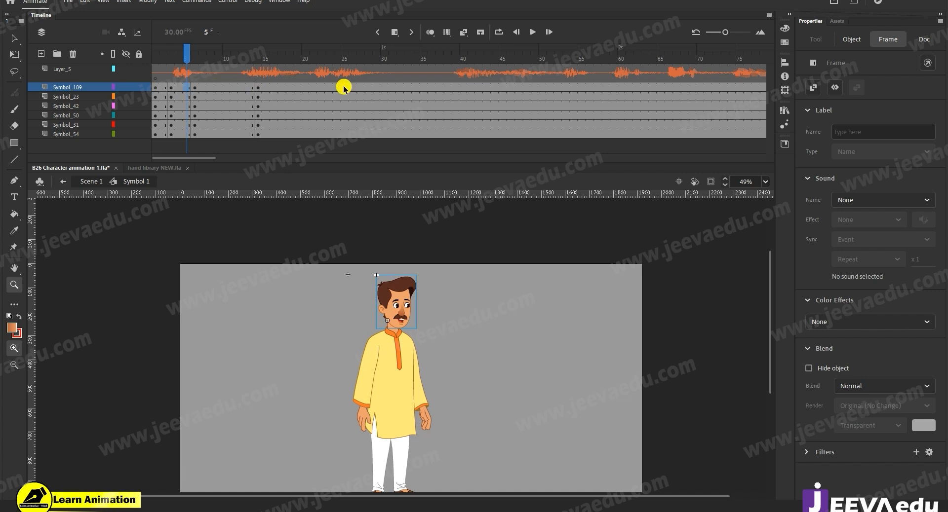
pyautogui.moveTo(320, 87); pyautogui.dragTo(318, 135)
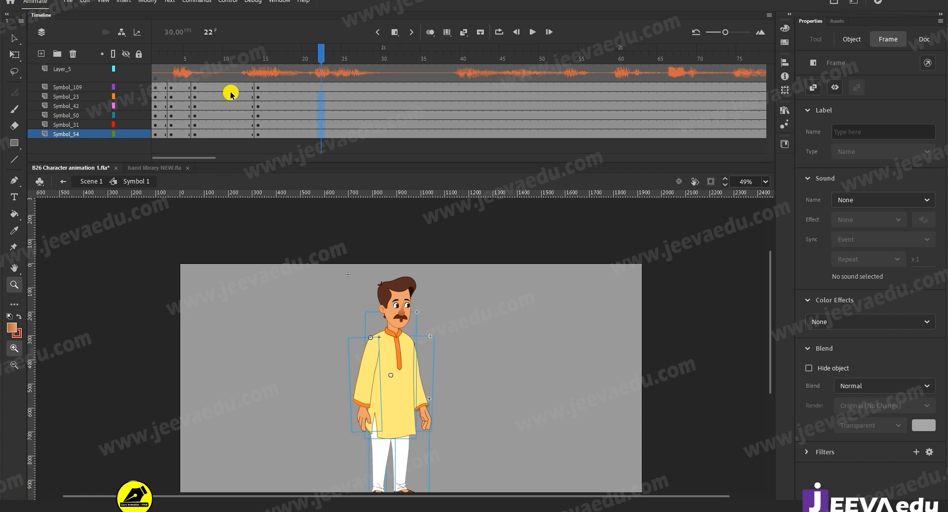
pyautogui.click(171, 88)
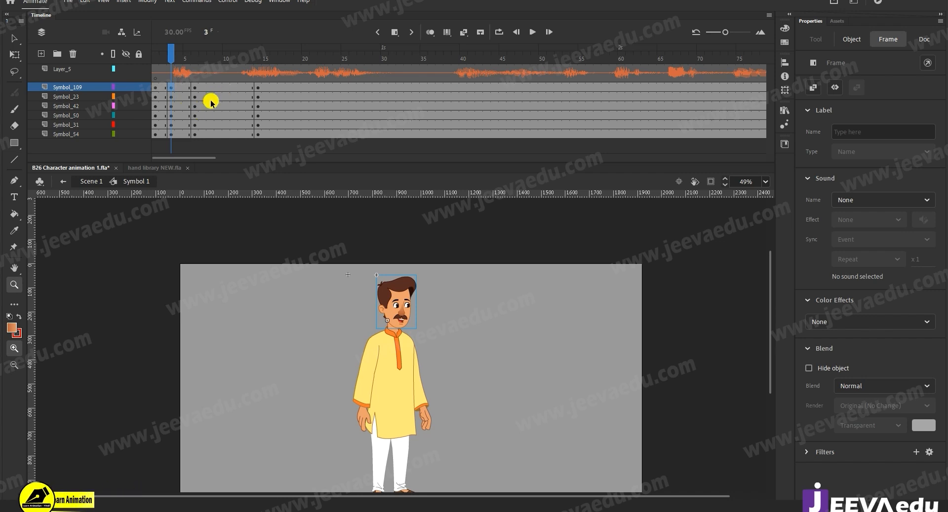
pyautogui.click(187, 87)
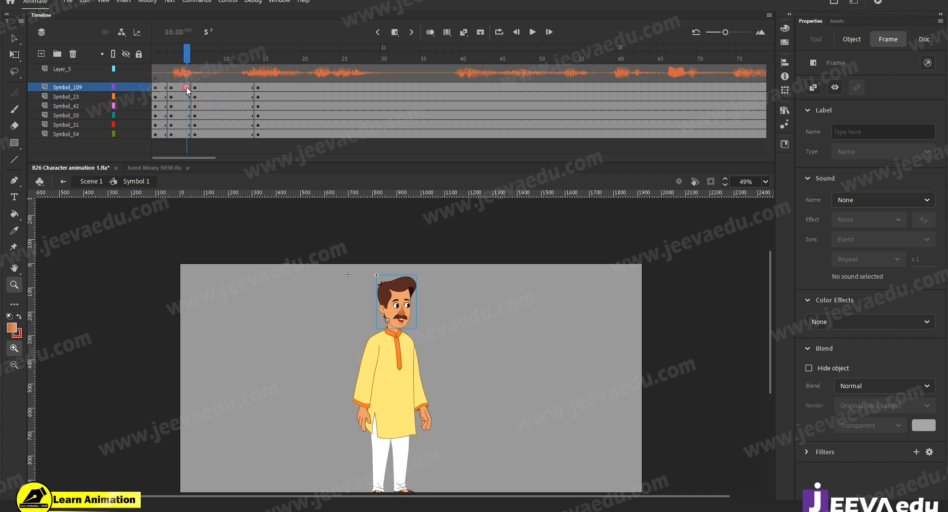
pyautogui.click(209, 88)
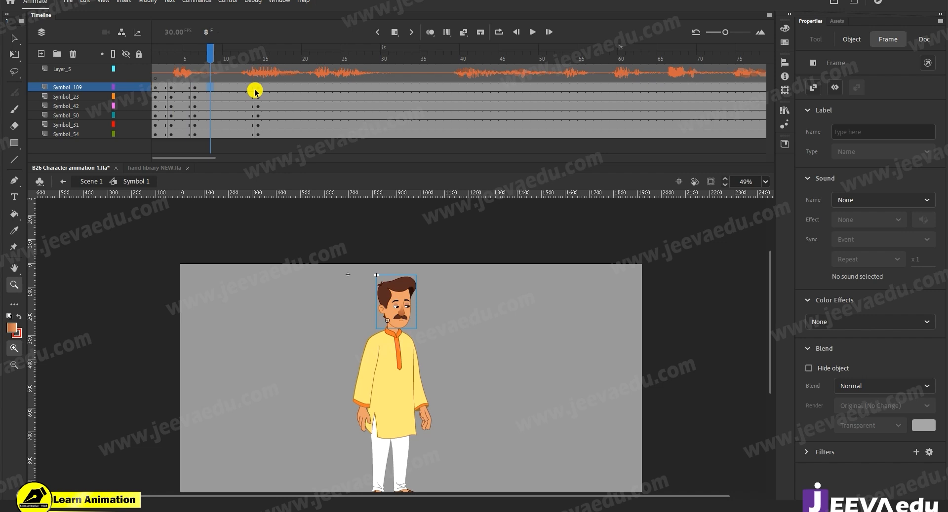
pyautogui.click(188, 89)
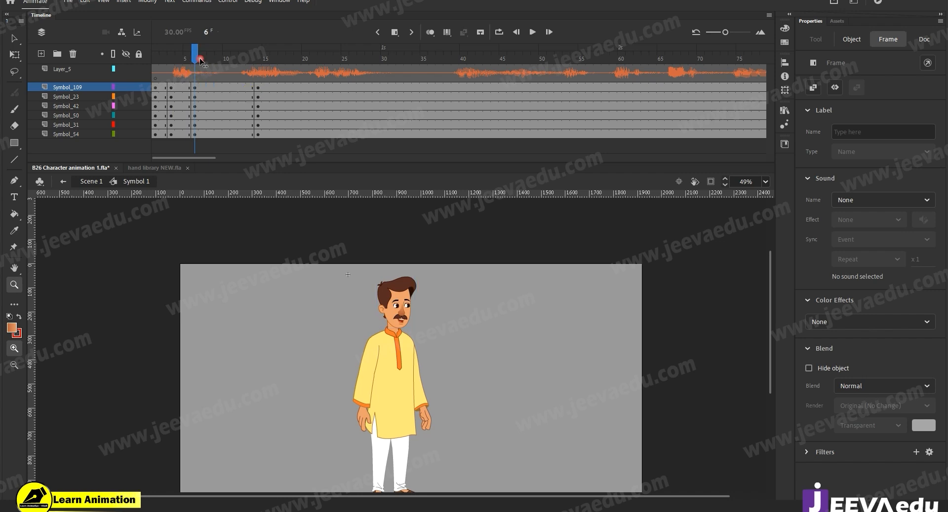
# - Create classic tweens on all body-part layers for the spans between the keyframes at frames 3, 6 and 14
pyautogui.moveTo(179, 99)
pyautogui.mouseDown()
pyautogui.moveTo(209, 138)
pyautogui.moveTo(159, 102)
pyautogui.moveTo(197, 97)
pyautogui.mouseUp()
pyautogui.rightClick(197, 96)
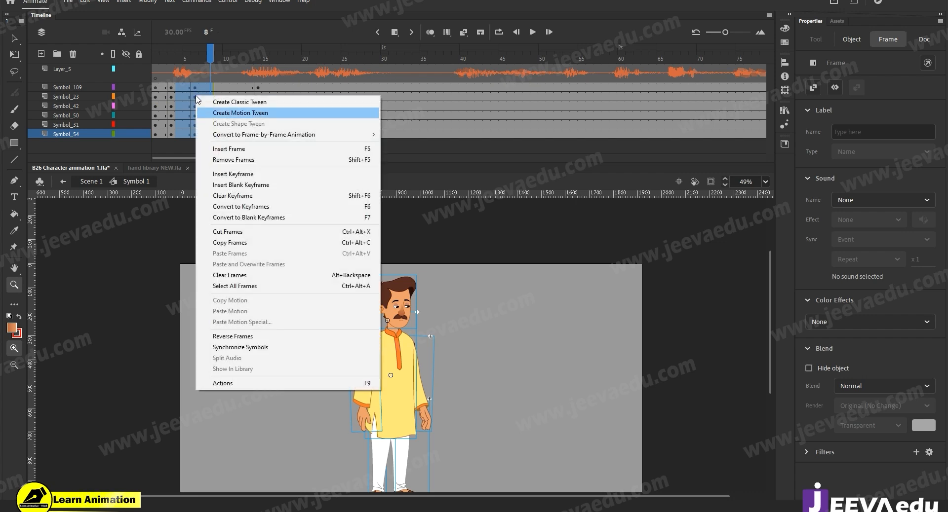
pyautogui.click(237, 102)
# - Set the classic ease to 100 (Classic Ease-Out) for the tweens between frames 6 and 14 on all body-part layers
pyautogui.click(230, 83)
pyautogui.moveTo(231, 83); pyautogui.dragTo(235, 117)
pyautogui.click(241, 115)
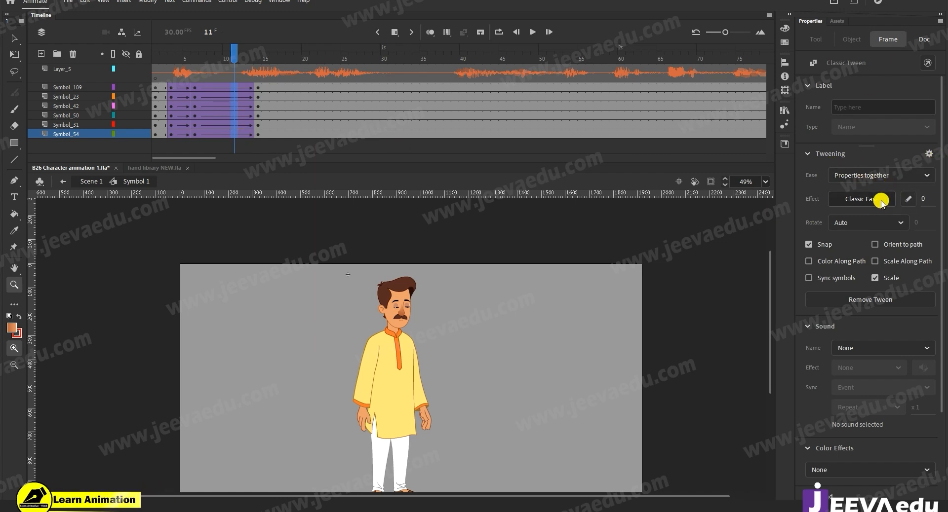
pyautogui.click(922, 200)
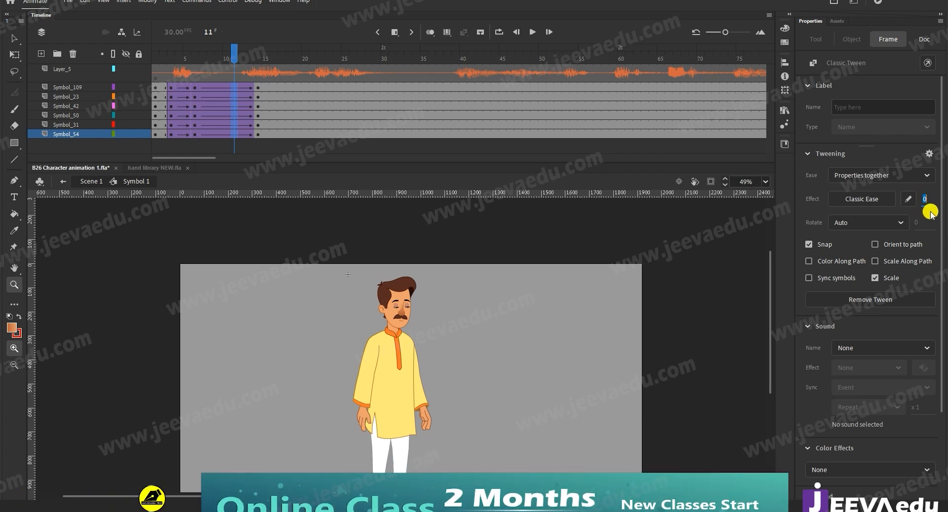
pyautogui.moveTo(924, 199); pyautogui.dragTo(945, 145)
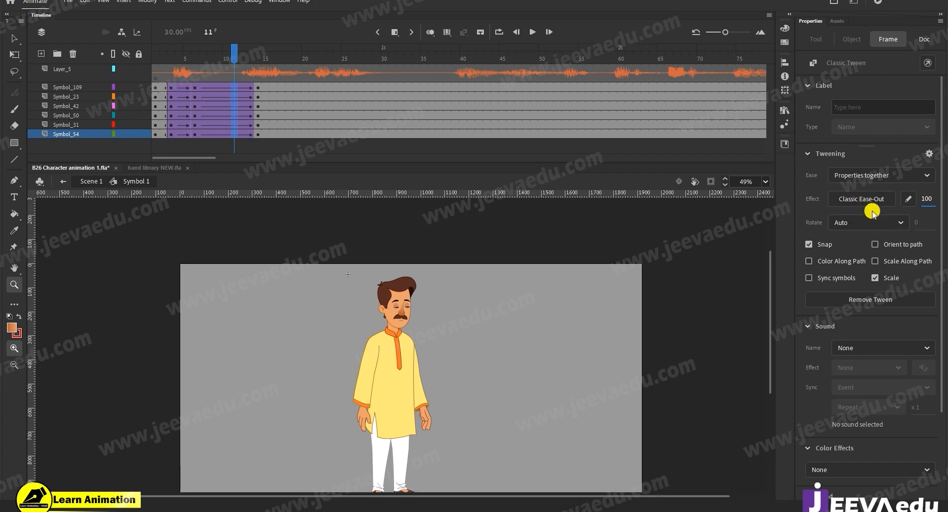
# - Try a Classic Ease-In effect on the selected tweens between frames 6 and 14, and restore Classic Ease-Out at 100
pyautogui.moveTo(932, 200); pyautogui.dragTo(917, 200)
pyautogui.moveTo(658, 216); pyautogui.dragTo(657, 219)
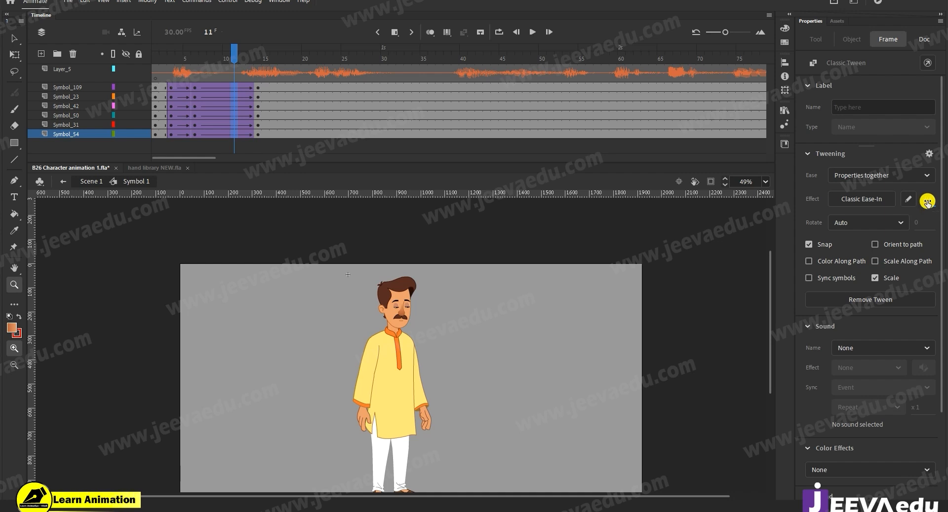
pyautogui.moveTo(921, 80); pyautogui.dragTo(916, 37)
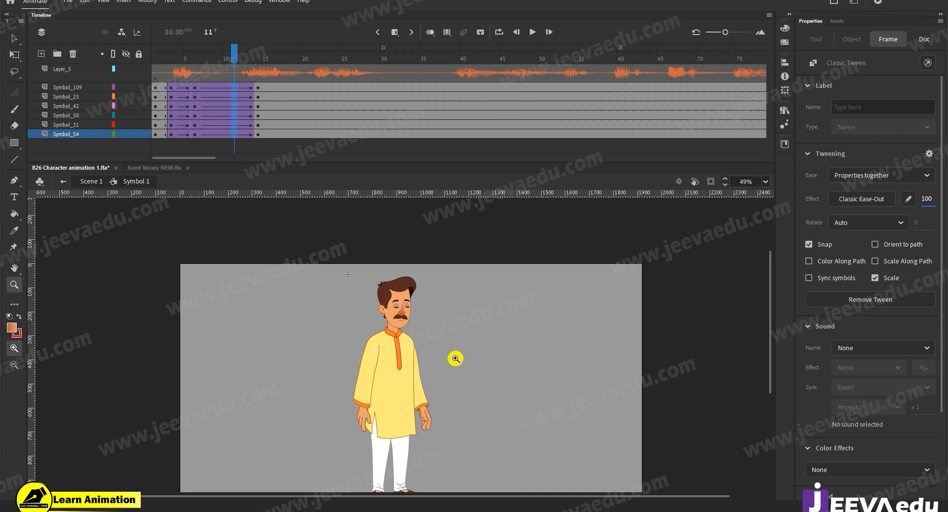
# - Review the character and the ease settings of the tweens between frames 6 and 14 across the body-part layers
pyautogui.click(402, 381)
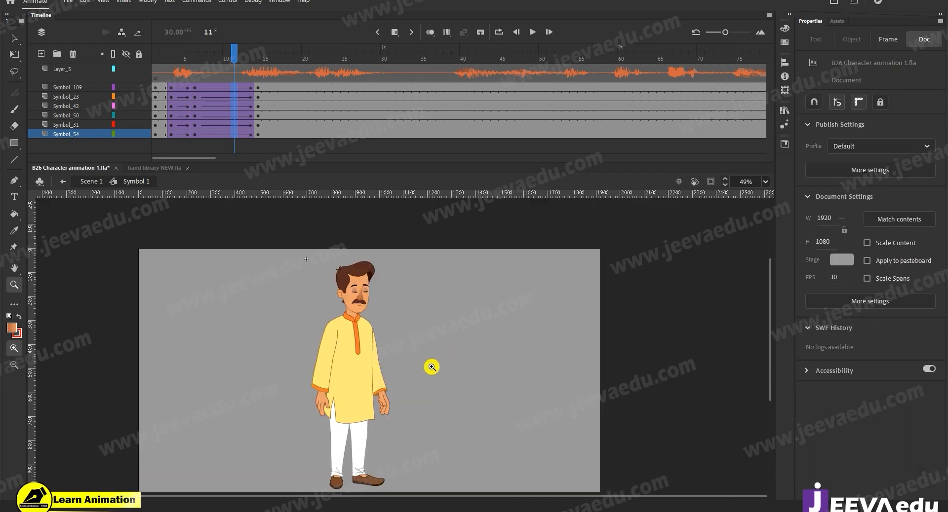
pyautogui.keyDown('alt'); pyautogui.click(374, 363); pyautogui.keyUp('alt')
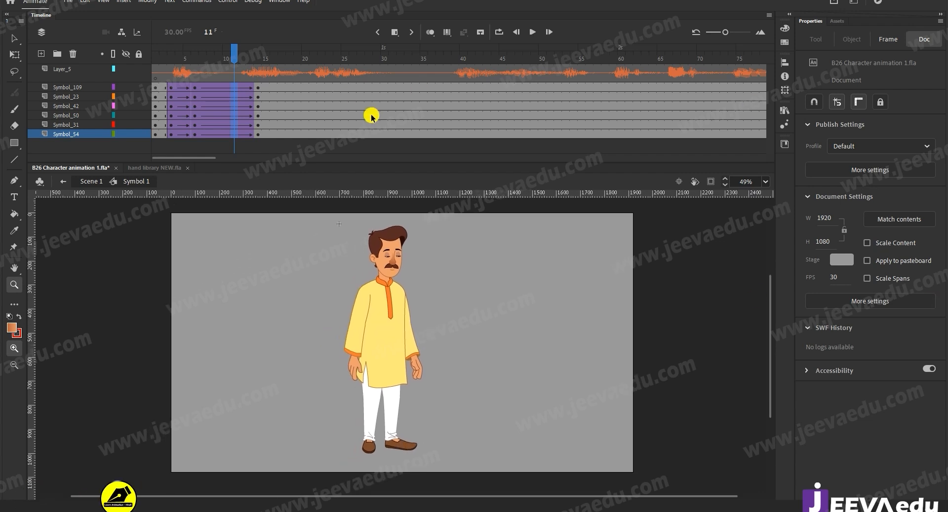
pyautogui.click(233, 96)
pyautogui.click(218, 96)
pyautogui.click(221, 147)
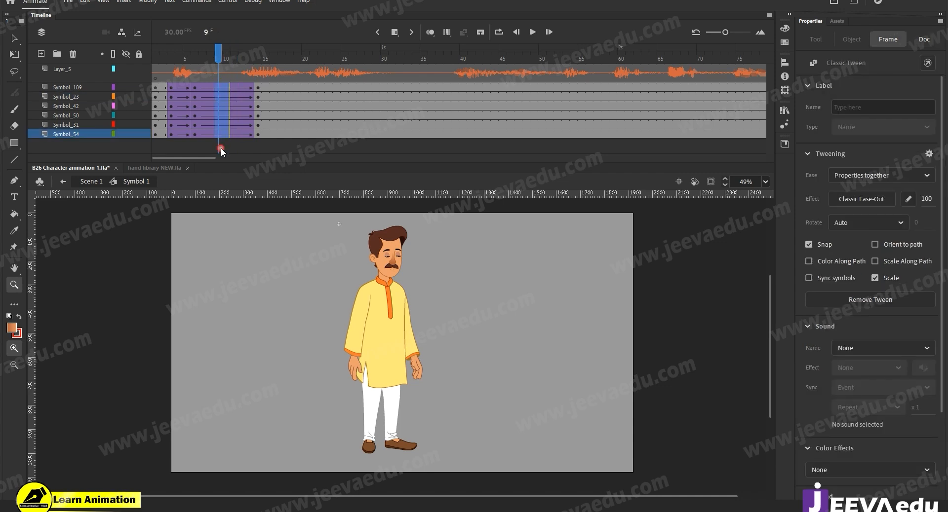
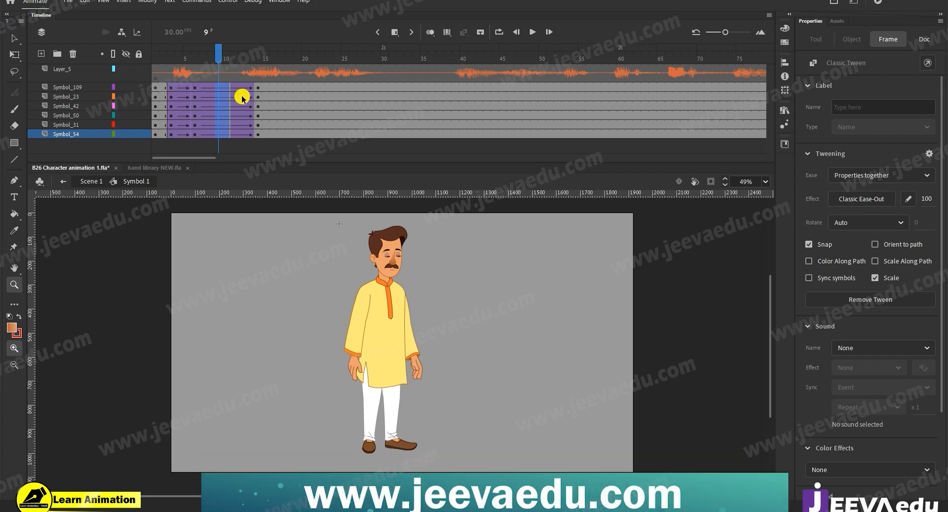
pyautogui.click(417, 376)
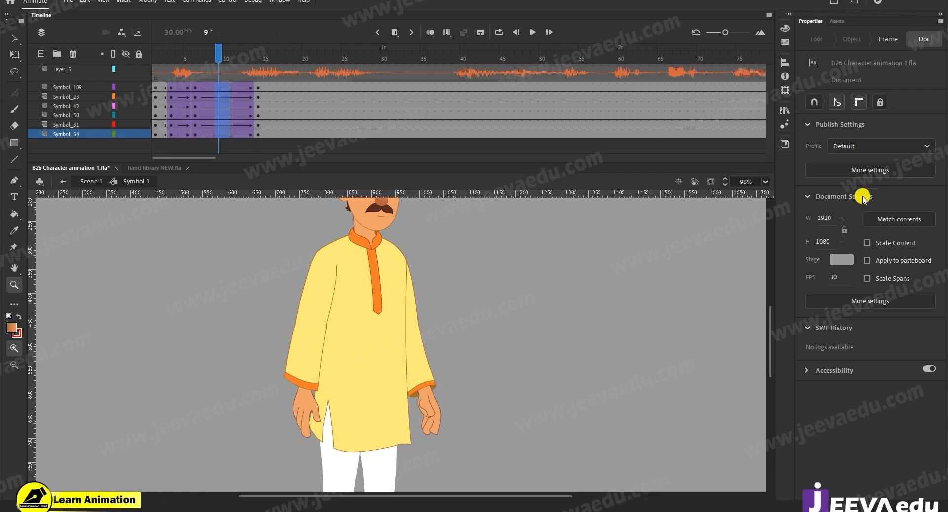
pyautogui.click(242, 86)
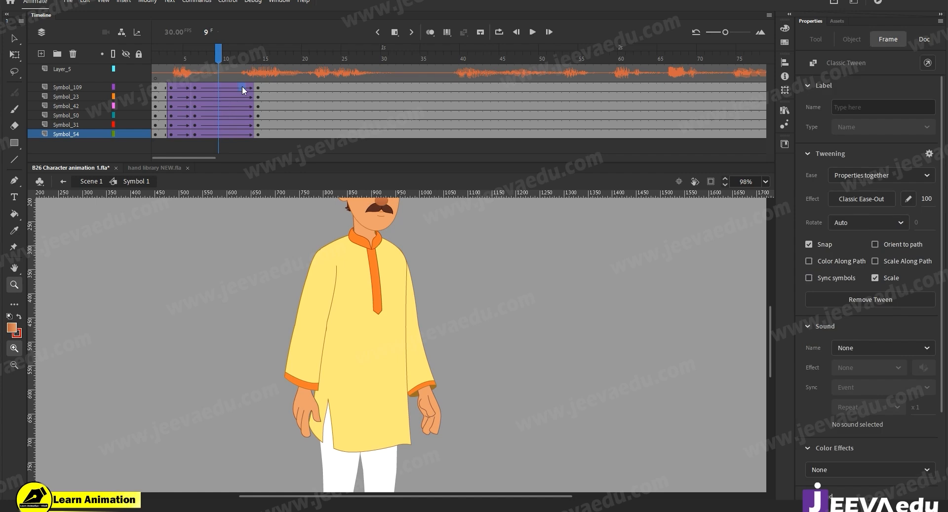
pyautogui.moveTo(221, 94); pyautogui.dragTo(230, 167)
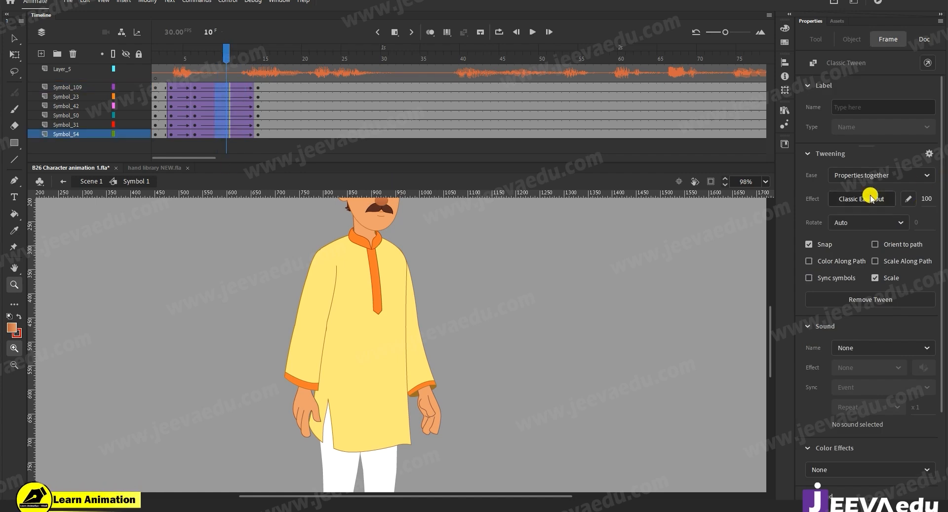
pyautogui.keyDown('alt'); pyautogui.click(425, 369); pyautogui.keyUp('alt')
pyautogui.click(228, 52)
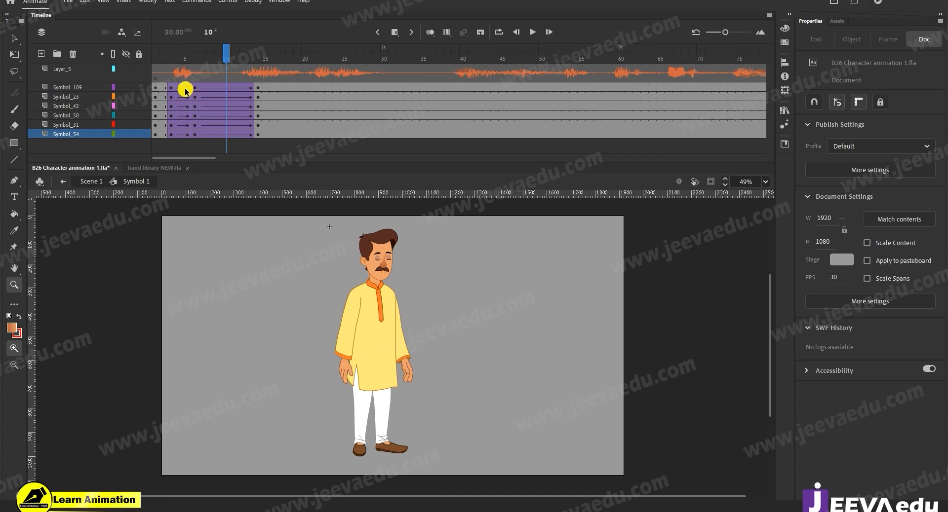
# - At frame 6, lower the shared pivot of the head, torso and arms towards the hips and rotate these parts slightly clockwise
pyautogui.click(195, 56)
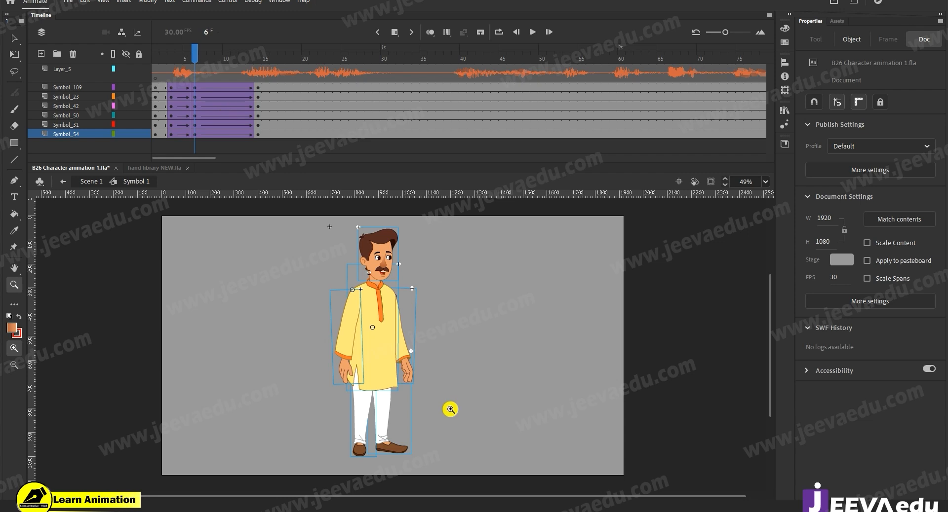
pyautogui.click(453, 391)
pyautogui.press('v')
pyautogui.click(415, 313)
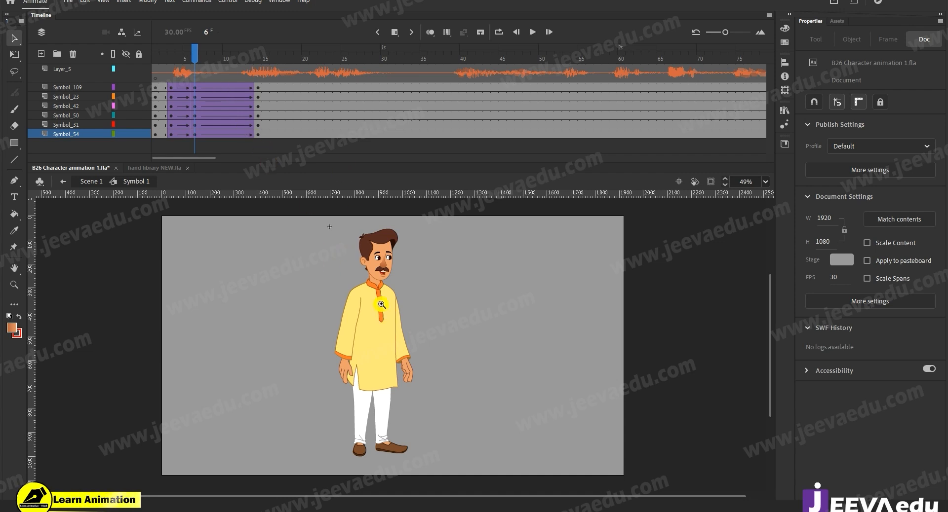
pyautogui.press('z')
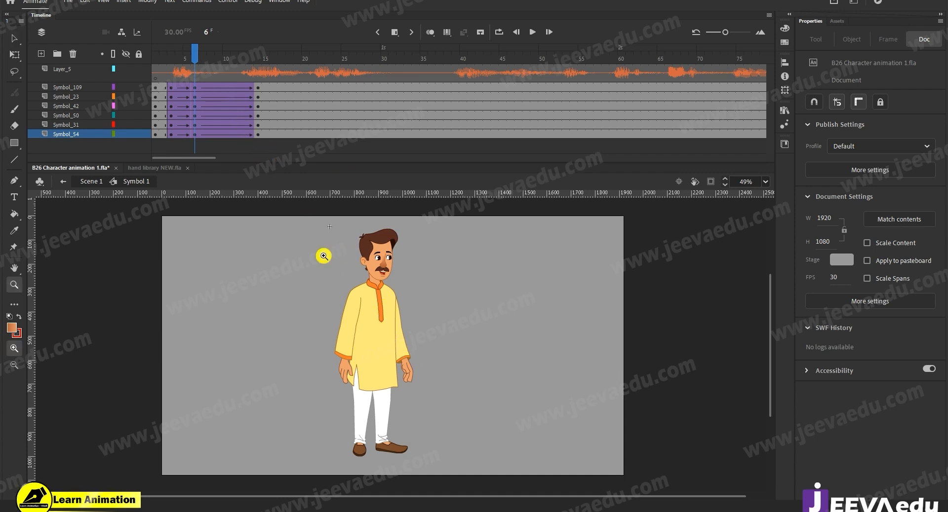
pyautogui.moveTo(202, 58); pyautogui.dragTo(203, 95)
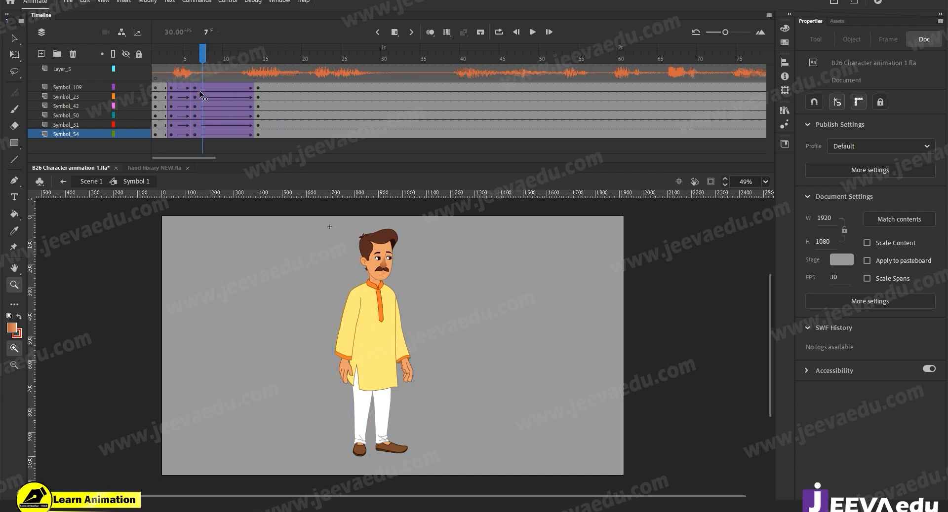
pyautogui.click(196, 87)
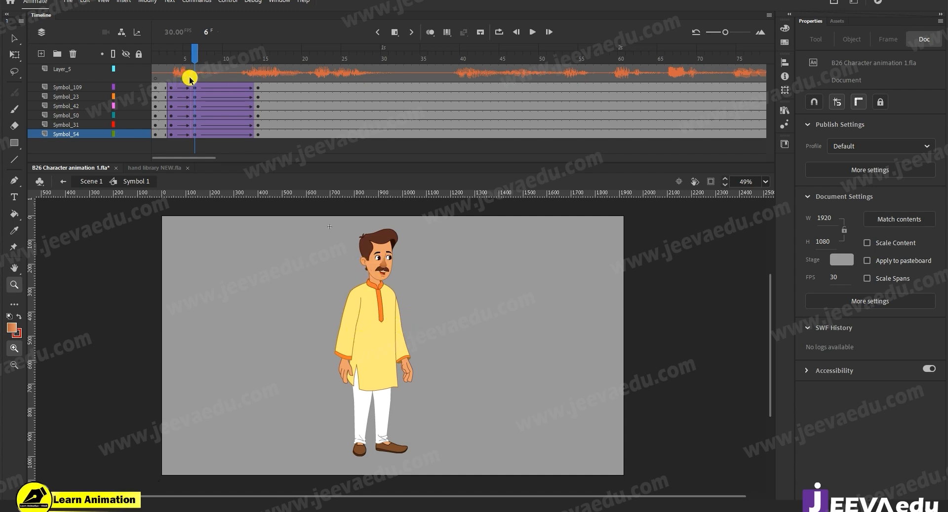
pyautogui.press('v')
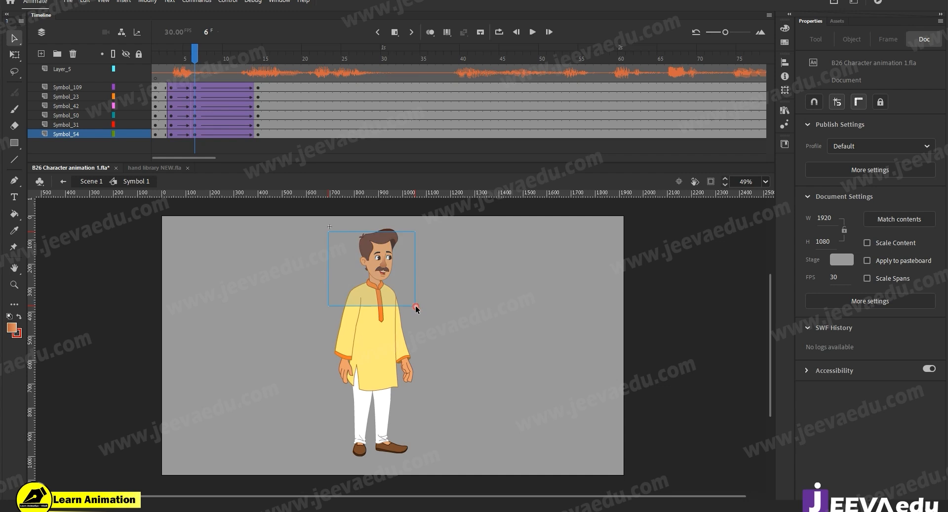
pyautogui.click(413, 316)
pyautogui.press('q')
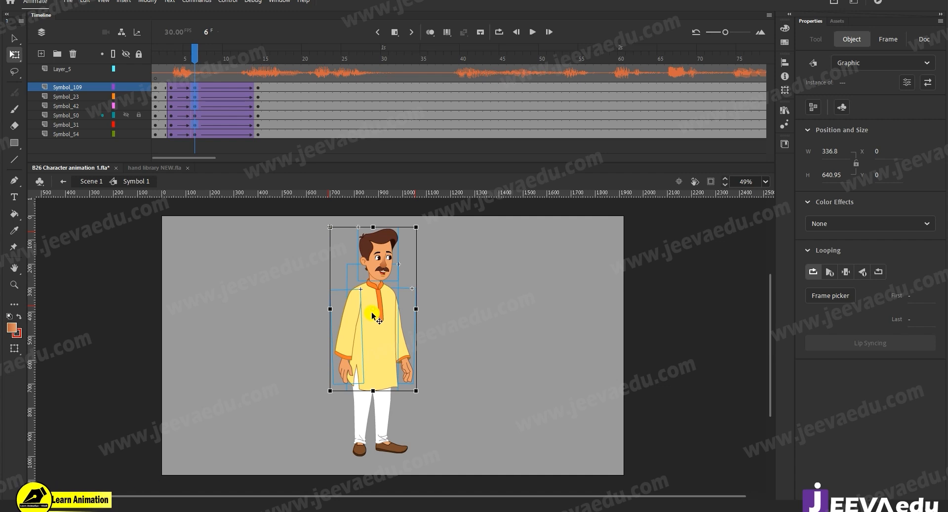
pyautogui.moveTo(372, 310); pyautogui.dragTo(373, 363)
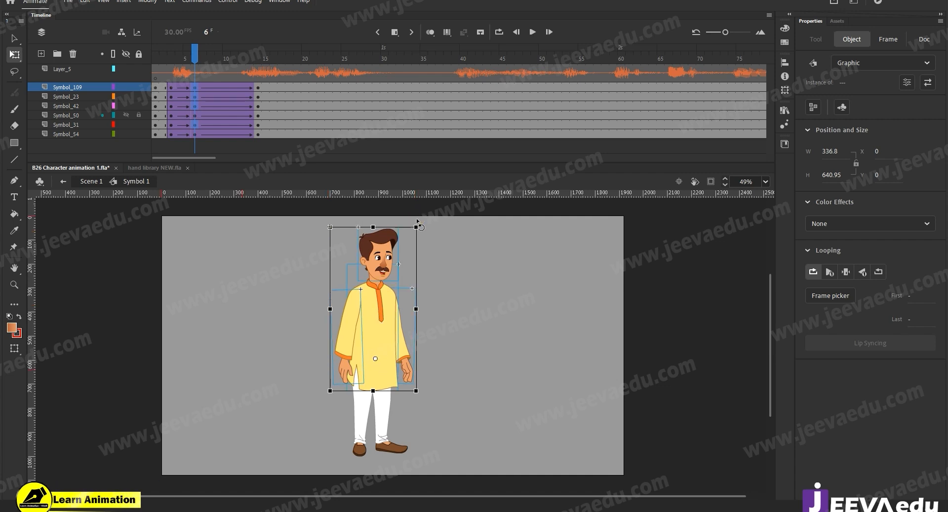
pyautogui.moveTo(420, 220); pyautogui.dragTo(420, 221)
pyautogui.click(427, 358)
# - At frame 6, rotate both arms slightly in towards the body and tilt the head slightly counter-clockwise
pyautogui.click(404, 377)
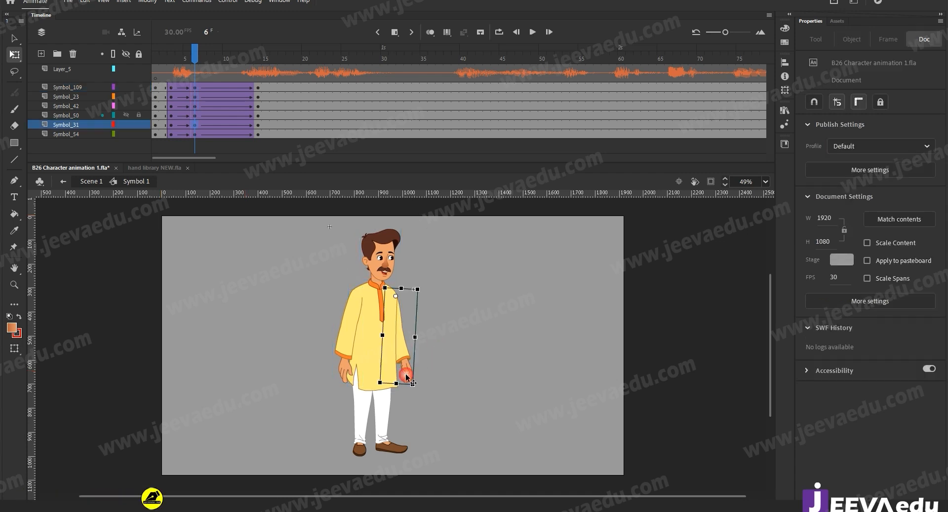
pyautogui.moveTo(418, 390); pyautogui.dragTo(419, 393)
pyautogui.click(340, 347)
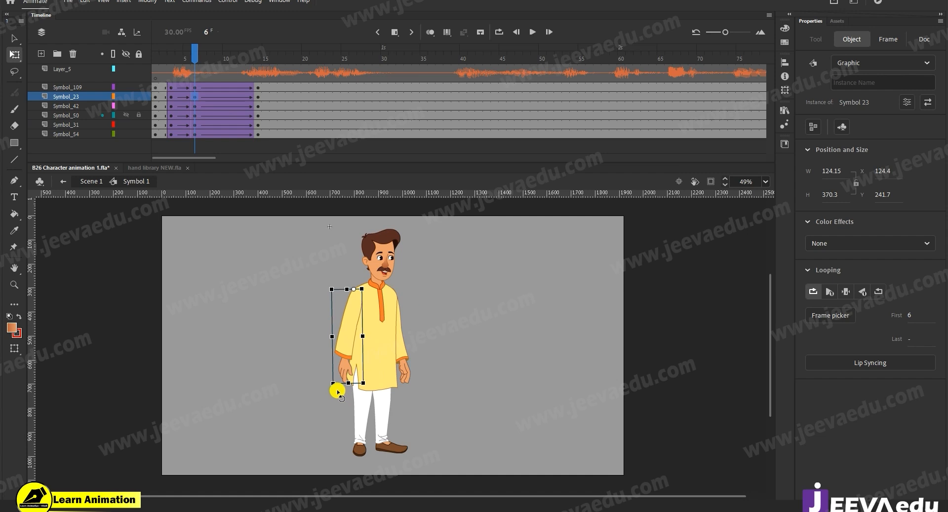
pyautogui.moveTo(333, 393); pyautogui.dragTo(336, 396)
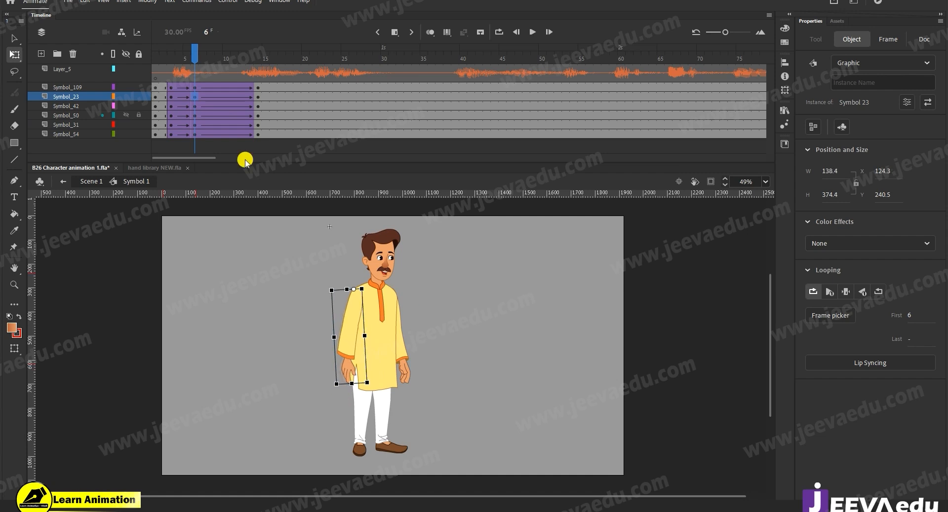
pyautogui.click(395, 246)
pyautogui.moveTo(407, 227); pyautogui.dragTo(406, 223)
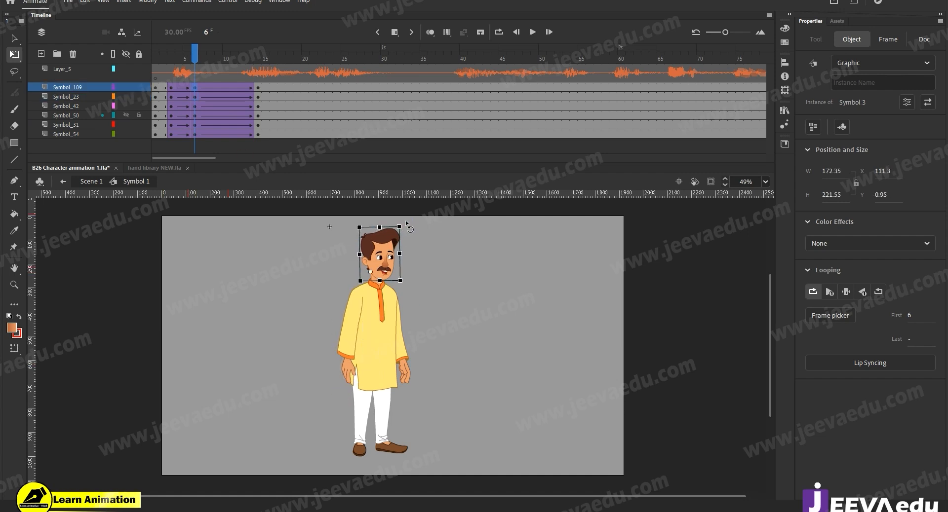
# - Examine the full-figure pose at frame 6, reducing the timeline's height to give the stage more room
pyautogui.moveTo(193, 49); pyautogui.dragTo(196, 78)
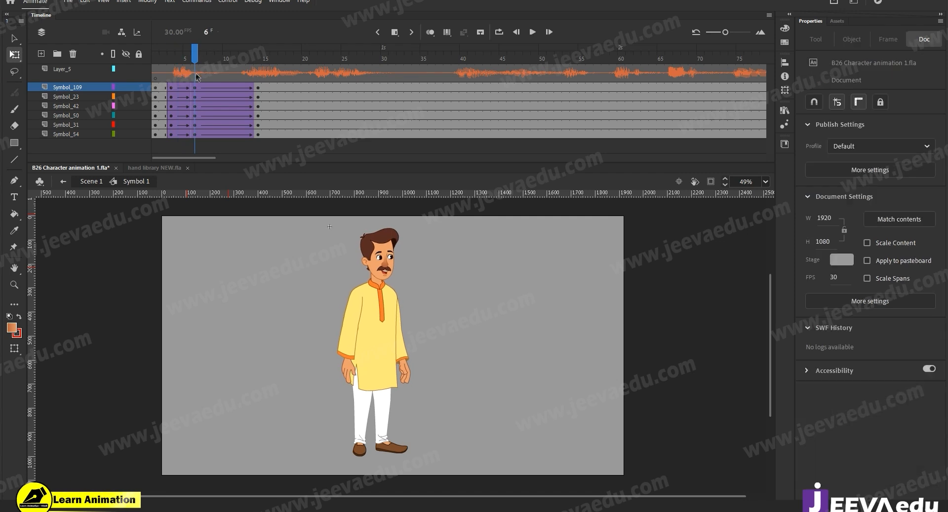
pyautogui.click(14, 285)
pyautogui.moveTo(293, 208); pyautogui.dragTo(447, 475)
pyautogui.moveTo(483, 377); pyautogui.dragTo(471, 373)
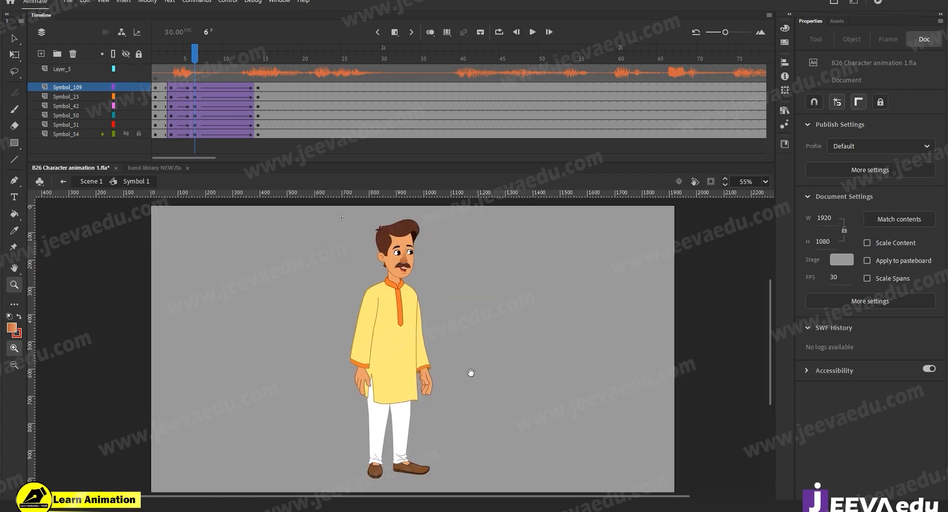
pyautogui.moveTo(475, 161); pyautogui.dragTo(472, 153)
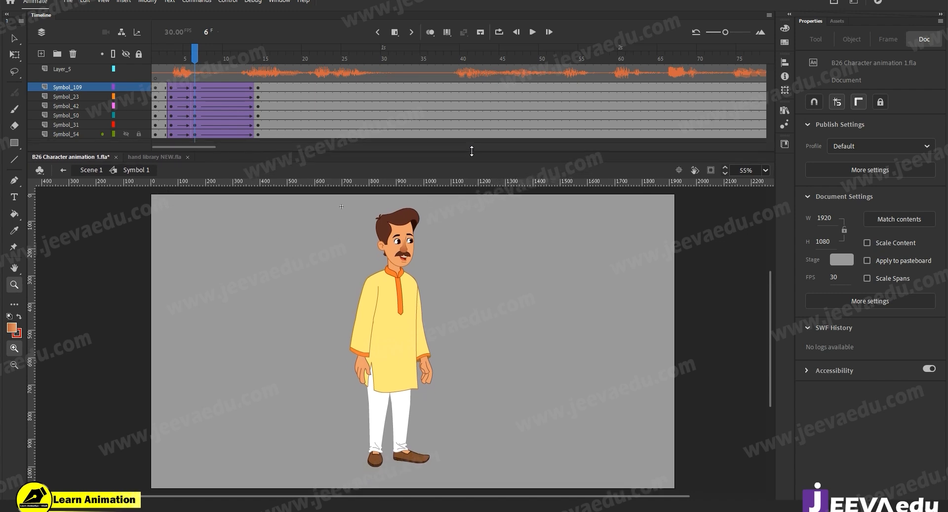
pyautogui.moveTo(189, 47); pyautogui.dragTo(193, 73)
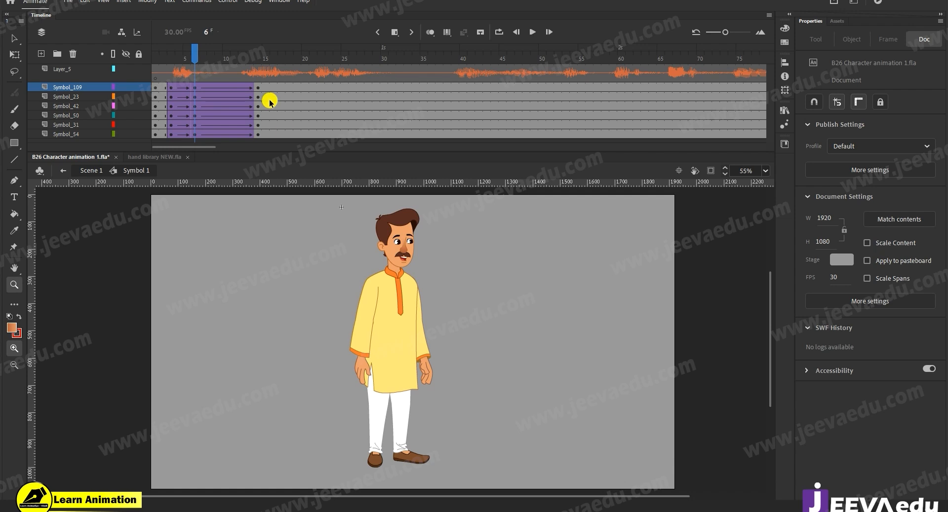
# - At frame 14, lower the shared pivot of the head, torso and arms towards the hips and rotate these parts counter-clockwise
pyautogui.click(258, 89)
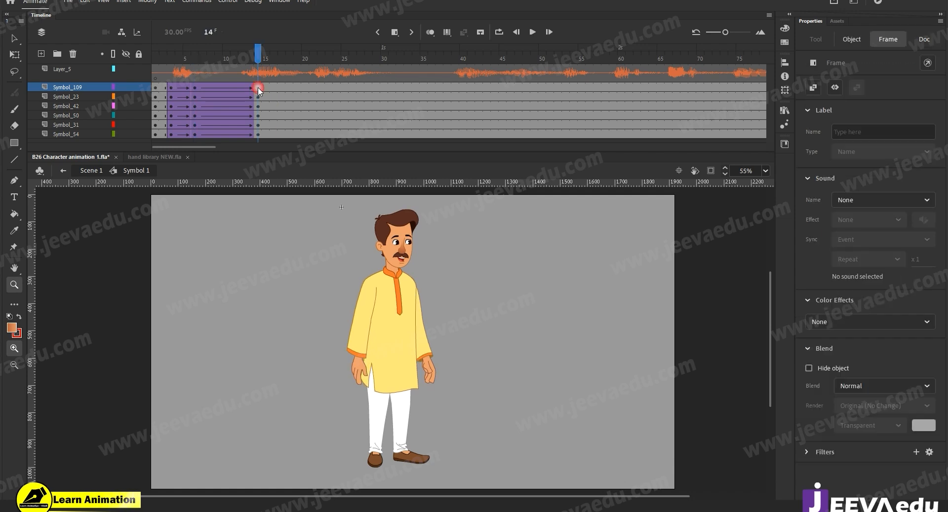
pyautogui.press('v')
pyautogui.moveTo(343, 208); pyautogui.dragTo(463, 318)
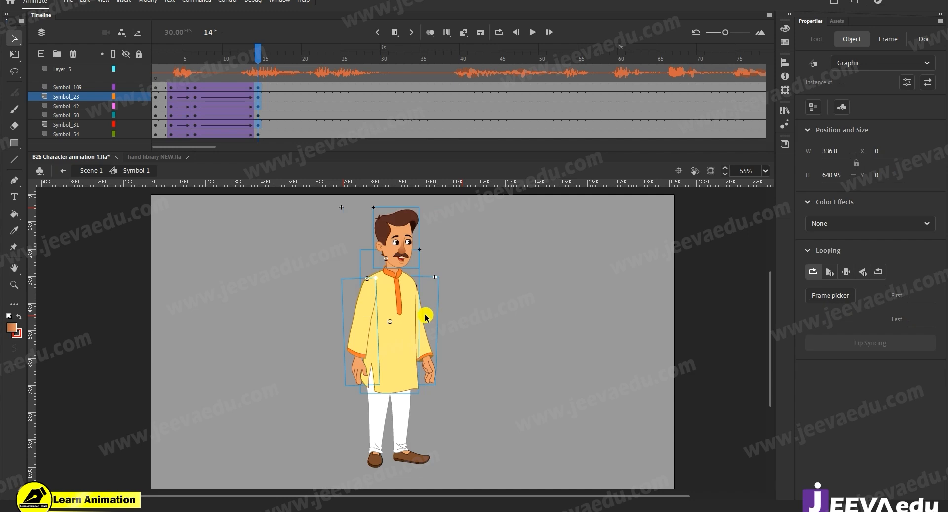
pyautogui.press('q')
pyautogui.moveTo(395, 300); pyautogui.dragTo(393, 359)
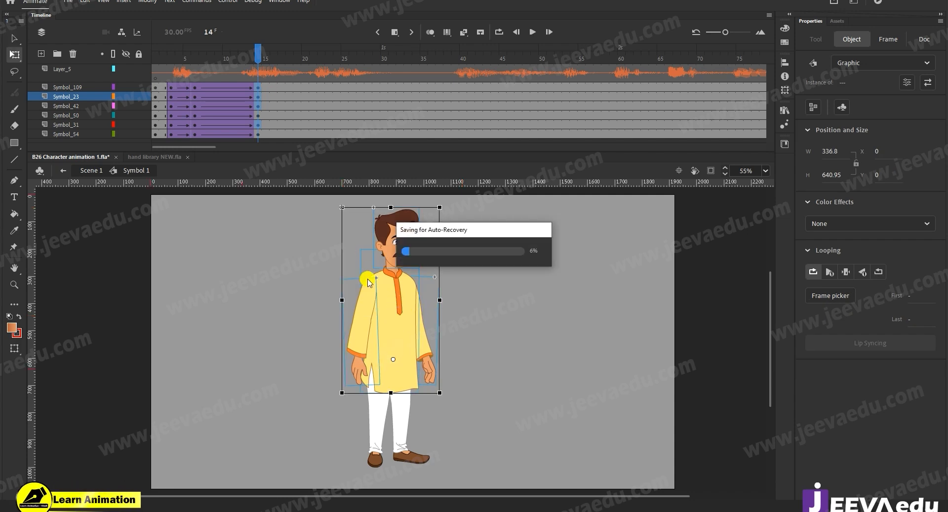
pyautogui.moveTo(445, 204); pyautogui.dragTo(438, 203)
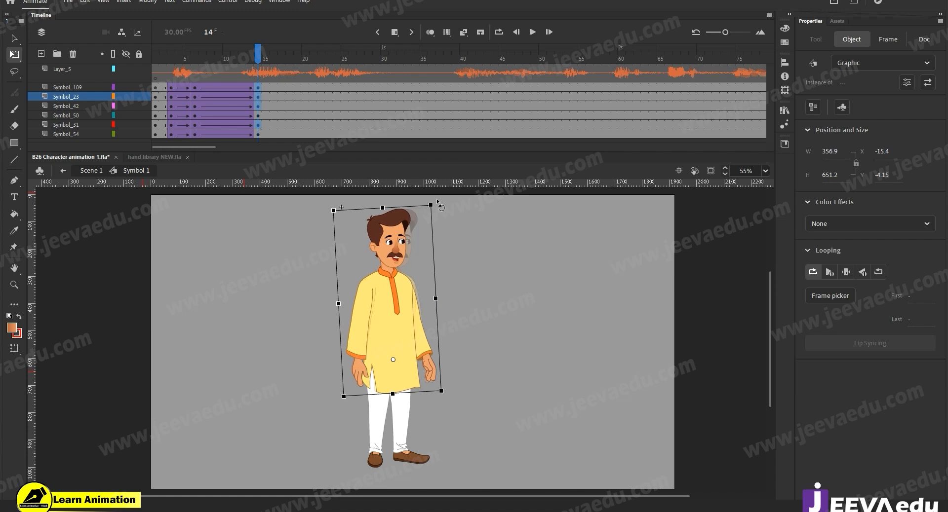
pyautogui.click(459, 247)
# - At frame 14, tilt the head further counter-clockwise and rotate both arms in towards the body
pyautogui.click(398, 231)
pyautogui.moveTo(420, 210); pyautogui.dragTo(417, 202)
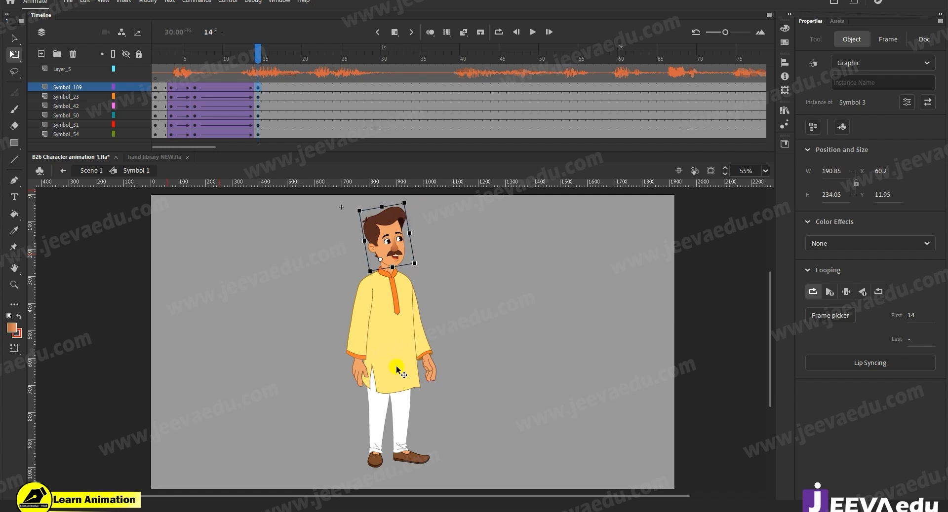
pyautogui.click(359, 380)
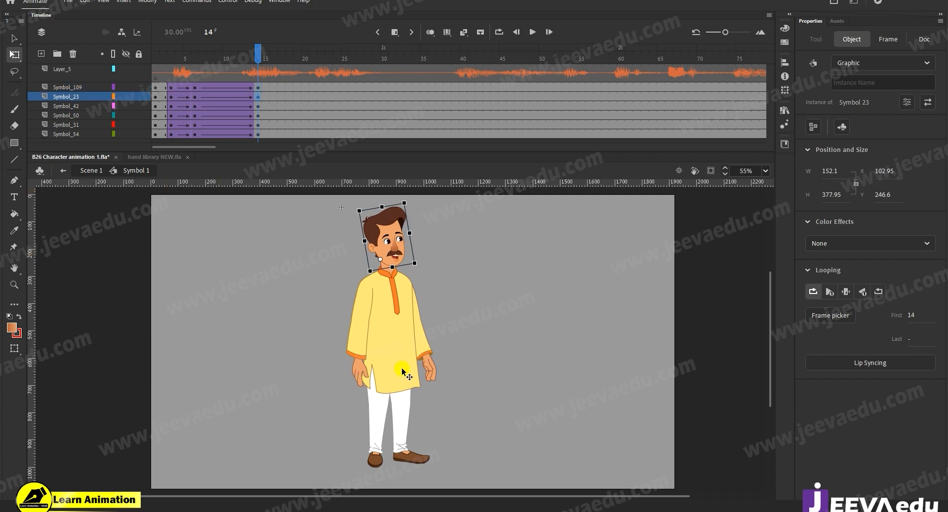
pyautogui.click(433, 369)
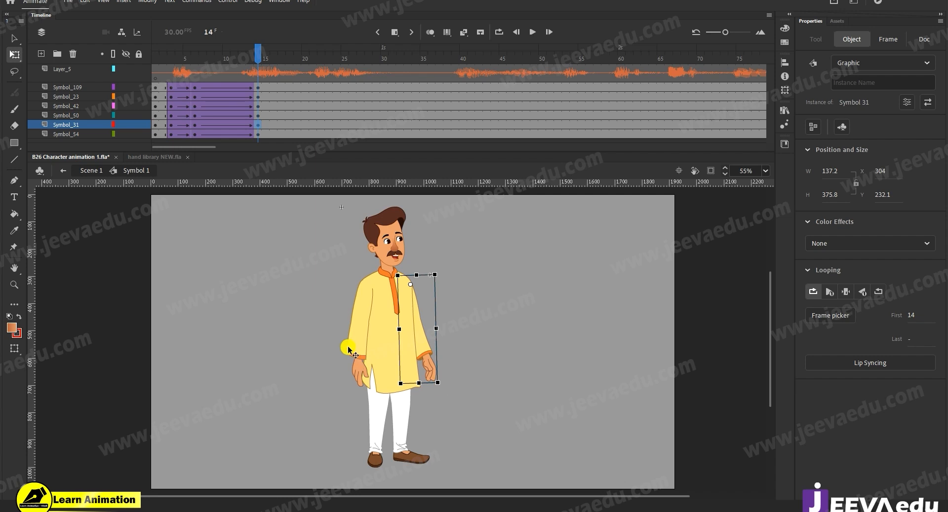
pyautogui.moveTo(438, 381); pyautogui.dragTo(429, 396)
# - Move the Symbol 31 arm down to Y 248.7 at frame 14 so its shoulder lines up with the torso outline
pyautogui.press('z')
pyautogui.moveTo(464, 282); pyautogui.dragTo(429, 463)
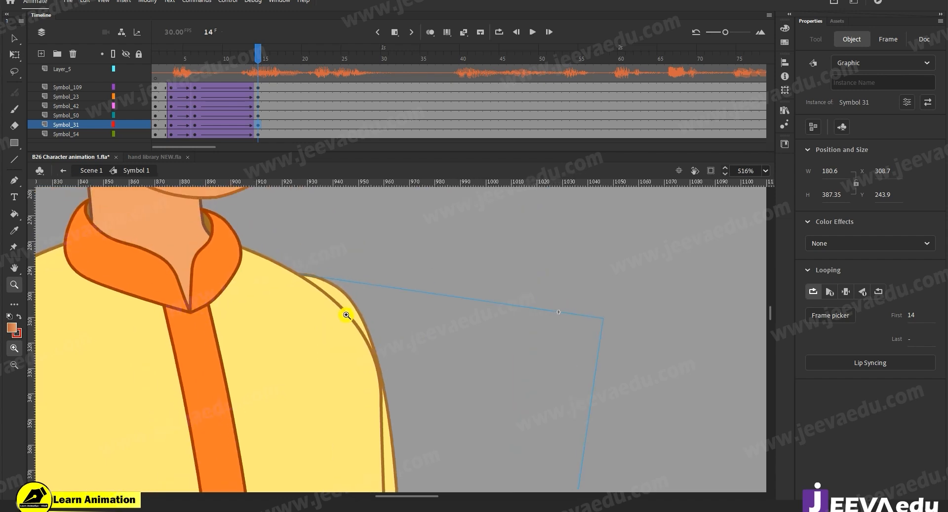
pyautogui.moveTo(346, 315); pyautogui.dragTo(358, 332)
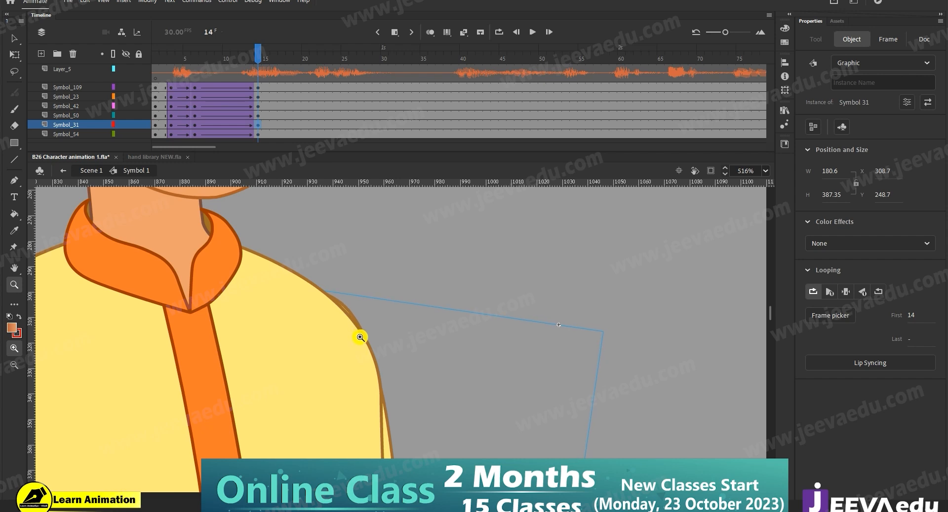
# - Examine the full-figure pose at frame 14 and scrub the timeline to review the motion leading into it
pyautogui.keyDown('alt'); pyautogui.click(364, 394); pyautogui.keyUp('alt')
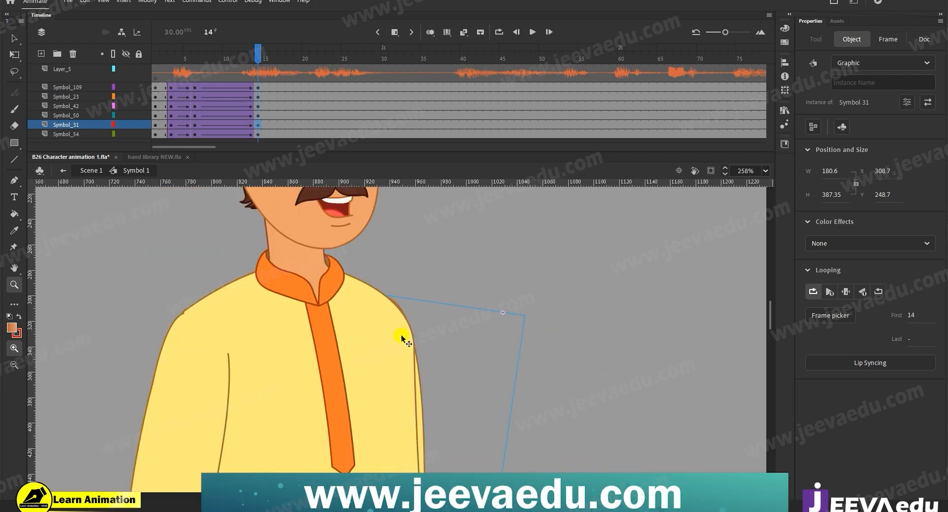
pyautogui.press('q')
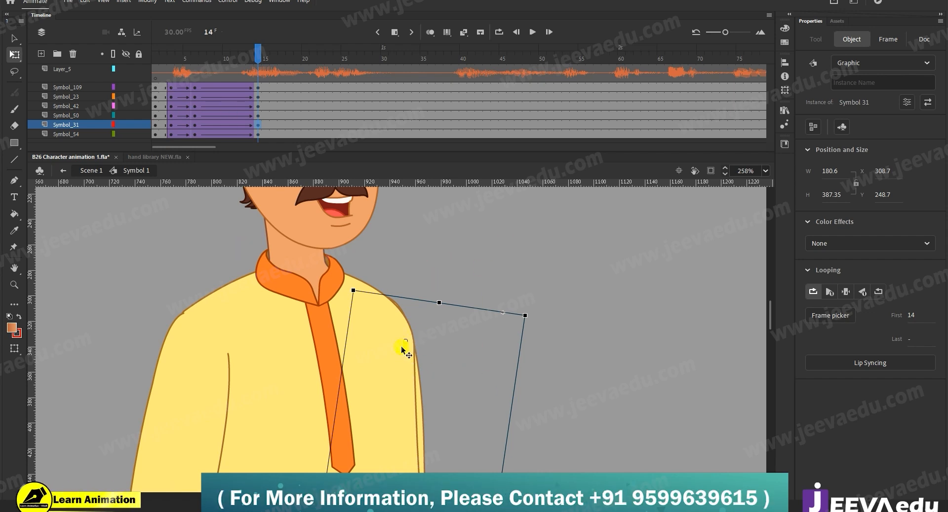
pyautogui.press('z')
pyautogui.keyDown('alt'); pyautogui.click(383, 412); pyautogui.keyUp('alt')
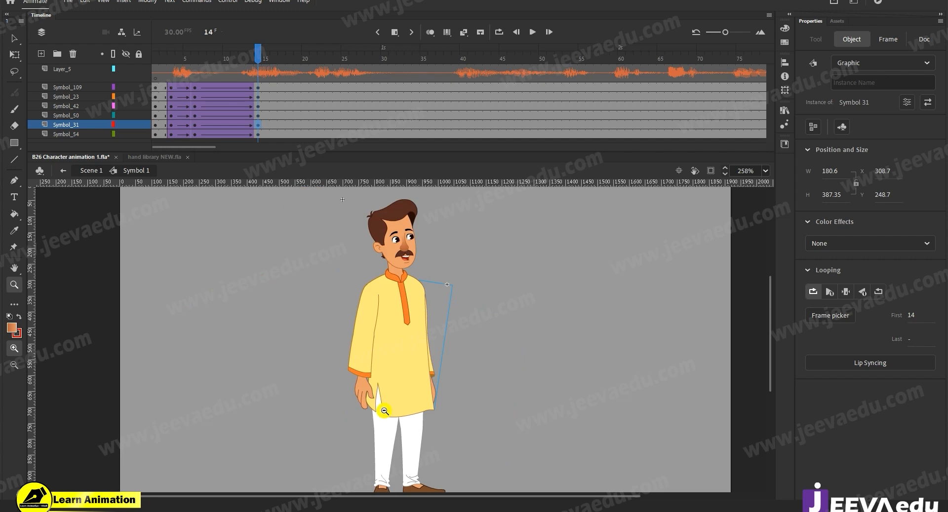
pyautogui.moveTo(433, 375); pyautogui.dragTo(413, 381)
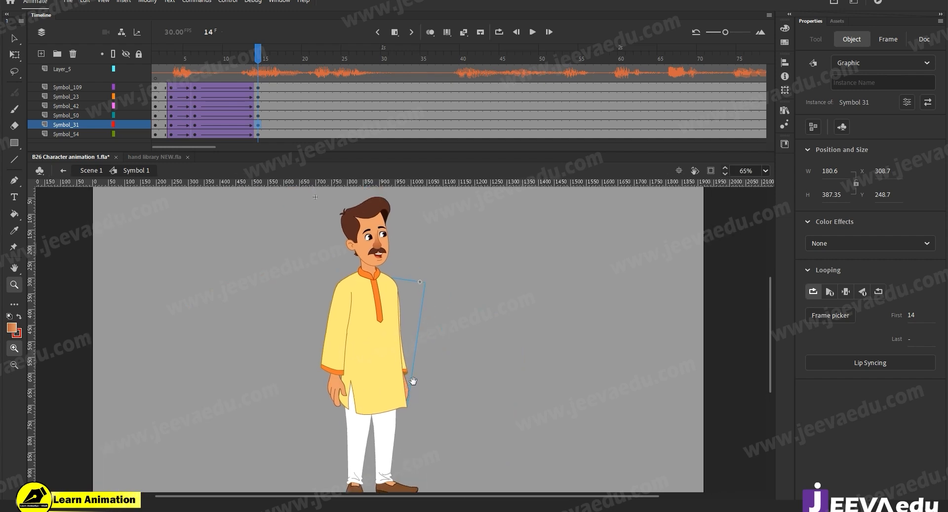
pyautogui.click(277, 91)
pyautogui.moveTo(182, 72); pyautogui.dragTo(258, 72)
pyautogui.click(365, 352)
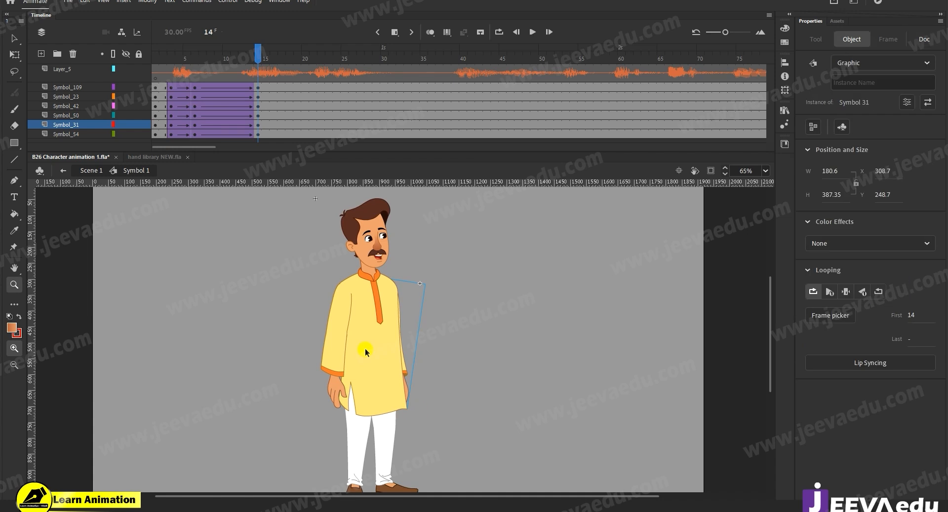
# - At frame 14, rotate the whole Symbol 23 arm counter-clockwise from the shoulder so it reaches diagonally across the torso
pyautogui.press('v')
pyautogui.click(345, 361)
pyautogui.press('q')
pyautogui.moveTo(366, 412); pyautogui.dragTo(444, 353)
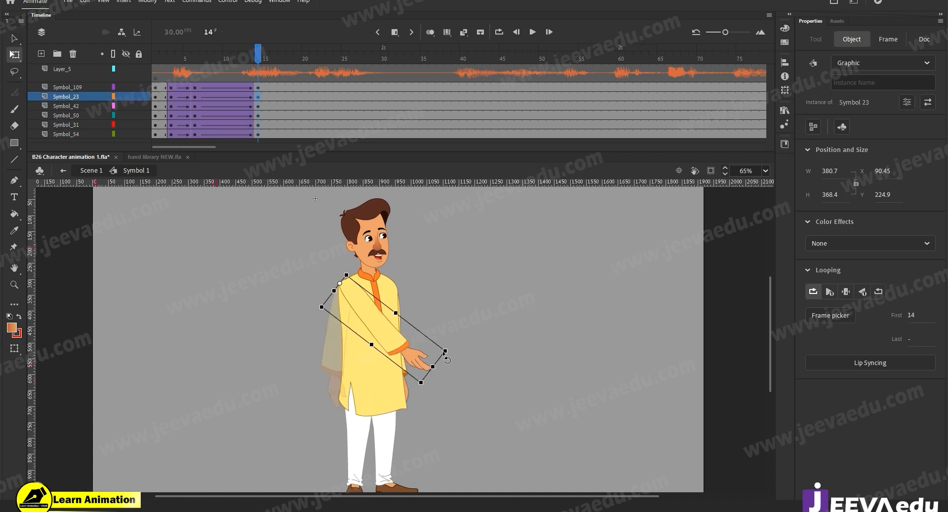
# - Nudge the Symbol 23 arm to X 88.35, Y 236.2 at frame 14 so its shoulder fits the torso outline
pyautogui.press('z')
pyautogui.click(354, 312)
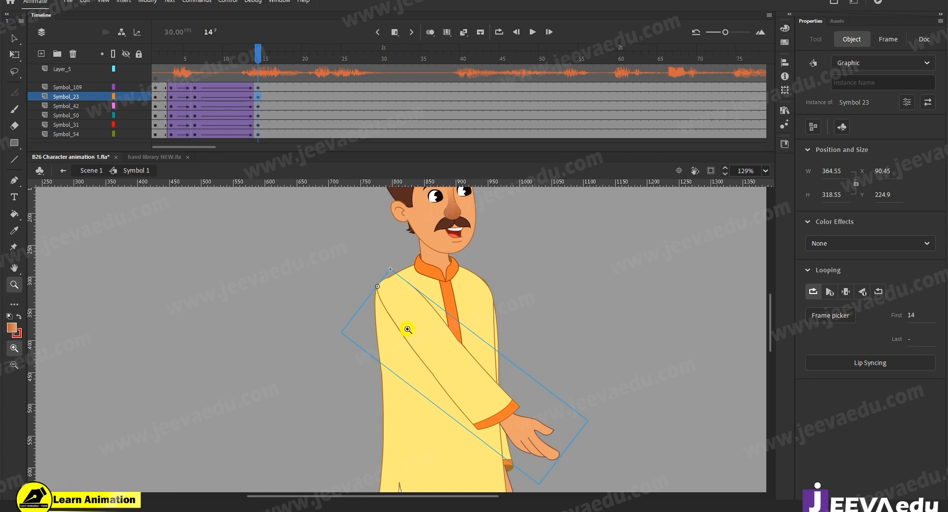
pyautogui.press('v')
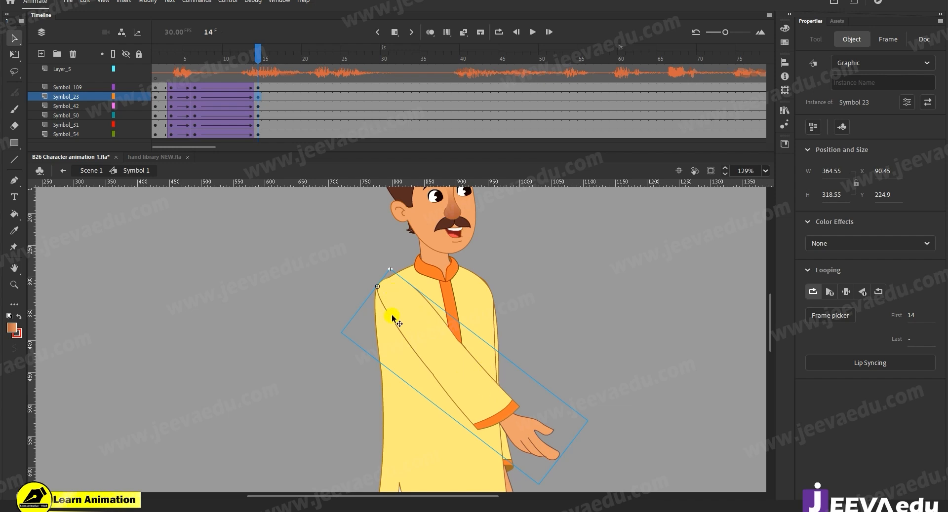
pyautogui.hotkey('shift', 'Down')
pyautogui.press('Down')
pyautogui.press('Left')
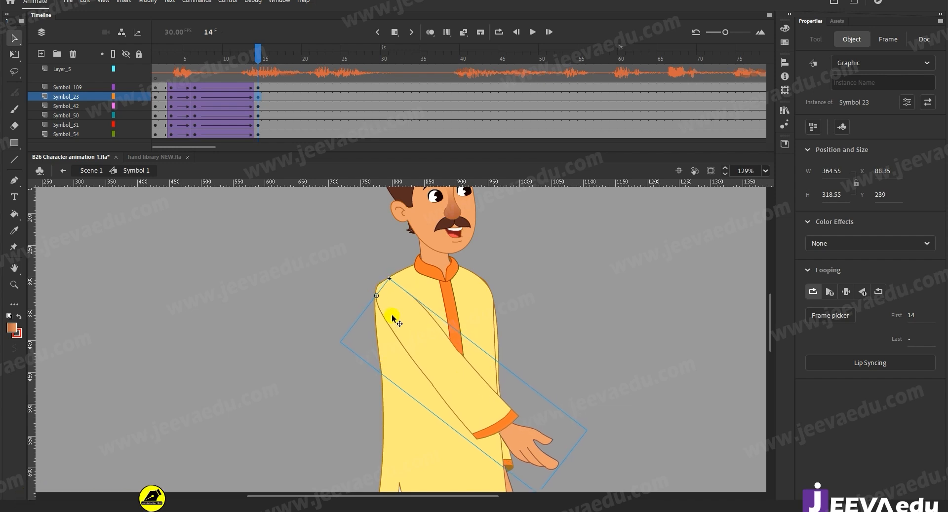
pyautogui.click(360, 332)
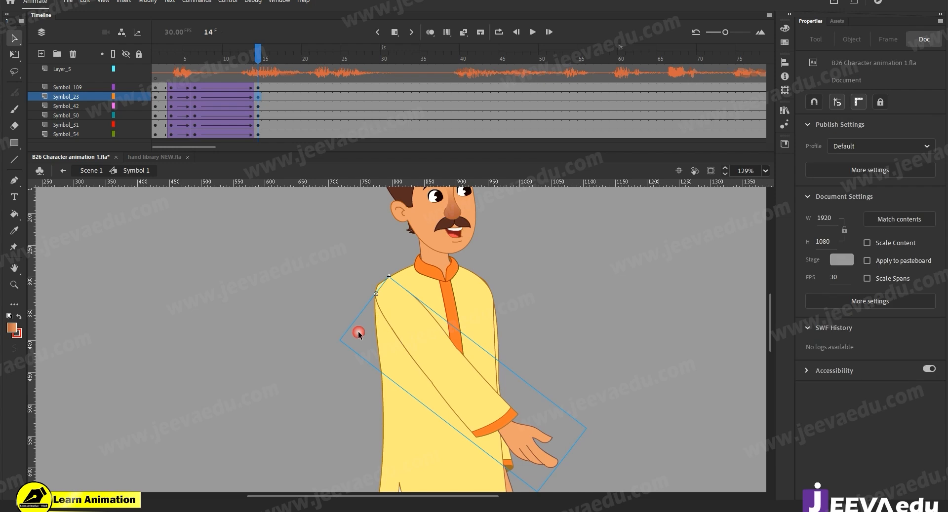
# - Scrub the tween up to frame 14 and inspect the crossed arm against the torso up close and at full figure
pyautogui.press('z')
pyautogui.keyDown('alt'); pyautogui.click(446, 387); pyautogui.keyUp('alt')
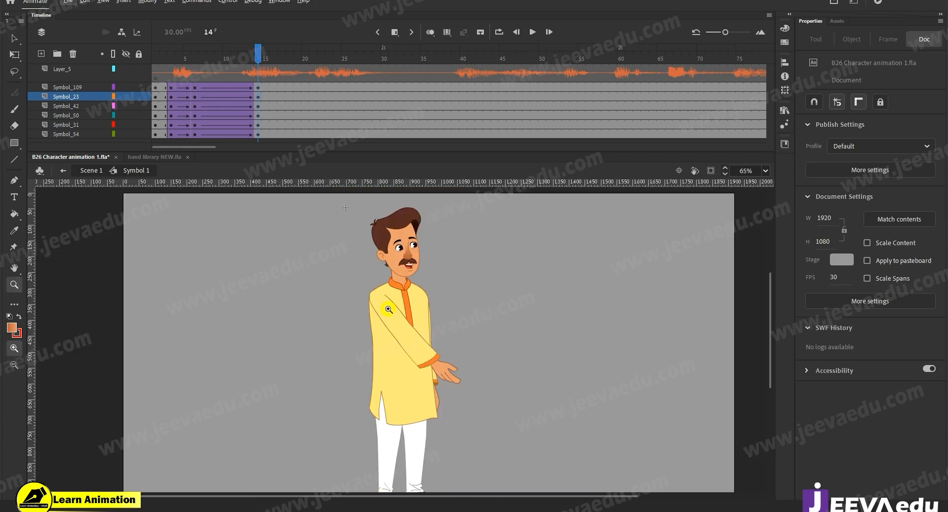
pyautogui.moveTo(258, 53); pyautogui.dragTo(234, 54)
pyautogui.click(240, 85)
pyautogui.click(256, 89)
pyautogui.click(415, 348)
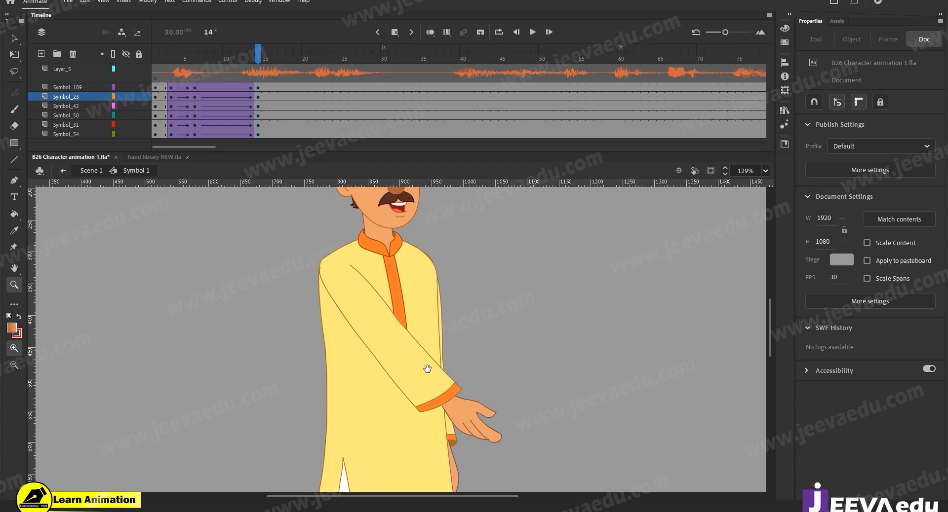
pyautogui.moveTo(423, 396); pyautogui.dragTo(419, 401)
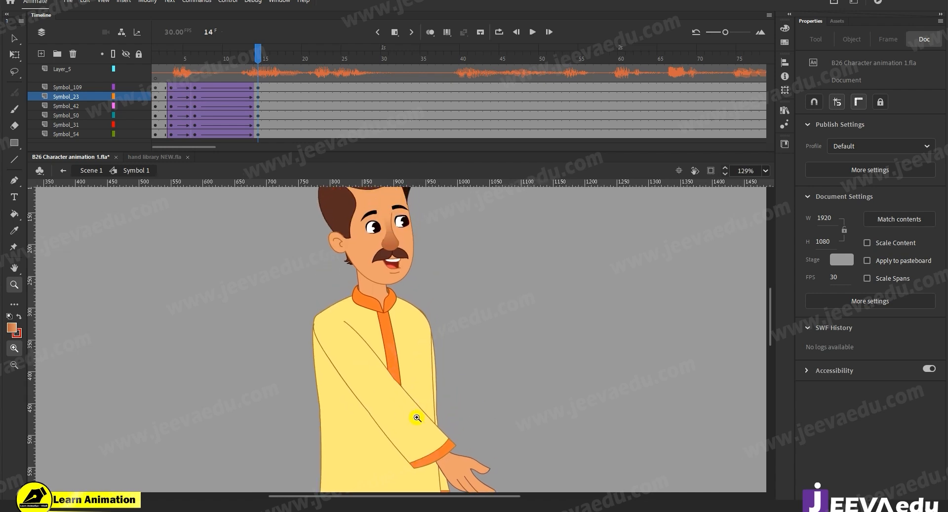
pyautogui.press('v')
pyautogui.keyDown('alt'); pyautogui.click(402, 365); pyautogui.keyUp('alt')
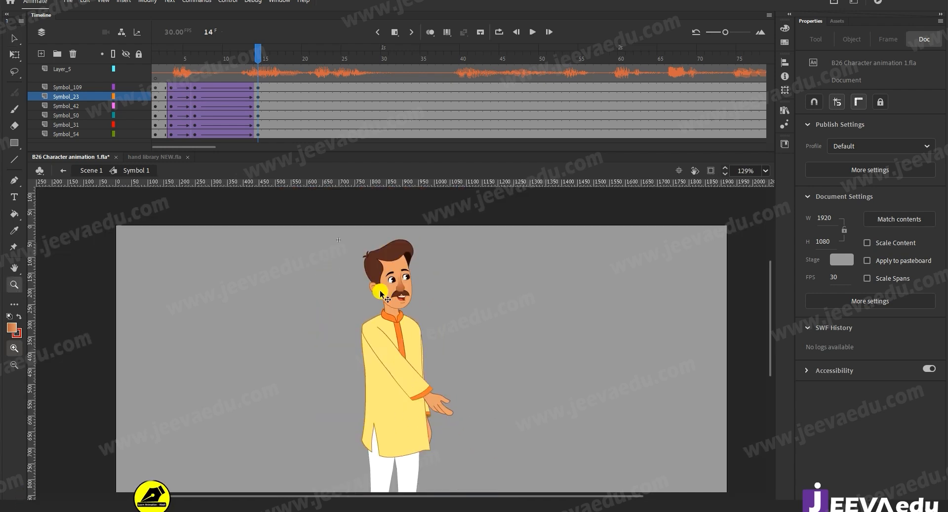
pyautogui.press('b')
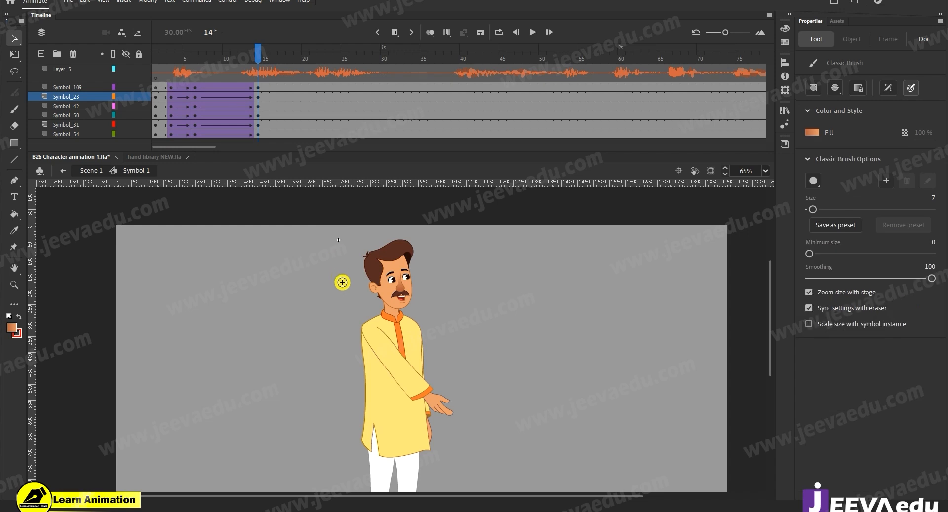
pyautogui.press('v')
pyautogui.press('z')
pyautogui.moveTo(335, 226)
pyautogui.mouseDown()
pyautogui.moveTo(412, 316)
pyautogui.moveTo(474, 429)
pyautogui.mouseUp()
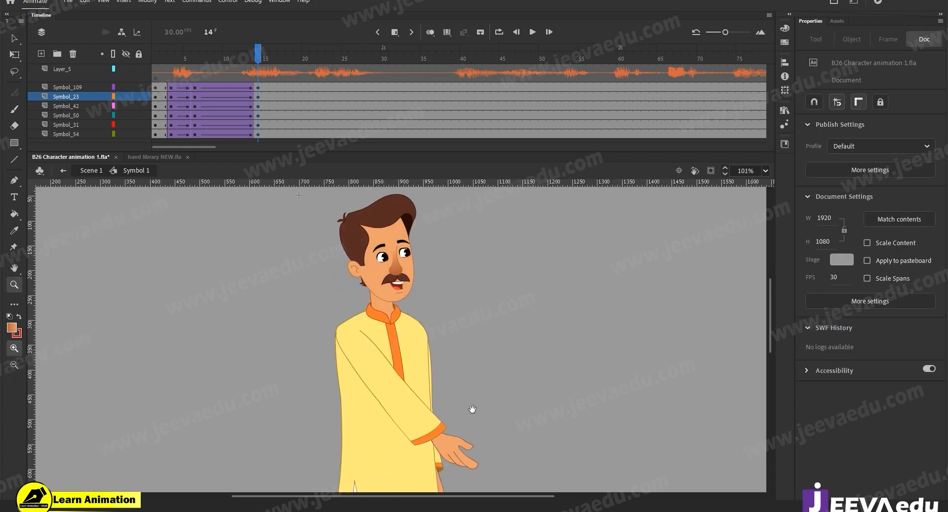
# - Open the Symbol 23 arm for editing and insert a keyframe at frame 14 on the Symbol_27 layer
pyautogui.press('v')
pyautogui.click(415, 426)
pyautogui.moveTo(228, 43); pyautogui.dragTo(257, 96)
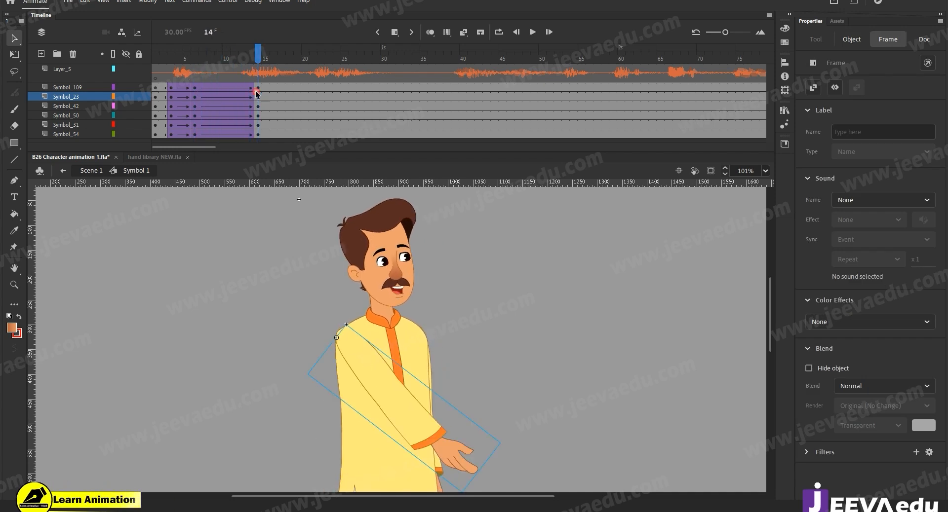
pyautogui.click(416, 428)
pyautogui.doubleClick(416, 432)
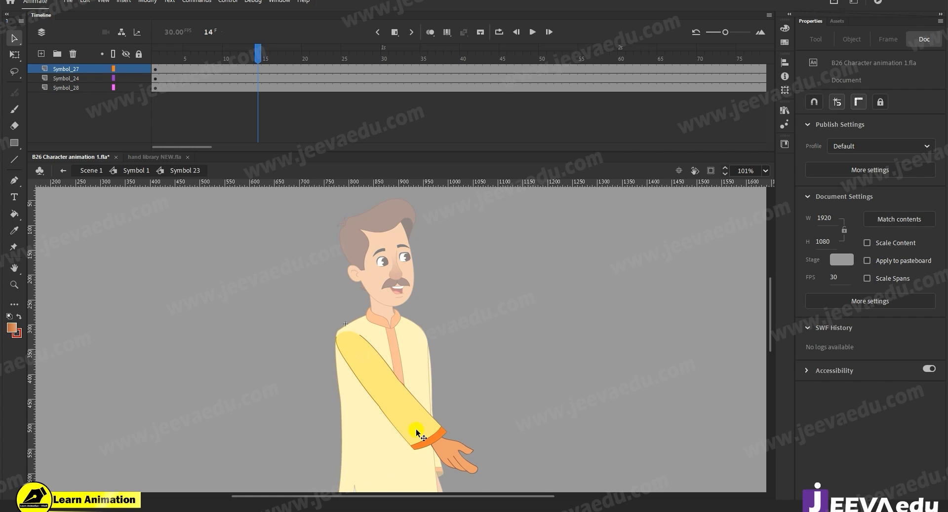
pyautogui.click(257, 69)
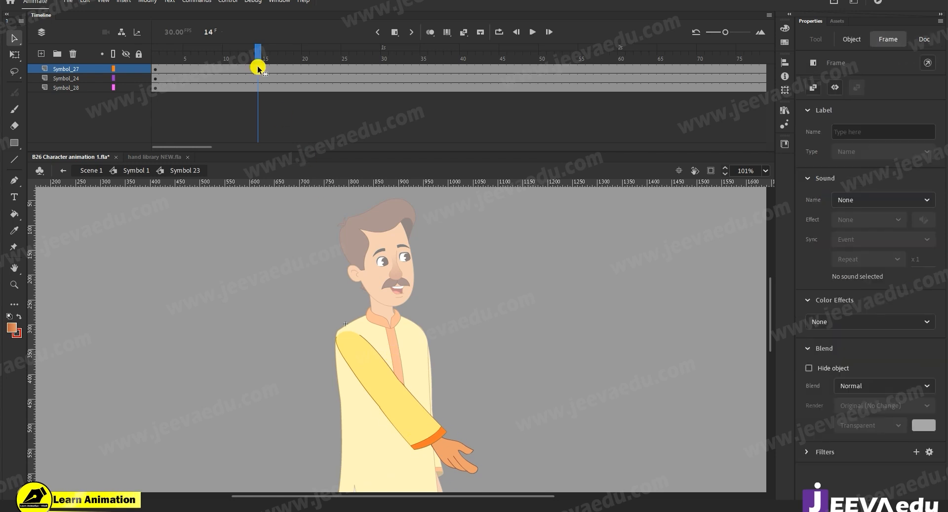
pyautogui.press('F6')
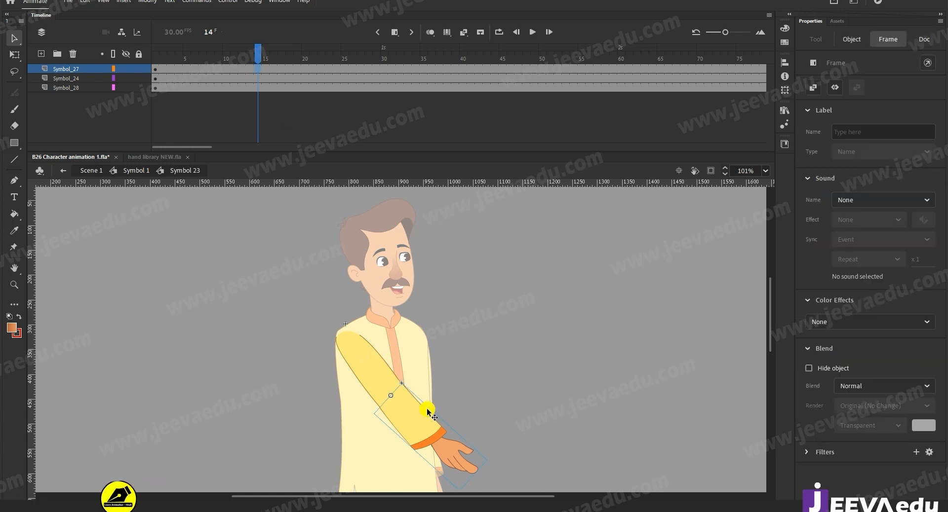
# - Go back to Symbol 1 to compare the keyframe positions at frames 6 and 14, and reopen the Symbol 23 arm
pyautogui.click(211, 68)
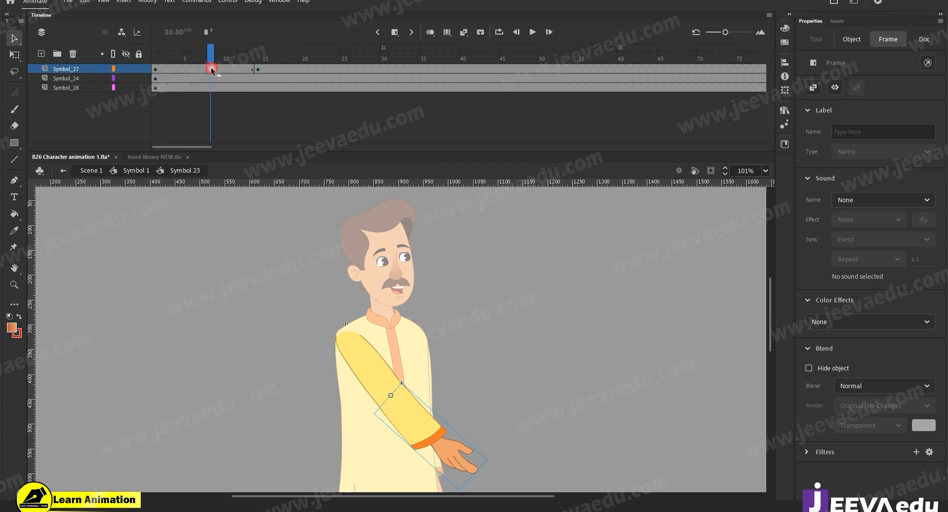
pyautogui.click(262, 289)
pyautogui.doubleClick(262, 289)
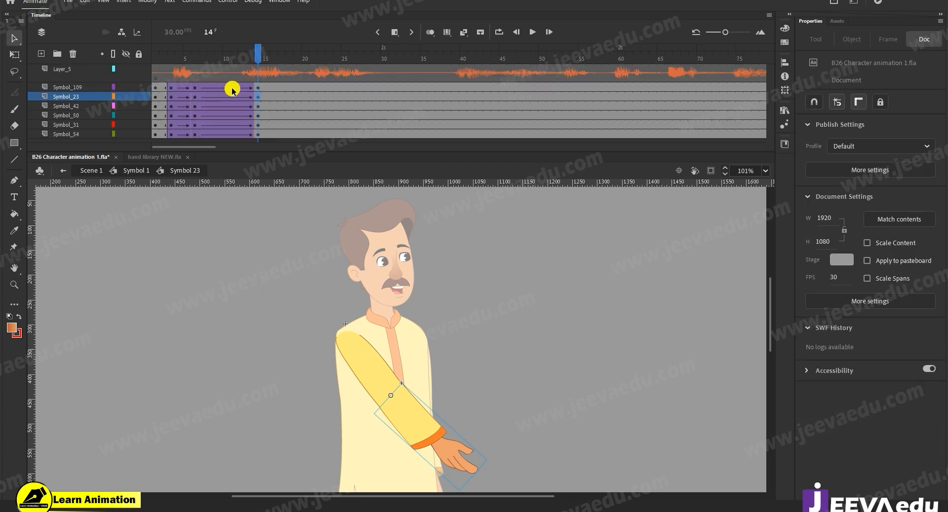
pyautogui.click(199, 89)
pyautogui.click(258, 87)
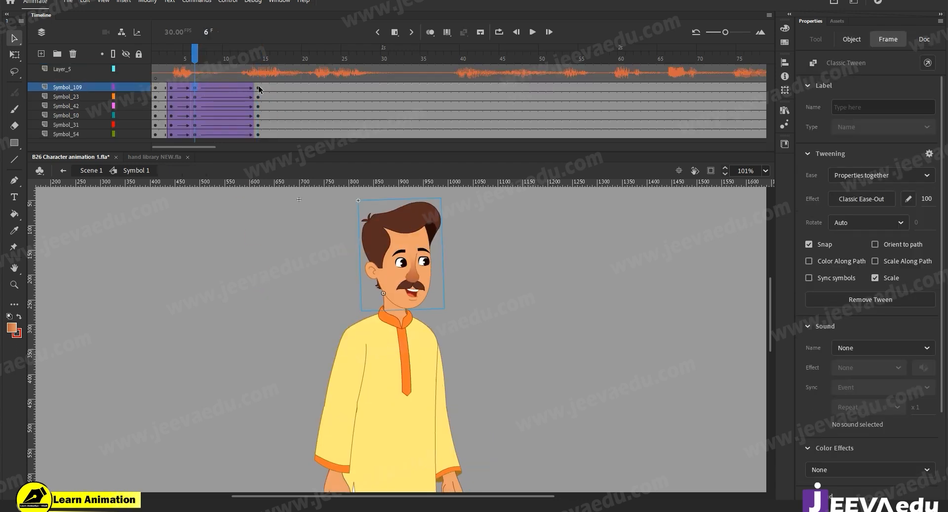
pyautogui.doubleClick(434, 428)
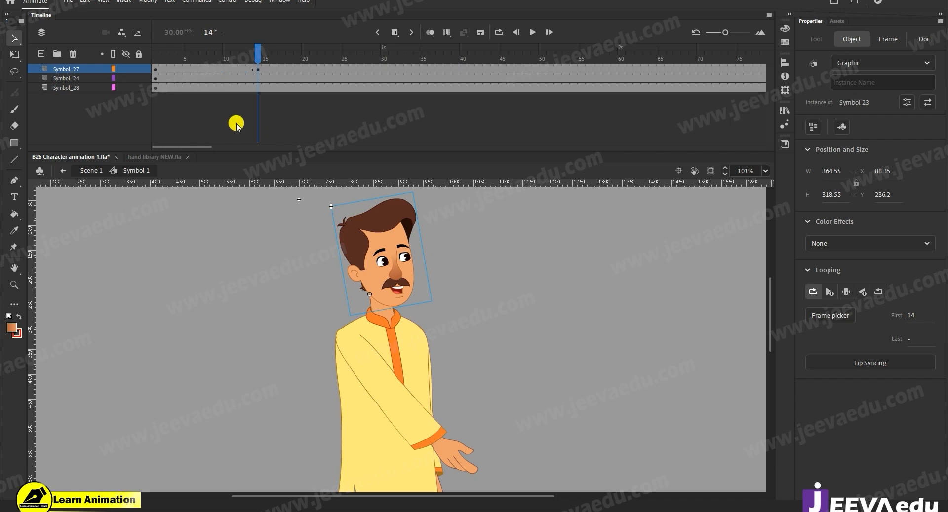
# - Add a keyframe at frame 6 on the Symbol_27 layer and classic-tween it to frame 14 with Classic Ease-Out 100
pyautogui.click(203, 69)
pyautogui.click(194, 66)
pyautogui.press('F6')
pyautogui.click(212, 65)
pyautogui.rightClick(211, 67)
pyautogui.click(250, 75)
pyautogui.moveTo(921, 198); pyautogui.dragTo(928, 199)
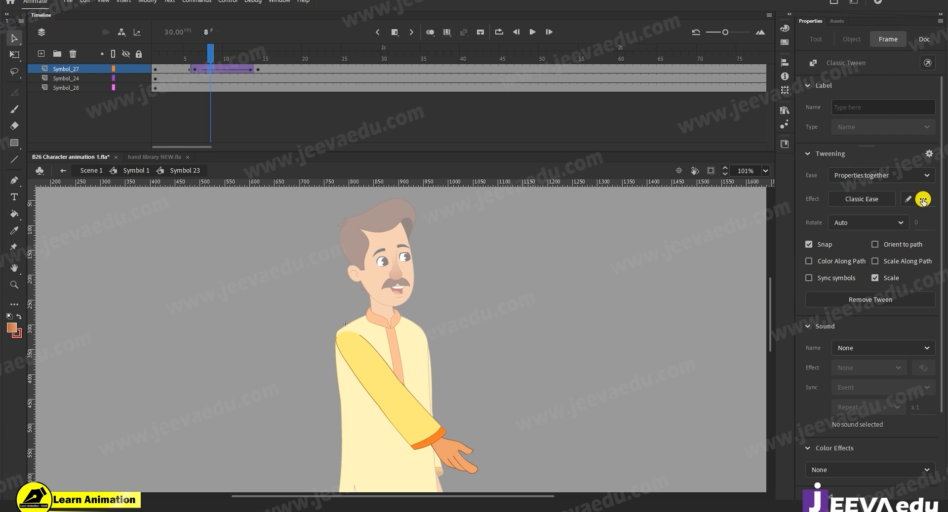
# - At frame 14, rotate the Symbol 27 forearm counter-clockwise about the elbow so the hand rises in front of the chest
pyautogui.click(247, 66)
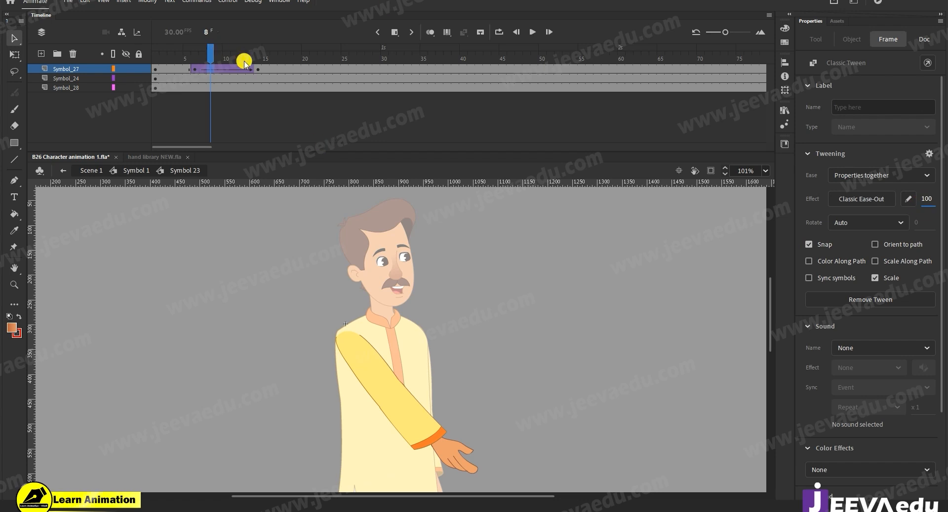
pyautogui.click(256, 69)
pyautogui.press('q')
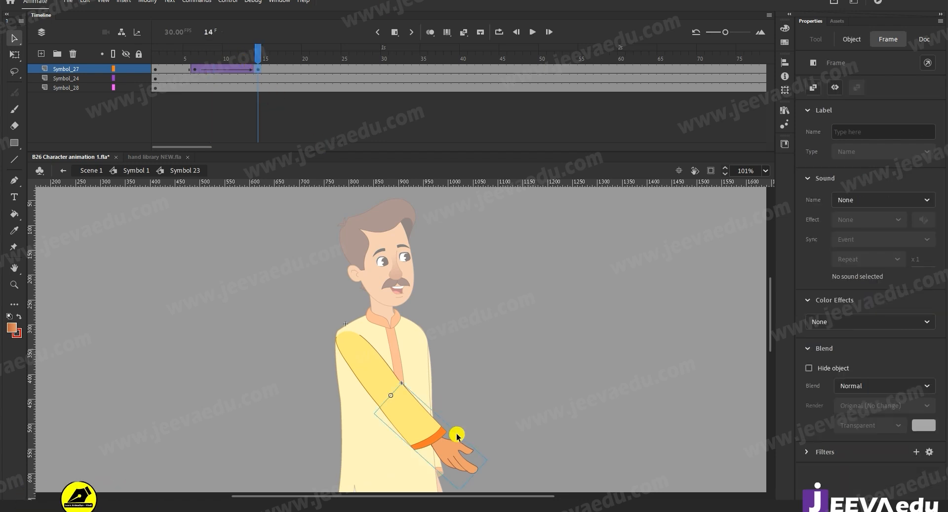
pyautogui.moveTo(495, 439); pyautogui.dragTo(471, 296)
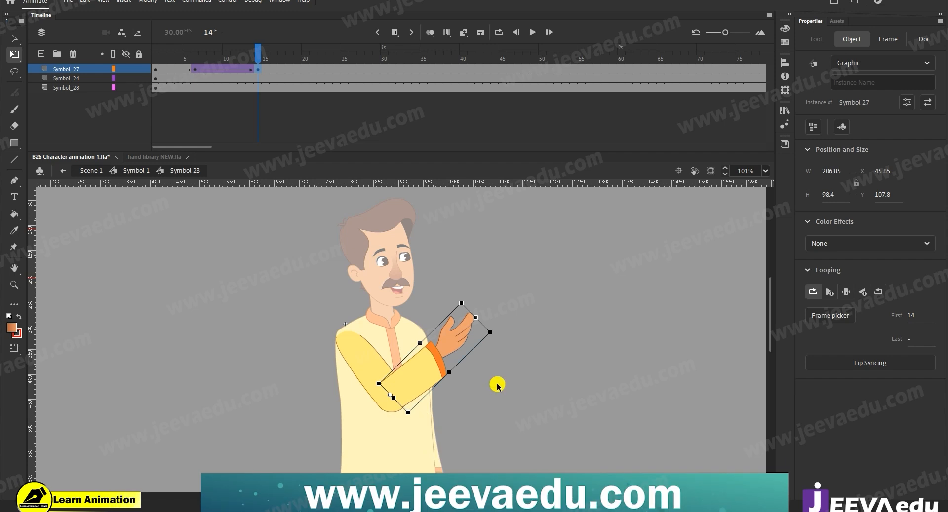
# - Open the Symbol 27 forearm for editing and insert a keyframe for the Symbol 26 hand at frame 14
pyautogui.press('z')
pyautogui.click(430, 348)
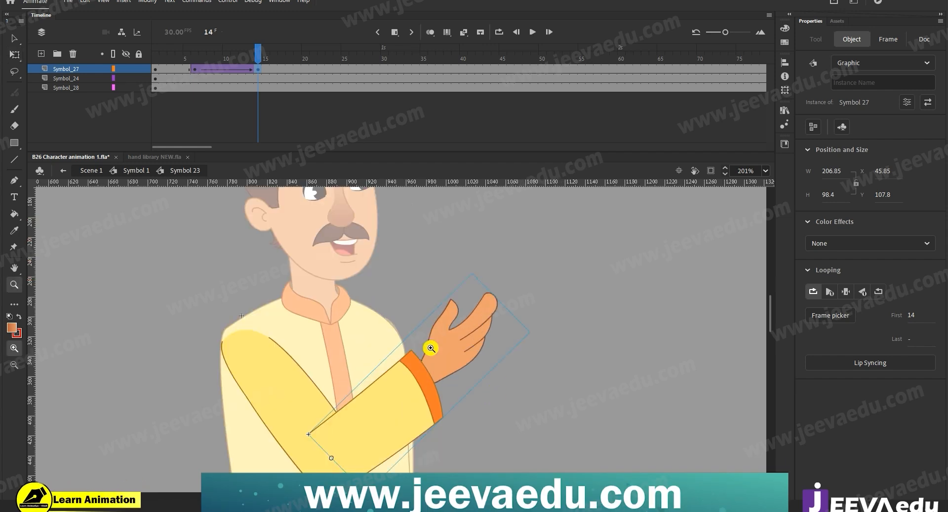
pyautogui.doubleClick(461, 345)
pyautogui.click(457, 348)
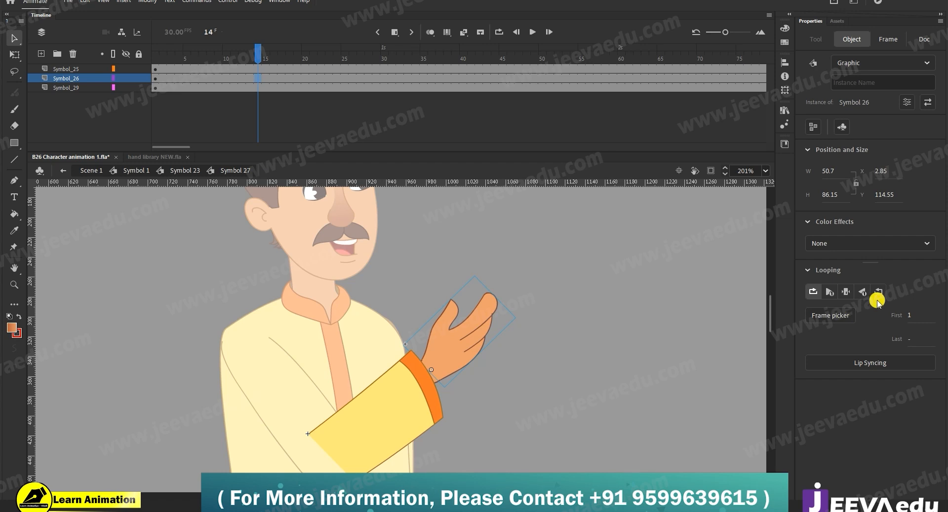
pyautogui.press('F6')
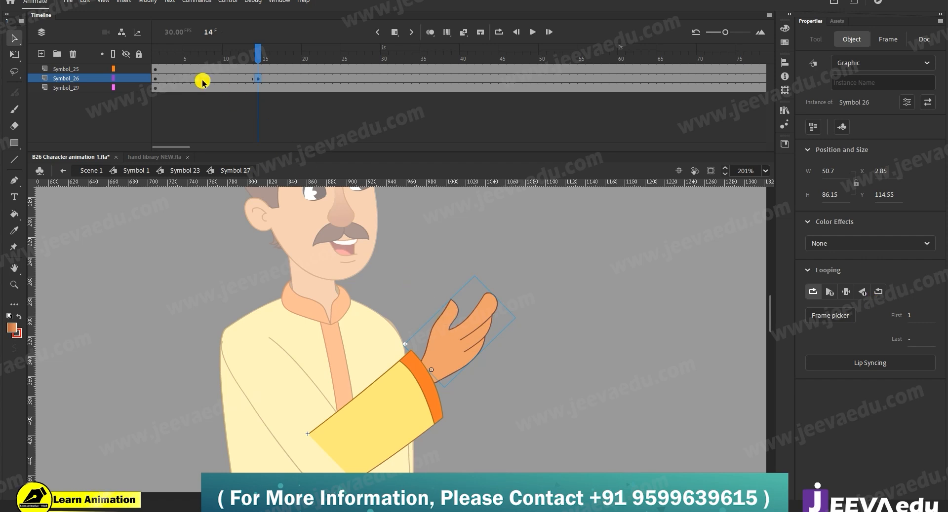
# - Add a keyframe at frame 6 on the Symbol_26 layer and classic-tween it to frame 14 with Classic Ease-Out 100
pyautogui.click(194, 78)
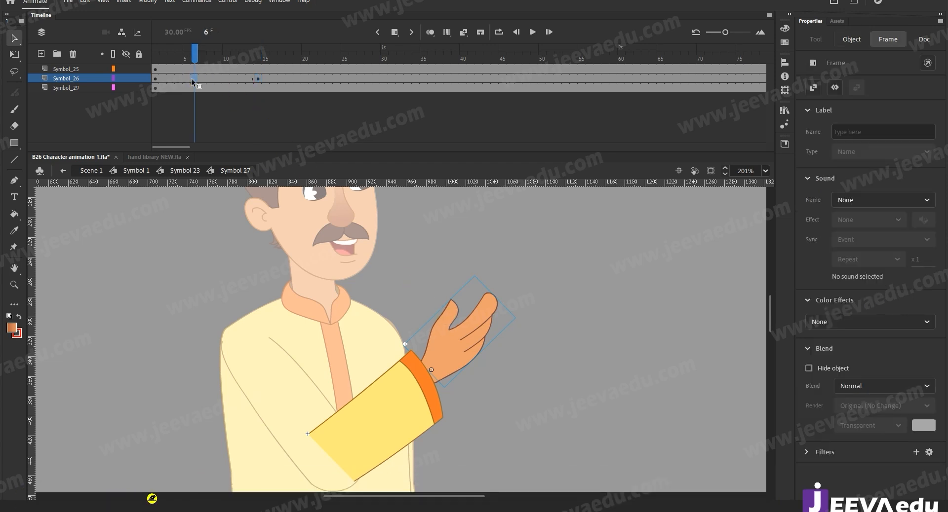
pyautogui.rightClick(229, 80)
pyautogui.click(256, 83)
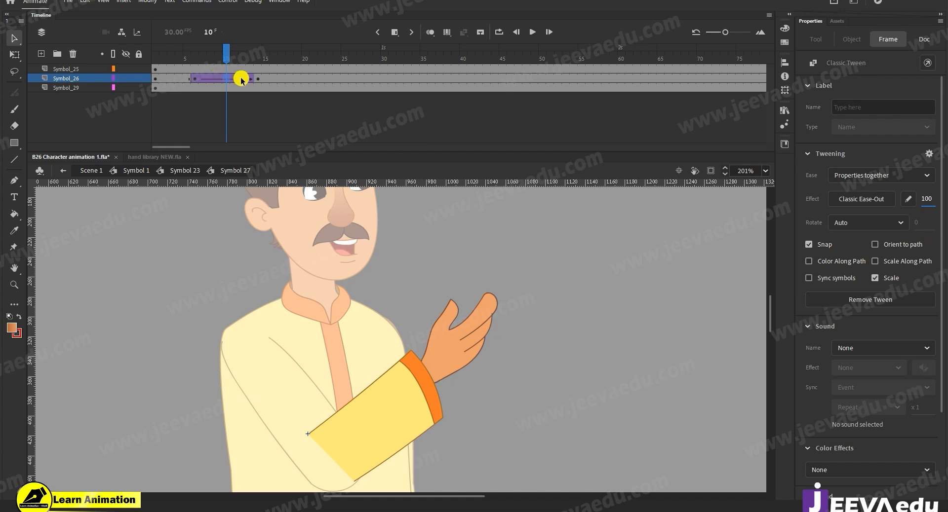
# - At frame 14, open the Symbol 26 hand for editing and clear the selection of its artwork
pyautogui.click(258, 78)
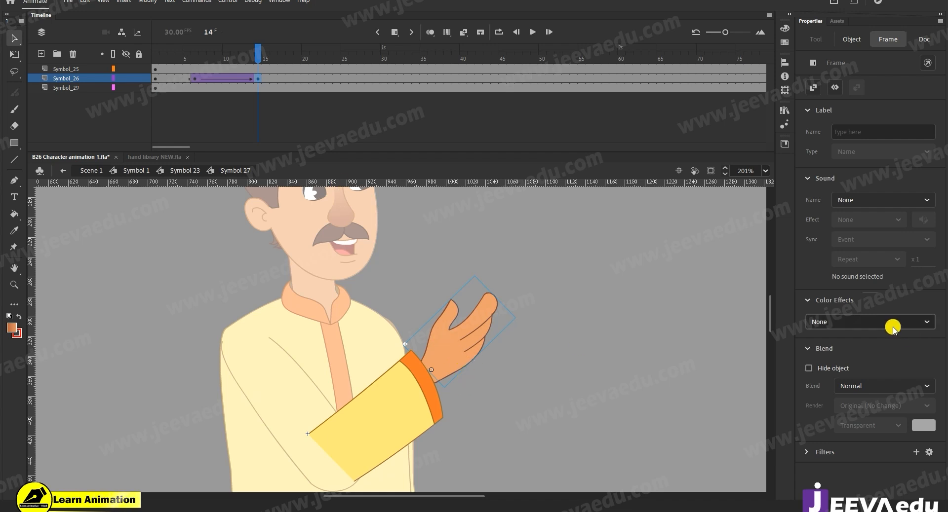
pyautogui.click(468, 350)
pyautogui.doubleClick(468, 350)
pyautogui.click(465, 350)
pyautogui.click(579, 337)
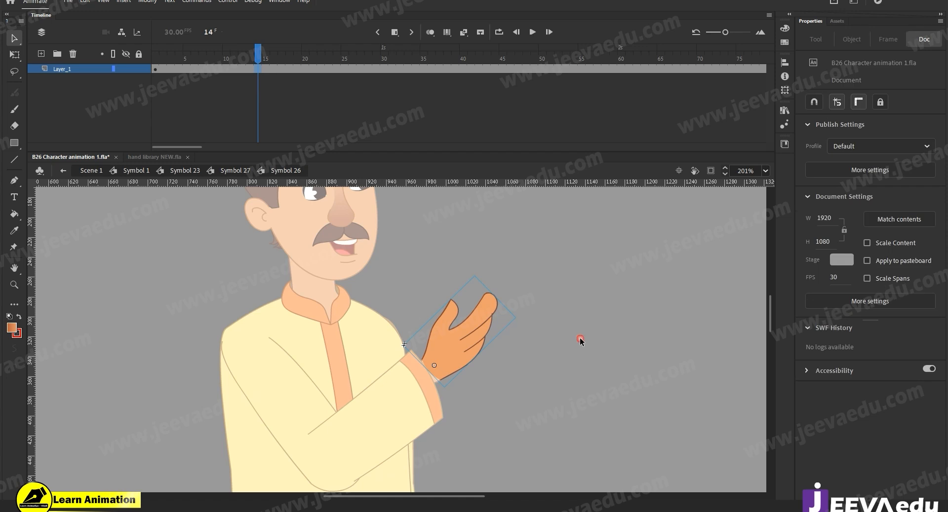
# - Return to Symbol 27 and review the hand's classic tween on the Symbol_26 layer between frames 6 and 14
pyautogui.doubleClick(581, 338)
pyautogui.click(450, 351)
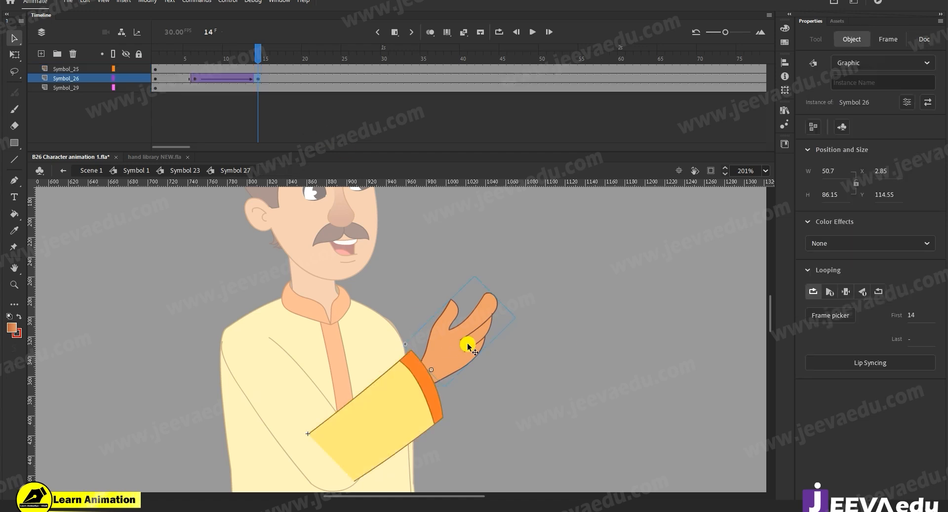
pyautogui.press('q')
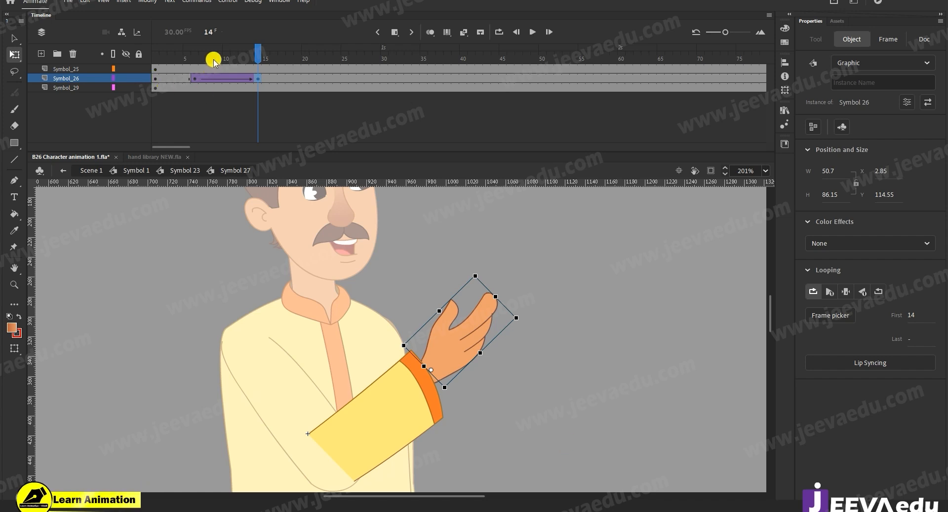
pyautogui.click(218, 78)
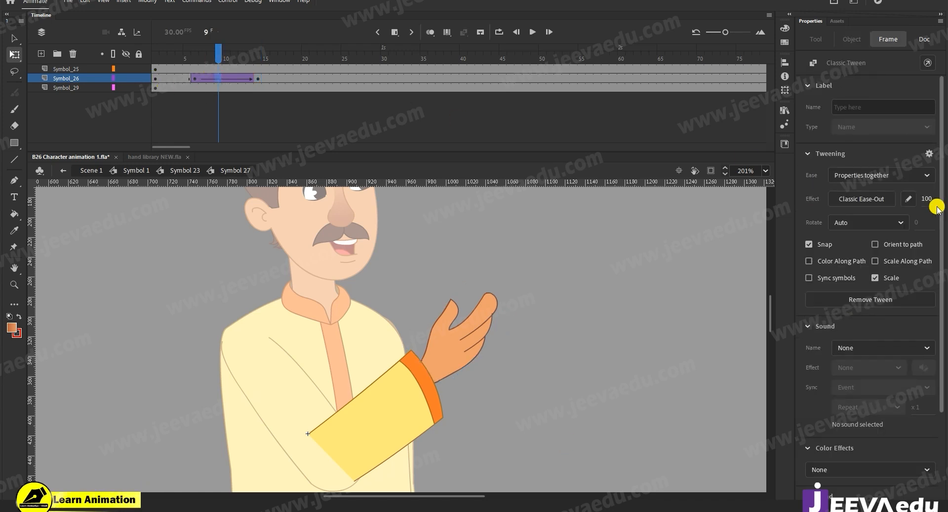
pyautogui.moveTo(217, 52); pyautogui.dragTo(208, 75)
pyautogui.click(205, 73)
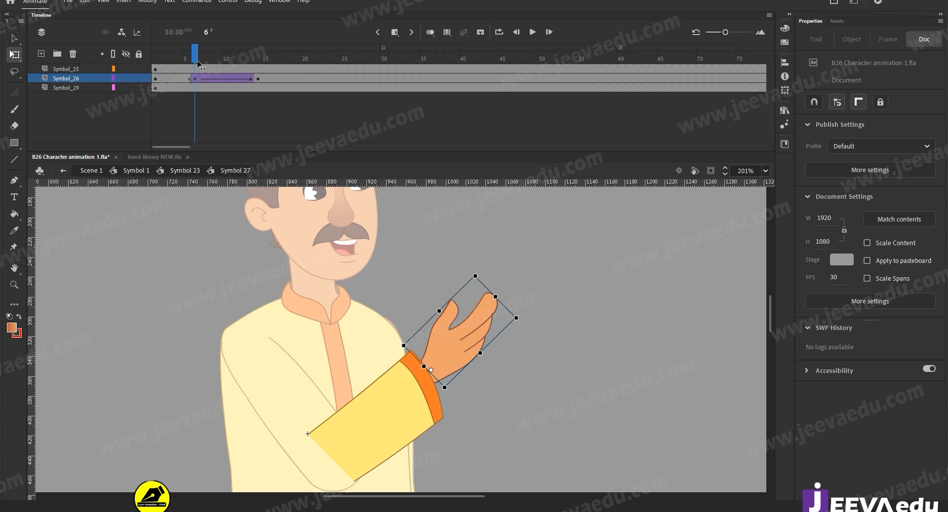
pyautogui.moveTo(203, 61); pyautogui.dragTo(212, 72)
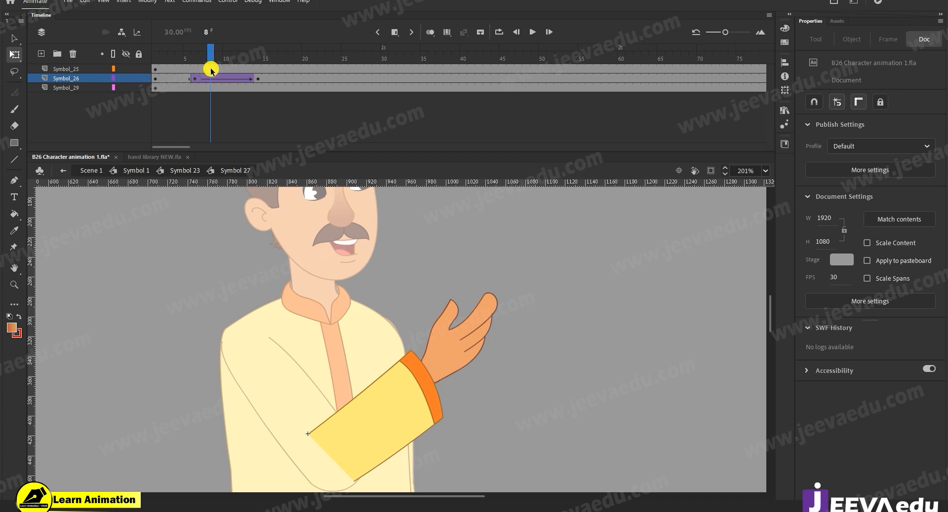
pyautogui.click(258, 79)
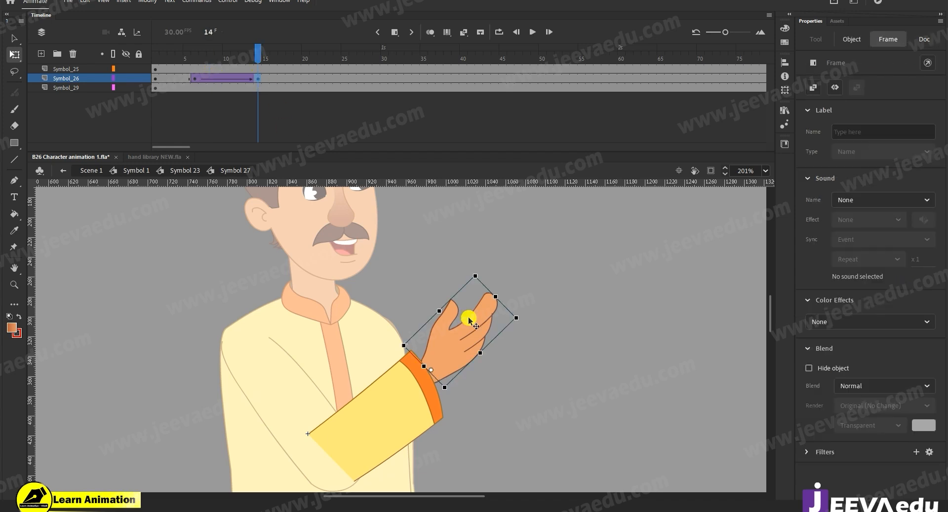
# - Inside Symbol 26, insert a keyframe at frame 8 and open the Frame Picker for the hand instance
pyautogui.doubleClick(464, 353)
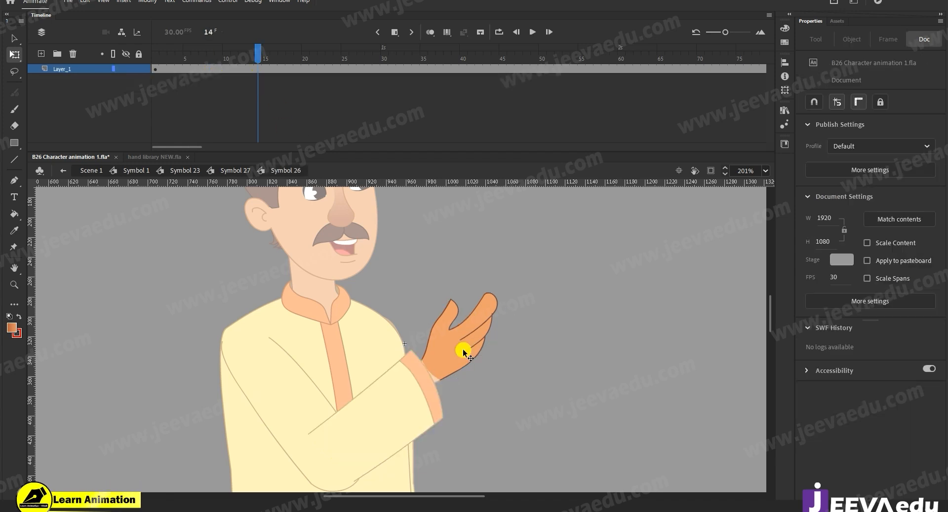
pyautogui.click(211, 69)
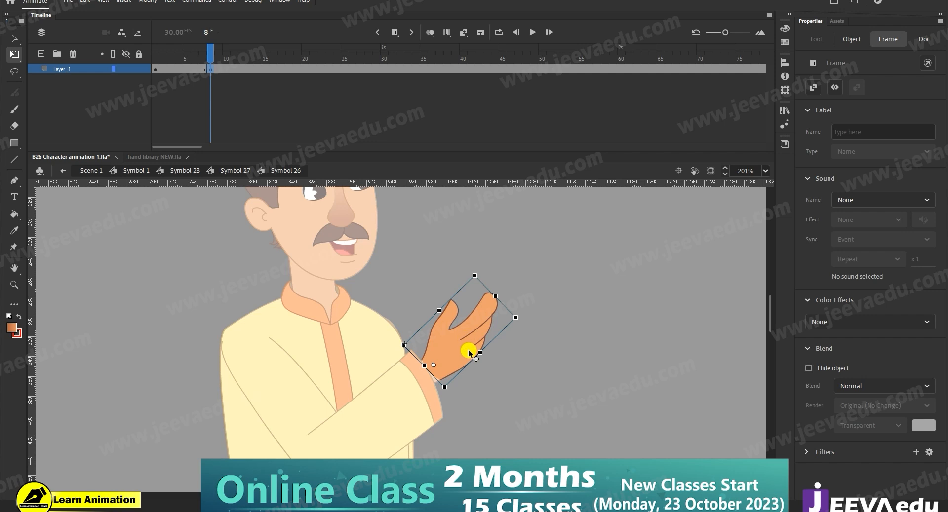
pyautogui.click(471, 329)
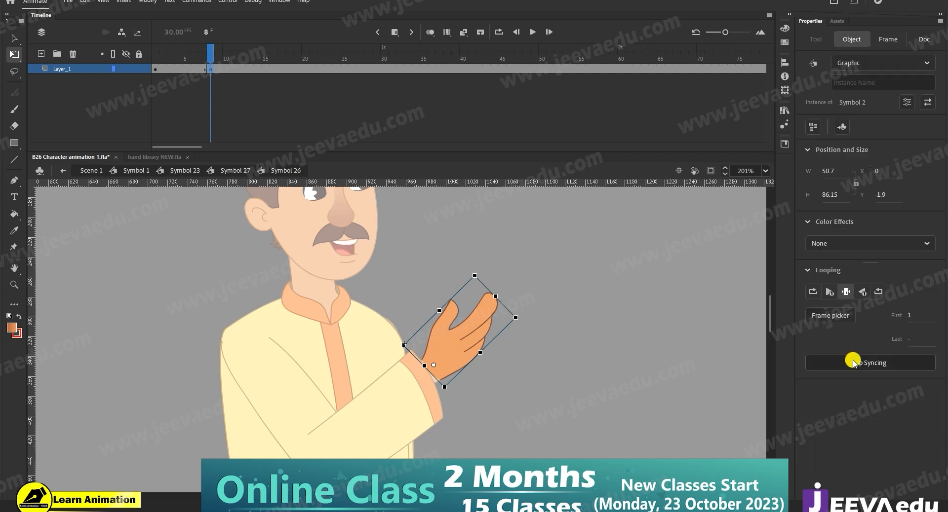
pyautogui.click(831, 316)
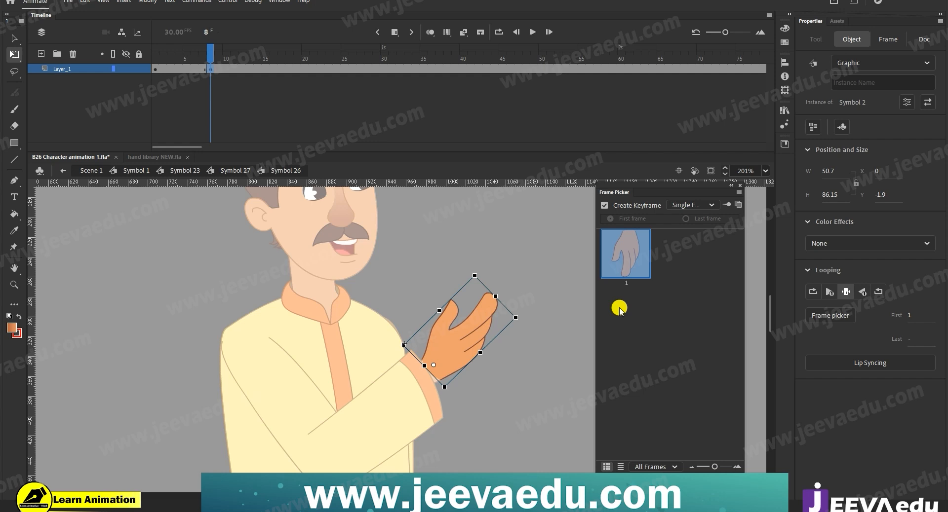
# - Open the hand's nested Symbol 2 for editing at frame 1 and clear the selection of its artwork
pyautogui.doubleClick(460, 354)
pyautogui.click(161, 69)
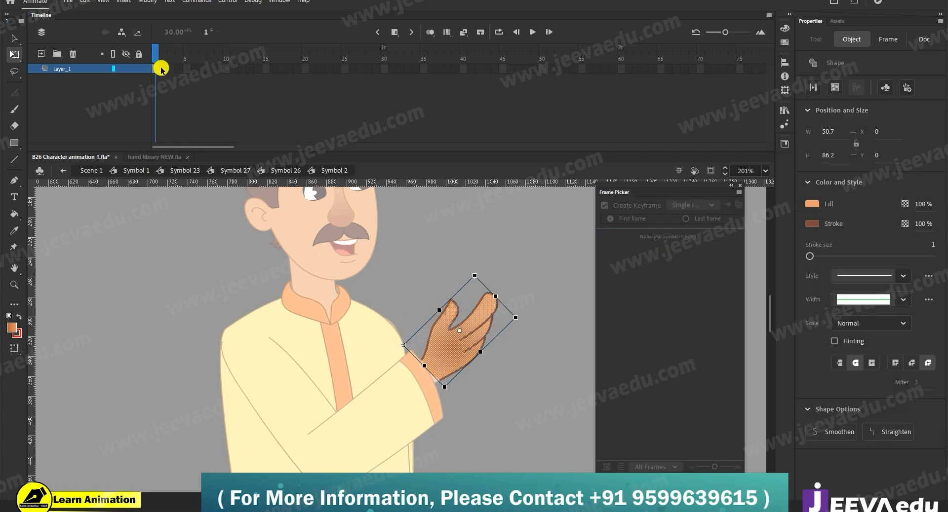
pyautogui.click(490, 399)
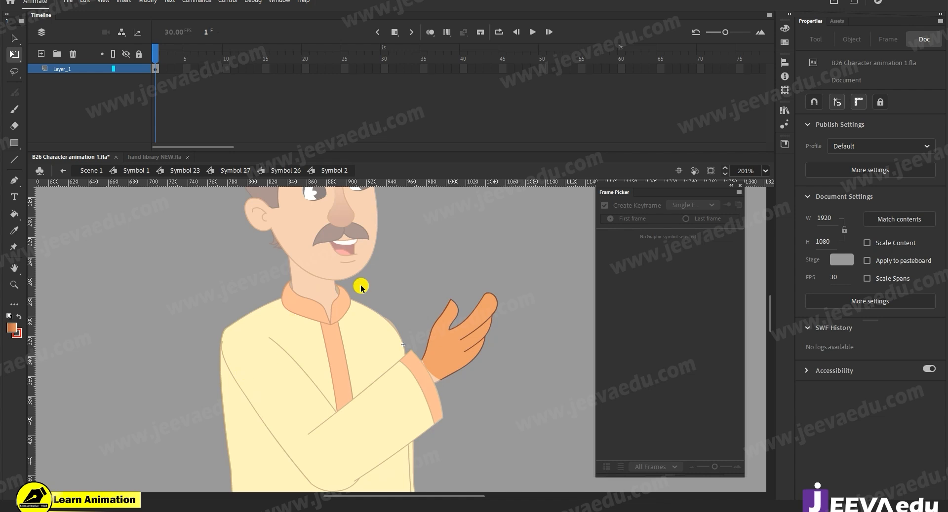
# - Switch to hand library NEW.fla, close the Frame Picker and browse the hand poses from frame 1 to frame 23
pyautogui.click(153, 156)
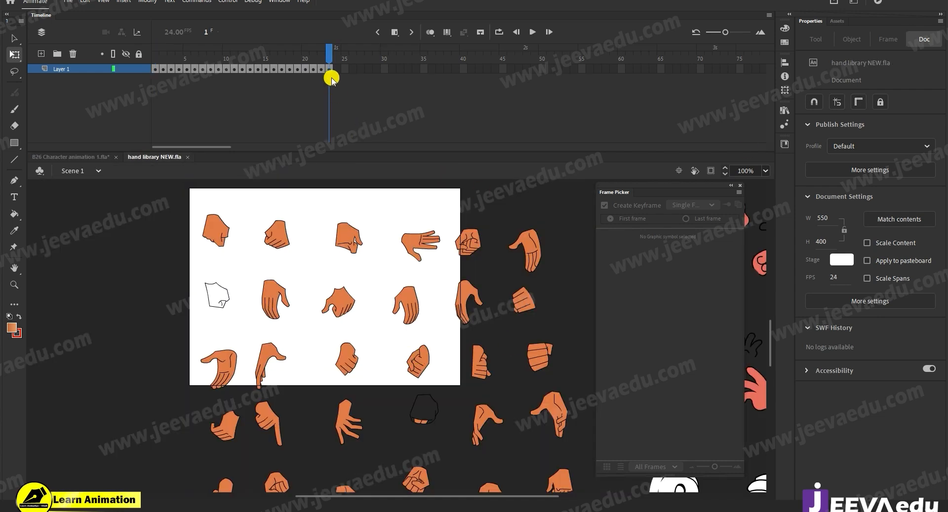
pyautogui.moveTo(320, 62); pyautogui.dragTo(109, 90)
pyautogui.keyDown('alt'); pyautogui.click(395, 321); pyautogui.keyUp('alt')
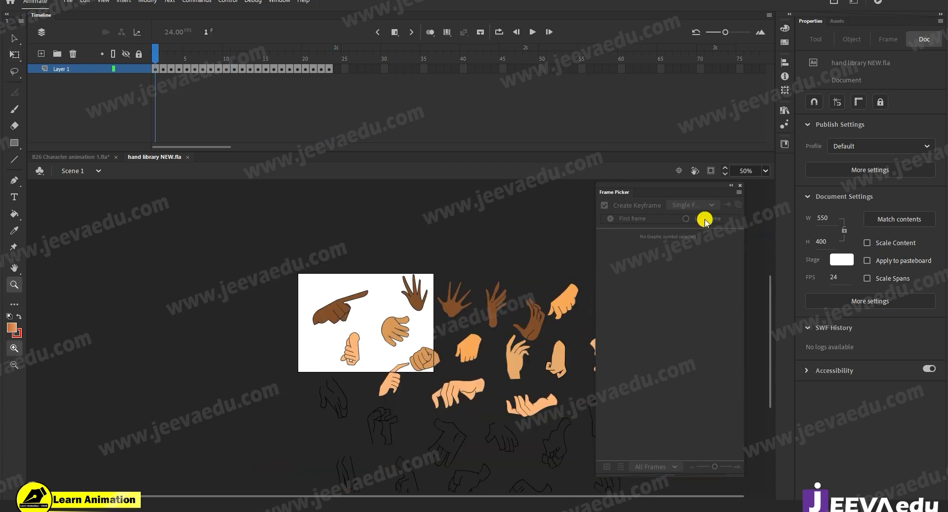
pyautogui.click(739, 185)
pyautogui.moveTo(470, 383); pyautogui.dragTo(434, 332)
pyautogui.moveTo(168, 60); pyautogui.dragTo(190, 63)
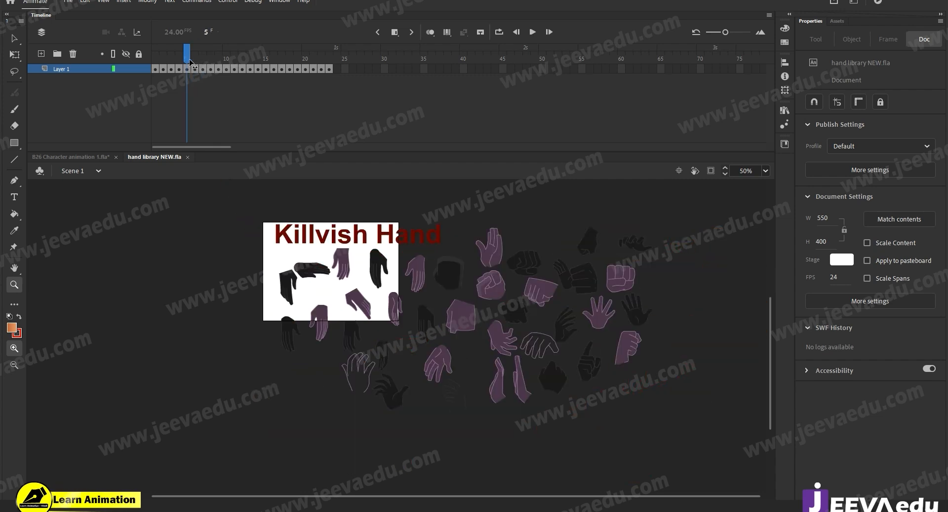
pyautogui.click(436, 282)
pyautogui.moveTo(500, 377); pyautogui.dragTo(480, 345)
pyautogui.moveTo(187, 57); pyautogui.dragTo(352, 72)
# - Copy the orange hand with one extended pointing finger from frame 23 of the hand library
pyautogui.keyDown('alt'); pyautogui.click(303, 388); pyautogui.keyUp('alt')
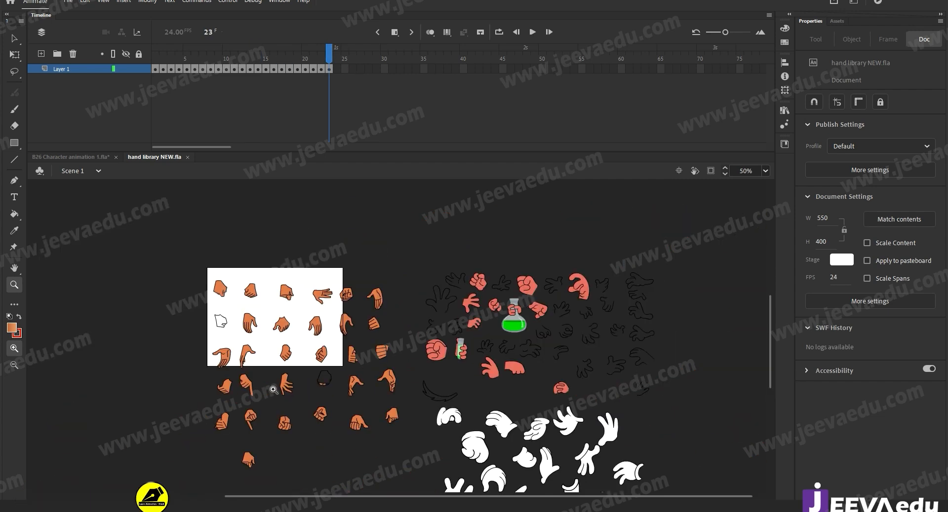
pyautogui.click(336, 334)
pyautogui.keyDown('ctrl'); pyautogui.click(349, 326); pyautogui.keyUp('ctrl')
pyautogui.click(349, 328)
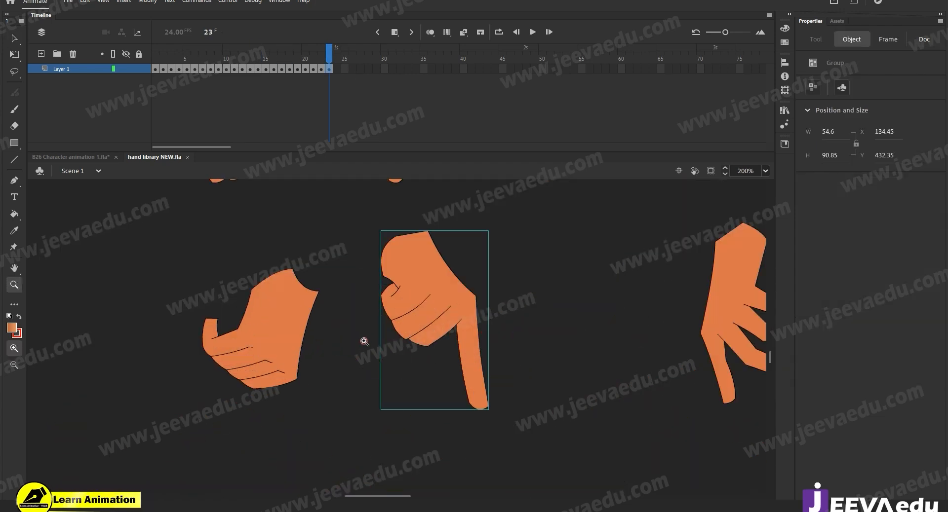
pyautogui.keyDown('alt'); pyautogui.click(461, 319); pyautogui.keyUp('alt')
pyautogui.keyDown('alt'); pyautogui.click(461, 339); pyautogui.keyUp('alt')
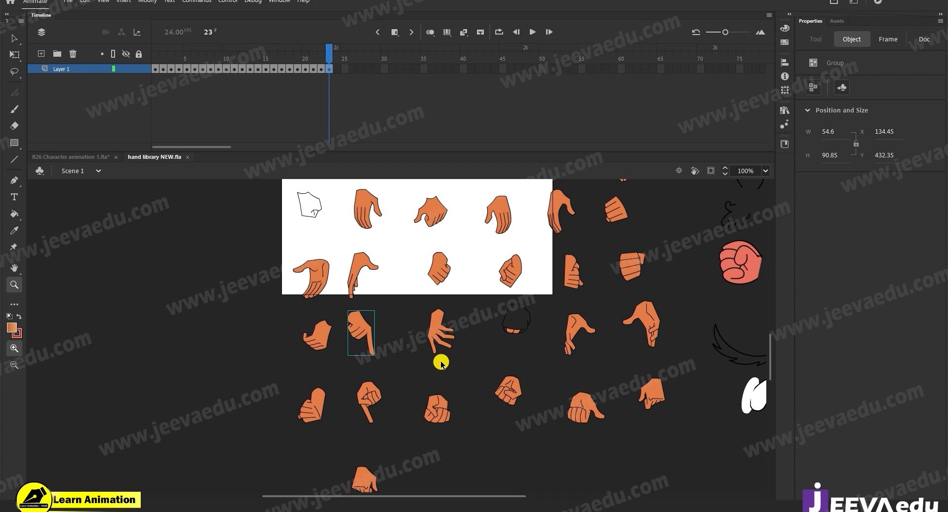
# - Back in B26 Character animation 1.fla, insert a keyframe at frame 2 of Symbol 2 and group the hand artwork there
pyautogui.click(88, 157)
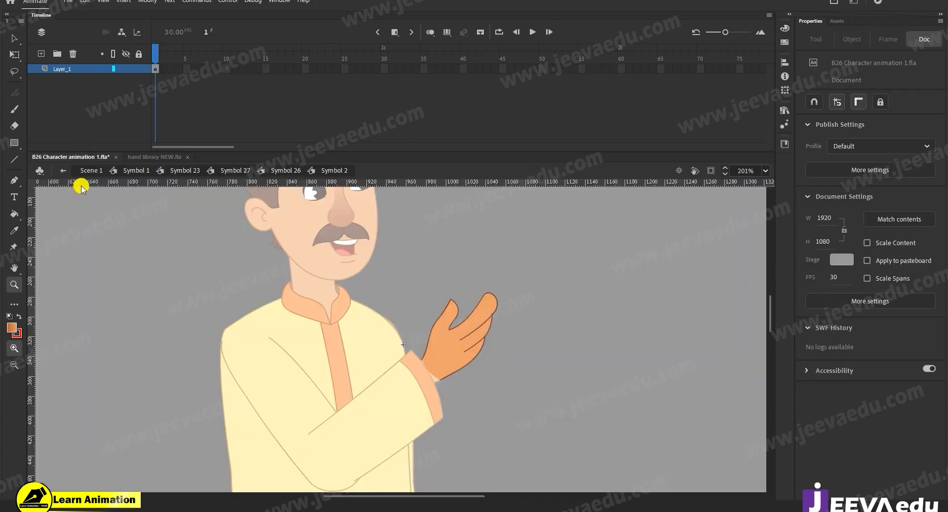
pyautogui.click(465, 341)
pyautogui.press('v')
pyautogui.click(377, 359)
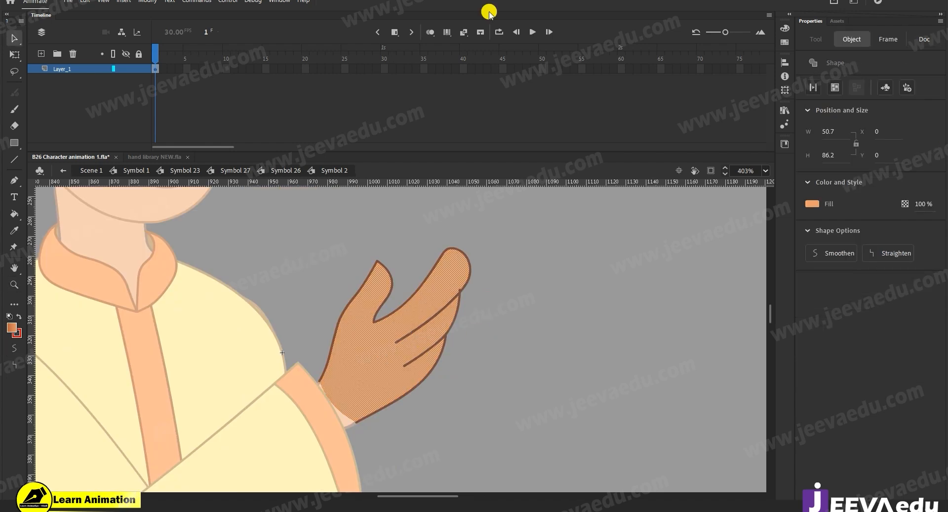
pyautogui.click(154, 68)
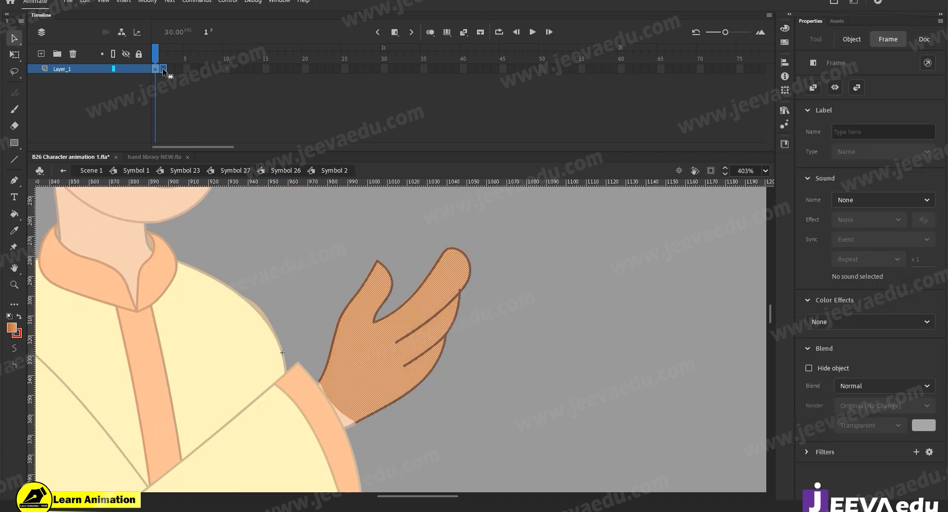
pyautogui.moveTo(163, 69); pyautogui.dragTo(163, 69)
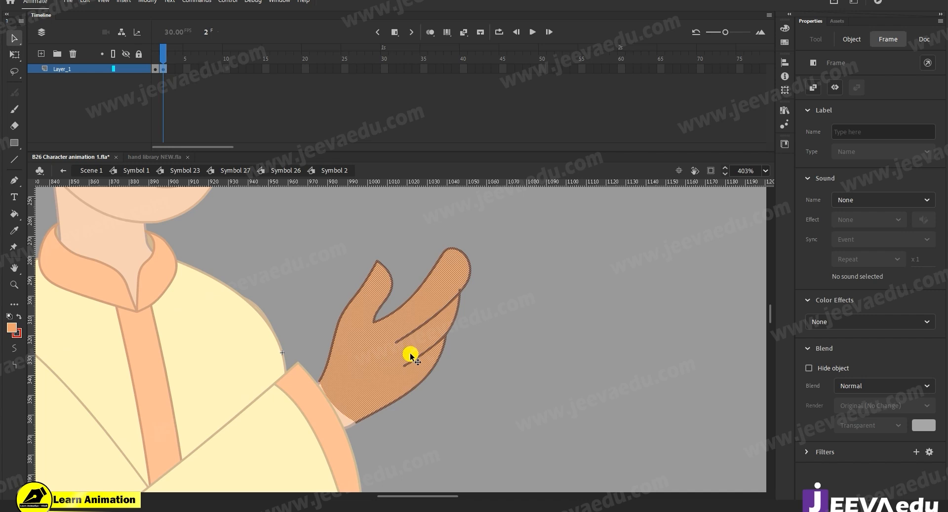
pyautogui.hotkey('ctrl', 'g')
pyautogui.press('z')
pyautogui.hotkey('ctrl', '-')
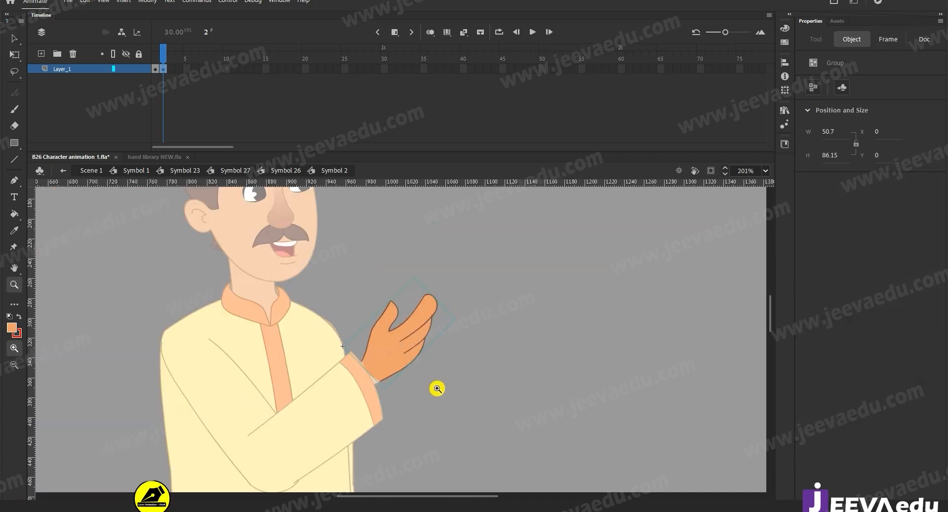
# - Paste the copied pointing hand into frame 2 and move it clear of the original hand, beside it
pyautogui.hotkey('ctrl', 'shift', 'a')
pyautogui.hotkey('ctrl', 'v')
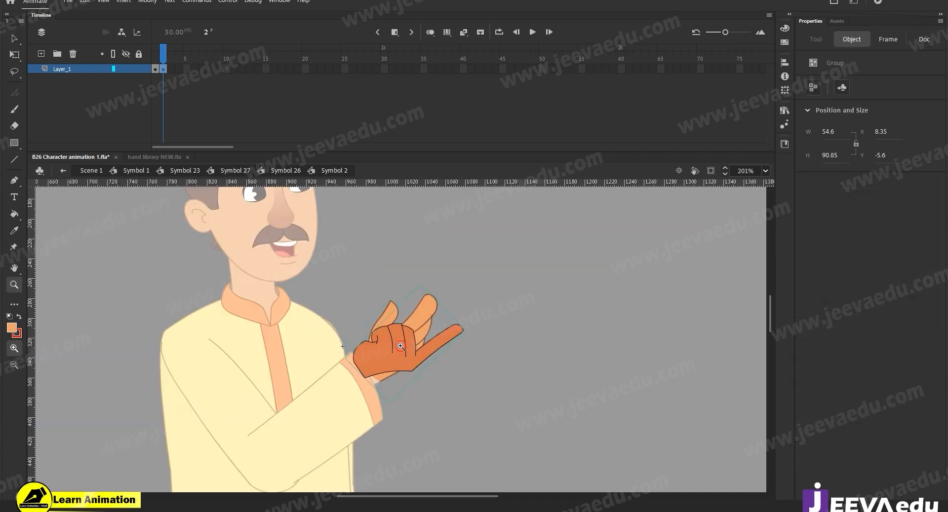
pyautogui.click(401, 346)
pyautogui.press('v')
pyautogui.moveTo(406, 390); pyautogui.dragTo(533, 420)
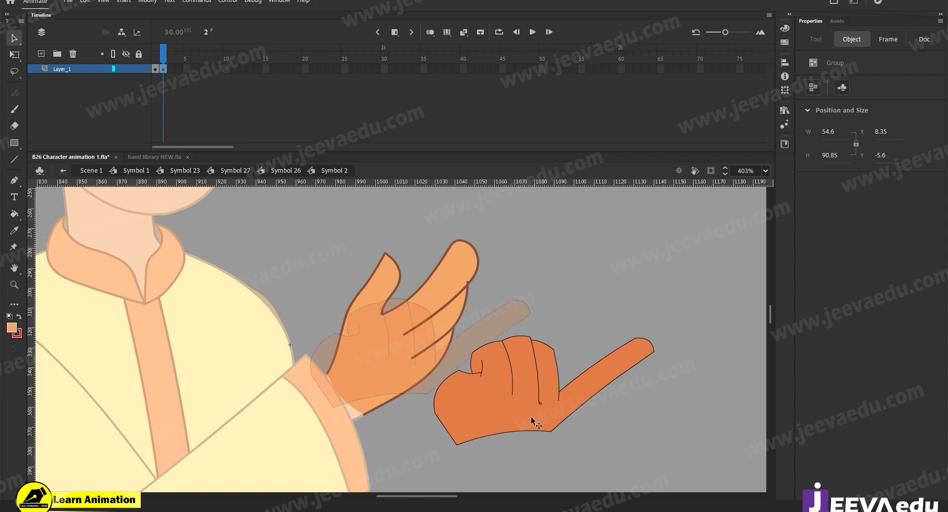
# - Break the pasted pointing hand apart and recolour its fill with the skin colour sampled from the original hand
pyautogui.press('z')
pyautogui.click(482, 349)
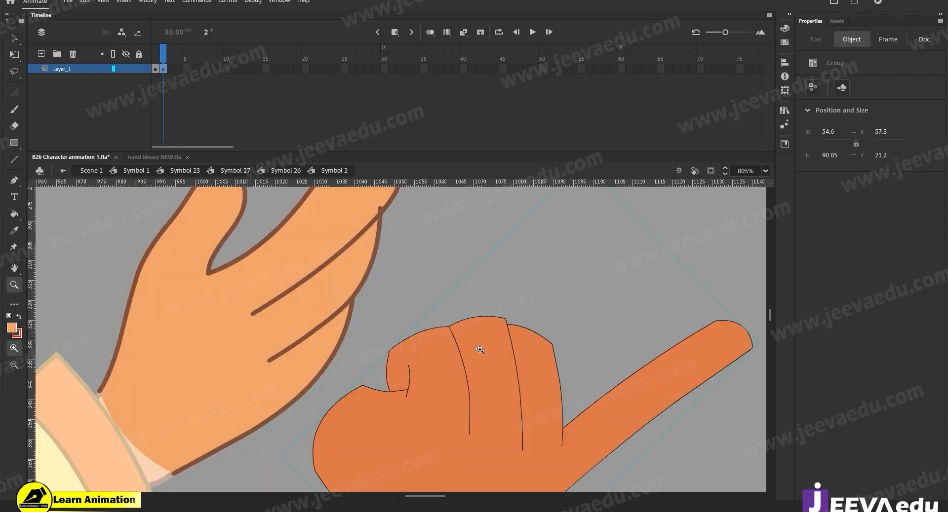
pyautogui.keyDown('alt'); pyautogui.click(460, 402); pyautogui.keyUp('alt')
pyautogui.press('v')
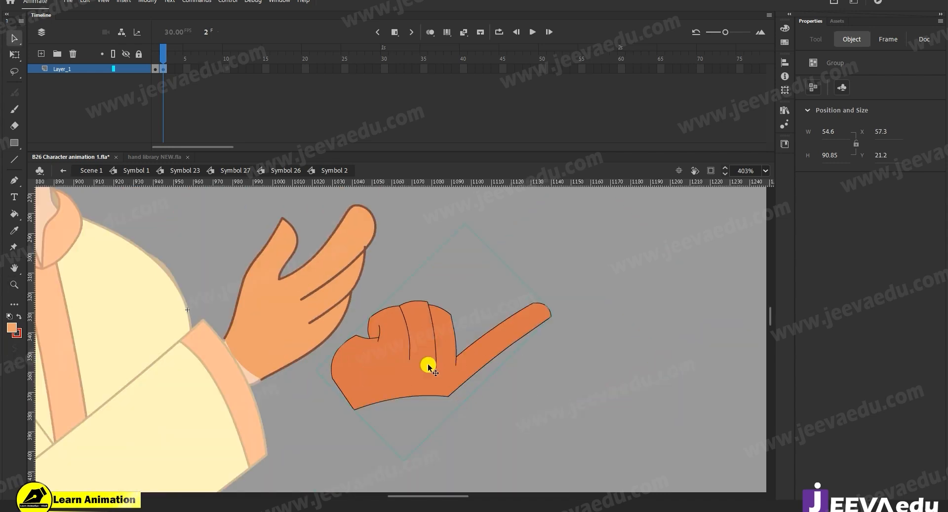
pyautogui.hotkey('ctrl', 'b')
pyautogui.press('z')
pyautogui.click(383, 344)
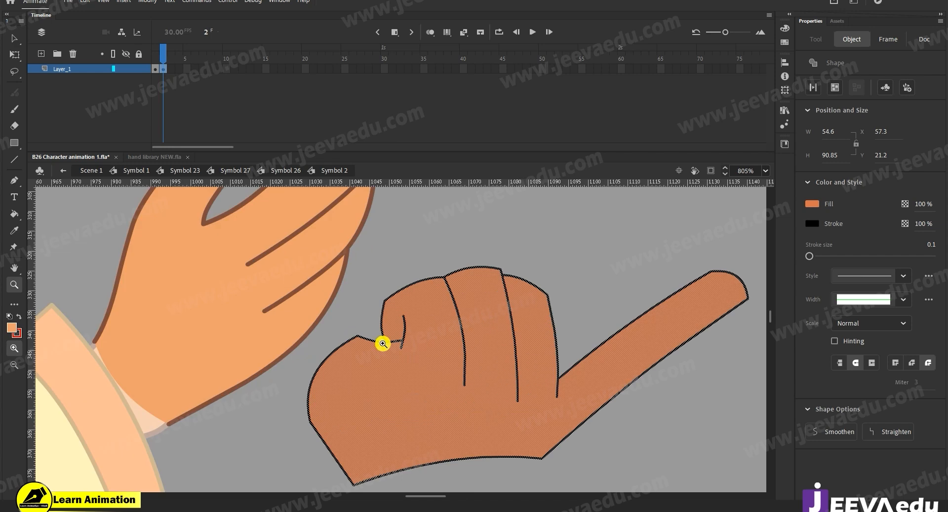
pyautogui.press('i')
pyautogui.click(203, 283)
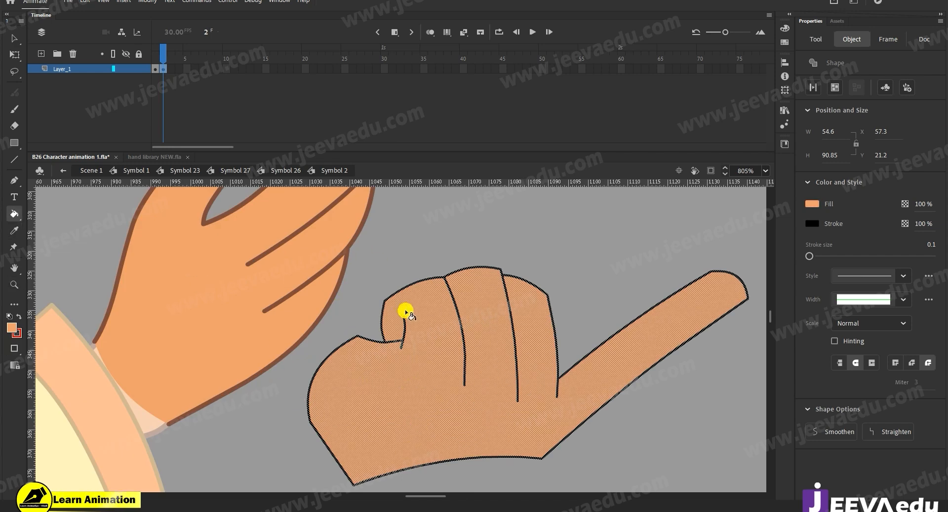
# - Recolour the outlines of the pointing hand with the brown stroke of the open hand
pyautogui.press('v')
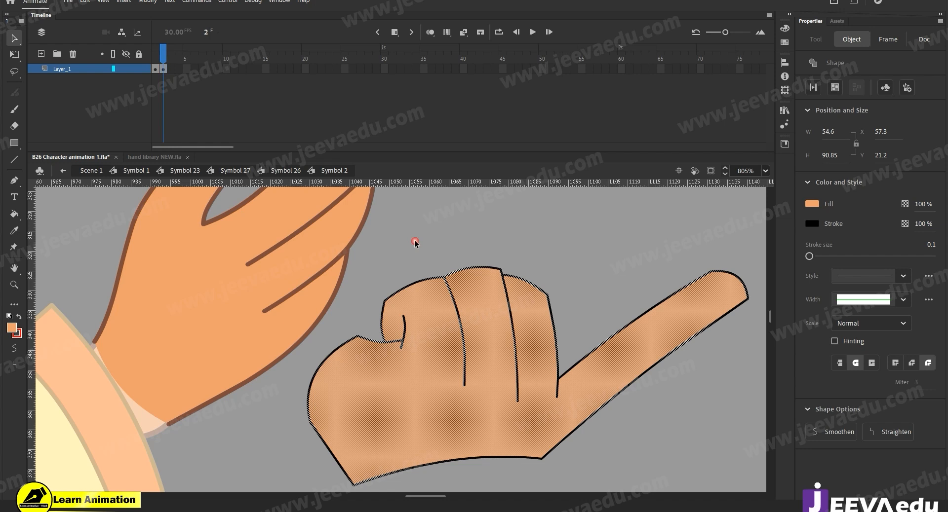
pyautogui.click(415, 242)
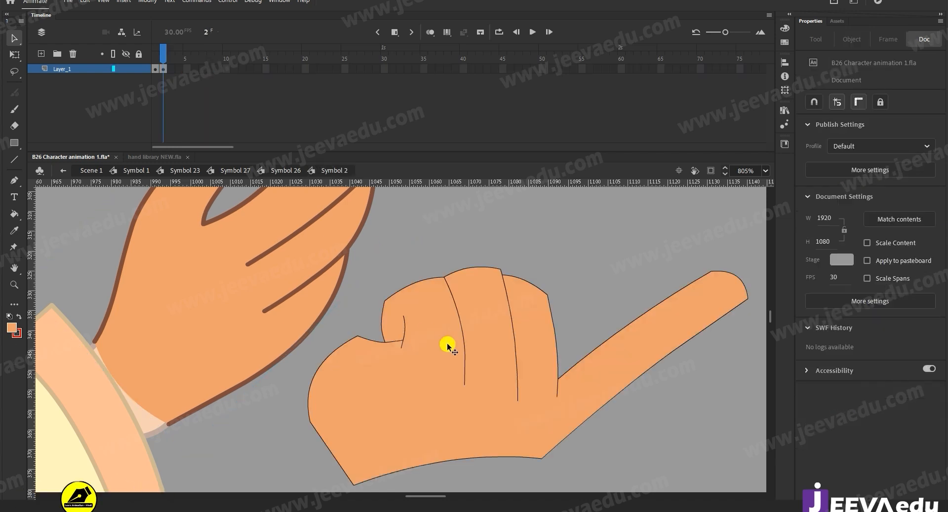
pyautogui.click(420, 337)
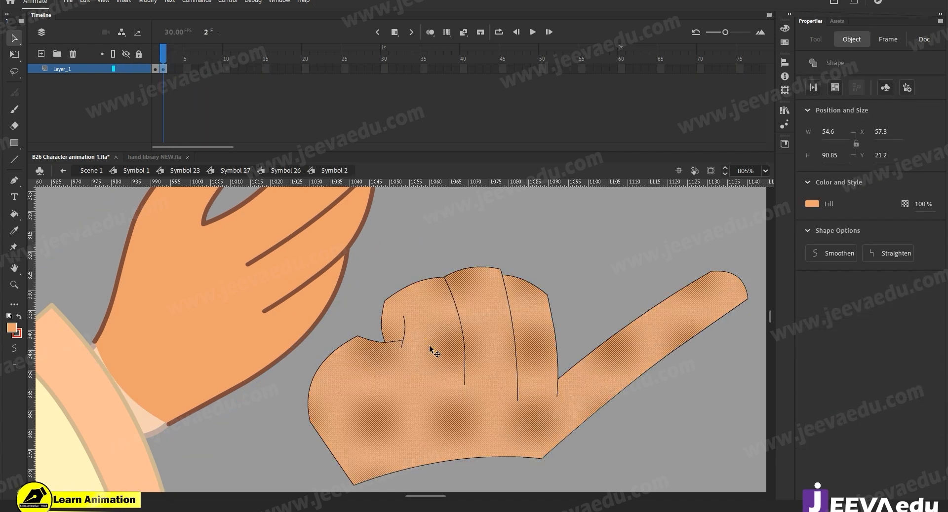
pyautogui.click(402, 275)
pyautogui.doubleClick(412, 287)
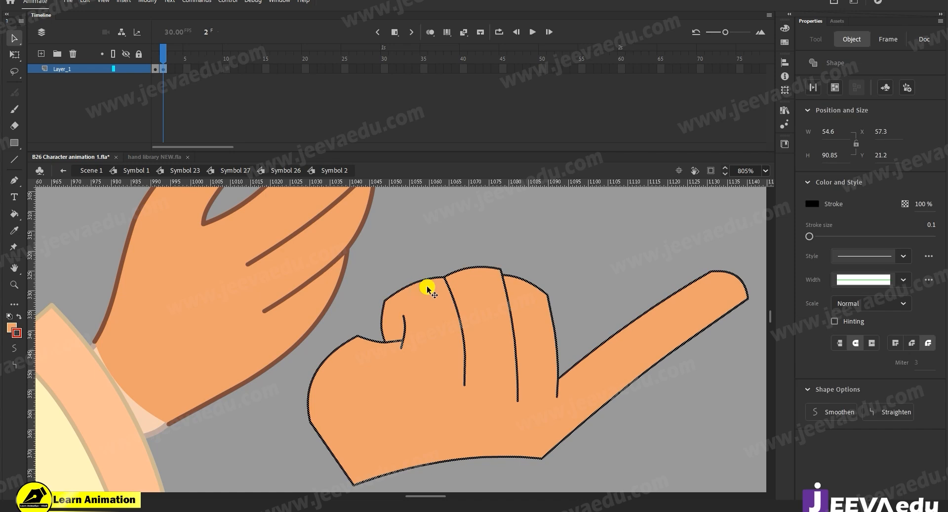
pyautogui.click(14, 337)
pyautogui.click(352, 236)
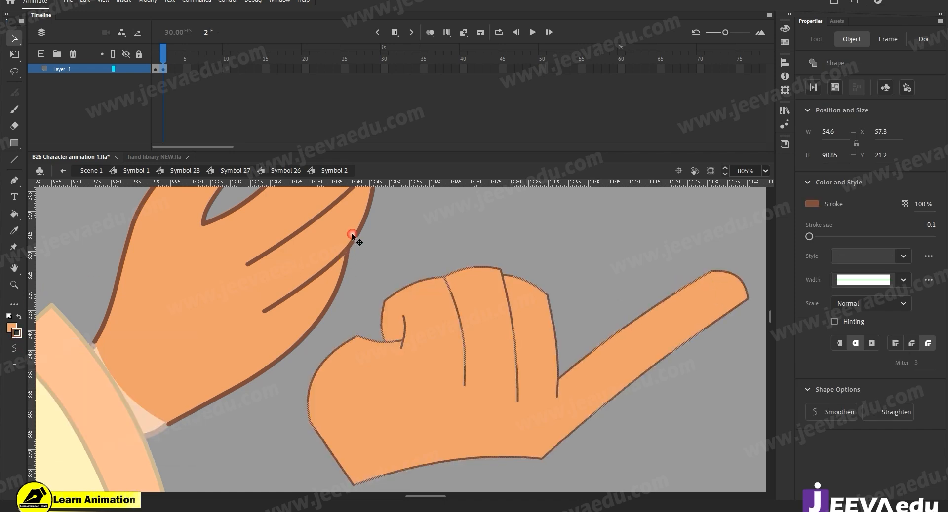
# - Set the stroke size of the pointing hand's outlines to 1
pyautogui.click(933, 229)
pyautogui.write('1')
pyautogui.press('Return')
pyautogui.click(573, 250)
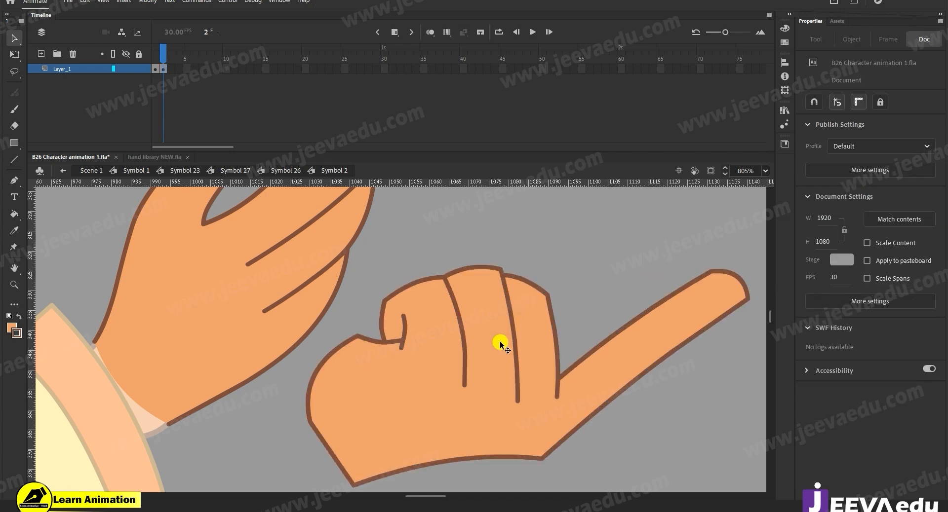
# - Remove the outline along the pointing hand's wrist end and group the whole hand drawing
pyautogui.press('z')
pyautogui.keyDown('alt'); pyautogui.click(413, 381); pyautogui.keyUp('alt')
pyautogui.hotkey('alt', 'v')
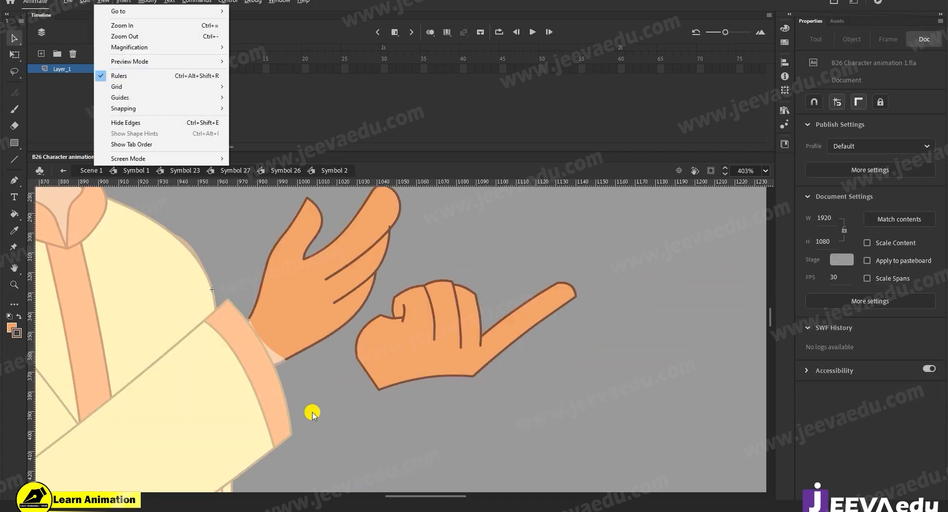
pyautogui.press('Escape')
pyautogui.click(372, 382)
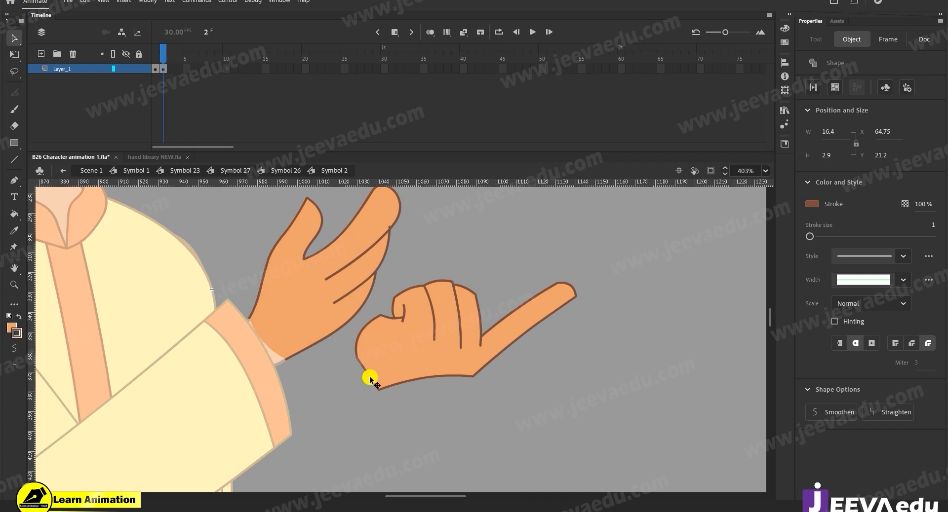
pyautogui.doubleClick(413, 364)
pyautogui.hotkey('ctrl', 'g')
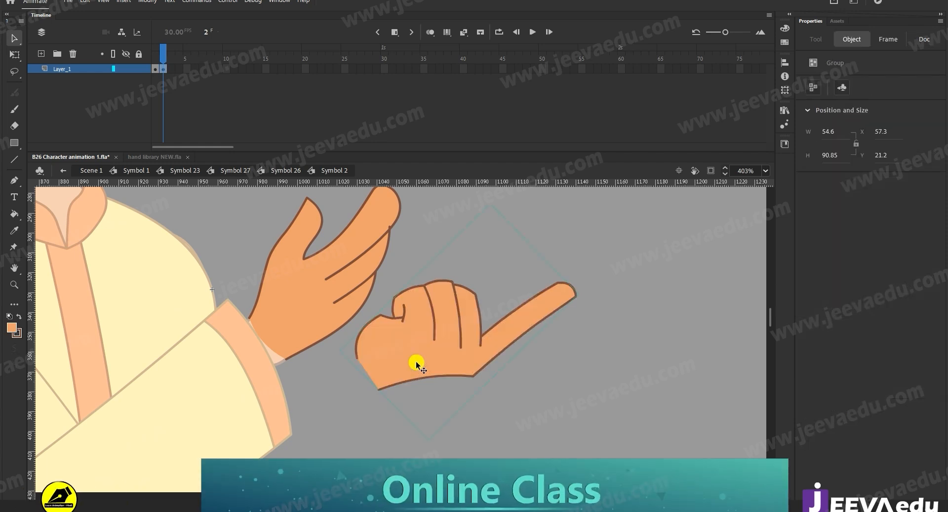
# - Flip the grouped pointing hand horizontally
pyautogui.moveTo(413, 369); pyautogui.dragTo(425, 385)
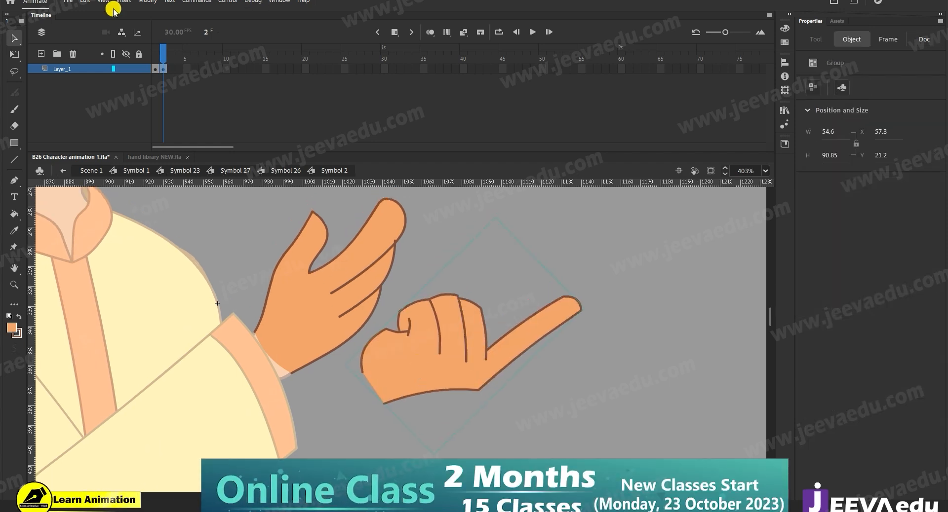
pyautogui.click(146, 1)
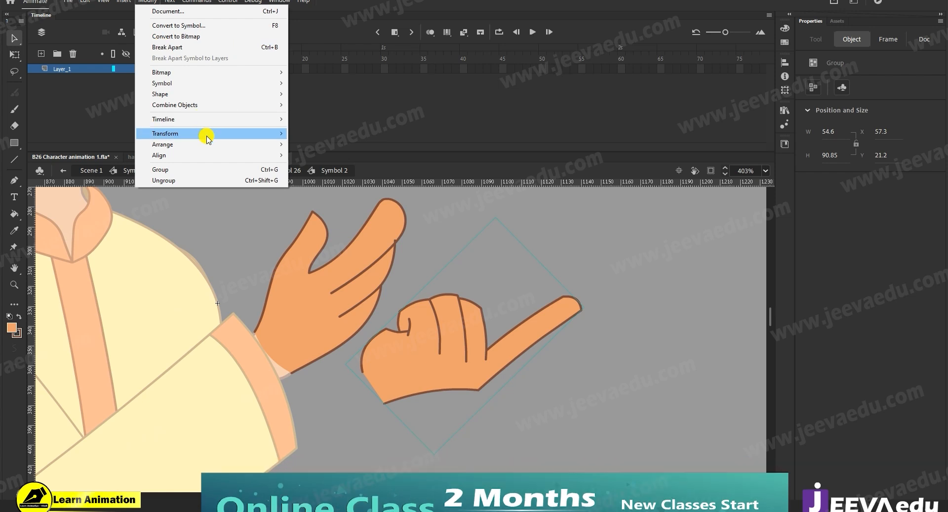
pyautogui.moveTo(208, 142)
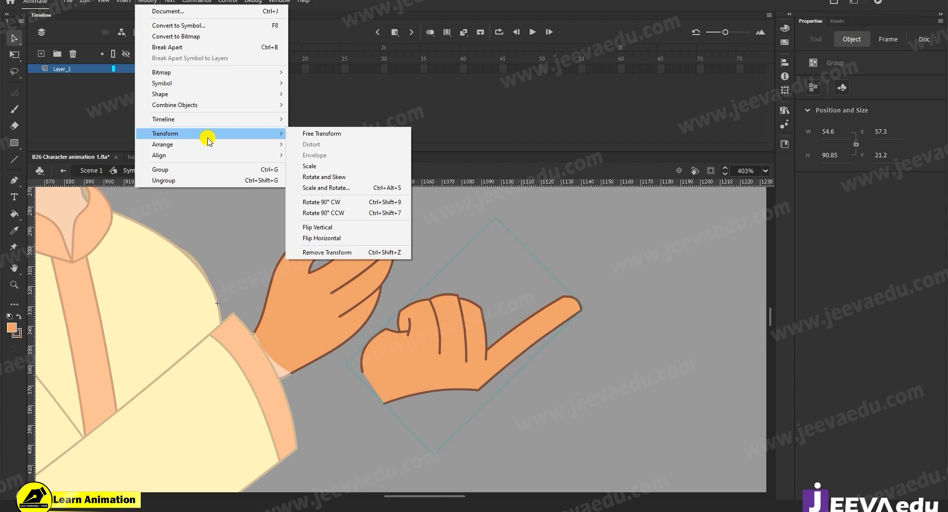
pyautogui.click(356, 239)
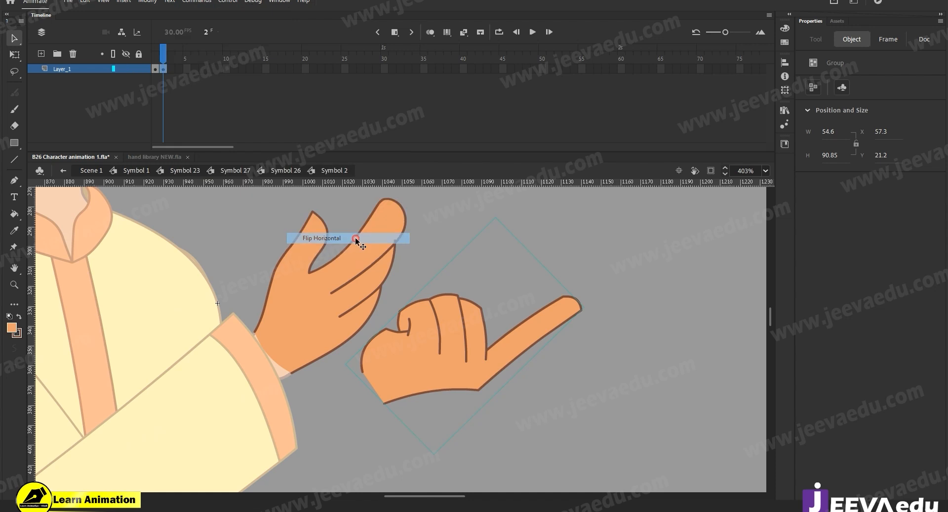
# - Move the flipped hand onto the open hand so its wrist sits at the sleeve opening
pyautogui.press('z')
pyautogui.keyDown('alt'); pyautogui.click(394, 361); pyautogui.keyUp('alt')
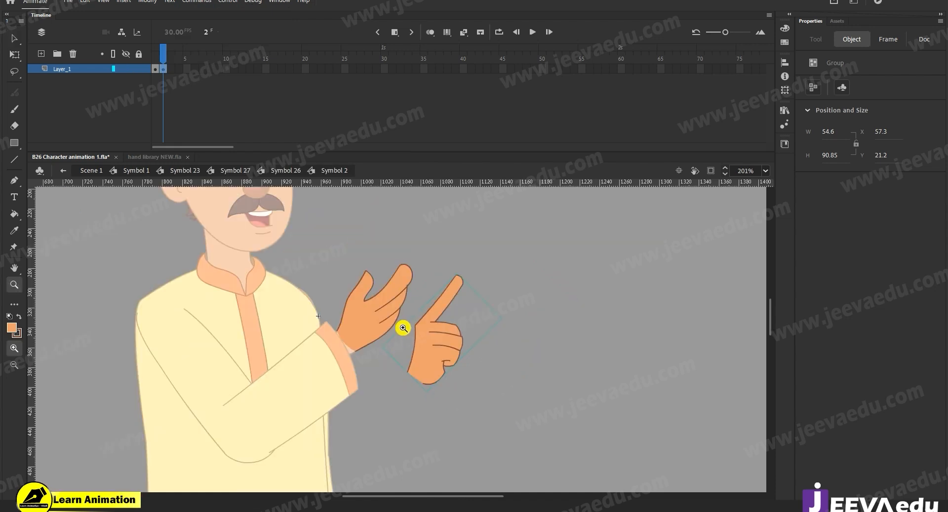
pyautogui.press('v')
pyautogui.moveTo(434, 370); pyautogui.dragTo(395, 366)
pyautogui.press('z')
pyautogui.click(369, 334)
pyautogui.press('v')
pyautogui.click(389, 362)
pyautogui.click(396, 371)
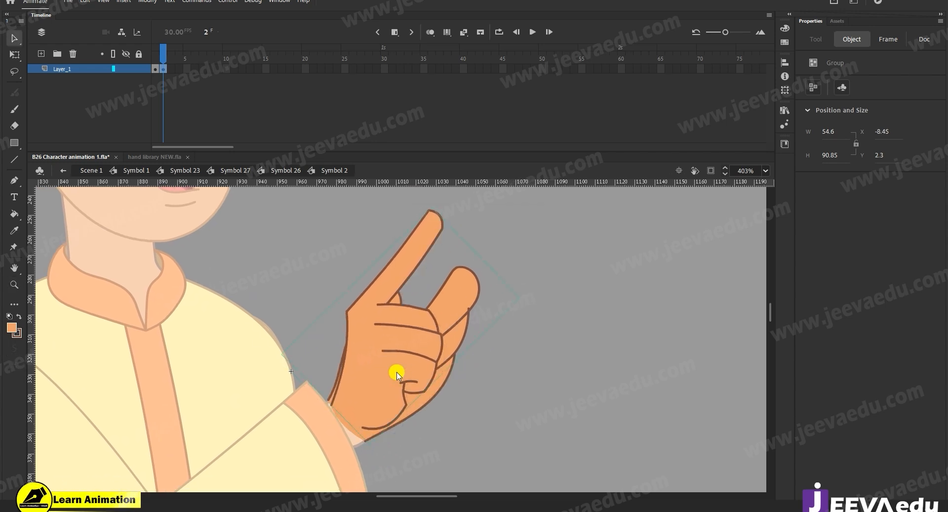
# - Scale the pointing hand group to 102% twice and reposition it over the open hand's wrist
pyautogui.hotkey('ctrl', 'alt', 's')
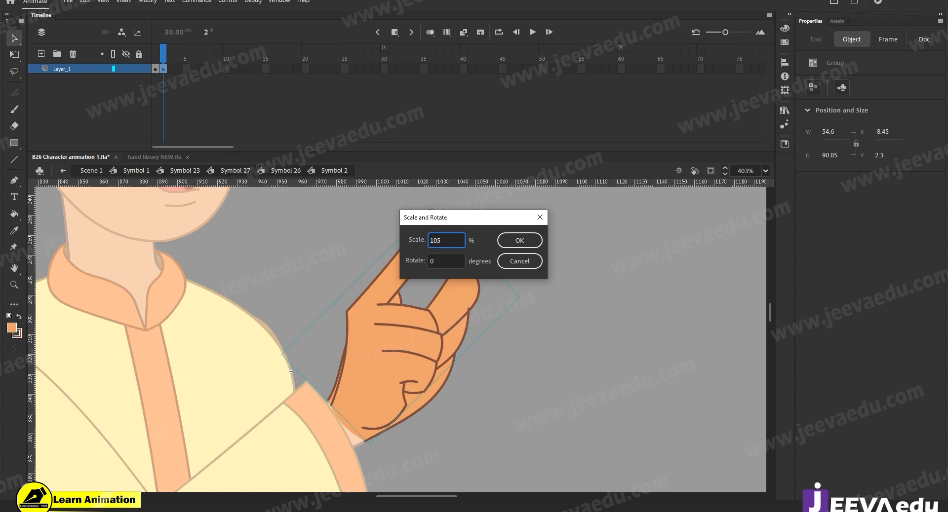
pyautogui.write('102')
pyautogui.press('Return')
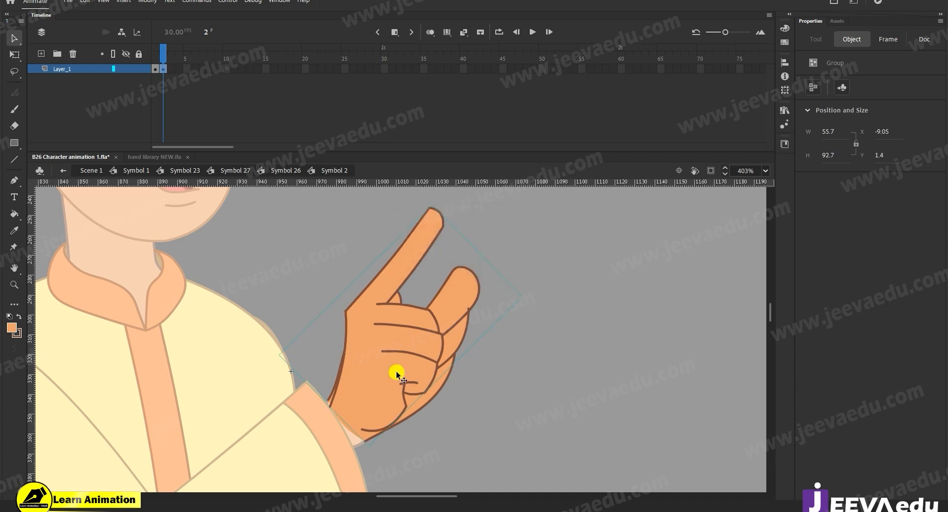
pyautogui.hotkey('ctrl', 'alt', 's')
pyautogui.moveTo(396, 371); pyautogui.dragTo(405, 388)
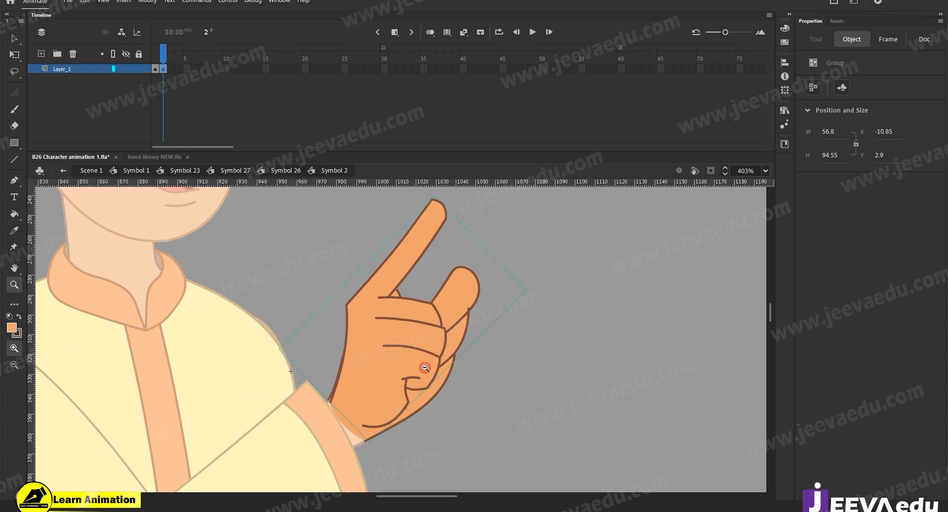
pyautogui.keyDown('ctrl'); pyautogui.keyDown('alt'); pyautogui.click(423, 365); pyautogui.keyUp('alt'); pyautogui.keyUp('ctrl')
pyautogui.keyDown('ctrl'); pyautogui.click(397, 343); pyautogui.keyUp('ctrl')
pyautogui.moveTo(394, 351); pyautogui.dragTo(419, 374)
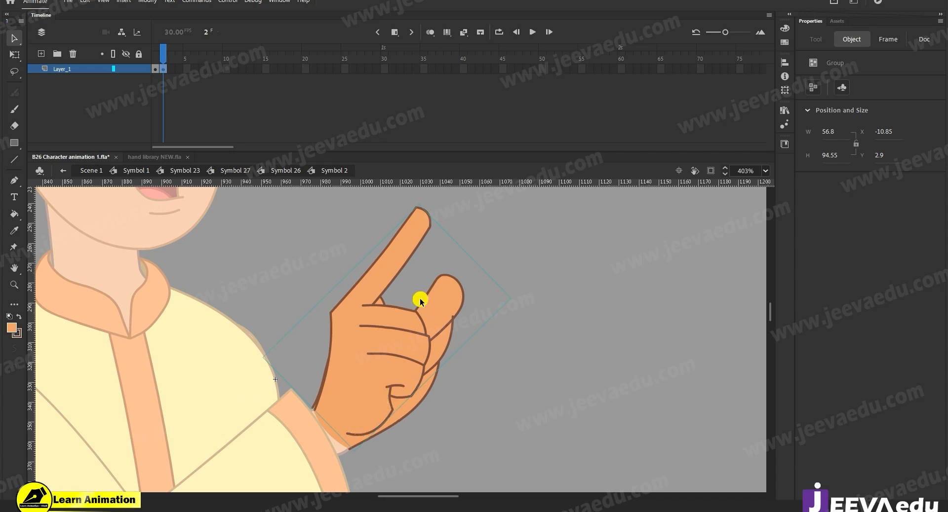
# - Stretch the pointing hand group with Free Transform to a width of about 65
pyautogui.press('q')
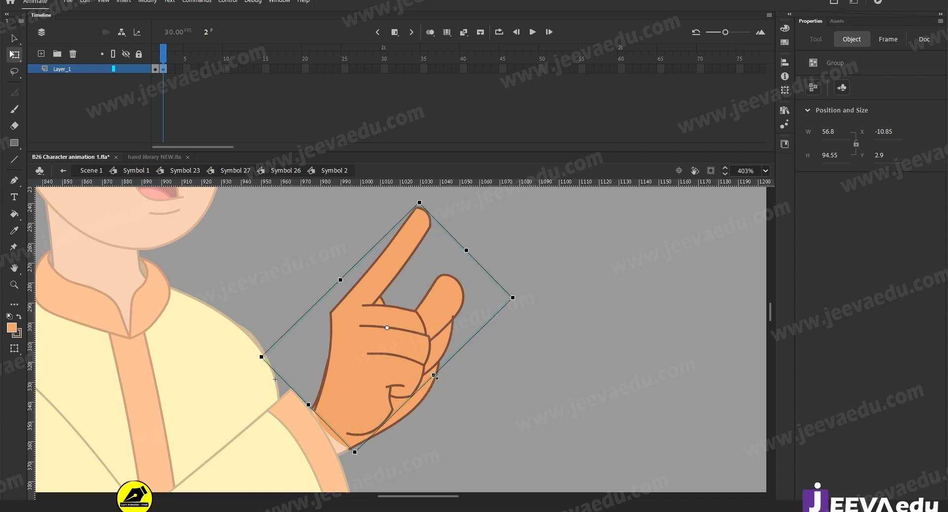
pyautogui.moveTo(433, 375); pyautogui.dragTo(440, 383)
pyautogui.press('v')
# - Open the hand group for editing and extend both wrist outline ends to match the open hand's wrist at the sleeve
pyautogui.hotkey('ctrl', '=')
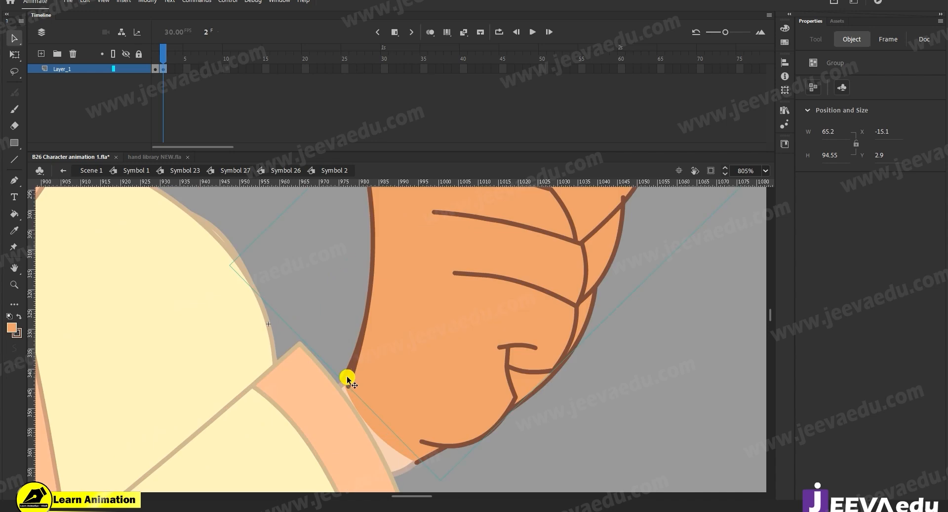
pyautogui.doubleClick(365, 374)
pyautogui.click(339, 360)
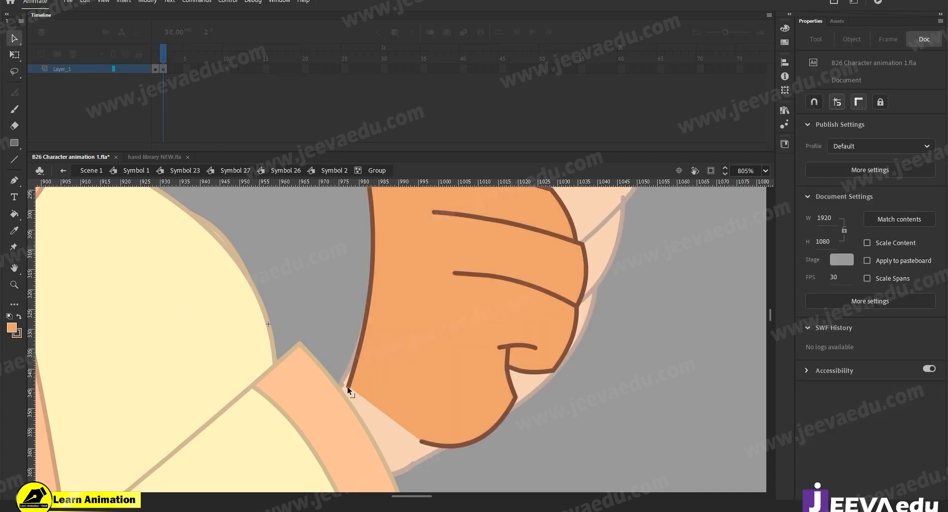
pyautogui.moveTo(341, 381); pyautogui.dragTo(342, 382)
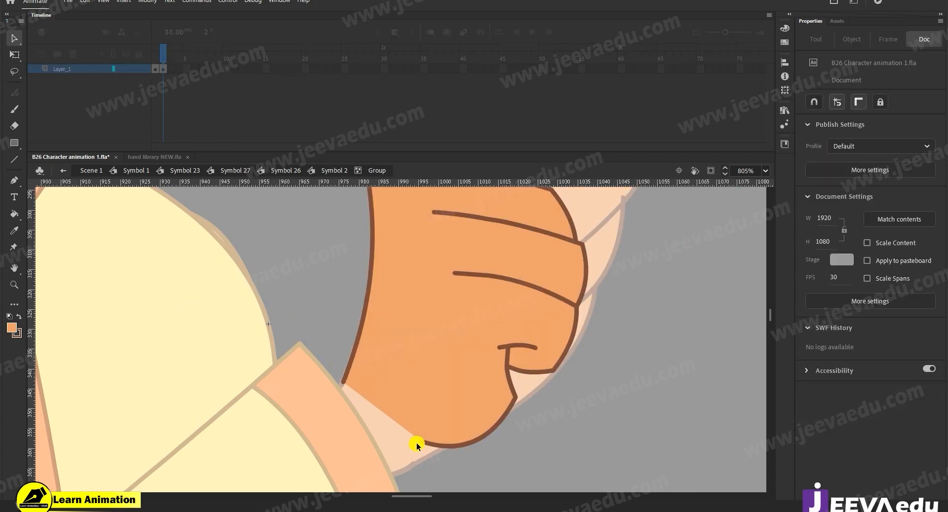
pyautogui.moveTo(422, 442); pyautogui.dragTo(415, 462)
# - Reshape the palm outline below the thumb into a rounder curve
pyautogui.moveTo(506, 419); pyautogui.dragTo(498, 418)
pyautogui.hotkey('ctrl', '=')
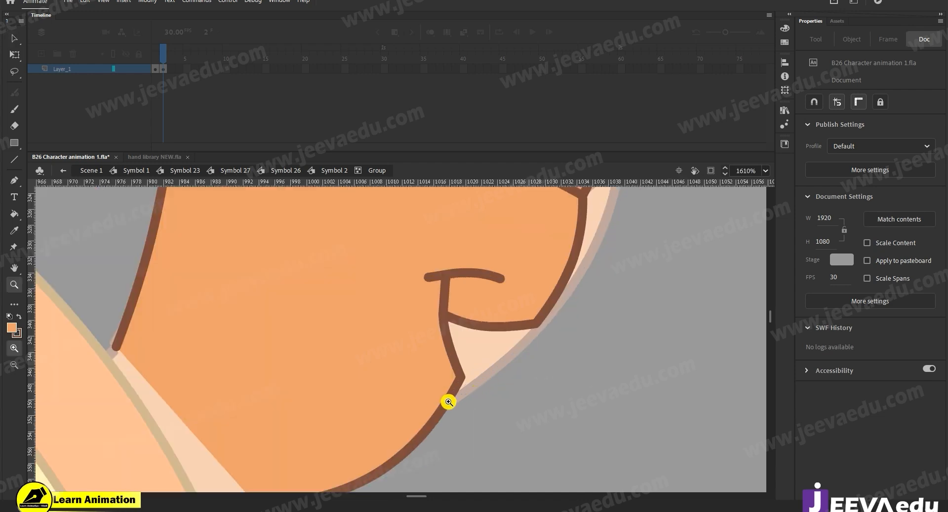
pyautogui.moveTo(439, 426); pyautogui.dragTo(446, 438)
pyautogui.hotkey('ctrl', 'z')
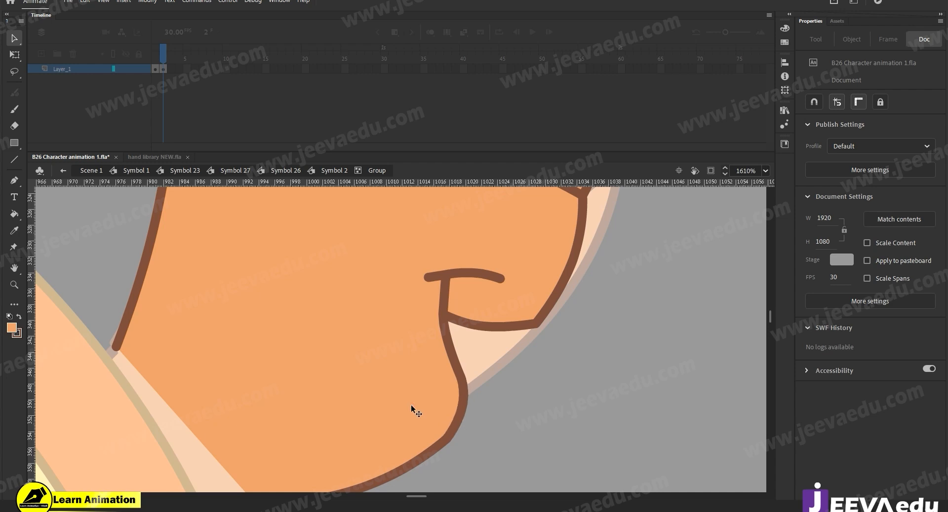
# - Bend the outline along the back of the hand, between the index finger's base and the wrist, into a smoother curve
pyautogui.press('z')
pyautogui.keyDown('alt'); pyautogui.click(395, 359); pyautogui.keyUp('alt')
pyautogui.keyDown('alt'); pyautogui.click(395, 360); pyautogui.keyUp('alt')
pyautogui.moveTo(402, 356); pyautogui.dragTo(426, 429)
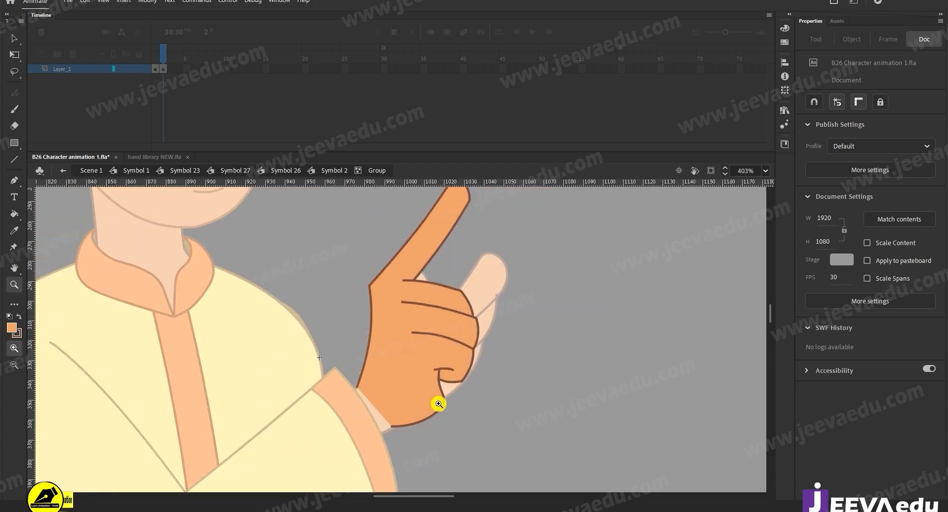
pyautogui.press('v')
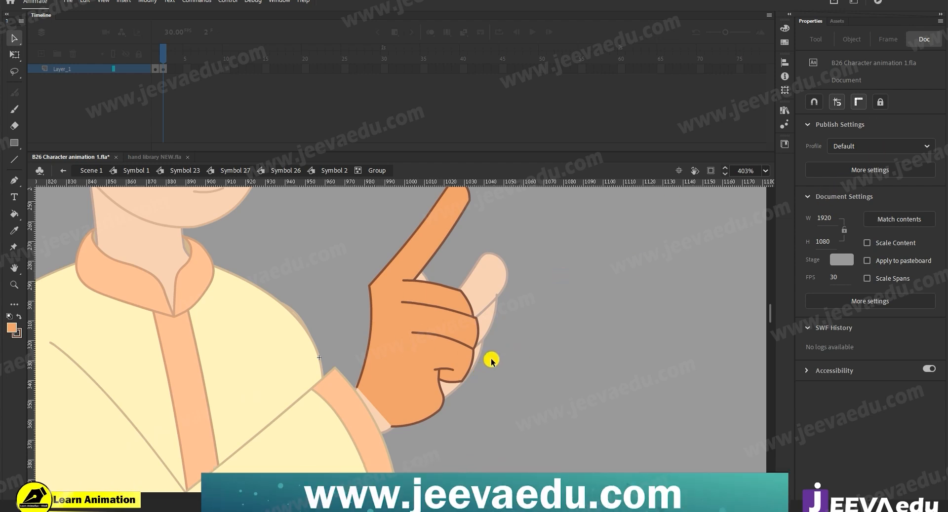
pyautogui.press('z')
pyautogui.click(393, 330)
pyautogui.click(385, 320)
pyautogui.press('v')
pyautogui.moveTo(385, 319); pyautogui.dragTo(368, 341)
pyautogui.moveTo(368, 280); pyautogui.dragTo(370, 301)
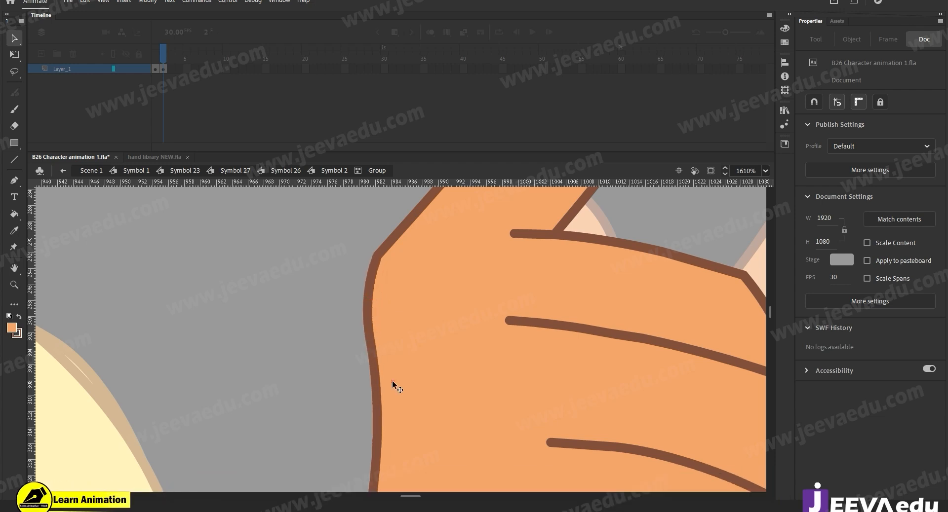
# - Reshape the outline at the index fingertip on the side away from the face into a rounded curve
pyautogui.press('z')
pyautogui.keyDown('alt'); pyautogui.click(410, 393); pyautogui.keyUp('alt')
pyautogui.keyDown('alt'); pyautogui.click(420, 390); pyautogui.keyUp('alt')
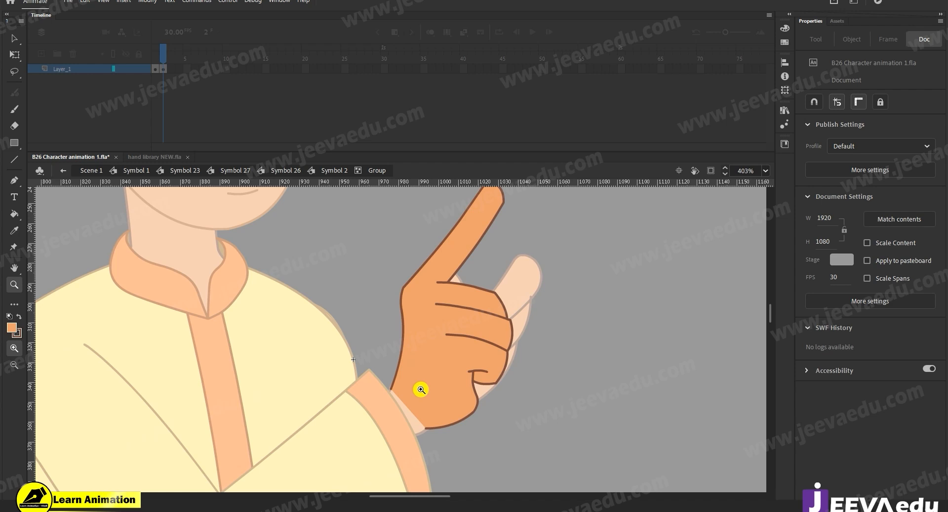
pyautogui.click(441, 337)
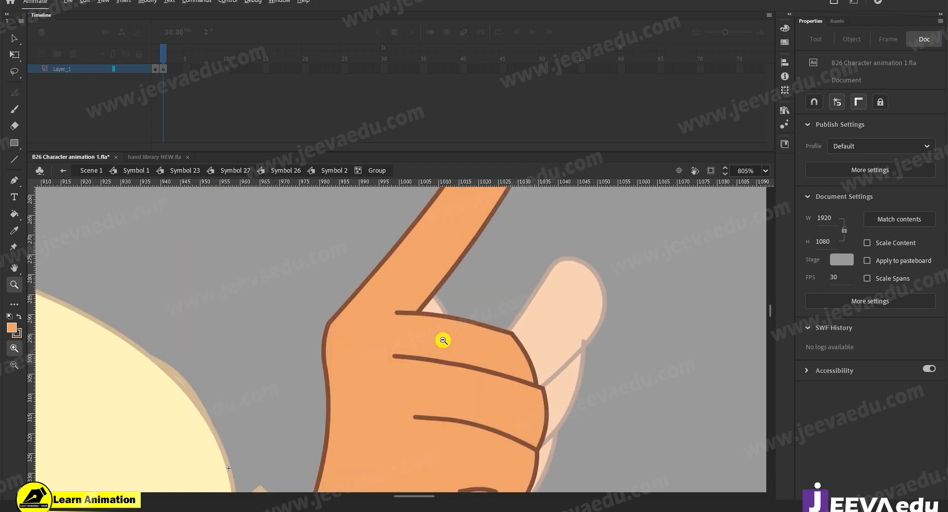
pyautogui.keyDown('alt'); pyautogui.click(440, 332); pyautogui.keyUp('alt')
pyautogui.click(423, 256)
pyautogui.press('v')
pyautogui.moveTo(461, 342)
pyautogui.mouseDown()
pyautogui.moveTo(453, 366)
pyautogui.moveTo(464, 330)
pyautogui.mouseUp()
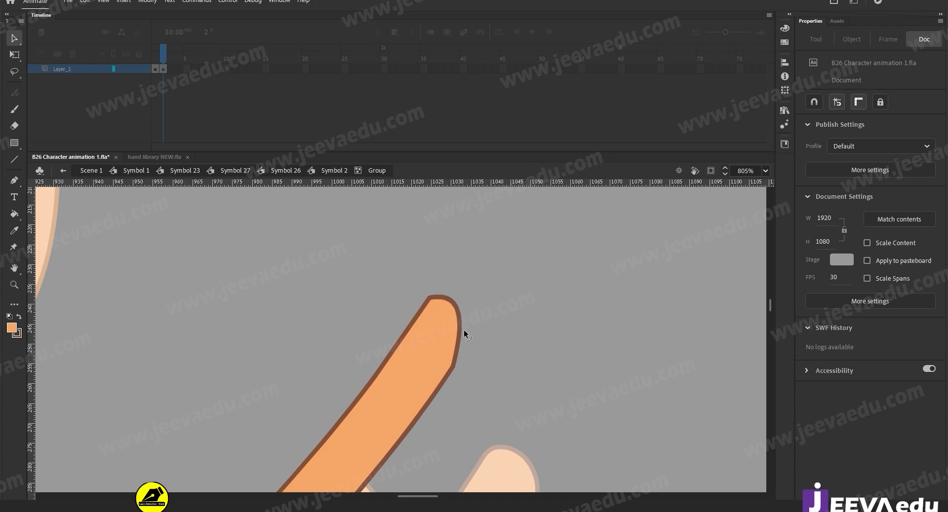
pyautogui.press('z')
pyautogui.keyDown('alt'); pyautogui.click(425, 406); pyautogui.keyUp('alt')
pyautogui.click(396, 327)
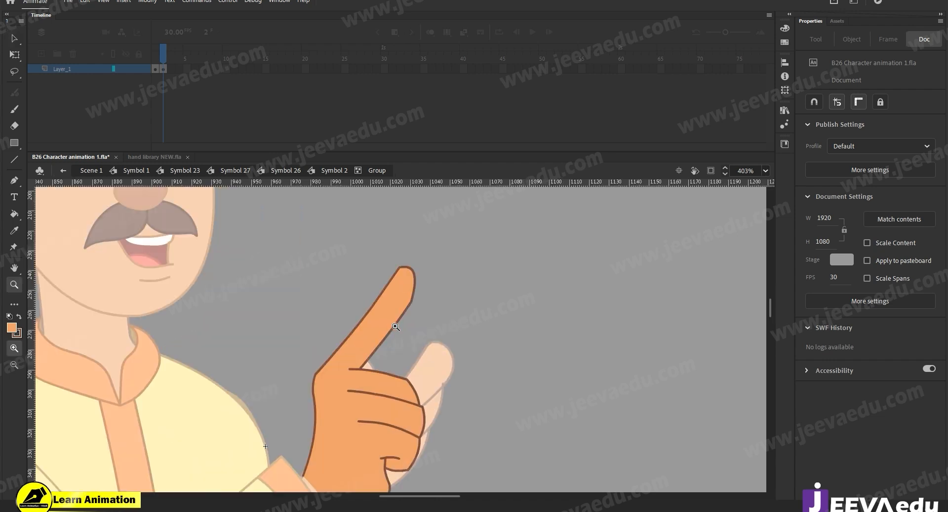
pyautogui.click(396, 281)
pyautogui.press('v')
pyautogui.moveTo(398, 333); pyautogui.dragTo(393, 335)
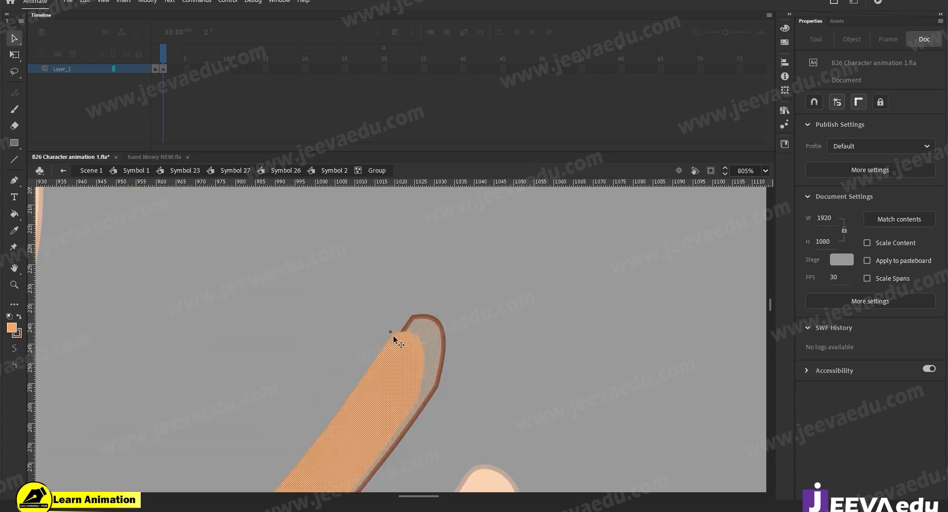
pyautogui.click(407, 295)
pyautogui.hotkey('ctrl', 'z')
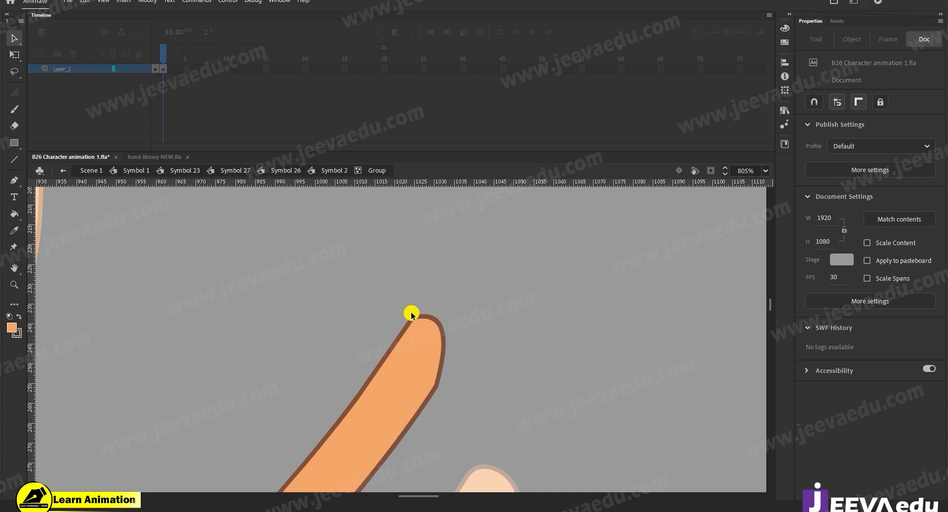
# - Adjust the index finger's face-side outline by moving its fingertip corner and bending the long edge outward
pyautogui.moveTo(396, 324); pyautogui.dragTo(392, 323)
pyautogui.moveTo(361, 399)
pyautogui.mouseDown()
pyautogui.moveTo(345, 398)
pyautogui.moveTo(352, 392)
pyautogui.mouseUp()
pyautogui.press('z')
pyautogui.hotkey('ctrl', '-')
pyautogui.hotkey('ctrl', '-')
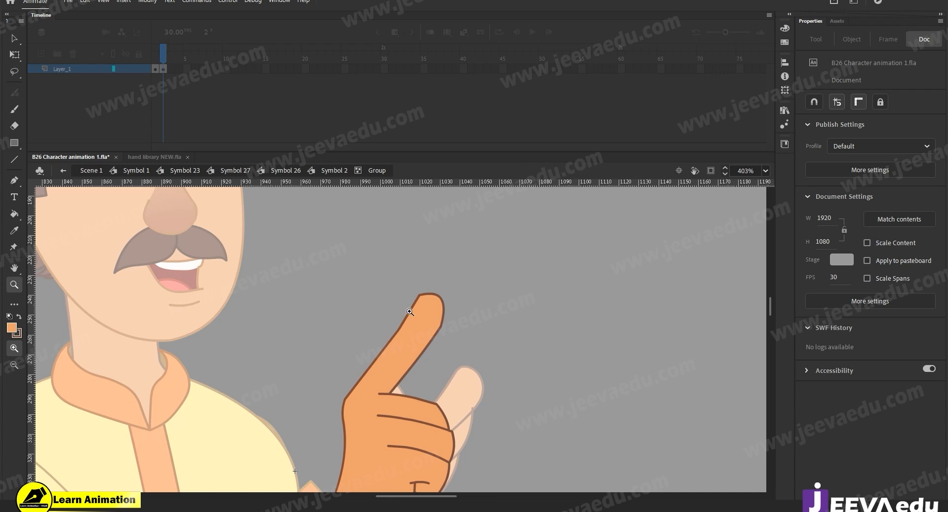
# - Slim the index fingertip by moving its outer corner inward, and smooth the long edge below it into a continuous curve
pyautogui.click(425, 312)
pyautogui.press('v')
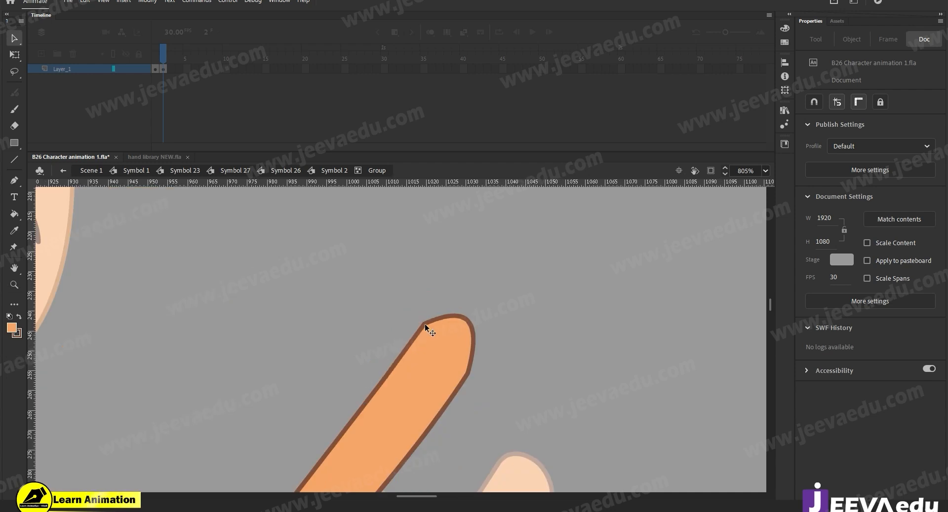
pyautogui.moveTo(459, 389); pyautogui.dragTo(461, 347)
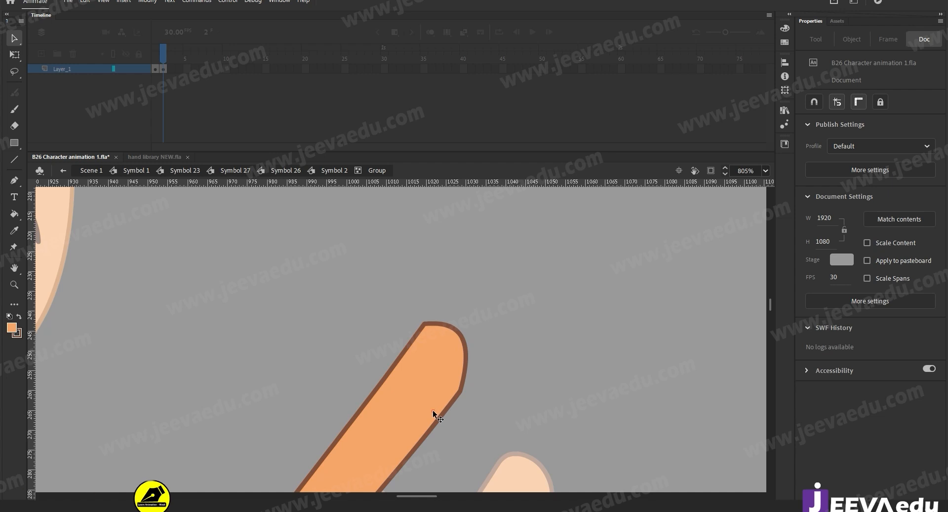
pyautogui.press('z')
pyautogui.keyDown('alt'); pyautogui.click(415, 394); pyautogui.keyUp('alt')
pyautogui.click(381, 321)
pyautogui.click(399, 338)
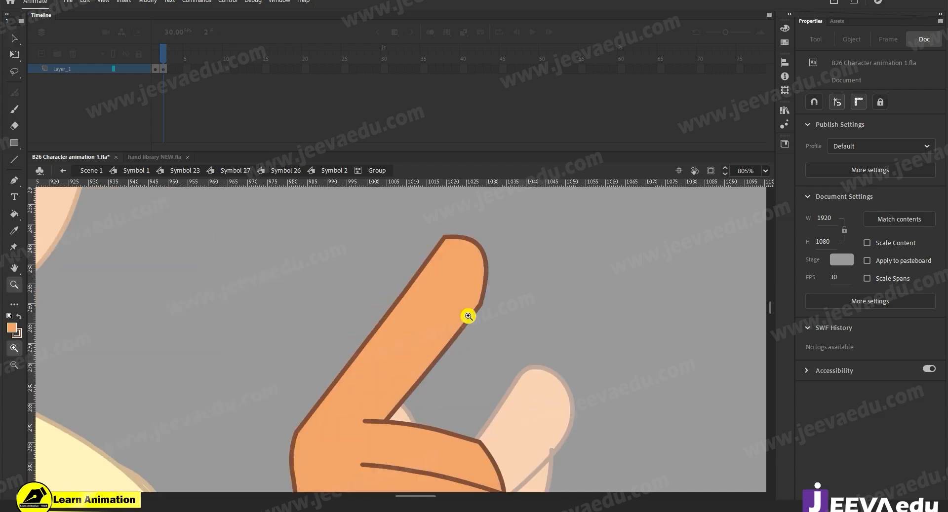
pyautogui.press('v')
pyautogui.moveTo(474, 300); pyautogui.dragTo(472, 296)
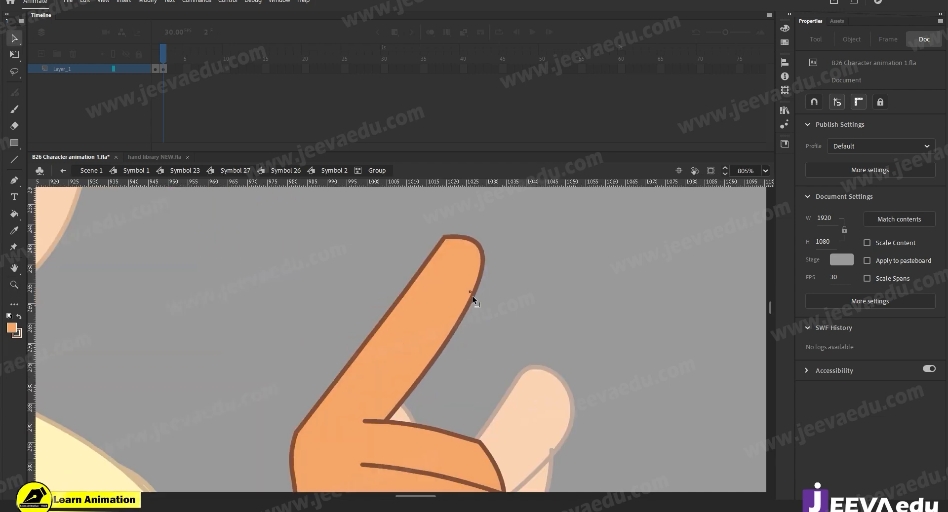
pyautogui.press('z')
pyautogui.keyDown('alt'); pyautogui.click(395, 387); pyautogui.keyUp('alt')
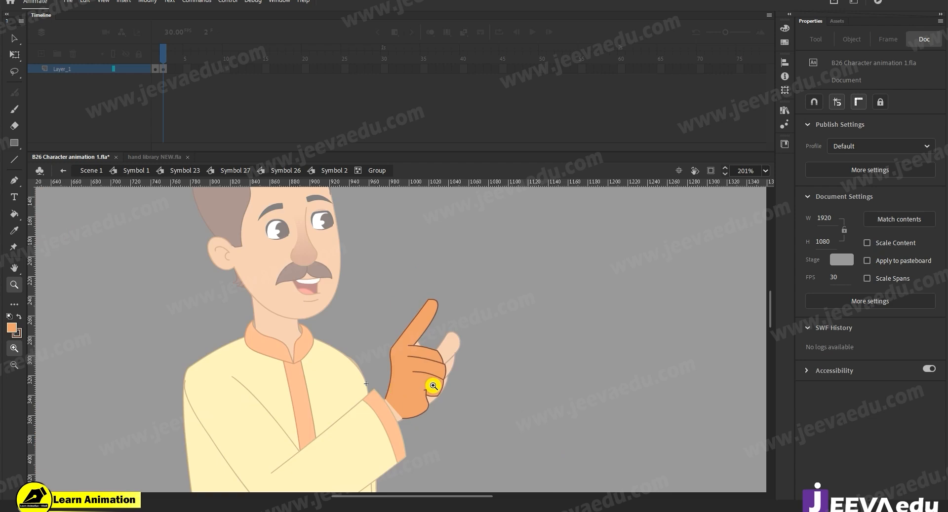
# - Leave the pointing hand's group, select the whole hand and scale it to 98%
pyautogui.press('v')
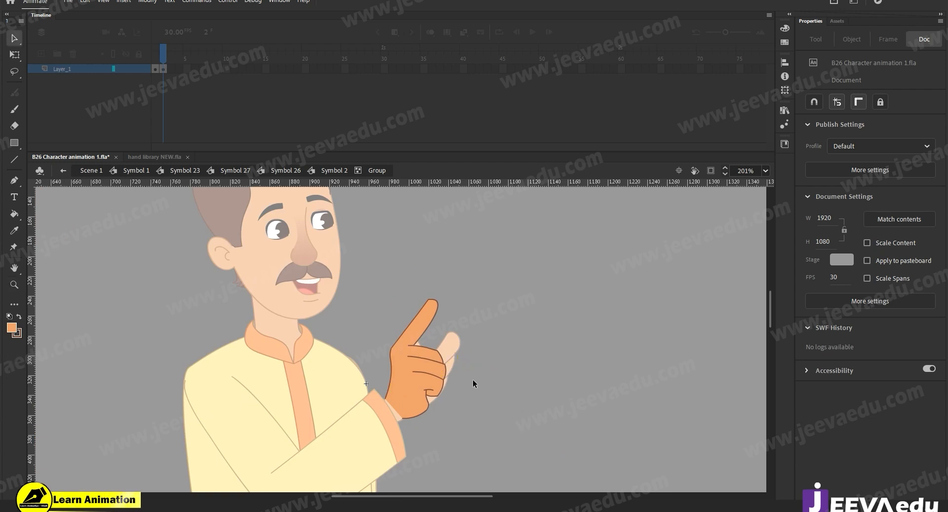
pyautogui.doubleClick(449, 385)
pyautogui.click(496, 345)
pyautogui.click(434, 370)
pyautogui.press('z')
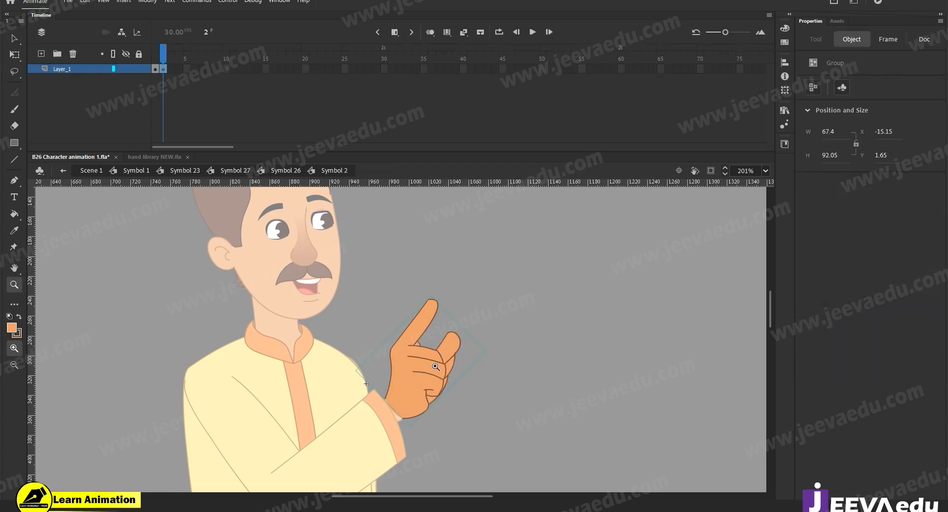
pyautogui.click(435, 367)
pyautogui.press('v')
pyautogui.moveTo(361, 393); pyautogui.dragTo(465, 411)
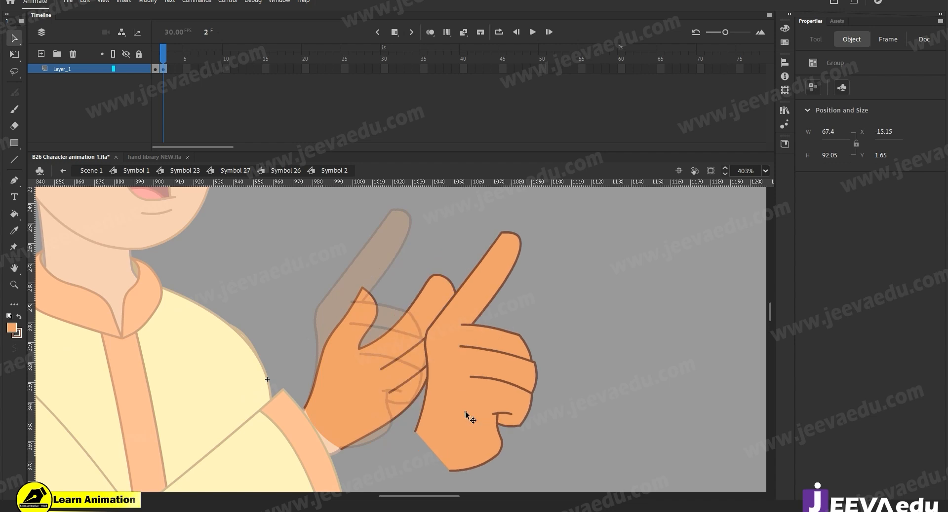
pyautogui.hotkey('ctrl', 'z')
pyautogui.hotkey('ctrl', 'alt', 's')
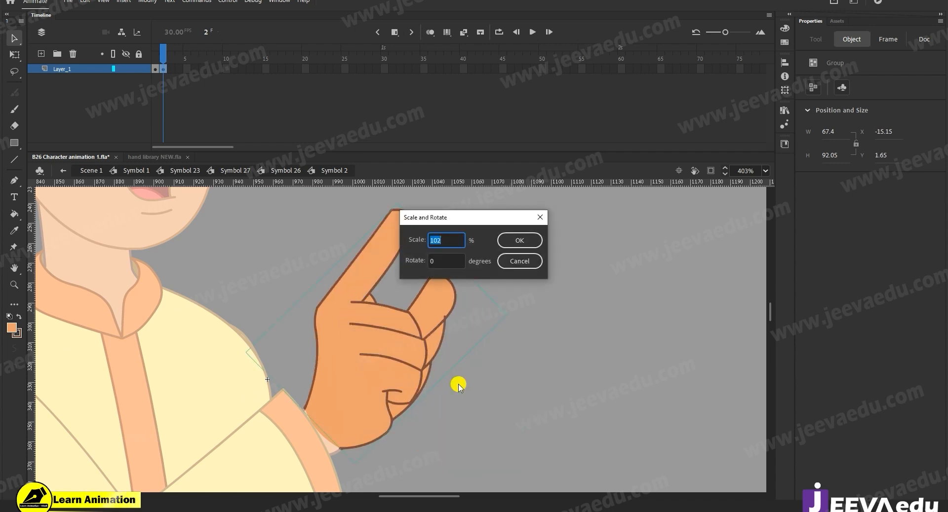
pyautogui.write('98')
pyautogui.press('Return')
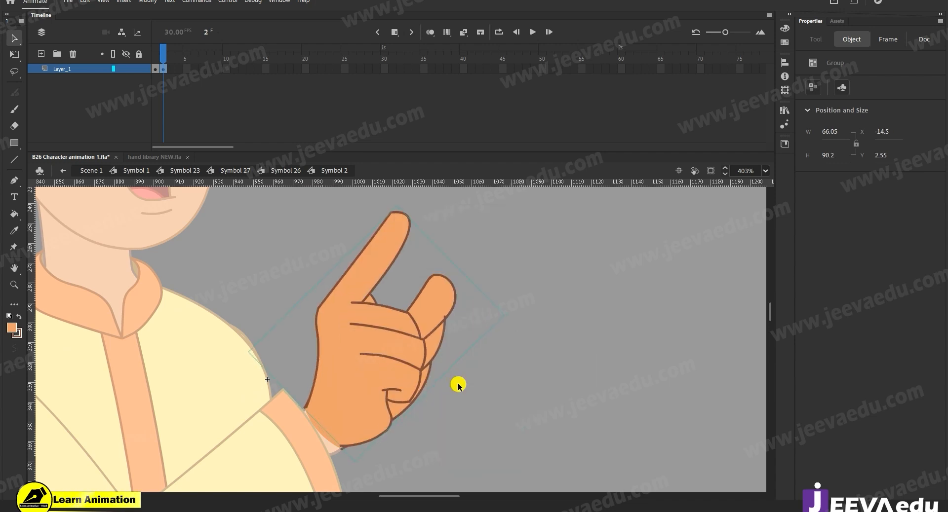
# - Delete the old open hand behind the pointing hand on frame 2 of Symbol 2, then scrub between the two hand poses
pyautogui.moveTo(531, 207); pyautogui.dragTo(224, 506)
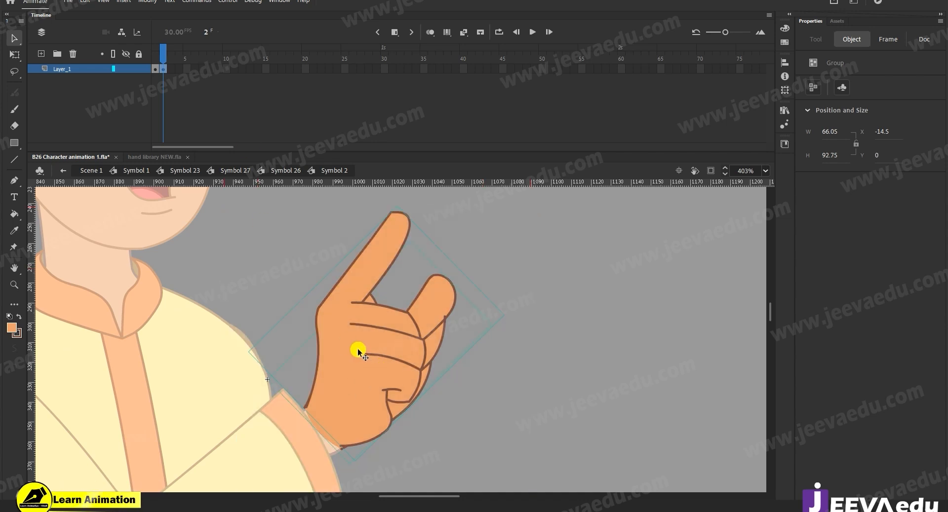
pyautogui.click(371, 352)
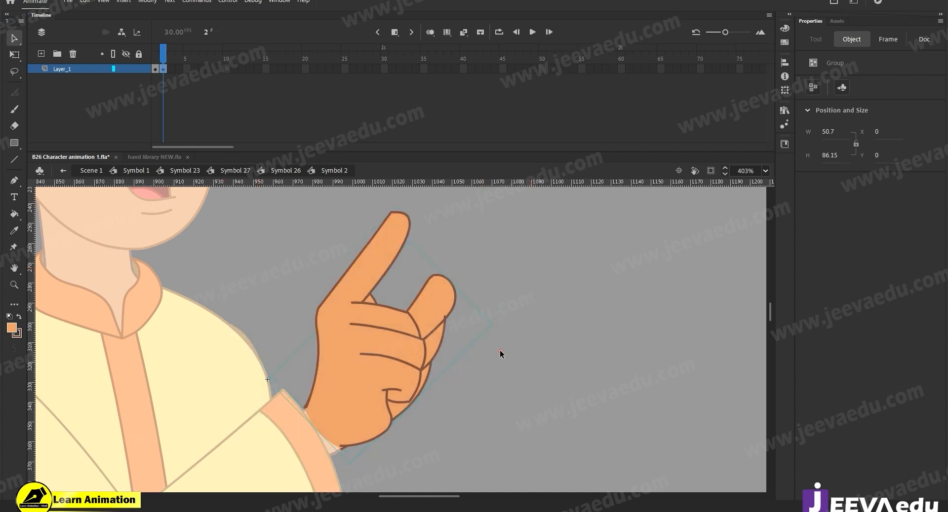
pyautogui.click(458, 312)
pyautogui.click(450, 312)
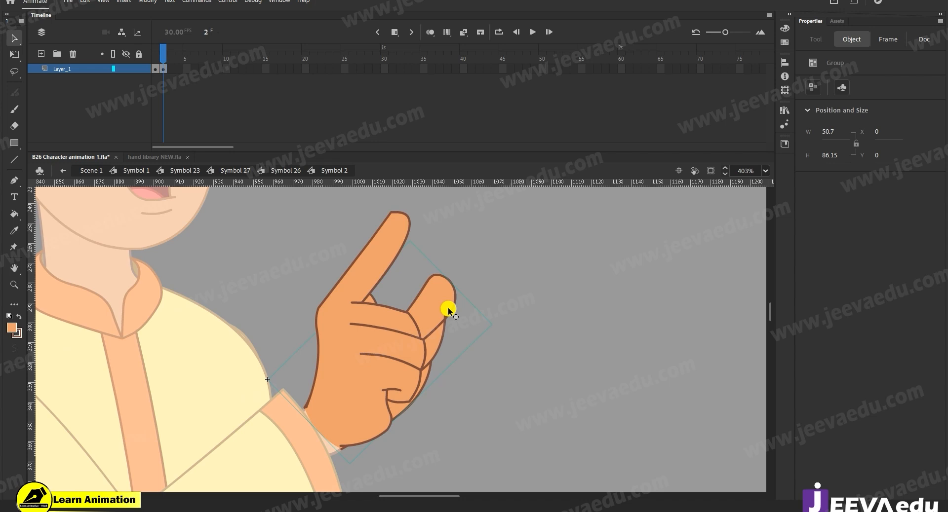
pyautogui.press('Delete')
pyautogui.click(155, 59)
pyautogui.moveTo(155, 58); pyautogui.dragTo(166, 60)
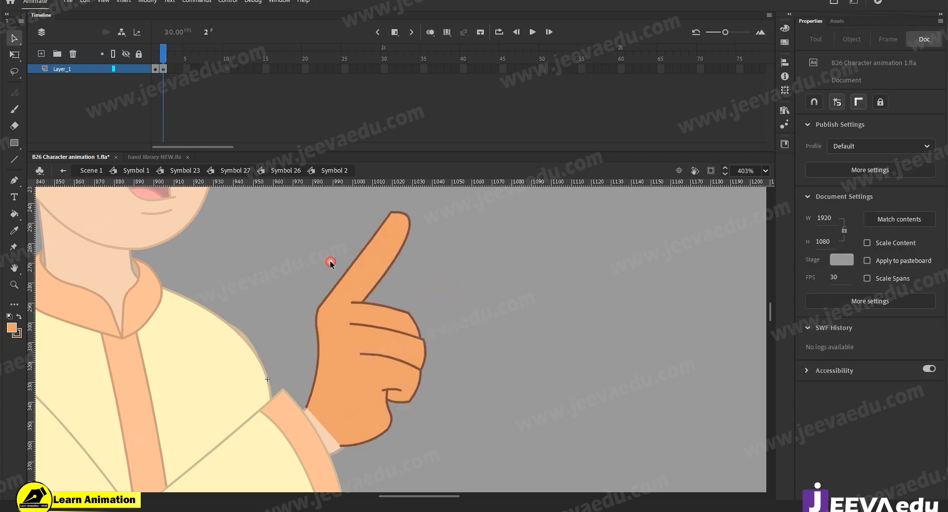
# - Return to Symbol 26 and switch the hand instance on frame 8 to pose frame 2 with the Frame Picker
pyautogui.press('z')
pyautogui.keyDown('alt'); pyautogui.click(410, 363); pyautogui.keyUp('alt')
pyautogui.keyDown('alt'); pyautogui.click(411, 345); pyautogui.keyUp('alt')
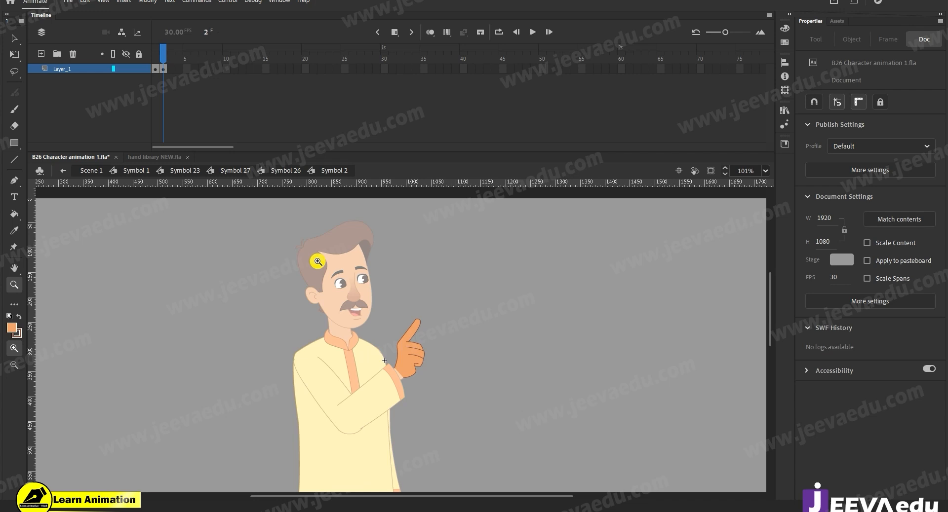
pyautogui.click(286, 170)
pyautogui.press('v')
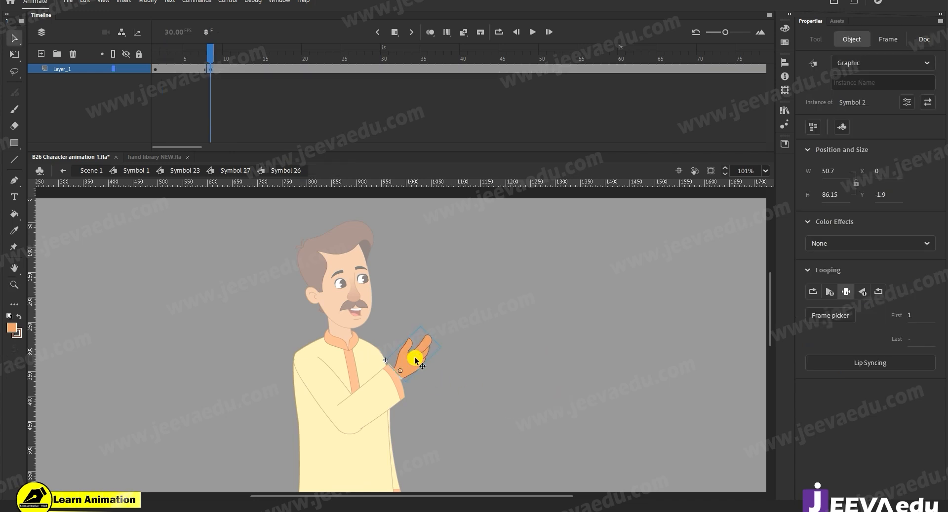
pyautogui.click(829, 316)
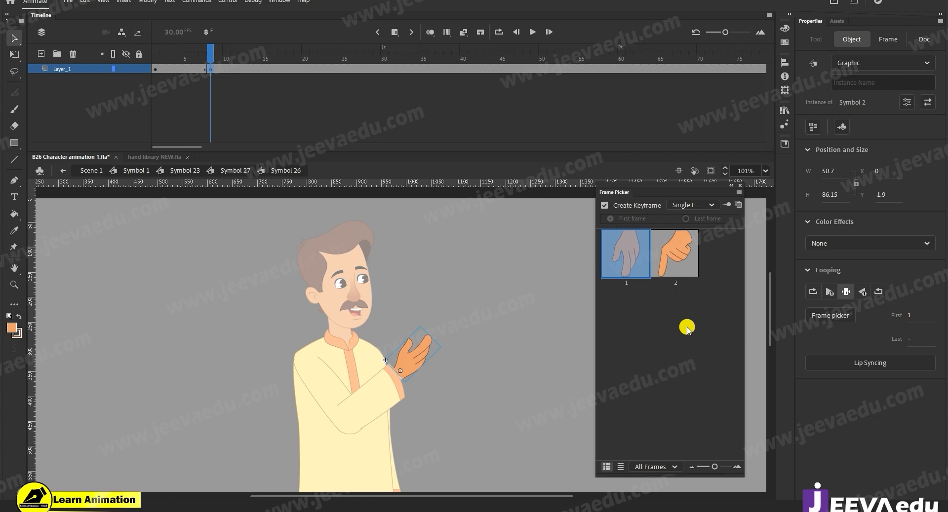
pyautogui.click(686, 277)
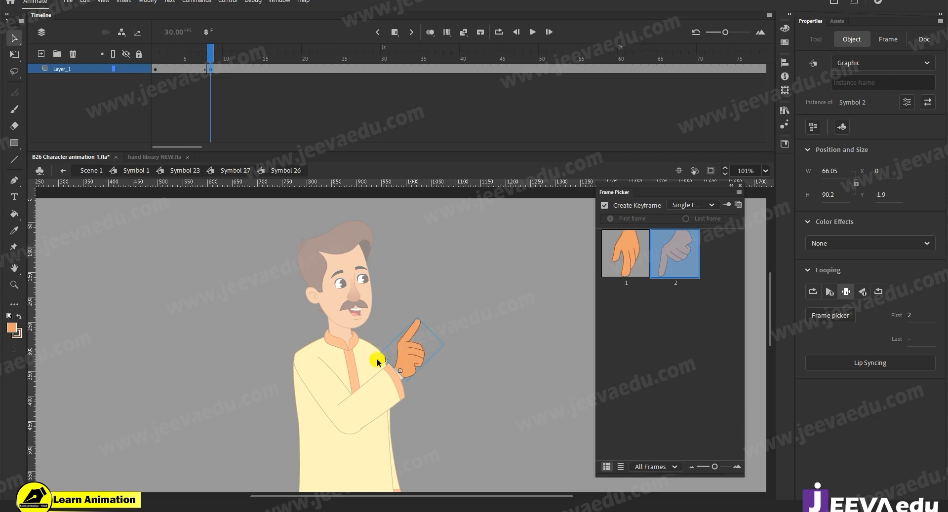
# - Go up to Symbol 27 and rotate the pointing hand slightly toward the face on frame 14 with Free Transform
pyautogui.press('z')
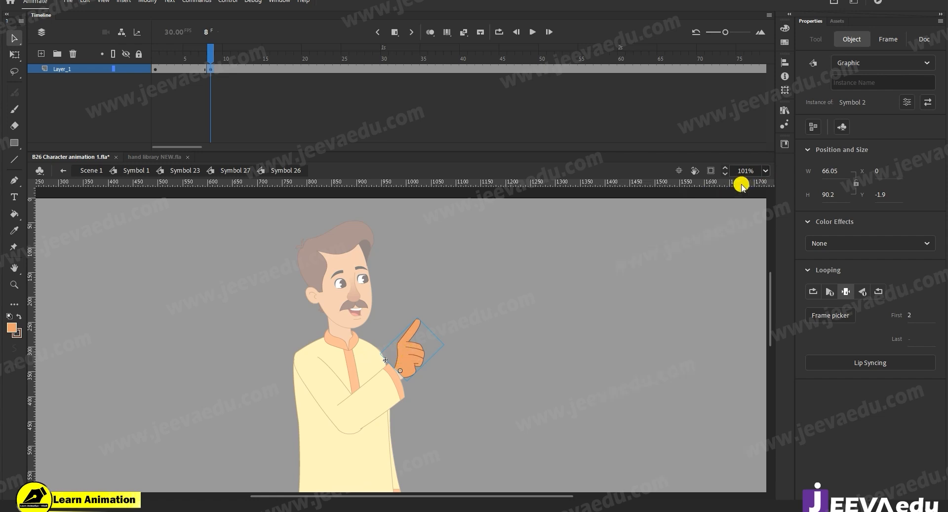
pyautogui.click(394, 389)
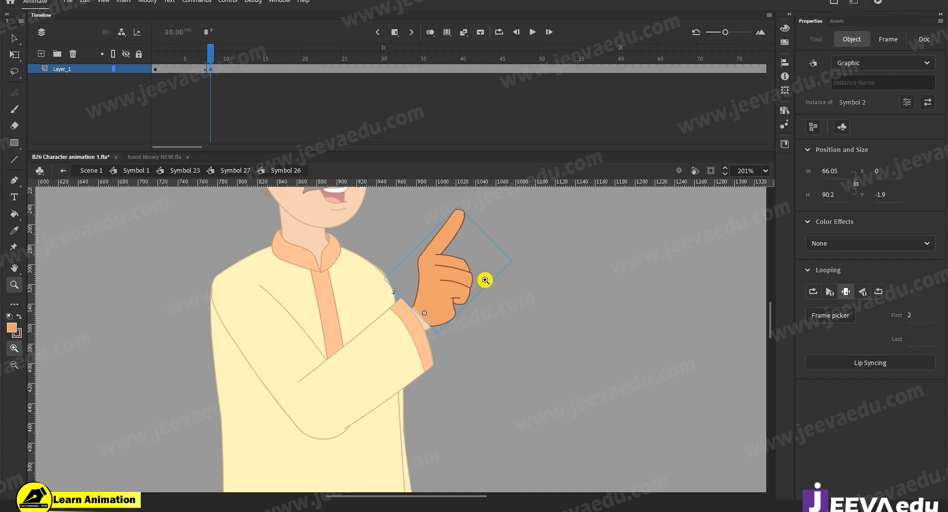
pyautogui.press('v')
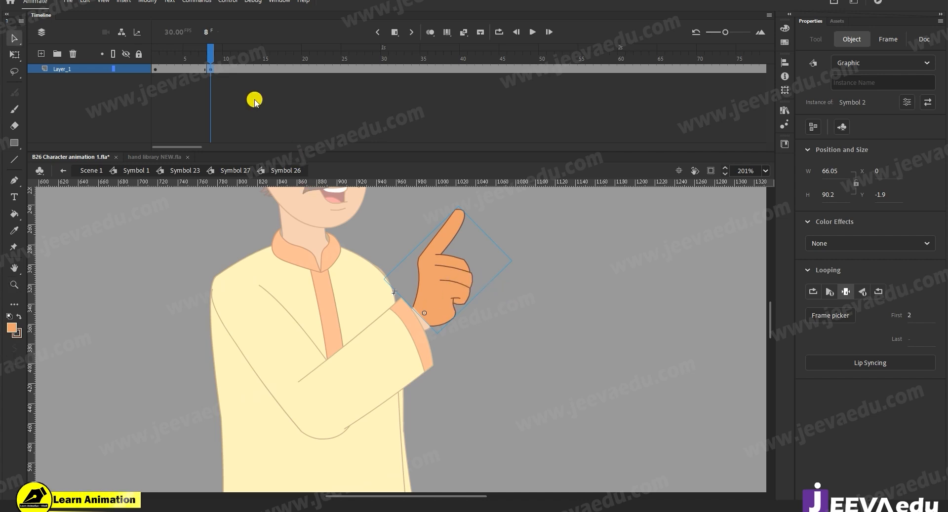
pyautogui.moveTo(210, 51); pyautogui.dragTo(210, 63)
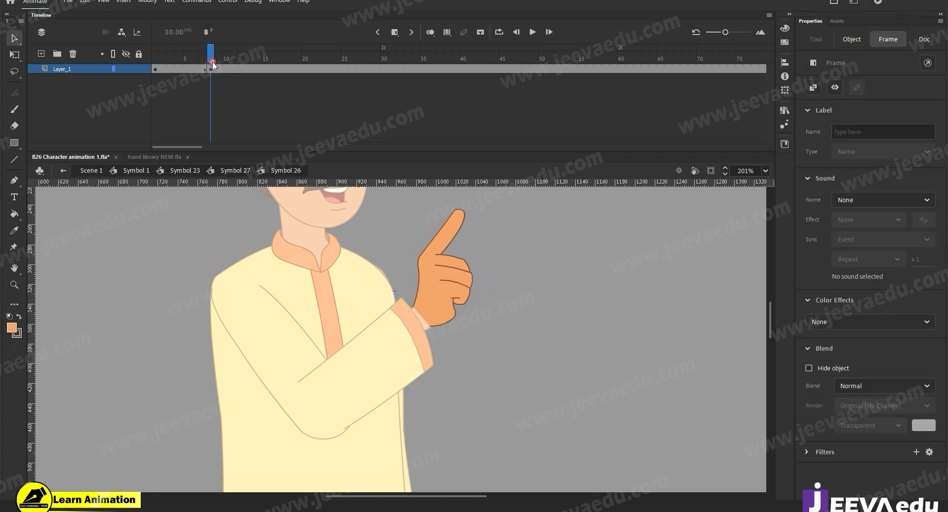
pyautogui.click(493, 336)
pyautogui.scroll(2, 460, 359)
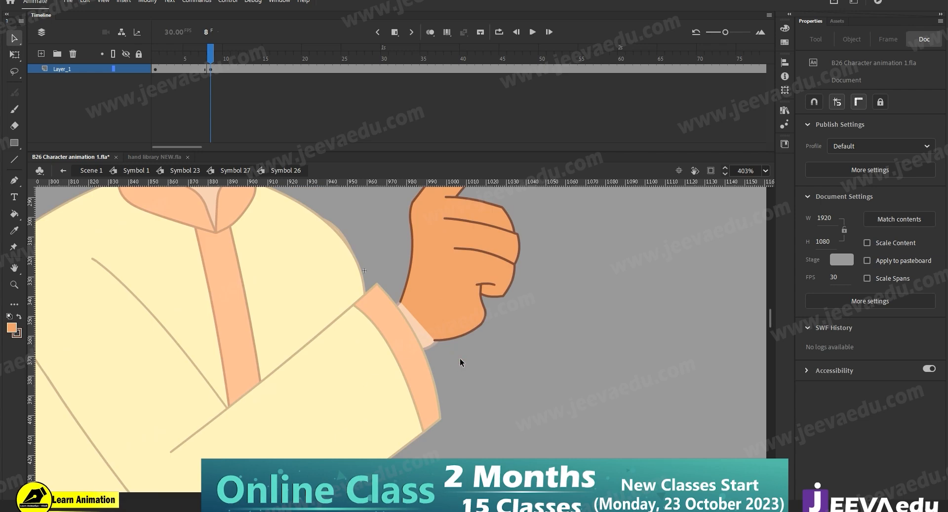
pyautogui.doubleClick(460, 359)
pyautogui.scroll(-2, 464, 338)
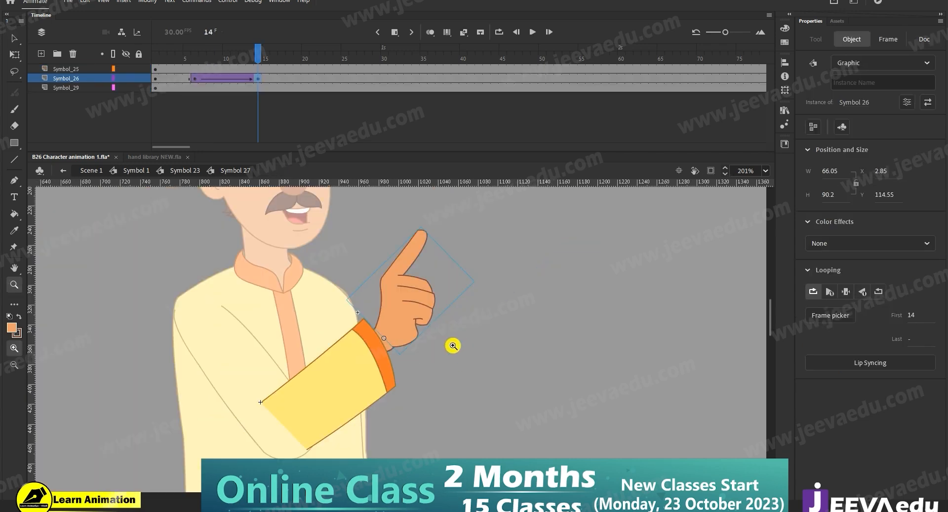
pyautogui.click(203, 77)
pyautogui.moveTo(203, 78); pyautogui.dragTo(257, 78)
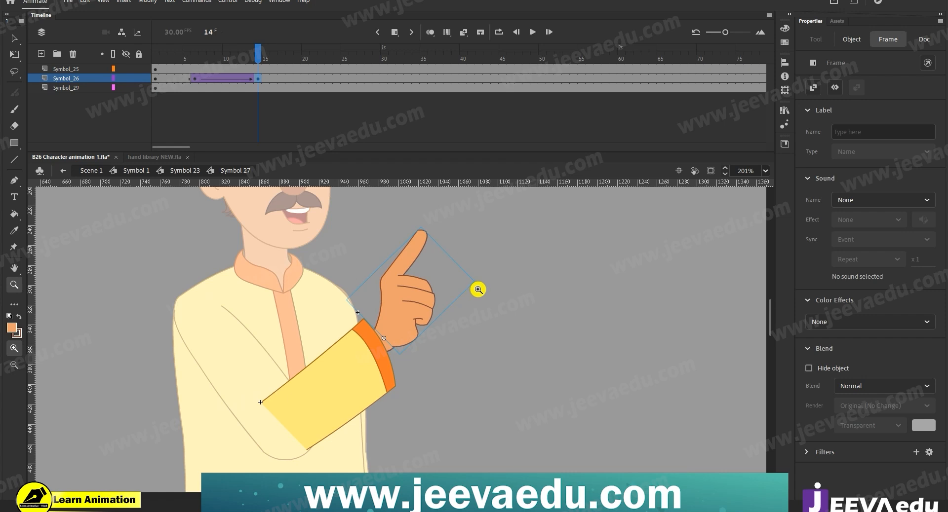
pyautogui.press('q')
pyautogui.moveTo(480, 281); pyautogui.dragTo(480, 280)
pyautogui.click(486, 346)
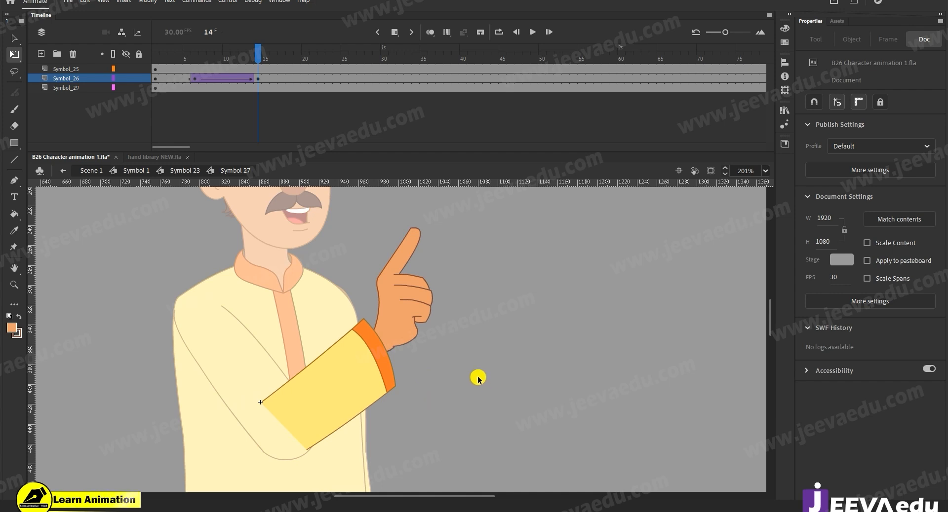
# - Return to Symbol 1 and play the character animation from frame 1 to review the pointing gesture
pyautogui.moveTo(250, 53); pyautogui.dragTo(271, 90)
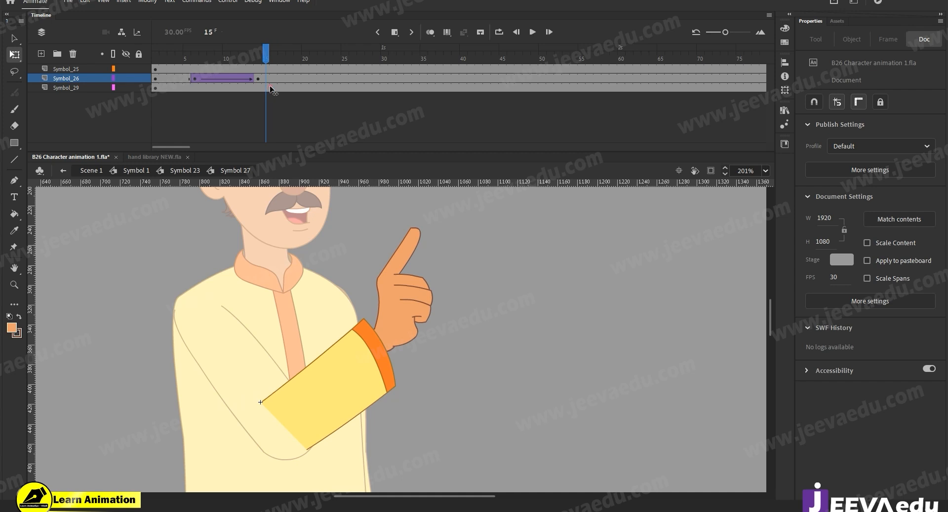
pyautogui.click(127, 172)
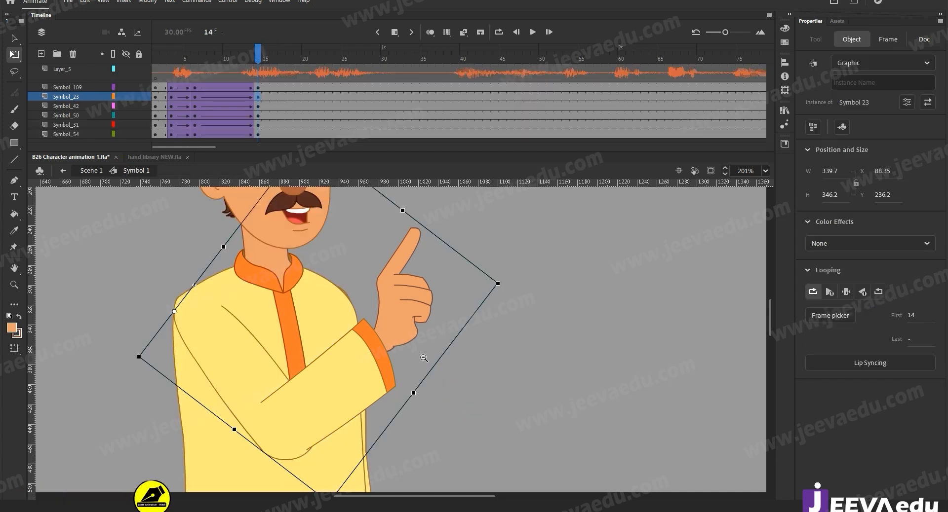
pyautogui.press('z')
pyautogui.keyDown('alt'); pyautogui.click(416, 373); pyautogui.keyUp('alt')
pyautogui.click(156, 53)
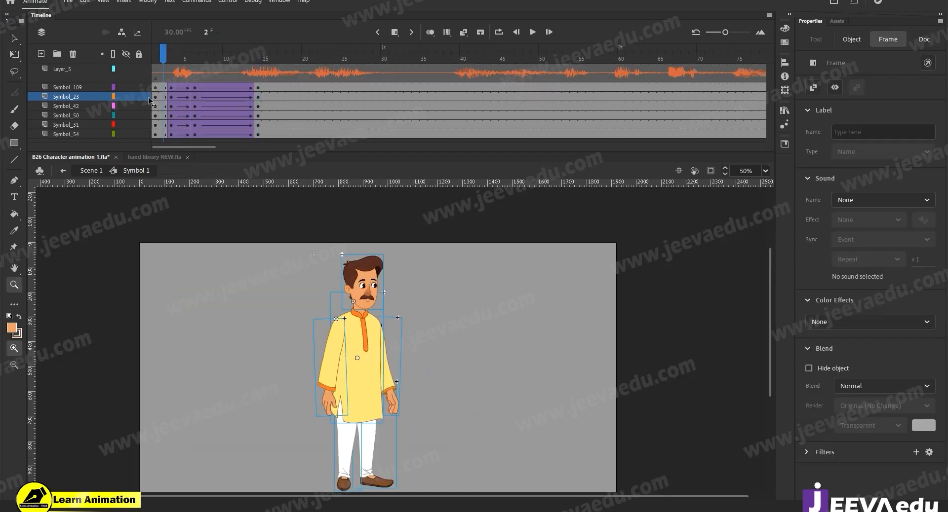
pyautogui.click(378, 360)
pyautogui.moveTo(389, 357); pyautogui.dragTo(393, 366)
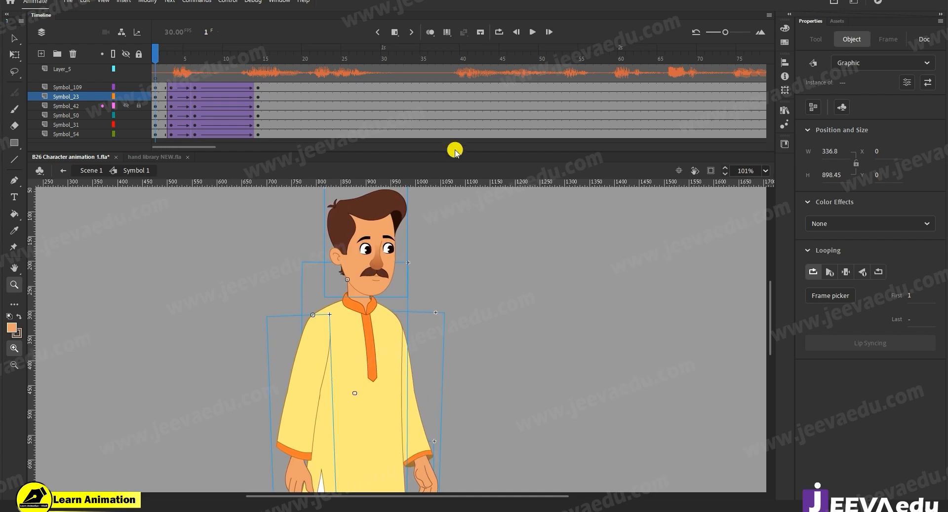
pyautogui.moveTo(455, 151); pyautogui.dragTo(453, 143)
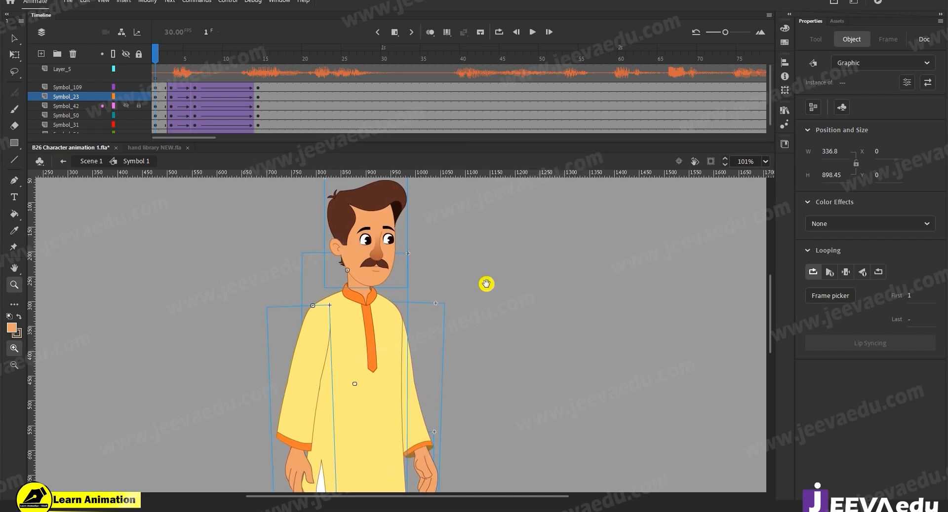
pyautogui.press('Return')
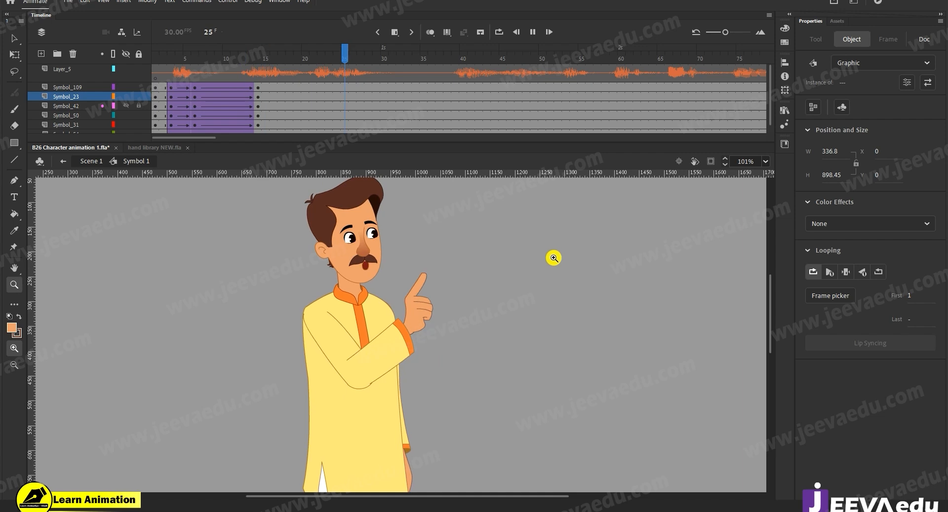
pyautogui.press('Return')
# - Scrub the arm movement between frames 9 and 14, then replay the character animation
pyautogui.moveTo(210, 53); pyautogui.dragTo(284, 95)
pyautogui.moveTo(228, 101); pyautogui.dragTo(259, 105)
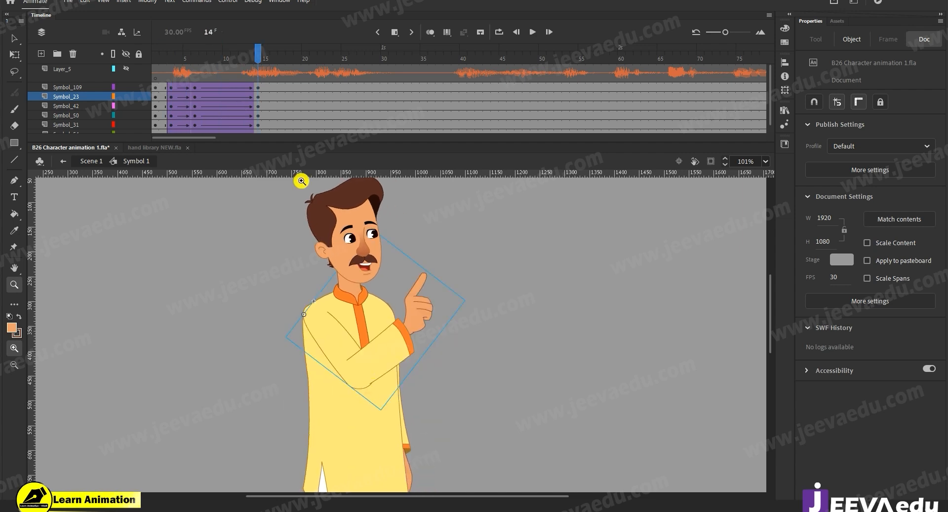
pyautogui.moveTo(258, 60); pyautogui.dragTo(232, 88)
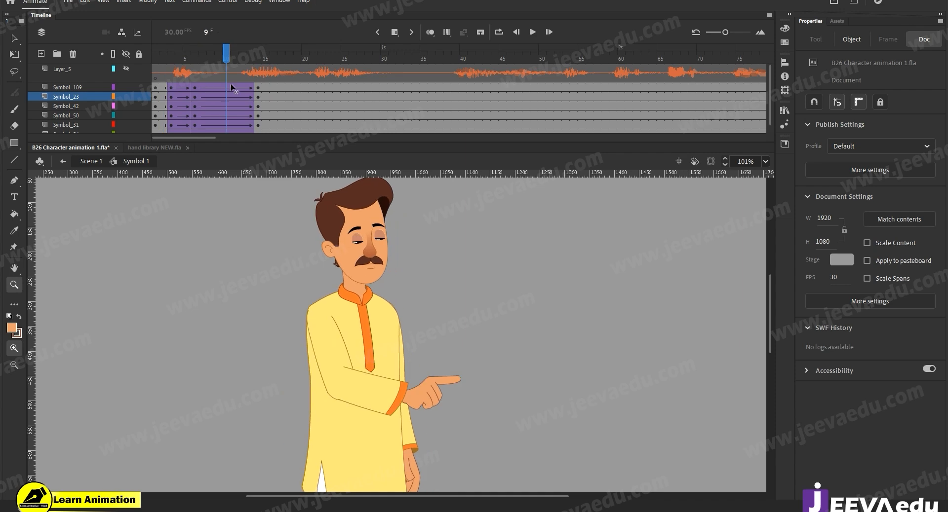
pyautogui.press('Return')
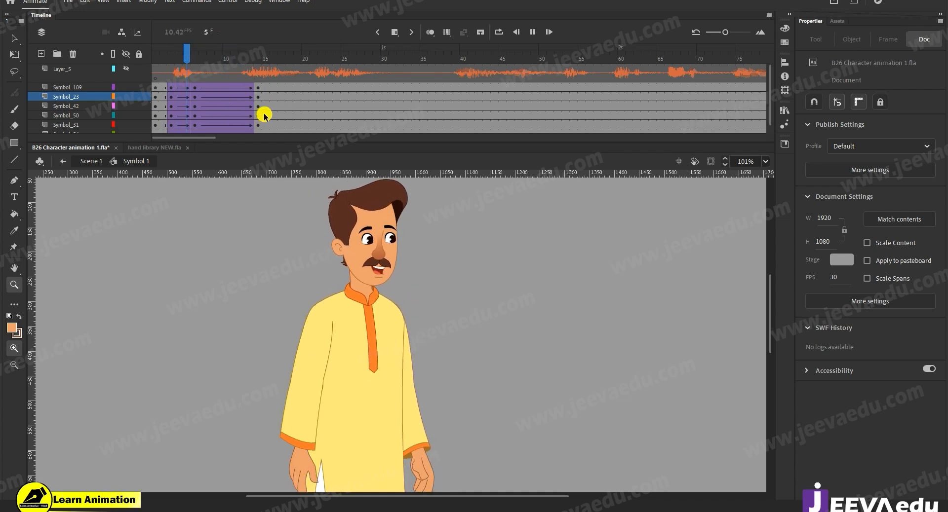
# - Play the character animation, go to frame 21 and examine the pointing pose along with the far arm instance, Symbol 31
pyautogui.press('Return')
pyautogui.moveTo(170, 55); pyautogui.dragTo(314, 80)
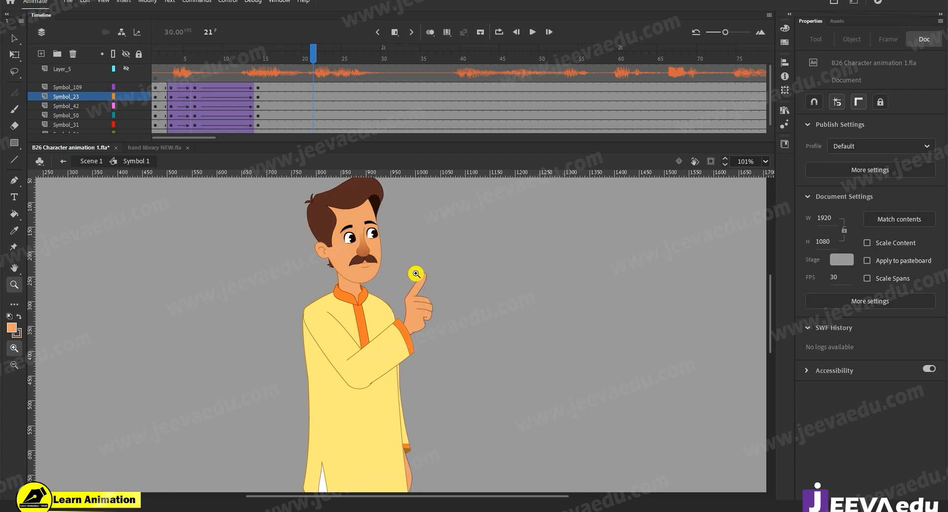
pyautogui.keyDown('ctrl'); pyautogui.click(408, 451); pyautogui.keyUp('ctrl')
pyautogui.keyDown('alt'); pyautogui.click(408, 427); pyautogui.keyUp('alt')
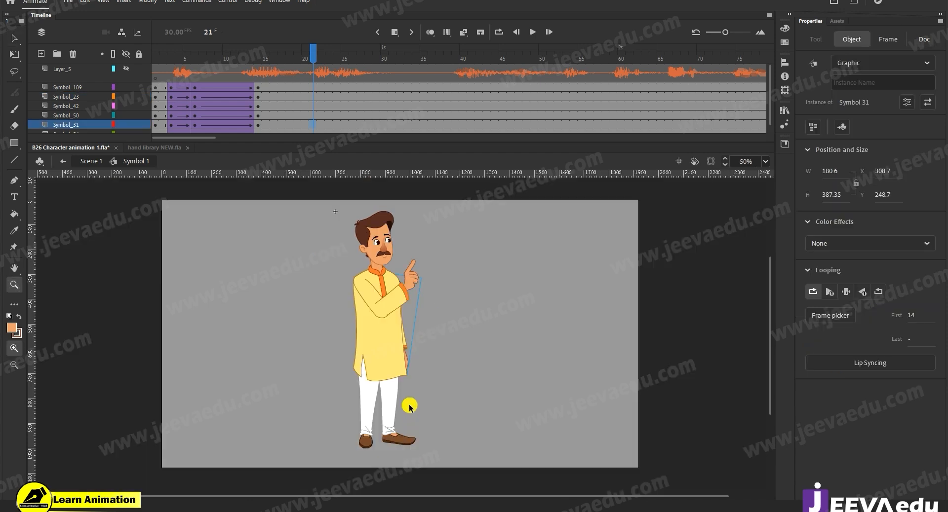
pyautogui.press('q')
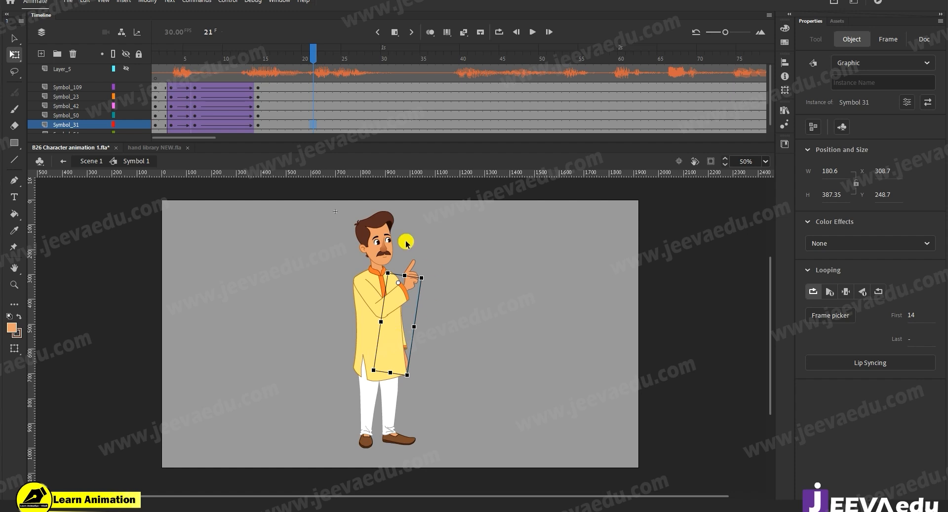
pyautogui.press('z')
pyautogui.click(404, 317)
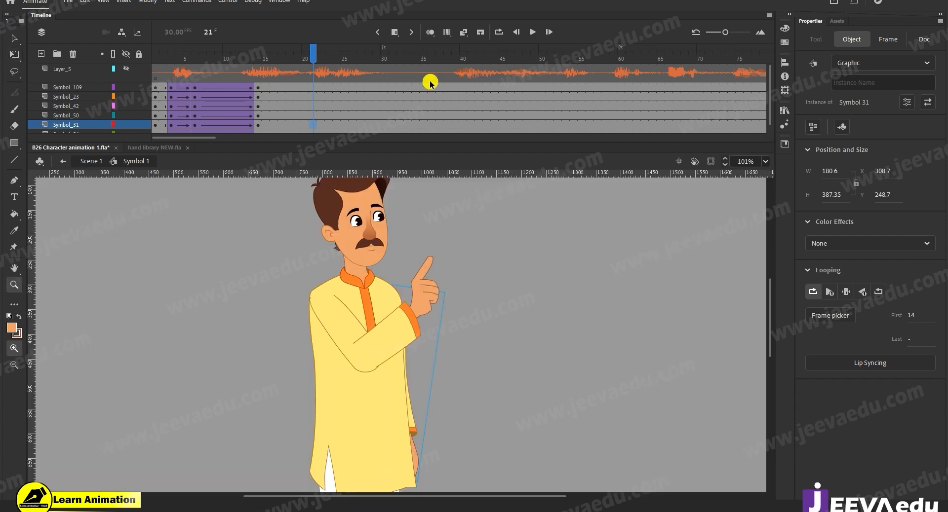
# - Scrub the arm movement up to frame 14, then replay the gesture with the whole figure in view and go to frame 16
pyautogui.click(302, 66)
pyautogui.click(176, 89)
pyautogui.moveTo(176, 89); pyautogui.dragTo(257, 100)
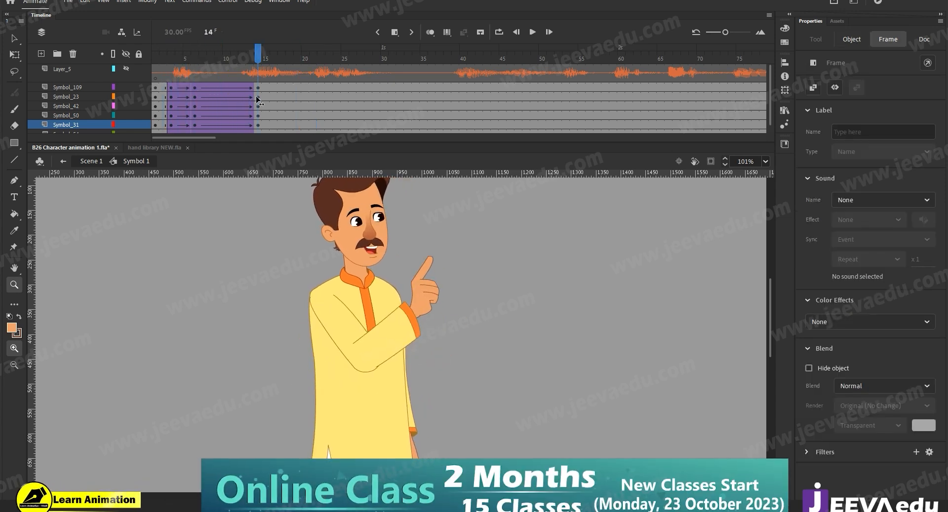
pyautogui.click(384, 344)
pyautogui.keyDown('alt'); pyautogui.click(388, 335); pyautogui.keyUp('alt')
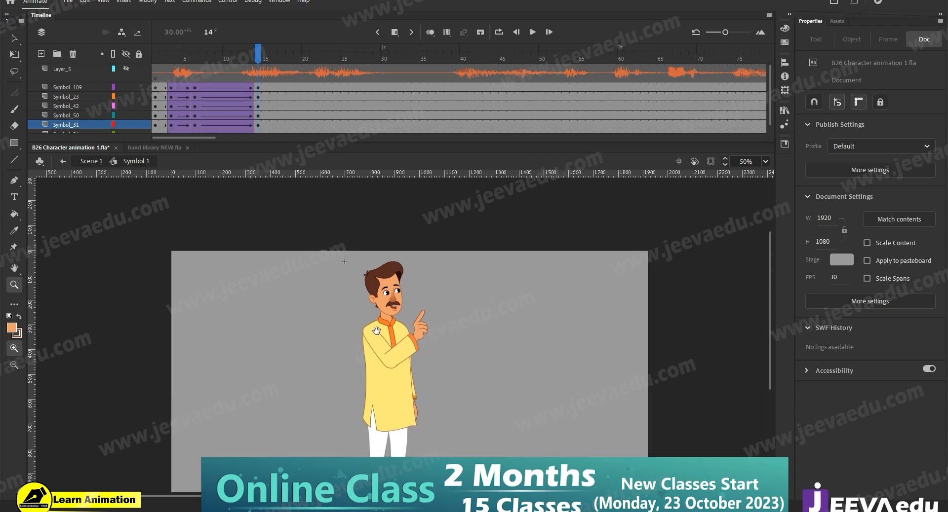
pyautogui.press('Return')
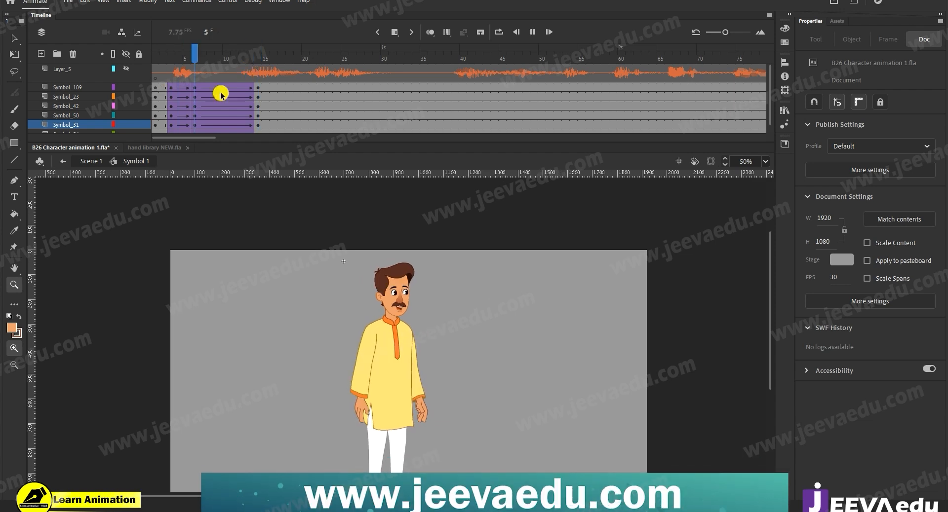
pyautogui.click(269, 94)
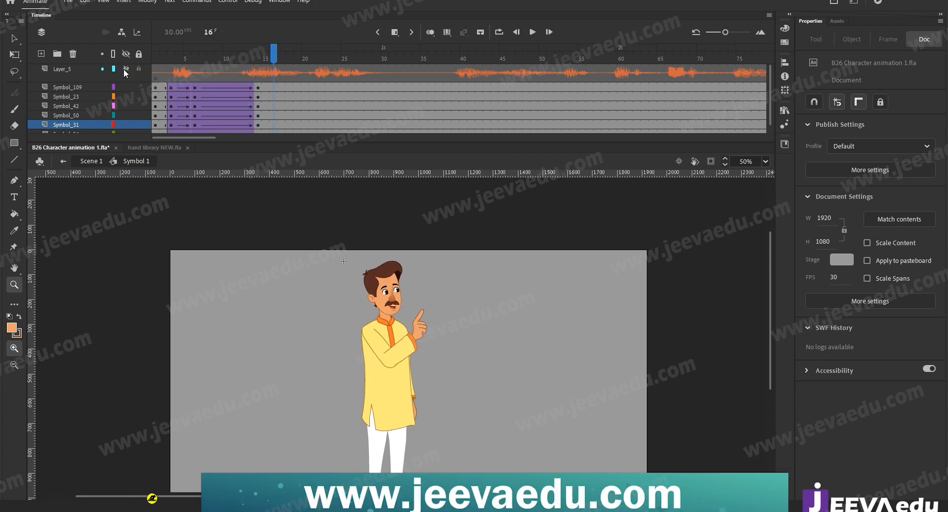
# - Tilt the head instance, Symbol 3, slightly backward on frame 14 with Free Transform
pyautogui.press('v')
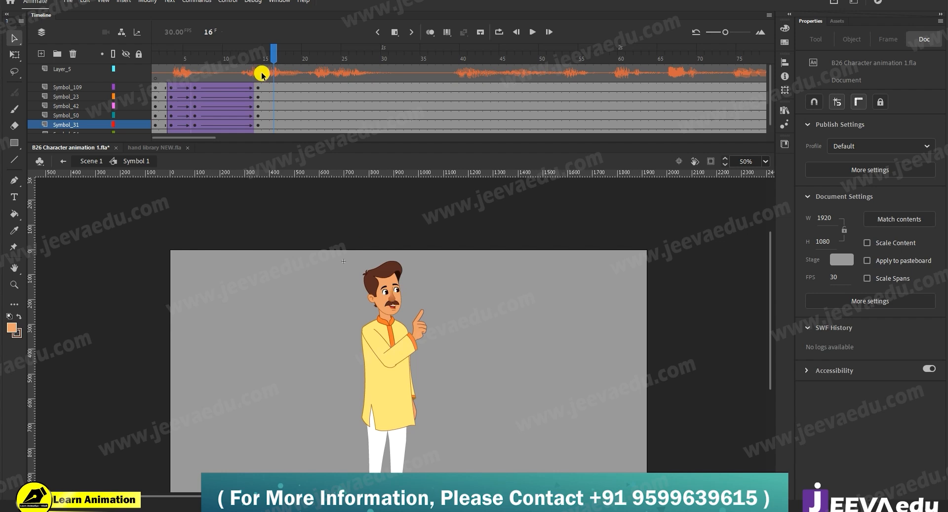
pyautogui.moveTo(206, 85); pyautogui.dragTo(256, 85)
pyautogui.click(387, 307)
pyautogui.click(405, 271)
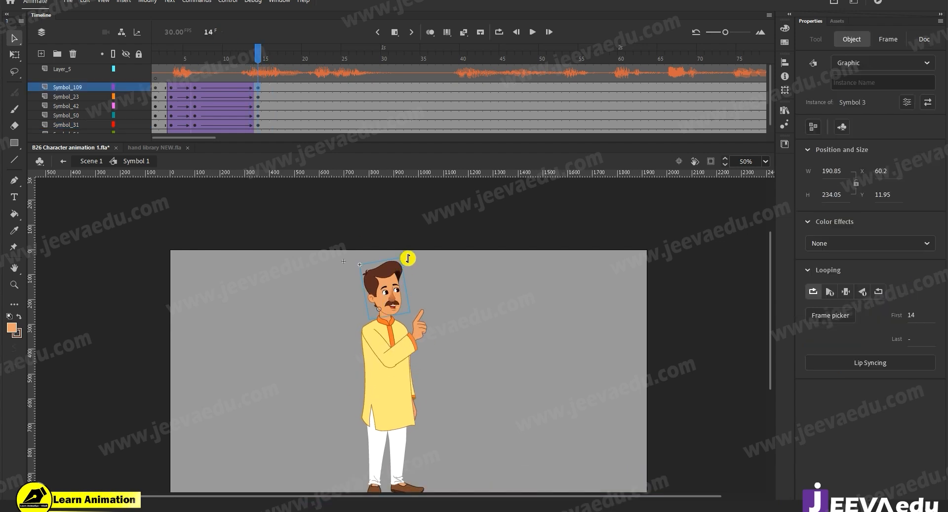
pyautogui.press('q')
pyautogui.moveTo(408, 256); pyautogui.dragTo(409, 255)
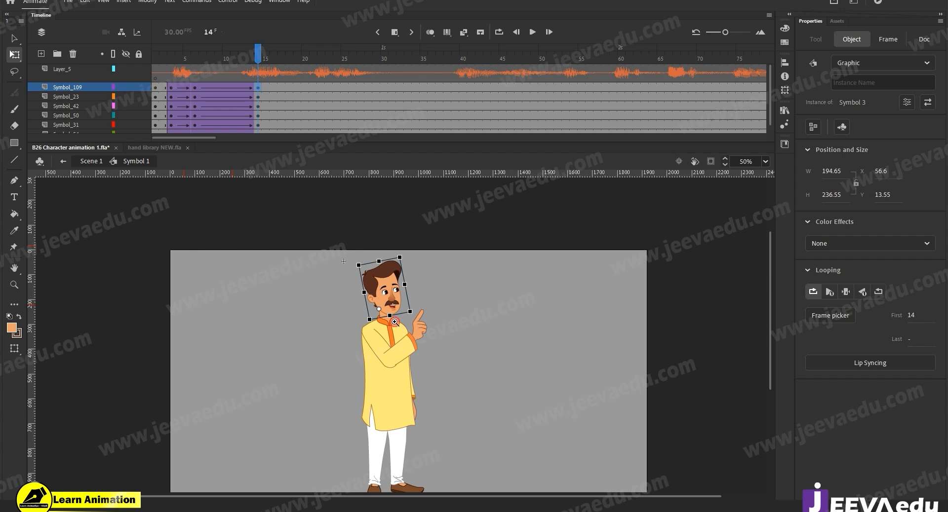
# - Open the head symbol, Symbol 3, examine its facial parts and the frames of the eyes in Symbol 10 copy, and return to Symbol 3
pyautogui.click(395, 322)
pyautogui.press('v')
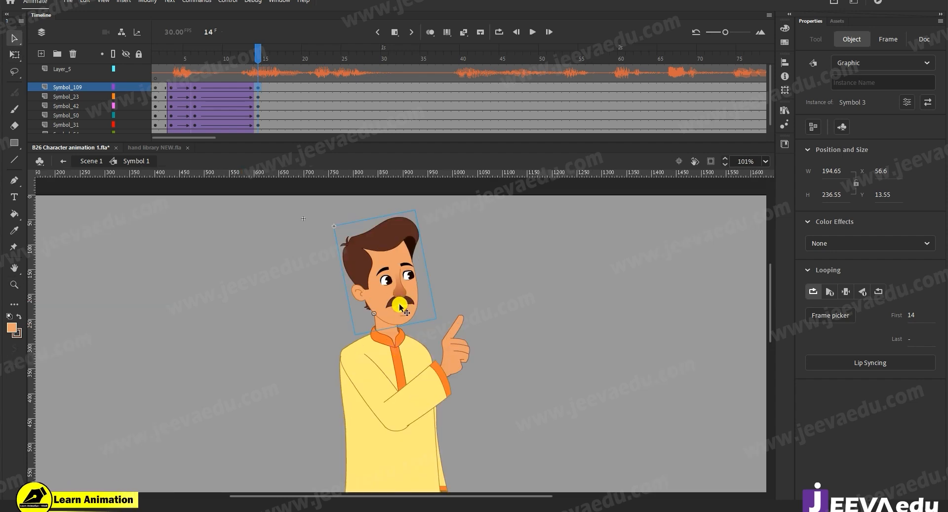
pyautogui.doubleClick(399, 305)
pyautogui.click(339, 218)
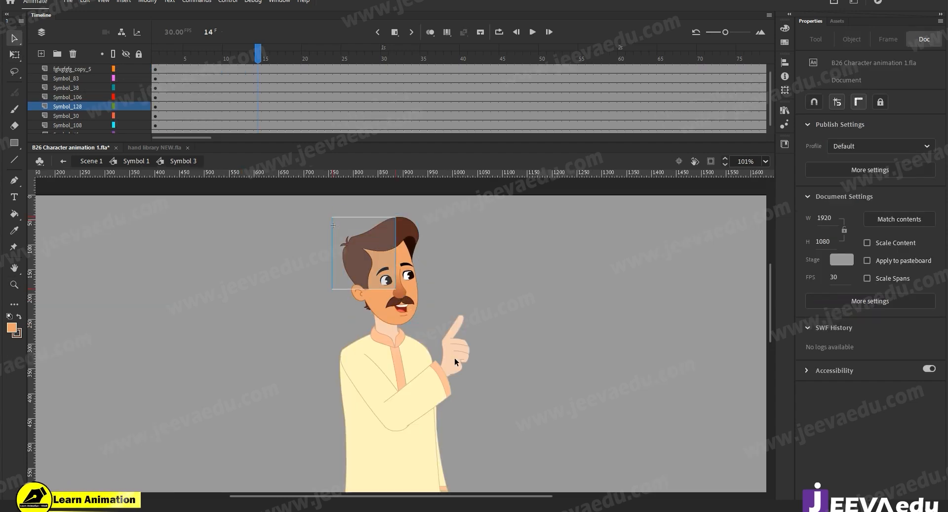
pyautogui.click(400, 304)
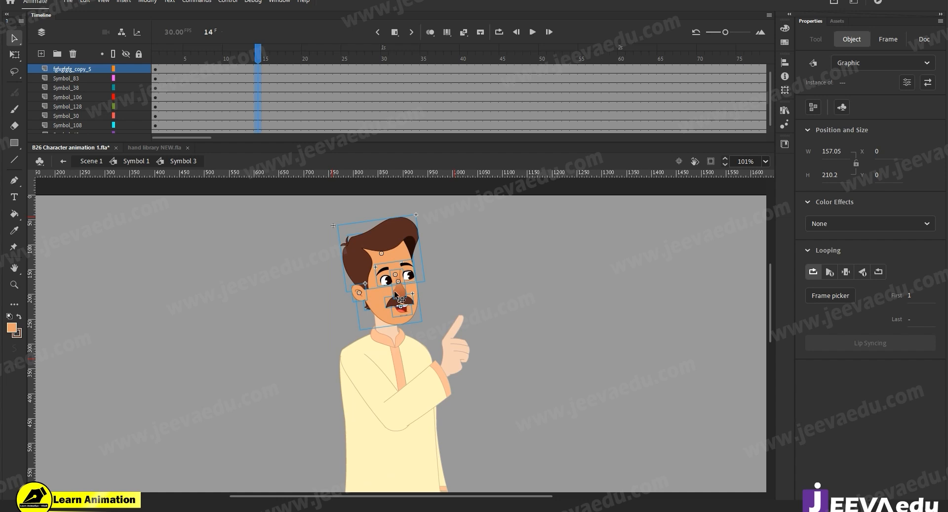
pyautogui.press('z')
pyautogui.click(393, 298)
pyautogui.press('v')
pyautogui.doubleClick(388, 321)
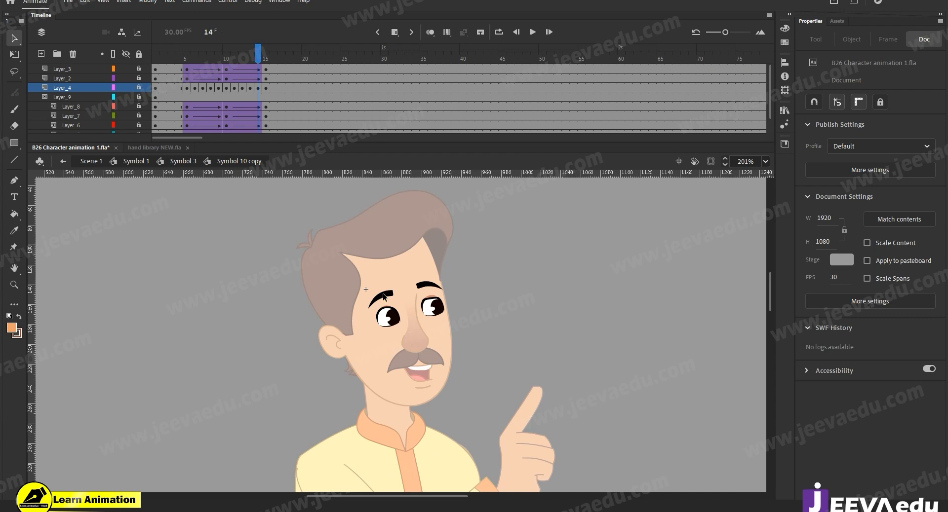
pyautogui.doubleClick(276, 352)
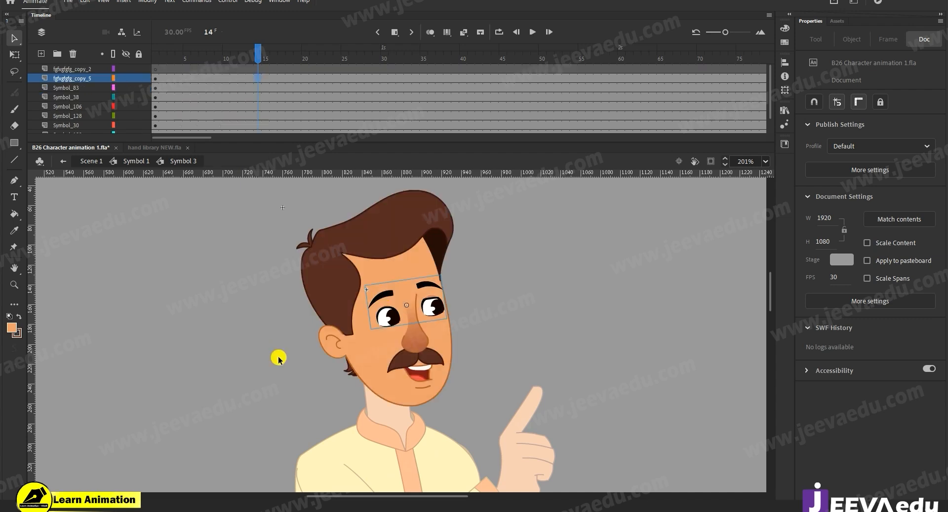
# - Delete the empty fgfxgfgfg_copy_2 layer from Symbol 3 and scrub the face back to frame 8
pyautogui.click(84, 69)
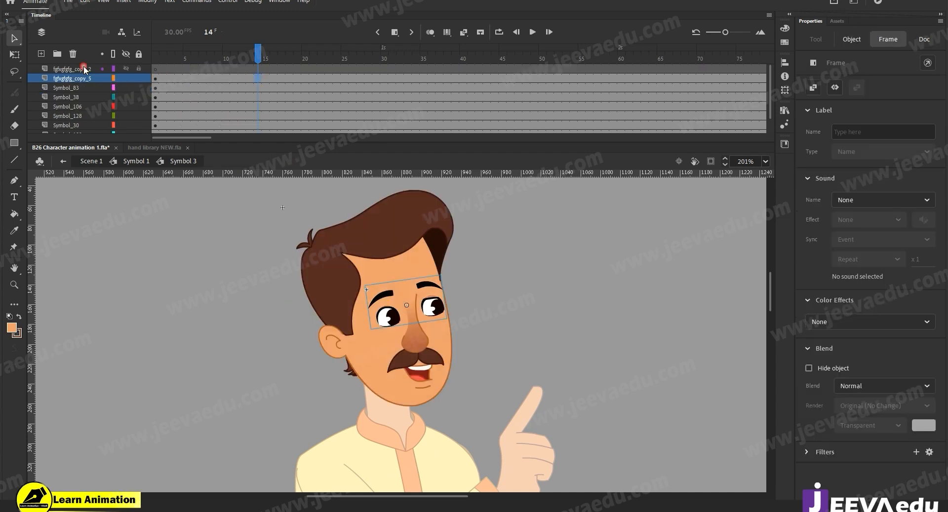
pyautogui.click(73, 53)
pyautogui.click(242, 55)
pyautogui.moveTo(242, 55); pyautogui.dragTo(215, 89)
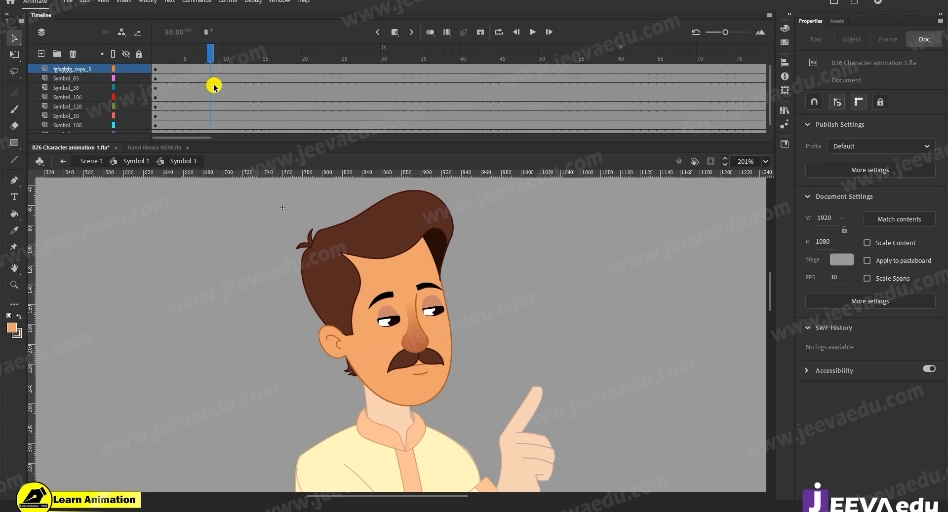
# - Return to Symbol 1 and scrub the head and arm movement between frames 3 and 14
pyautogui.click(142, 161)
pyautogui.click(383, 324)
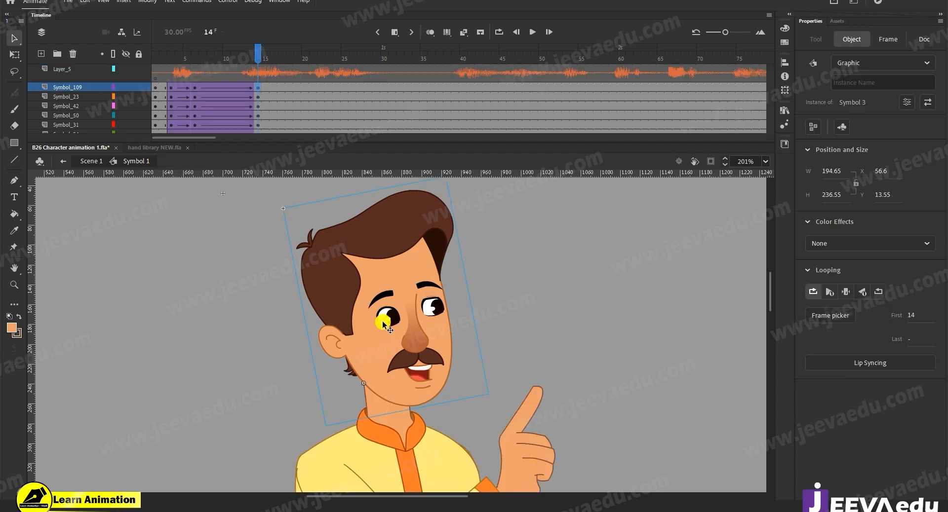
pyautogui.press('z')
pyautogui.keyDown('alt'); pyautogui.click(396, 378); pyautogui.keyUp('alt')
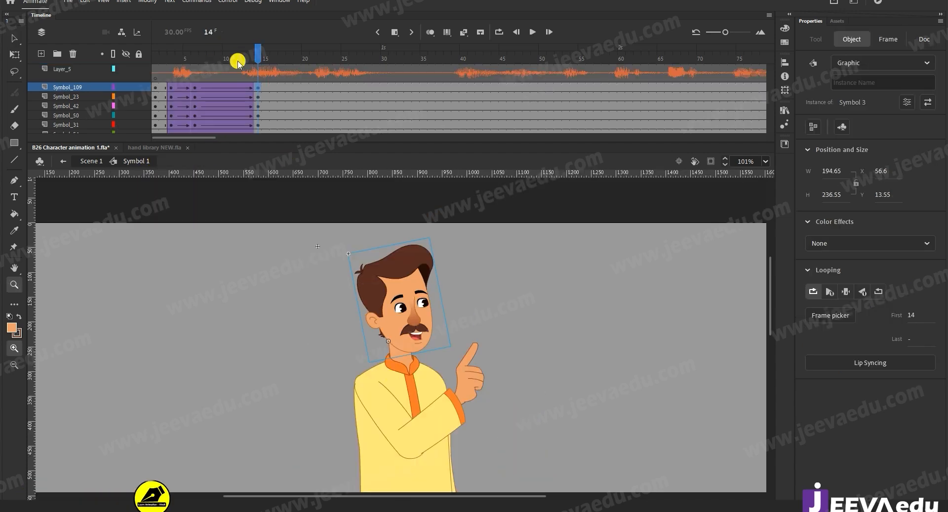
pyautogui.click(235, 56)
pyautogui.moveTo(173, 58); pyautogui.dragTo(257, 90)
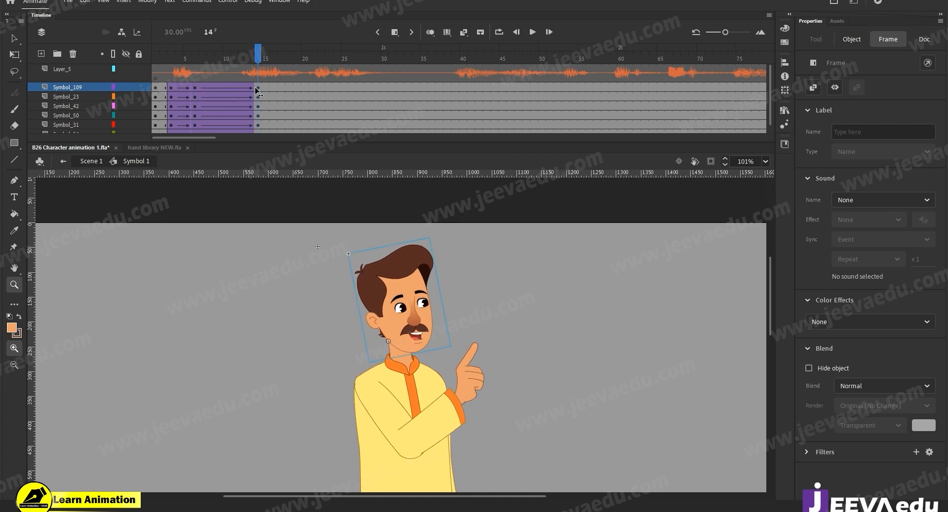
pyautogui.click(426, 348)
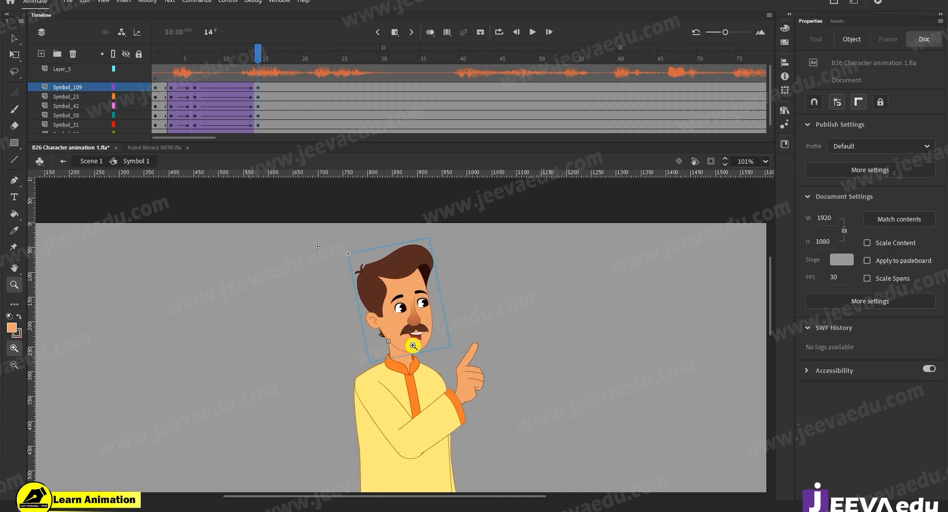
# - Examine the face closely on frame 14, check the eyes, nose, moustache and mouth instances inside Symbol 3, and return to Symbol 1
pyautogui.click(413, 346)
pyautogui.click(415, 323)
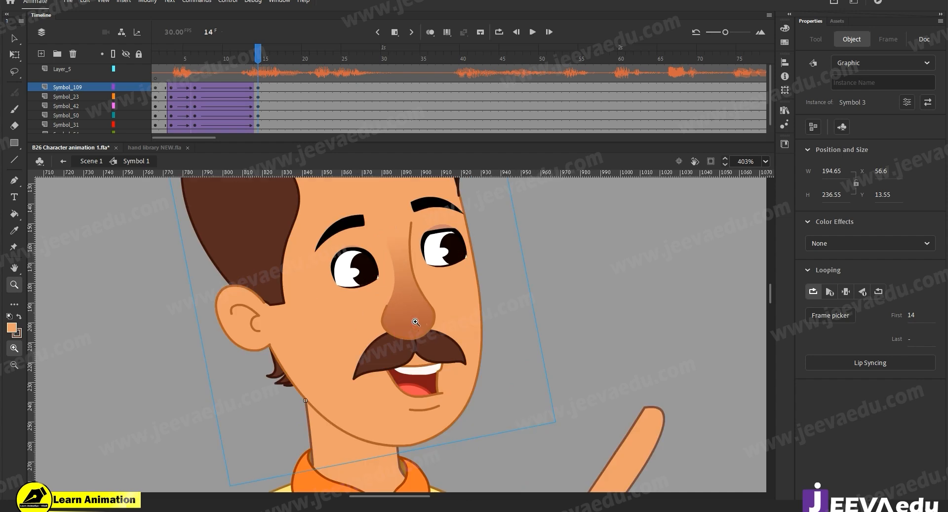
pyautogui.keyDown('alt'); pyautogui.click(416, 323); pyautogui.keyUp('alt')
pyautogui.press('v')
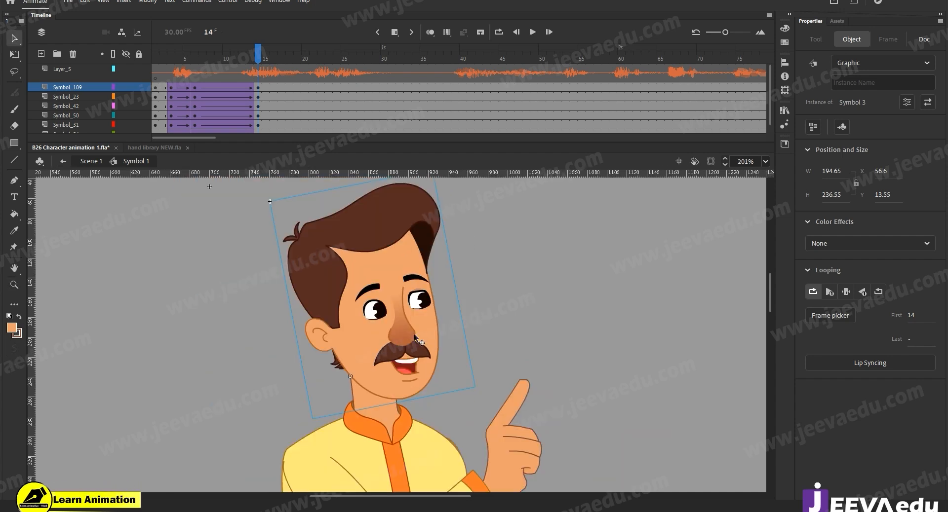
pyautogui.doubleClick(413, 334)
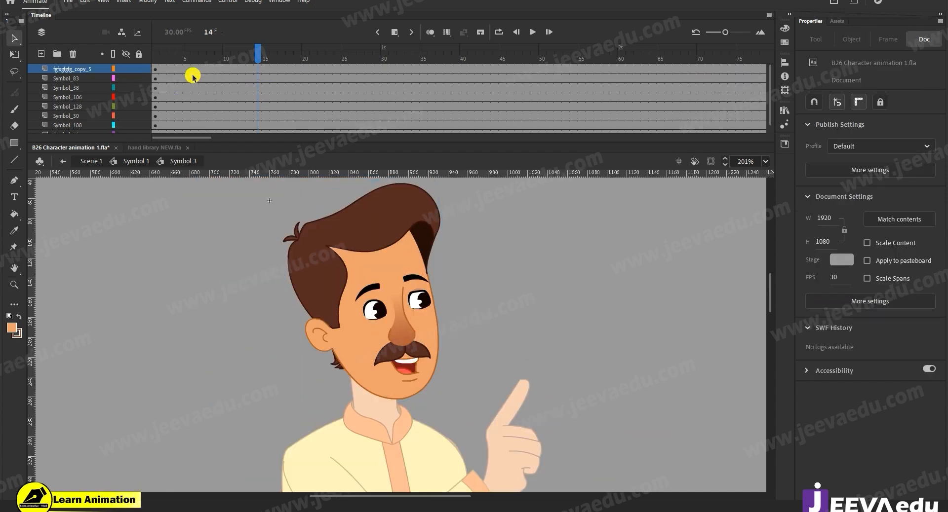
pyautogui.click(378, 295)
pyautogui.click(434, 299)
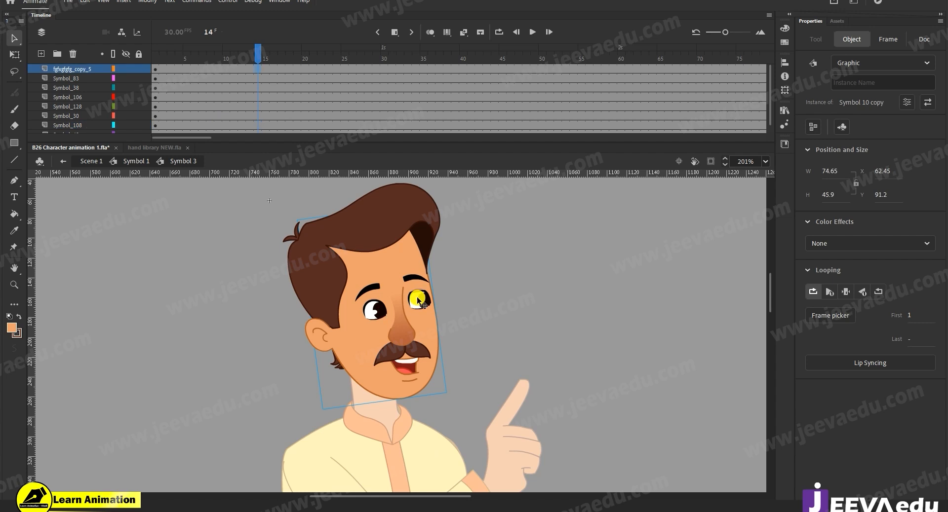
pyautogui.click(405, 353)
pyautogui.keyDown('shift'); pyautogui.click(407, 353); pyautogui.keyUp('shift')
pyautogui.keyDown('shift'); pyautogui.click(395, 354); pyautogui.keyUp('shift')
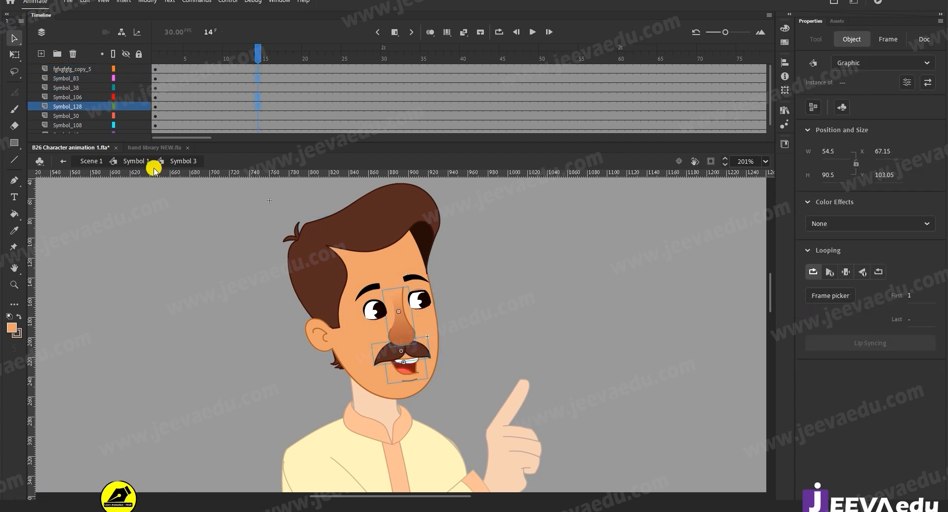
pyautogui.click(134, 163)
pyautogui.click(389, 340)
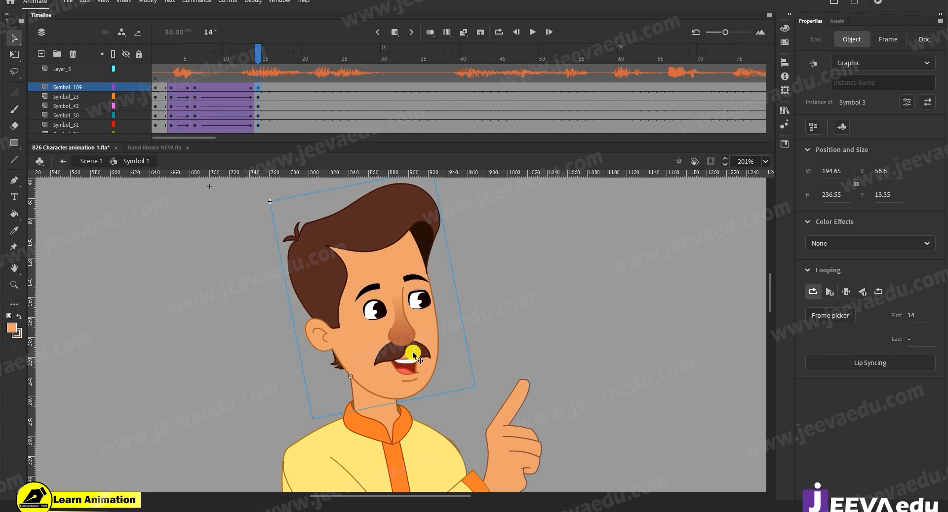
# - Review the whole figure's movement by scrubbing repeatedly up to around frame 14
pyautogui.press('z')
pyautogui.hotkey('ctrl', '-')
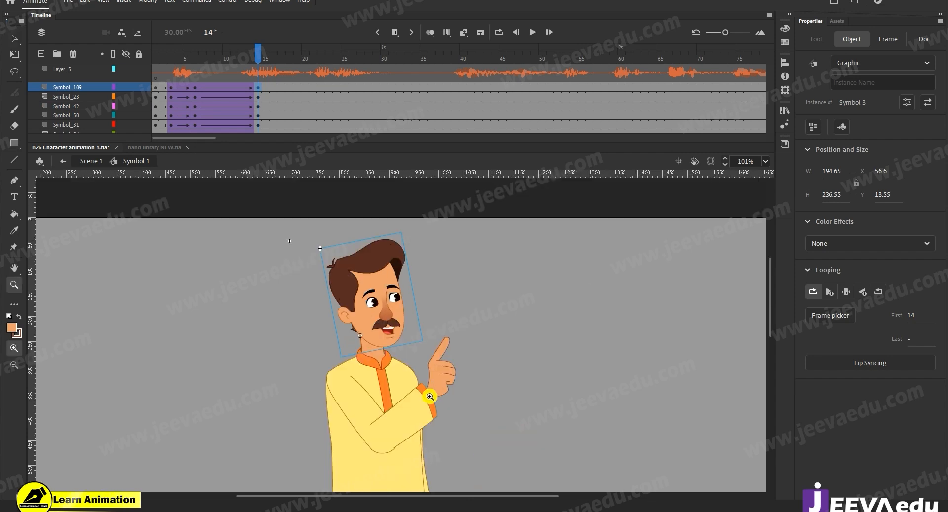
pyautogui.keyDown('alt'); pyautogui.click(426, 405); pyautogui.keyUp('alt')
pyautogui.moveTo(428, 390); pyautogui.dragTo(423, 385)
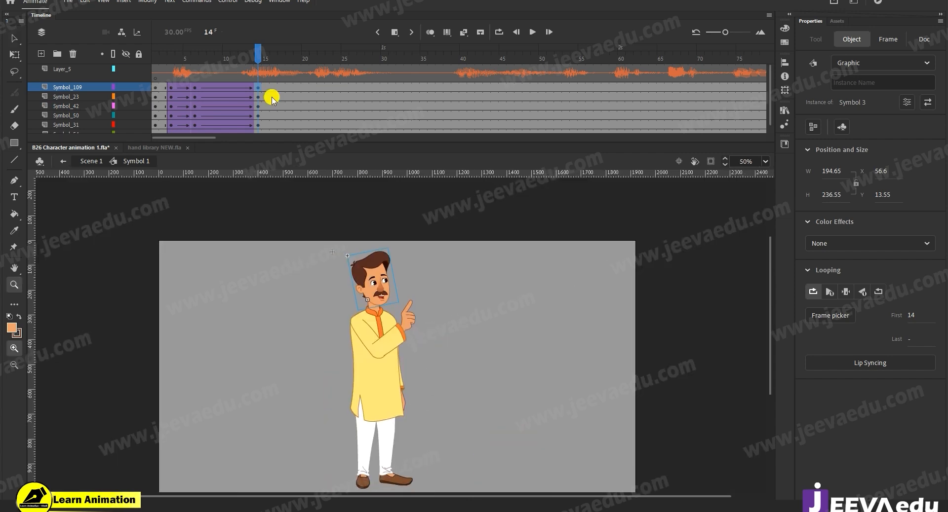
pyautogui.moveTo(247, 64); pyautogui.dragTo(262, 84)
pyautogui.click(350, 339)
pyautogui.moveTo(399, 362); pyautogui.dragTo(389, 382)
pyautogui.moveTo(203, 74); pyautogui.dragTo(265, 84)
pyautogui.click(265, 84)
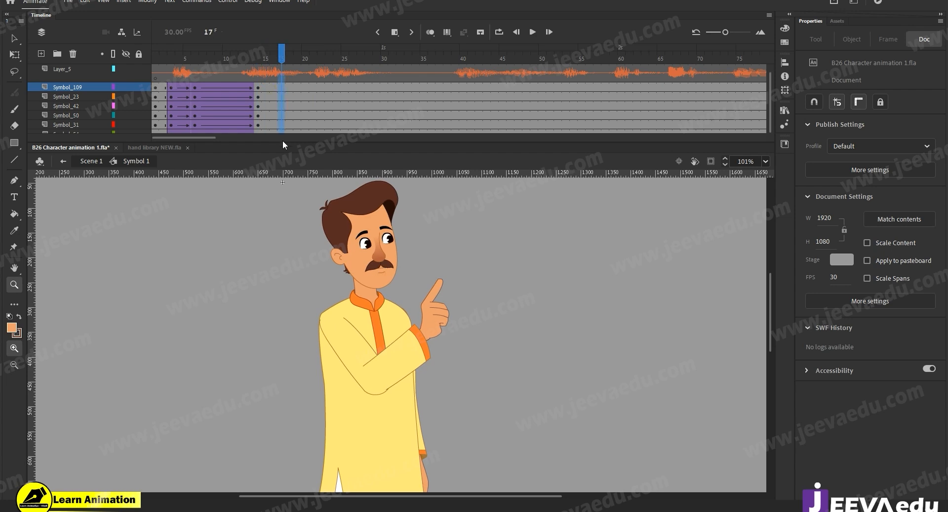
# - Insert keyframes on frame 17 of the character layers, apply a classic tween between frames 14 and 17, and go to frame 17
pyautogui.moveTo(282, 132); pyautogui.dragTo(281, 87)
pyautogui.press('F6')
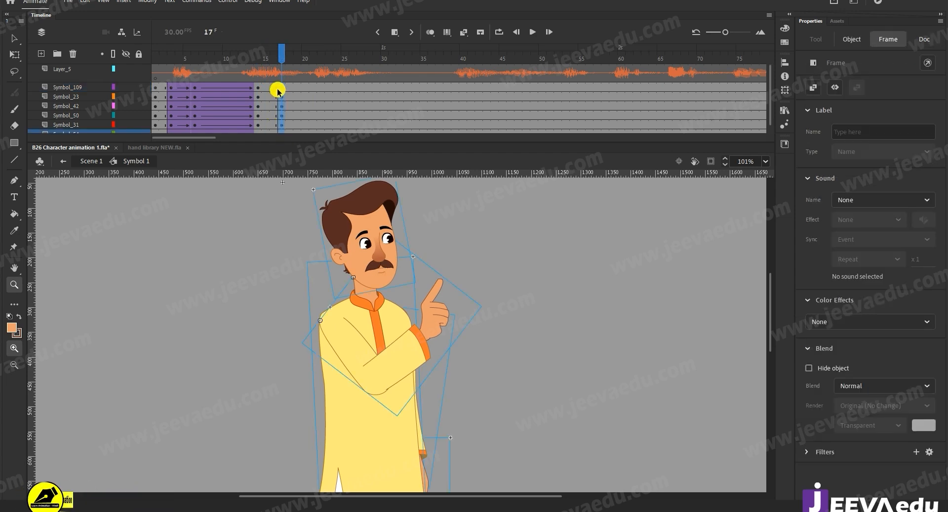
pyautogui.moveTo(267, 130); pyautogui.dragTo(275, 86)
pyautogui.rightClick(272, 108)
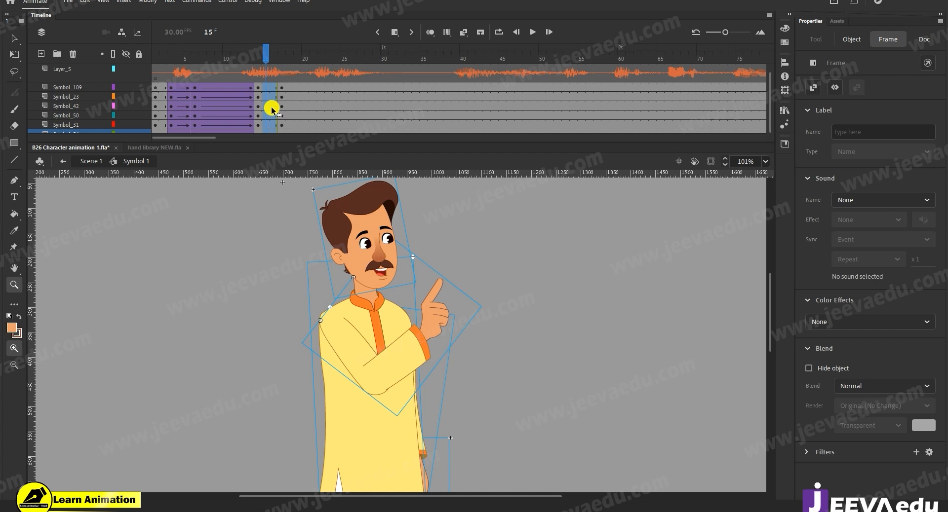
pyautogui.click(286, 114)
pyautogui.click(274, 57)
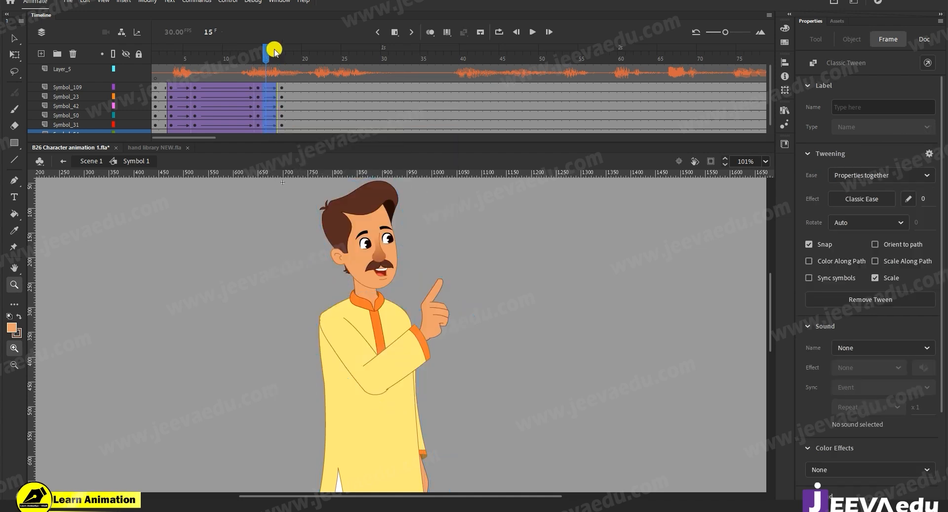
pyautogui.click(384, 334)
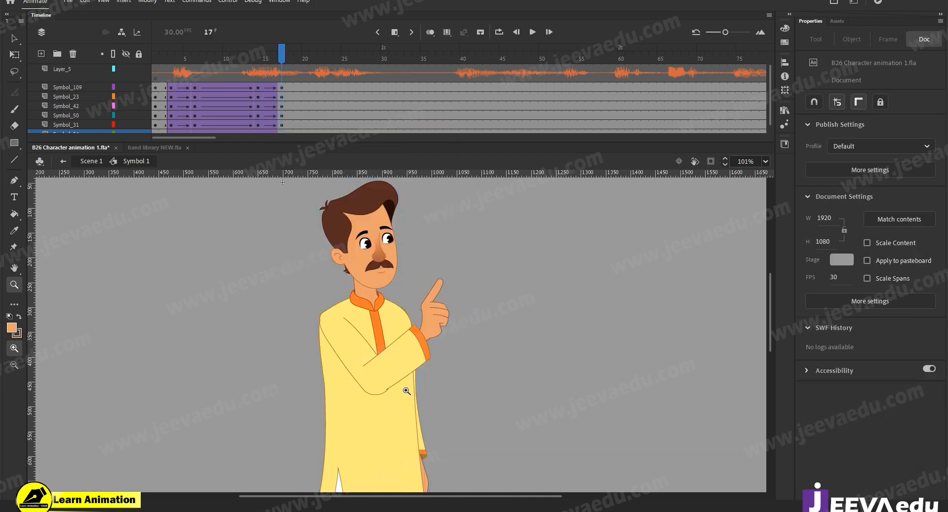
# - Select the head, torso and arm instances on frame 17 and rotate them together slightly with Free Transform
pyautogui.keyDown('alt'); pyautogui.click(419, 371); pyautogui.keyUp('alt')
pyautogui.press('v')
pyautogui.moveTo(345, 234); pyautogui.dragTo(419, 331)
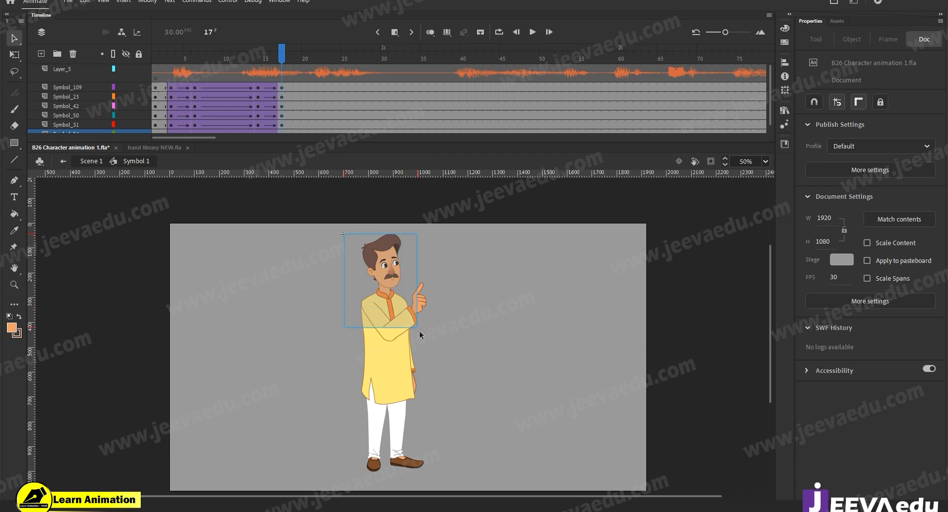
pyautogui.press('z')
pyautogui.click(394, 328)
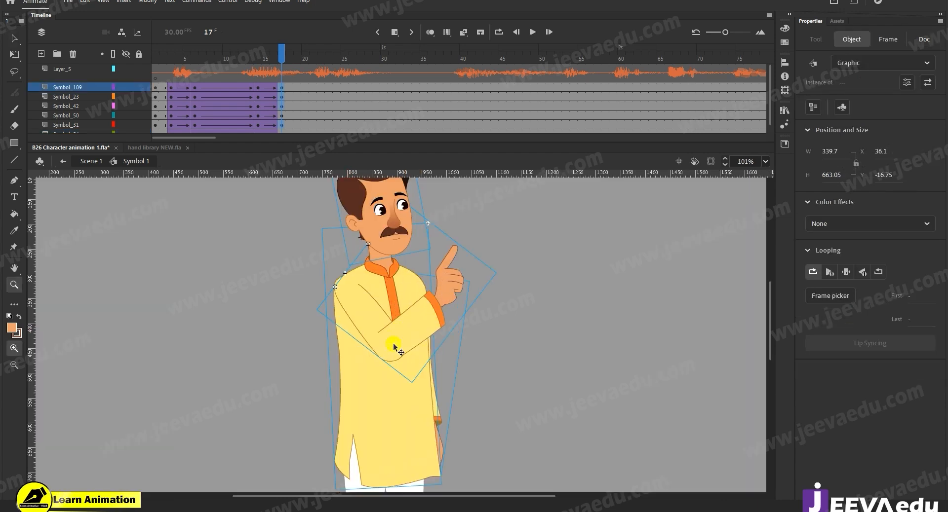
pyautogui.press('q')
pyautogui.moveTo(405, 326); pyautogui.dragTo(367, 481)
pyautogui.moveTo(474, 199); pyautogui.dragTo(477, 198)
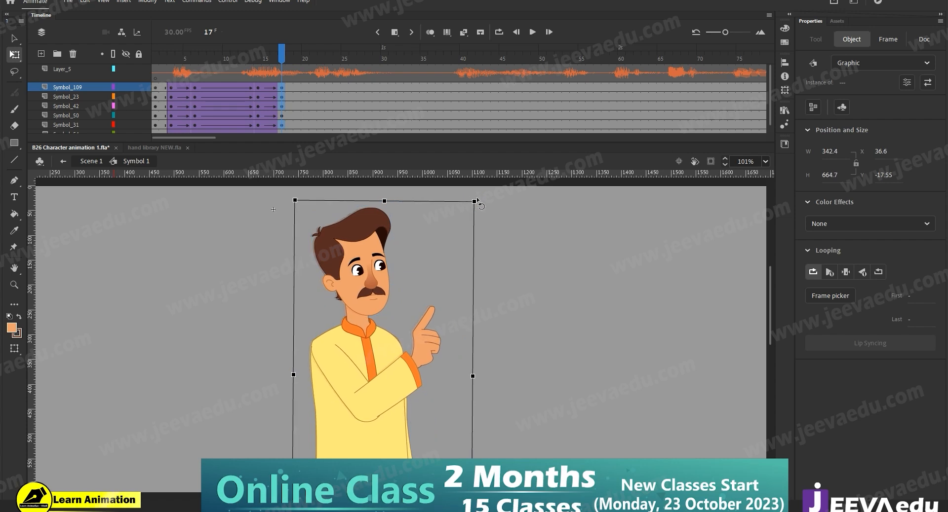
pyautogui.moveTo(477, 202); pyautogui.dragTo(478, 203)
# - Tilt the head instance Symbol 3 slightly clockwise on frame 17 and check the motion by scrubbing
pyautogui.click(428, 256)
pyautogui.click(385, 226)
pyautogui.moveTo(398, 202); pyautogui.dragTo(400, 207)
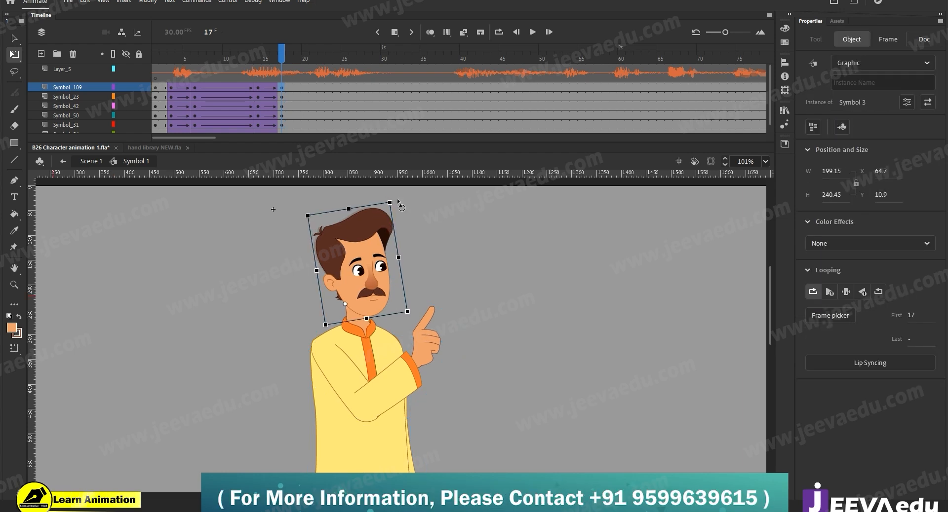
pyautogui.moveTo(230, 54); pyautogui.dragTo(283, 90)
# - Rotate the pointing arm Symbol 23 and the hanging arm Symbol 31 slightly on frame 17
pyautogui.click(436, 316)
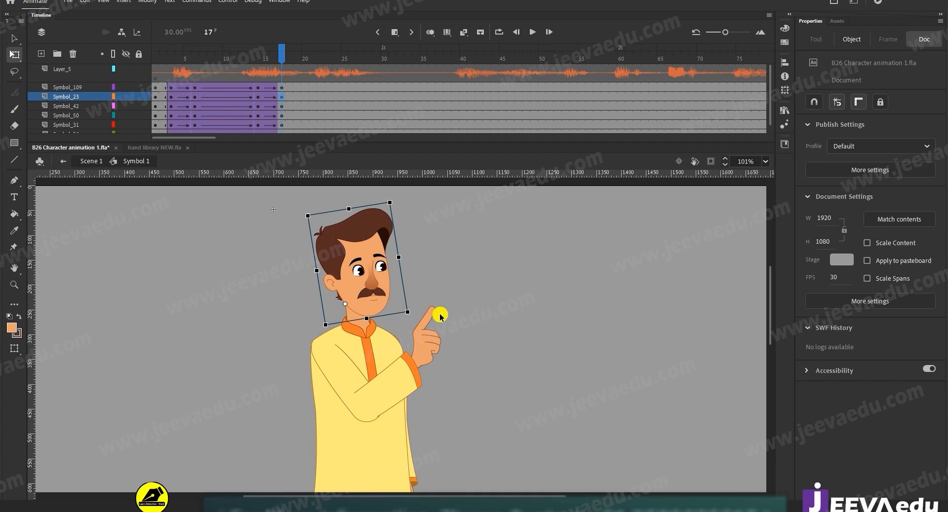
pyautogui.moveTo(474, 335); pyautogui.dragTo(484, 330)
pyautogui.scroll(-3, 488, 291)
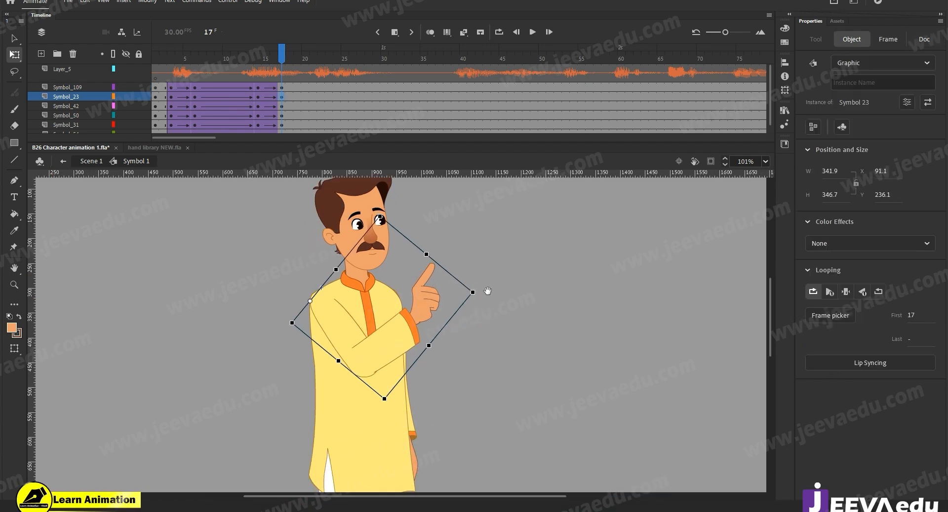
pyautogui.click(416, 429)
pyautogui.moveTo(423, 489); pyautogui.dragTo(426, 492)
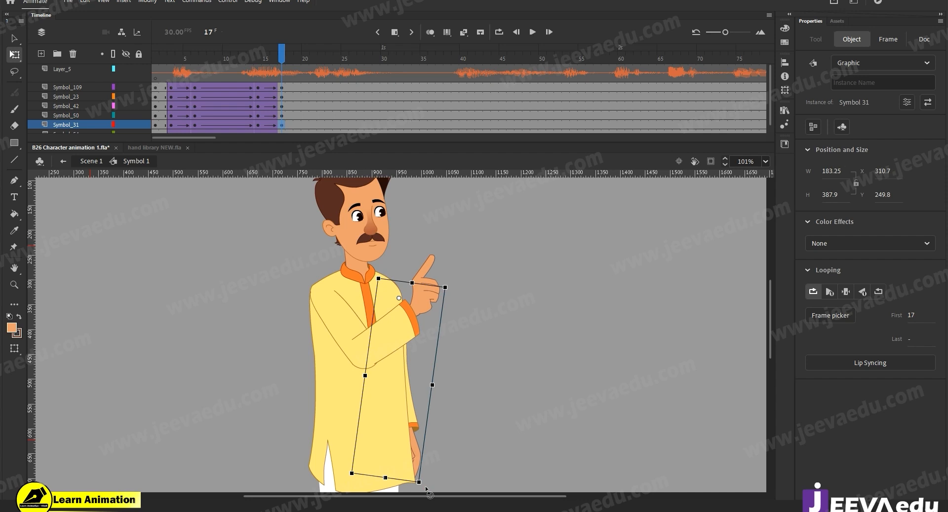
pyautogui.keyDown('alt'); pyautogui.click(391, 353); pyautogui.keyUp('alt')
pyautogui.click(397, 311)
pyautogui.moveTo(414, 322); pyautogui.dragTo(403, 314)
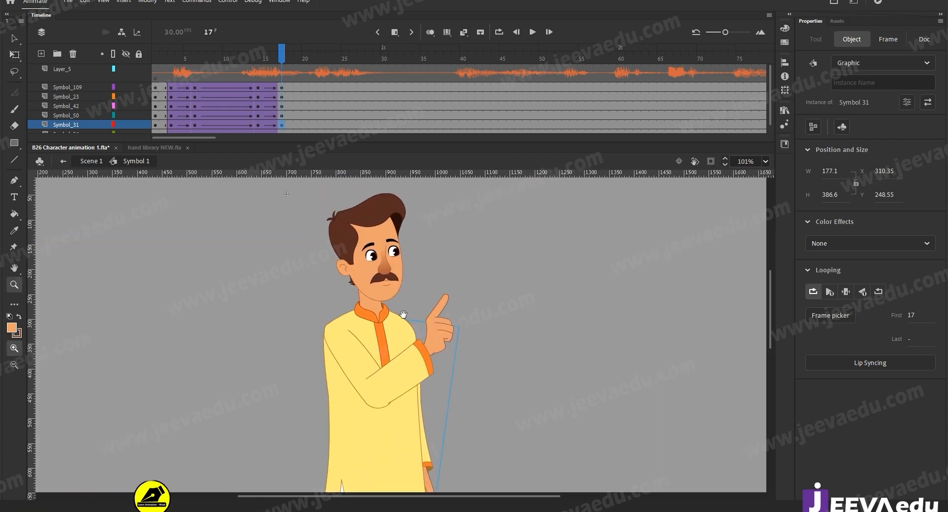
# - Hide Layer_5 and review the figure's movement by playing and scrubbing up to frame 17
pyautogui.click(125, 69)
pyautogui.press('Return')
pyautogui.click(302, 84)
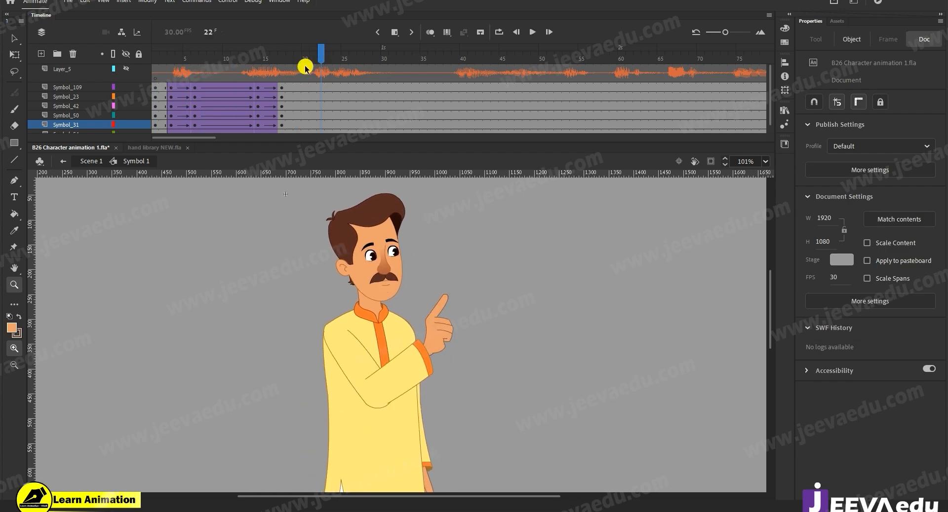
pyautogui.click(170, 81)
pyautogui.moveTo(170, 81); pyautogui.dragTo(175, 115)
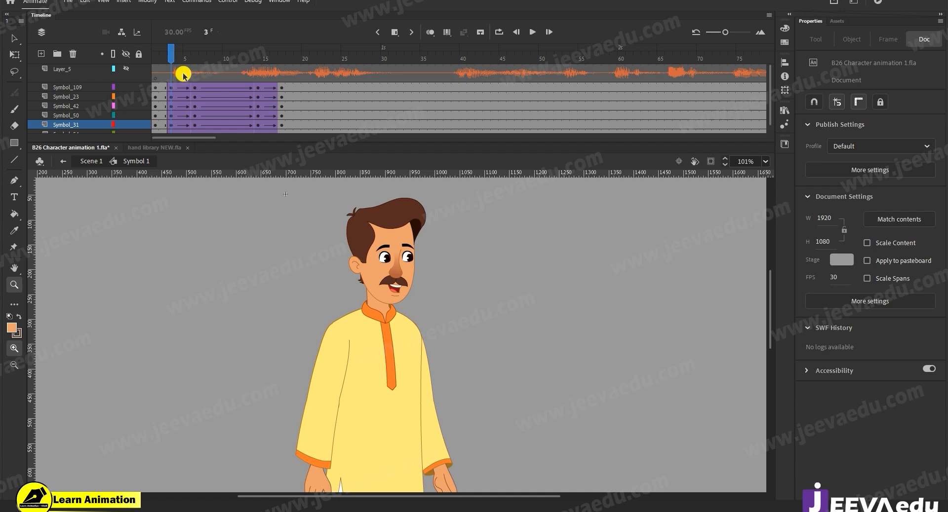
pyautogui.moveTo(175, 52); pyautogui.dragTo(19, 117)
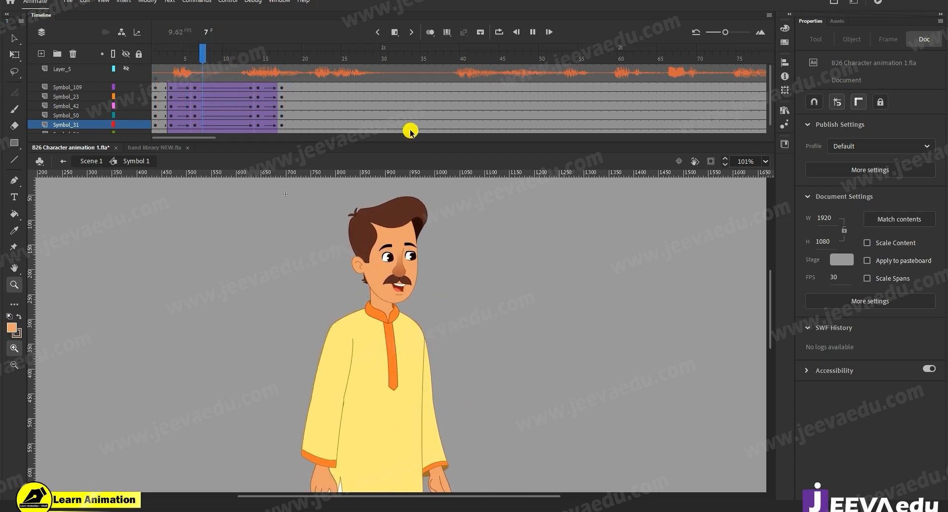
pyautogui.moveTo(295, 59); pyautogui.dragTo(72, 151)
pyautogui.moveTo(216, 143); pyautogui.dragTo(198, 134)
pyautogui.keyDown('alt'); pyautogui.click(305, 268); pyautogui.keyUp('alt')
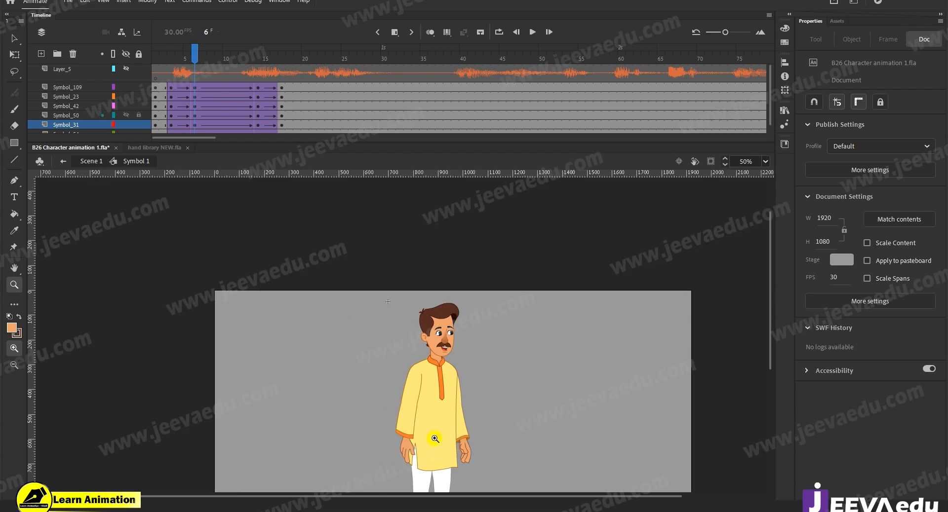
pyautogui.click(460, 441)
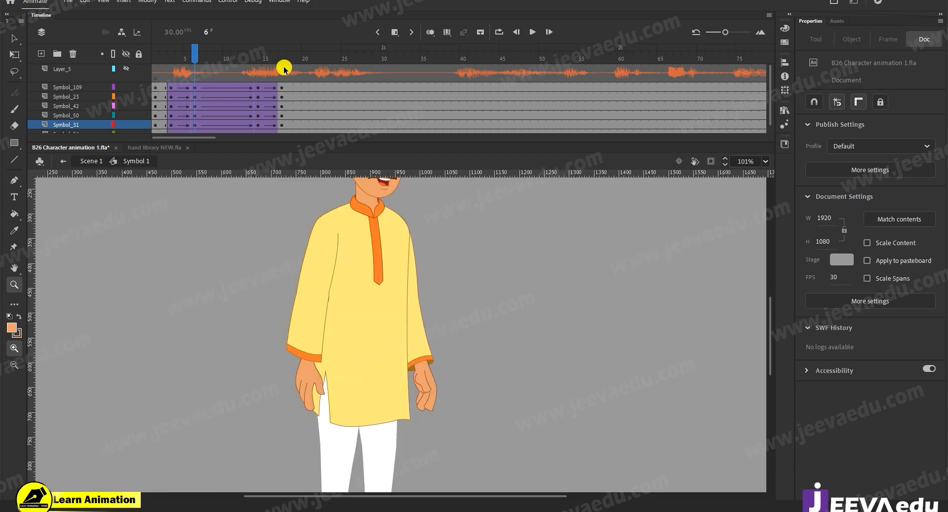
pyautogui.moveTo(271, 50); pyautogui.dragTo(279, 62)
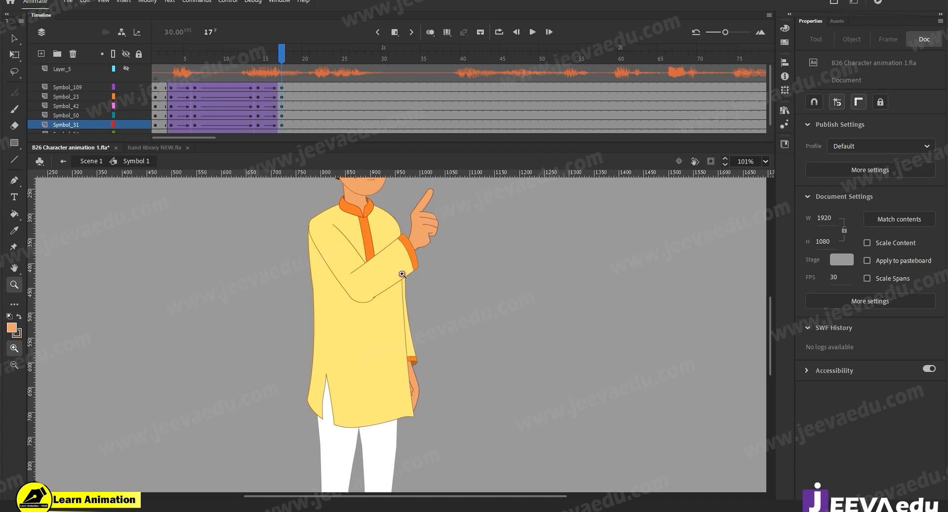
# - Examine the folded arm closely on frame 17, and scrub the whole figure's movement up to that frame
pyautogui.click(408, 311)
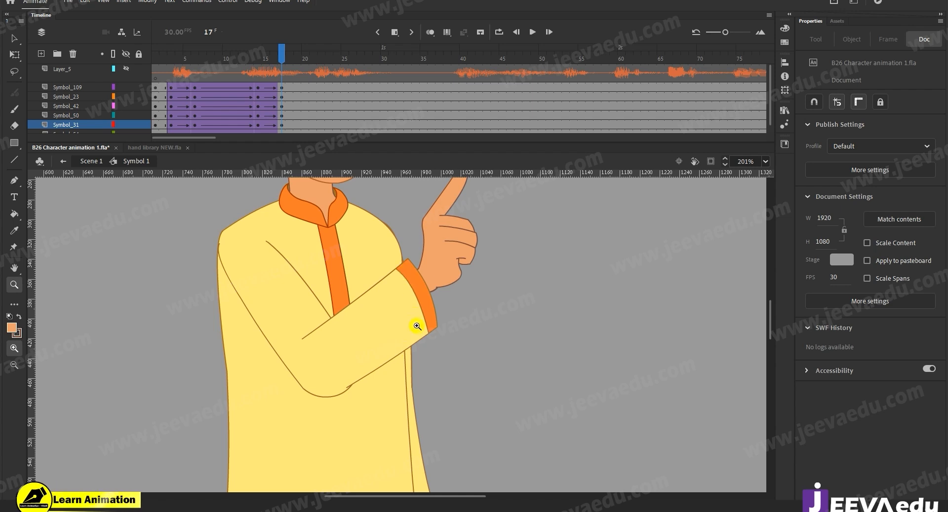
pyautogui.press('v')
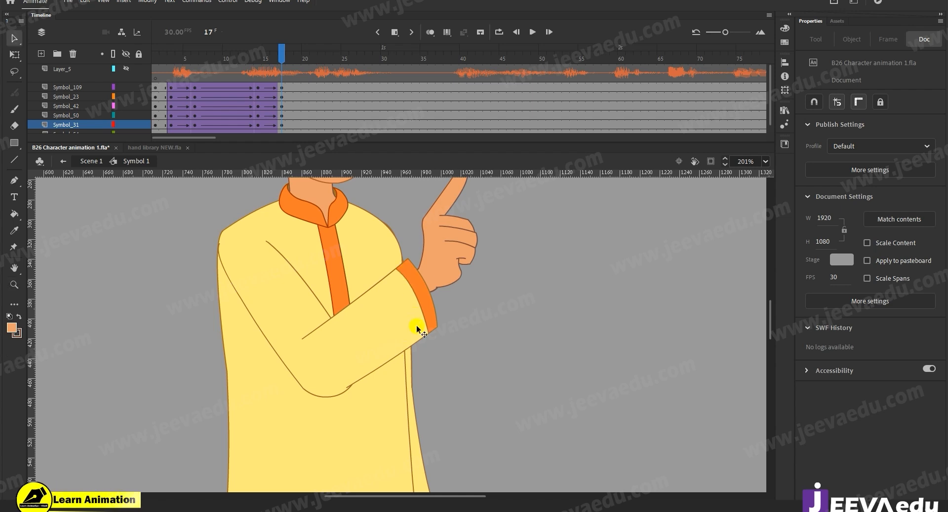
pyautogui.press('z')
pyautogui.keyDown('alt'); pyautogui.click(423, 368); pyautogui.keyUp('alt')
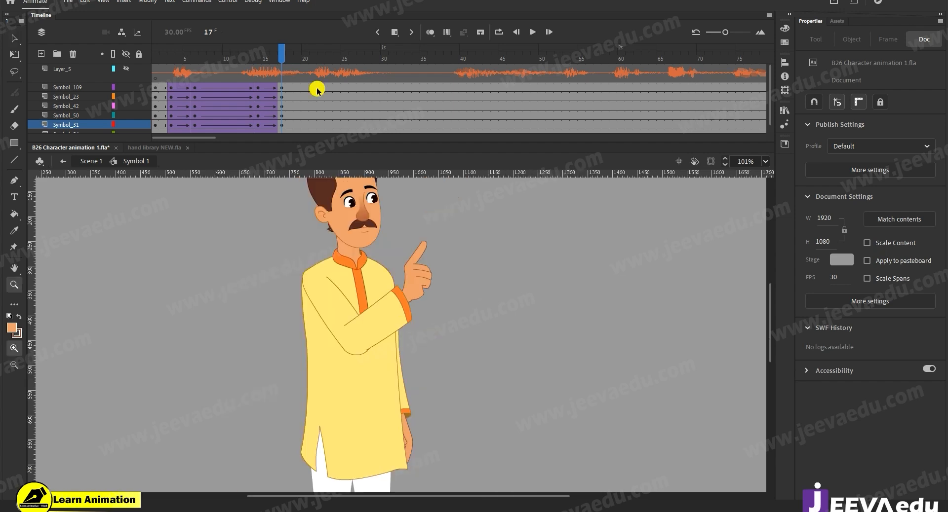
pyautogui.moveTo(307, 68); pyautogui.dragTo(283, 113)
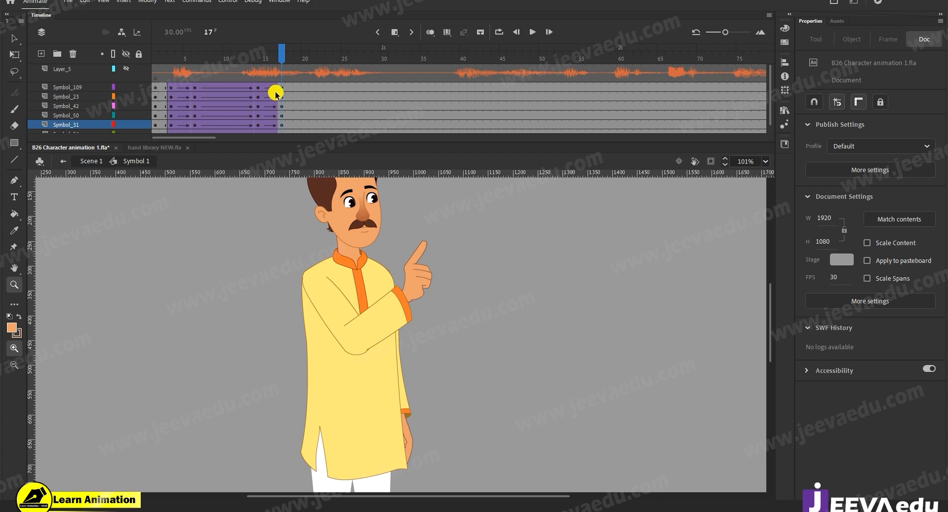
pyautogui.moveTo(187, 59); pyautogui.dragTo(283, 105)
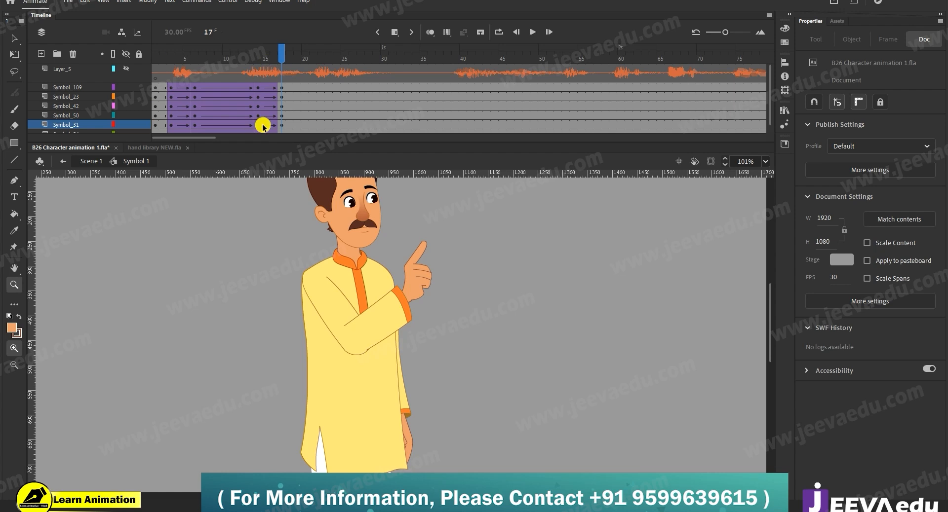
pyautogui.keyDown('alt'); pyautogui.click(405, 381); pyautogui.keyUp('alt')
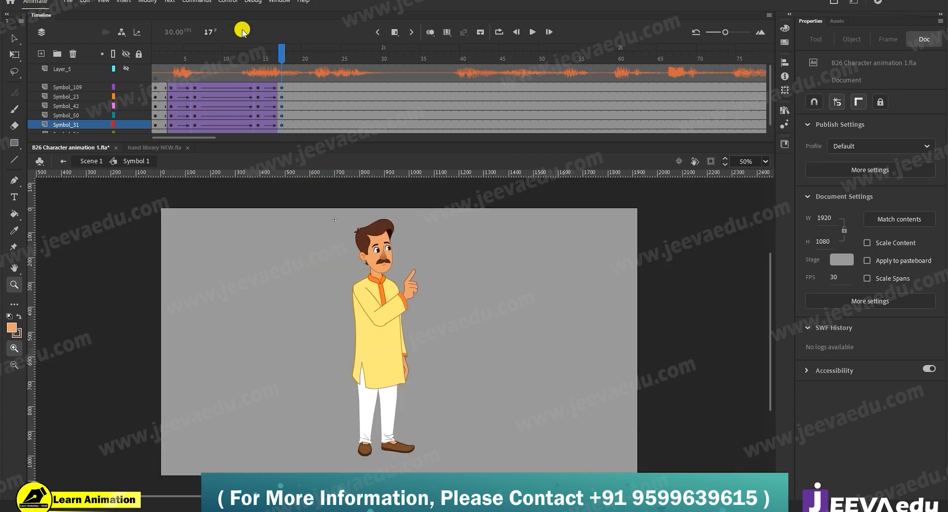
pyautogui.moveTo(253, 58); pyautogui.dragTo(281, 58)
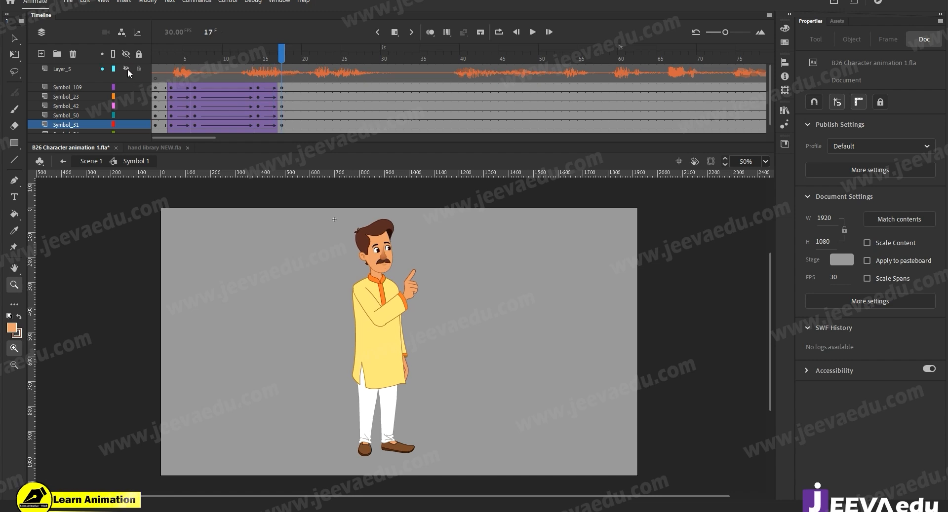
# - Make Layer_5 visible, play the animation past frame 17, and check the pose around frames 12 to 19
pyautogui.press('Return')
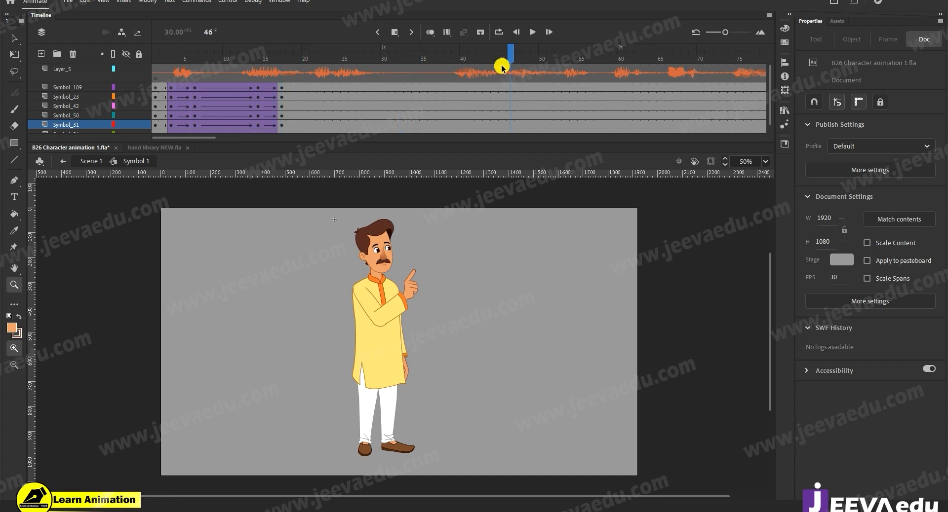
pyautogui.click(296, 89)
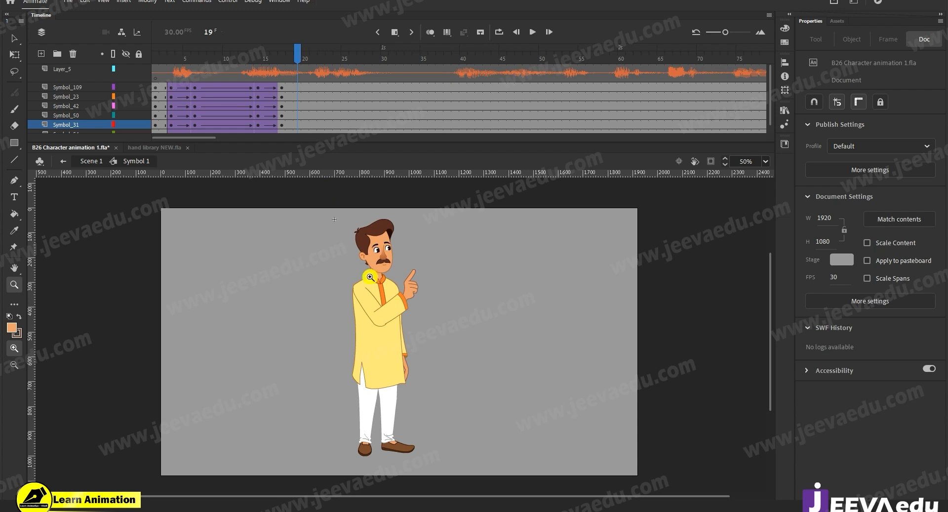
pyautogui.click(393, 296)
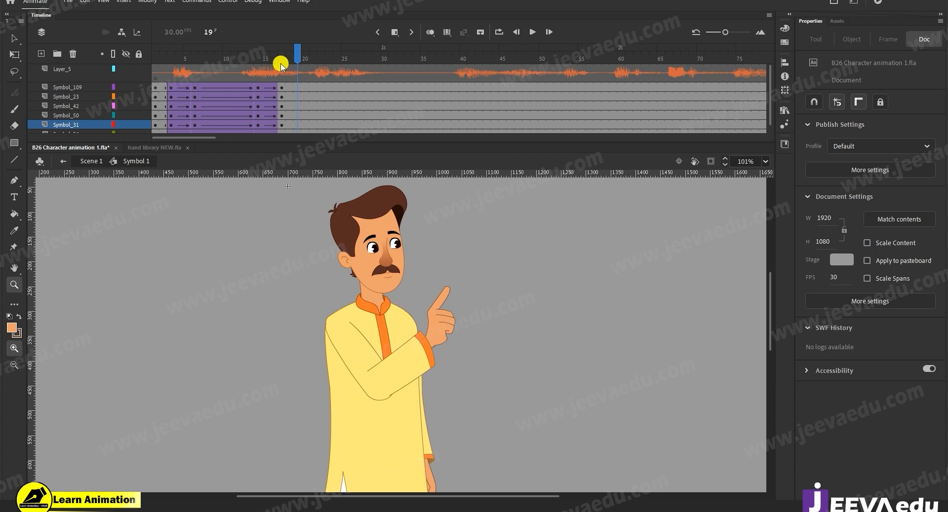
pyautogui.click(243, 66)
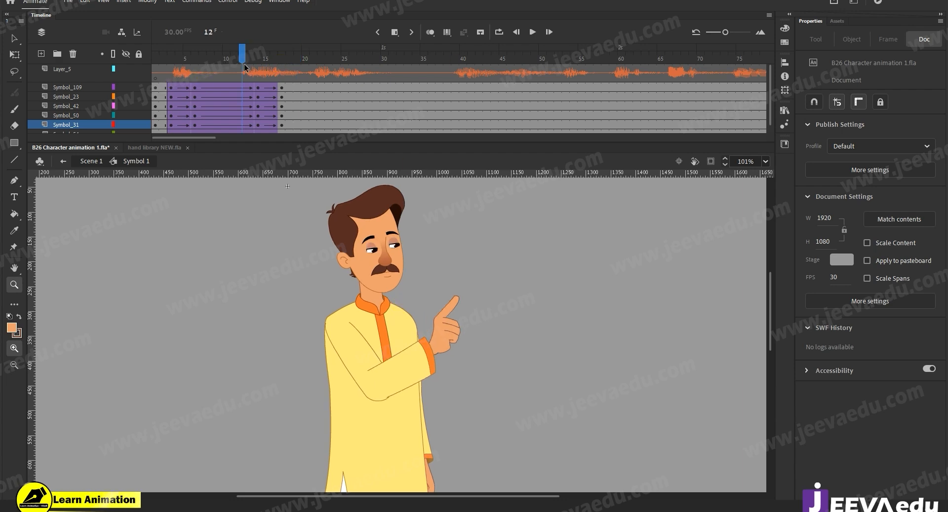
# - Insert keyframes on frames 18 and 37 of all the character layers
pyautogui.moveTo(287, 89); pyautogui.dragTo(288, 134)
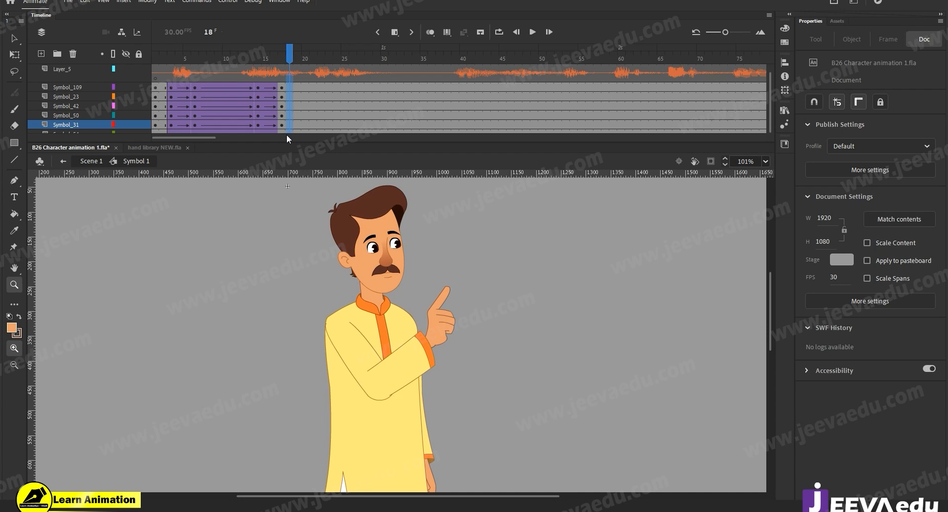
pyautogui.click(281, 103)
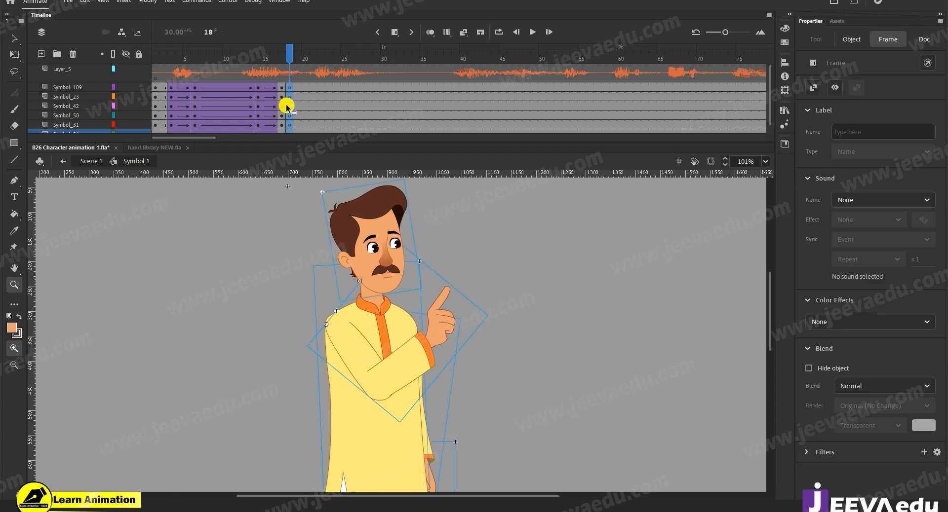
pyautogui.moveTo(299, 49); pyautogui.dragTo(417, 80)
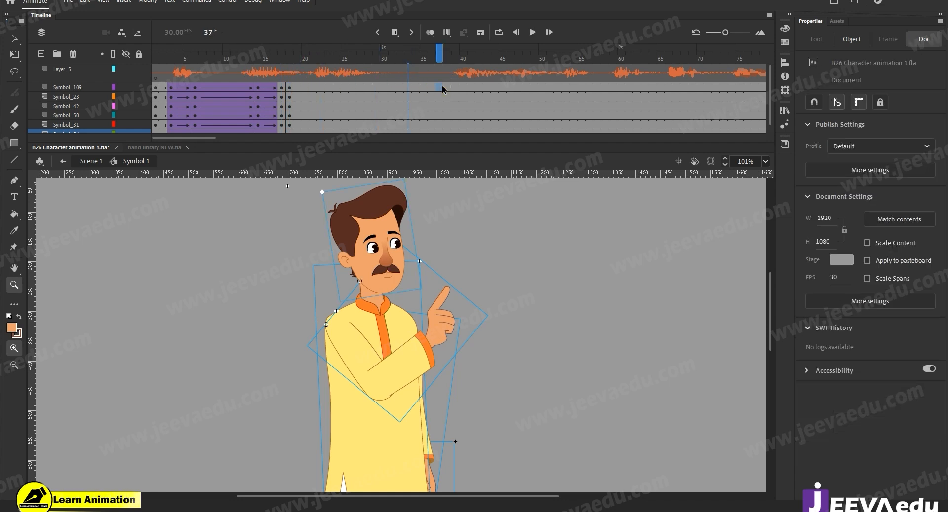
pyautogui.moveTo(440, 142); pyautogui.dragTo(449, 80)
pyautogui.press('F6')
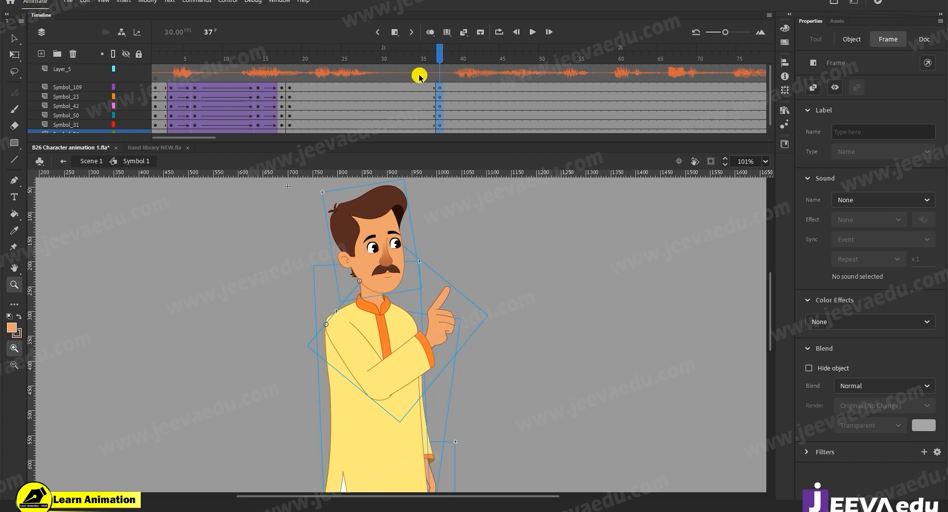
# - Apply a classic tween to the character layers between frames 18 and 37
pyautogui.moveTo(409, 84); pyautogui.dragTo(387, 132)
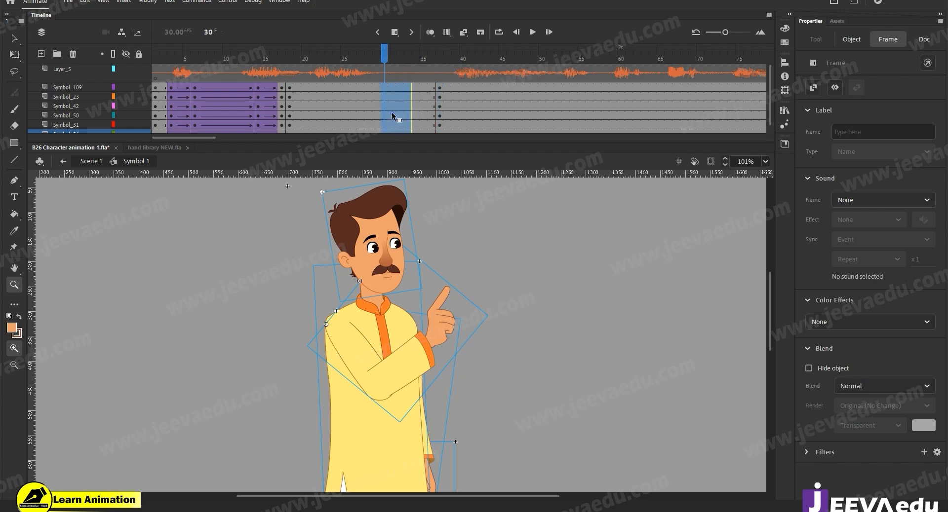
pyautogui.rightClick(392, 117)
pyautogui.click(420, 144)
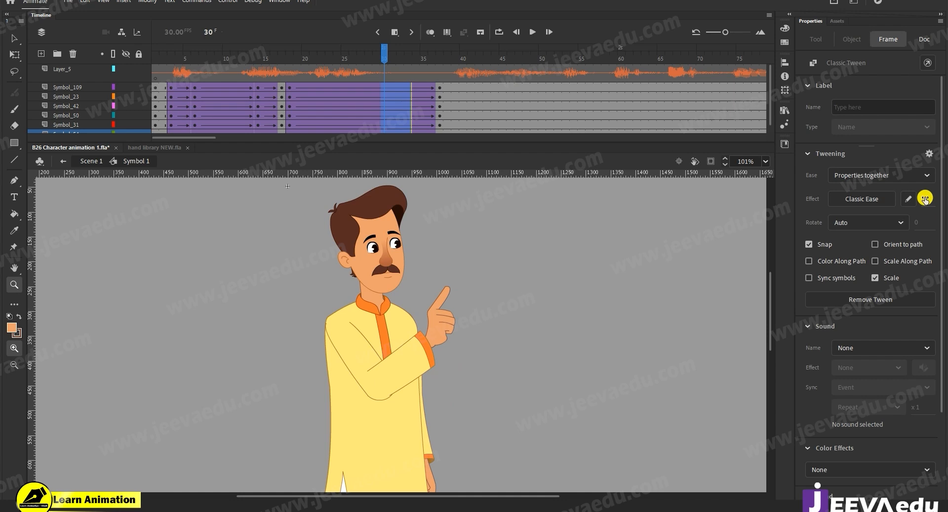
pyautogui.press('Return')
# - On frame 37, select the upper-body parts together and rotate them slightly backward
pyautogui.moveTo(425, 44); pyautogui.dragTo(437, 69)
pyautogui.click(381, 292)
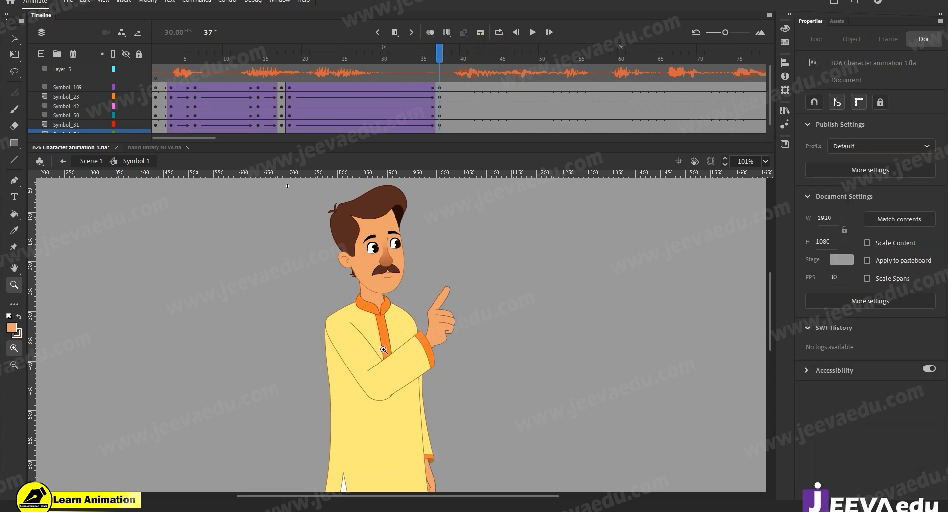
pyautogui.keyDown('alt'); pyautogui.click(408, 291); pyautogui.keyUp('alt')
pyautogui.click(393, 290)
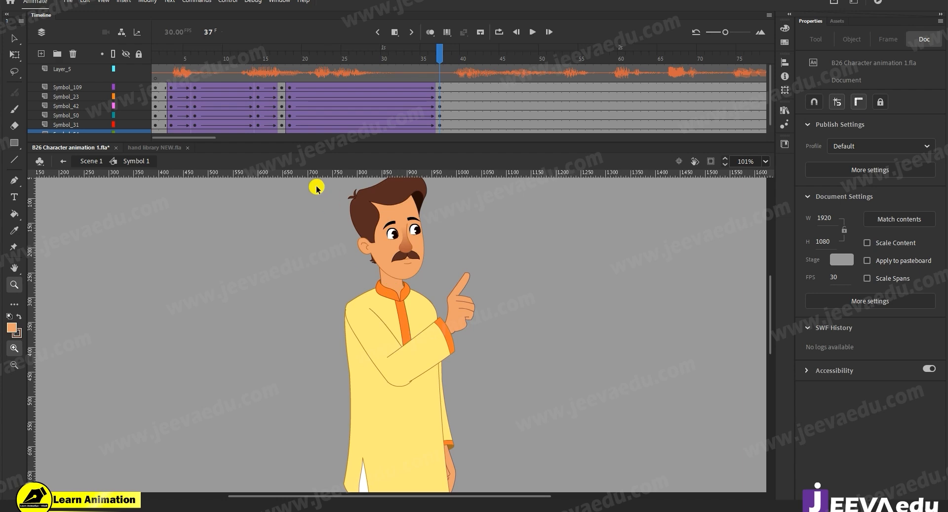
pyautogui.press('v')
pyautogui.moveTo(317, 189); pyautogui.dragTo(476, 369)
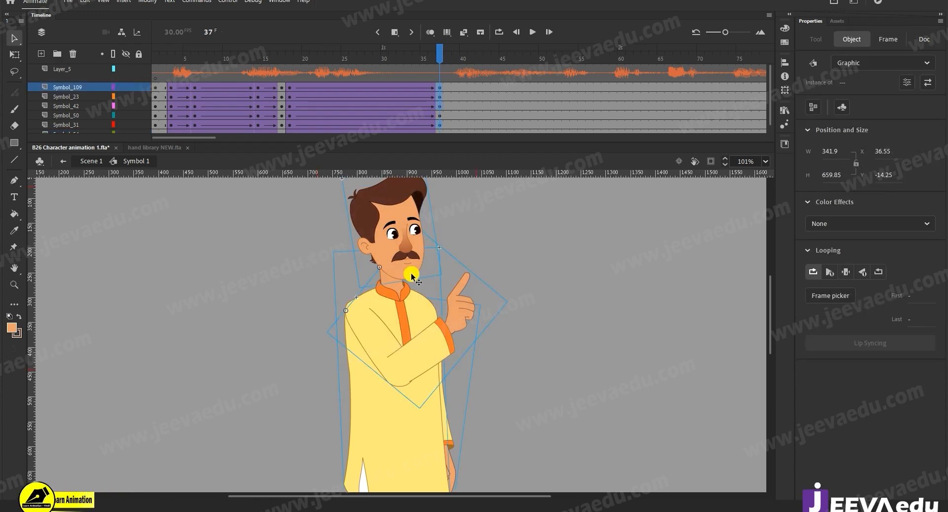
pyautogui.press('q')
pyautogui.click(415, 339)
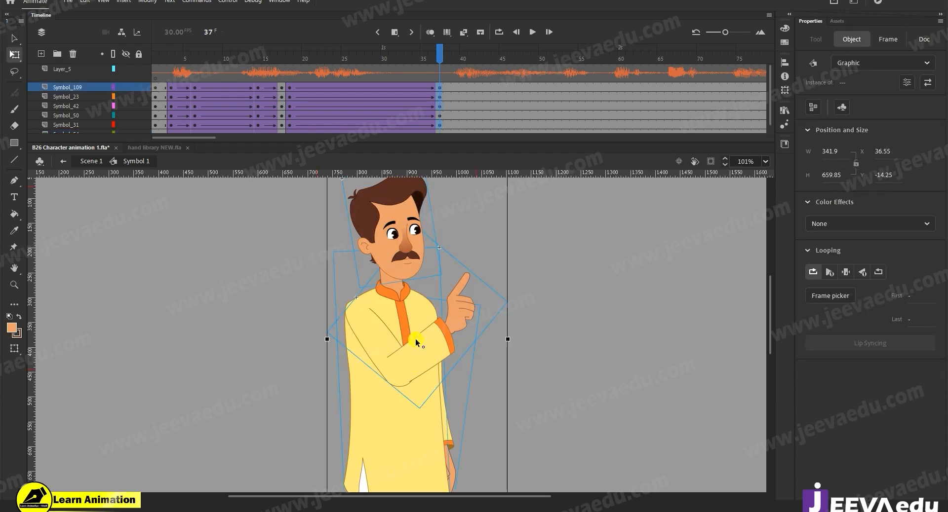
pyautogui.moveTo(458, 313); pyautogui.dragTo(447, 369)
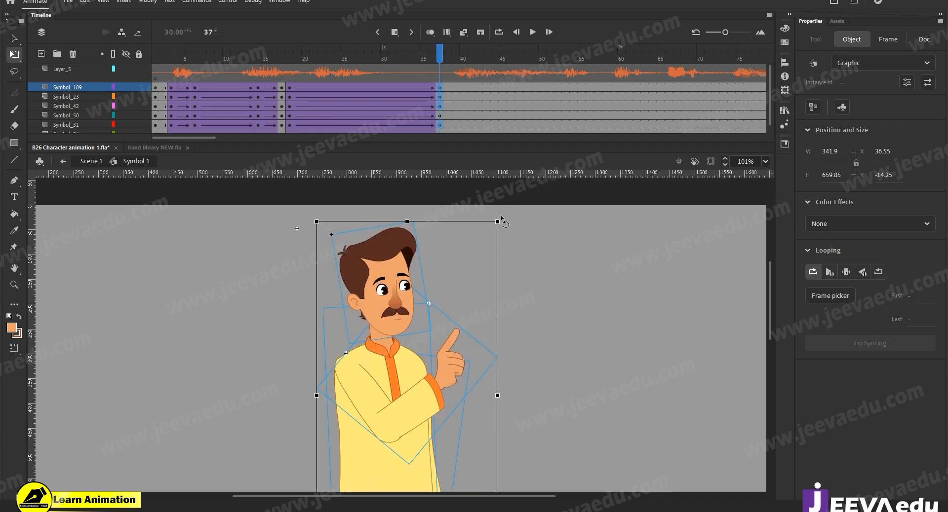
pyautogui.moveTo(501, 217); pyautogui.dragTo(499, 216)
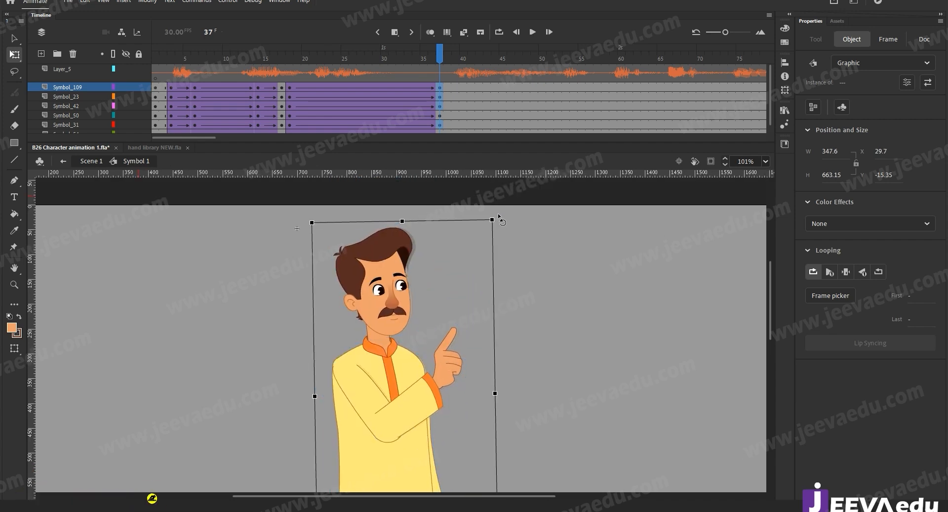
# - Tilt the head slightly farther back on frame 37 and scrub the timeline to check the movement
pyautogui.click(516, 258)
pyautogui.click(399, 238)
pyautogui.moveTo(416, 223); pyautogui.dragTo(417, 218)
pyautogui.moveTo(410, 57); pyautogui.dragTo(447, 109)
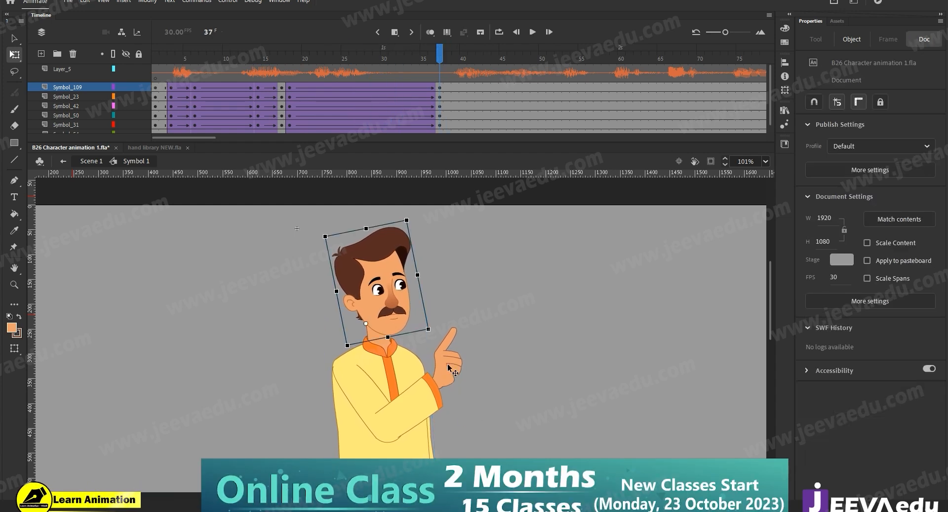
# - Rotate the pointing arm and the hanging arm slightly on frame 37
pyautogui.click(463, 320)
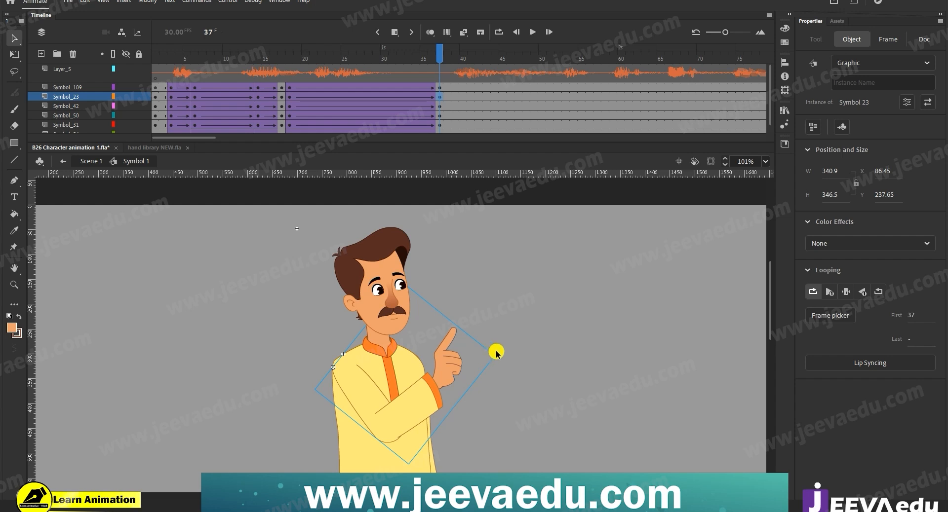
pyautogui.press('q')
pyautogui.moveTo(499, 351); pyautogui.dragTo(501, 356)
pyautogui.moveTo(493, 417); pyautogui.dragTo(489, 347)
pyautogui.click(446, 466)
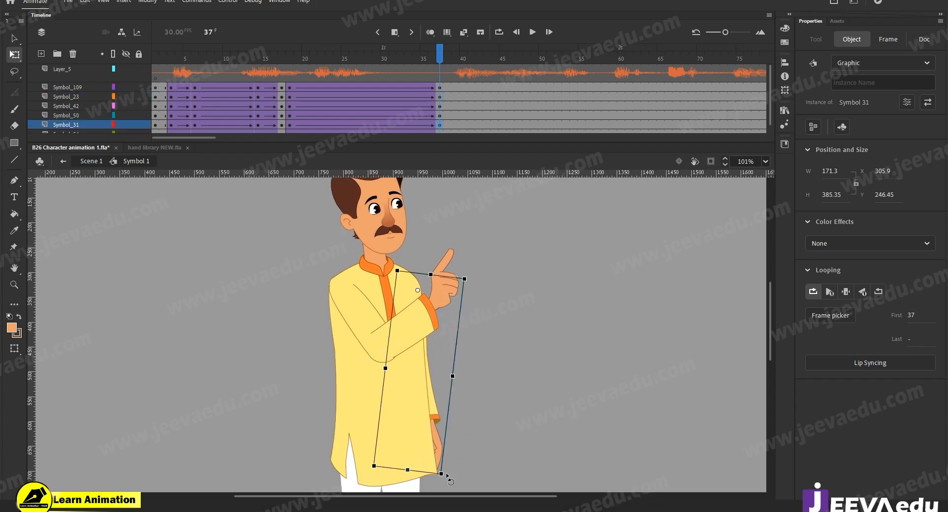
pyautogui.scroll(2, 449, 476)
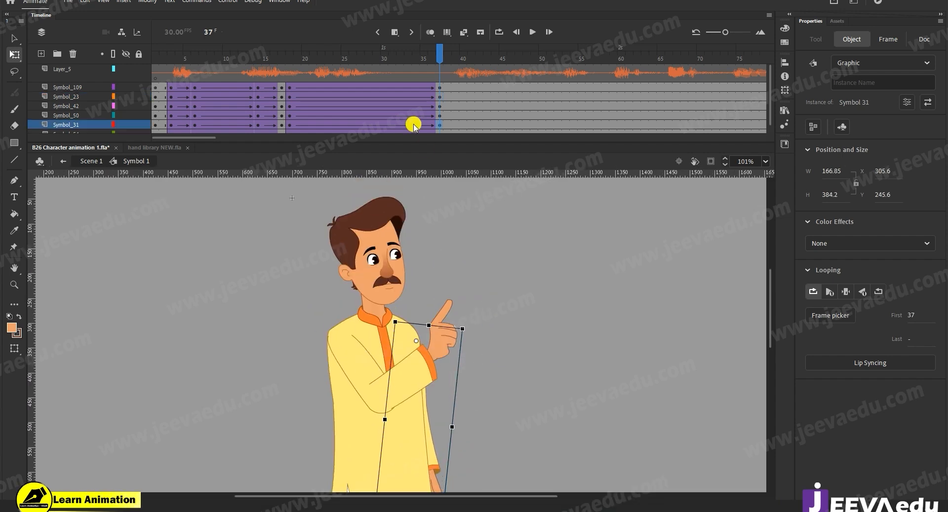
# - Open the head symbol for editing in place at frame 18
pyautogui.click(292, 89)
pyautogui.click(374, 295)
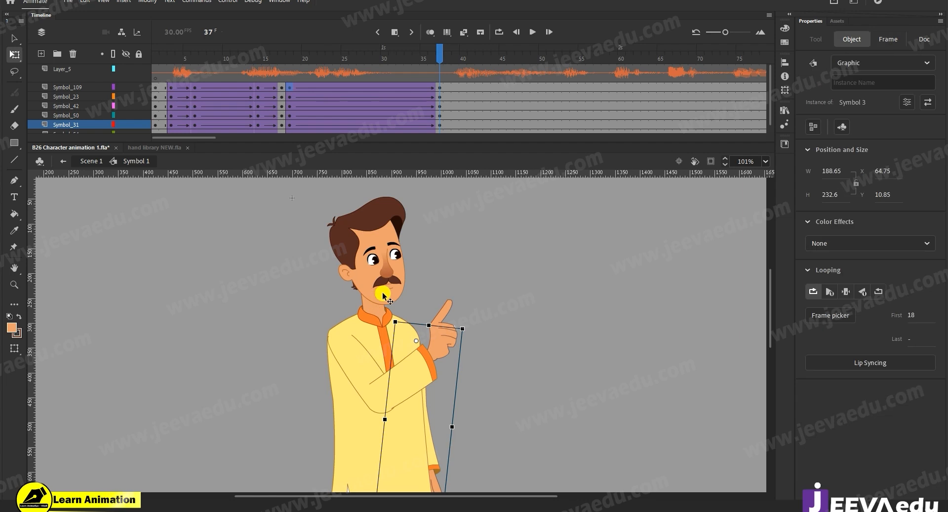
pyautogui.press('z')
pyautogui.click(387, 274)
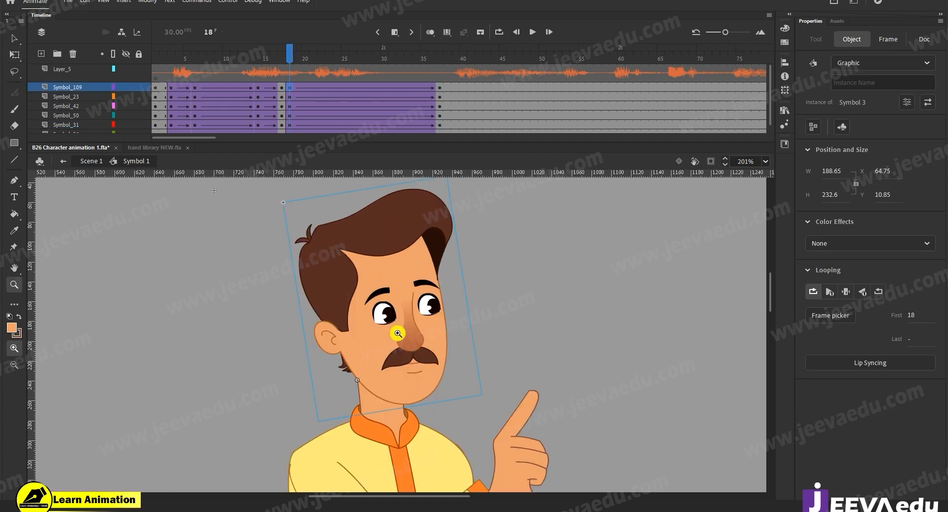
pyautogui.press('v')
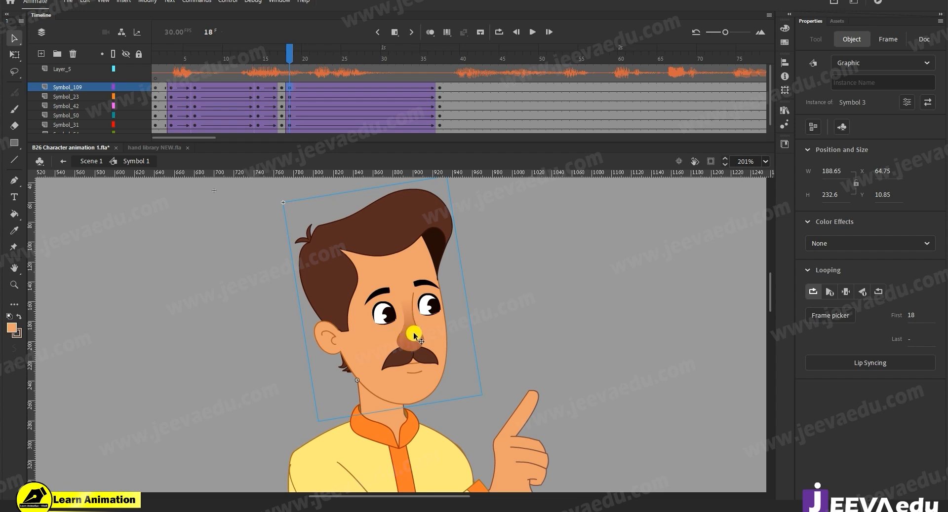
pyautogui.doubleClick(418, 341)
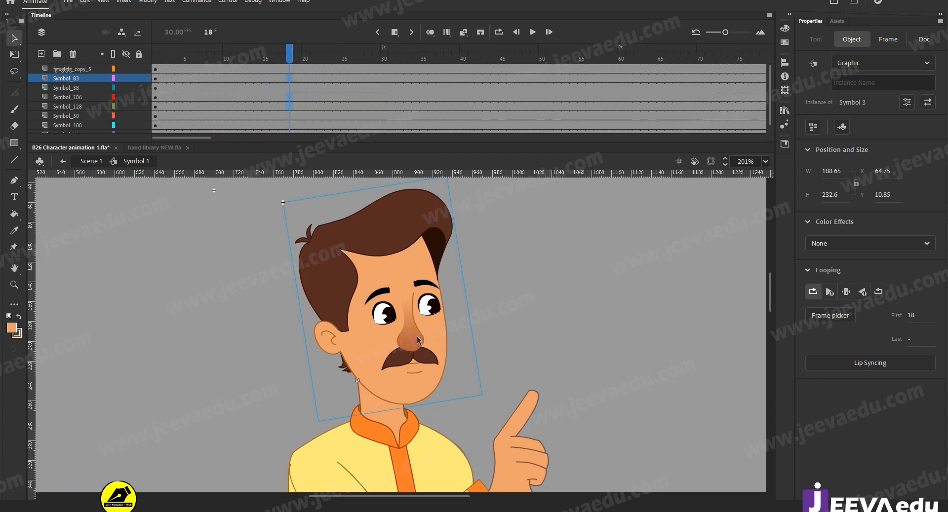
pyautogui.press('Escape')
# - Insert keyframes on frames 18, 21 and 24 of all the face layers
pyautogui.moveTo(289, 75); pyautogui.dragTo(288, 140)
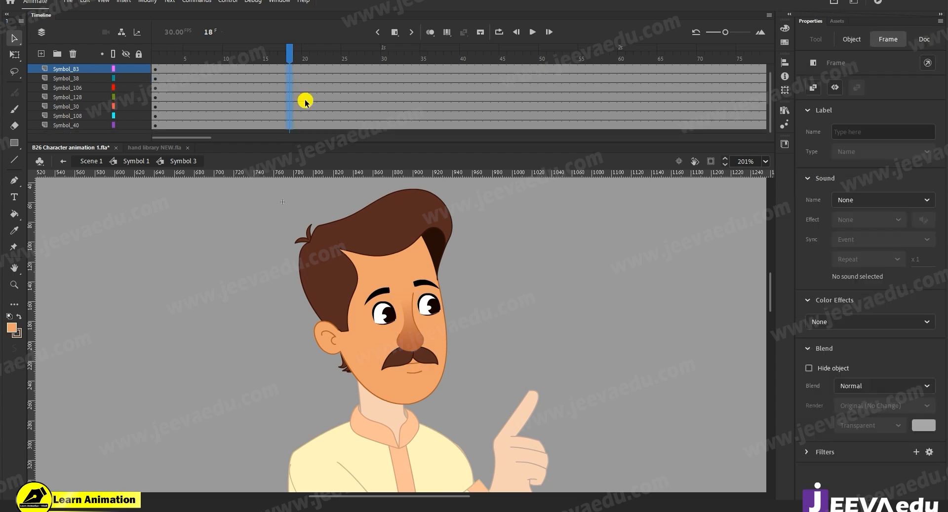
pyautogui.press('F6')
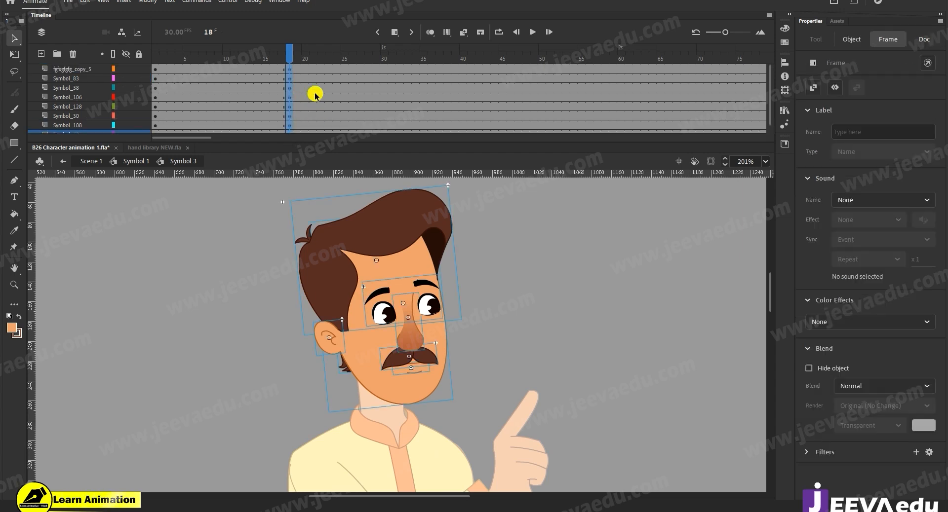
pyautogui.click(298, 70)
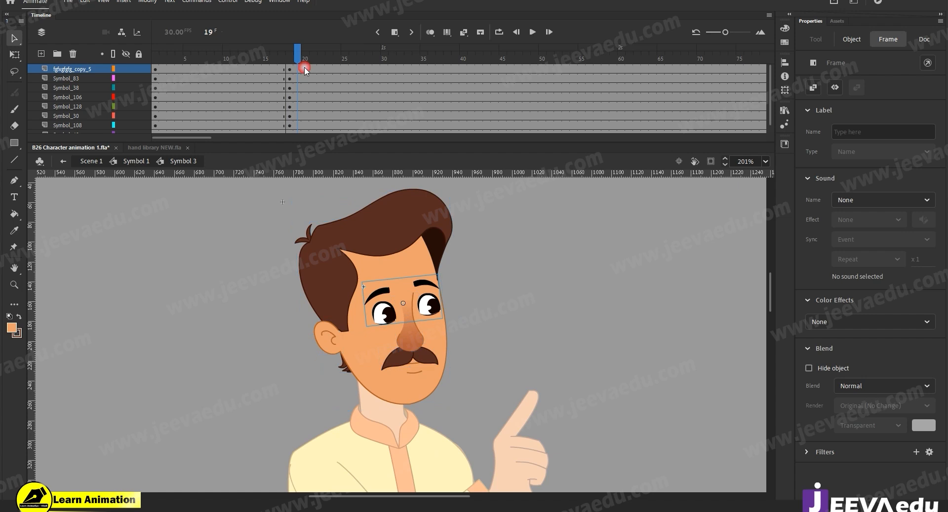
pyautogui.moveTo(313, 67); pyautogui.dragTo(311, 143)
pyautogui.press('F6')
pyautogui.moveTo(334, 69); pyautogui.dragTo(337, 143)
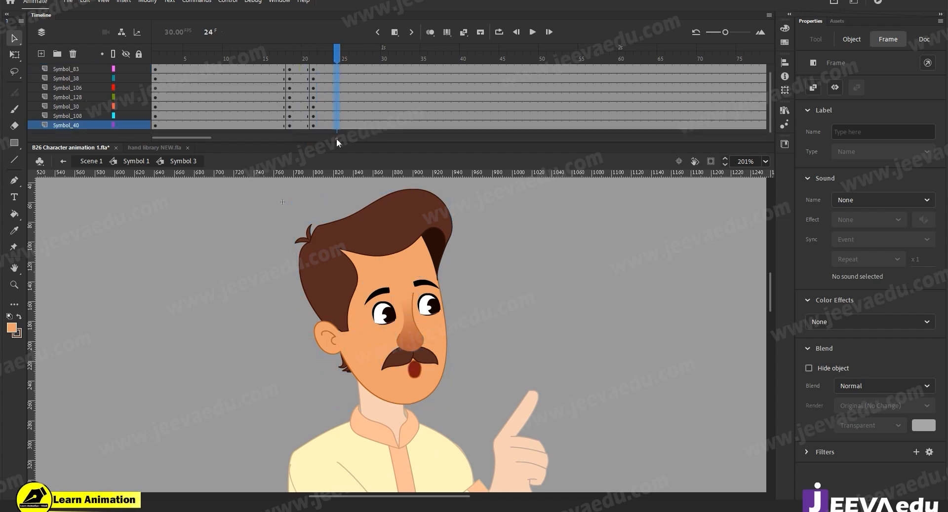
pyautogui.press('F6')
# - Apply a classic tween to all the face layers between frames 18 and 24
pyautogui.moveTo(296, 70); pyautogui.dragTo(321, 126)
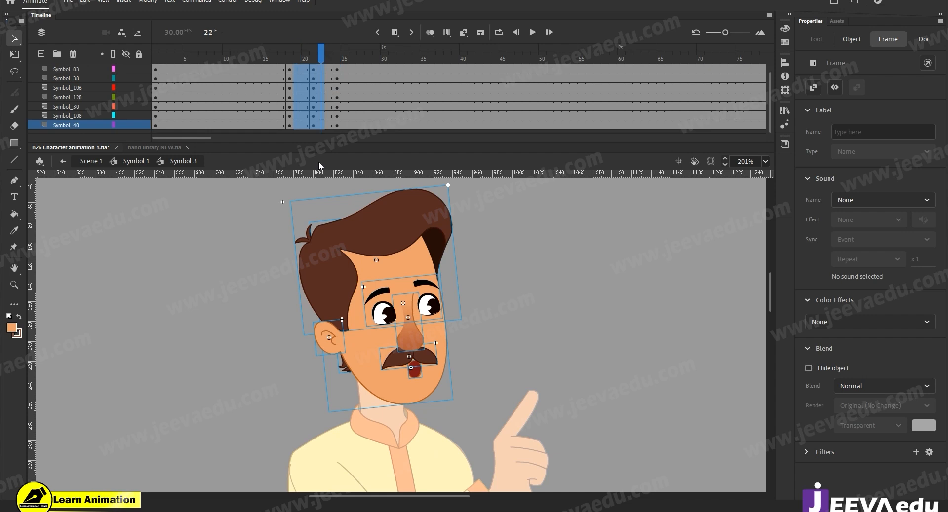
pyautogui.rightClick(313, 107)
pyautogui.click(329, 128)
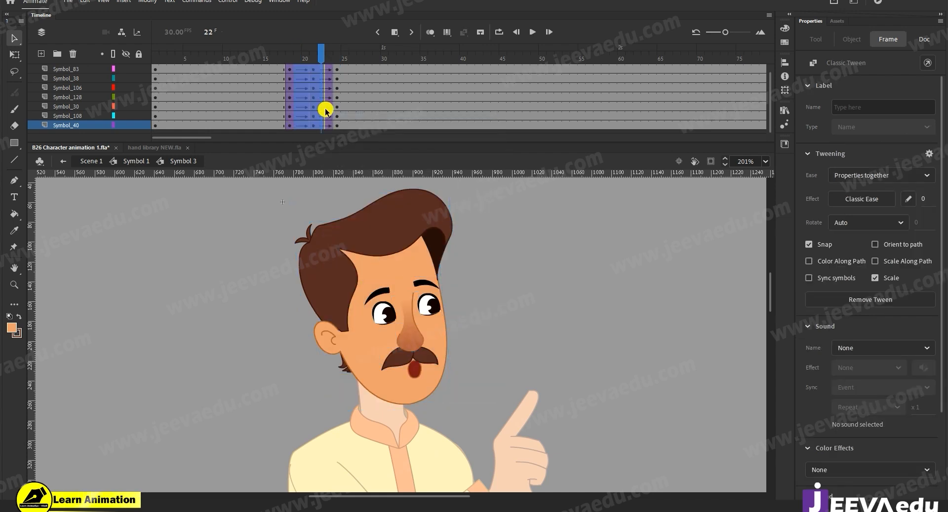
# - On frame 21, select the eyes, nose, moustache and mouth together and move them slightly down
pyautogui.click(314, 55)
pyautogui.press('z')
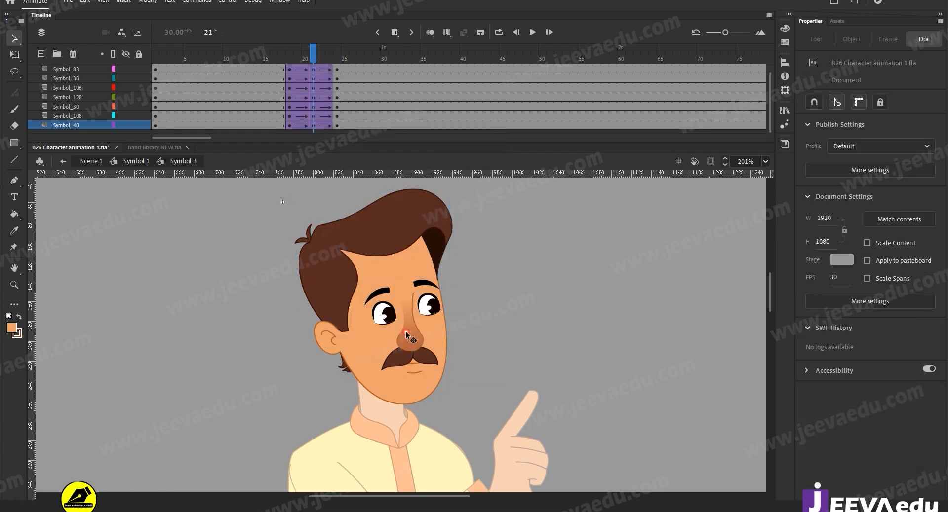
pyautogui.click(399, 326)
pyautogui.press('v')
pyautogui.click(374, 304)
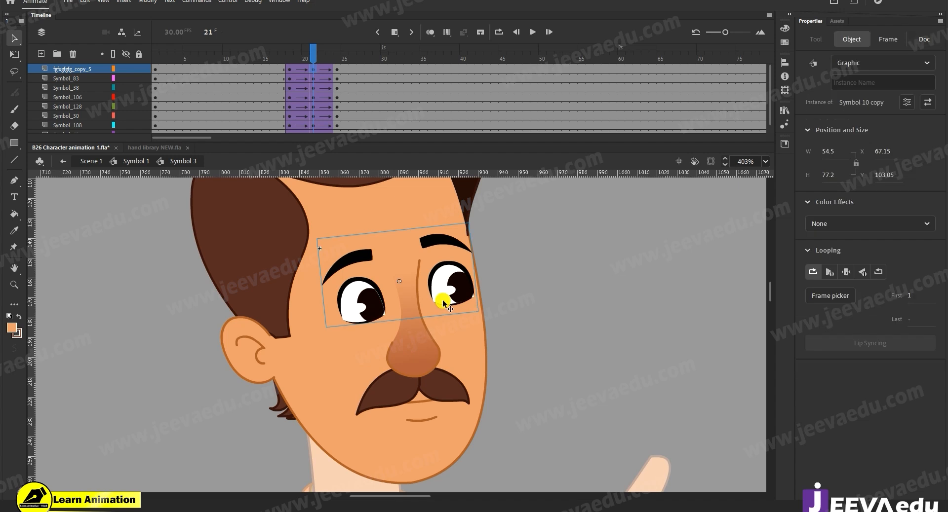
pyautogui.click(429, 348)
pyautogui.keyDown('shift'); pyautogui.click(417, 404); pyautogui.keyUp('shift')
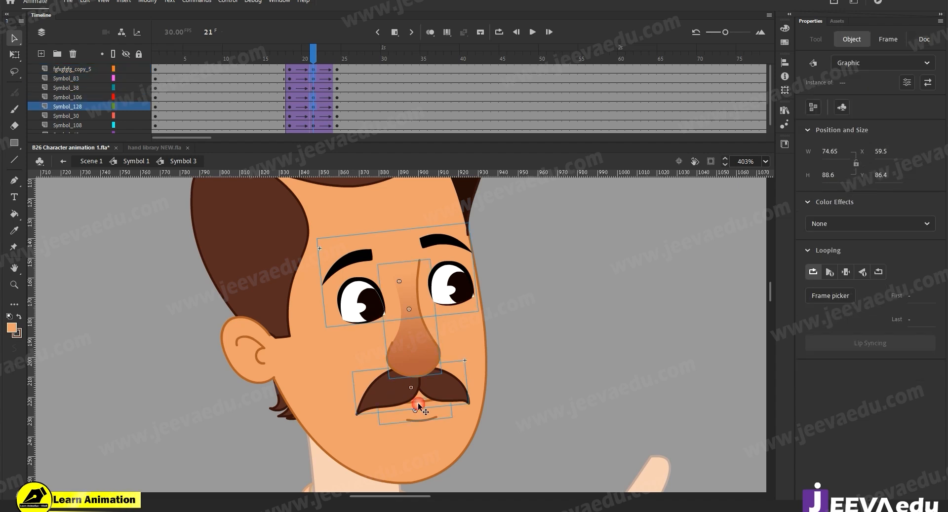
pyautogui.moveTo(418, 398); pyautogui.dragTo(418, 401)
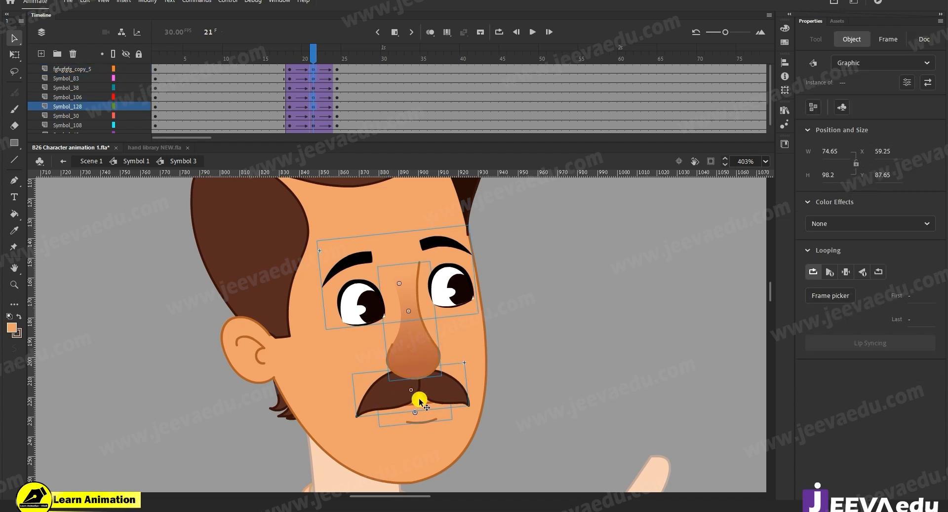
# - Duplicate the face layers' tweened frames 18 to 24 onto frames 24 to 30 and 30 to 36
pyautogui.moveTo(314, 58); pyautogui.dragTo(315, 87)
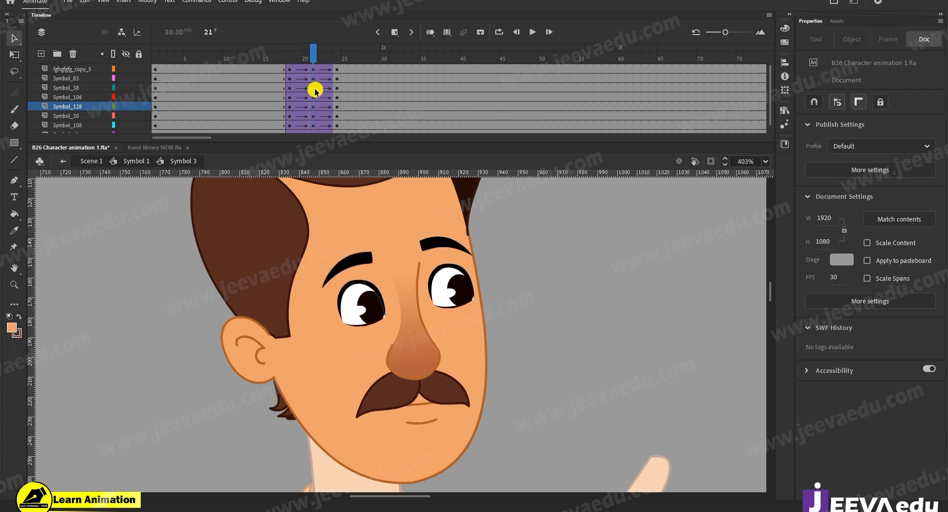
pyautogui.scroll(-1, 315, 89)
pyautogui.moveTo(290, 127); pyautogui.dragTo(338, 25)
pyautogui.moveTo(319, 79); pyautogui.dragTo(359, 71)
pyautogui.click(359, 80)
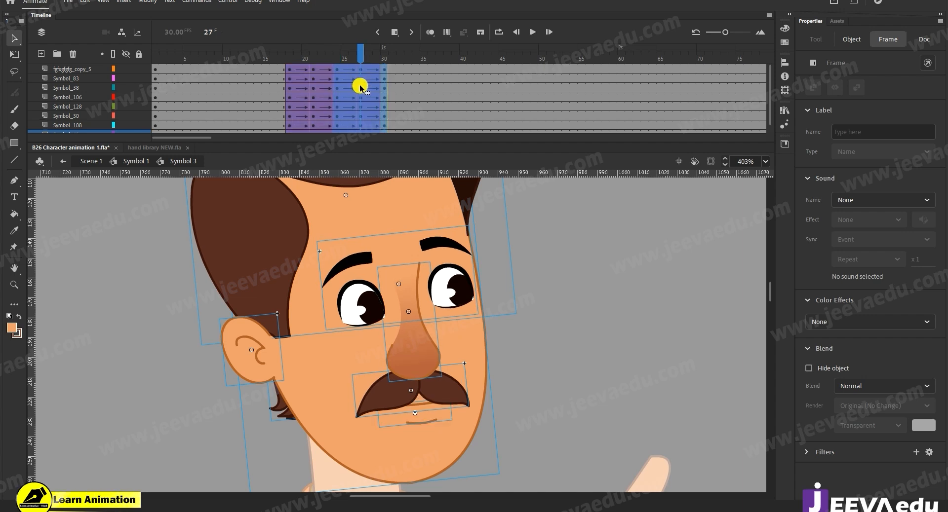
pyautogui.moveTo(361, 87); pyautogui.dragTo(330, 78)
pyautogui.click(304, 122)
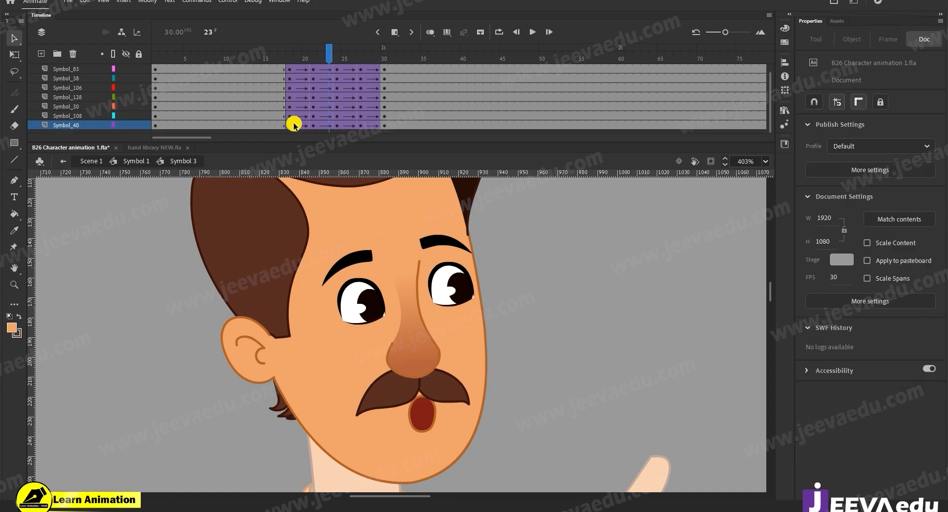
pyautogui.moveTo(345, 119); pyautogui.dragTo(392, 91)
pyautogui.click(404, 57)
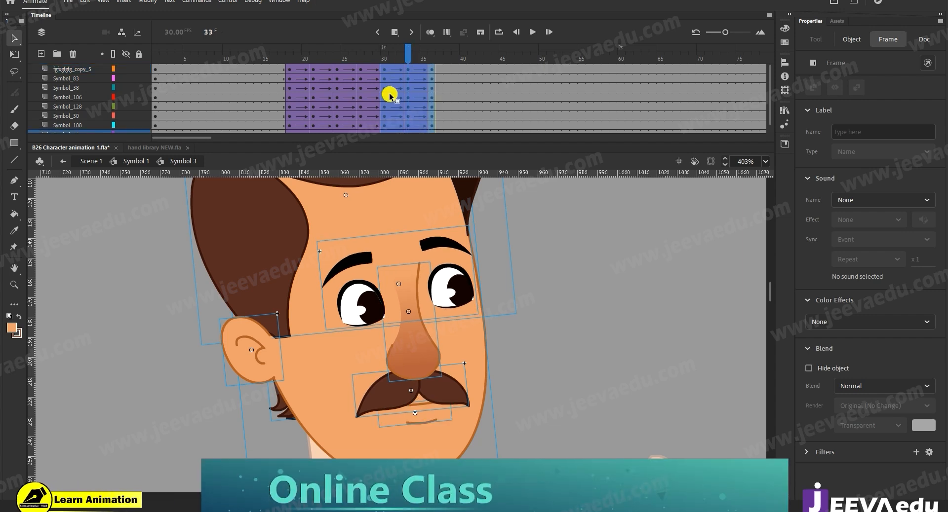
# - Play the face animation and compare the eyes symbol's looping settings on frames 21 and 27
pyautogui.press('Return')
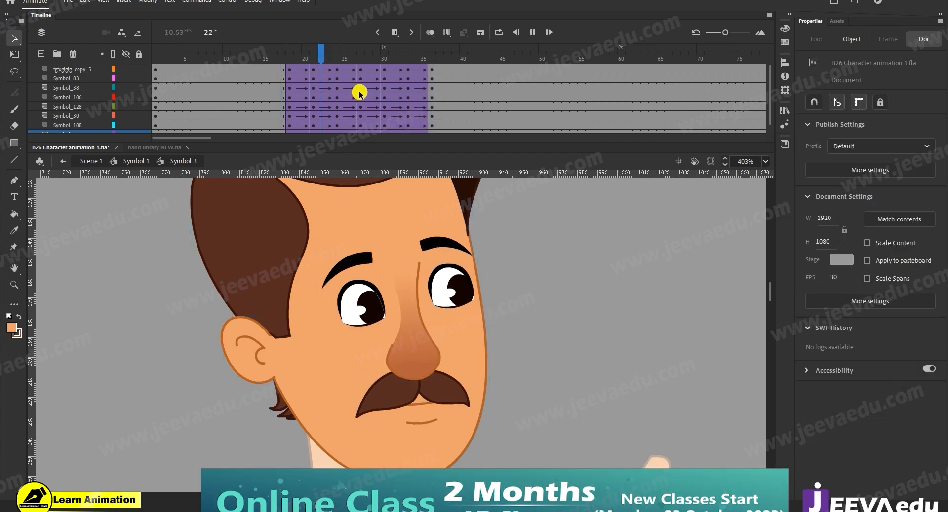
pyautogui.click(381, 70)
pyautogui.moveTo(380, 70); pyautogui.dragTo(363, 70)
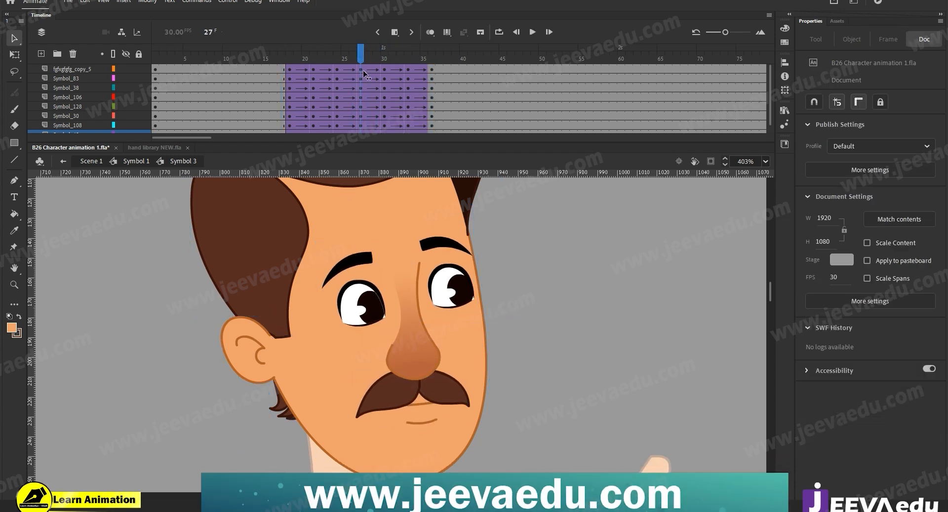
pyautogui.click(418, 404)
pyautogui.click(366, 296)
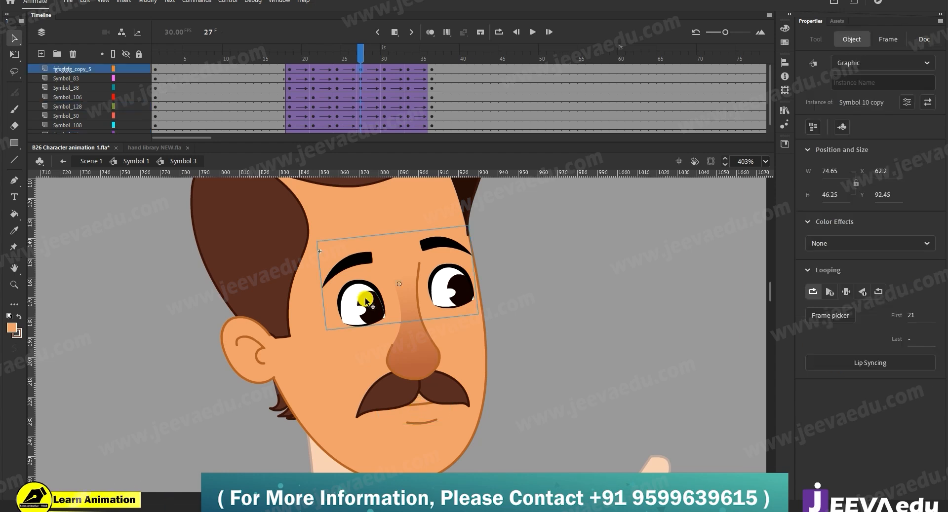
pyautogui.click(311, 69)
pyautogui.click(348, 298)
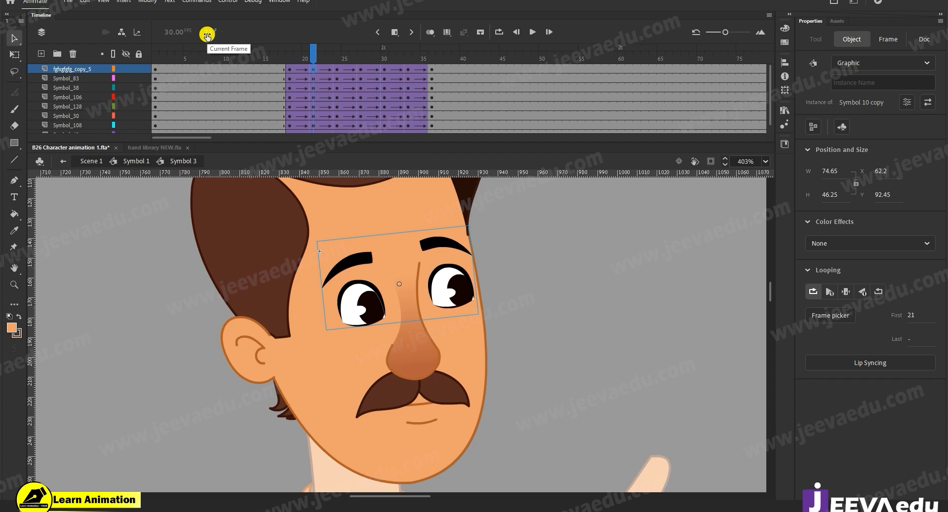
pyautogui.click(362, 71)
pyautogui.click(374, 300)
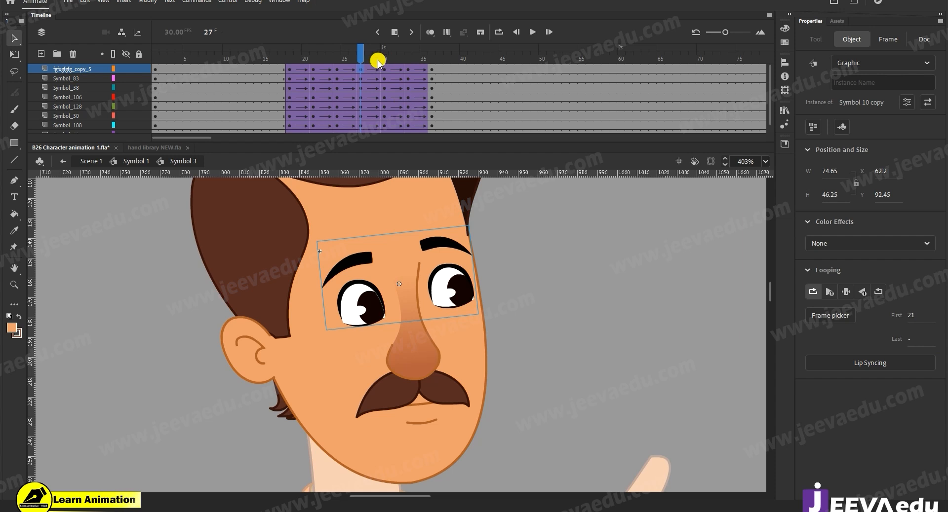
# - Select all frames of the head symbol's face layers and synchronize their symbols
pyautogui.rightClick(362, 72)
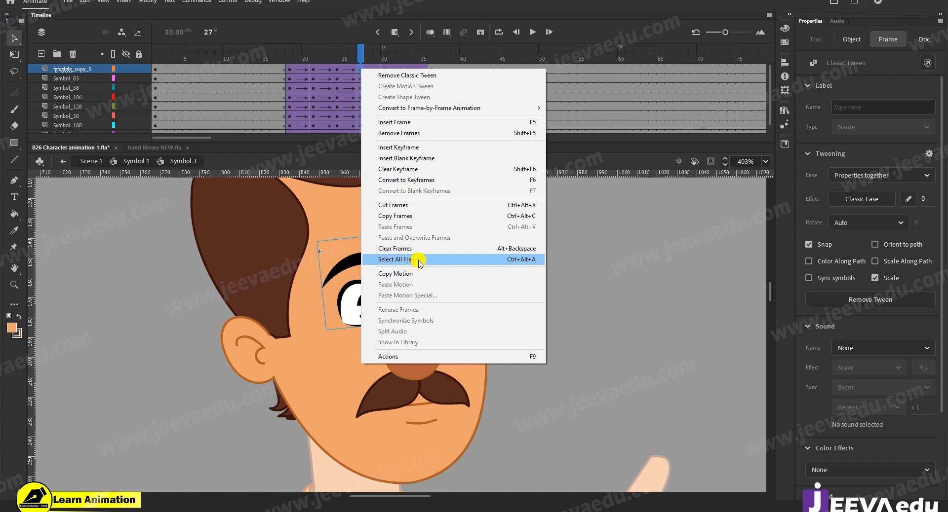
pyautogui.click(520, 260)
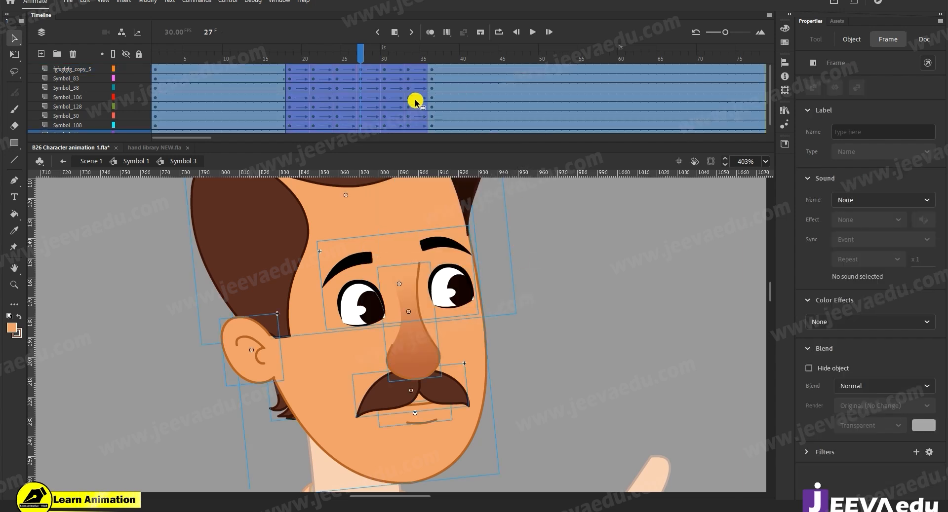
pyautogui.rightClick(387, 95)
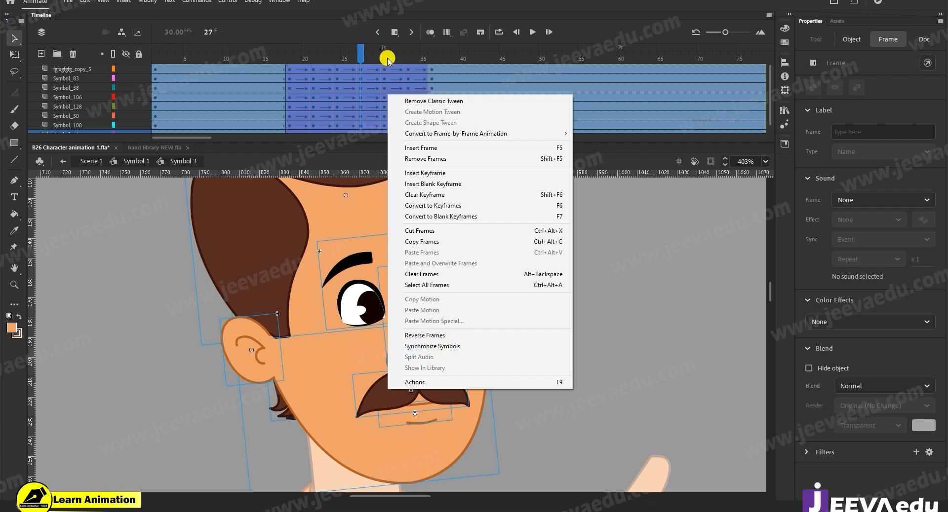
pyautogui.press('Escape')
pyautogui.click(446, 74)
pyautogui.rightClick(448, 75)
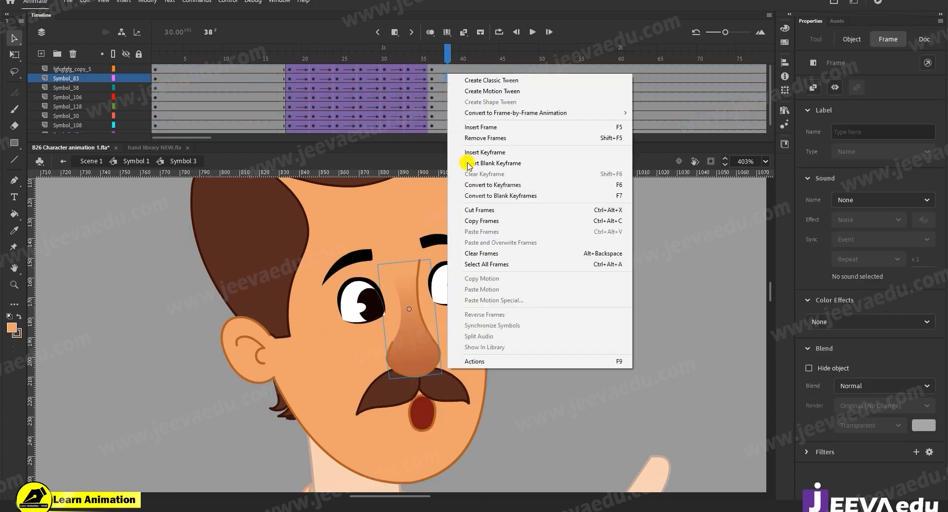
pyautogui.click(446, 56)
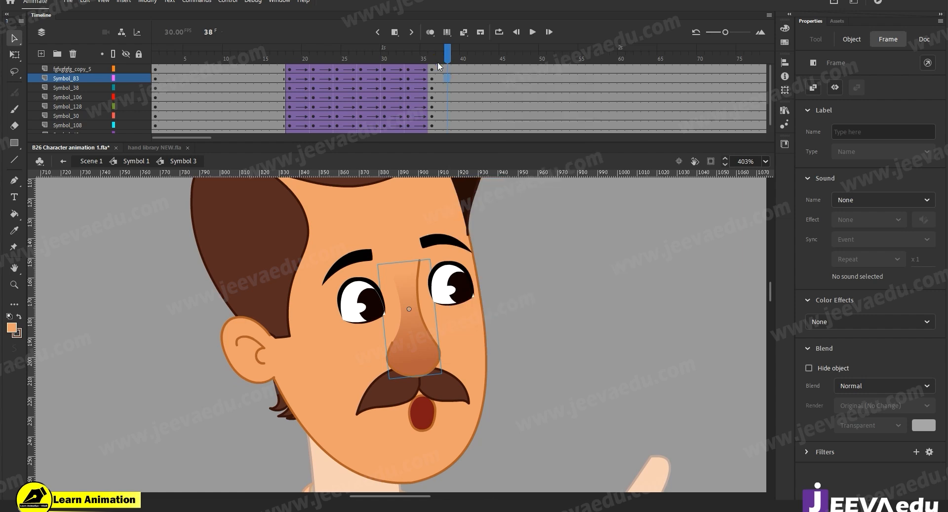
pyautogui.rightClick(438, 71)
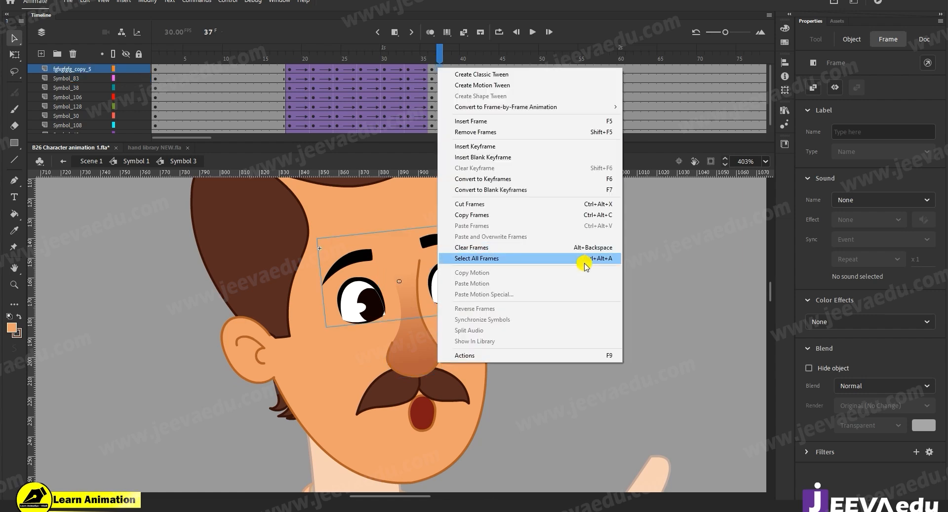
pyautogui.click(582, 261)
pyautogui.rightClick(401, 75)
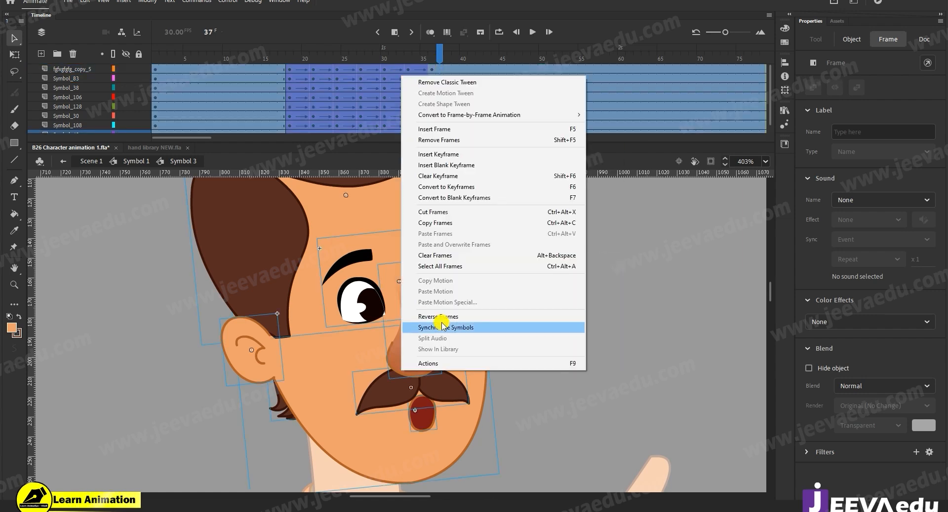
pyautogui.click(445, 328)
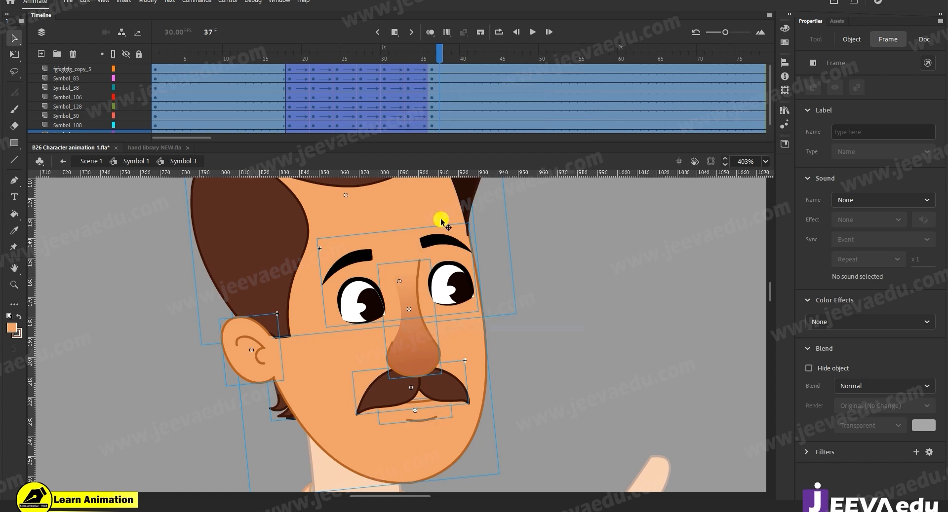
# - Compare the eyes symbol's looping first-frame value on frames 27 and 1
pyautogui.moveTo(409, 60); pyautogui.dragTo(361, 59)
pyautogui.click(369, 276)
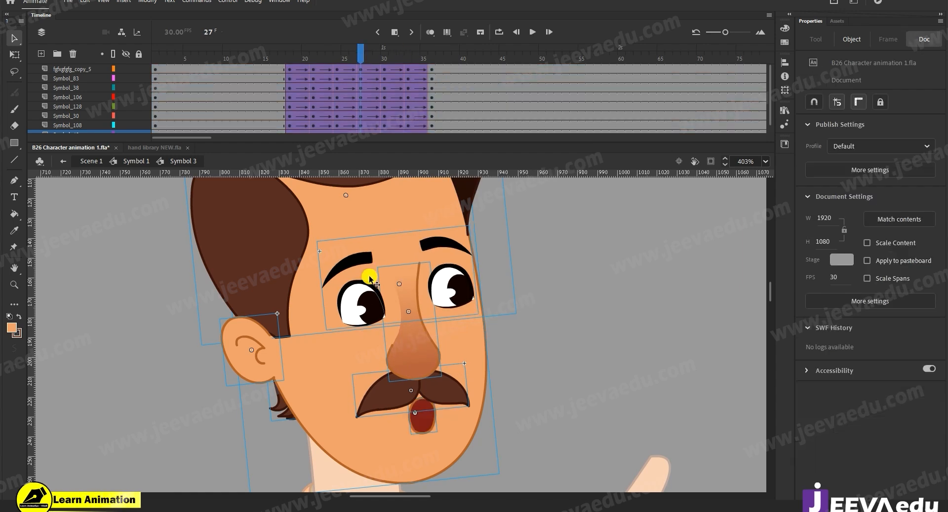
pyautogui.click(125, 311)
pyautogui.click(250, 70)
pyautogui.click(213, 37)
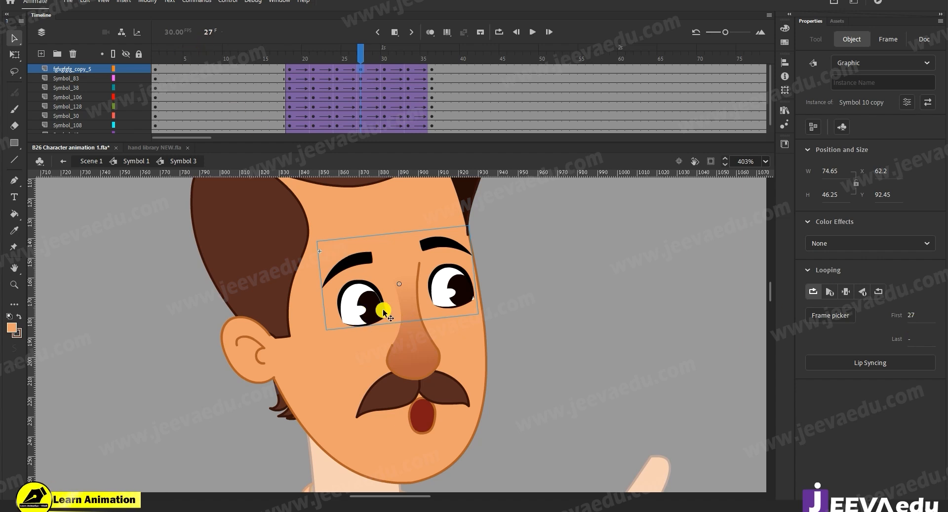
pyautogui.click(369, 47)
pyautogui.moveTo(210, 73); pyautogui.dragTo(155, 74)
pyautogui.hotkey('ctrl', 'a')
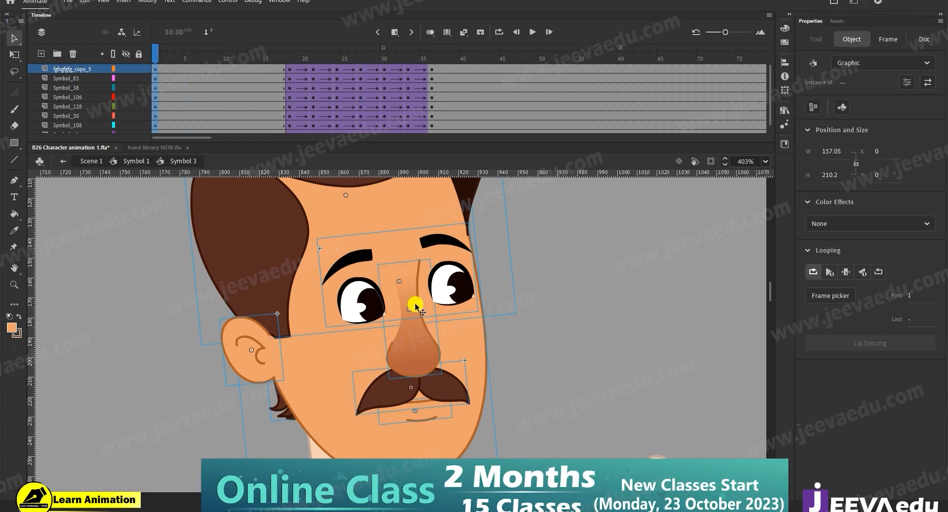
pyautogui.click(148, 292)
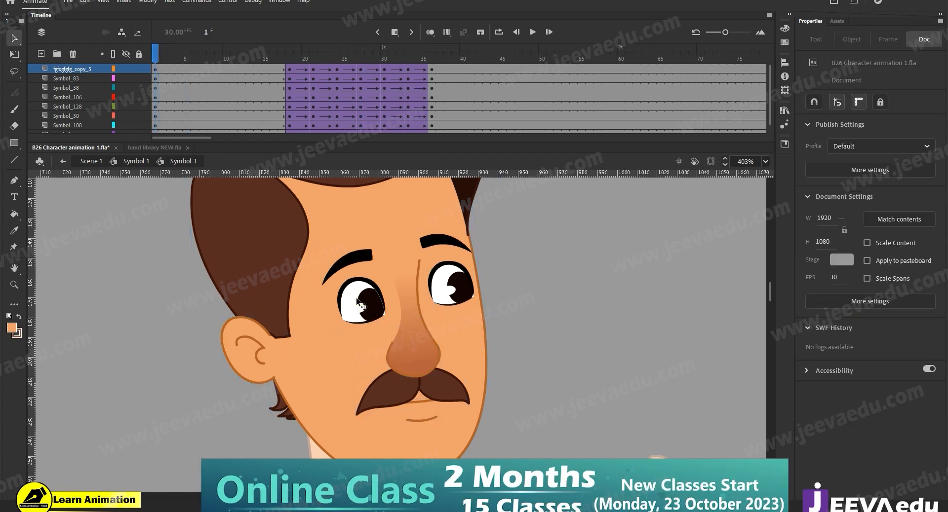
pyautogui.click(356, 298)
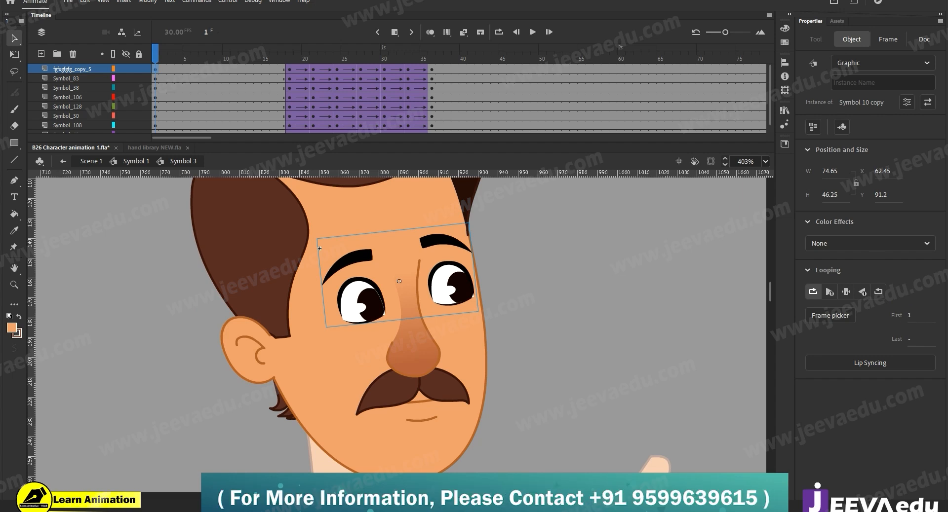
# - Return to Symbol 1, show the whole character and play the pointing animation from frame 1 to review the motion
pyautogui.click(137, 161)
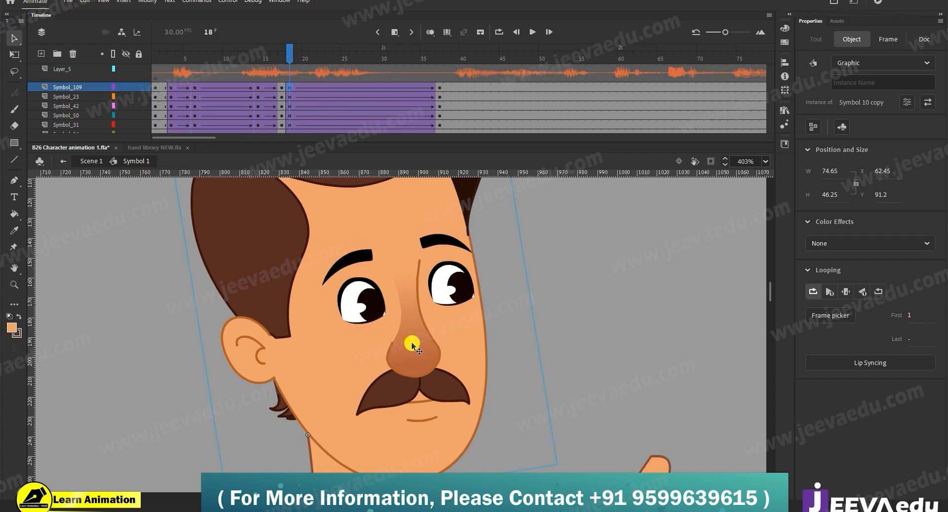
pyautogui.moveTo(298, 51); pyautogui.dragTo(434, 103)
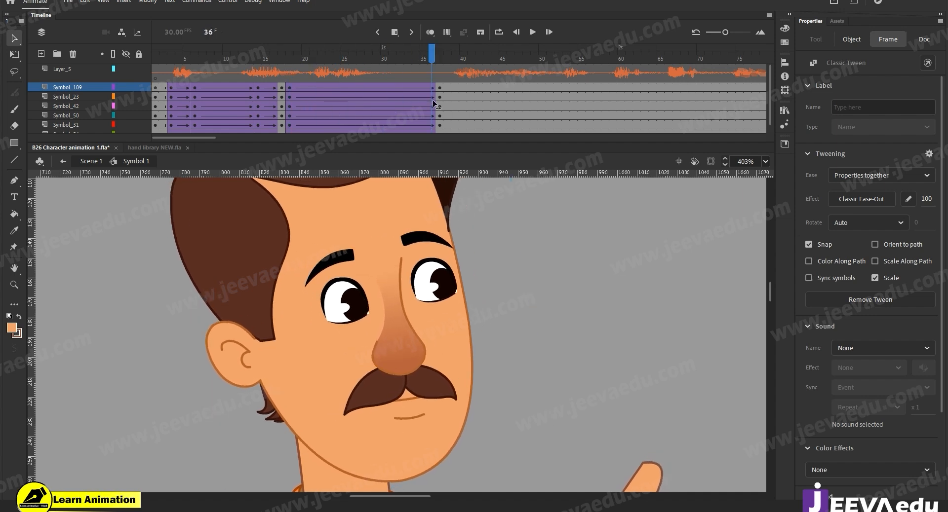
pyautogui.press('z')
pyautogui.keyDown('alt'); pyautogui.click(434, 396); pyautogui.keyUp('alt')
pyautogui.keyDown('alt'); pyautogui.click(423, 354); pyautogui.keyUp('alt')
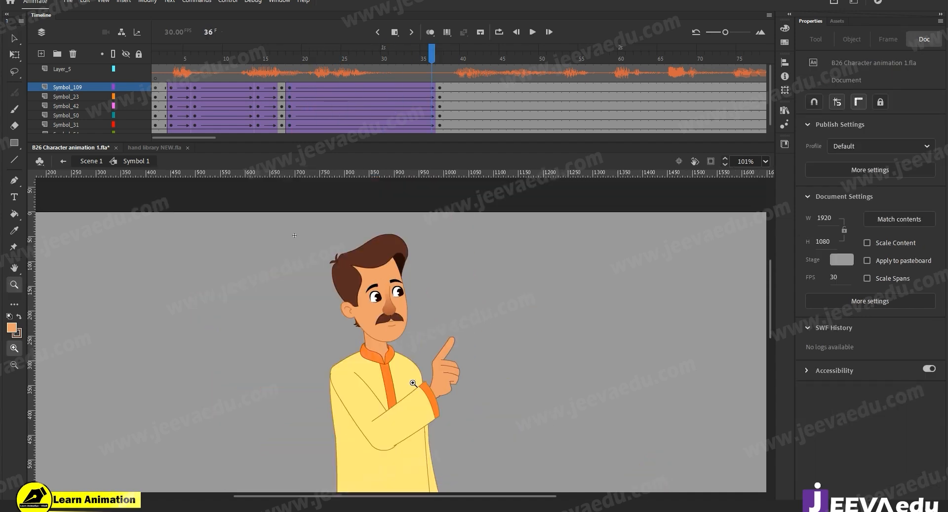
pyautogui.moveTo(419, 57); pyautogui.dragTo(210, 57)
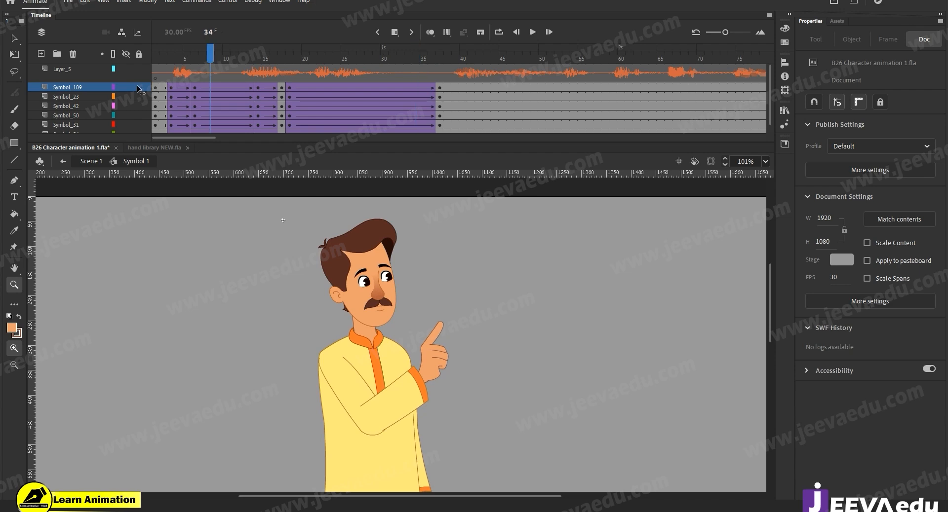
pyautogui.moveTo(139, 90); pyautogui.dragTo(113, 92)
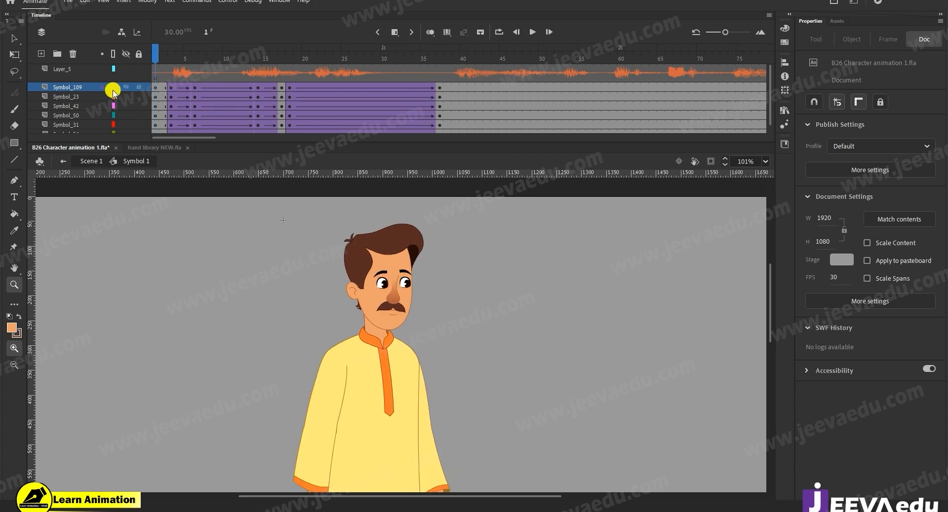
pyautogui.press('Return')
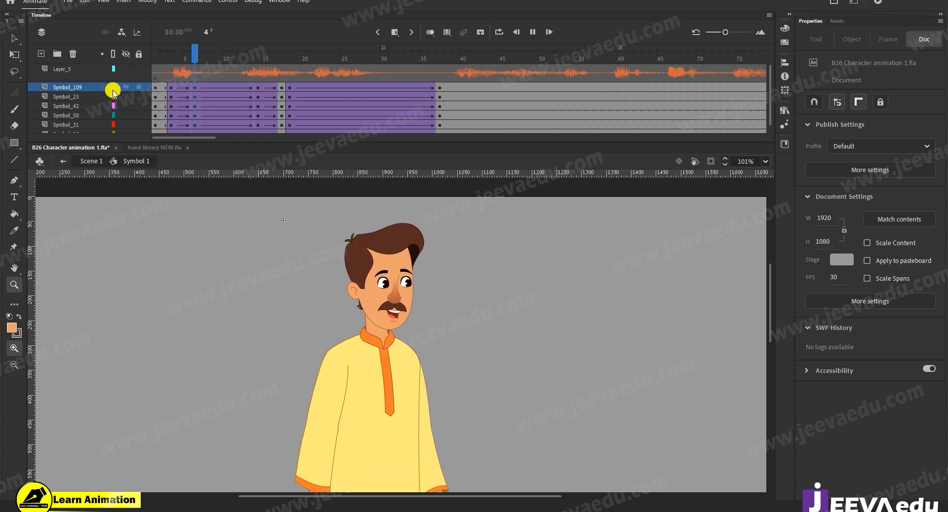
pyautogui.press('Return')
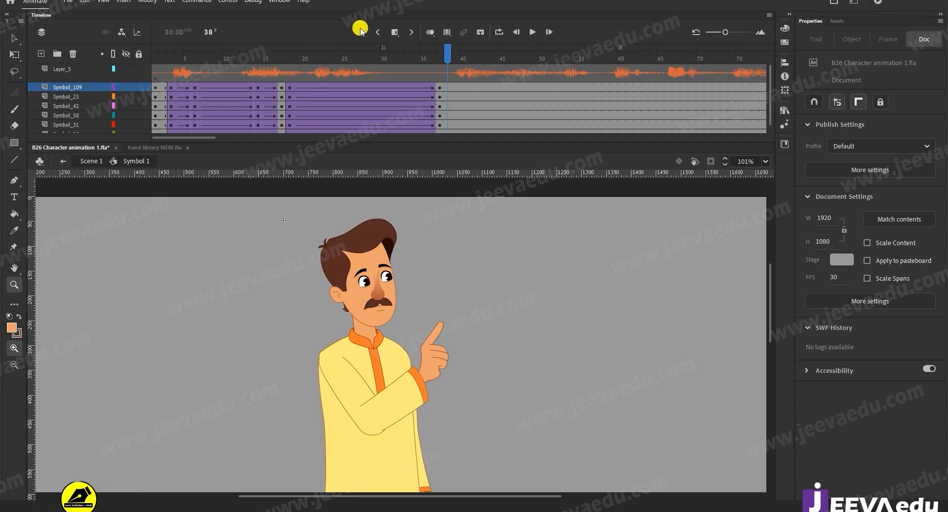
pyautogui.click(190, 89)
pyautogui.moveTo(191, 90); pyautogui.dragTo(438, 96)
pyautogui.press('Return')
pyautogui.press('Return')
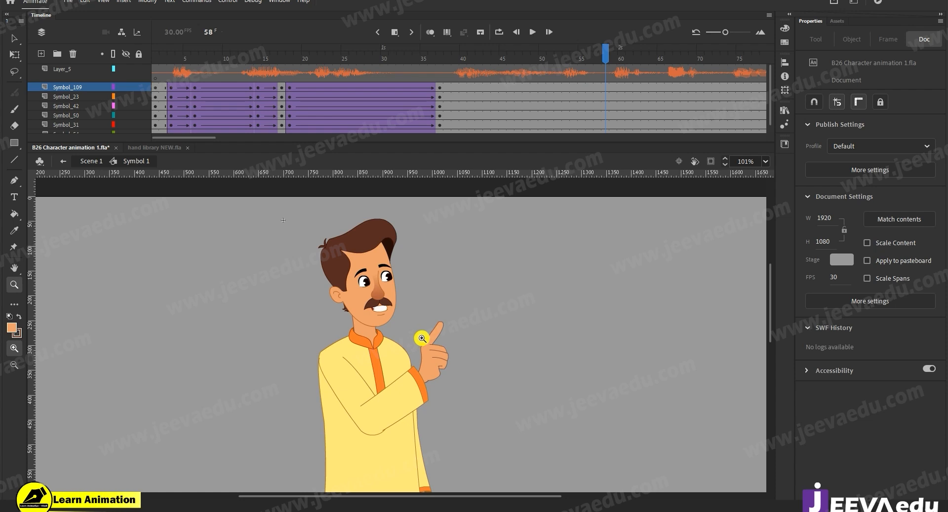
# - Add keyframes on all body layers of Symbol 1 at frames 38, 41, 49 and 56
pyautogui.moveTo(448, 86); pyautogui.dragTo(448, 126)
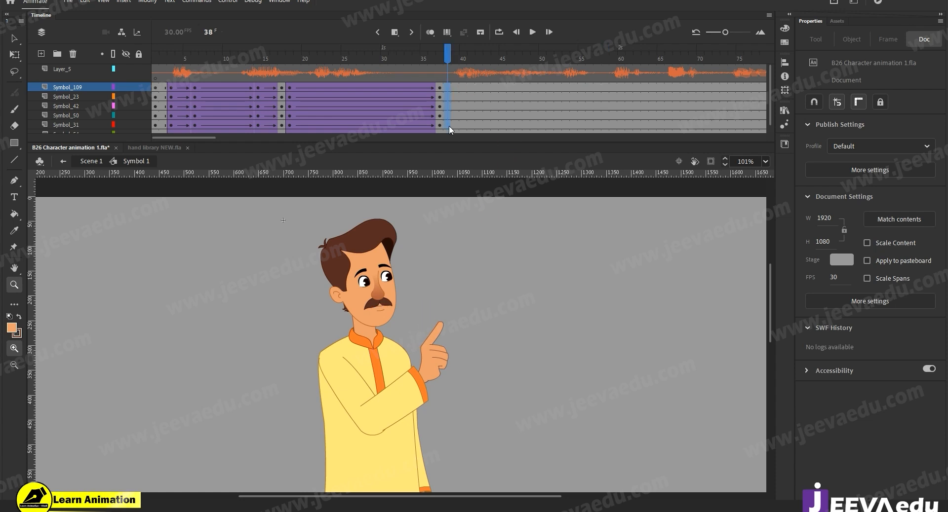
pyautogui.press('F6')
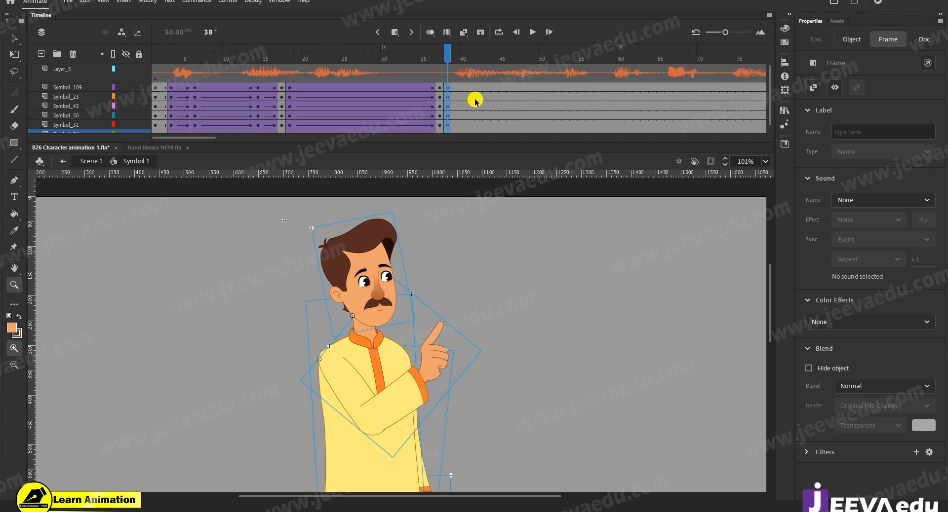
pyautogui.moveTo(192, 138); pyautogui.dragTo(200, 138)
pyautogui.moveTo(392, 87); pyautogui.dragTo(393, 143)
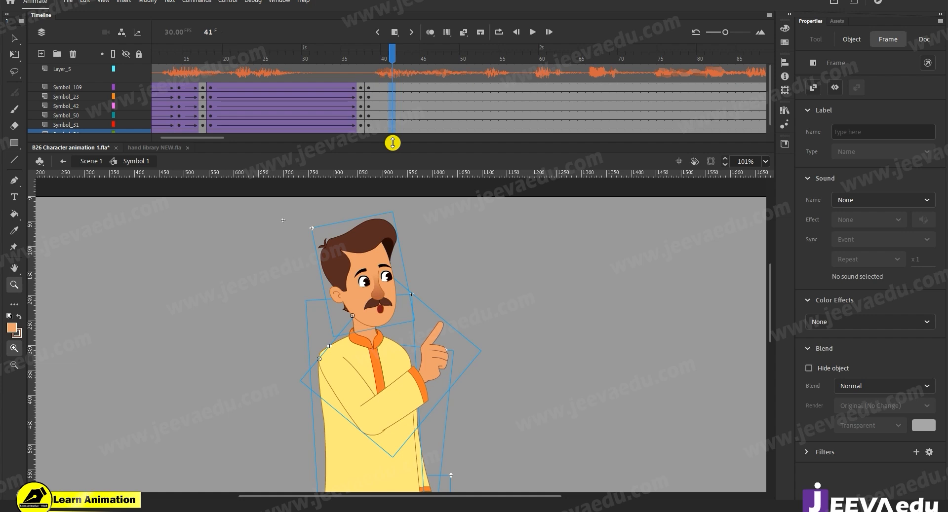
pyautogui.moveTo(449, 85); pyautogui.dragTo(456, 137)
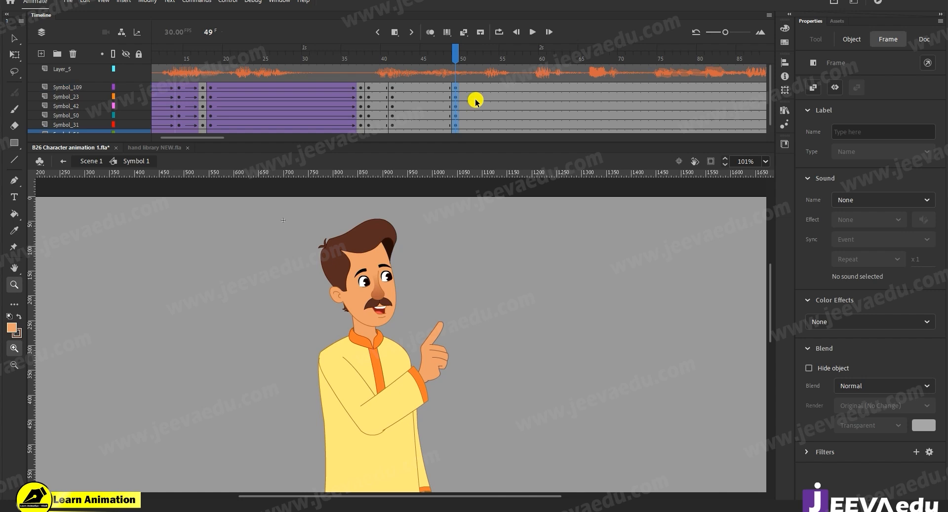
pyautogui.moveTo(508, 86); pyautogui.dragTo(511, 143)
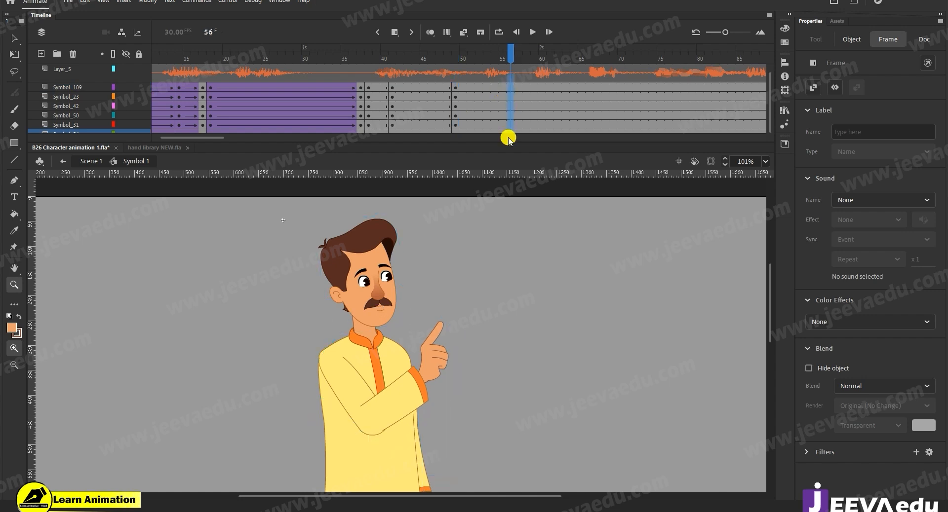
pyautogui.moveTo(194, 137); pyautogui.dragTo(187, 140)
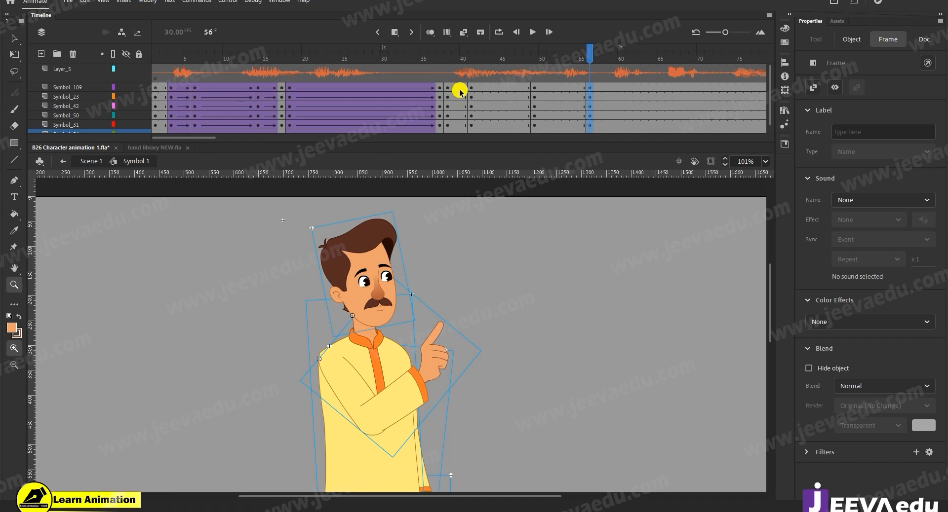
# - Apply a classic tween to all body layers between frames 38 and 56
pyautogui.moveTo(464, 91); pyautogui.dragTo(541, 154)
pyautogui.rightClick(514, 105)
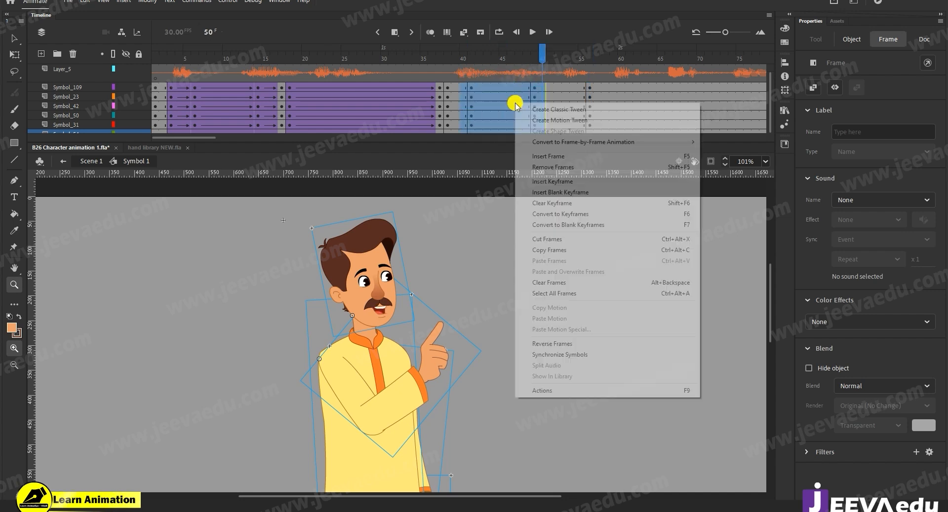
pyautogui.click(552, 110)
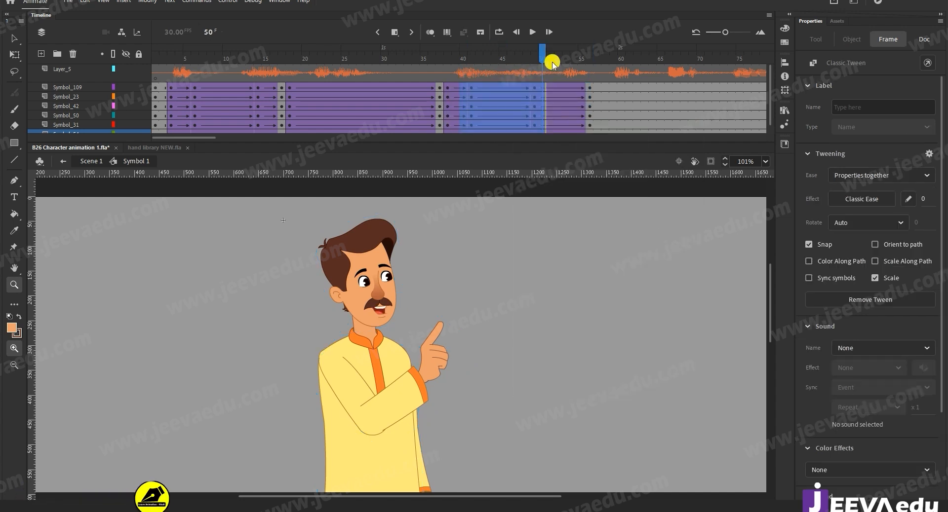
# - Set the ease to 100 on the body tweens from frame 49 to 56 and to -100 on those from frame 41 to 49
pyautogui.click(567, 85)
pyautogui.click(888, 39)
pyautogui.click(922, 199)
pyautogui.click(587, 94)
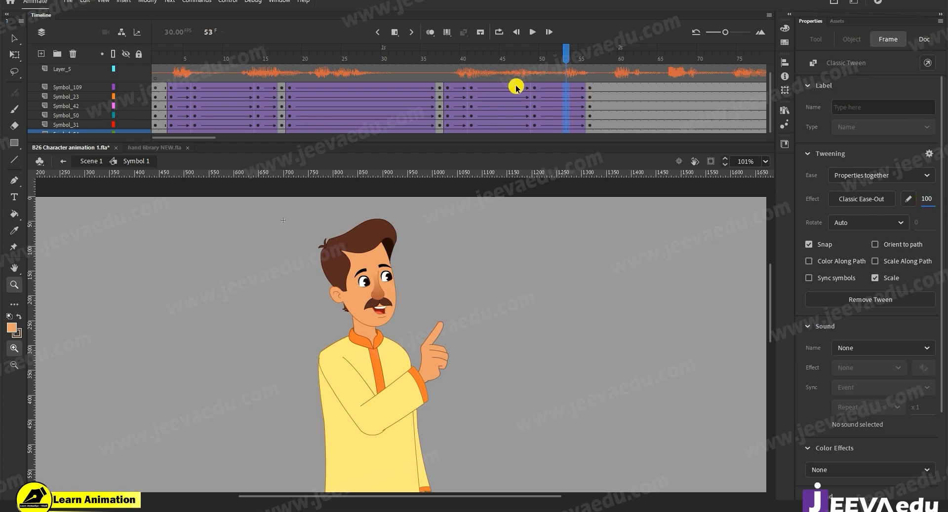
pyautogui.moveTo(507, 91); pyautogui.dragTo(511, 163)
pyautogui.click(865, 200)
pyautogui.click(926, 202)
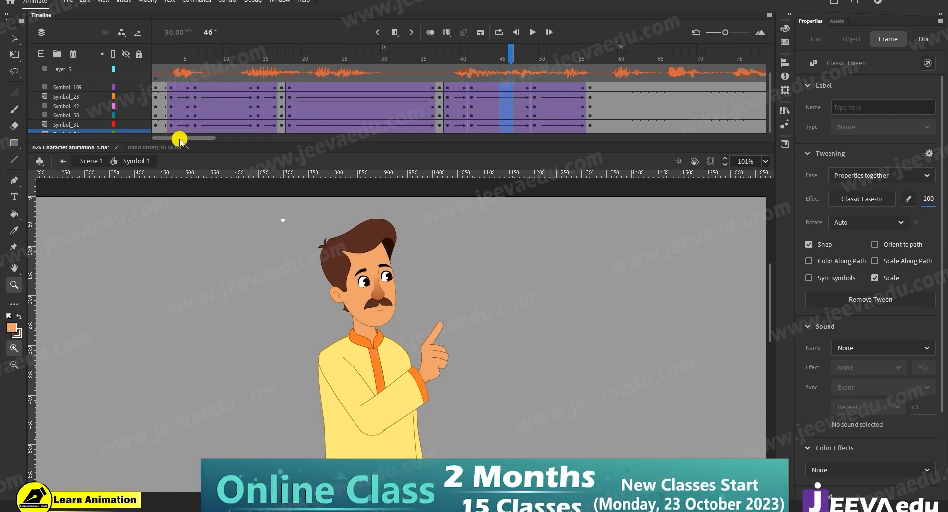
# - At frame 41, stretch the whole character upward from the feet to a height of about 928
pyautogui.moveTo(183, 135); pyautogui.dragTo(192, 135)
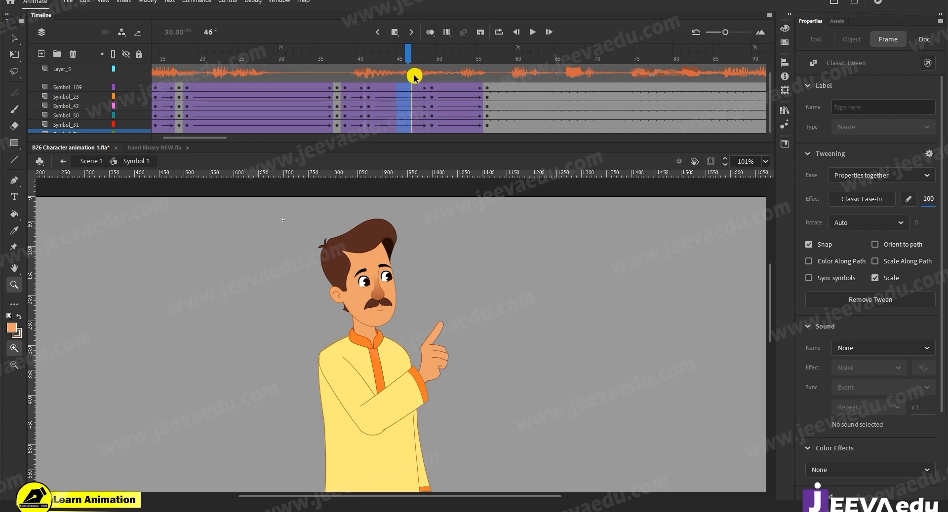
pyautogui.click(454, 88)
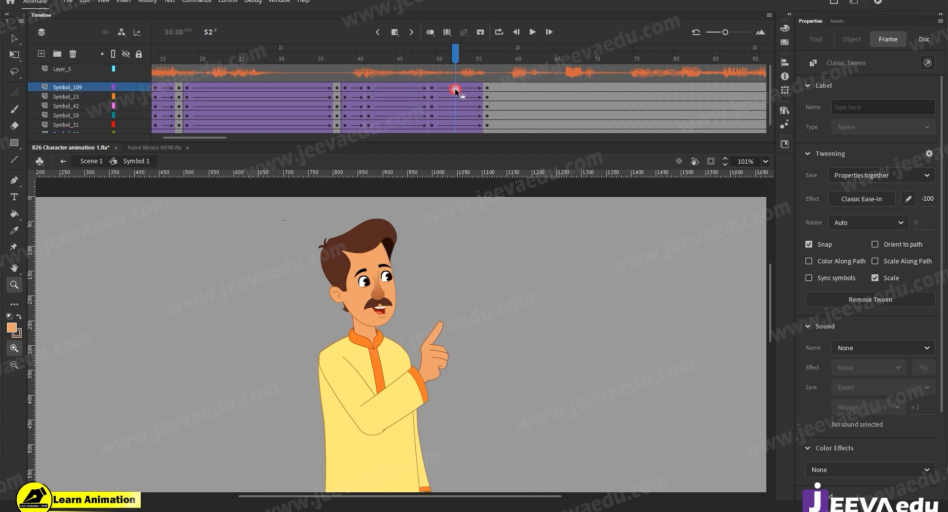
pyautogui.click(403, 89)
pyautogui.click(385, 55)
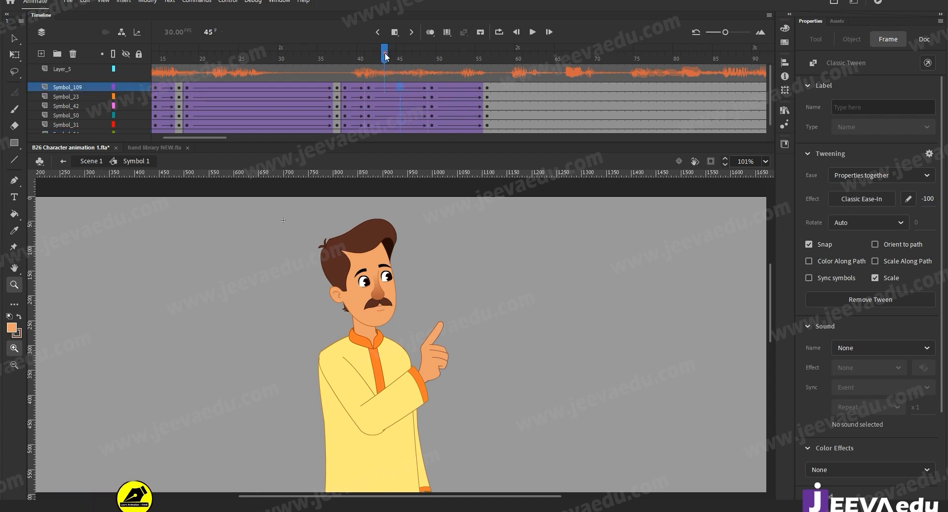
pyautogui.click(368, 97)
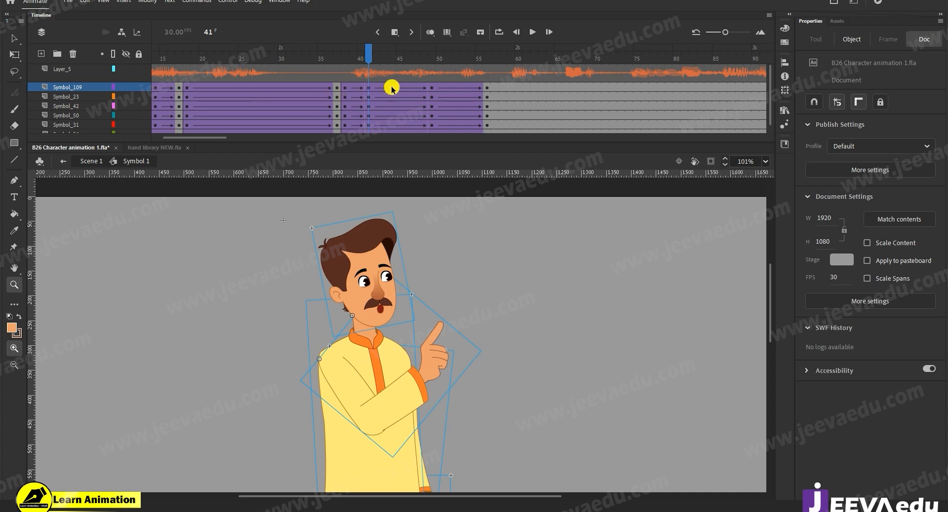
pyautogui.keyDown('alt'); pyautogui.click(392, 394); pyautogui.keyUp('alt')
pyautogui.moveTo(445, 390); pyautogui.dragTo(440, 358)
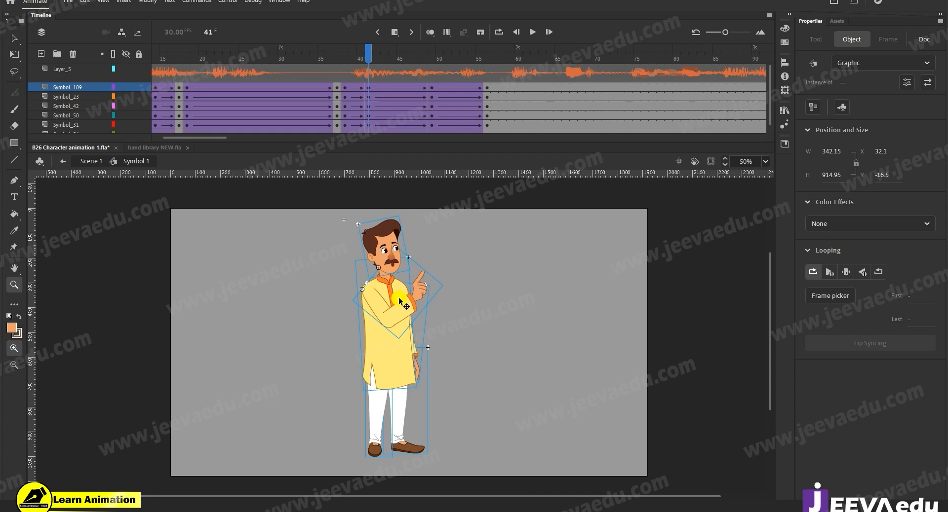
pyautogui.click(321, 306)
pyautogui.click(456, 397)
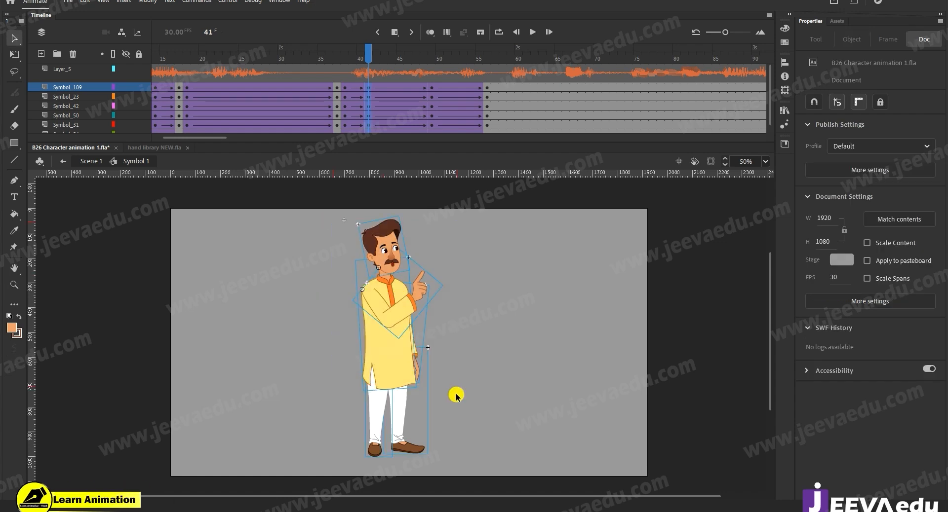
pyautogui.click(390, 228)
pyautogui.press('q')
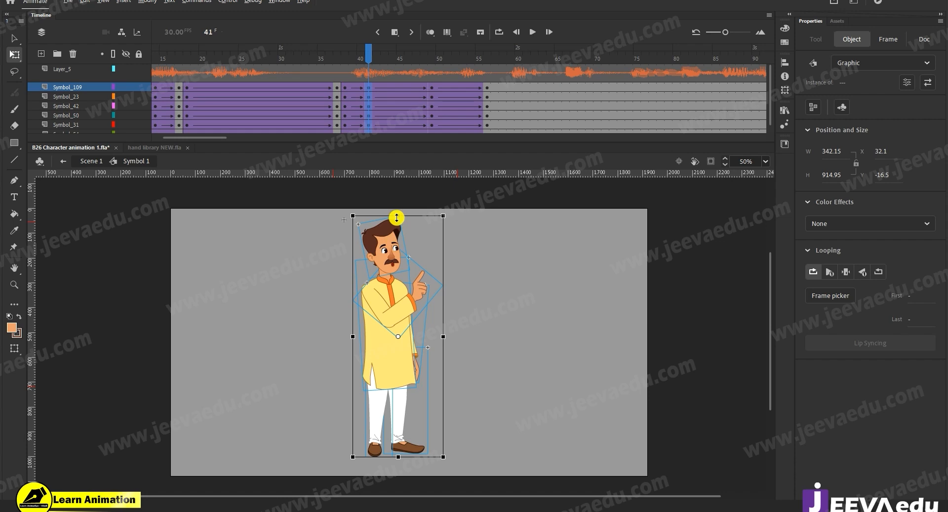
pyautogui.moveTo(398, 216); pyautogui.dragTo(399, 214)
pyautogui.click(393, 195)
# - Rotate the pointing arm slightly downward and adjust the rotation of the hanging arm at frame 41
pyautogui.click(388, 228)
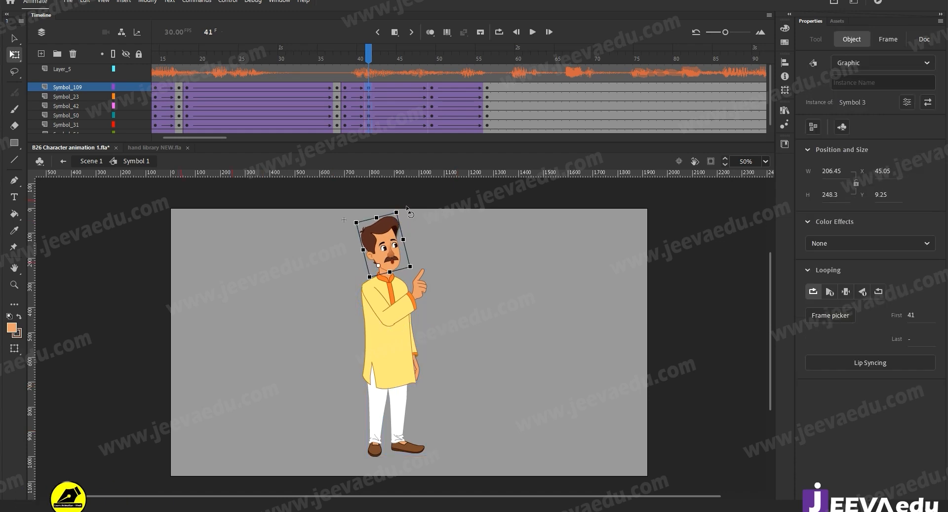
pyautogui.click(424, 296)
pyautogui.click(439, 284)
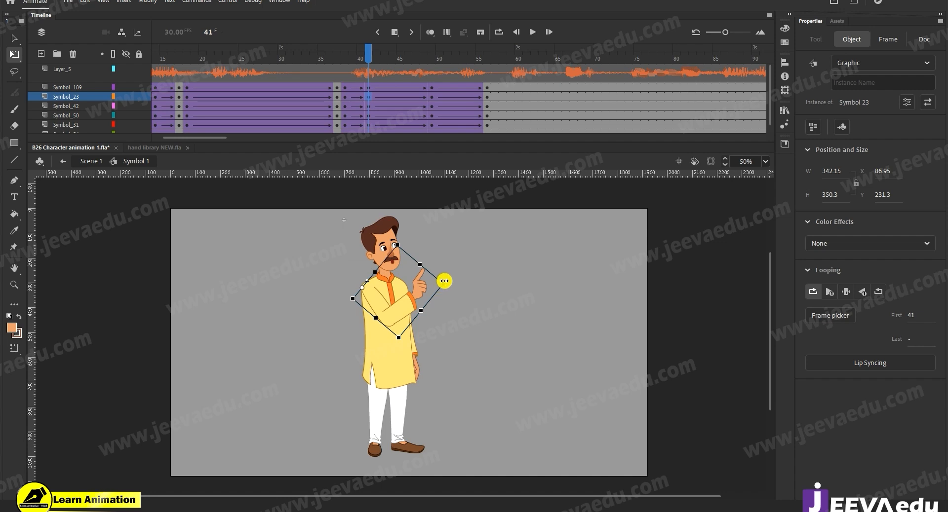
pyautogui.moveTo(449, 284); pyautogui.dragTo(448, 286)
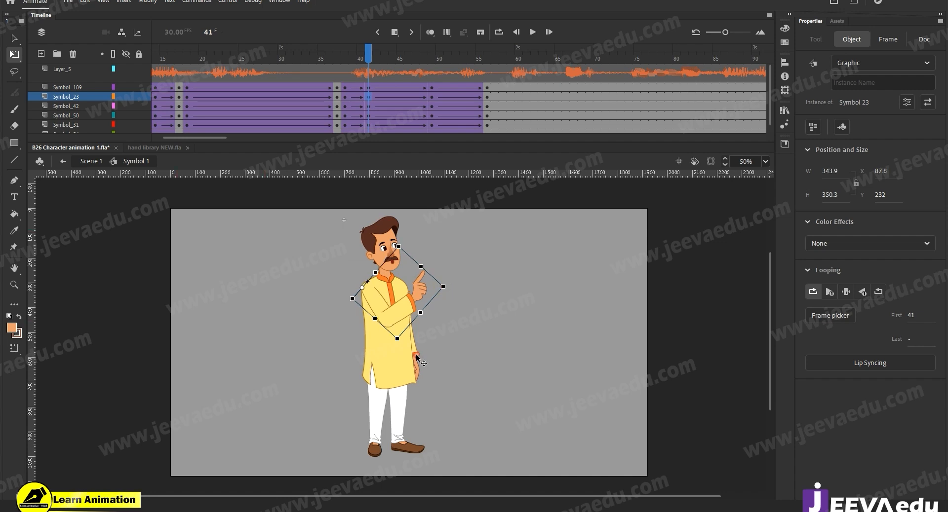
pyautogui.click(426, 391)
pyautogui.moveTo(425, 390); pyautogui.dragTo(429, 391)
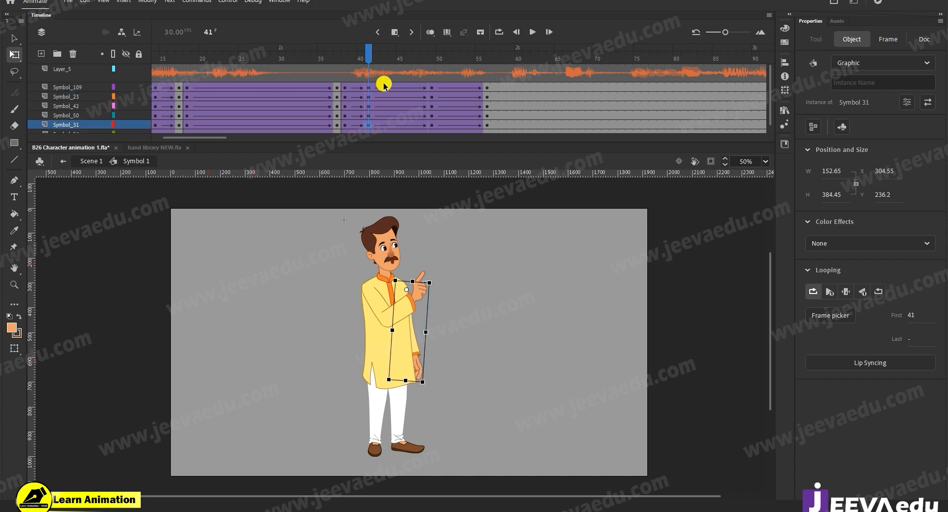
# - Stretch the whole character a little taller again at frame 41 and fine-tune the pointing arm's rotation
pyautogui.moveTo(373, 60); pyautogui.dragTo(368, 63)
pyautogui.click(326, 242)
pyautogui.press('v')
pyautogui.moveTo(322, 221); pyautogui.dragTo(455, 396)
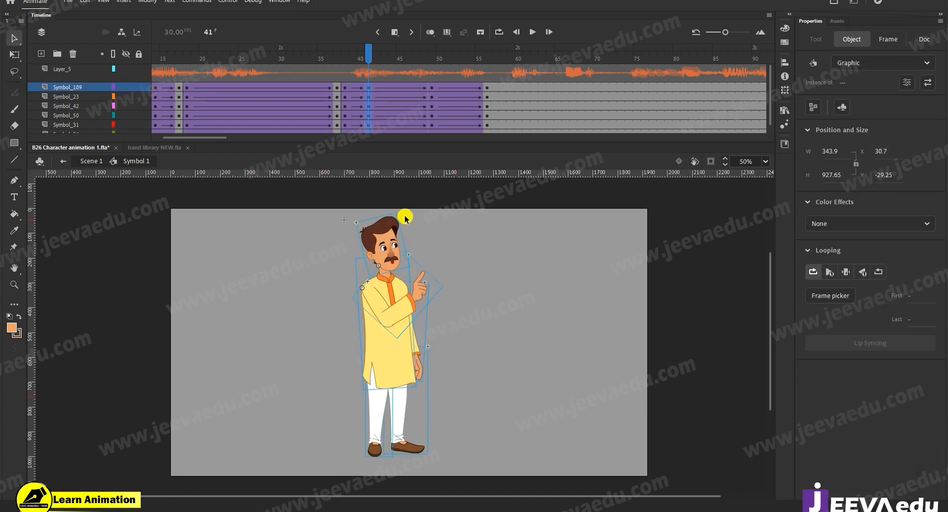
pyautogui.press('q')
pyautogui.moveTo(333, 59); pyautogui.dragTo(370, 86)
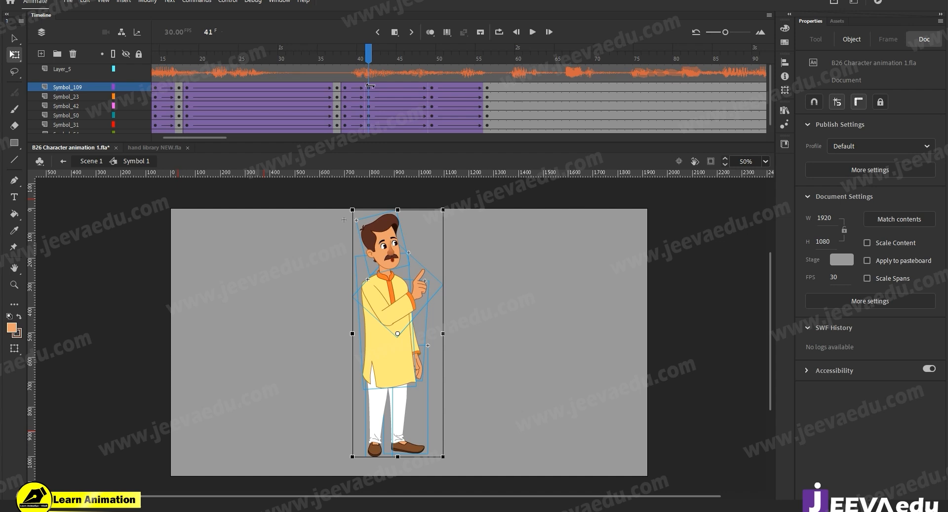
pyautogui.click(422, 281)
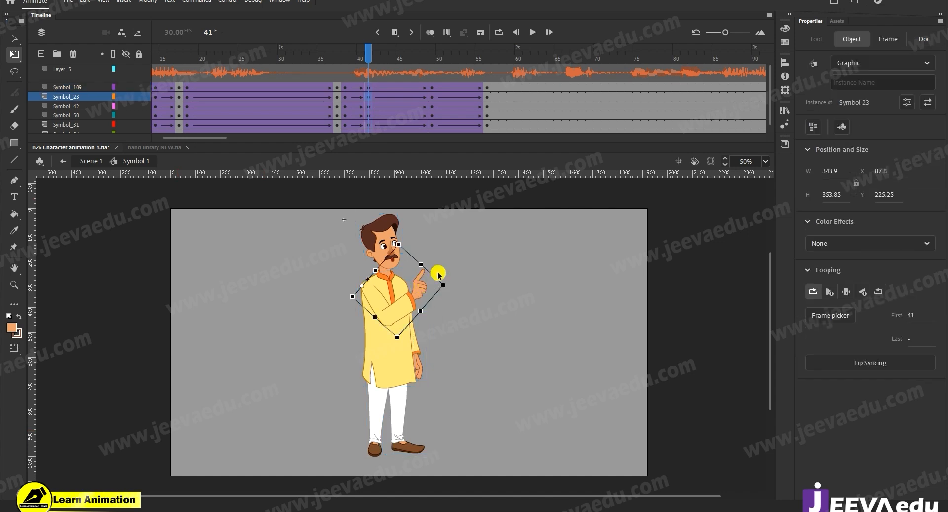
pyautogui.moveTo(446, 278); pyautogui.dragTo(446, 282)
# - Squash the whole character slightly toward the feet at frame 49, fine-tuning the amount after scrubbing the motion
pyautogui.moveTo(384, 58); pyautogui.dragTo(432, 90)
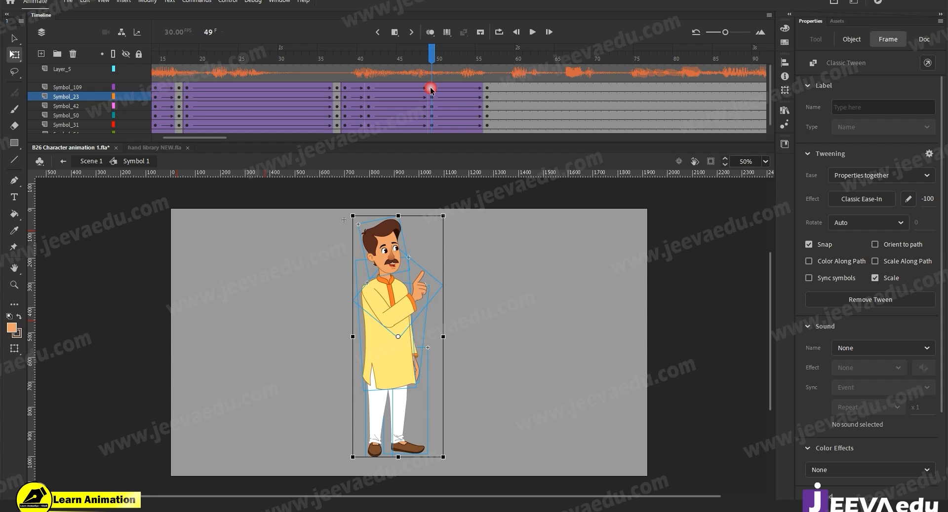
pyautogui.click(398, 221)
pyautogui.moveTo(398, 222); pyautogui.dragTo(397, 224)
pyautogui.moveTo(413, 62); pyautogui.dragTo(425, 111)
pyautogui.click(364, 118)
pyautogui.moveTo(363, 116); pyautogui.dragTo(428, 123)
pyautogui.click(432, 127)
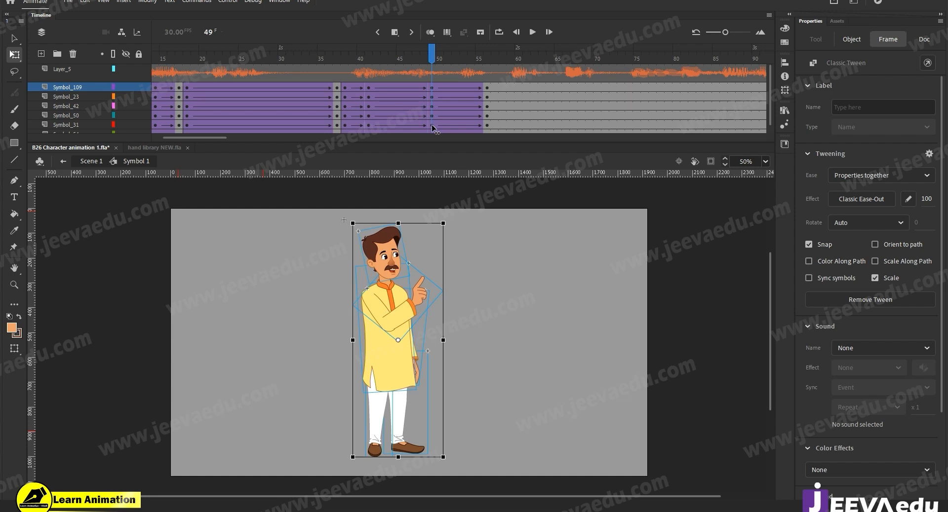
pyautogui.click(407, 248)
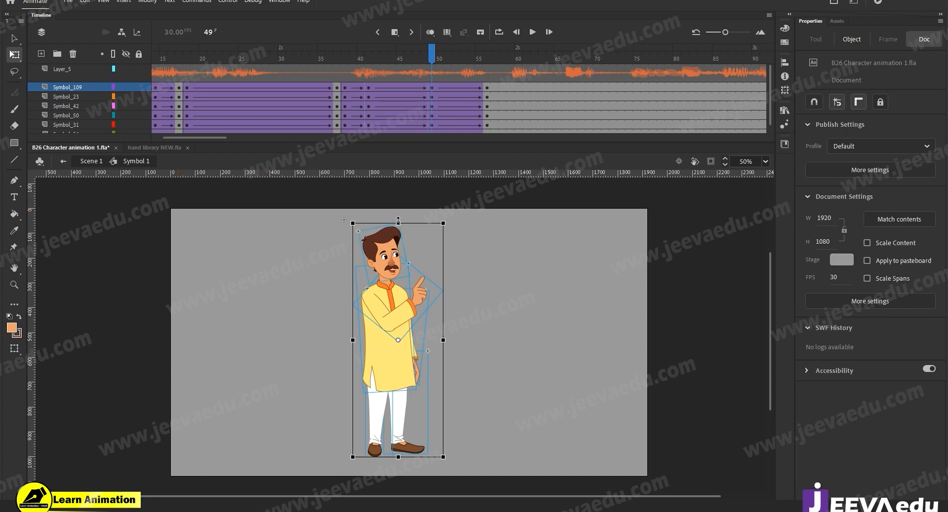
pyautogui.moveTo(397, 221); pyautogui.dragTo(398, 218)
pyautogui.moveTo(394, 60); pyautogui.dragTo(413, 99)
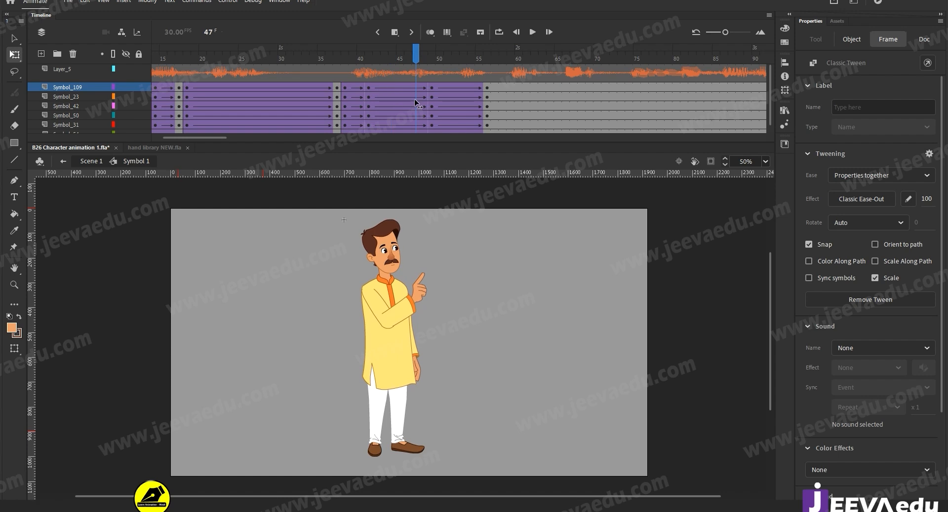
# - Tilt the character's head forward toward the pointing hand at frame 49
pyautogui.click(430, 115)
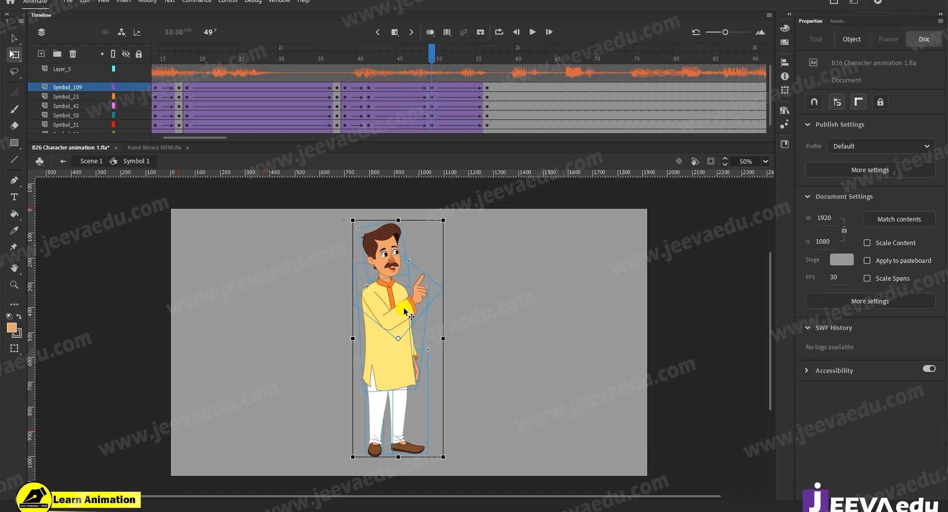
pyautogui.hotkey('ctrl', 'space')
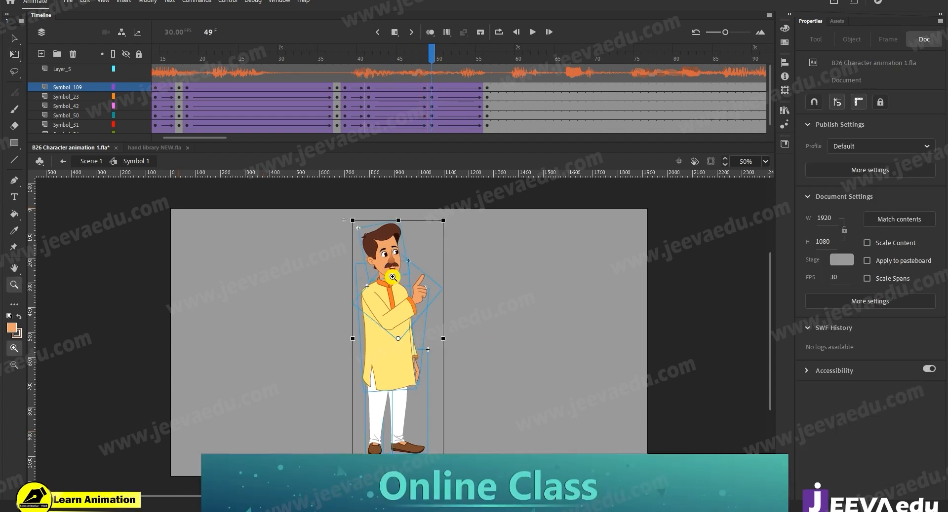
pyautogui.click(389, 285)
pyautogui.press('v')
pyautogui.click(417, 254)
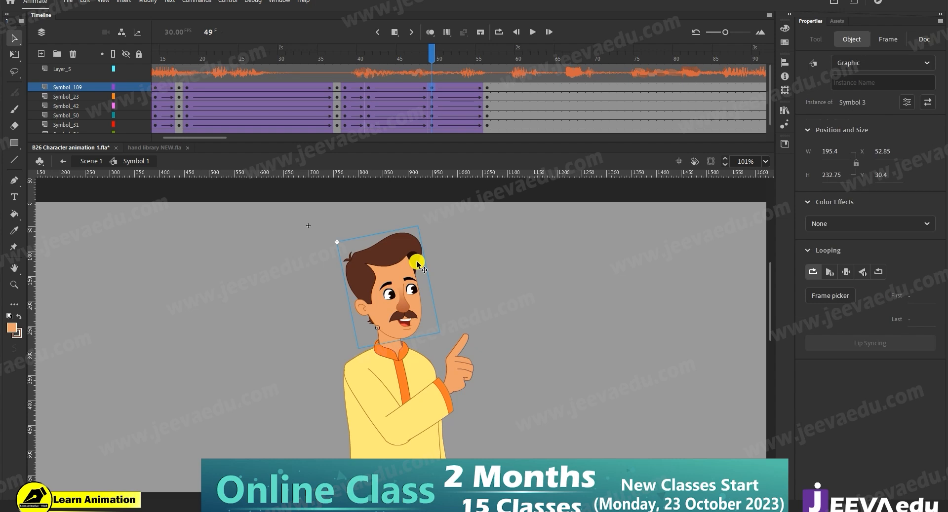
pyautogui.press('q')
pyautogui.moveTo(421, 217); pyautogui.dragTo(437, 253)
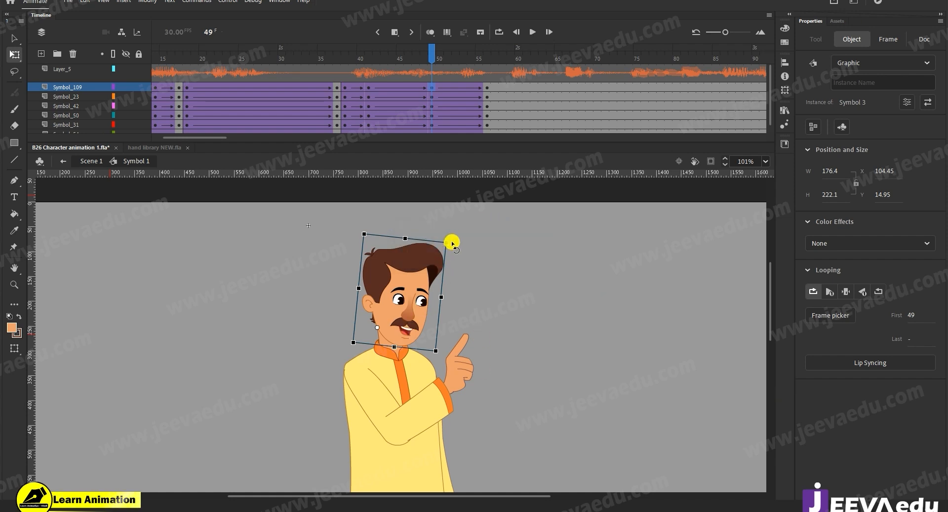
pyautogui.moveTo(453, 242); pyautogui.dragTo(456, 247)
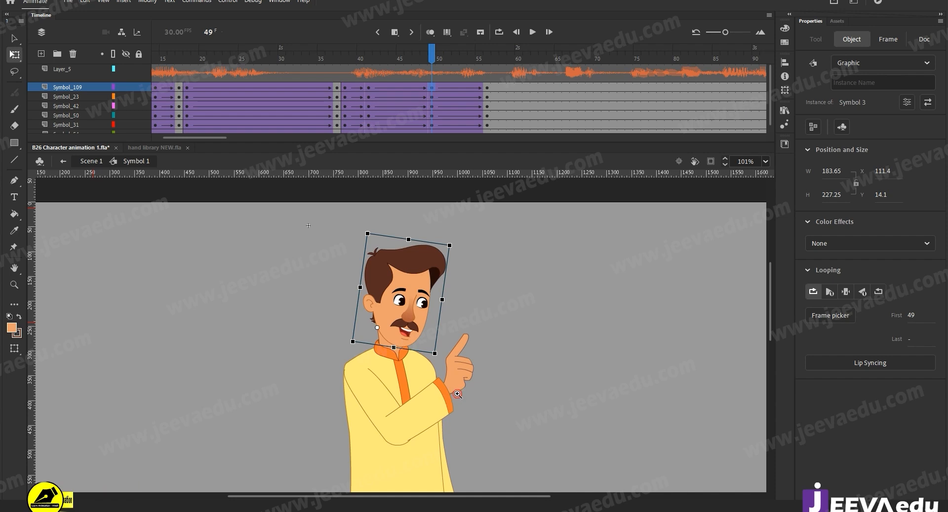
# - Rotate the pointing arm slightly downward and swing the hanging arm in behind the kurta at frame 49
pyautogui.press('z')
pyautogui.keyDown('alt'); pyautogui.click(458, 337); pyautogui.keyUp('alt')
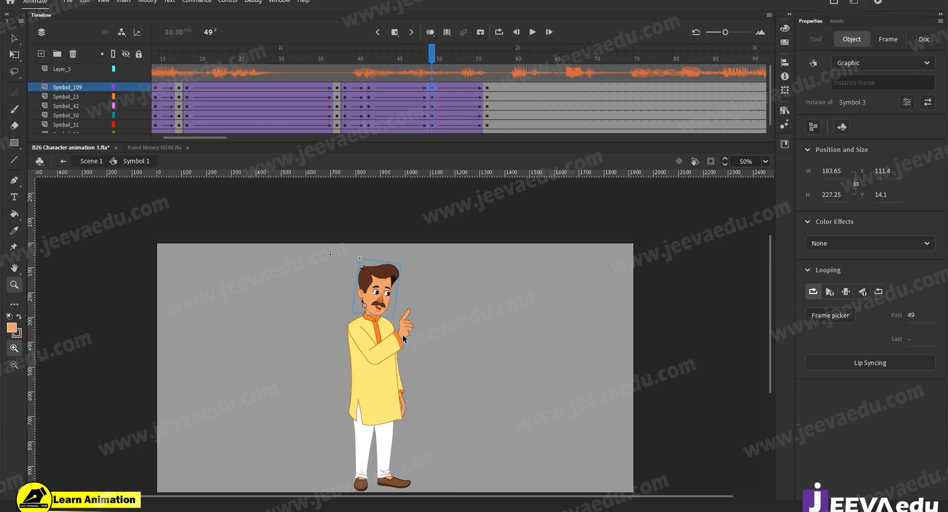
pyautogui.press('v')
pyautogui.click(408, 327)
pyautogui.press('q')
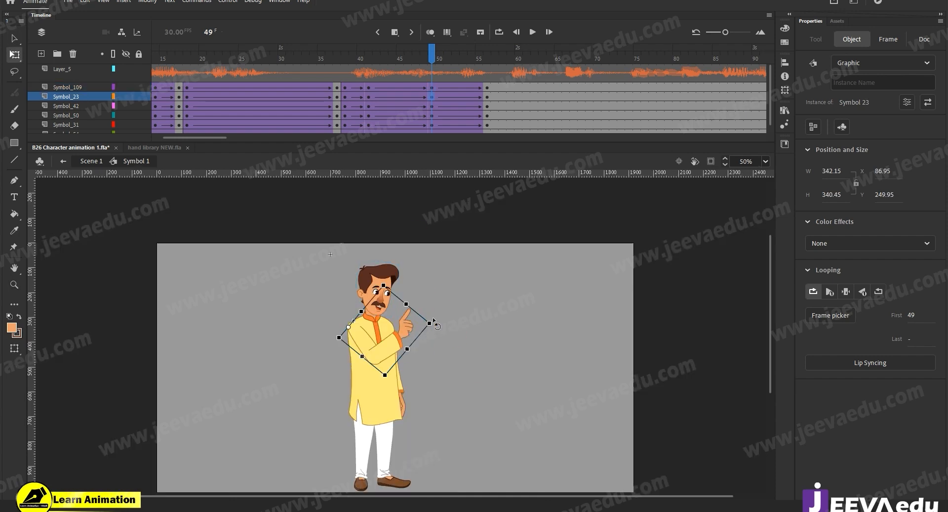
pyautogui.click(403, 403)
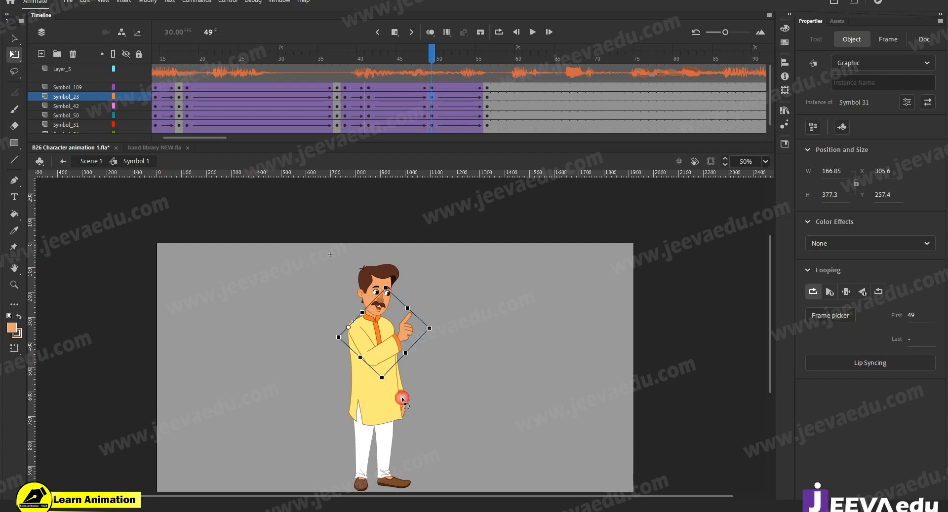
pyautogui.click(403, 399)
pyautogui.moveTo(429, 64); pyautogui.dragTo(432, 101)
pyautogui.click(409, 315)
pyautogui.click(398, 348)
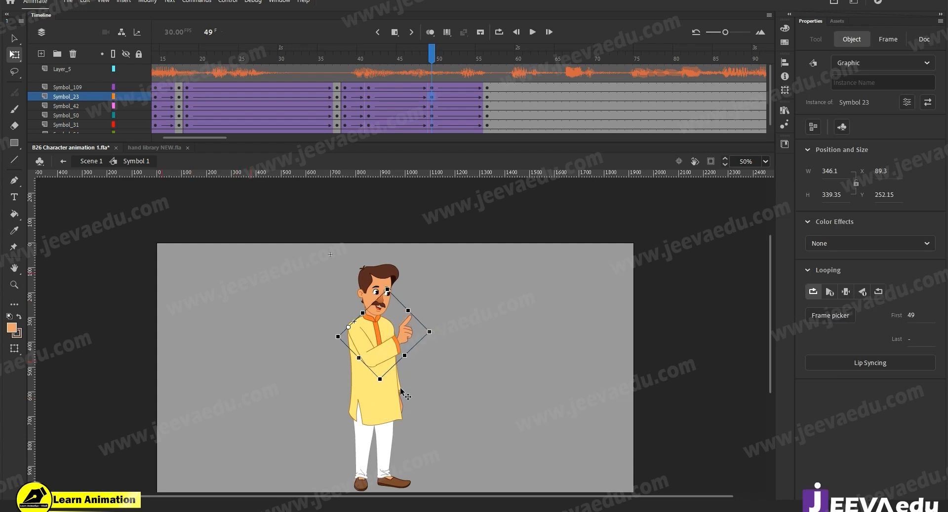
pyautogui.click(404, 417)
# - Select the upper body parts at frame 56 and move their transformation point down to the hips
pyautogui.moveTo(433, 88); pyautogui.dragTo(487, 97)
pyautogui.click(482, 155)
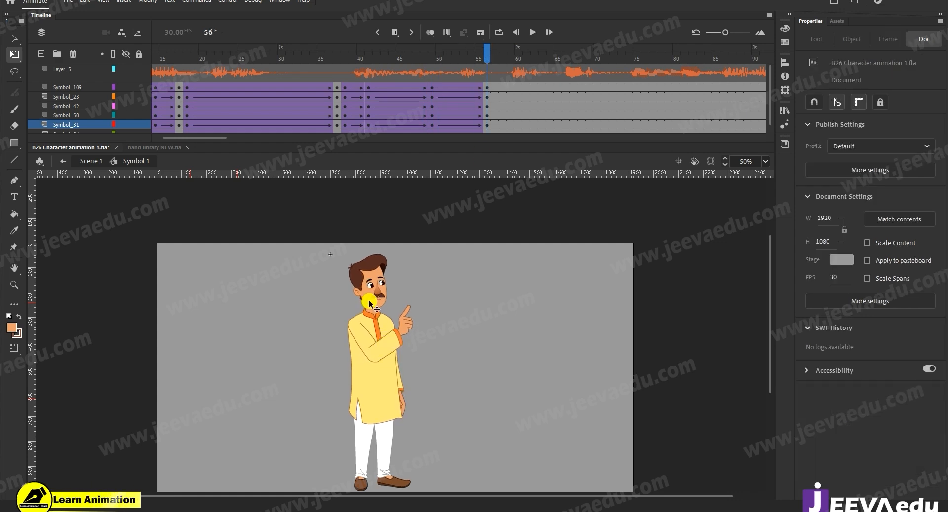
pyautogui.click(392, 345)
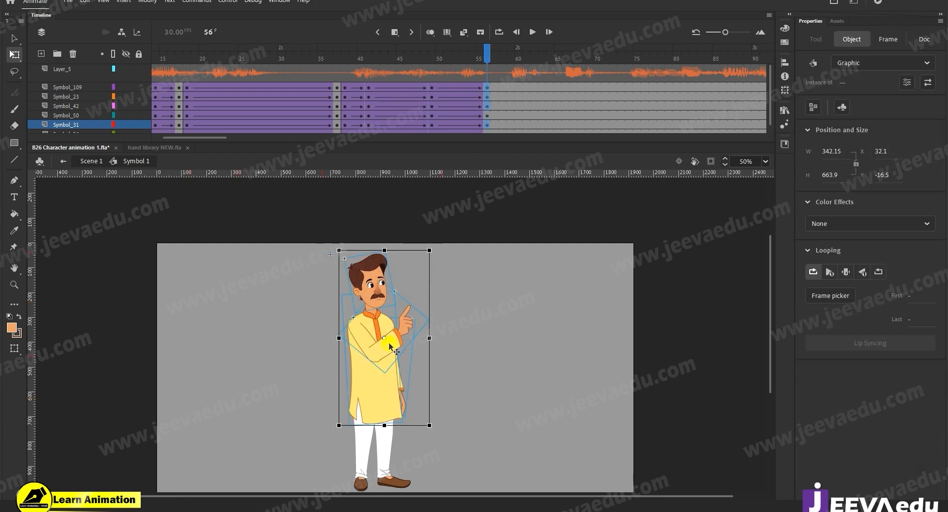
pyautogui.moveTo(385, 339); pyautogui.dragTo(375, 392)
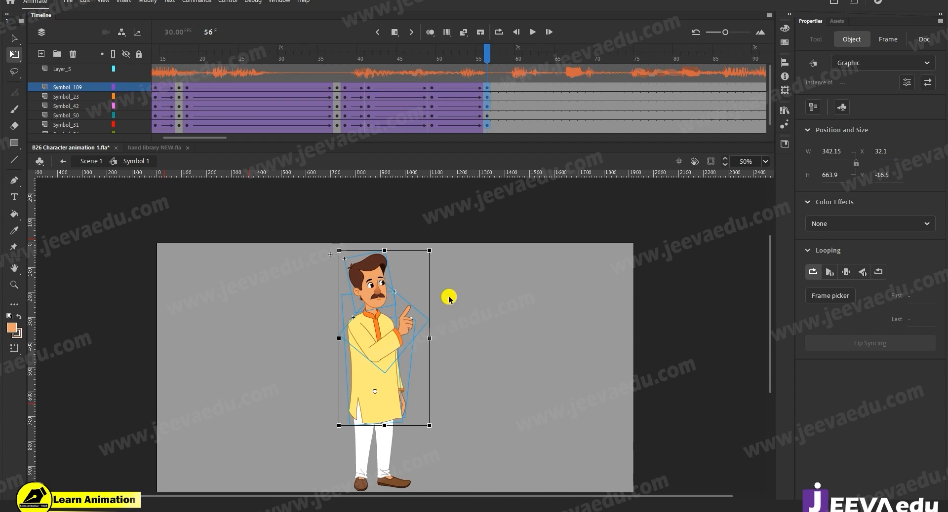
# - Scrub the timeline from frame 6 to frame 56 to review the character's motion
pyautogui.moveTo(211, 137); pyautogui.dragTo(164, 137)
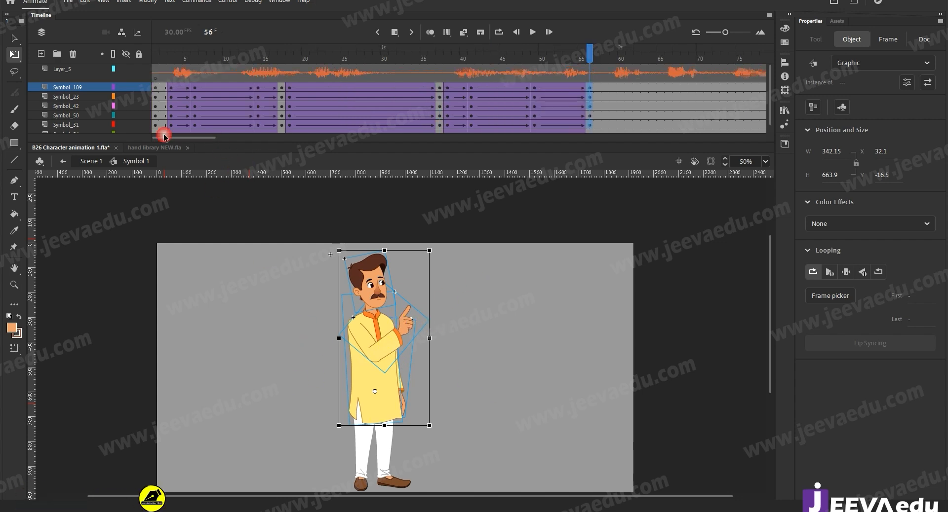
pyautogui.click(194, 80)
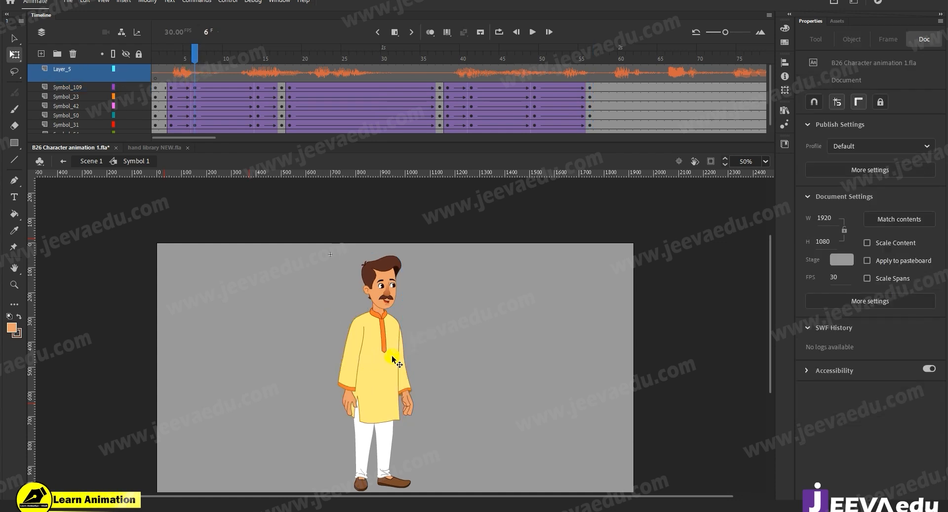
pyautogui.moveTo(196, 58); pyautogui.dragTo(211, 60)
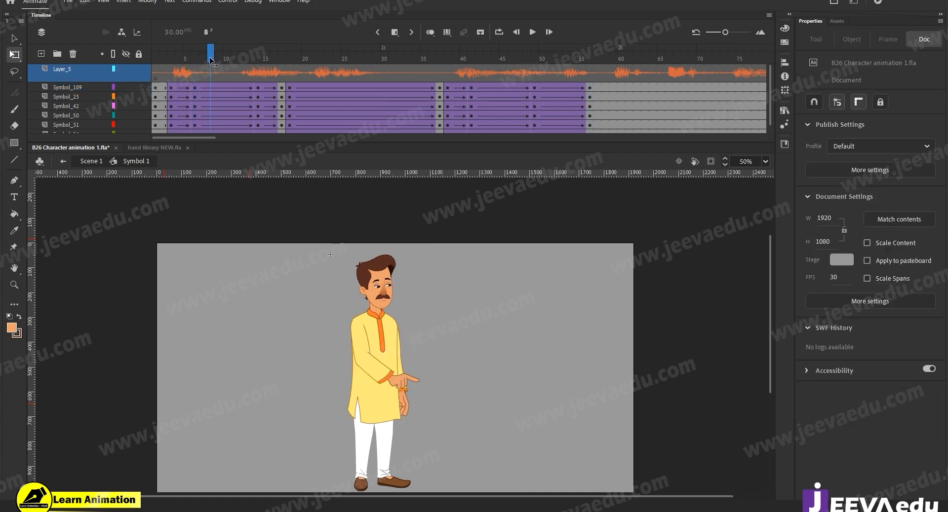
pyautogui.click(512, 59)
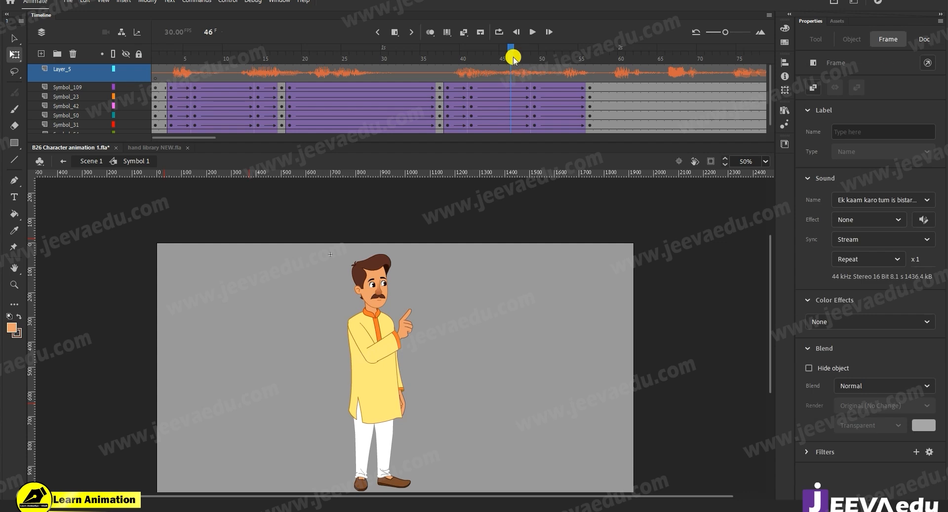
pyautogui.moveTo(565, 67); pyautogui.dragTo(583, 82)
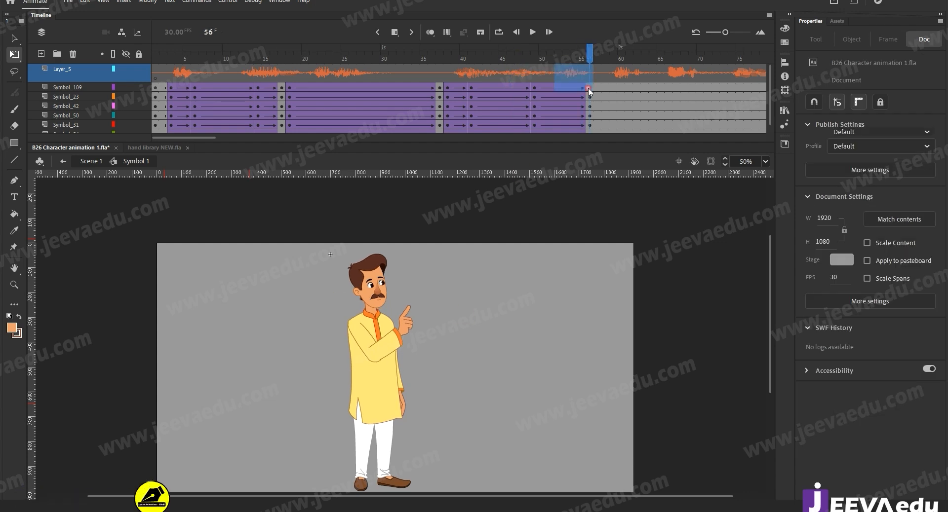
# - Lean the upper body forward about a pivot at the hips at frame 56, and tilt the head back
pyautogui.click(369, 279)
pyautogui.click(449, 263)
pyautogui.press('v')
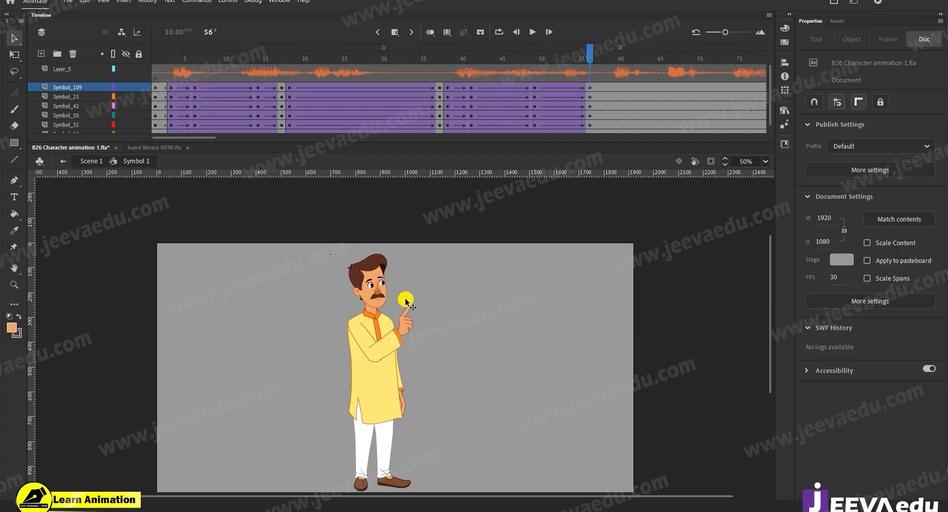
pyautogui.moveTo(422, 268); pyautogui.dragTo(304, 360)
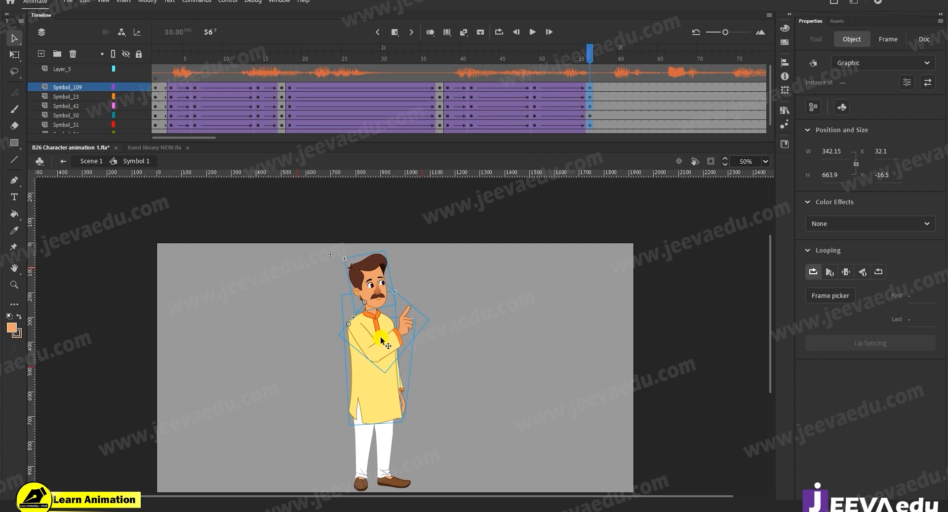
pyautogui.press('q')
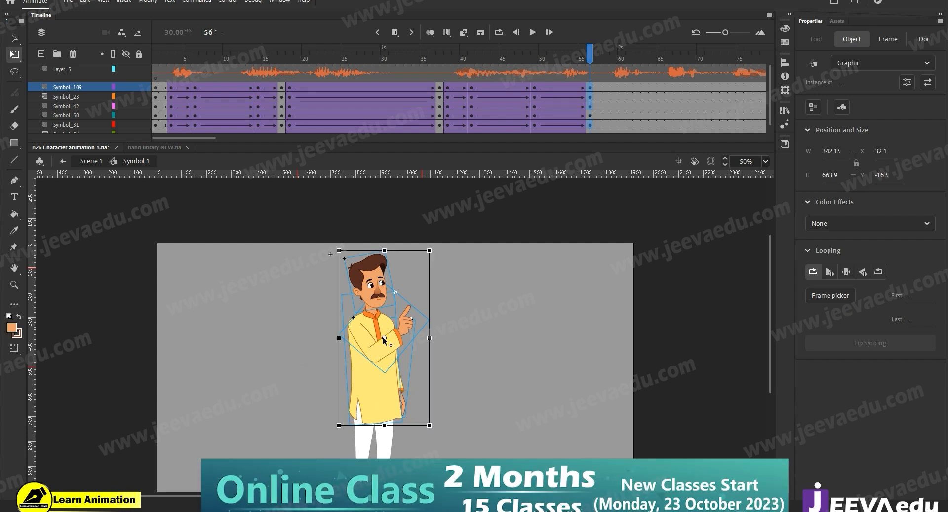
pyautogui.moveTo(375, 396); pyautogui.dragTo(377, 398)
pyautogui.moveTo(430, 243); pyautogui.dragTo(441, 251)
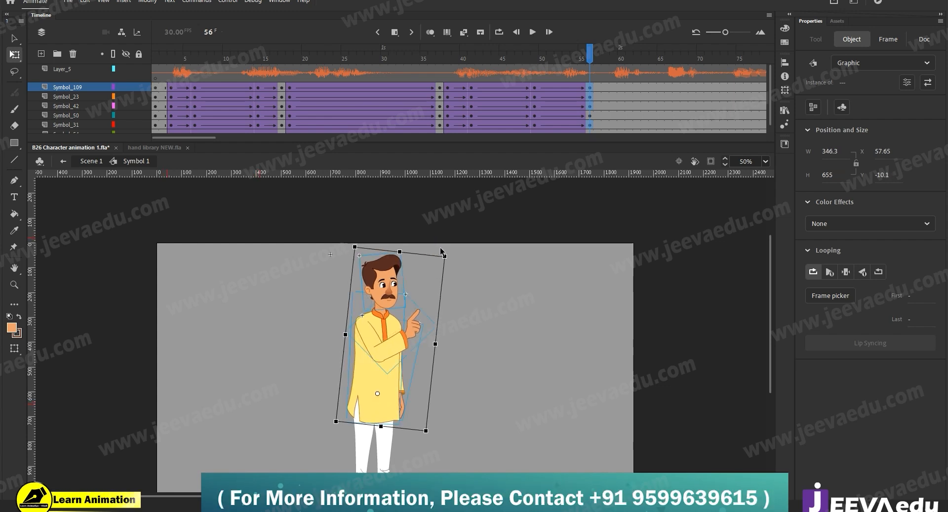
pyautogui.click(381, 267)
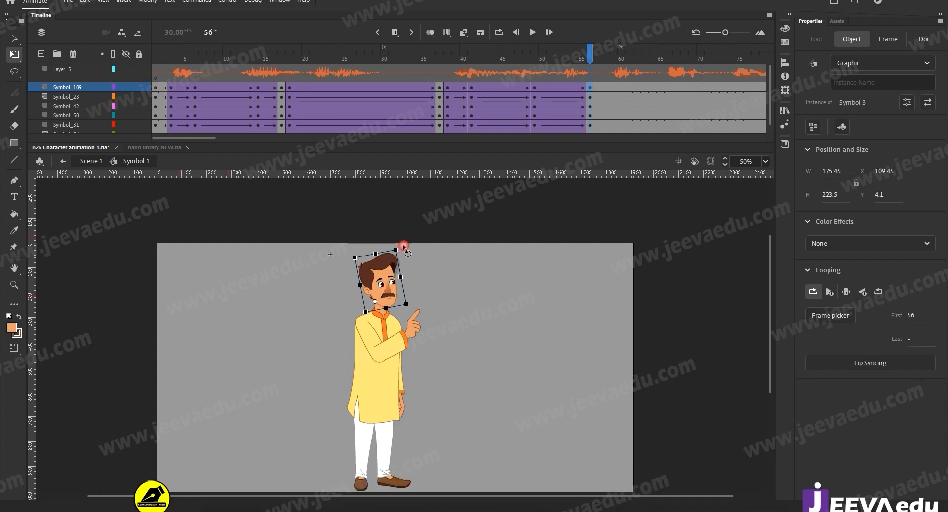
# - Scrub the timeline from frame 38 to frame 56 to review the leaning and pointing motion
pyautogui.click(450, 87)
pyautogui.click(448, 92)
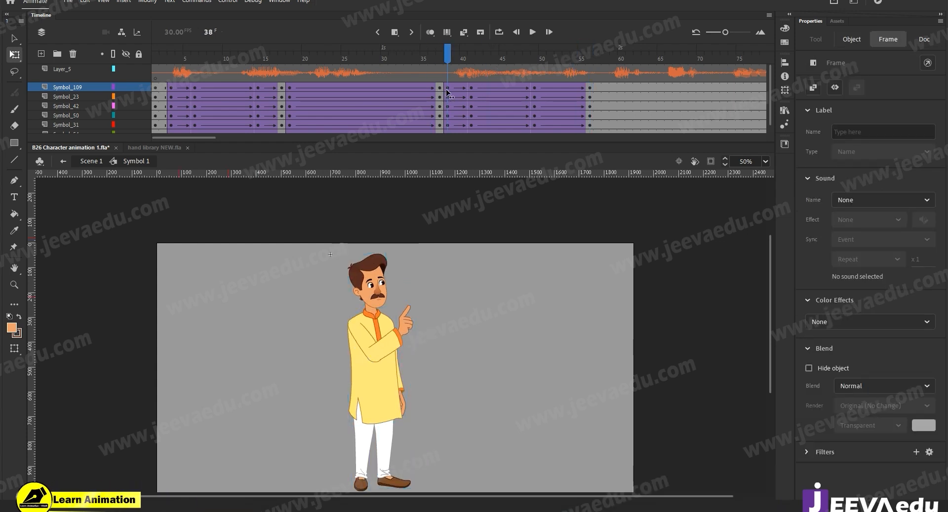
pyautogui.click(446, 364)
pyautogui.moveTo(448, 378); pyautogui.dragTo(445, 341)
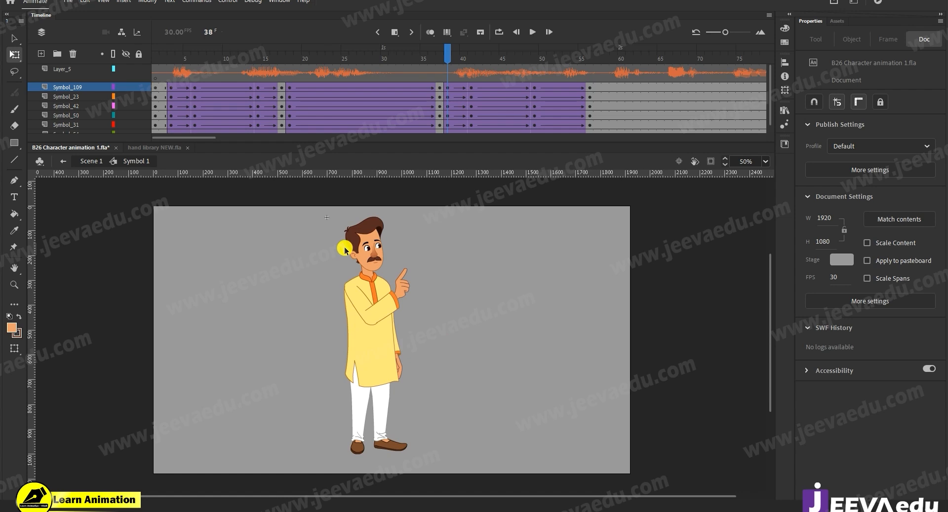
pyautogui.press('b')
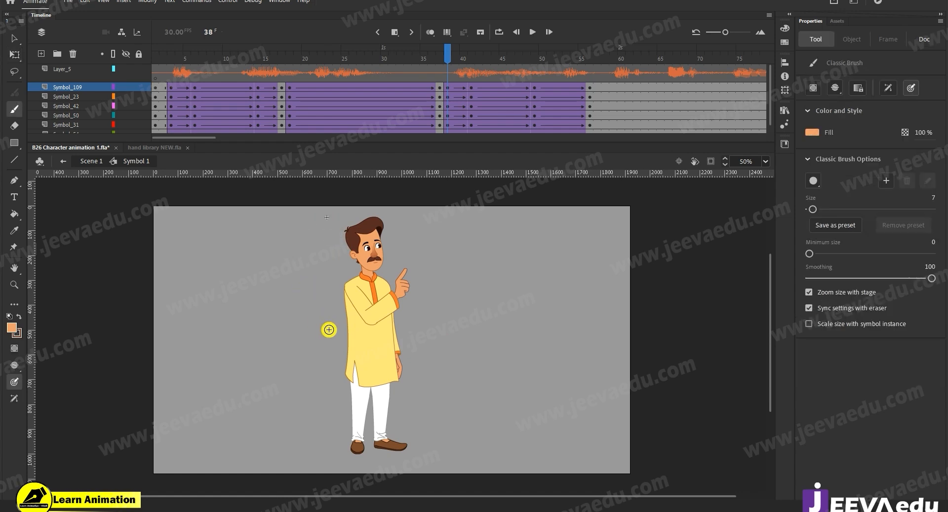
pyautogui.press('z')
pyautogui.moveTo(307, 195); pyautogui.dragTo(437, 430)
pyautogui.moveTo(463, 386); pyautogui.dragTo(451, 370)
pyautogui.moveTo(449, 72); pyautogui.dragTo(469, 103)
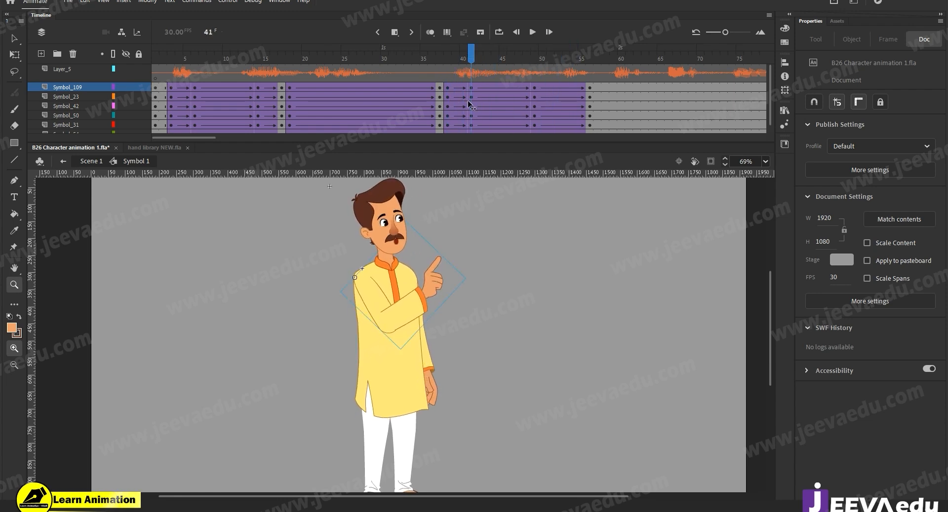
pyautogui.press('q')
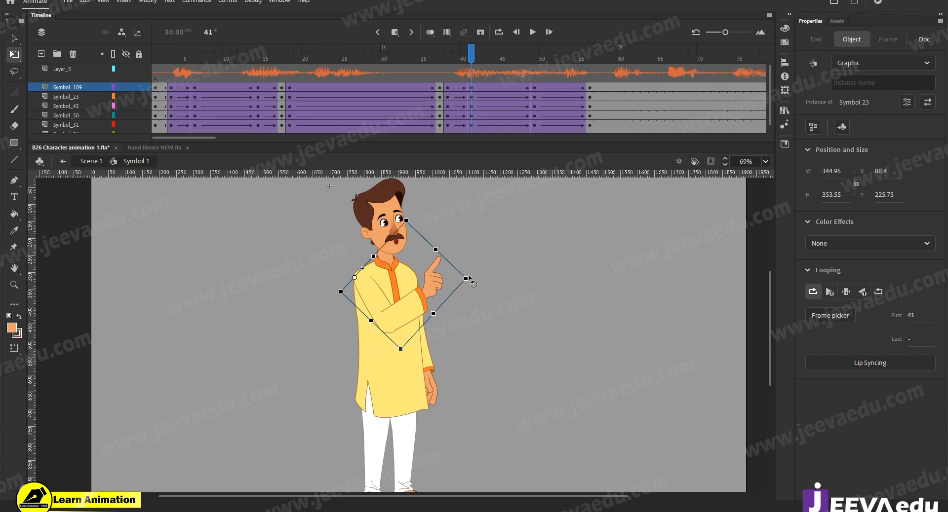
pyautogui.moveTo(450, 55); pyautogui.dragTo(590, 98)
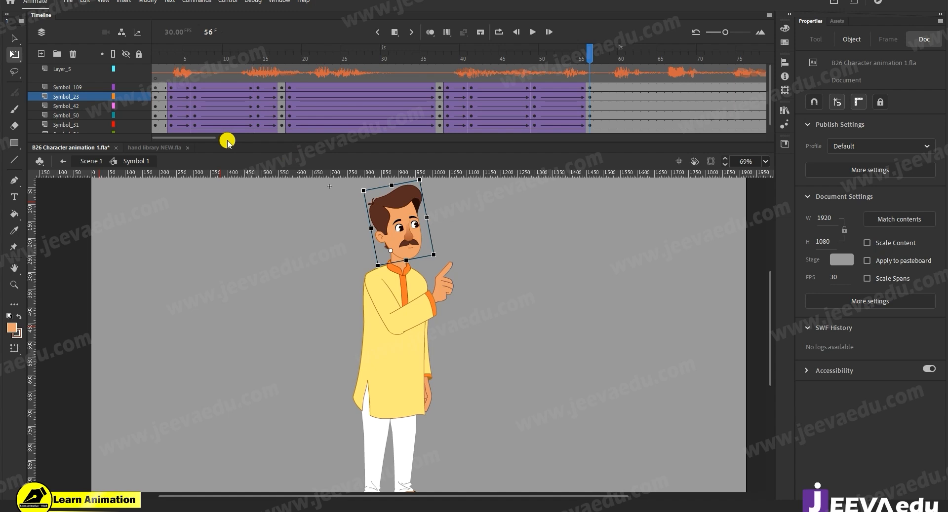
# - Compare close-ups of the head pose at the keyframes on frames 41, 56 and 49
pyautogui.moveTo(202, 137); pyautogui.dragTo(208, 136)
pyautogui.click(419, 258)
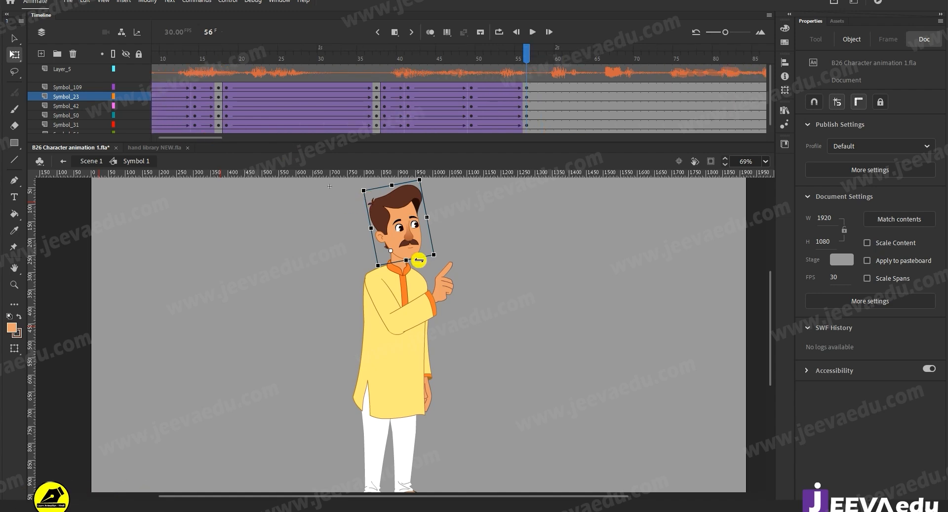
pyautogui.press('z')
pyautogui.click(422, 289)
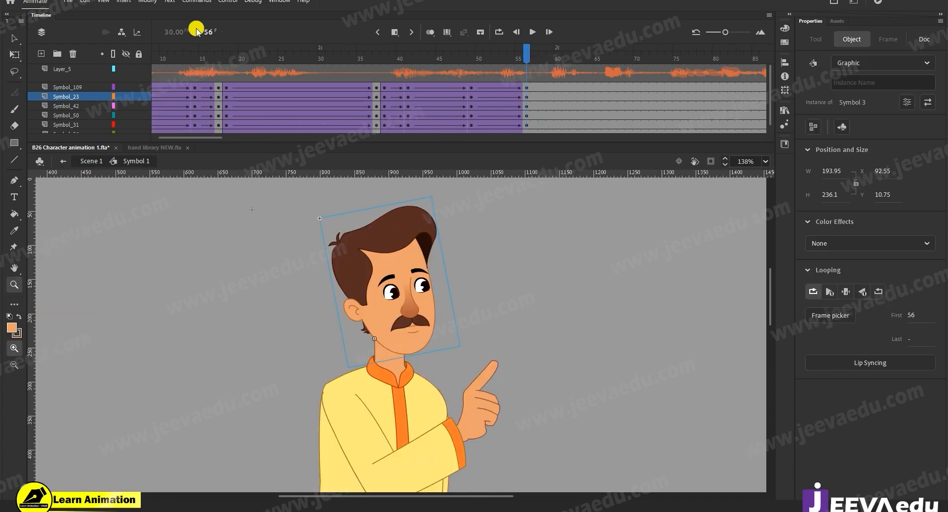
pyautogui.click(408, 88)
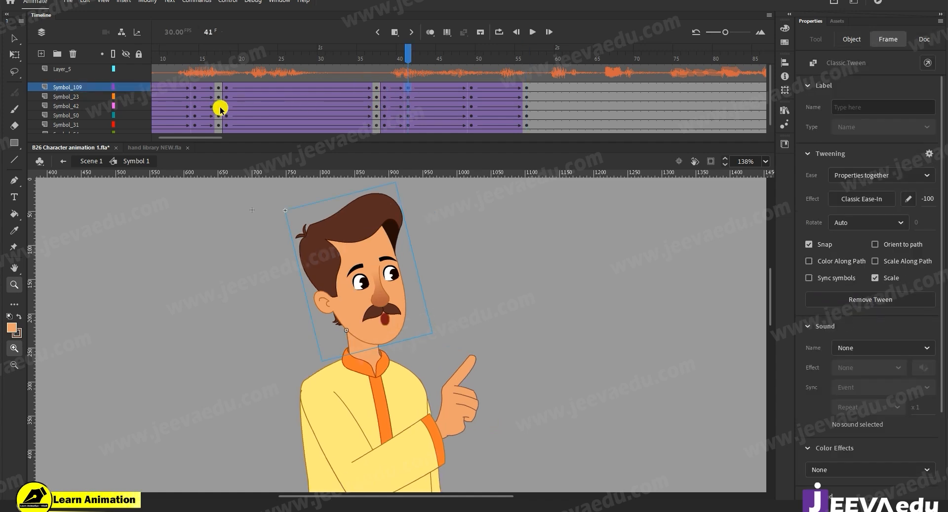
pyautogui.click(527, 88)
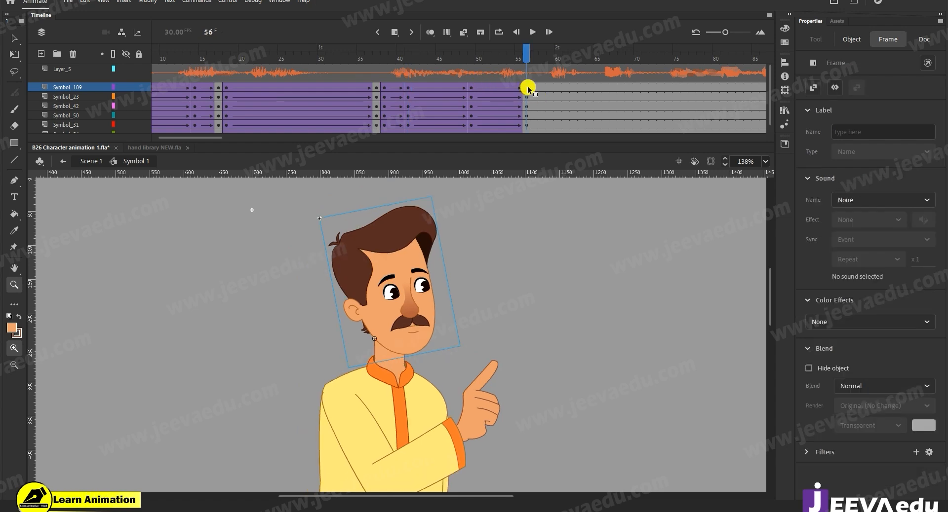
pyautogui.click(470, 87)
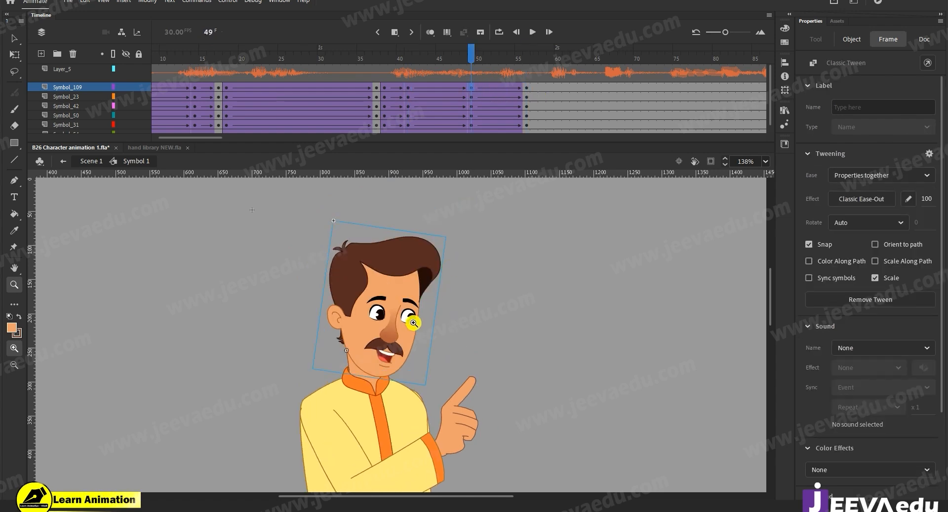
# - Open the head symbol and insert keyframes on all face layers at frames 49, 56 and 41
pyautogui.press('v')
pyautogui.click(395, 326)
pyautogui.doubleClick(395, 326)
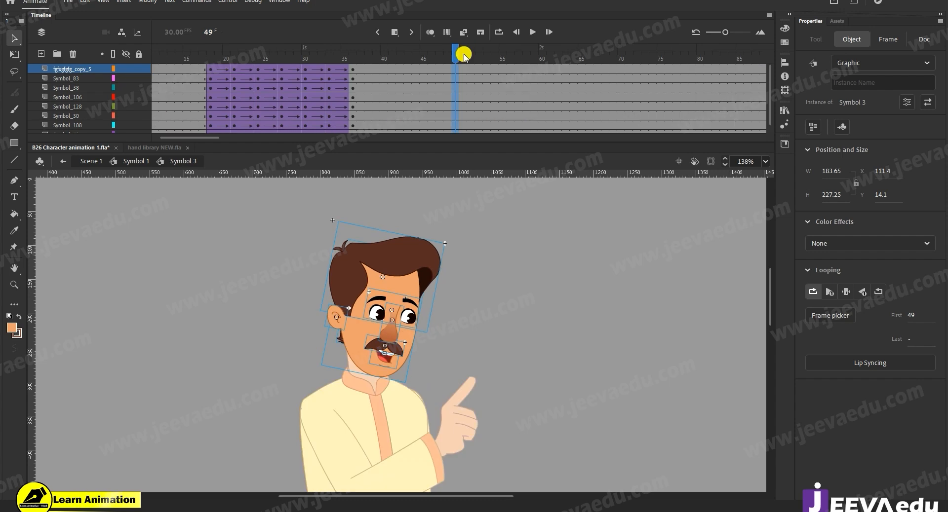
pyautogui.click(455, 79)
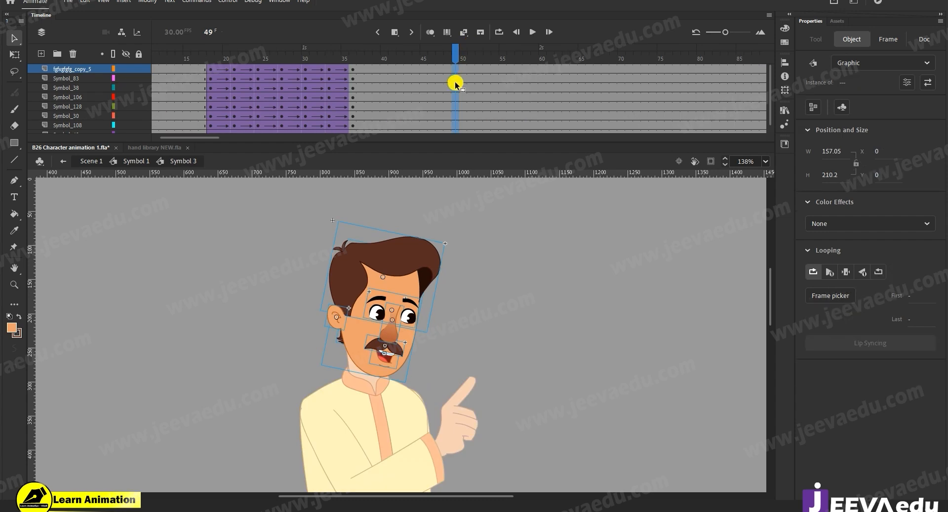
pyautogui.click(509, 72)
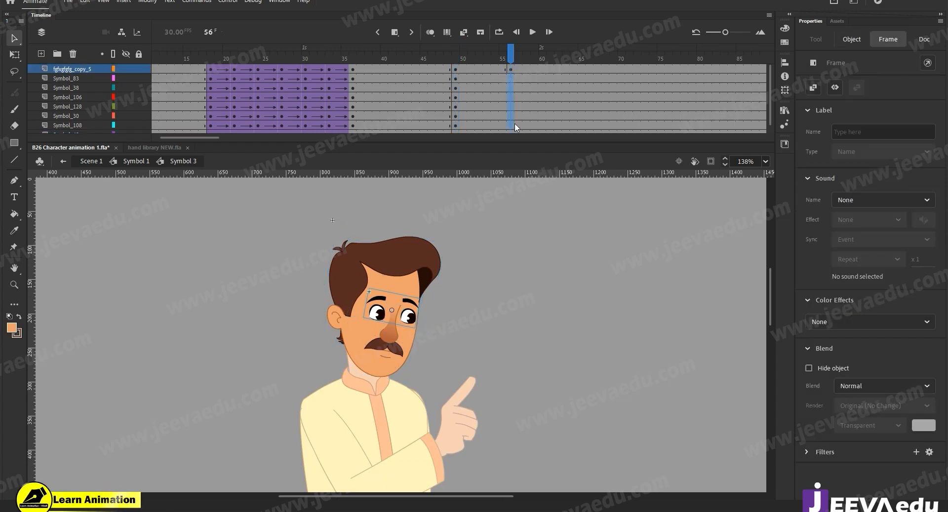
pyautogui.moveTo(515, 128); pyautogui.dragTo(514, 144)
pyautogui.click(393, 72)
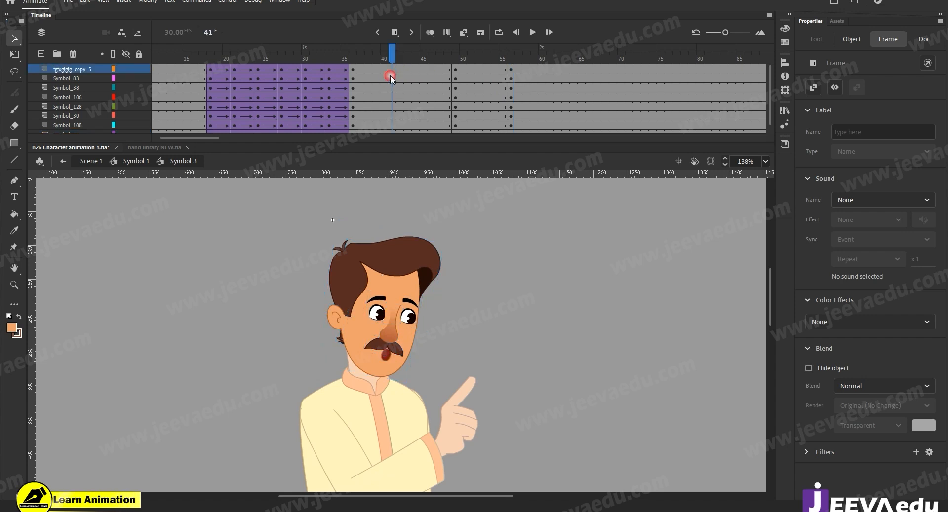
pyautogui.click(391, 78)
pyautogui.moveTo(393, 108); pyautogui.dragTo(390, 150)
pyautogui.scroll(1, 395, 97)
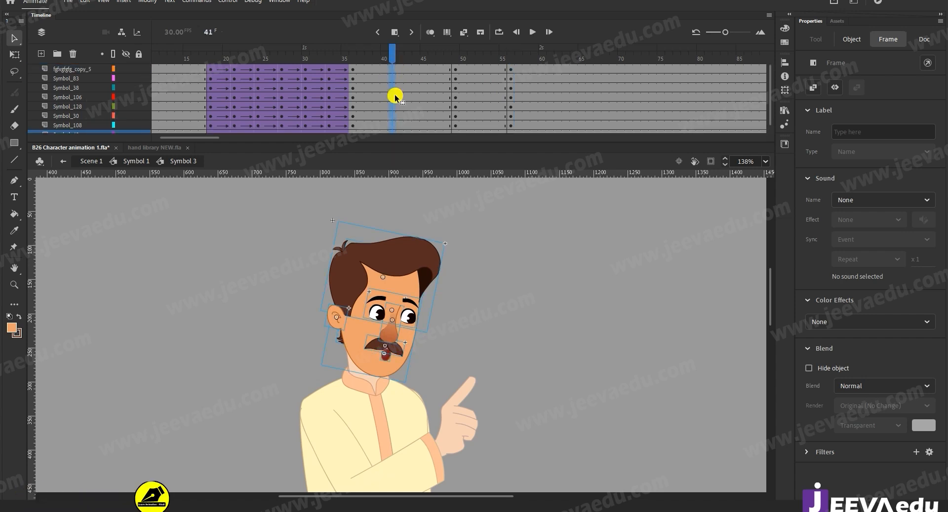
pyautogui.press('F6')
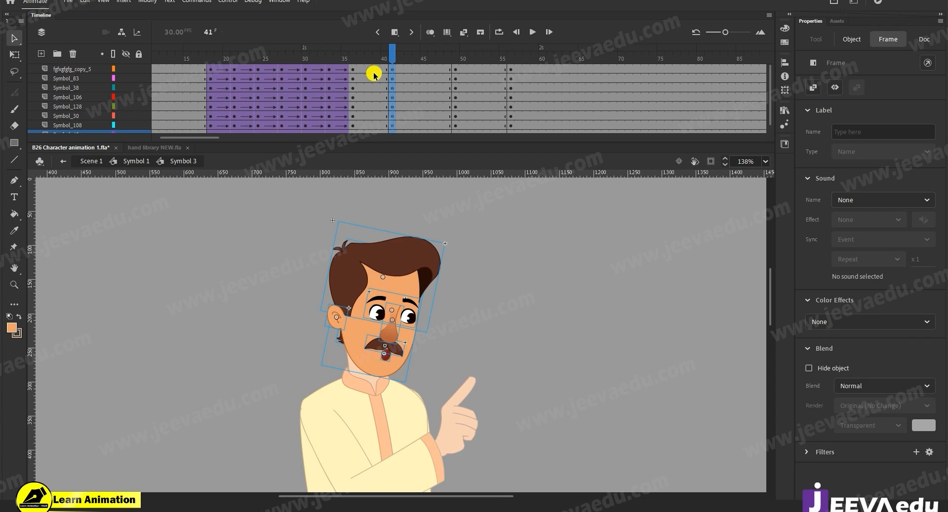
# - Create classic tweens on all face layers between frames 41, 49 and 56, with ease strengths of 100 and -100
pyautogui.moveTo(423, 69); pyautogui.dragTo(481, 150)
pyautogui.rightClick(464, 105)
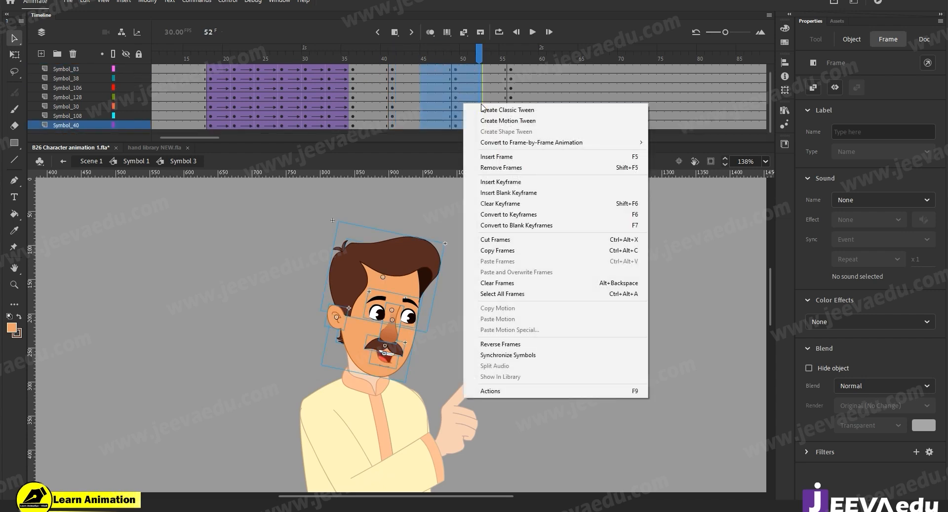
pyautogui.click(507, 110)
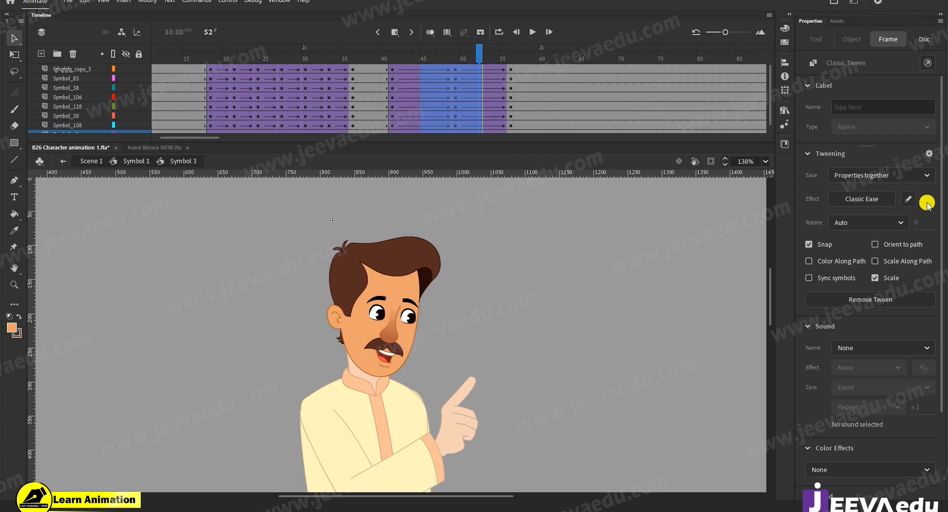
pyautogui.moveTo(923, 199); pyautogui.dragTo(938, 199)
pyautogui.click(407, 53)
pyautogui.moveTo(410, 65); pyautogui.dragTo(416, 150)
pyautogui.moveTo(925, 199); pyautogui.dragTo(888, 199)
# - Shift the mouth, mustache, nose and eyes together slightly down the face at frame 49
pyautogui.click(455, 58)
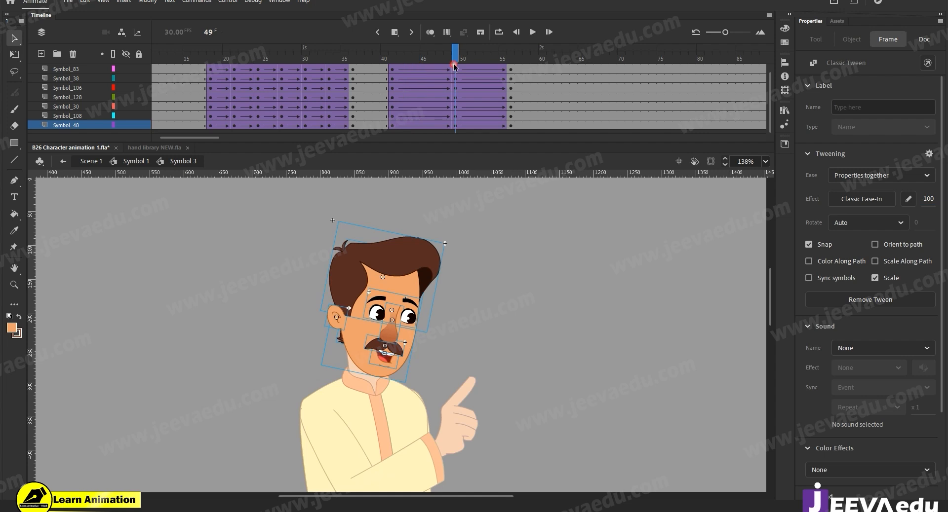
pyautogui.press('z')
pyautogui.click(392, 345)
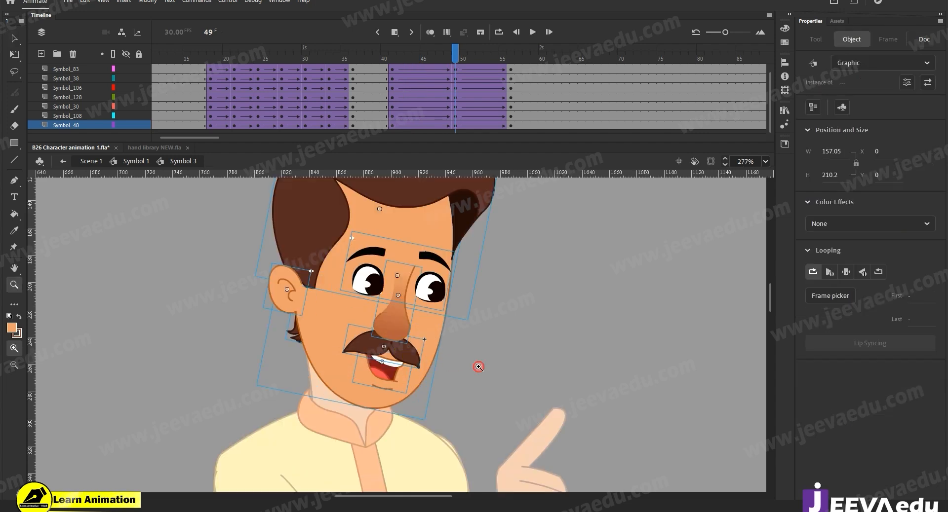
pyautogui.press('v')
pyautogui.click(390, 372)
pyautogui.click(401, 352)
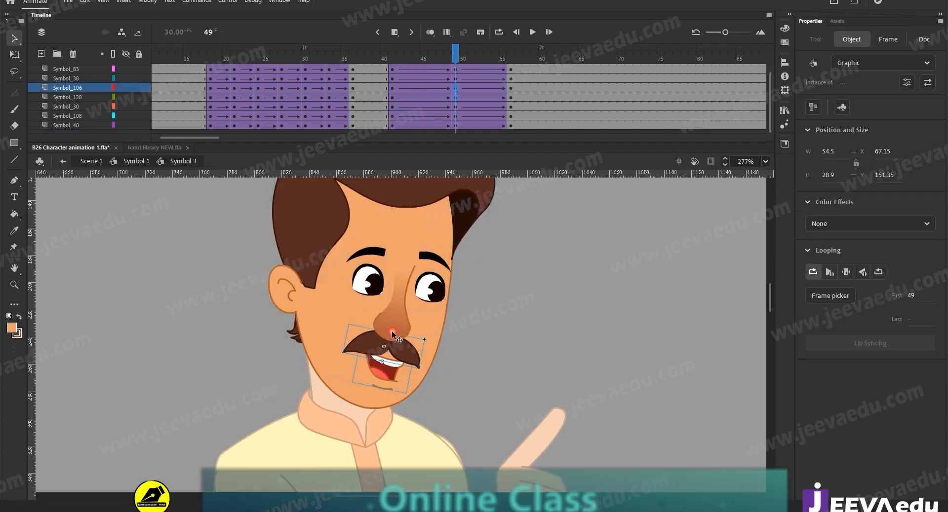
pyautogui.keyDown('shift'); pyautogui.click(392, 330); pyautogui.keyUp('shift')
pyautogui.keyDown('shift'); pyautogui.click(375, 280); pyautogui.keyUp('shift')
pyautogui.hotkey('shift', 'Down')
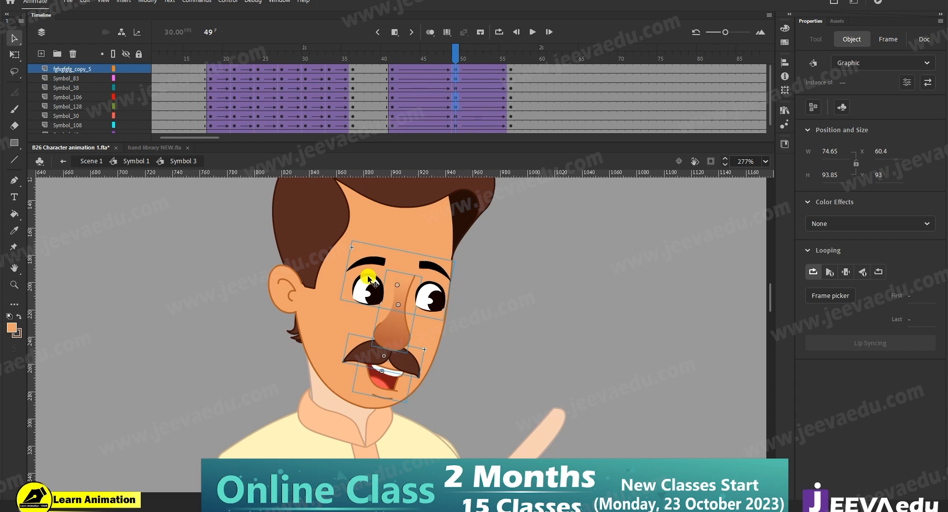
# - Raise the ear slightly at frame 49, check the tween, and adjust the sideburn beneath the ear
pyautogui.click(290, 296)
pyautogui.press('Up')
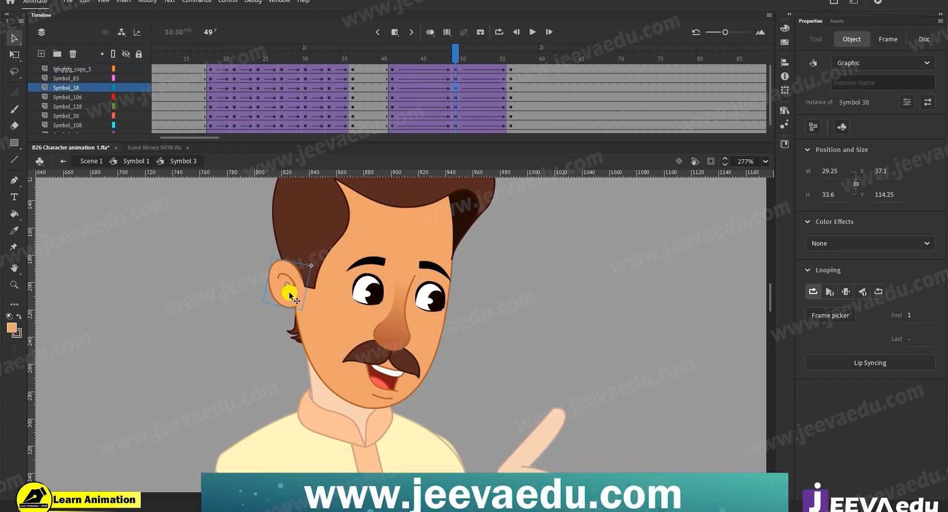
pyautogui.click(431, 86)
pyautogui.press('Return')
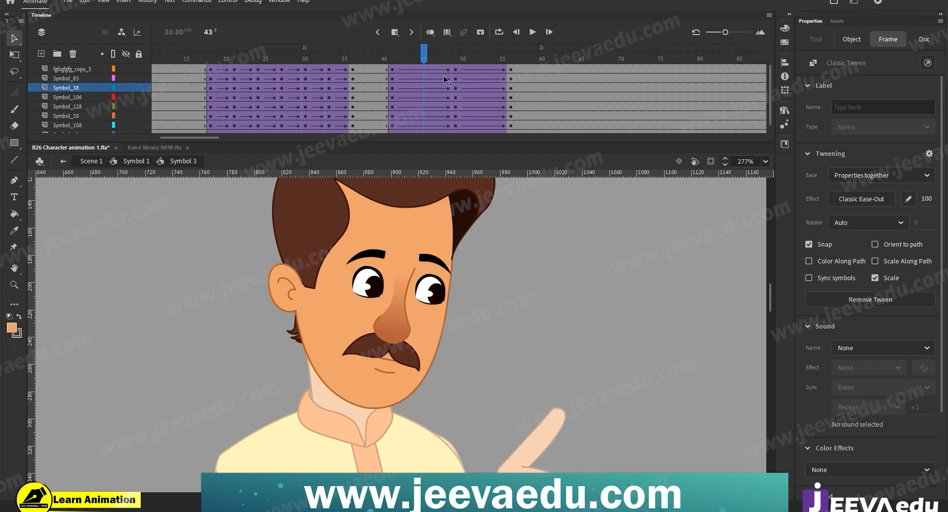
pyautogui.click(291, 339)
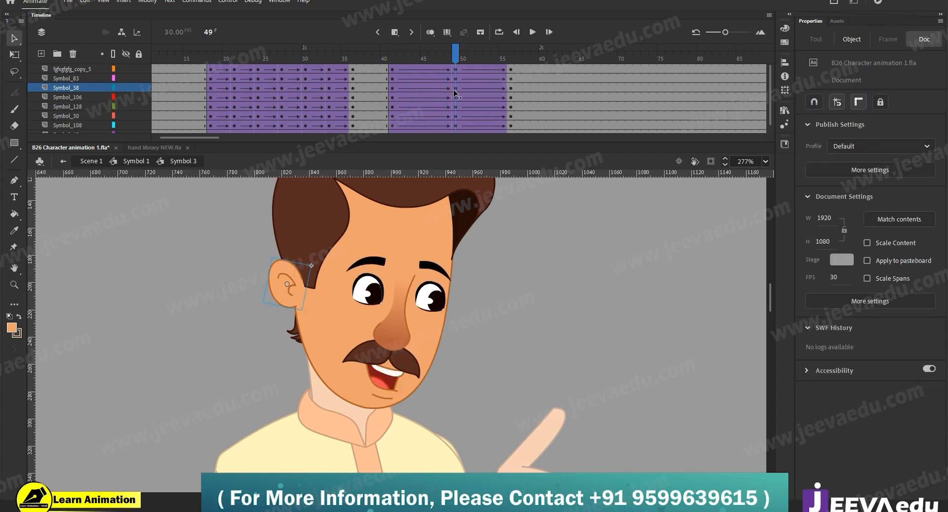
pyautogui.click(294, 338)
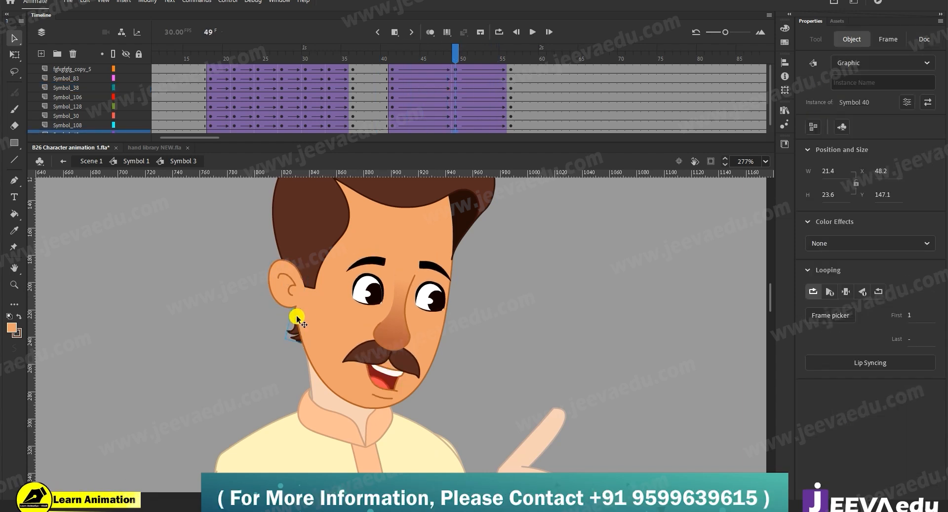
pyautogui.moveTo(296, 316); pyautogui.dragTo(298, 316)
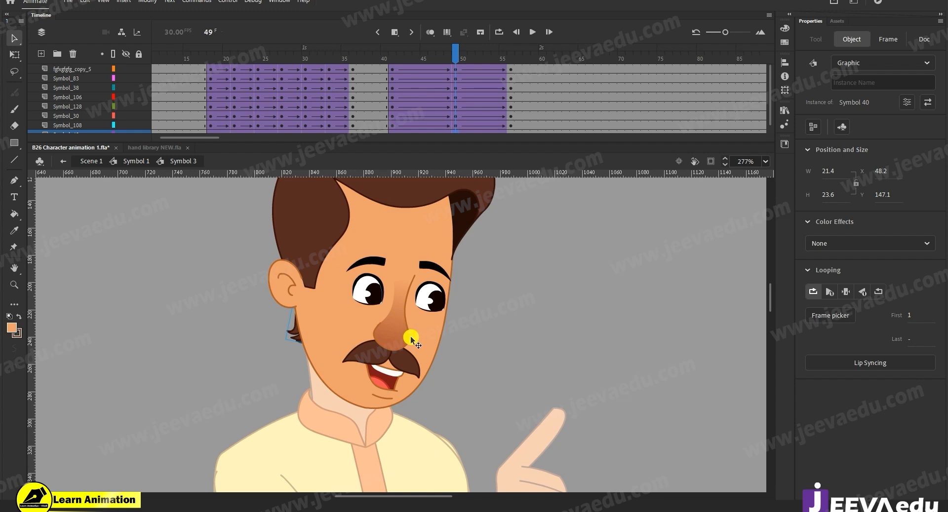
# - Open the eyes symbol on the face and duplicate the blink frames of all layers from frames 5–15 to frames 44–54
pyautogui.click(372, 289)
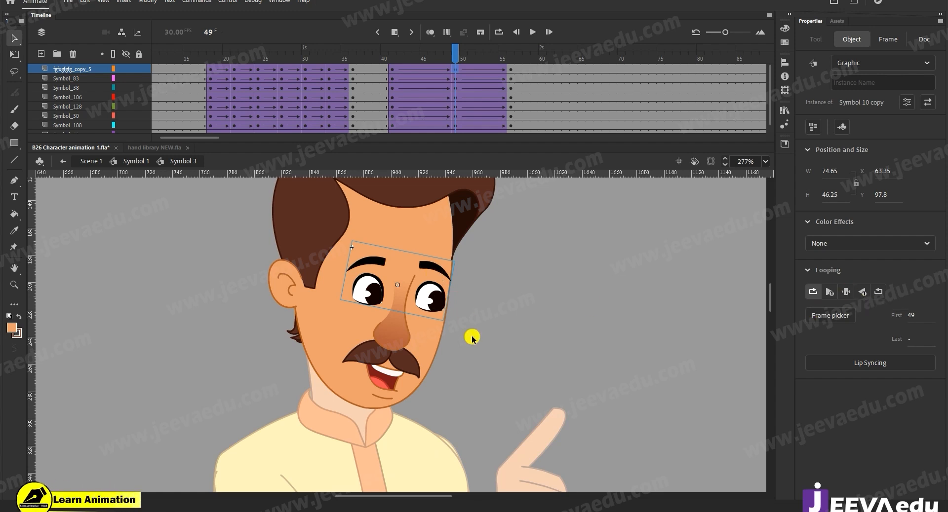
pyautogui.doubleClick(434, 300)
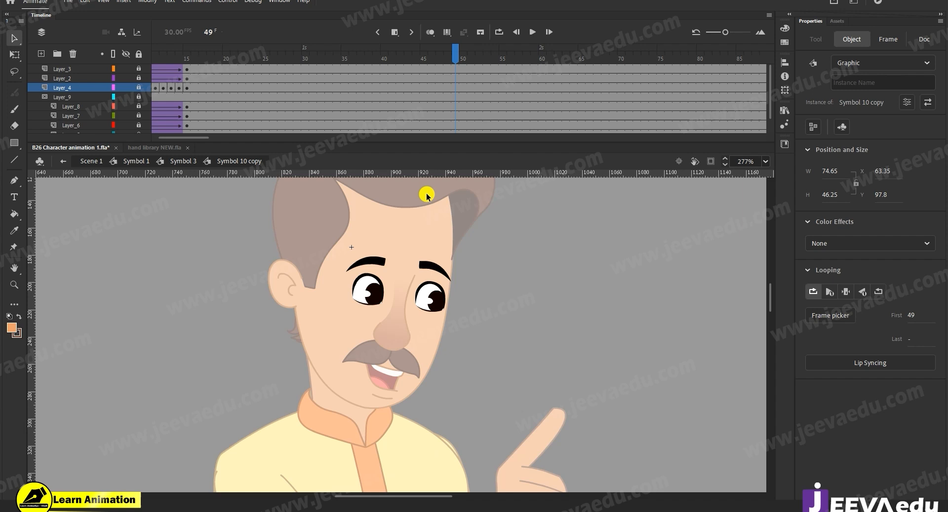
pyautogui.click(455, 72)
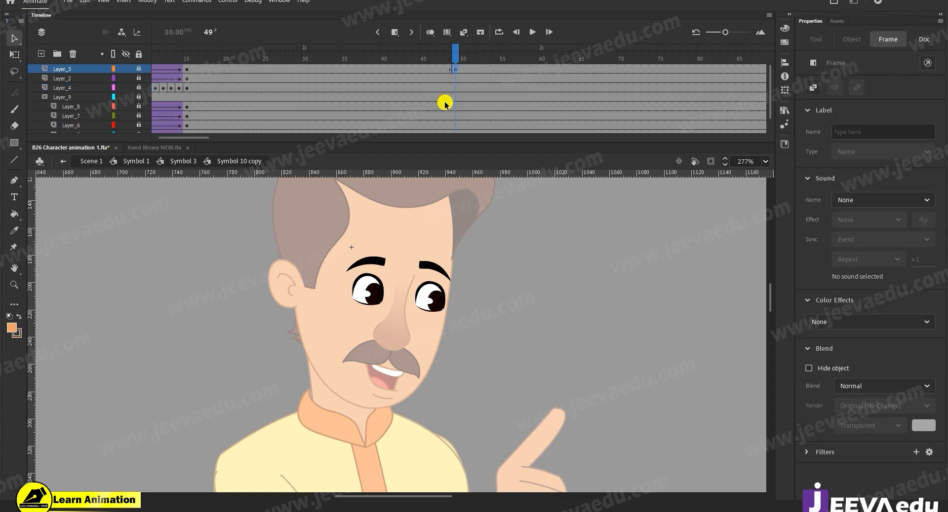
pyautogui.moveTo(207, 139); pyautogui.dragTo(186, 137)
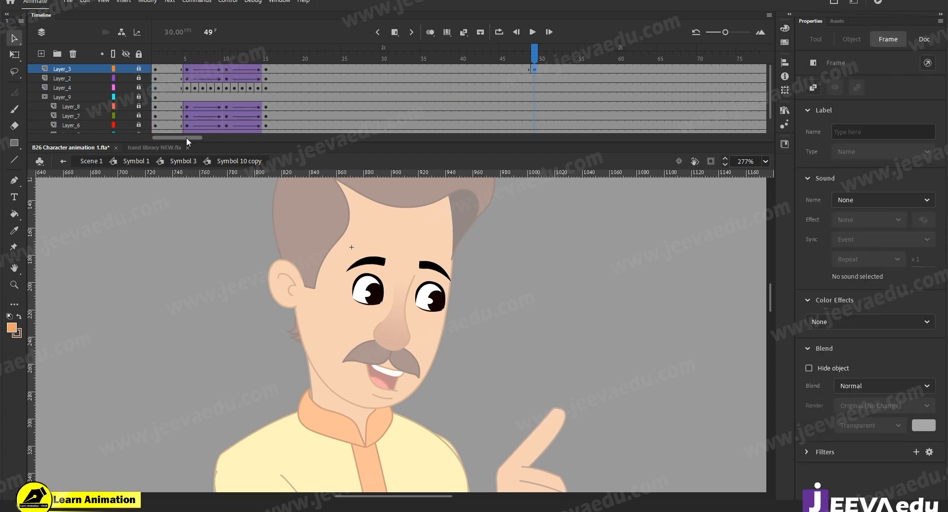
pyautogui.click(190, 58)
pyautogui.moveTo(190, 58)
pyautogui.mouseDown()
pyautogui.moveTo(258, 58)
pyautogui.moveTo(194, 58)
pyautogui.mouseUp()
pyautogui.moveTo(184, 121); pyautogui.dragTo(532, 69)
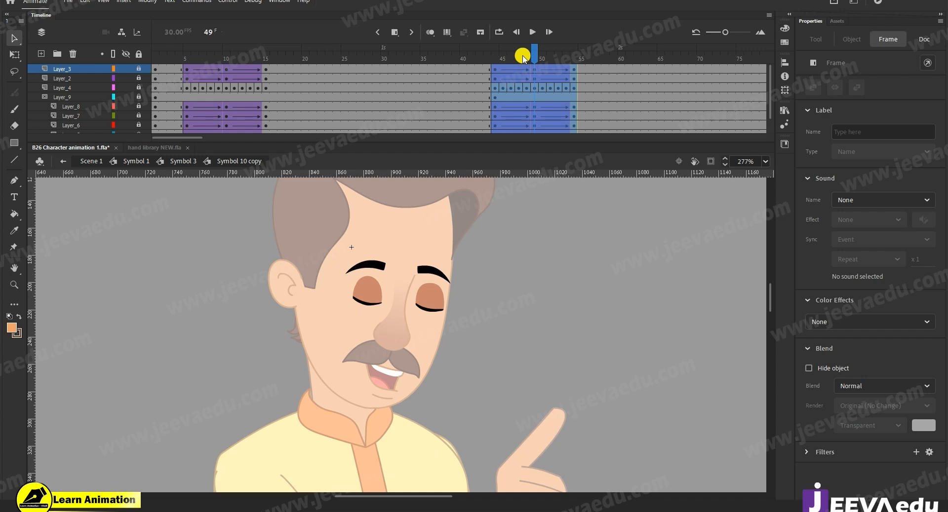
# - Scrub through the copied blink in the eyes and head symbols, and return to the character symbol, Symbol 1
pyautogui.moveTo(520, 57); pyautogui.dragTo(536, 85)
pyautogui.click(195, 158)
pyautogui.click(451, 59)
pyautogui.moveTo(450, 59); pyautogui.dragTo(454, 91)
pyautogui.click(130, 162)
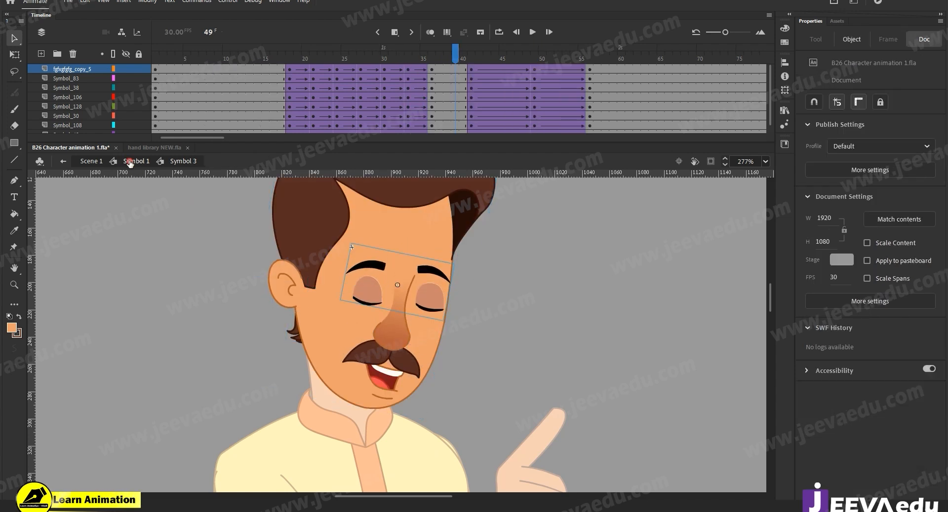
# - Compare the full character's poses at frames 49 and 56
pyautogui.keyDown('alt'); pyautogui.click(394, 384); pyautogui.keyUp('alt')
pyautogui.moveTo(452, 46); pyautogui.dragTo(511, 88)
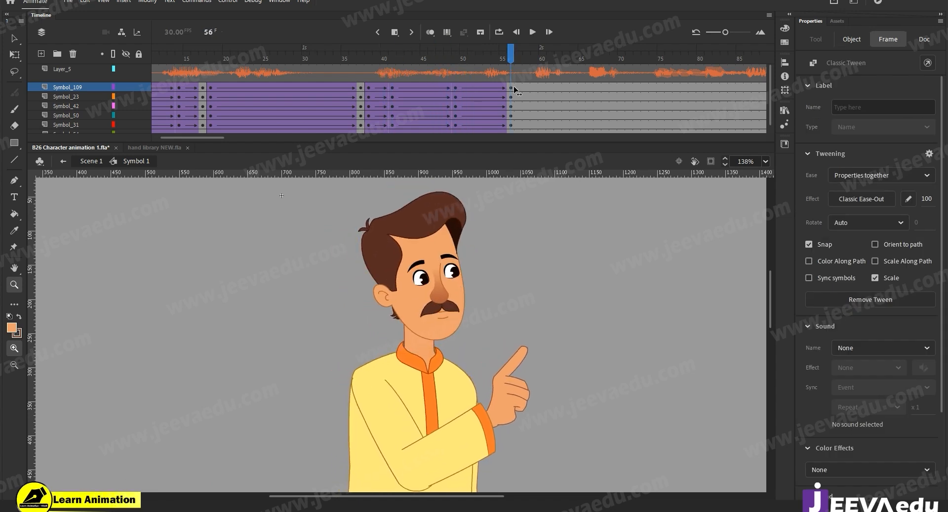
pyautogui.keyDown('alt'); pyautogui.click(509, 386); pyautogui.keyUp('alt')
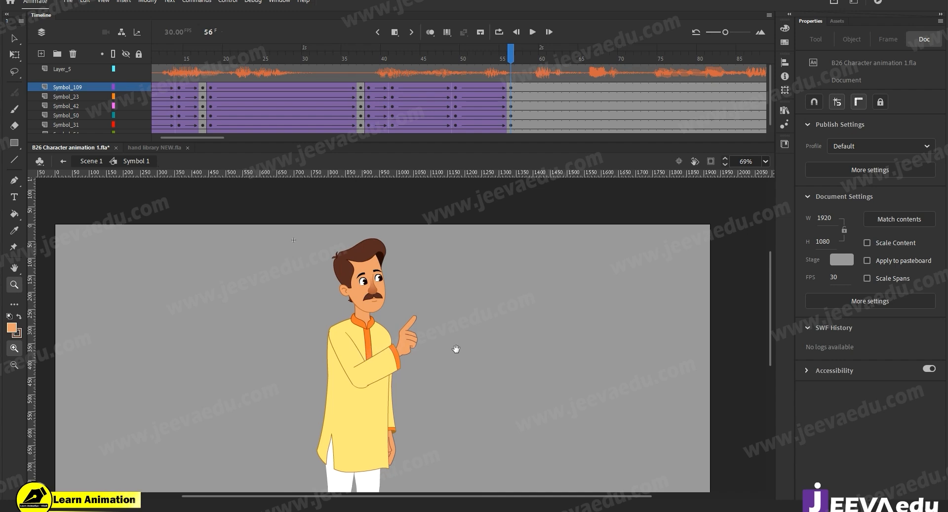
pyautogui.moveTo(441, 67); pyautogui.dragTo(455, 91)
pyautogui.click(455, 90)
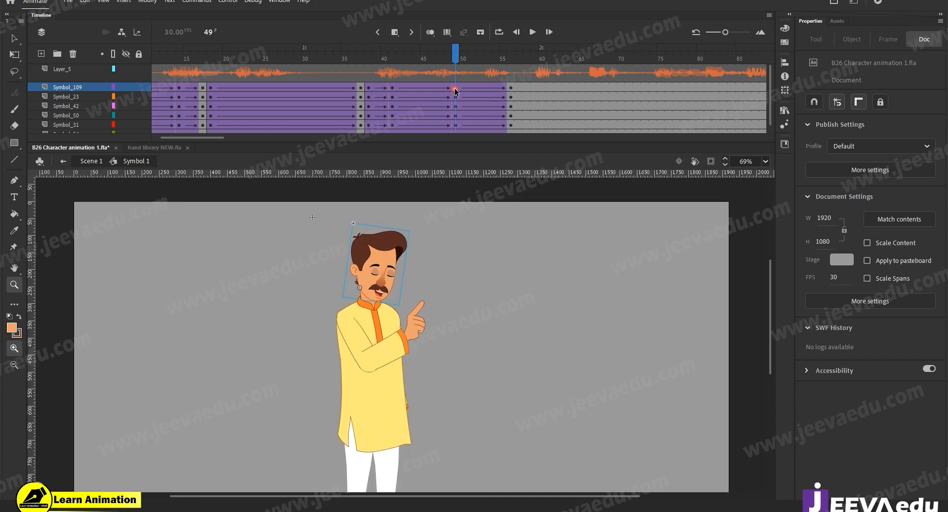
pyautogui.click(511, 89)
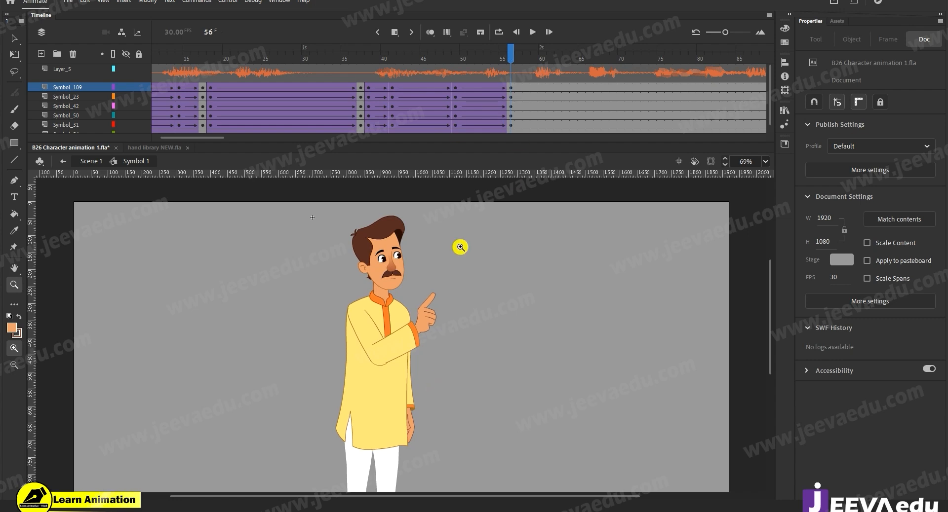
# - Rotate the back arm at frame 56 until it is hidden behind the body, and nudge it slightly down
pyautogui.press('v')
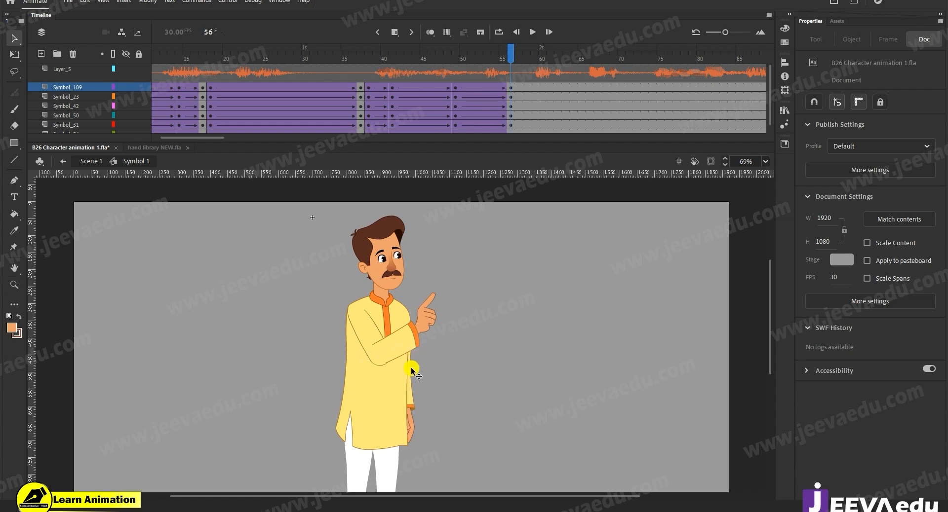
pyautogui.click(411, 402)
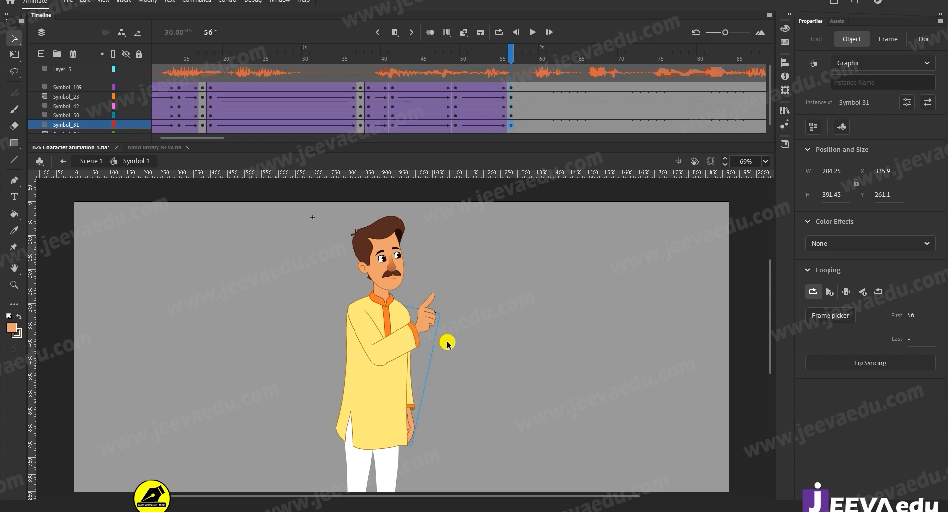
pyautogui.press('q')
pyautogui.moveTo(420, 450); pyautogui.dragTo(401, 455)
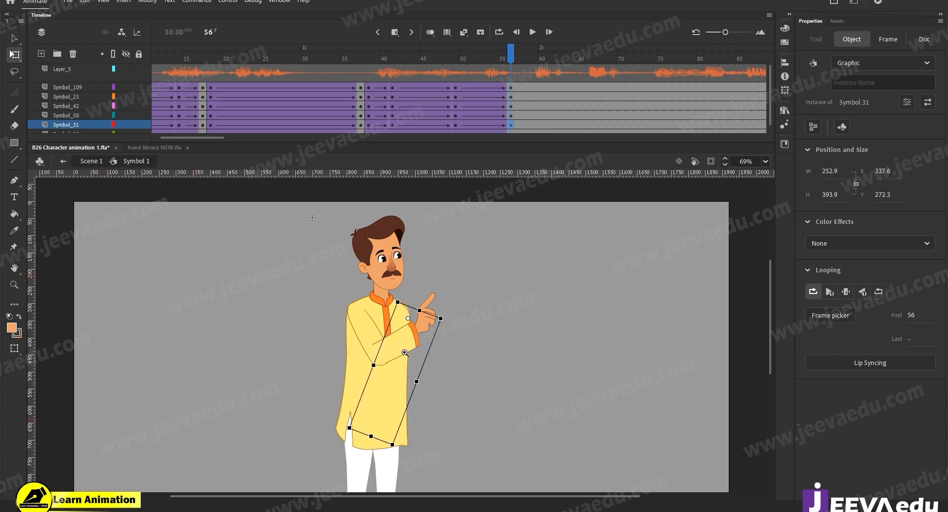
pyautogui.press('z')
pyautogui.click(404, 352)
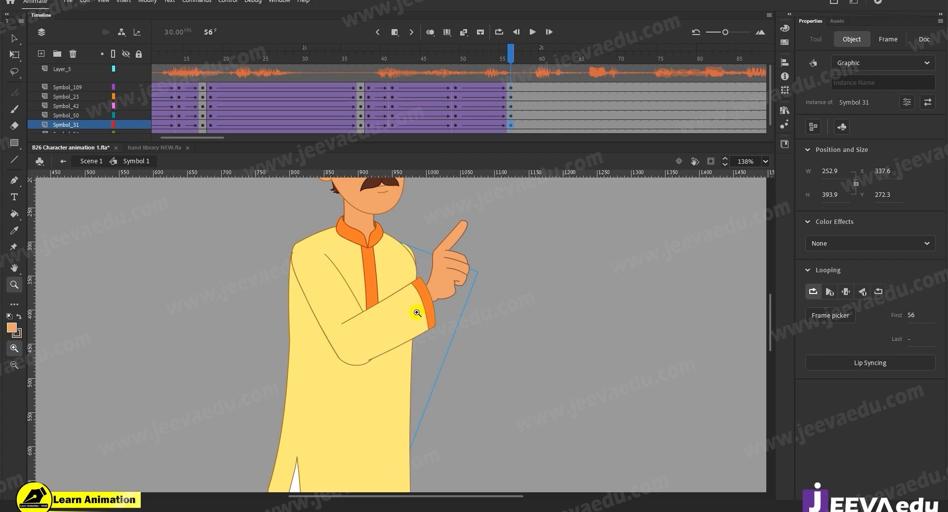
pyautogui.press('v')
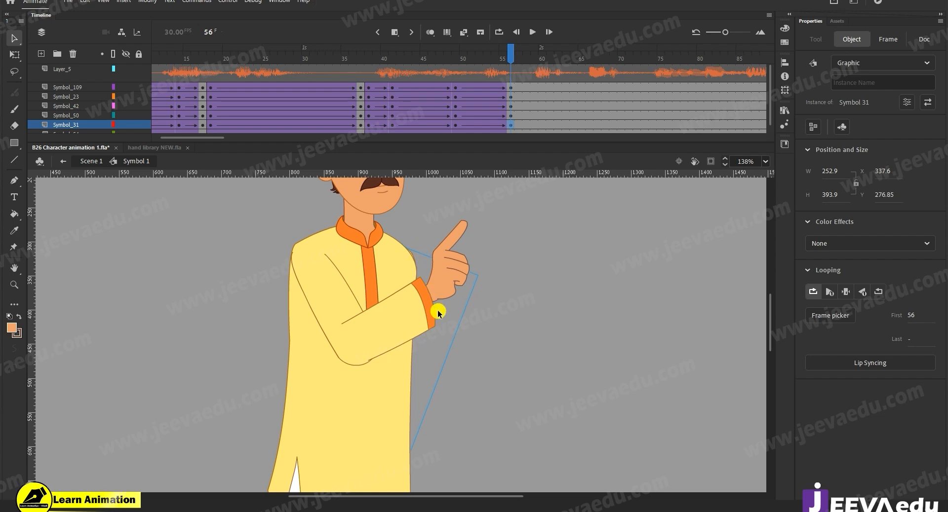
pyautogui.click(445, 366)
pyautogui.press('z')
pyautogui.keyDown('alt'); pyautogui.click(398, 318); pyautogui.keyUp('alt')
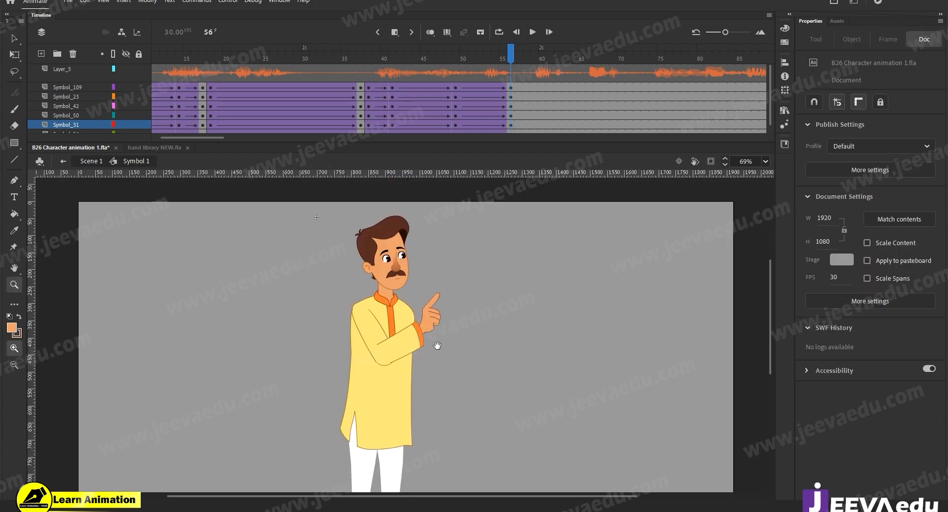
# - Rotate the front arm slightly upward around the shoulder at frame 56 and compare the pose with frame 49
pyautogui.click(413, 357)
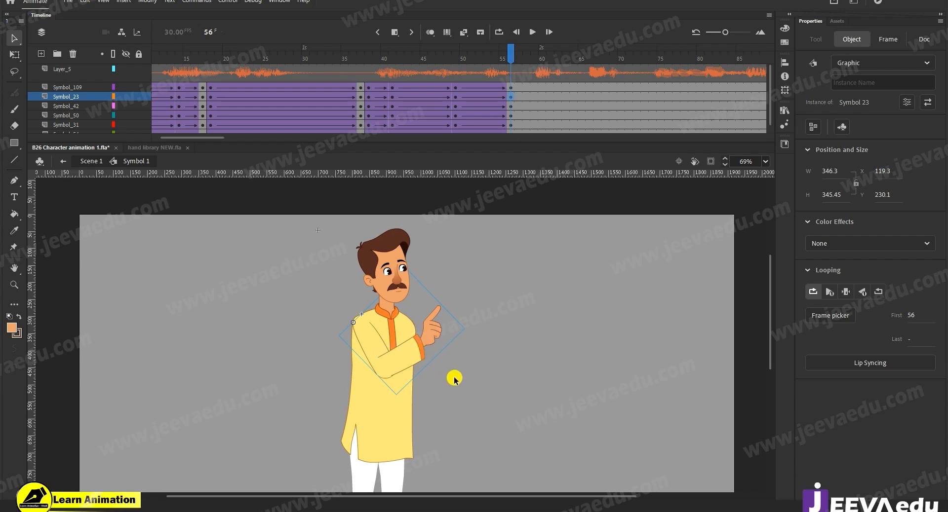
pyautogui.click(404, 347)
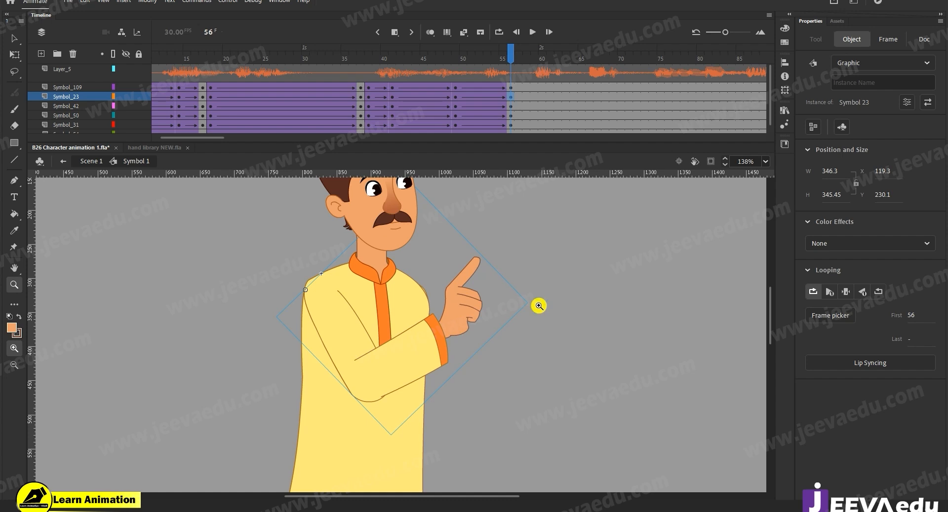
pyautogui.press('q')
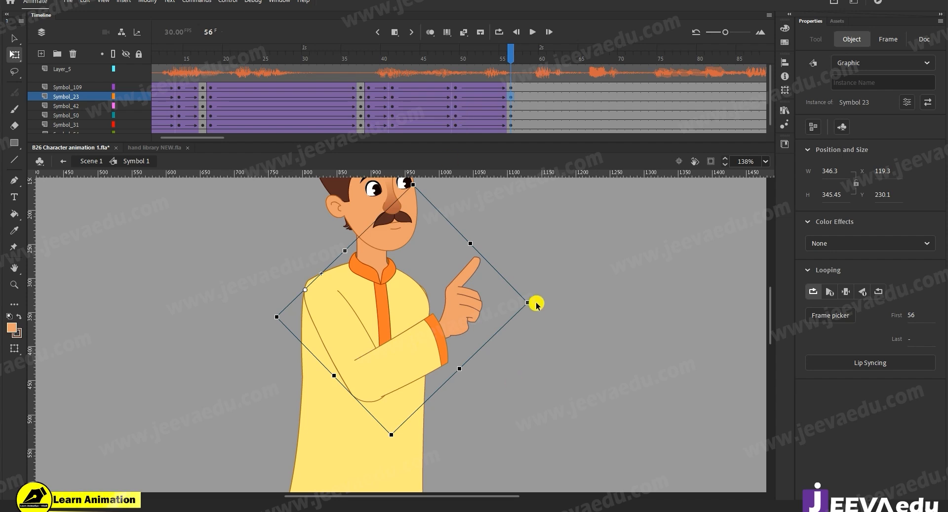
pyautogui.moveTo(541, 292); pyautogui.dragTo(540, 248)
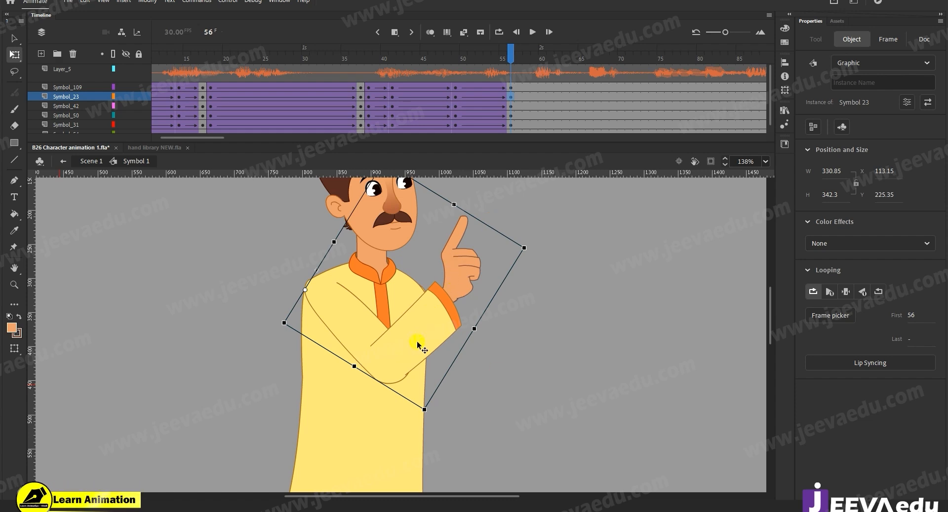
pyautogui.click(456, 87)
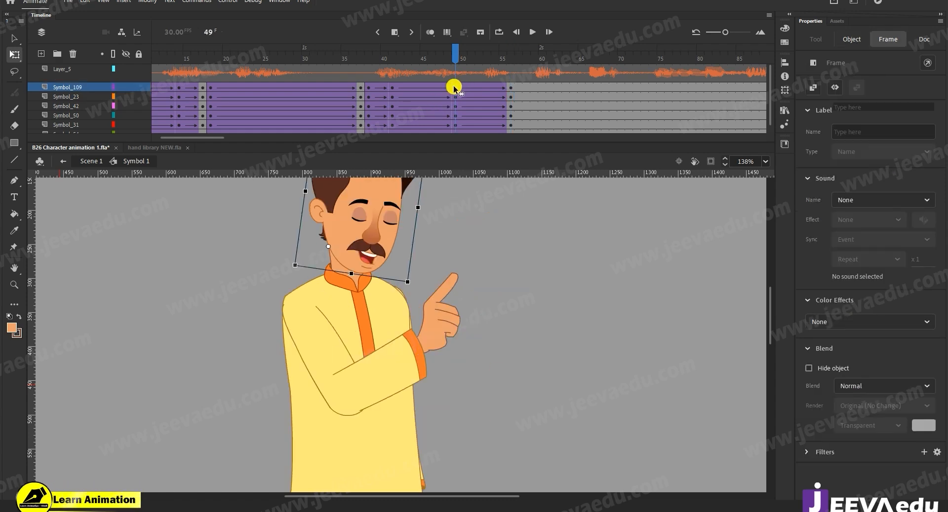
pyautogui.click(509, 87)
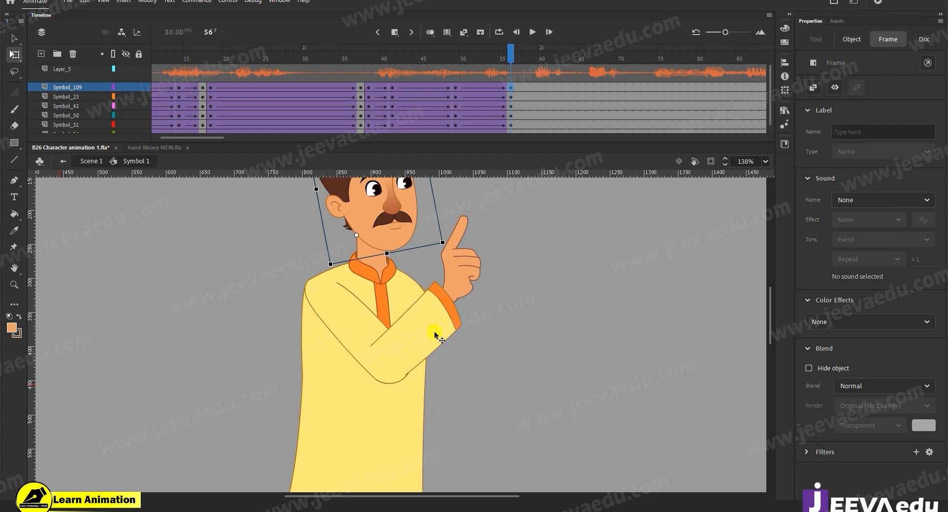
# - Open the front arm symbol and create a classic tween on the forearm layer between keyframes 49 and 56 with ease strength 100
pyautogui.click(438, 323)
pyautogui.doubleClick(438, 324)
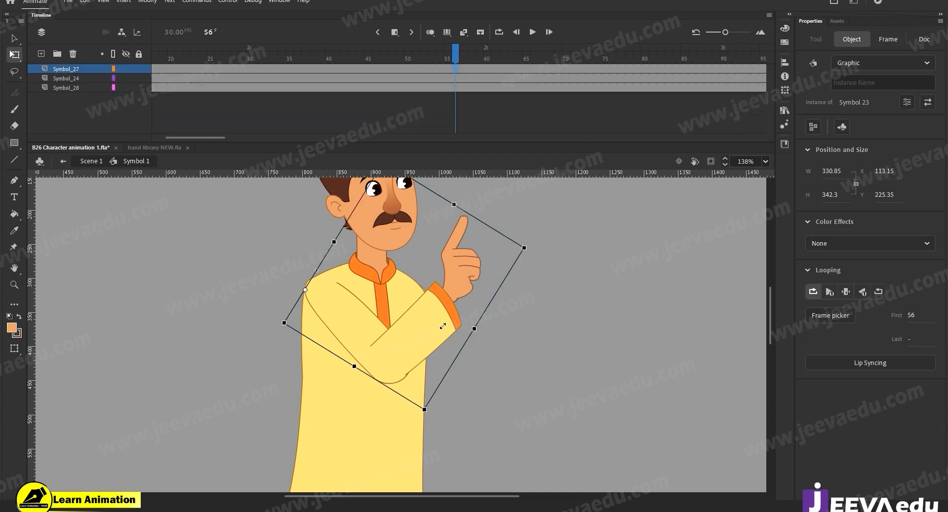
pyautogui.click(400, 70)
pyautogui.press('F6')
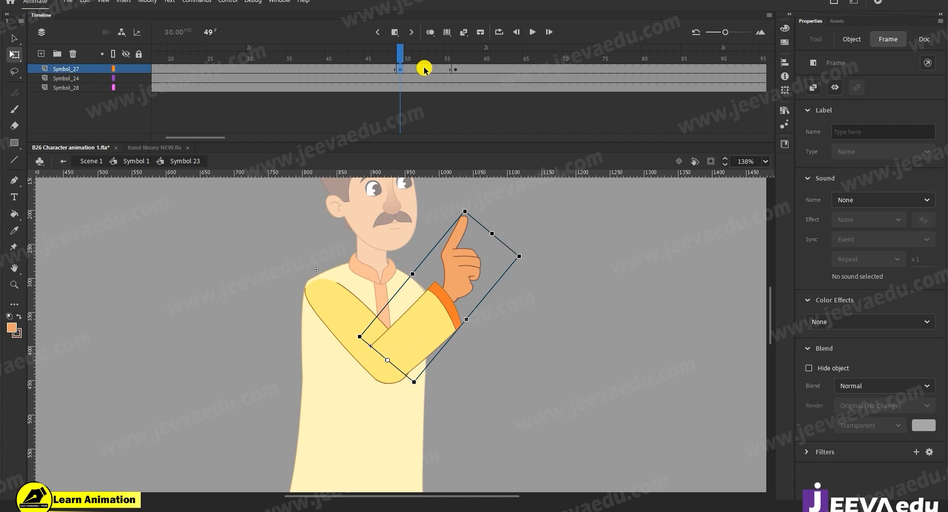
pyautogui.rightClick(424, 70)
pyautogui.click(450, 73)
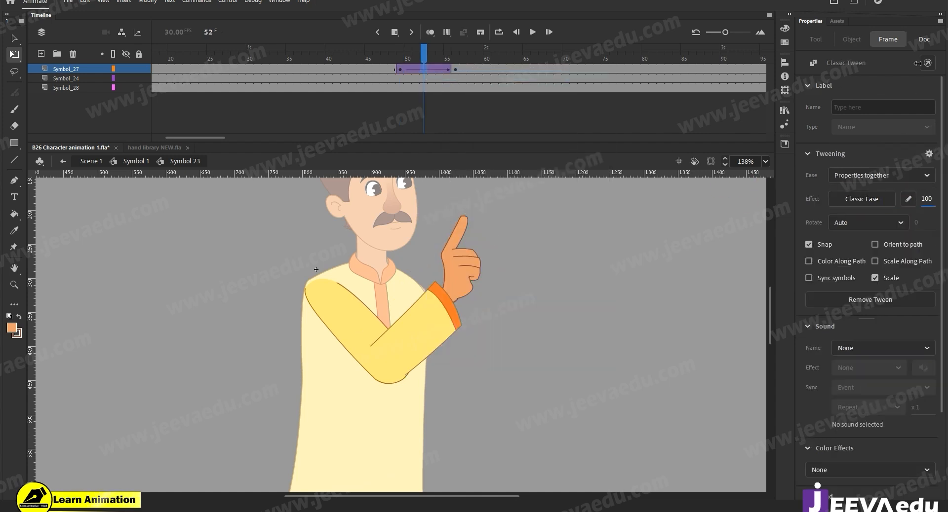
# - Rotate the forearm down around the elbow at frame 56 so that the hand points forward
pyautogui.click(455, 69)
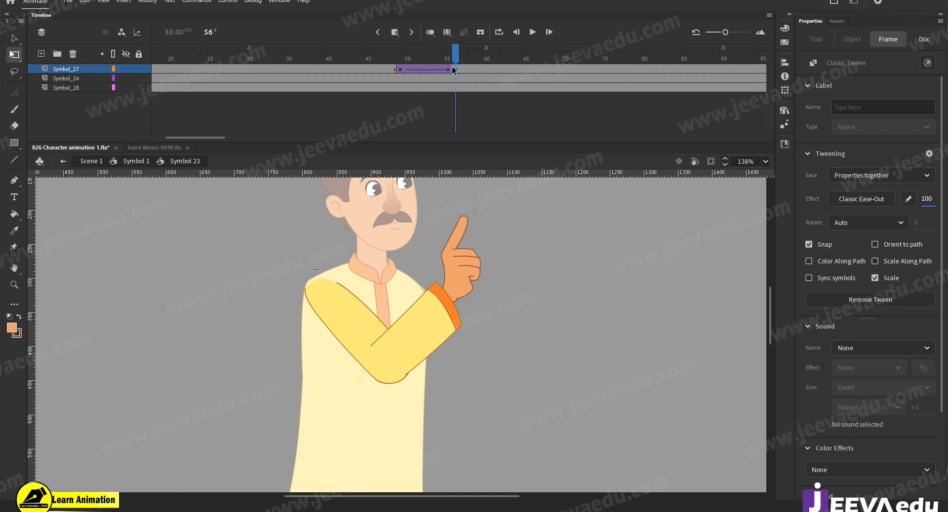
pyautogui.moveTo(531, 262); pyautogui.dragTo(589, 384)
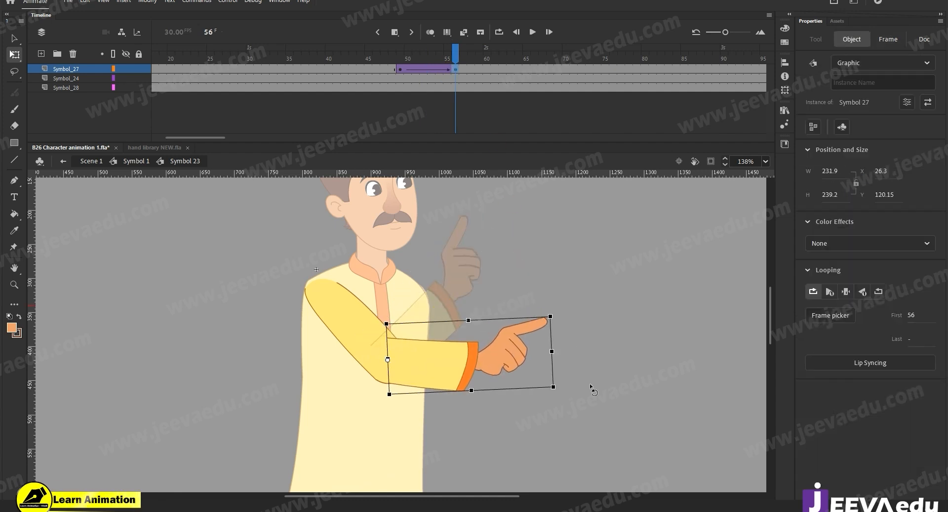
pyautogui.click(472, 378)
pyautogui.press('z')
pyautogui.click(470, 358)
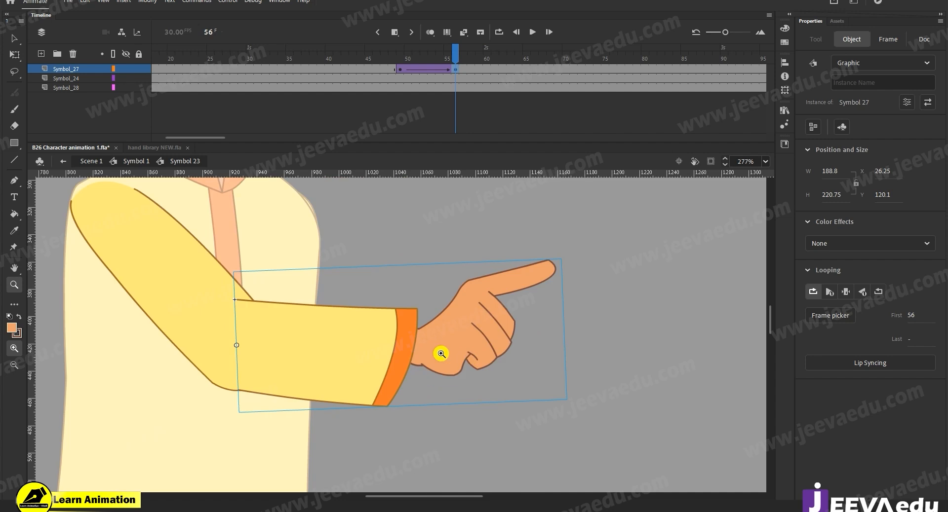
pyautogui.press('v')
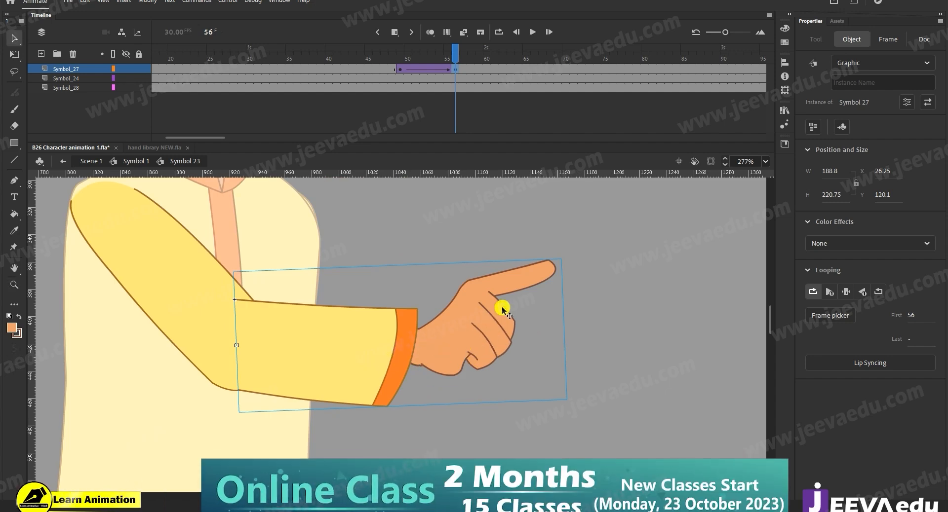
pyautogui.hotkey('ctrl', 'z')
pyautogui.hotkey('ctrl', 'z')
# - Open the forearm symbol and create a classic tween on the hand layer between keyframes 49 and 56 with ease strength 100
pyautogui.doubleClick(476, 332)
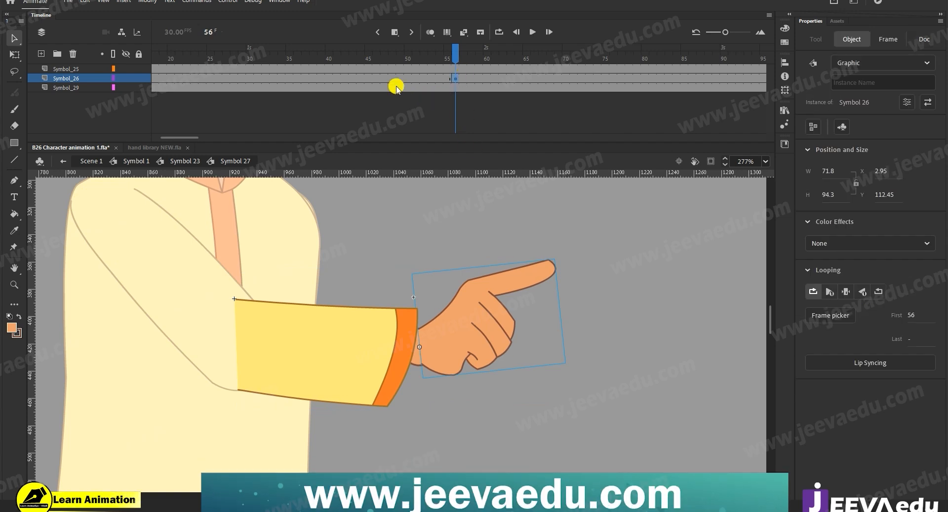
pyautogui.press('F6')
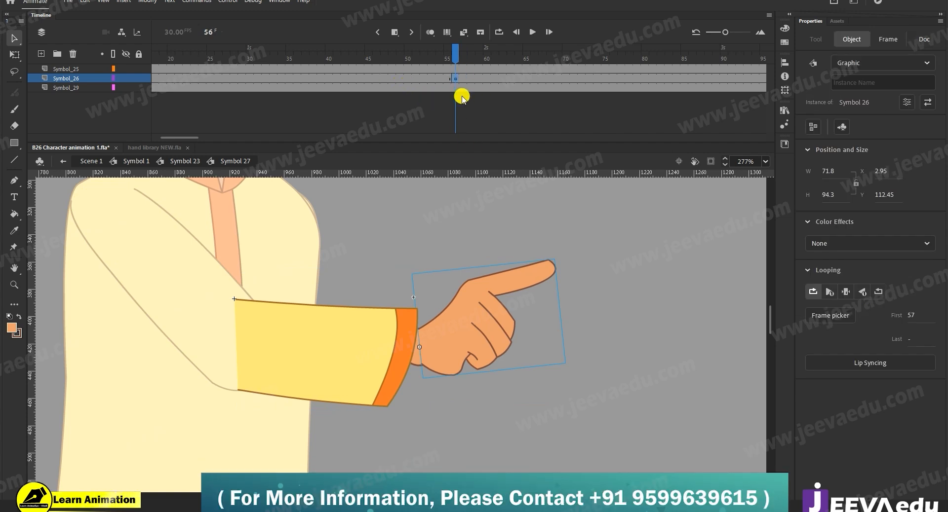
pyautogui.click(404, 79)
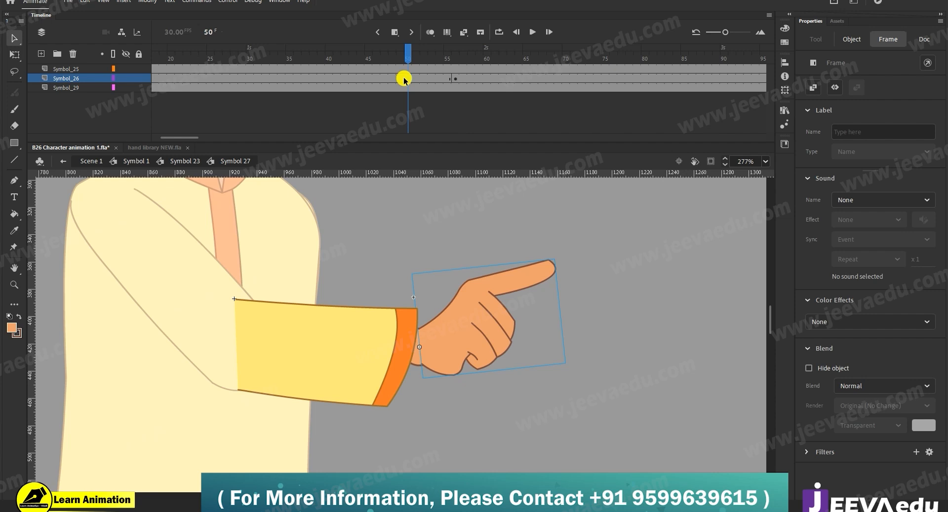
pyautogui.press('F6')
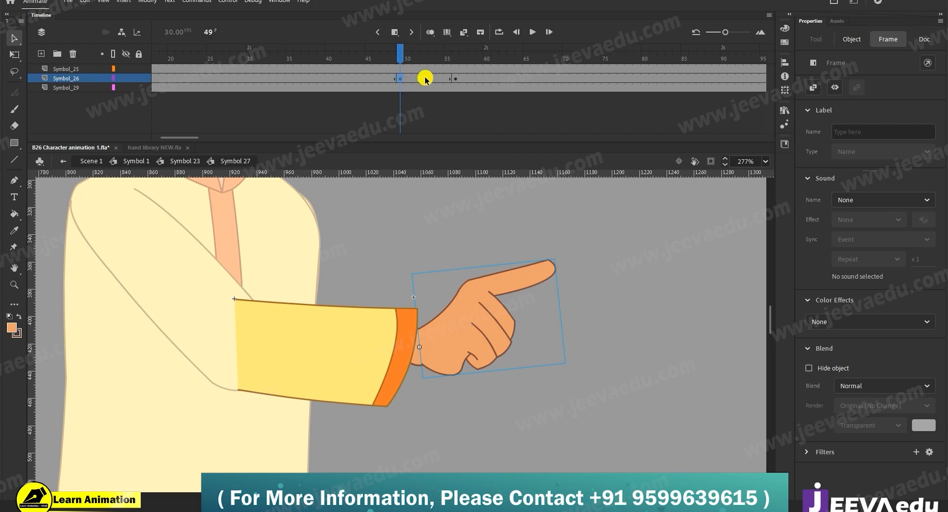
pyautogui.rightClick(424, 79)
pyautogui.click(441, 85)
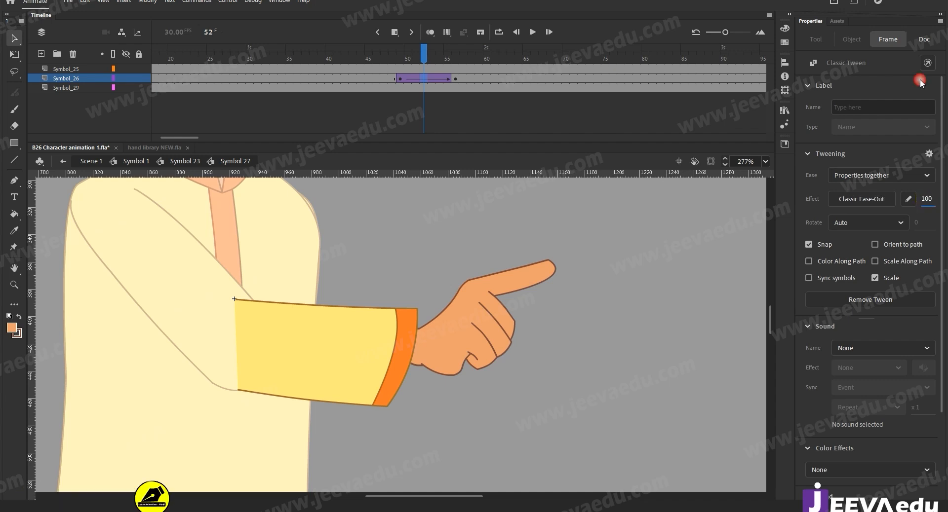
pyautogui.click(412, 86)
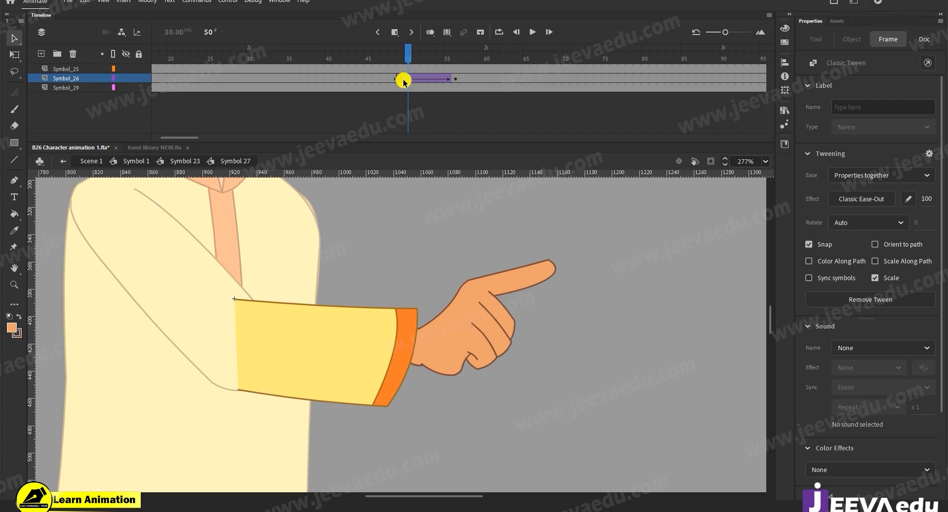
# - Inside the hand symbol, insert a keyframe at frame 51 and switch the pointing hand to the open-palm drawing, frame 1
pyautogui.click(401, 79)
pyautogui.moveTo(413, 79); pyautogui.dragTo(416, 80)
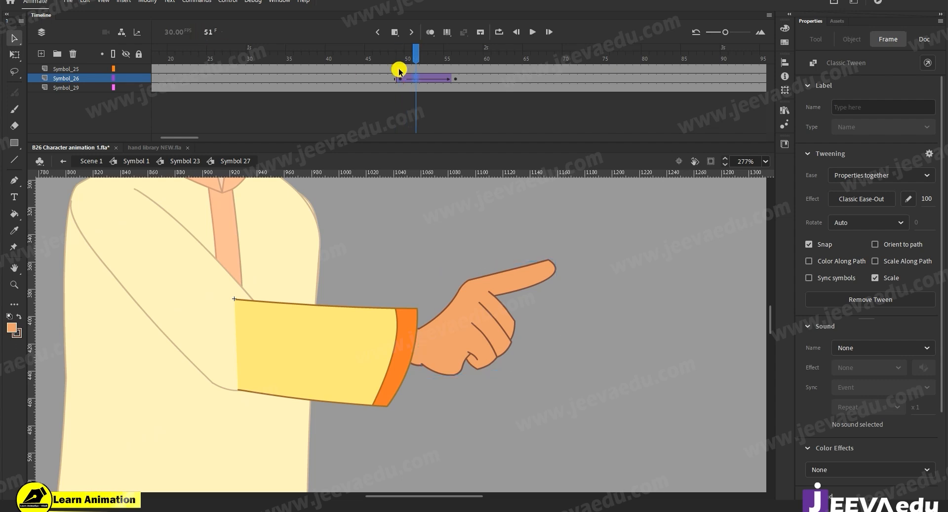
pyautogui.click(455, 79)
pyautogui.click(470, 360)
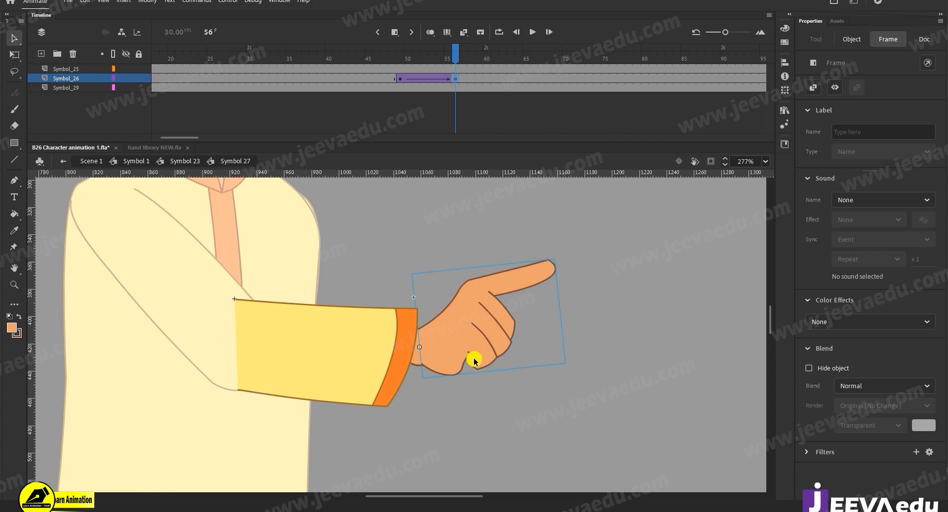
pyautogui.doubleClick(473, 331)
pyautogui.click(441, 69)
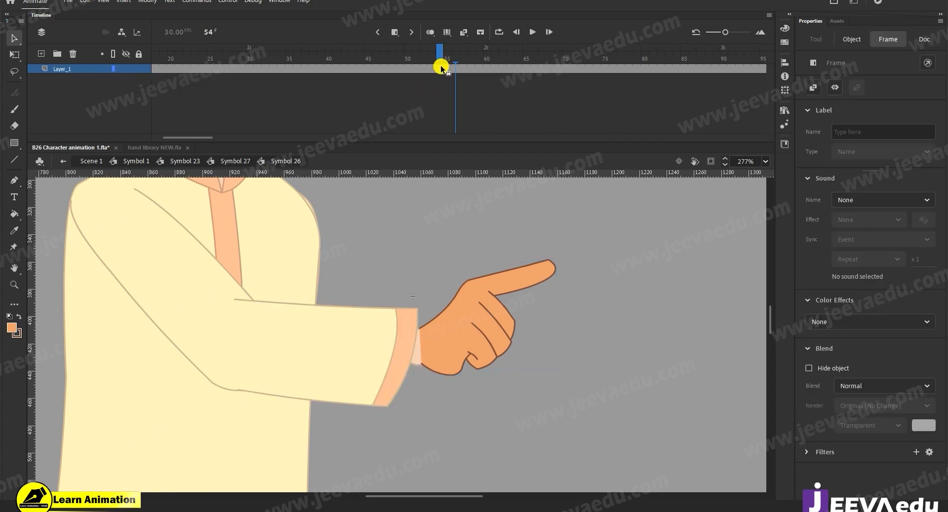
pyautogui.click(417, 70)
pyautogui.press('F6')
pyautogui.click(487, 328)
pyautogui.click(830, 316)
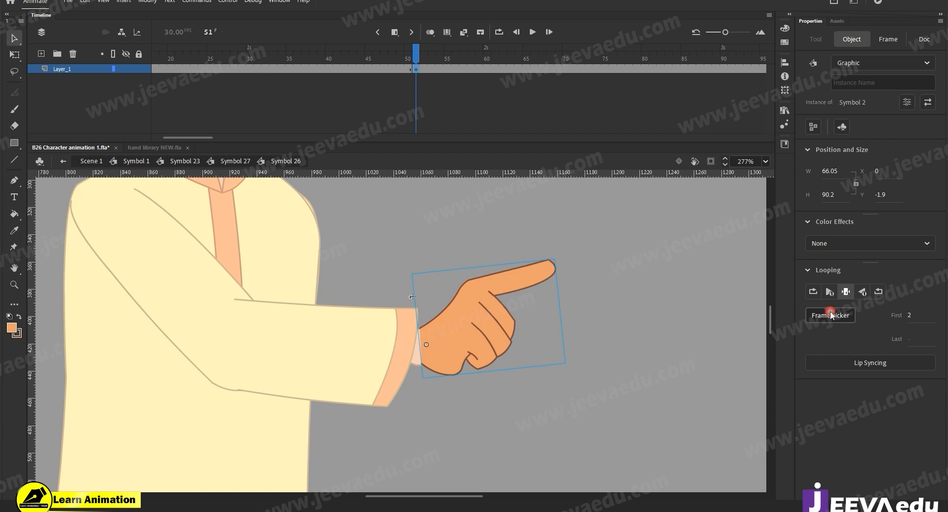
pyautogui.click(644, 267)
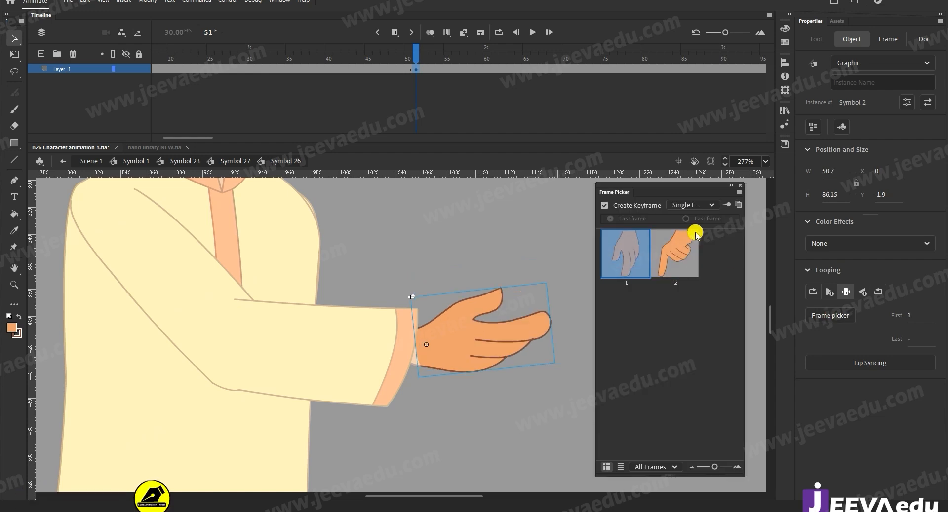
pyautogui.click(740, 186)
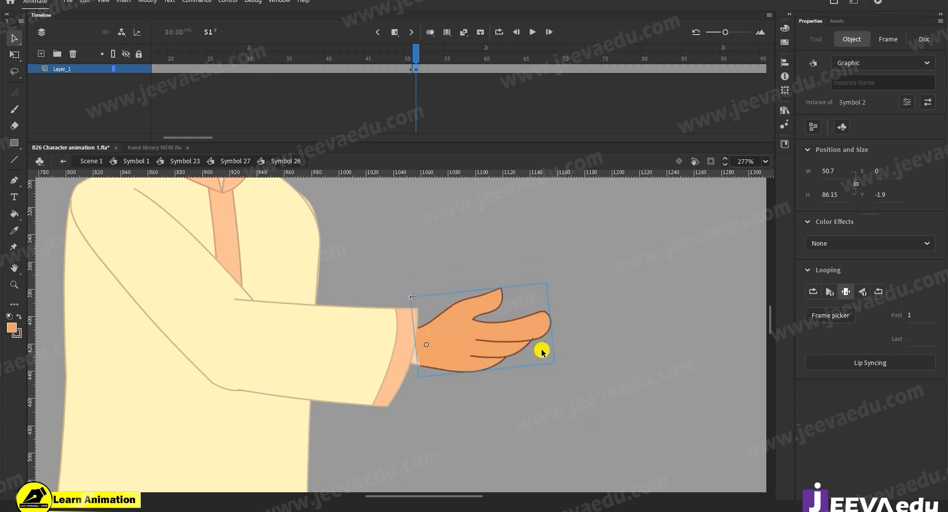
# - Back in the forearm symbol, rotate the open hand slightly downward around the wrist at frame 56
pyautogui.doubleClick(544, 395)
pyautogui.click(537, 310)
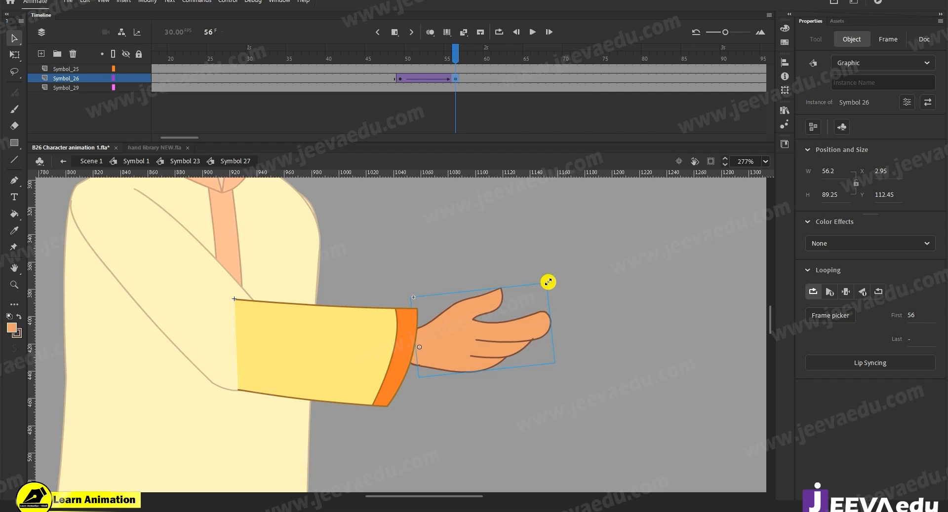
pyautogui.press('q')
pyautogui.moveTo(551, 284); pyautogui.dragTo(569, 334)
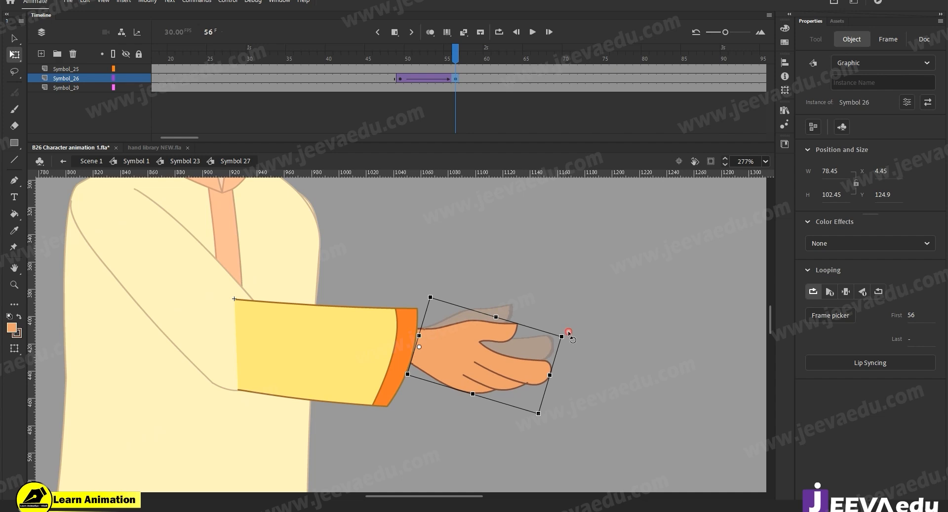
pyautogui.press('z')
pyautogui.keyDown('alt'); pyautogui.click(428, 381); pyautogui.keyUp('alt')
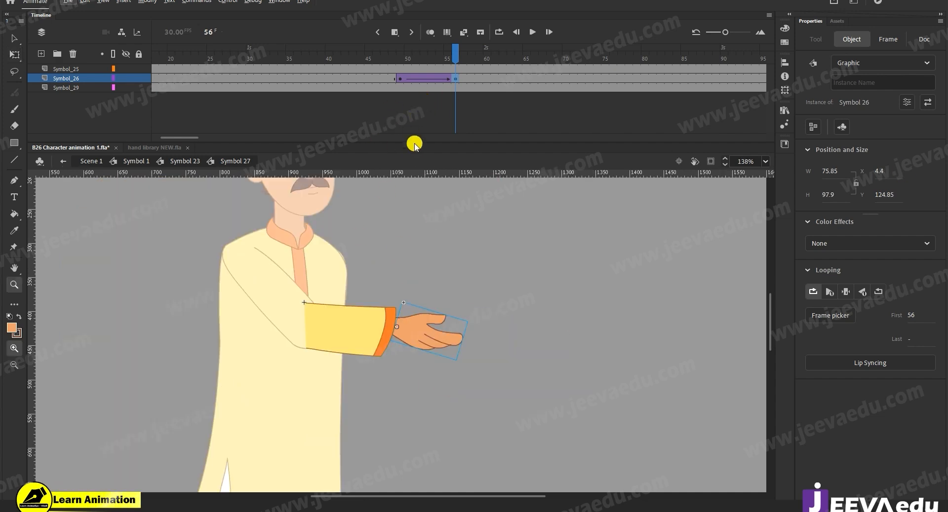
# - Return to the character symbol, Symbol 1, and check the arm pose in the frames leading up to frame 56
pyautogui.press('v')
pyautogui.click(373, 323)
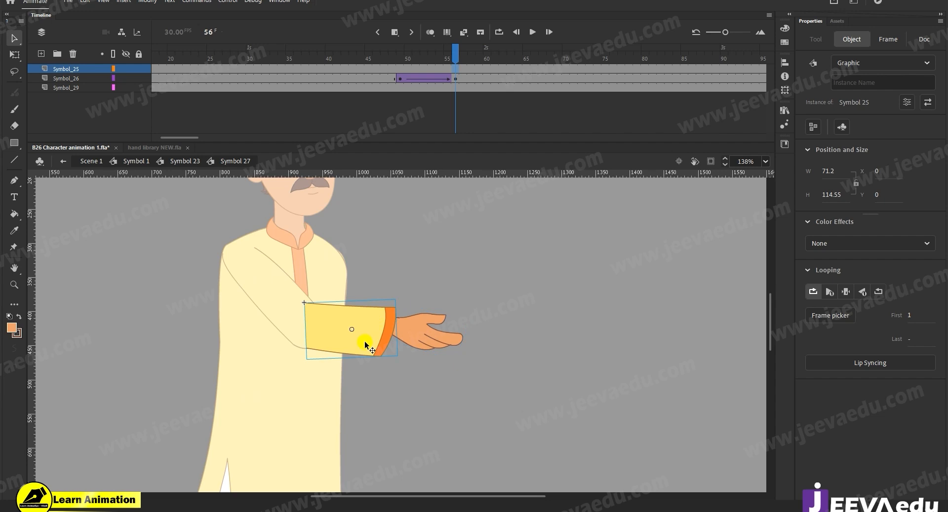
pyautogui.click(176, 162)
pyautogui.click(136, 161)
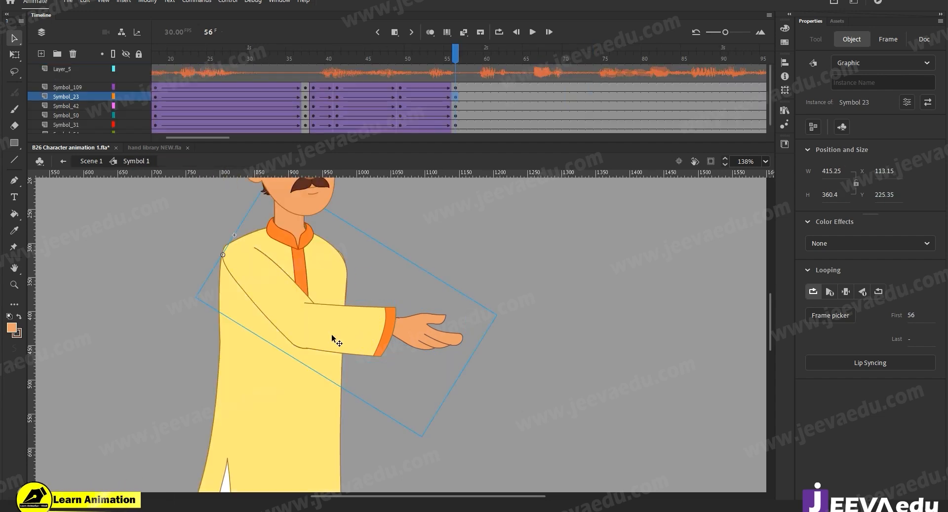
pyautogui.press('z')
pyautogui.keyDown('alt'); pyautogui.click(332, 336); pyautogui.keyUp('alt')
pyautogui.moveTo(427, 64); pyautogui.dragTo(471, 97)
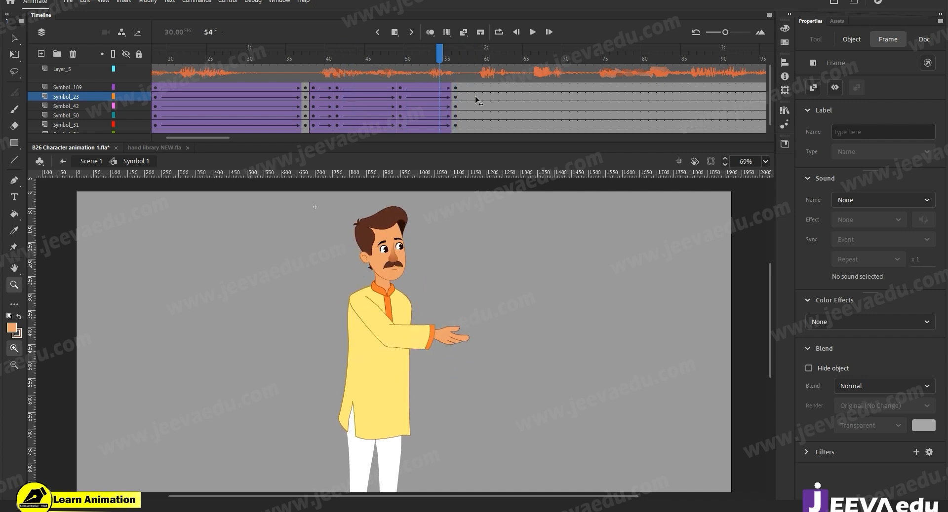
pyautogui.click(462, 110)
pyautogui.click(455, 107)
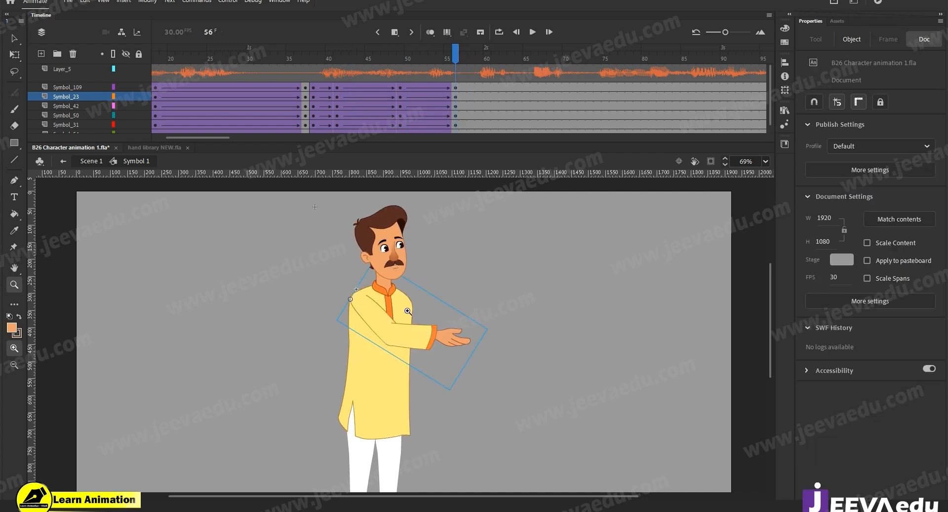
pyautogui.click(468, 356)
pyautogui.press('q')
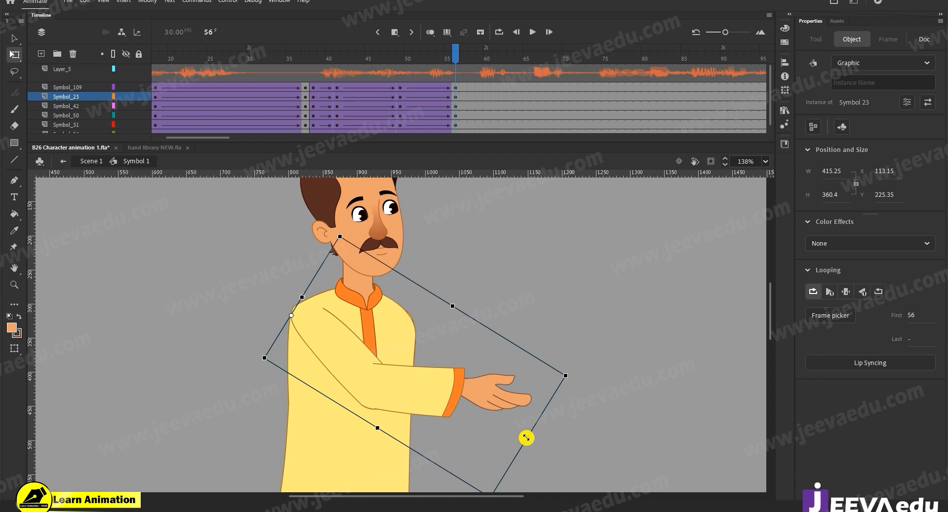
pyautogui.moveTo(528, 438); pyautogui.dragTo(540, 440)
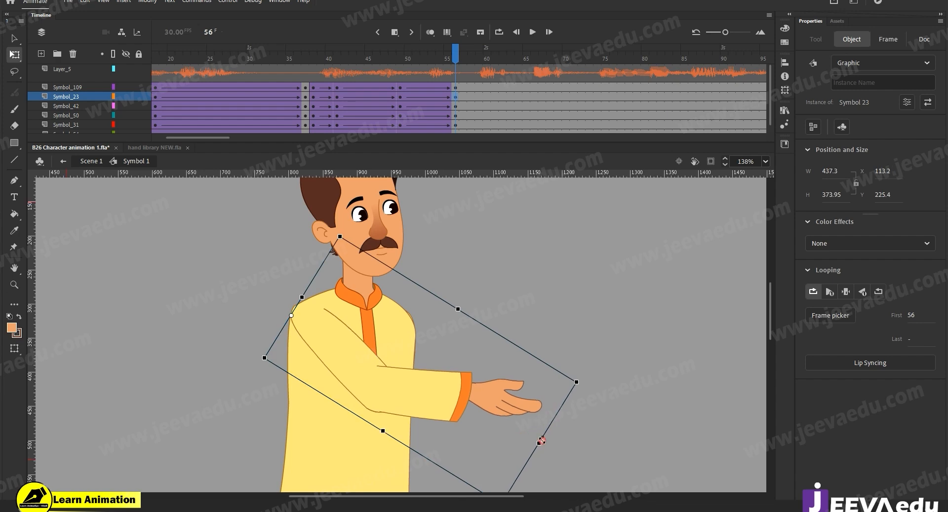
# - Inside the front arm symbol, rotate the forearm slightly downward around the elbow at frame 56 and return to the character symbol
pyautogui.doubleClick(441, 377)
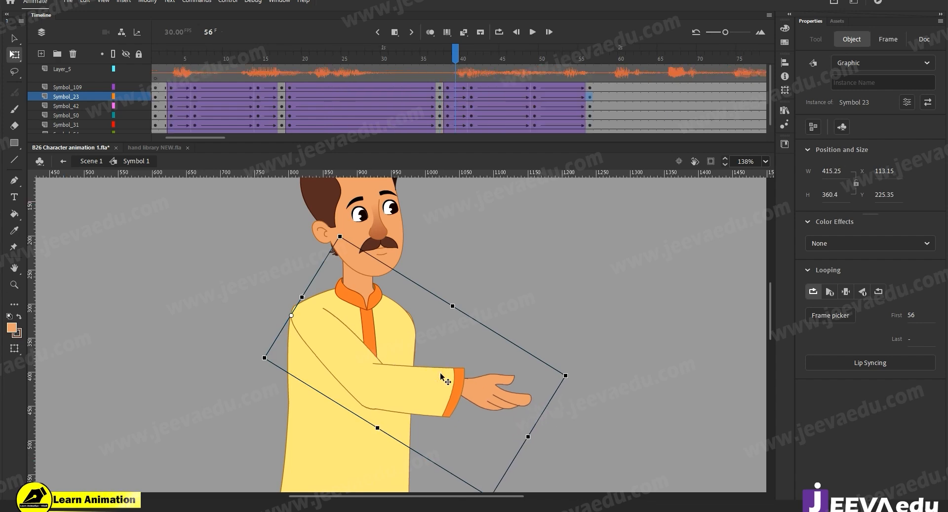
pyautogui.moveTo(537, 390); pyautogui.dragTo(549, 380)
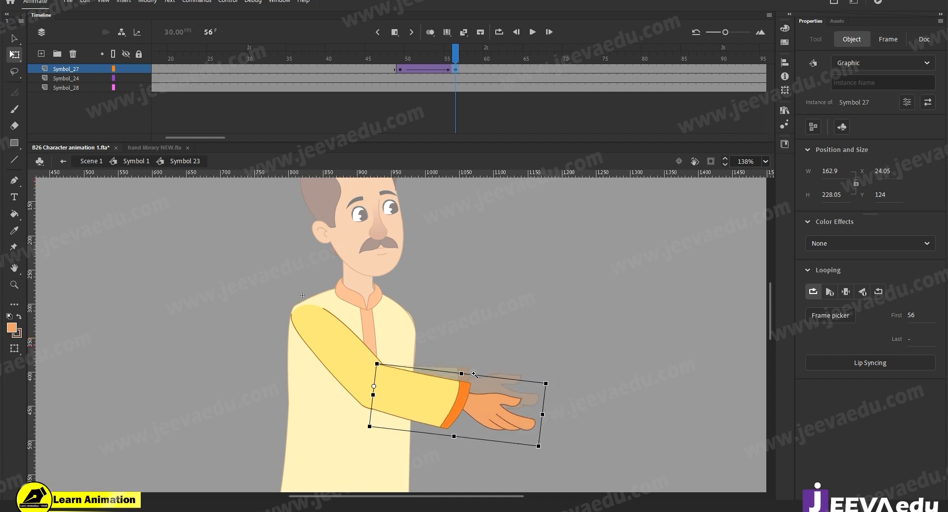
pyautogui.keyDown('alt'); pyautogui.click(474, 375); pyautogui.keyUp('alt')
pyautogui.doubleClick(446, 417)
pyautogui.press('v')
pyautogui.moveTo(447, 59); pyautogui.dragTo(457, 101)
# - Rotate the whole front arm slightly upward around the shoulder at frame 56 and nudge it down
pyautogui.click(410, 356)
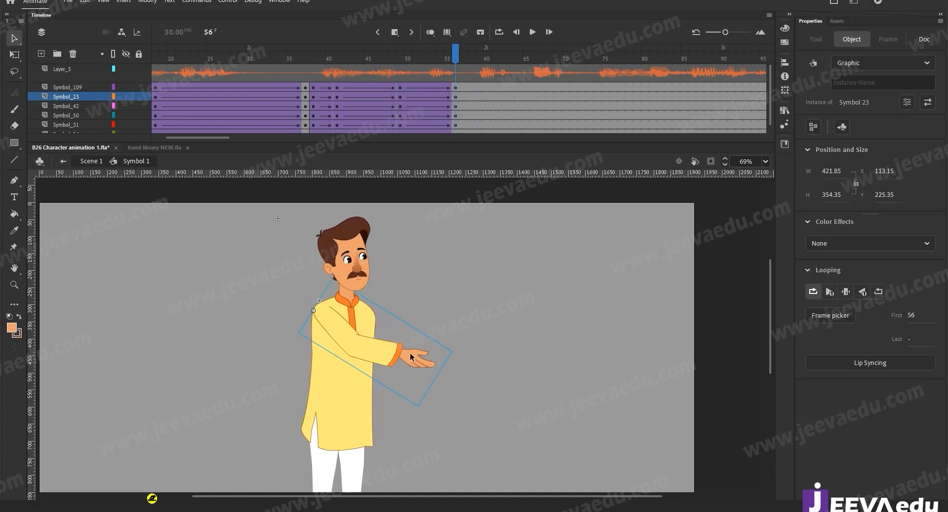
pyautogui.press('q')
pyautogui.moveTo(459, 351); pyautogui.dragTo(463, 330)
pyautogui.click(351, 332)
pyautogui.press('Down')
pyautogui.press('Down')
pyautogui.press('Down')
pyautogui.hotkey('ctrl', 'shift', 'a')
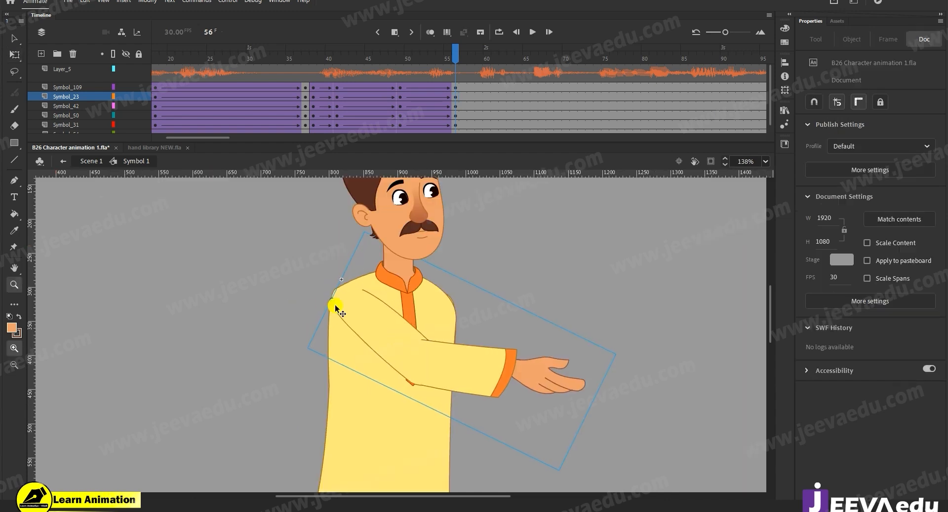
# - Examine the full character's motion from the raised-finger pose at frame 49 to the open-hand pose at frame 56
pyautogui.press('v')
pyautogui.moveTo(413, 67); pyautogui.dragTo(454, 106)
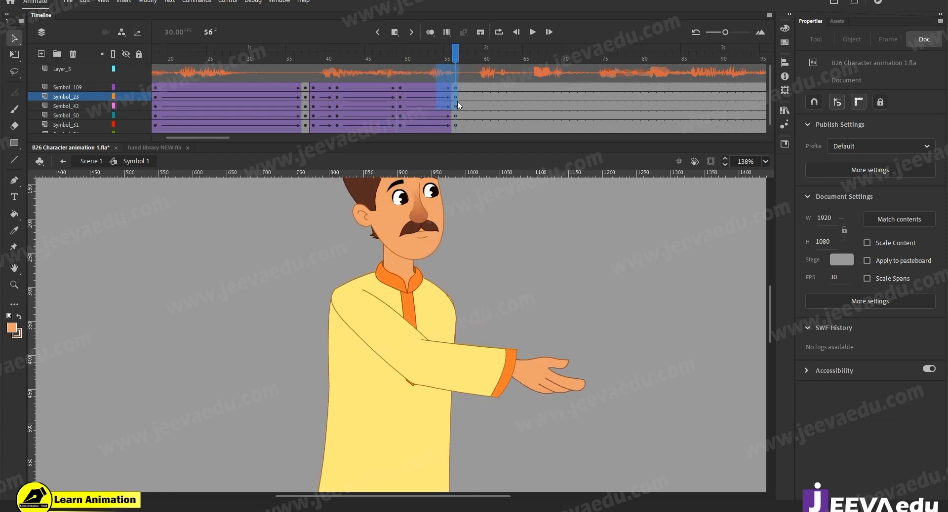
pyautogui.click(455, 369)
pyautogui.press('z')
pyautogui.keyDown('alt'); pyautogui.doubleClick(457, 396); pyautogui.keyUp('alt')
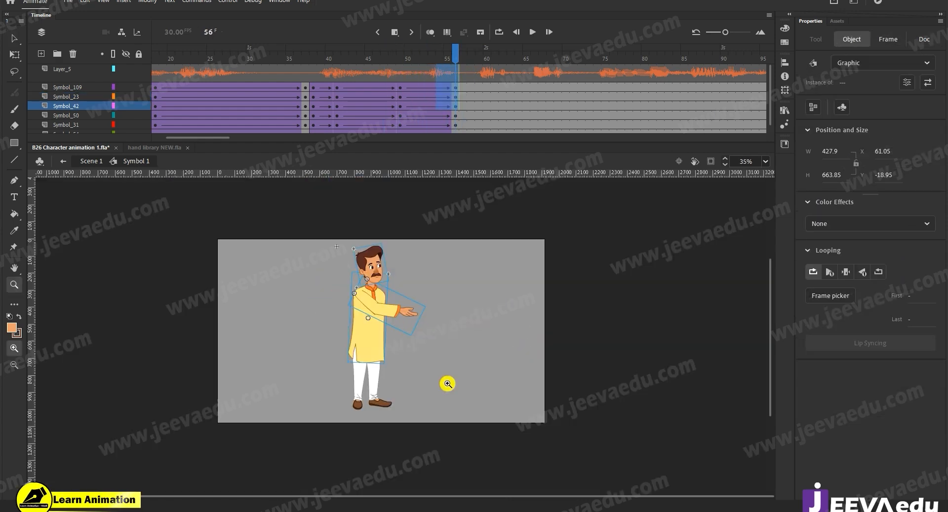
pyautogui.press('v')
pyautogui.click(429, 345)
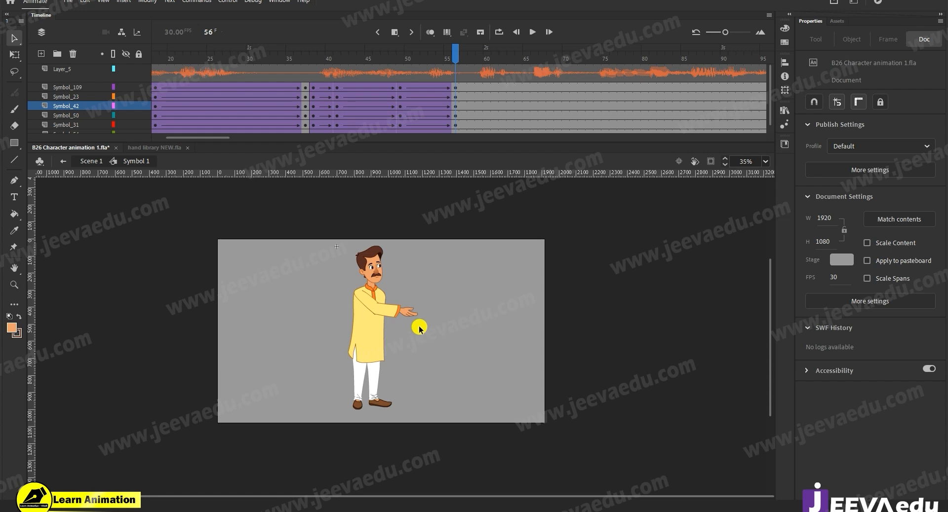
pyautogui.moveTo(355, 80); pyautogui.dragTo(400, 95)
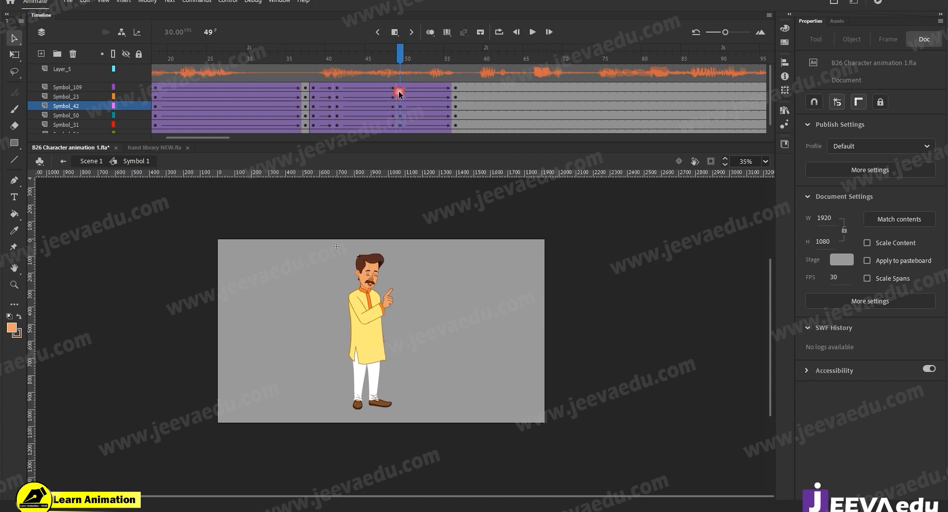
pyautogui.click(386, 307)
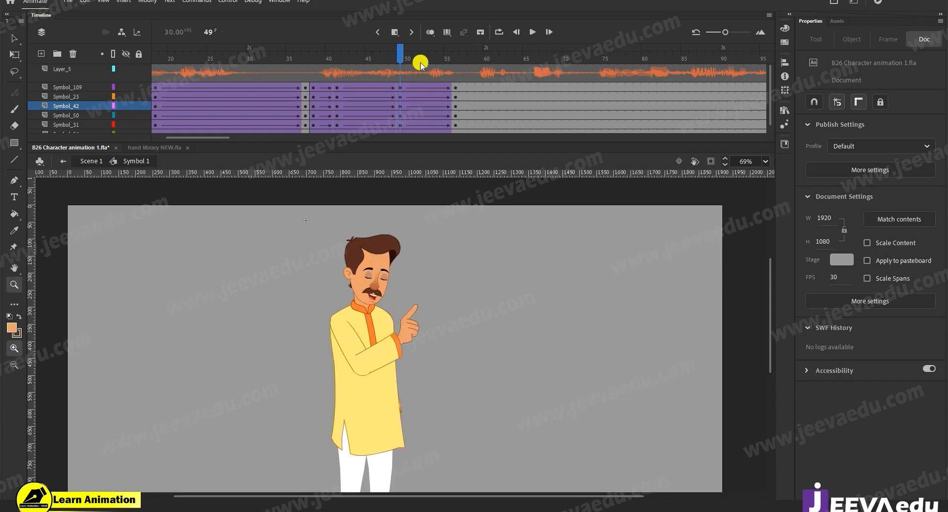
pyautogui.moveTo(446, 75); pyautogui.dragTo(455, 77)
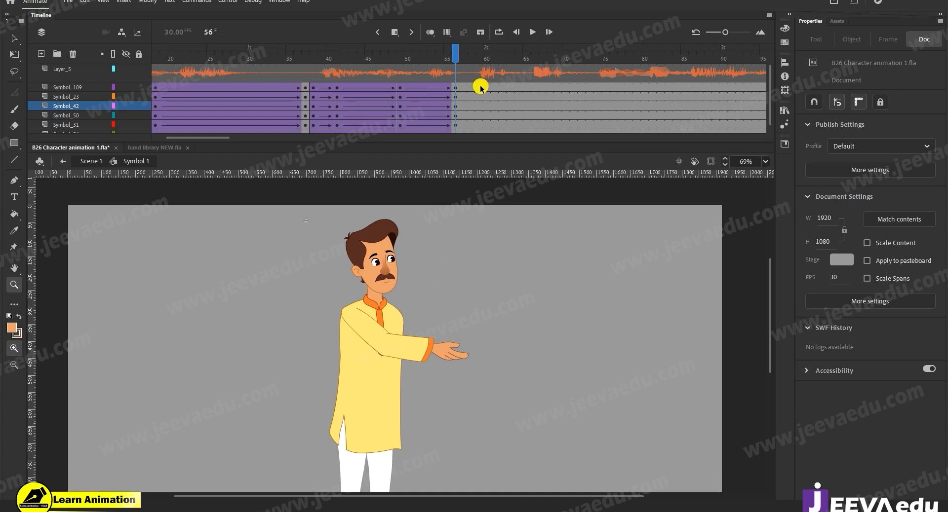
# - Insert keyframes at frame 59 on the body part layers and create classic tweens between frames 56 and 59
pyautogui.moveTo(480, 87); pyautogui.dragTo(478, 129)
pyautogui.press('F6')
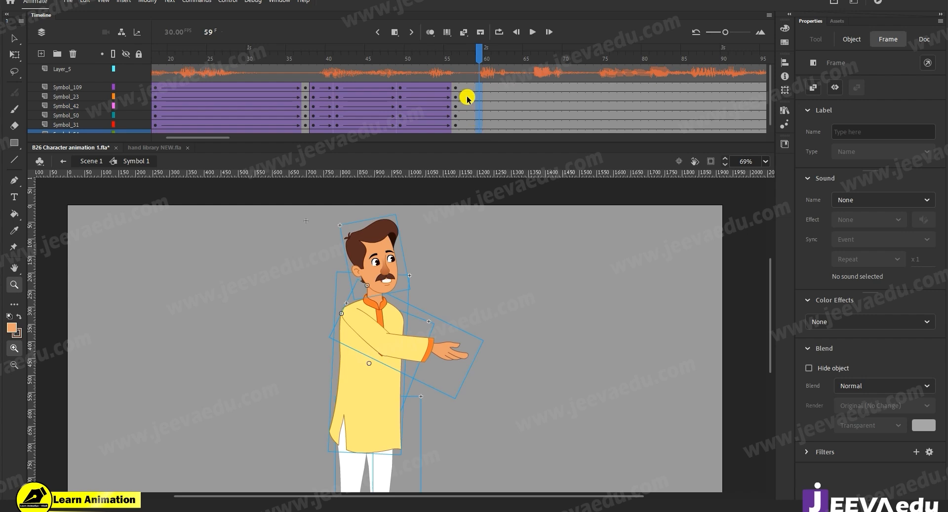
pyautogui.moveTo(468, 87); pyautogui.dragTo(466, 147)
pyautogui.rightClick(465, 143)
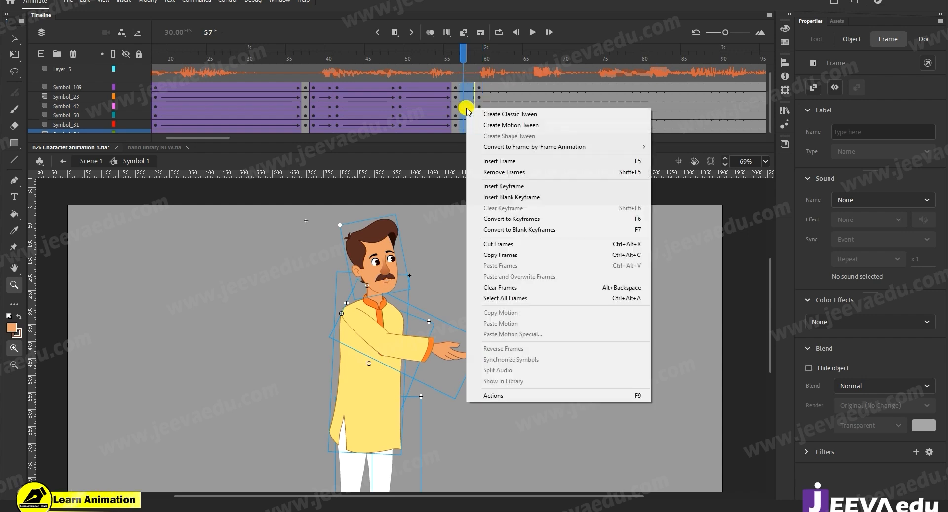
pyautogui.click(496, 114)
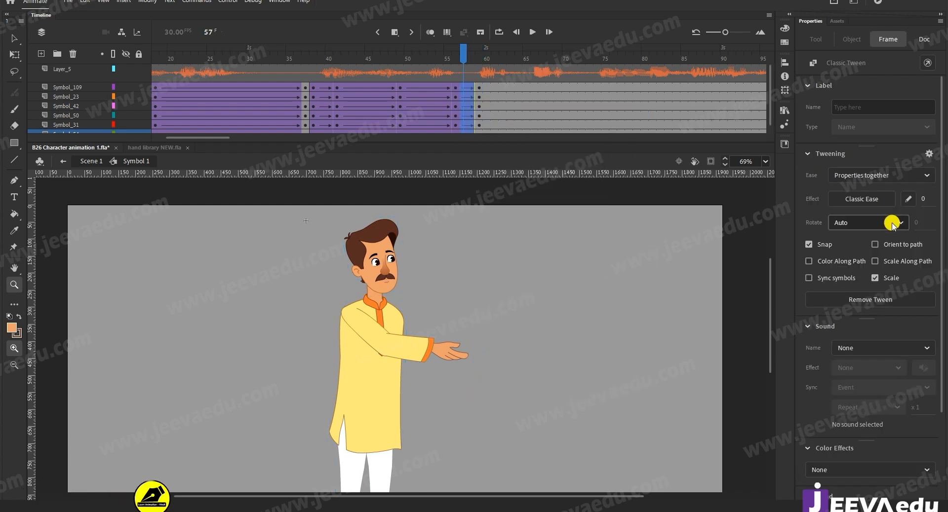
# - Rotate the head, torso and arms together slightly backward around a waist pivot at frame 59
pyautogui.click(478, 60)
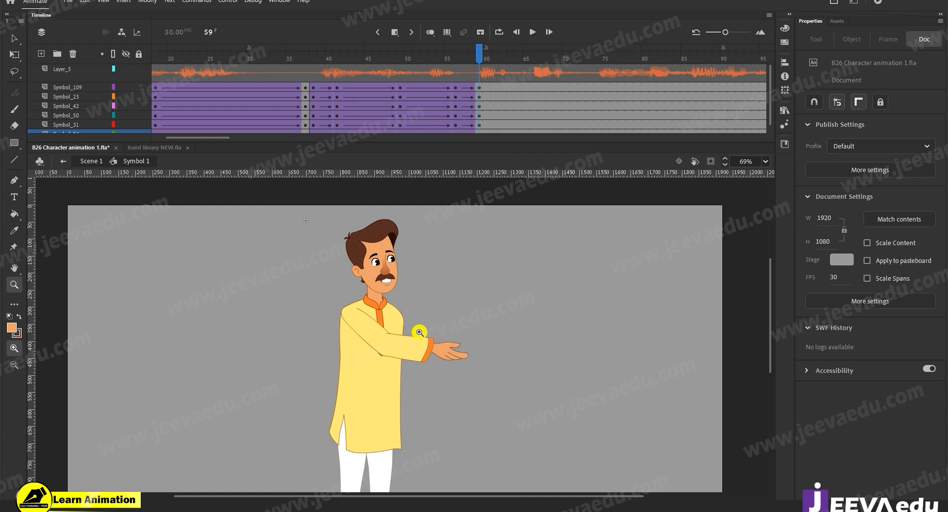
pyautogui.press('v')
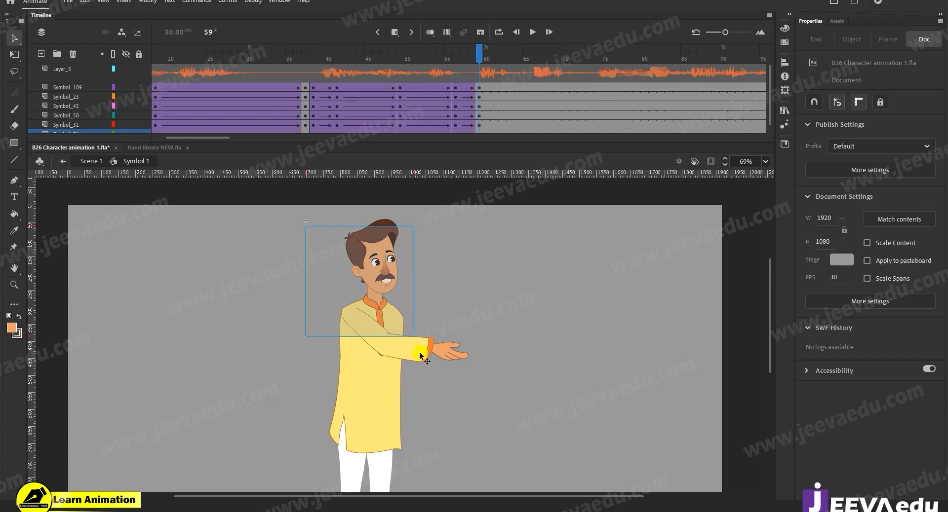
pyautogui.click(414, 336)
pyautogui.press('q')
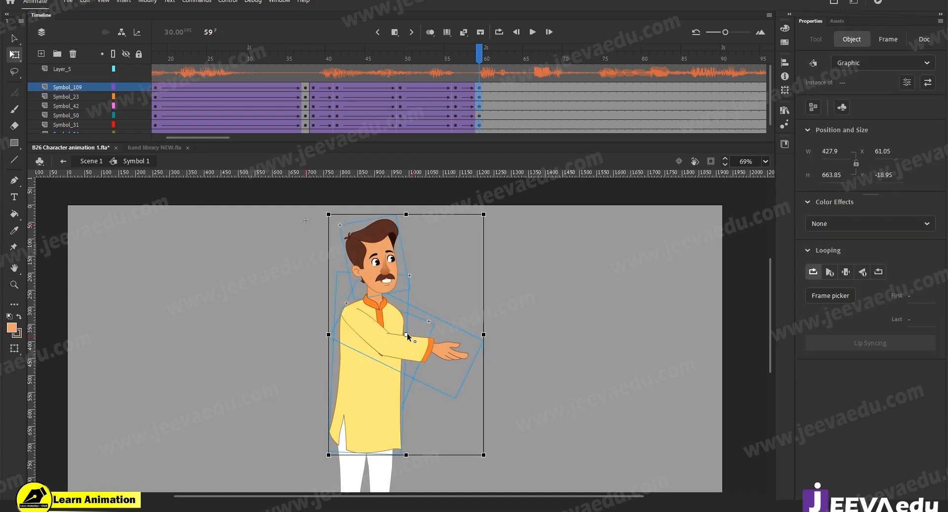
pyautogui.click(493, 195)
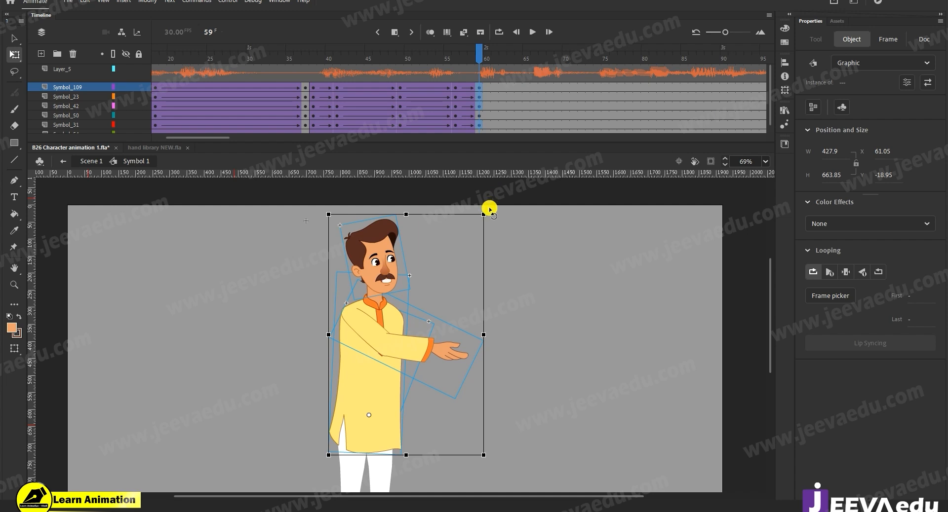
pyautogui.moveTo(489, 210); pyautogui.dragTo(482, 212)
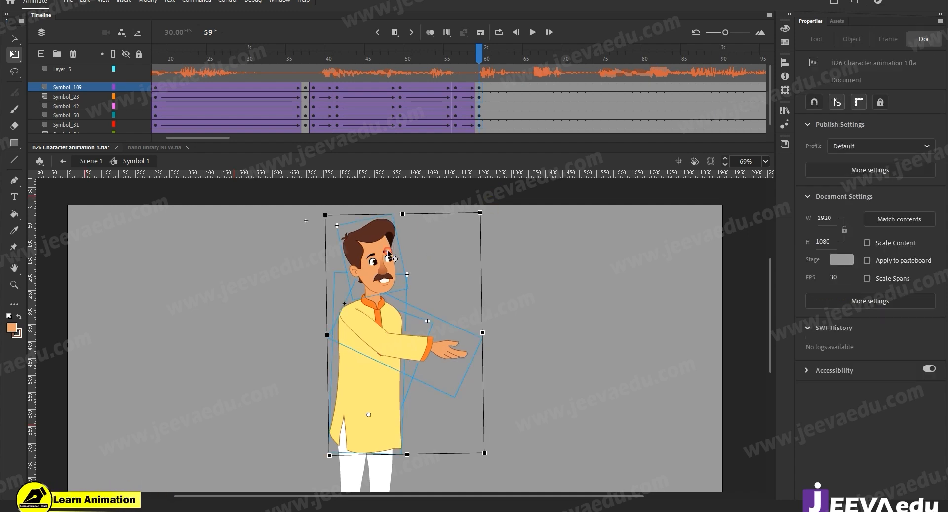
# - Tilt the head slightly forward and rotate the front arm slightly upward at frame 59
pyautogui.click(394, 221)
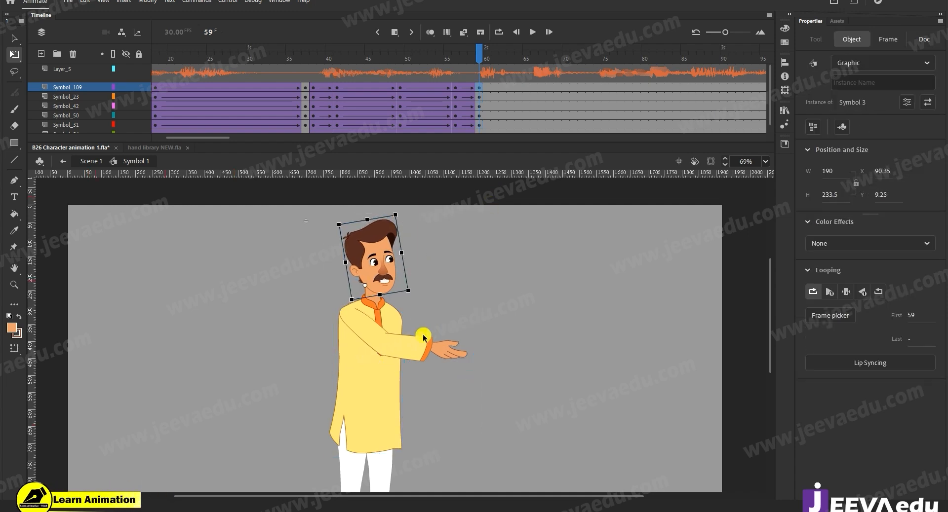
pyautogui.click(470, 94)
pyautogui.moveTo(469, 94)
pyautogui.mouseDown()
pyautogui.moveTo(400, 91)
pyautogui.moveTo(478, 94)
pyautogui.mouseUp()
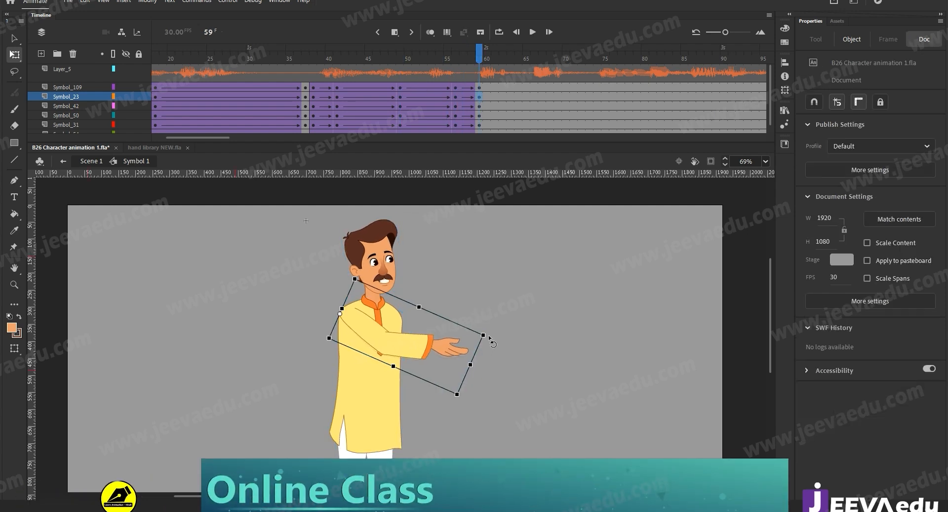
pyautogui.moveTo(470, 53); pyautogui.dragTo(479, 89)
pyautogui.click(420, 365)
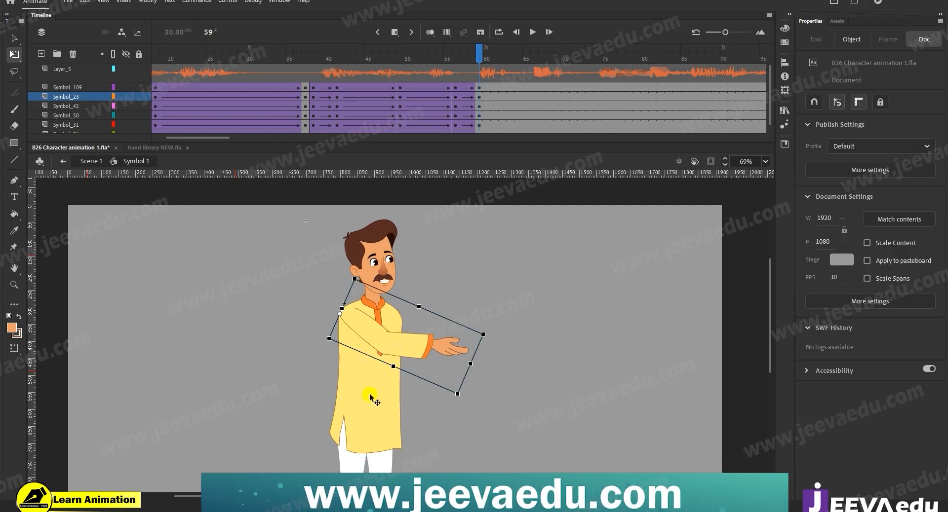
# - Insert keyframes at frame 60 on all the body part layers
pyautogui.moveTo(477, 87); pyautogui.dragTo(506, 106)
pyautogui.click(491, 89)
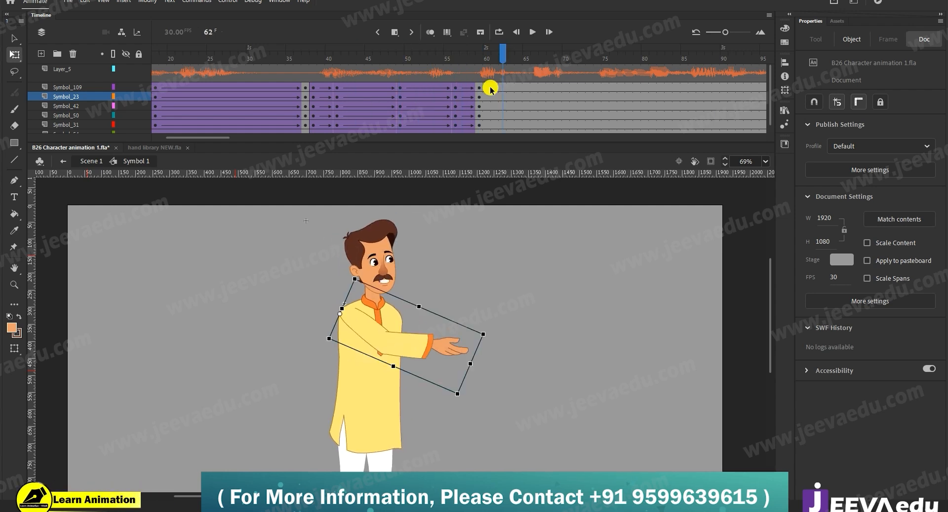
pyautogui.click(493, 73)
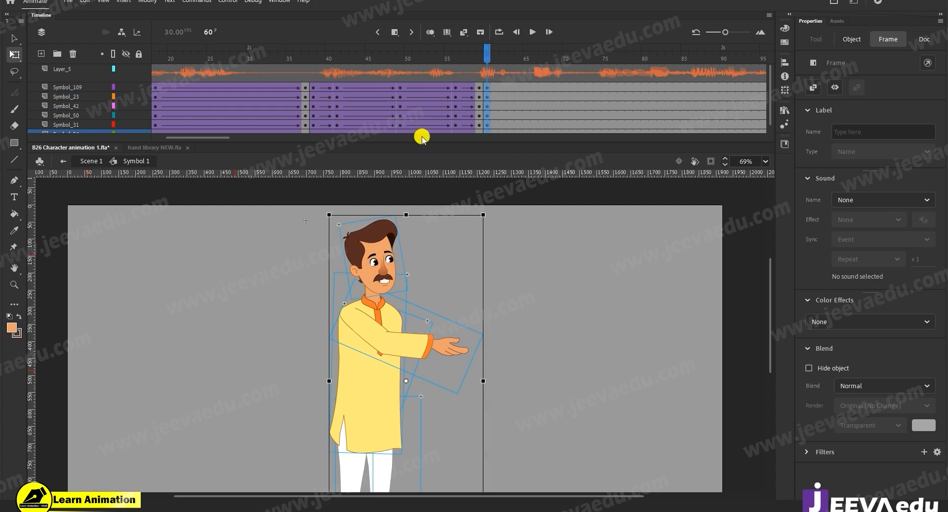
# - Play the voice track onward from frame 60 and insert keyframes at frame 80 on all the body part layers
pyautogui.moveTo(220, 137); pyautogui.dragTo(230, 138)
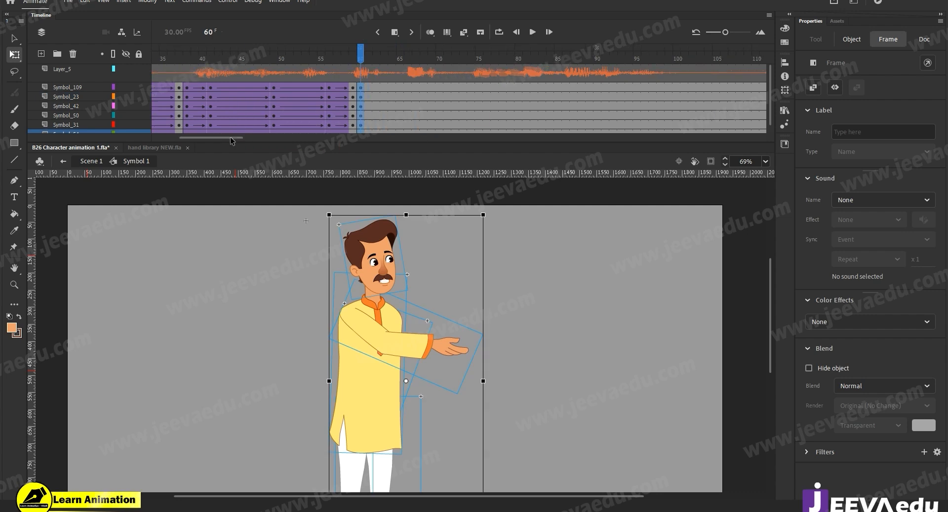
pyautogui.press('Return')
pyautogui.click(532, 74)
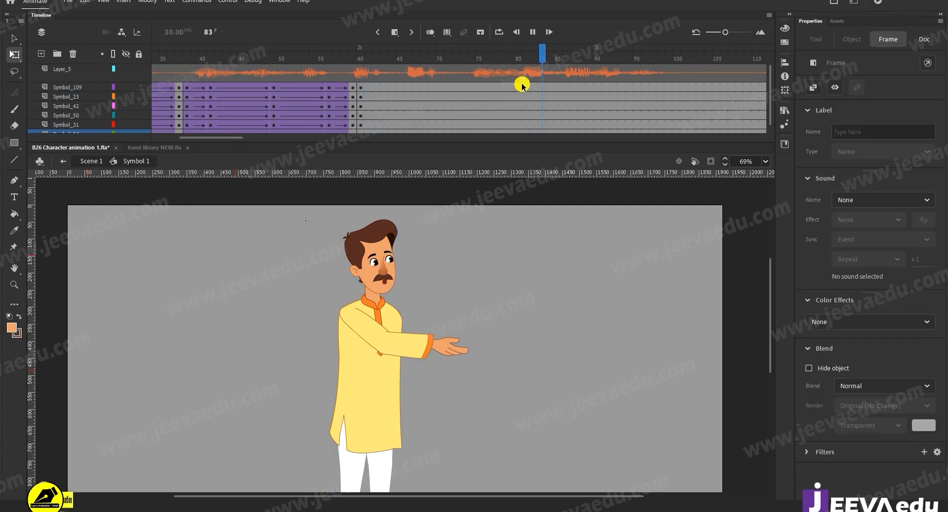
pyautogui.press('F6')
# - Select a span of frames between the frame 60 and frame 80 keyframes across the body part layers
pyautogui.moveTo(488, 94); pyautogui.dragTo(449, 120)
pyautogui.moveTo(471, 86); pyautogui.dragTo(440, 138)
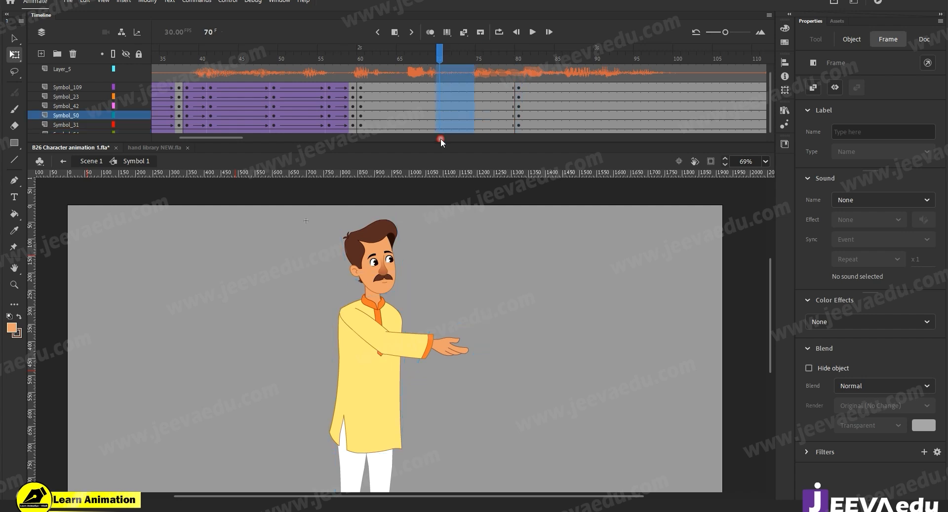
# - Create a classic tween with ease 100 across the character layers from frame 60, and rotate the upper body slightly backward at frame 80
pyautogui.rightClick(456, 94)
pyautogui.click(476, 115)
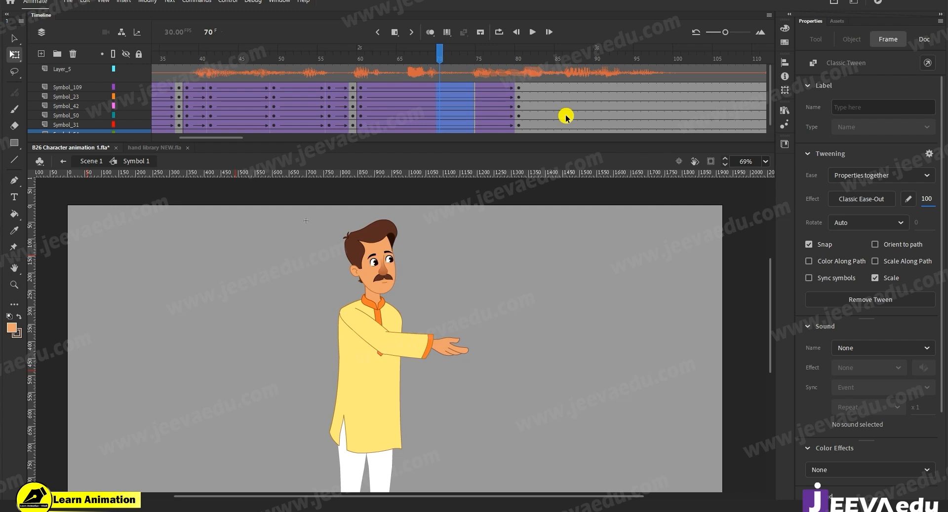
pyautogui.click(518, 88)
pyautogui.click(297, 216)
pyautogui.press('v')
pyautogui.moveTo(296, 216); pyautogui.dragTo(385, 375)
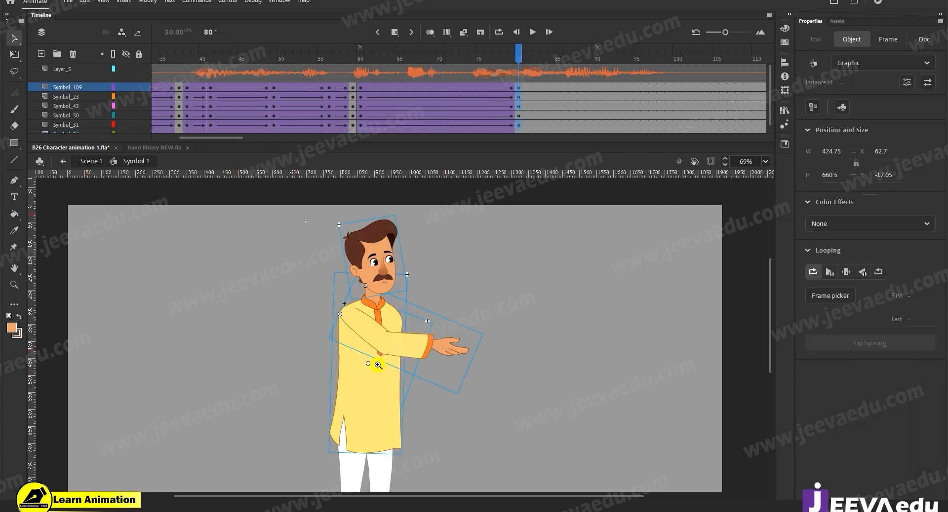
pyautogui.press('z')
pyautogui.press('q')
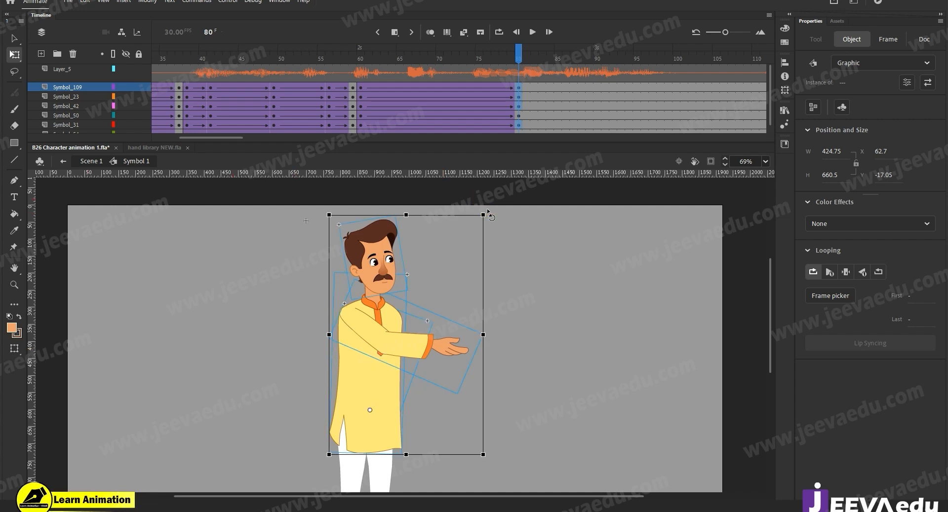
pyautogui.moveTo(488, 209); pyautogui.dragTo(486, 205)
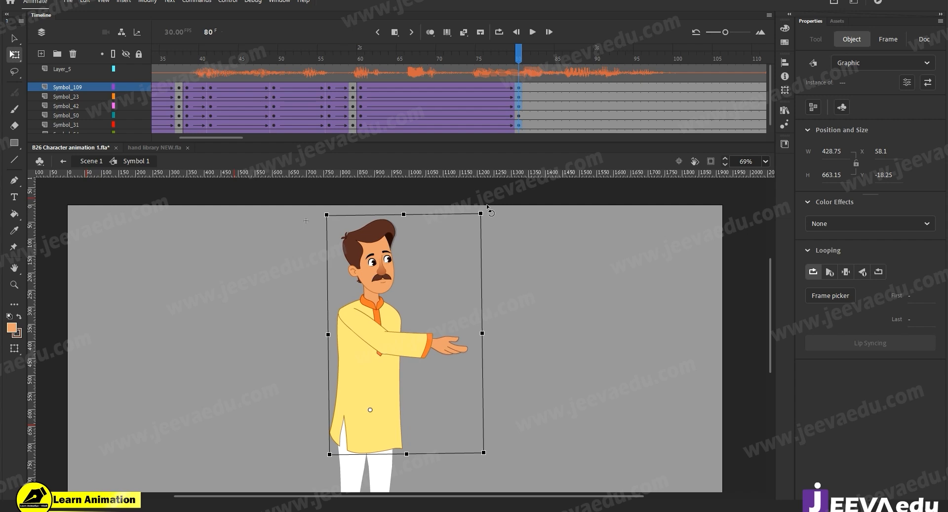
# - Rotate the head slightly further backward at frame 80
pyautogui.click(505, 249)
pyautogui.click(365, 251)
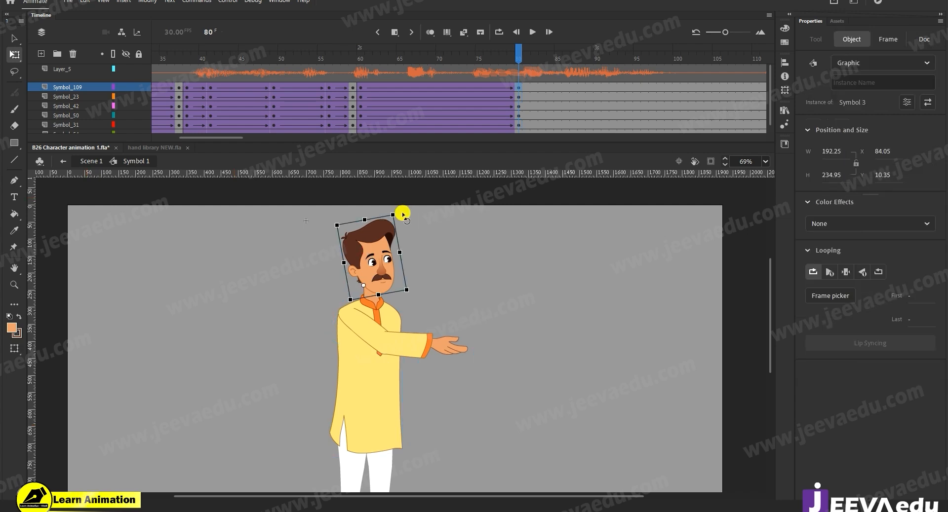
pyautogui.moveTo(399, 214); pyautogui.dragTo(399, 212)
# - Hide the shirt layer Symbol_42, rotate the rear arm slightly forward at frame 80, and show the shirt layer again
pyautogui.click(469, 333)
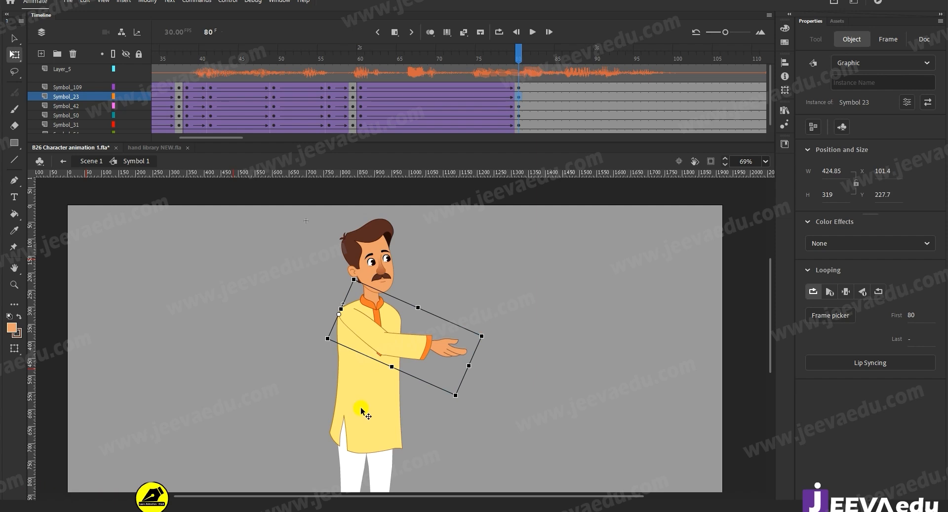
pyautogui.click(411, 356)
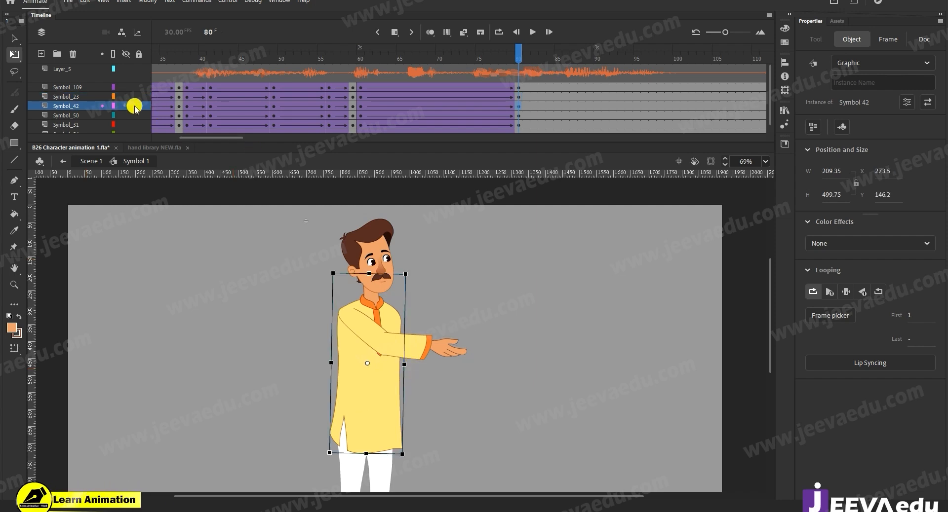
pyautogui.moveTo(126, 106); pyautogui.dragTo(126, 115)
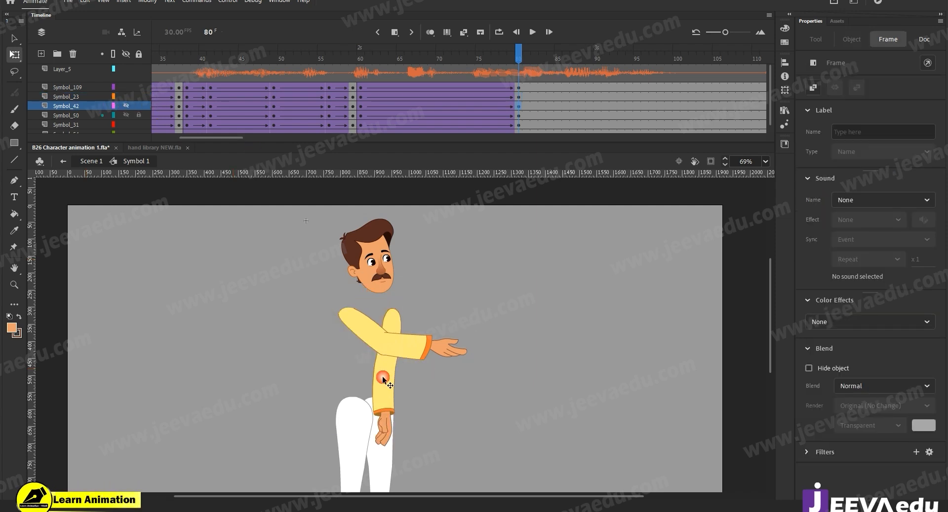
pyautogui.click(382, 376)
pyautogui.moveTo(399, 451); pyautogui.dragTo(404, 458)
pyautogui.moveTo(126, 106); pyautogui.dragTo(126, 108)
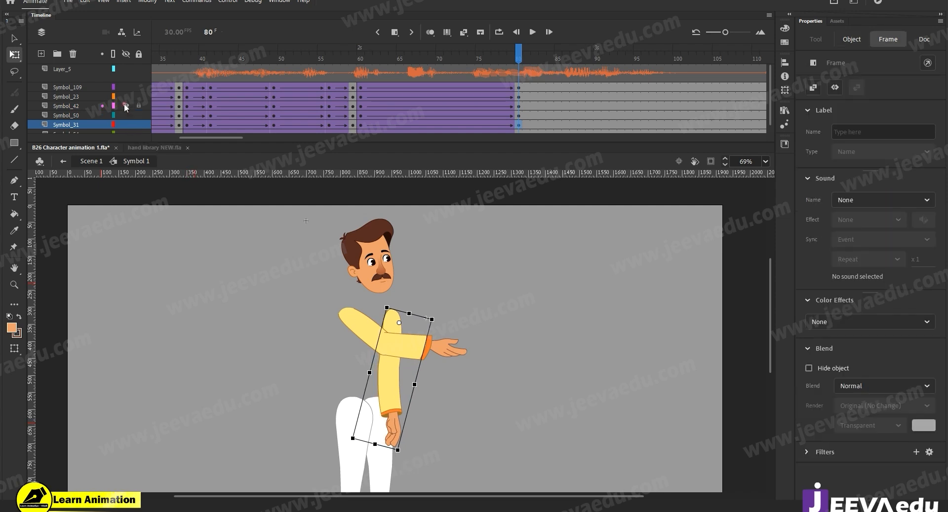
# - Scrub through the animation from the opening frames to frame 84 to review the body movement against the audio
pyautogui.moveTo(515, 53); pyautogui.dragTo(524, 106)
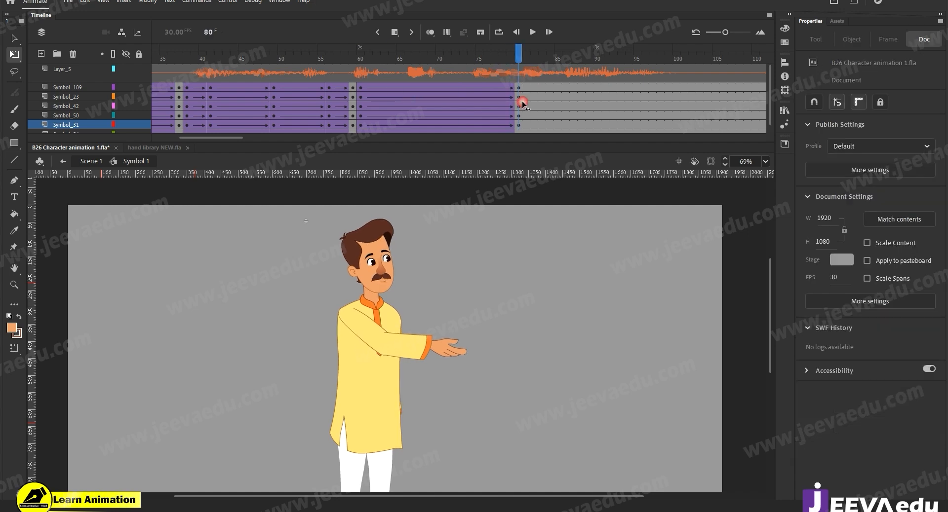
pyautogui.moveTo(392, 91); pyautogui.dragTo(510, 98)
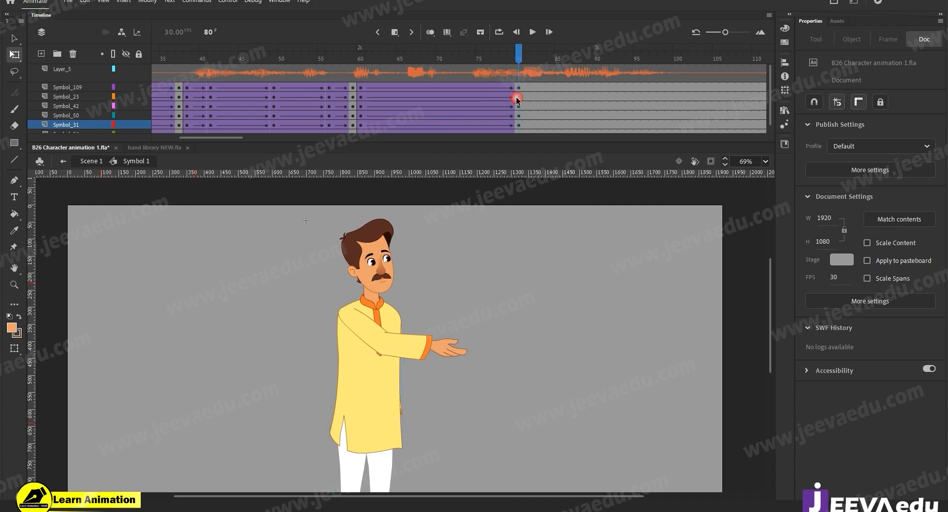
pyautogui.moveTo(242, 138); pyautogui.dragTo(174, 143)
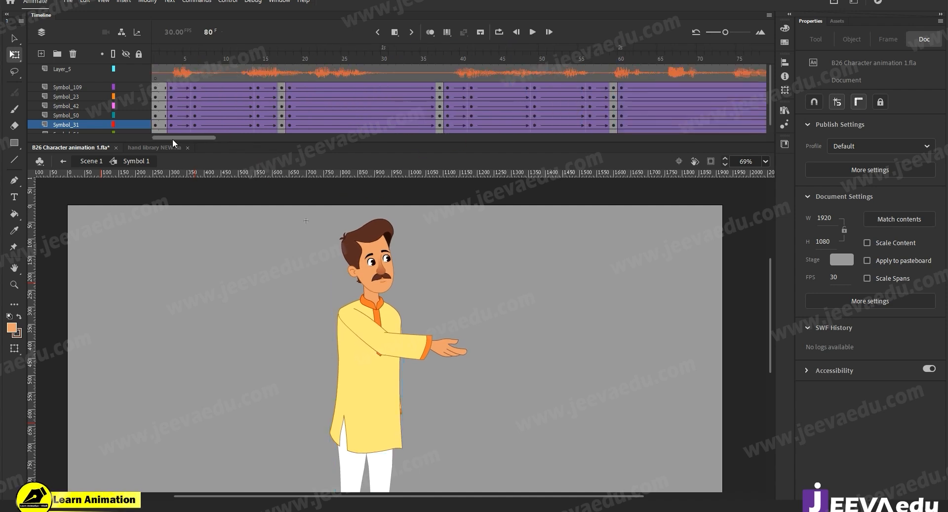
pyautogui.click(216, 82)
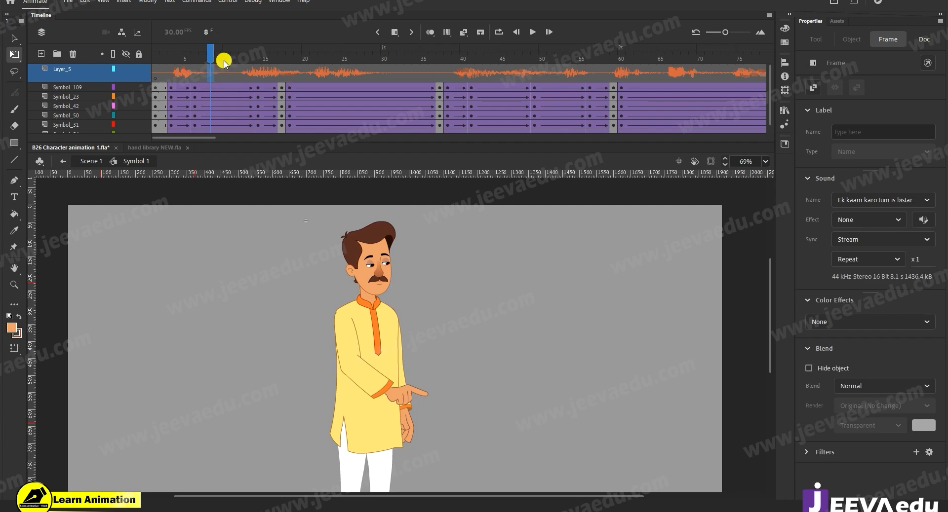
pyautogui.click(200, 74)
pyautogui.click(226, 58)
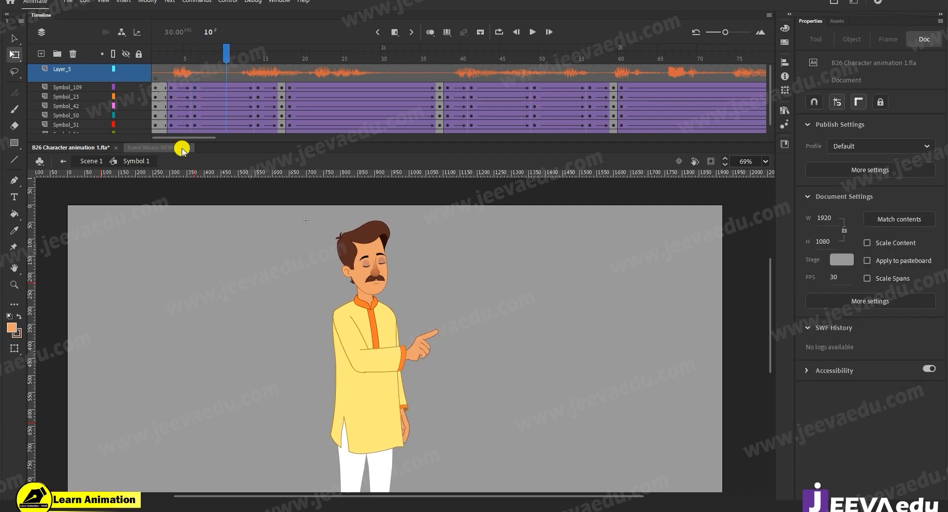
pyautogui.moveTo(186, 137); pyautogui.dragTo(235, 137)
pyautogui.moveTo(243, 99); pyautogui.dragTo(391, 97)
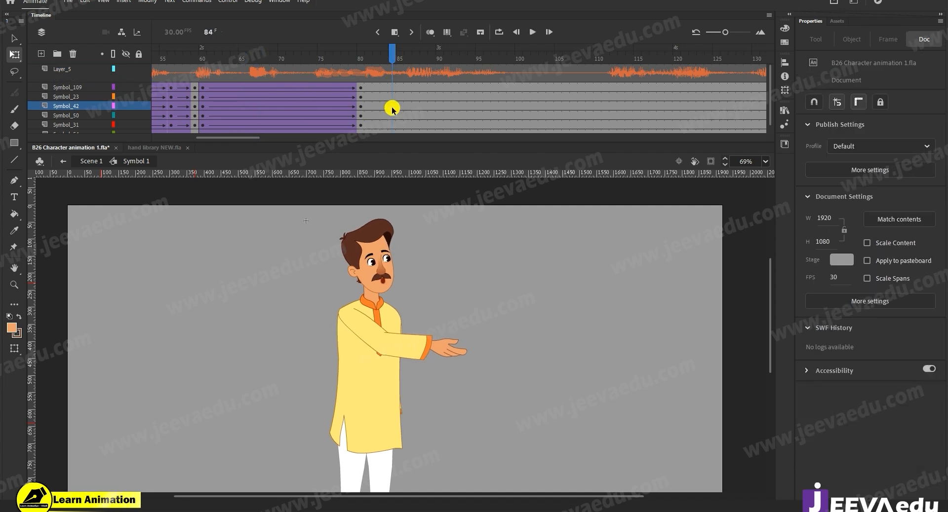
# - Open the head symbol, Symbol 3, for editing at frame 60
pyautogui.click(356, 268)
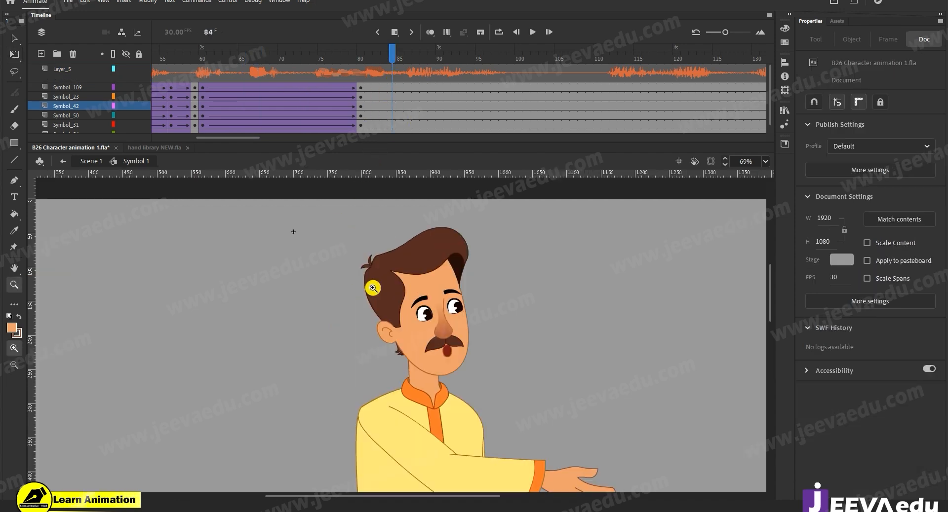
pyautogui.click(423, 321)
pyautogui.press('v')
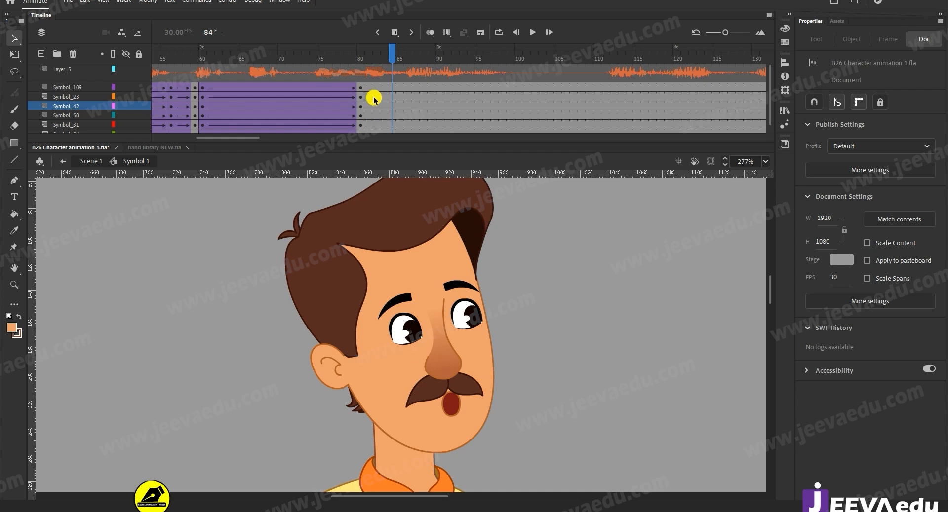
pyautogui.click(199, 87)
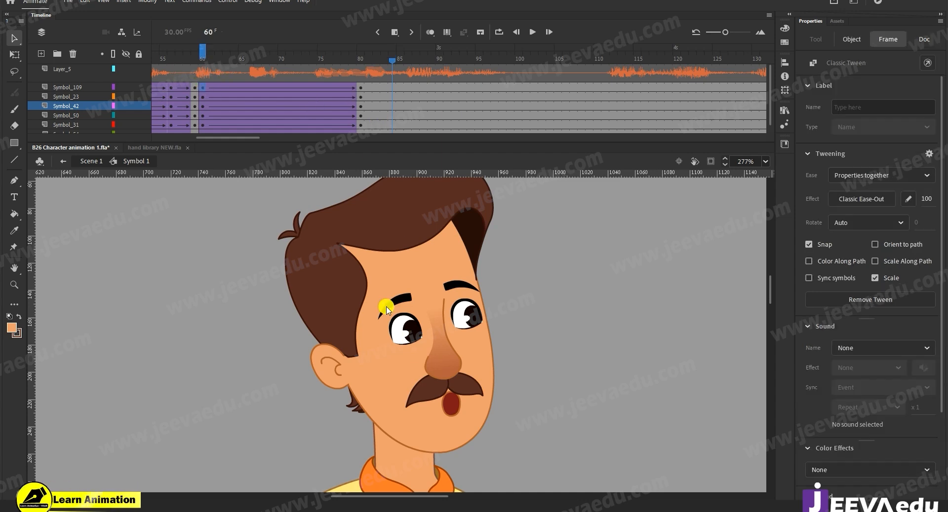
pyautogui.click(432, 358)
pyautogui.doubleClick(400, 245)
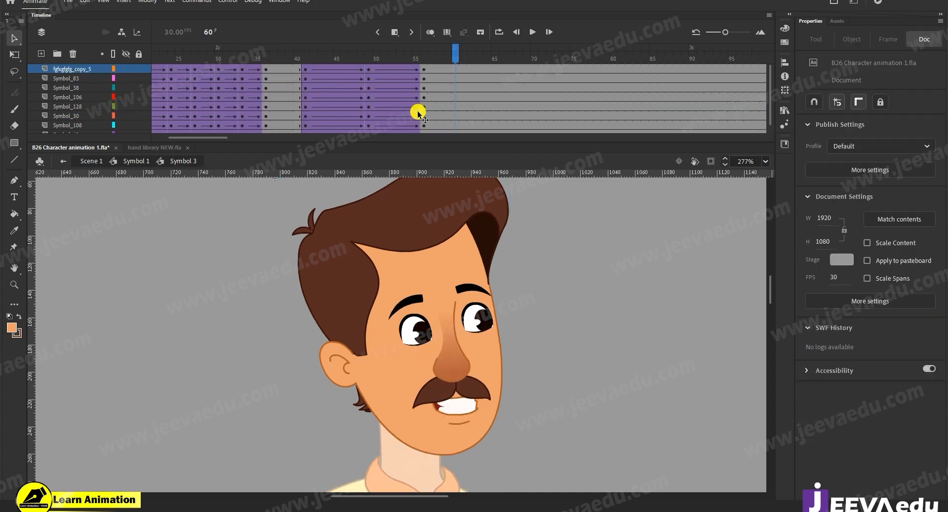
# - Add a keyframe at frame 60 inside the head symbol and copy the tweened frames 18 to 36 of all layers there
pyautogui.click(453, 69)
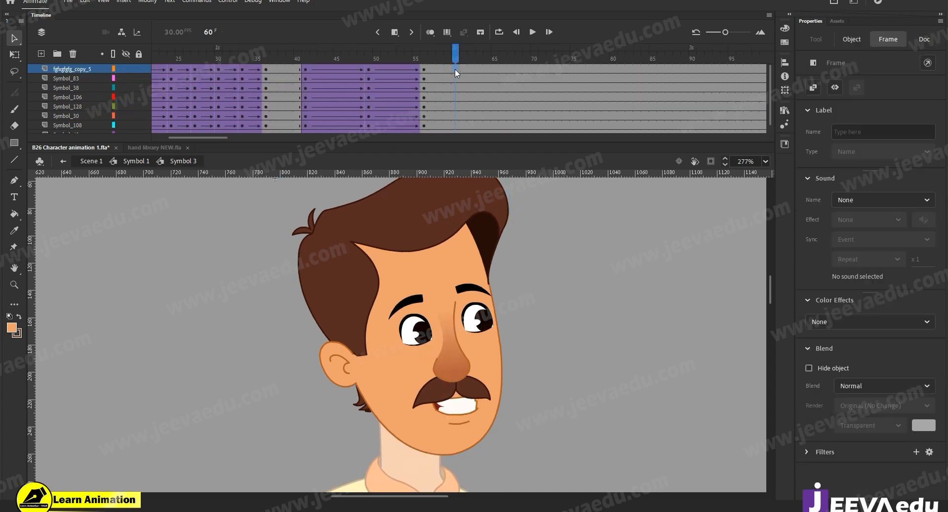
pyautogui.click(242, 78)
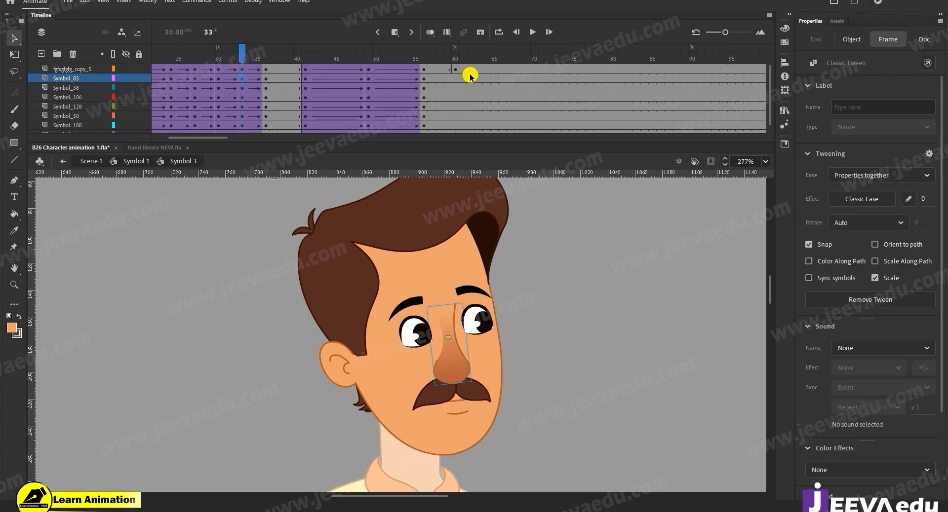
pyautogui.click(281, 70)
pyautogui.click(455, 73)
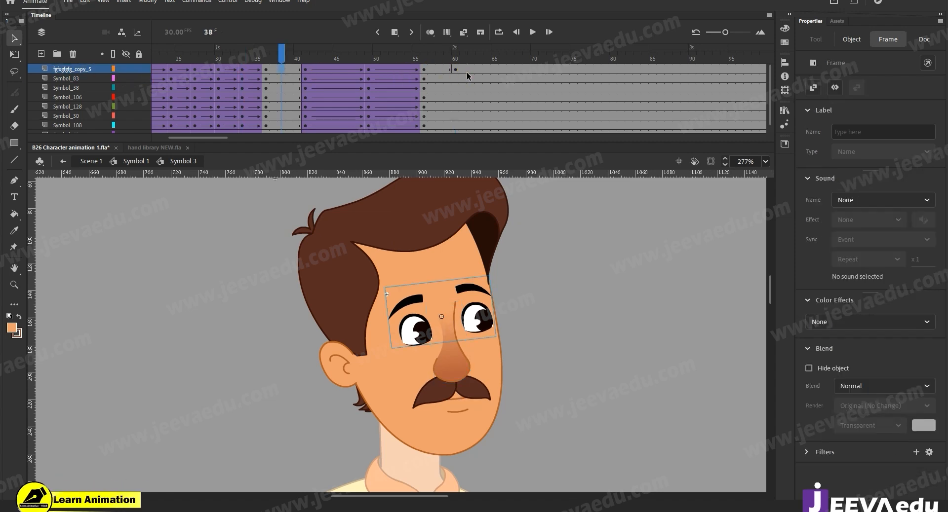
pyautogui.click(466, 75)
pyautogui.moveTo(266, 76); pyautogui.dragTo(557, 68)
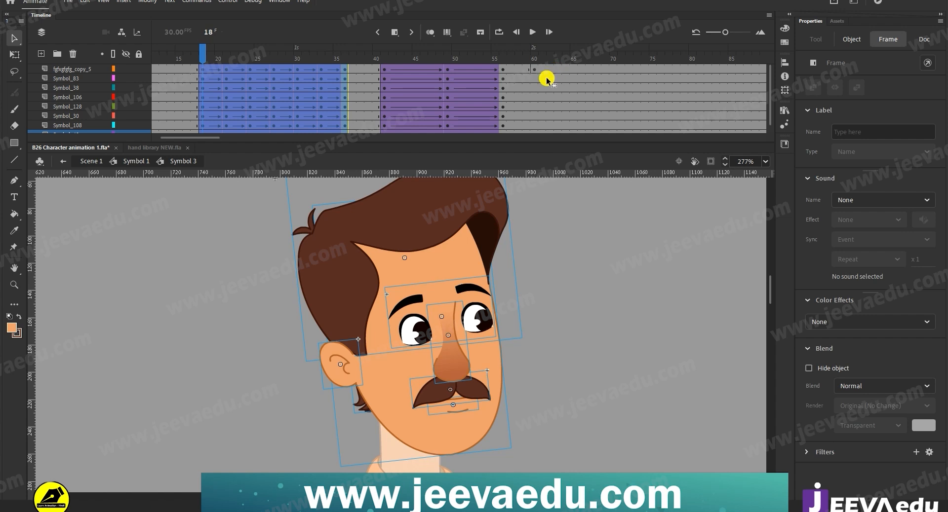
pyautogui.click(543, 78)
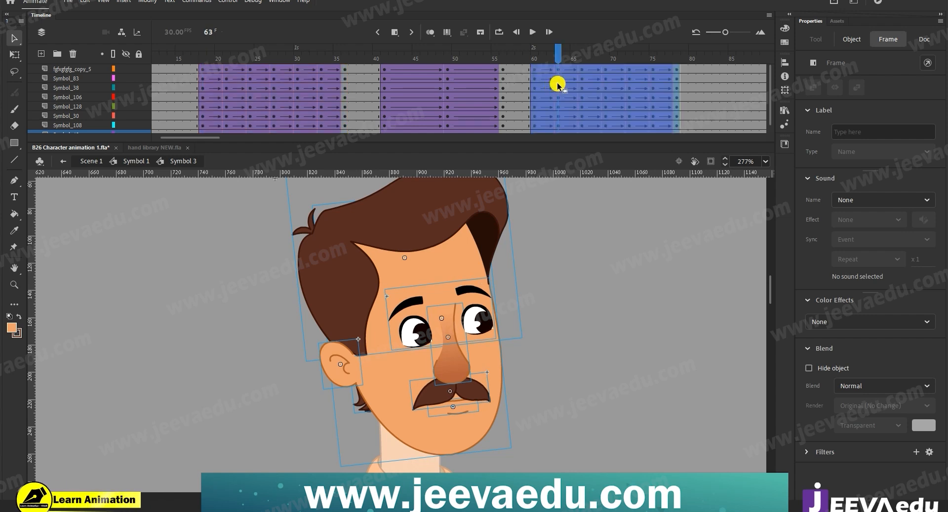
# - Select all frames in the head symbol, synchronize their symbols, and return to Symbol 1
pyautogui.rightClick(556, 85)
pyautogui.click(600, 275)
pyautogui.rightClick(583, 103)
pyautogui.click(632, 344)
pyautogui.click(566, 47)
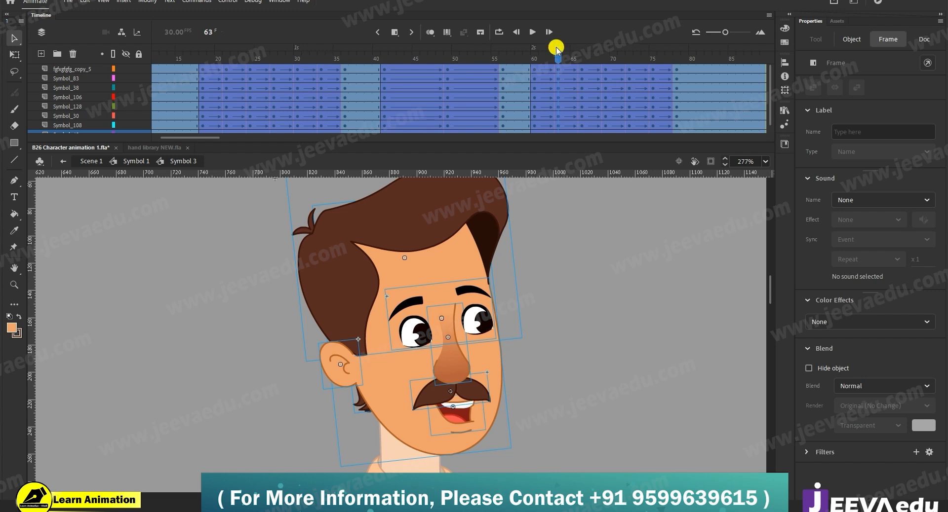
pyautogui.click(137, 161)
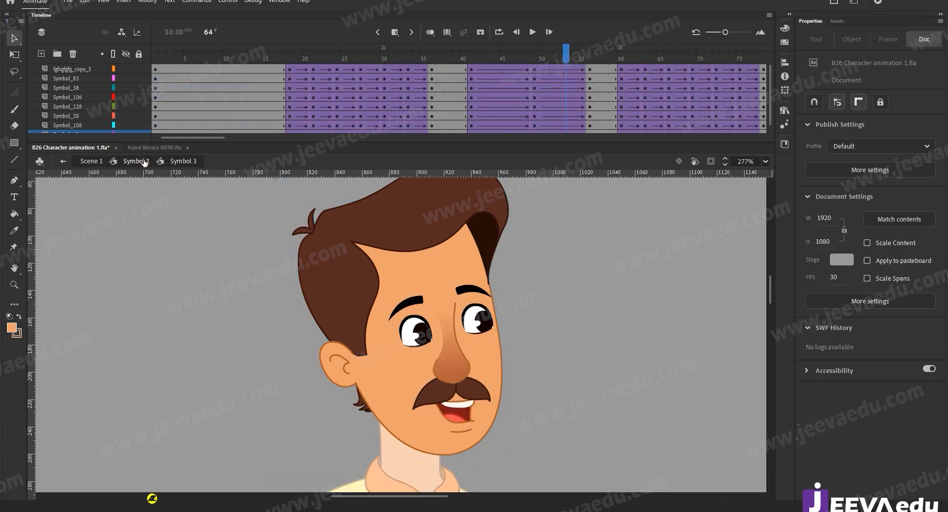
# - Play back the Symbol 1 animation to review the copied head movement
pyautogui.moveTo(500, 58); pyautogui.dragTo(318, 126)
pyautogui.press('Return')
pyautogui.press('Return')
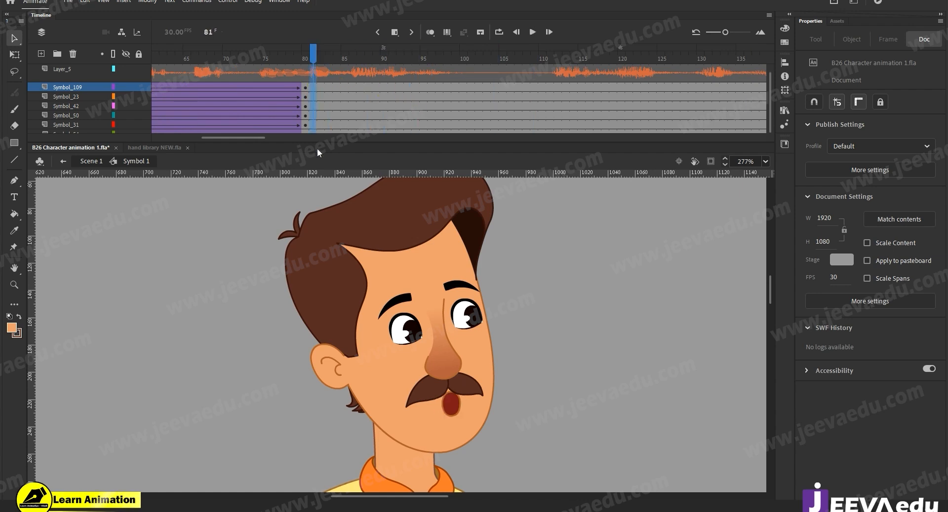
# - Insert keyframes across all the character layers at frames 81, 84 and 92
pyautogui.click(487, 444)
pyautogui.press('z')
pyautogui.keyDown('alt'); pyautogui.click(453, 419); pyautogui.keyUp('alt')
pyautogui.keyDown('alt'); pyautogui.click(454, 419); pyautogui.keyUp('alt')
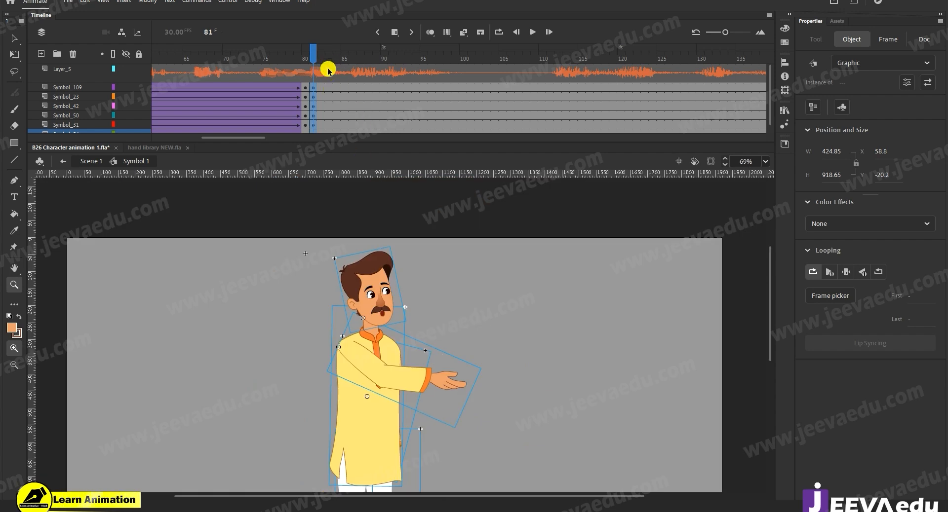
pyautogui.click(331, 52)
pyautogui.click(341, 85)
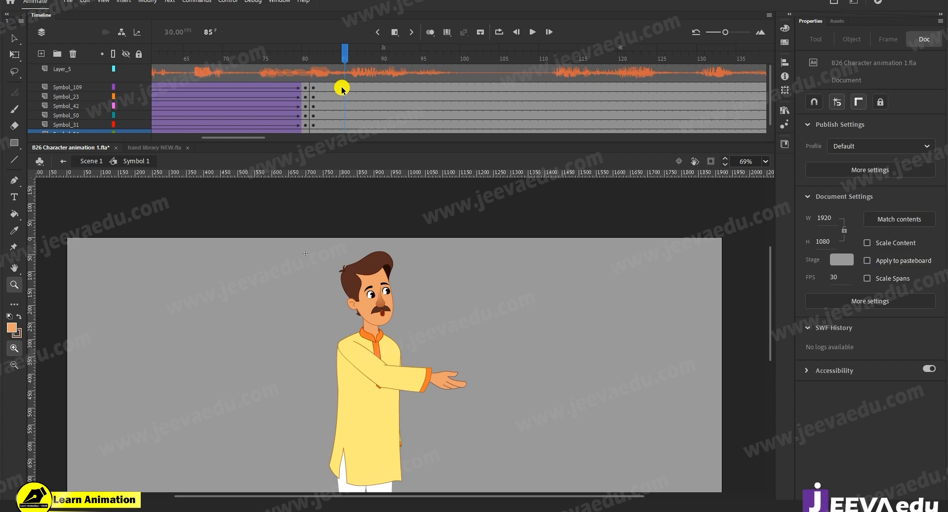
pyautogui.press('F6')
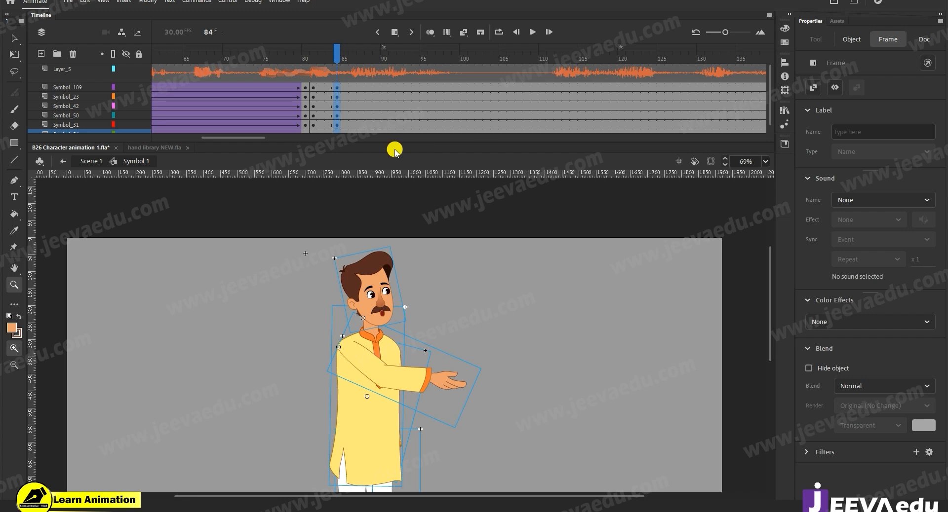
pyautogui.moveTo(262, 141)
pyautogui.mouseDown()
pyautogui.moveTo(292, 139)
pyautogui.moveTo(263, 142)
pyautogui.mouseUp()
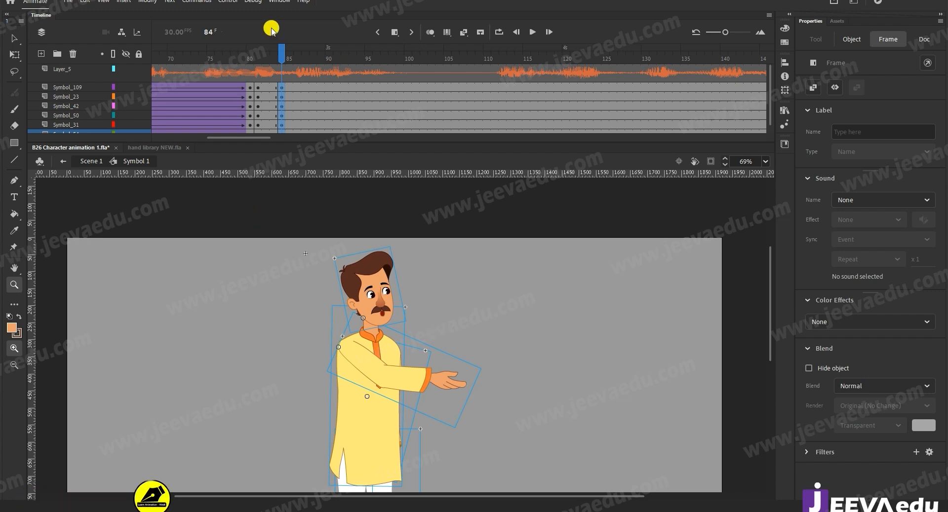
pyautogui.click(346, 88)
pyautogui.press('F6')
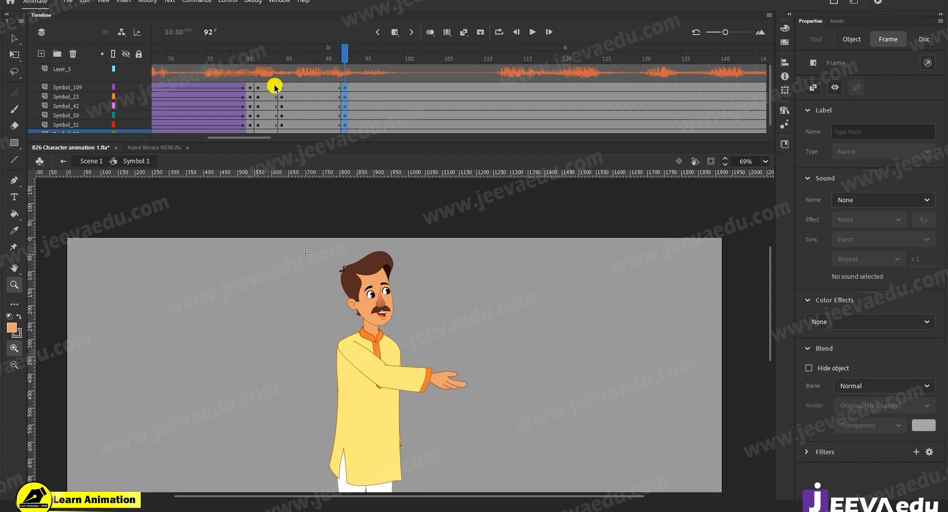
# - Create classic tweens between the keyframes at frames 81, 84 and 92, and set the ease of the last tween to 100
pyautogui.moveTo(274, 87); pyautogui.dragTo(298, 170)
pyautogui.rightClick(285, 101)
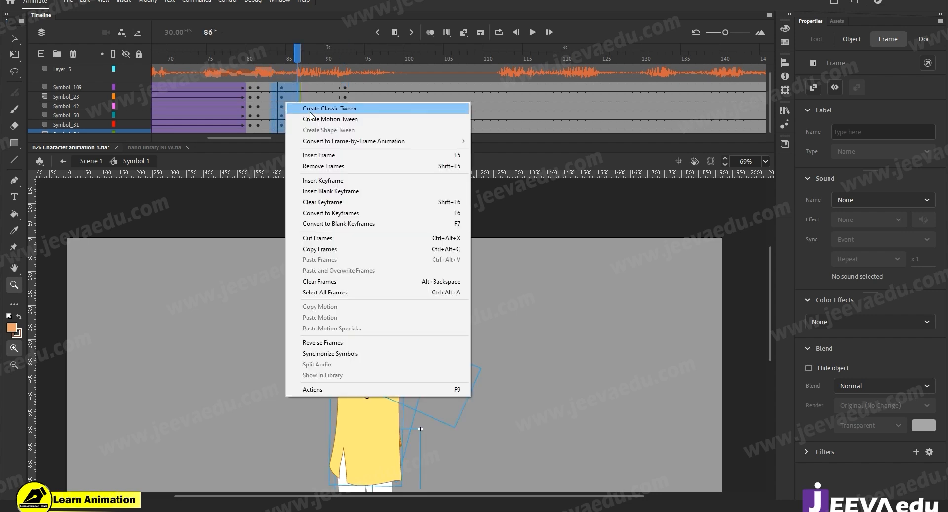
pyautogui.click(310, 108)
pyautogui.moveTo(313, 87); pyautogui.dragTo(321, 153)
pyautogui.click(923, 199)
pyautogui.write('100')
pyautogui.press('Return')
# - At frame 84, select the character's upper body without the legs, move its pivot to the waist and tilt it slightly forward
pyautogui.click(292, 69)
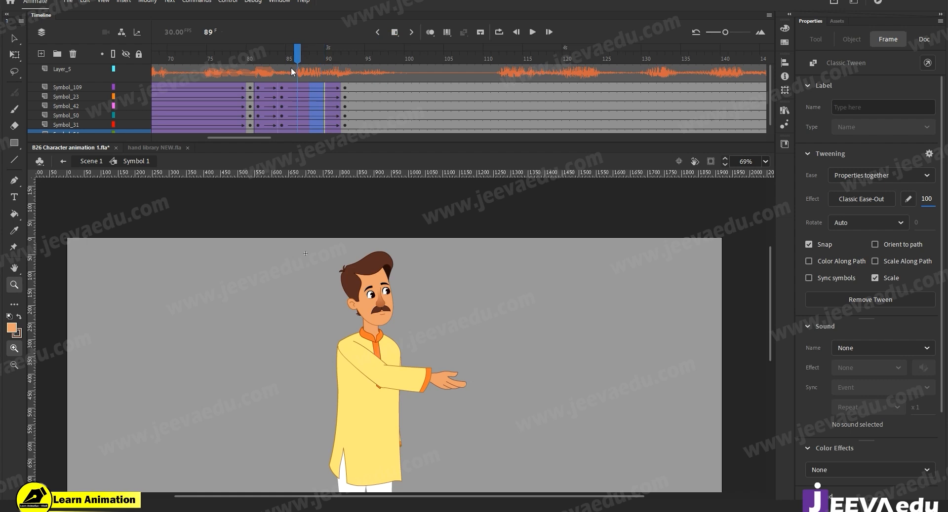
pyautogui.click(286, 91)
pyautogui.click(352, 97)
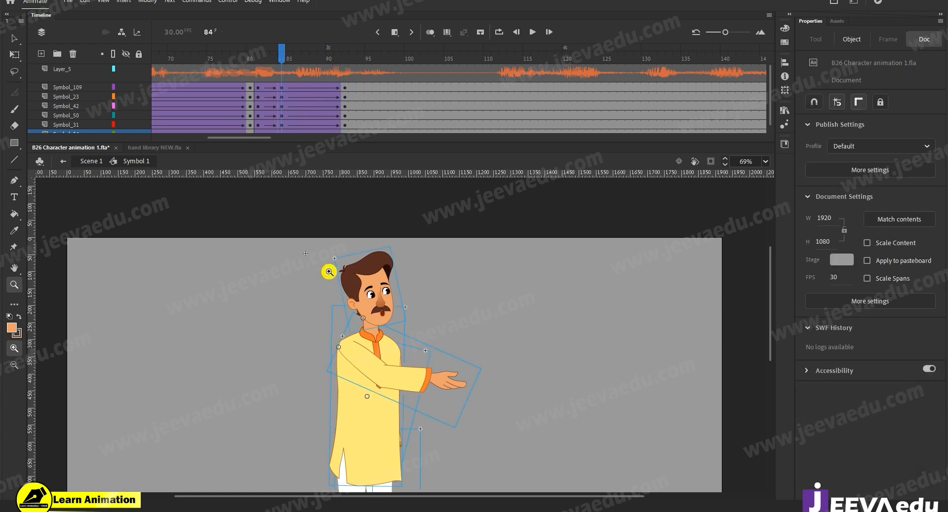
pyautogui.moveTo(232, 137); pyautogui.dragTo(205, 138)
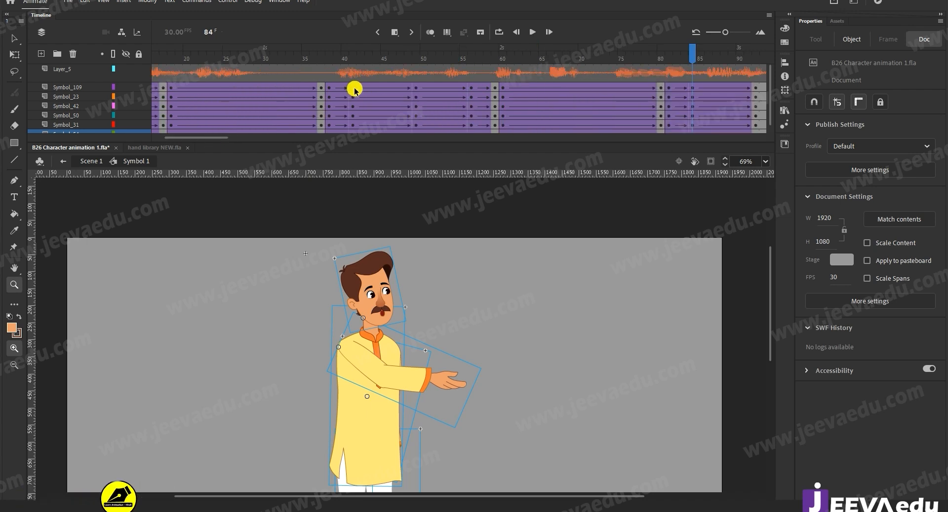
pyautogui.moveTo(178, 138); pyautogui.dragTo(201, 140)
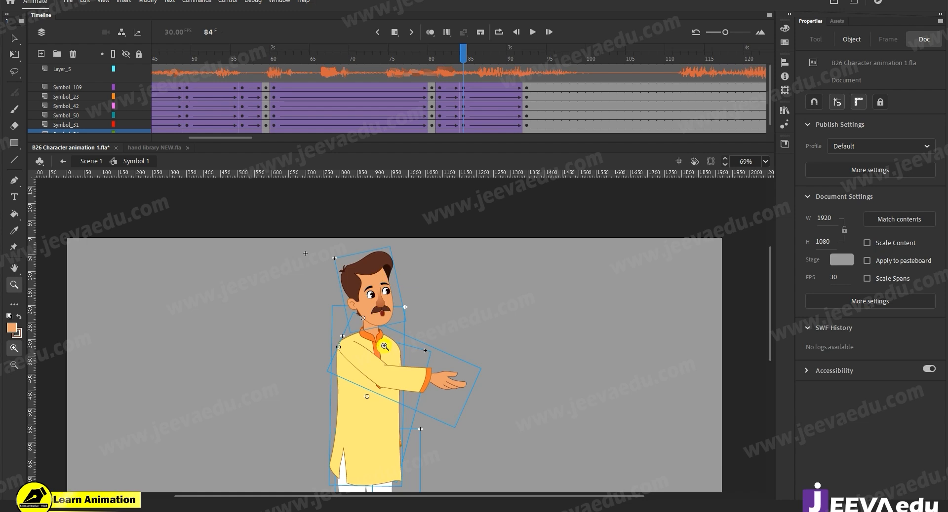
pyautogui.press('v')
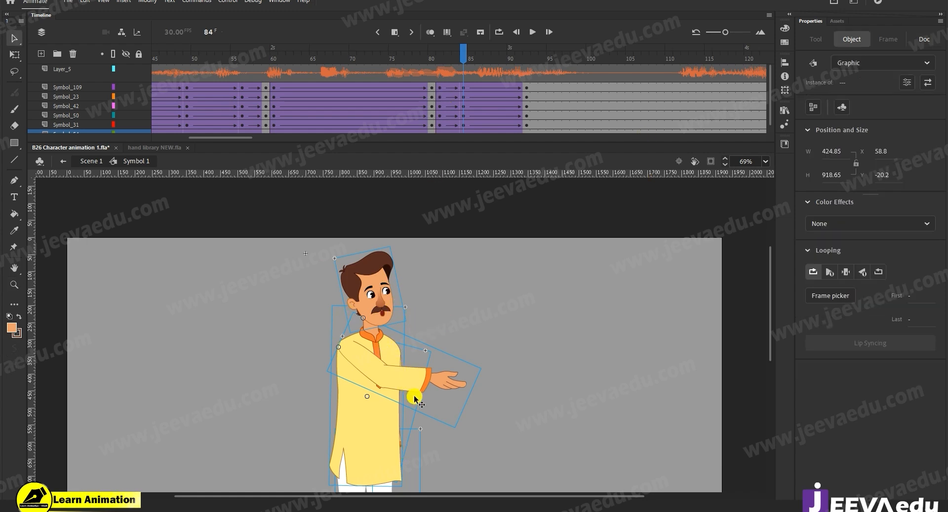
pyautogui.press('q')
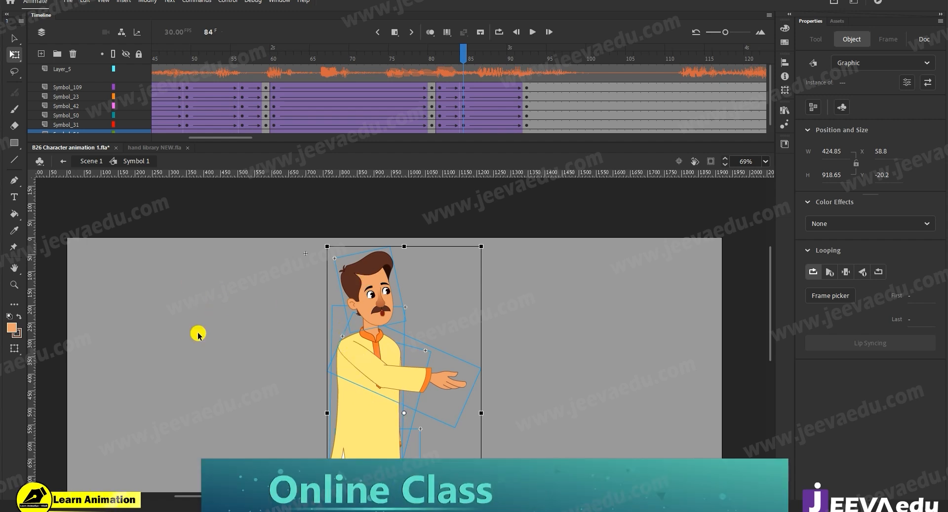
pyautogui.click(286, 269)
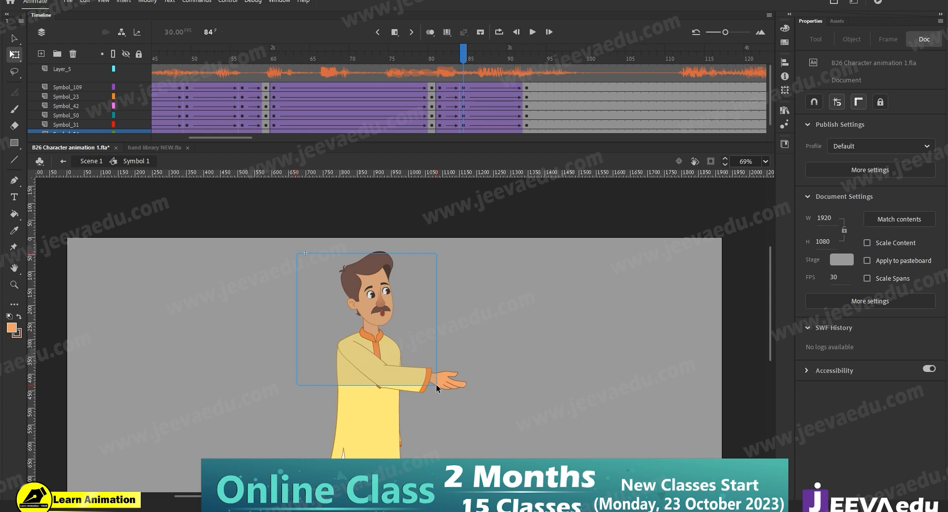
pyautogui.click(404, 369)
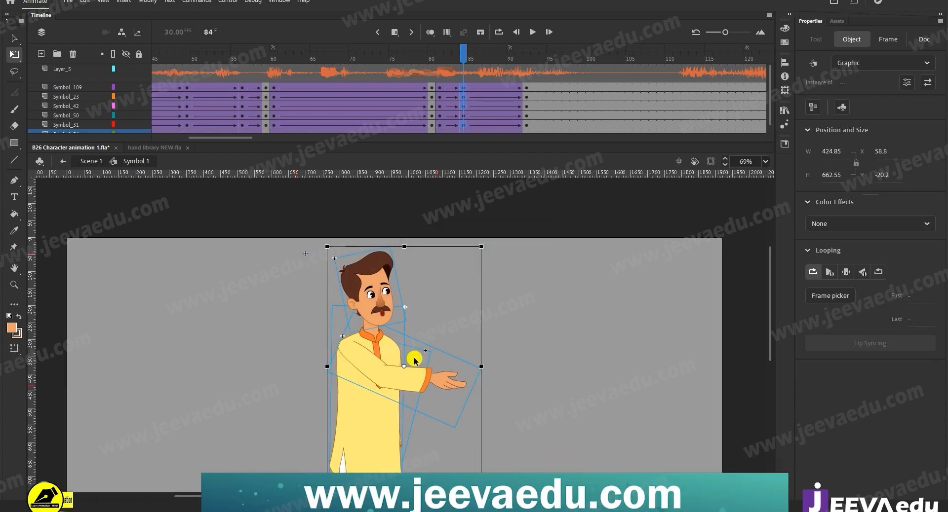
pyautogui.moveTo(365, 440); pyautogui.dragTo(366, 443)
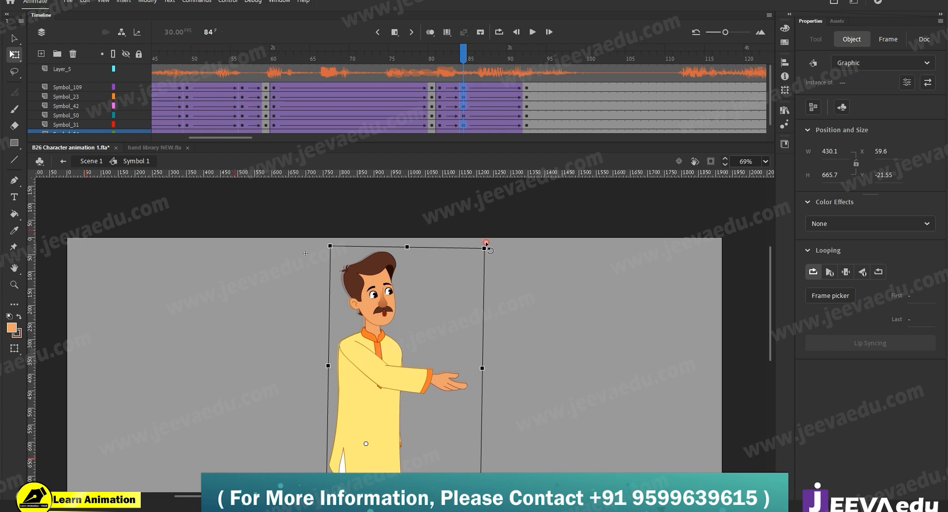
pyautogui.click(466, 271)
# - At frame 84, rotate the head slightly backward and lower the outstretched arm a little
pyautogui.click(394, 261)
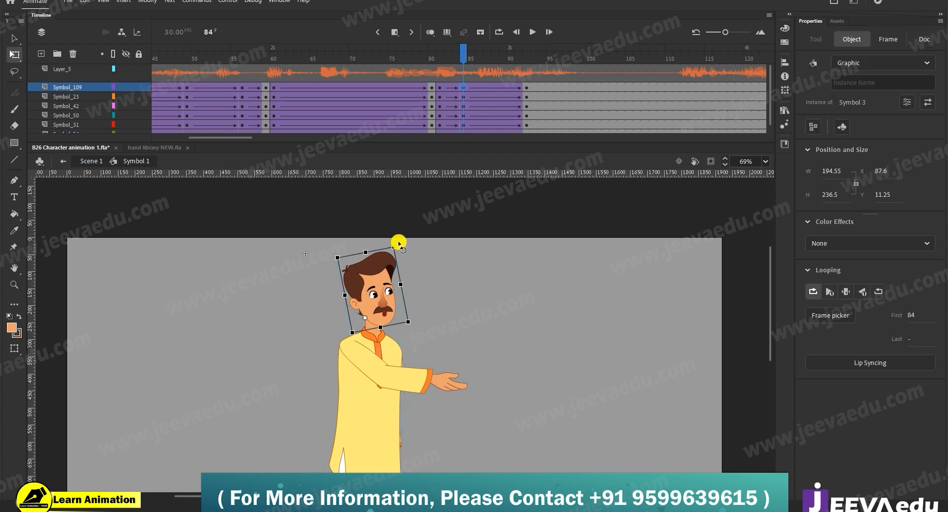
pyautogui.moveTo(399, 244); pyautogui.dragTo(396, 243)
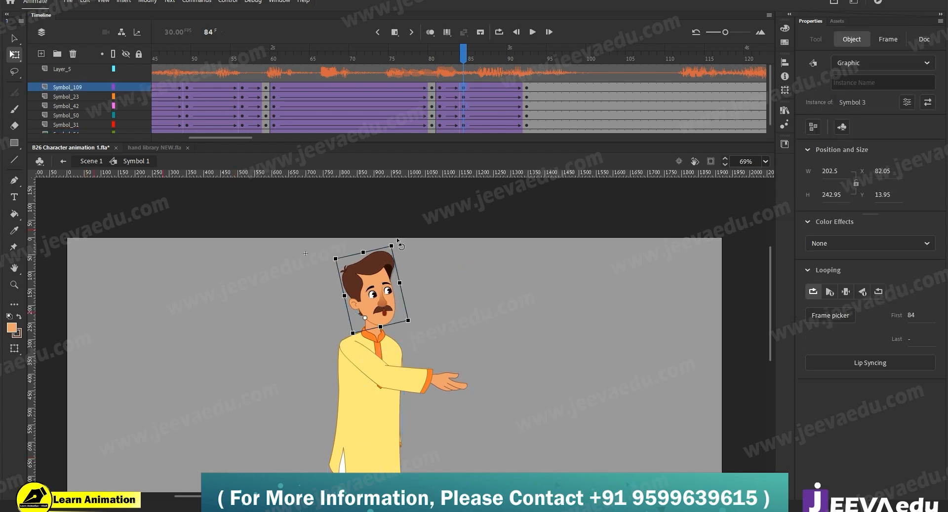
pyautogui.click(428, 382)
pyautogui.moveTo(485, 367); pyautogui.dragTo(485, 376)
# - Show the torso layer Symbol_42 as outlines, rotate the far arm slightly outward, and restore the torso's normal display
pyautogui.click(407, 467)
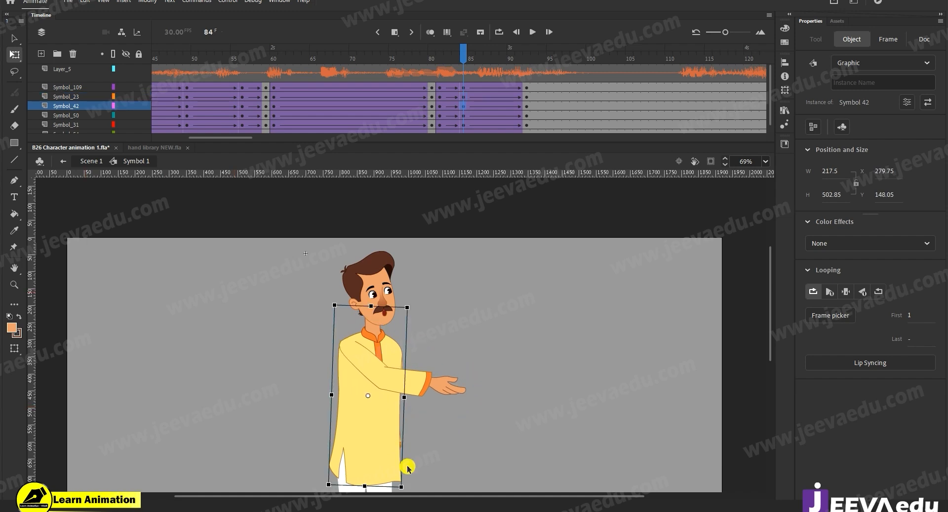
pyautogui.click(413, 454)
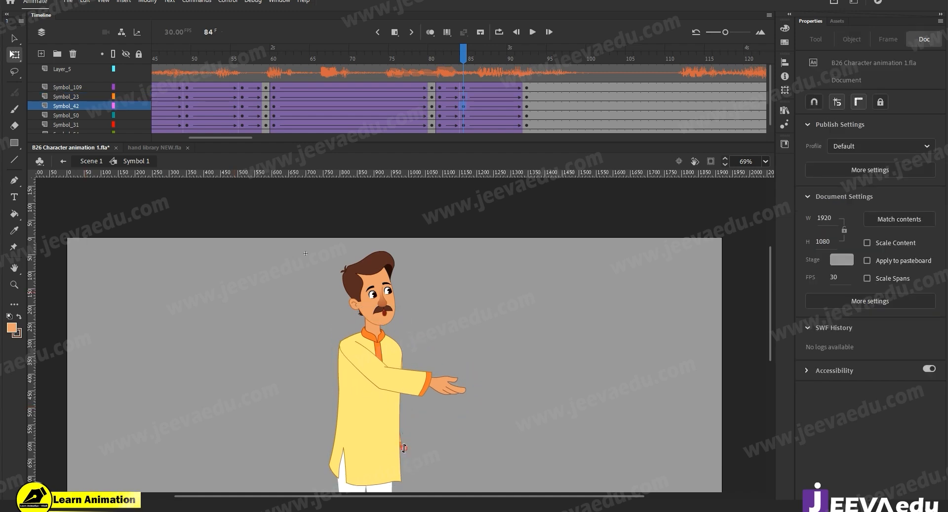
pyautogui.click(403, 447)
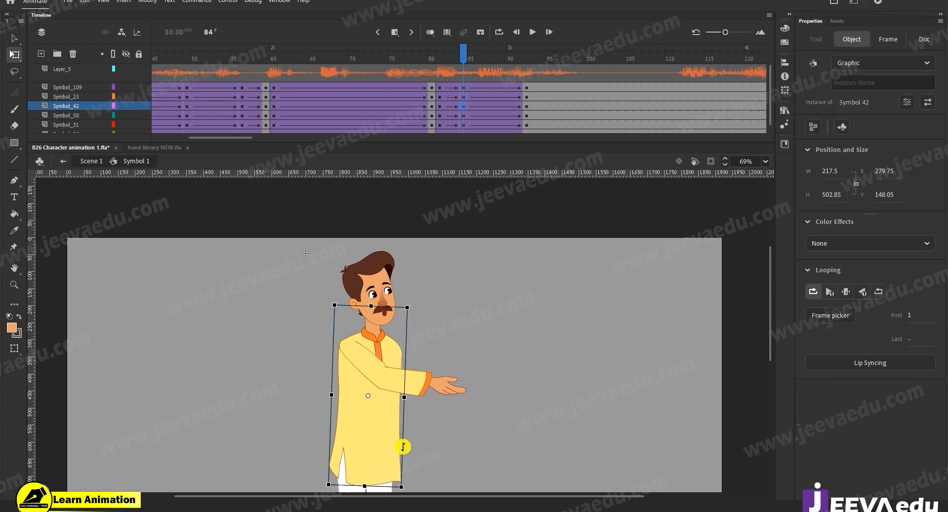
pyautogui.click(113, 106)
pyautogui.click(393, 442)
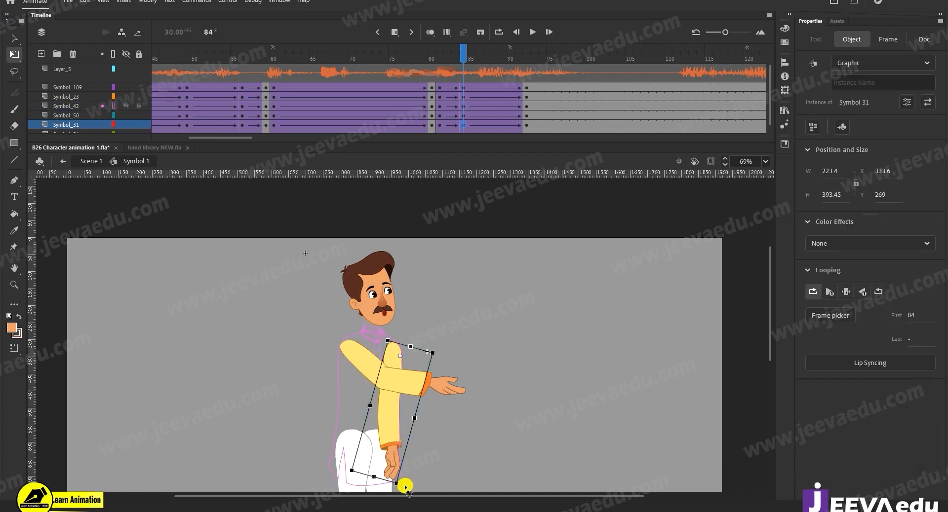
pyautogui.moveTo(404, 487); pyautogui.dragTo(409, 489)
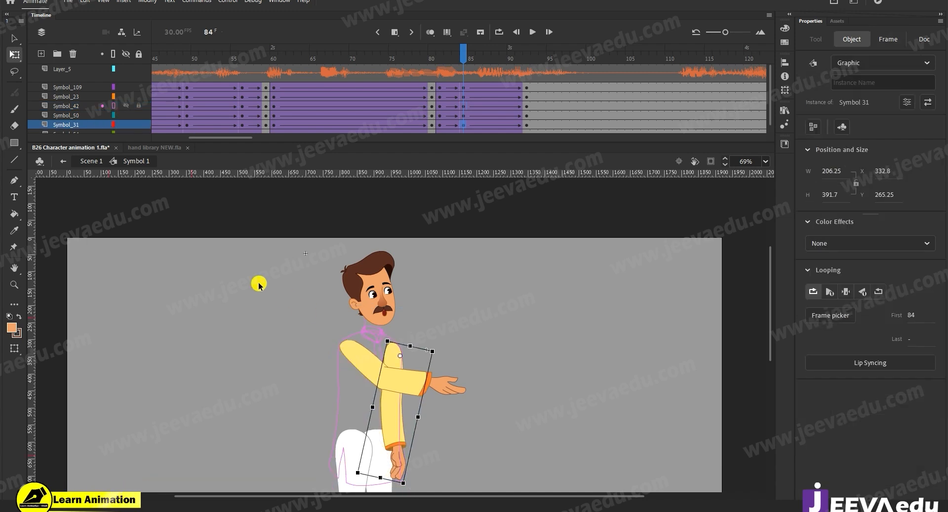
pyautogui.click(113, 106)
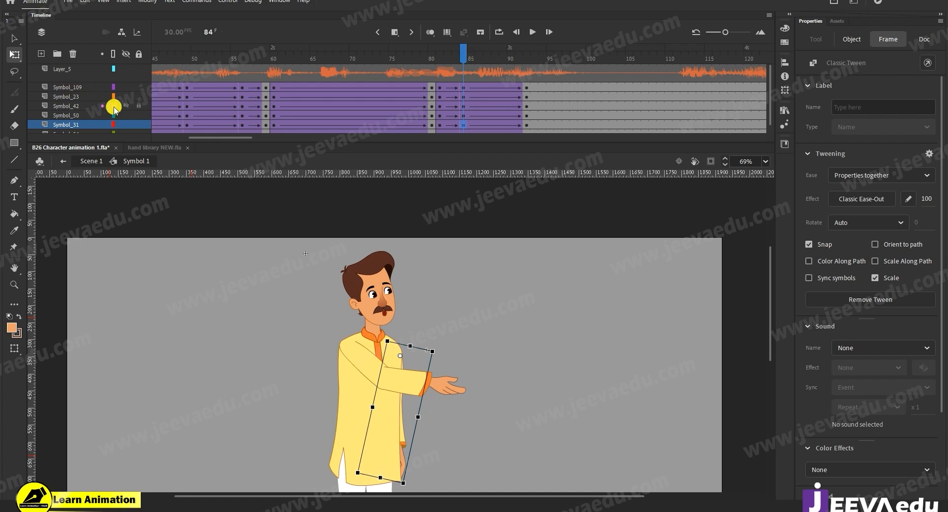
# - At frame 92, select the upper body without the legs, move its pivot to the waist and lean it backward
pyautogui.moveTo(469, 54); pyautogui.dragTo(528, 103)
pyautogui.click(300, 293)
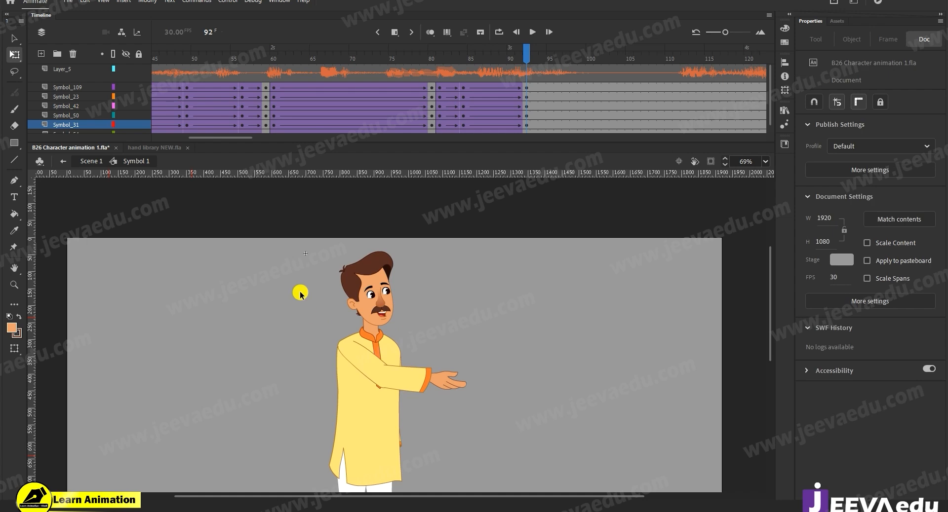
pyautogui.click(392, 401)
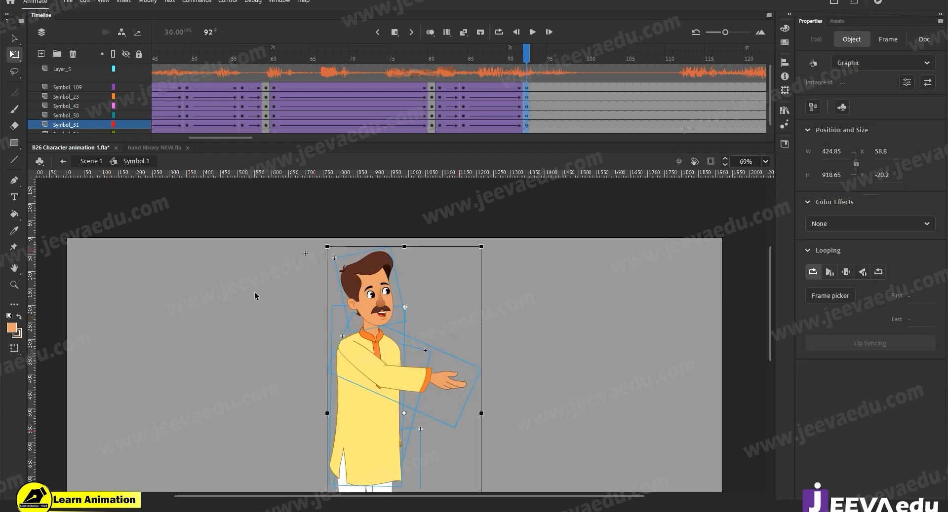
pyautogui.click(254, 296)
pyautogui.click(393, 378)
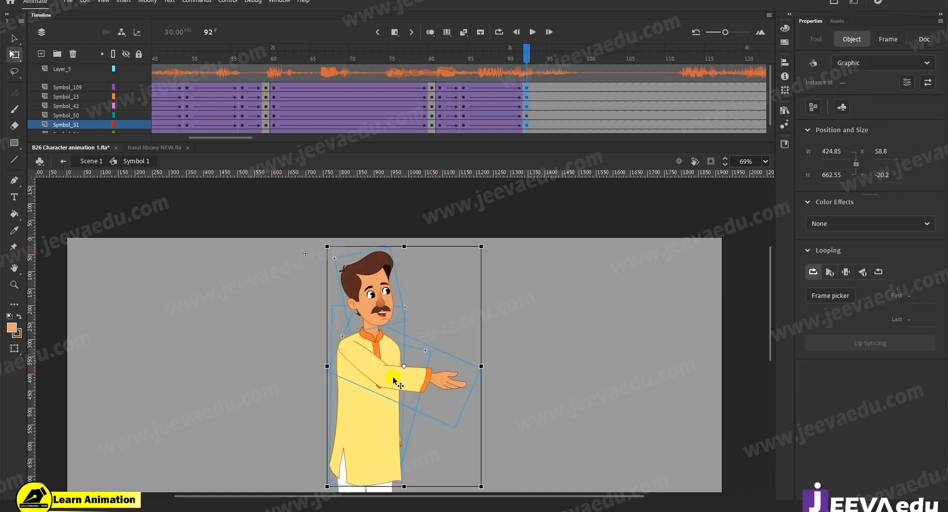
pyautogui.moveTo(402, 366); pyautogui.dragTo(365, 443)
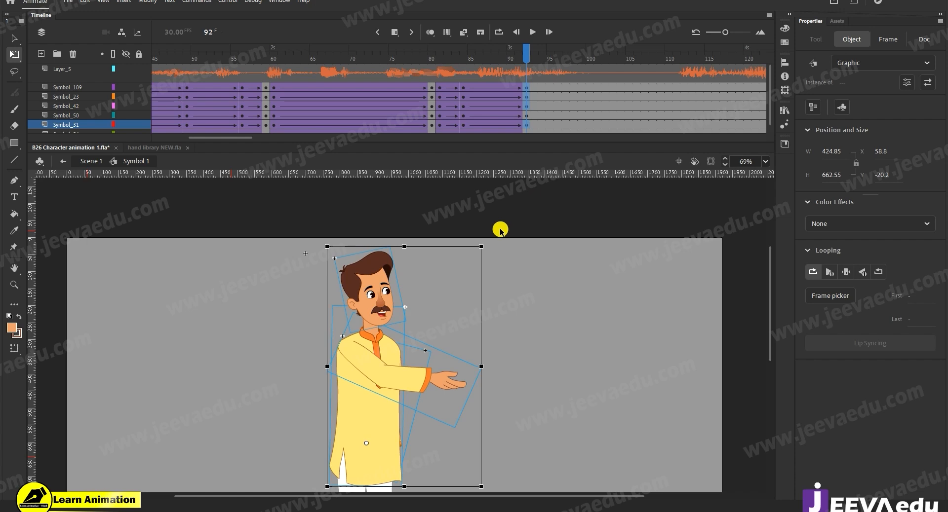
pyautogui.moveTo(490, 248); pyautogui.dragTo(477, 232)
# - At frame 92, rotate the head forward to a more upright pose and swing the outstretched arm down beside the body
pyautogui.click(368, 269)
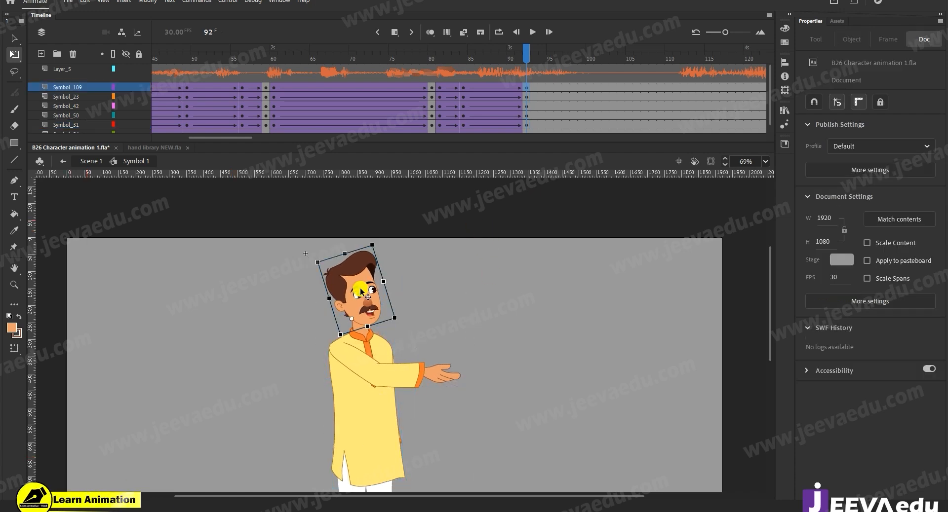
pyautogui.moveTo(383, 247); pyautogui.dragTo(388, 254)
pyautogui.moveTo(465, 324); pyautogui.dragTo(419, 429)
pyautogui.click(435, 326)
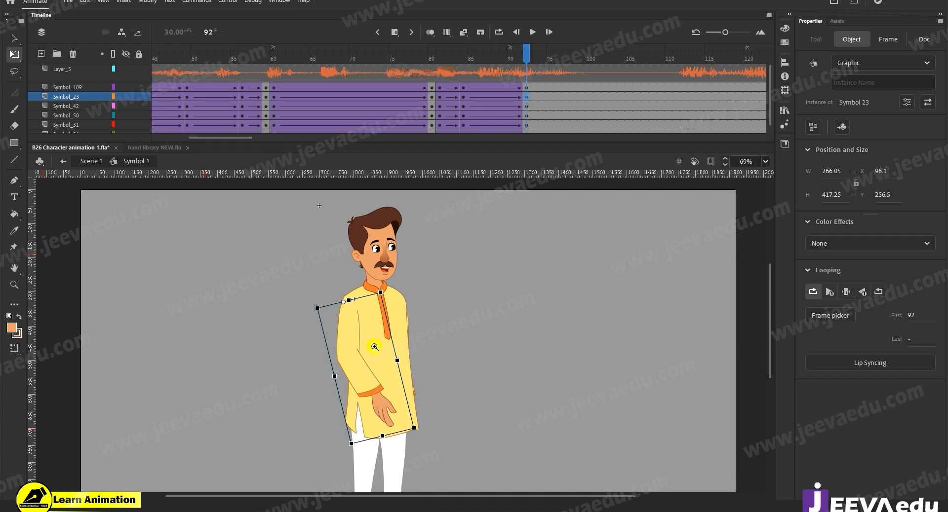
# - Nudge the lowered near arm upward and slightly forward so it fits the shoulder at frame 92
pyautogui.press('z')
pyautogui.click(365, 323)
pyautogui.click(396, 300)
pyautogui.hotkey('shift', 'Up')
pyautogui.hotkey('shift', 'Right')
pyautogui.hotkey('shift', 'Up')
pyautogui.hotkey('shift', 'Up')
pyautogui.press('Left')
pyautogui.keyDown('alt'); pyautogui.click(398, 295); pyautogui.keyUp('alt')
pyautogui.keyDown('alt'); pyautogui.click(397, 295); pyautogui.keyUp('alt')
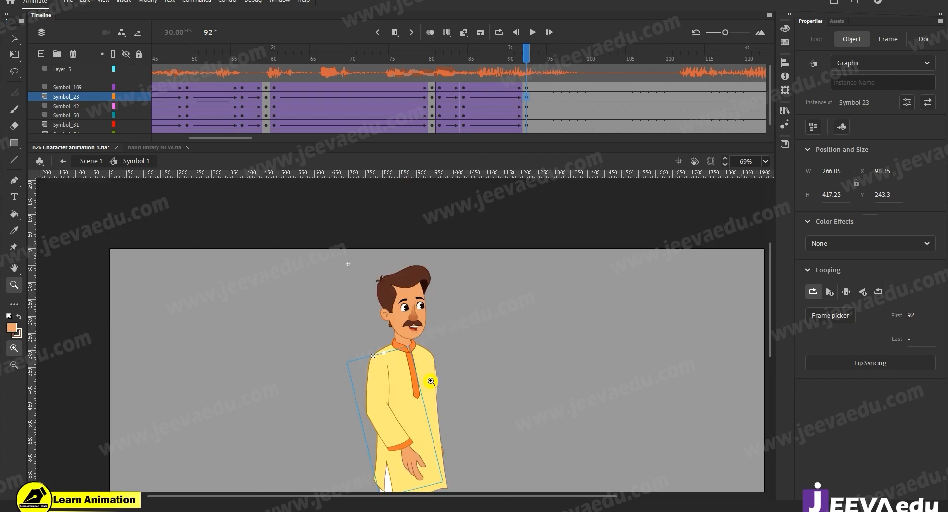
# - Select the far arm at frame 92 and rotate it outward so its hand extends beyond the torso
pyautogui.click(414, 400)
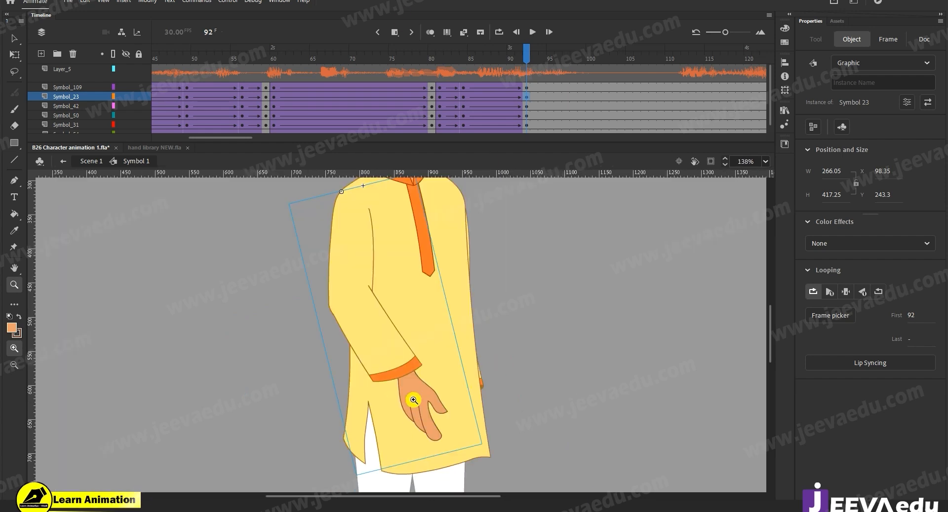
pyautogui.press('v')
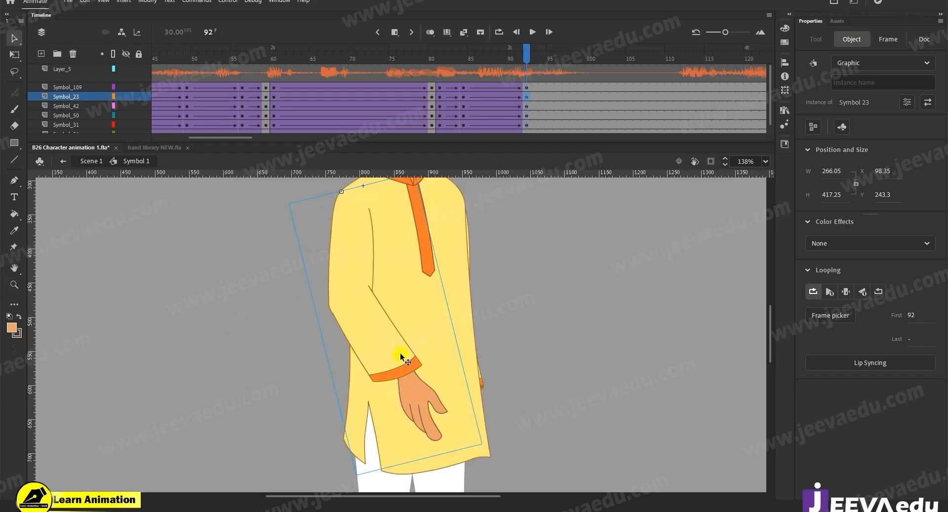
pyautogui.click(484, 386)
pyautogui.press('q')
pyautogui.moveTo(484, 462); pyautogui.dragTo(535, 486)
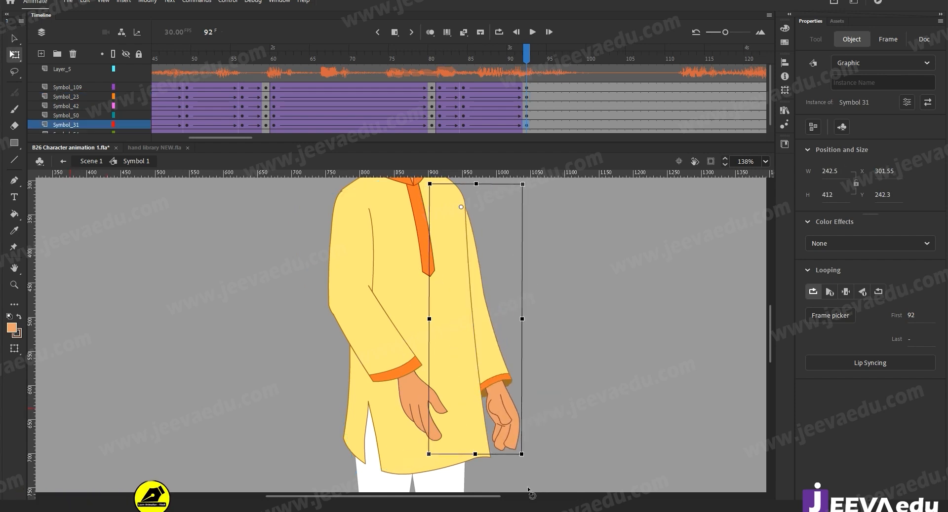
# - Nudge the far arm slightly upward and outward so it lines up with the shoulder at frame 92
pyautogui.moveTo(481, 333); pyautogui.dragTo(453, 379)
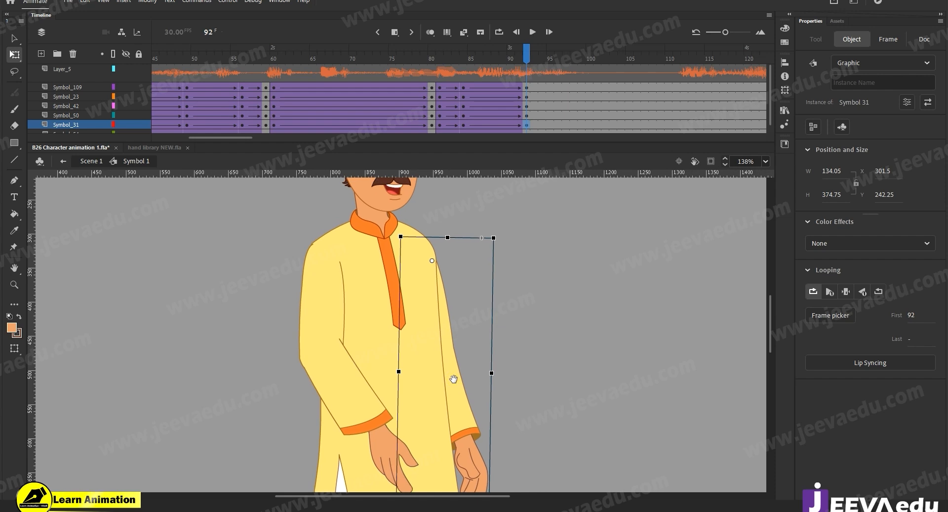
pyautogui.press('Up')
pyautogui.press('Up')
pyautogui.press('Up')
pyautogui.press('Up')
pyautogui.press('Up')
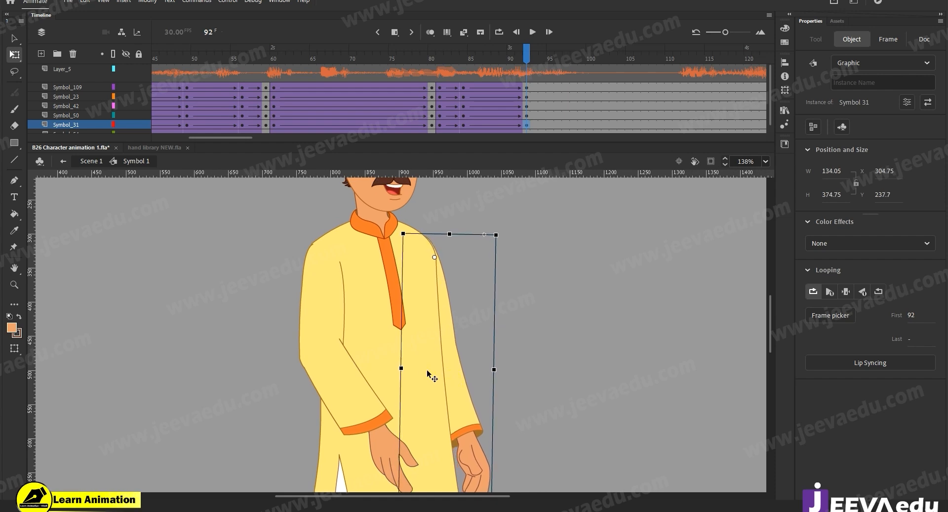
pyautogui.press('z')
pyautogui.keyDown('alt'); pyautogui.click(376, 355); pyautogui.keyUp('alt')
# - Compare the poses at frames 84 and 92, open the near arm's Symbol 23, and insert keyframes at both frames on layer Symbol_27
pyautogui.keyDown('ctrl'); pyautogui.click(400, 330); pyautogui.keyUp('ctrl')
pyautogui.press('v')
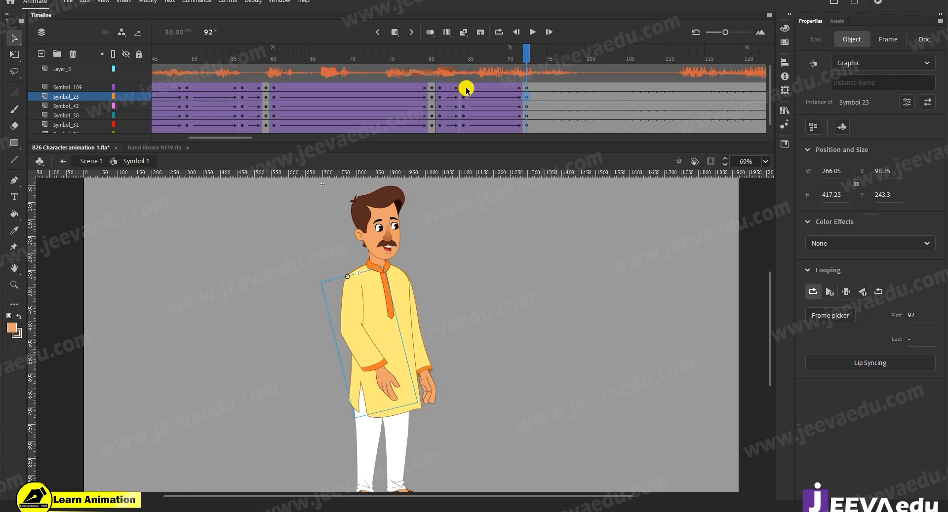
pyautogui.click(464, 89)
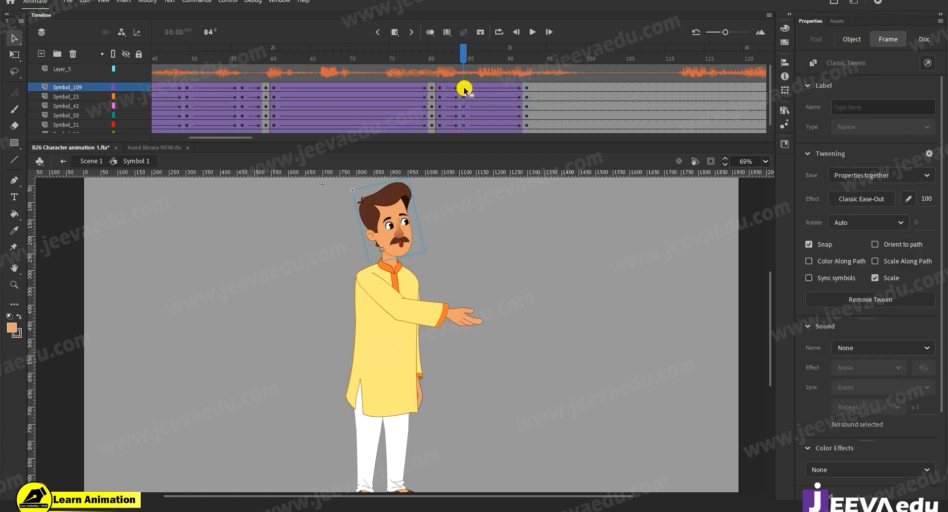
pyautogui.click(526, 88)
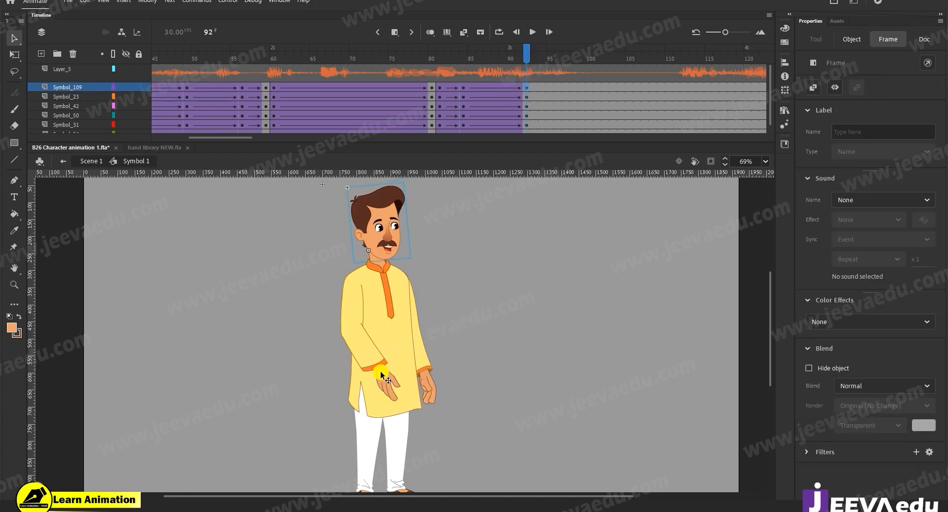
pyautogui.click(380, 371)
pyautogui.moveTo(493, 85); pyautogui.dragTo(463, 74)
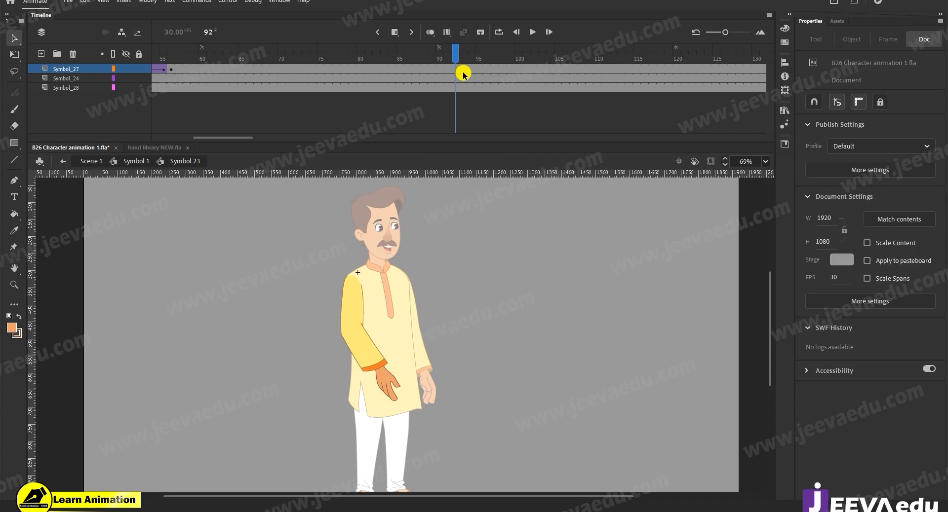
pyautogui.click(455, 70)
pyautogui.click(391, 69)
# - Create a classic tween between frames 84 and 92 on layer Symbol_27 and adjust its ease strength
pyautogui.rightClick(403, 71)
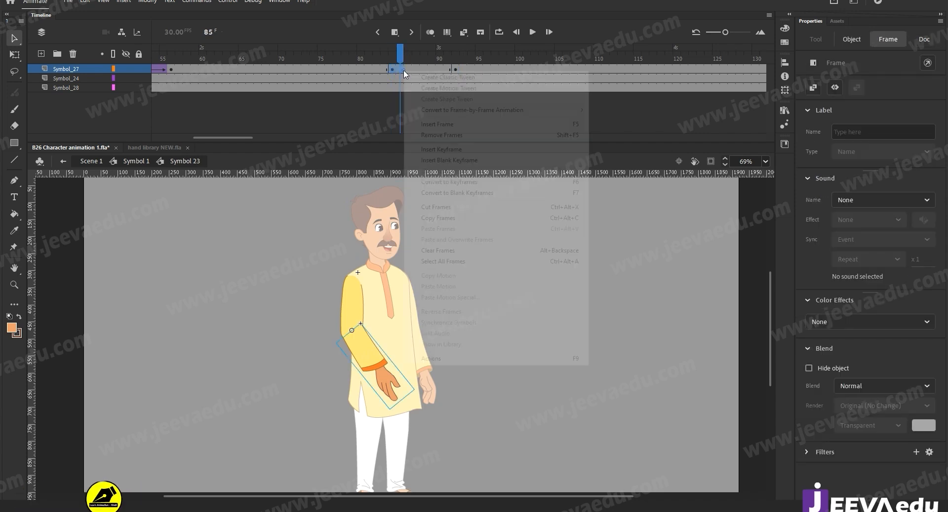
pyautogui.click(437, 77)
pyautogui.click(922, 204)
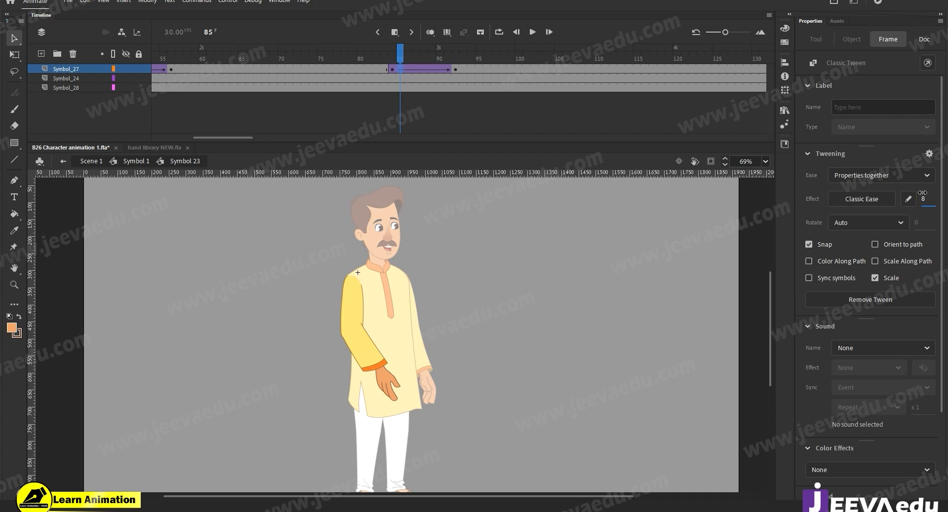
# - Rotate the near forearm at frame 92 downward so it hangs almost straight beside the torso
pyautogui.click(455, 70)
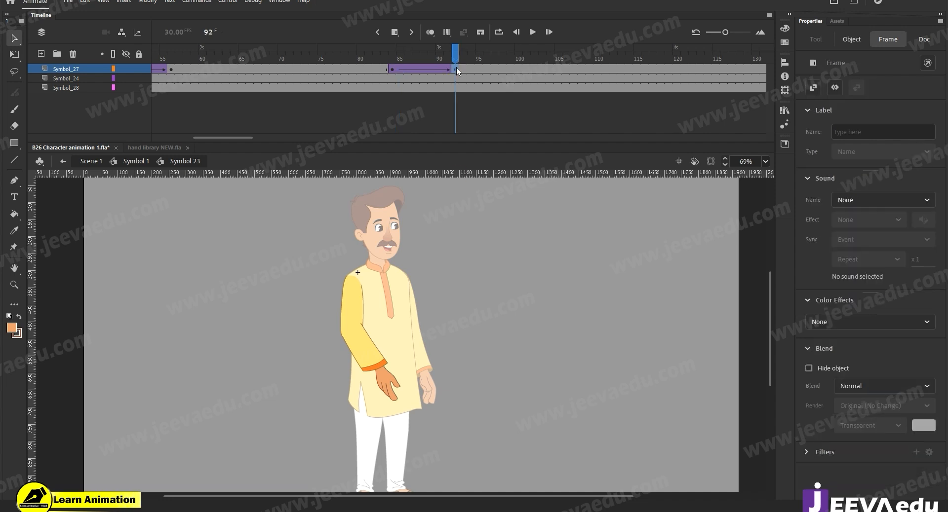
pyautogui.click(415, 378)
pyautogui.press('q')
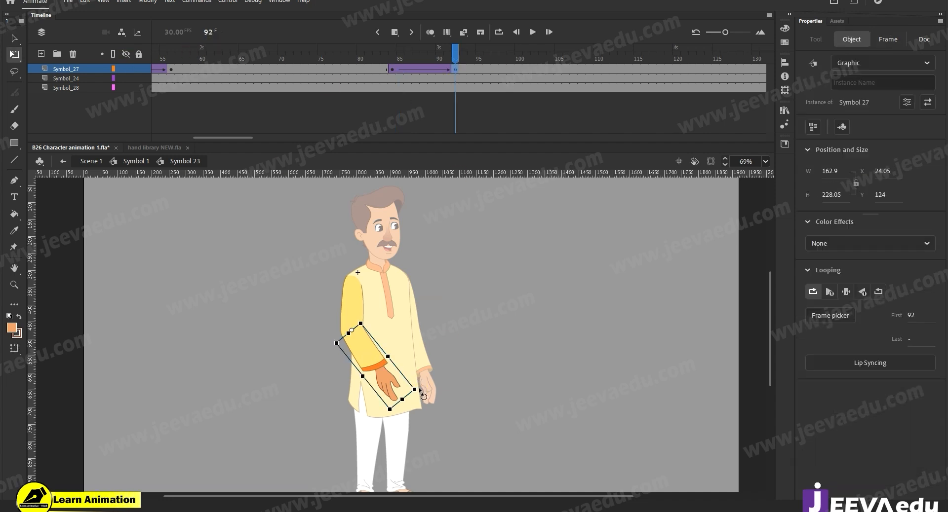
pyautogui.moveTo(419, 387); pyautogui.dragTo(395, 419)
# - Open the near forearm's Symbol 27, keyframe the hand at frames 84 and 92, and join them with a classic tween at ease 100
pyautogui.press('z')
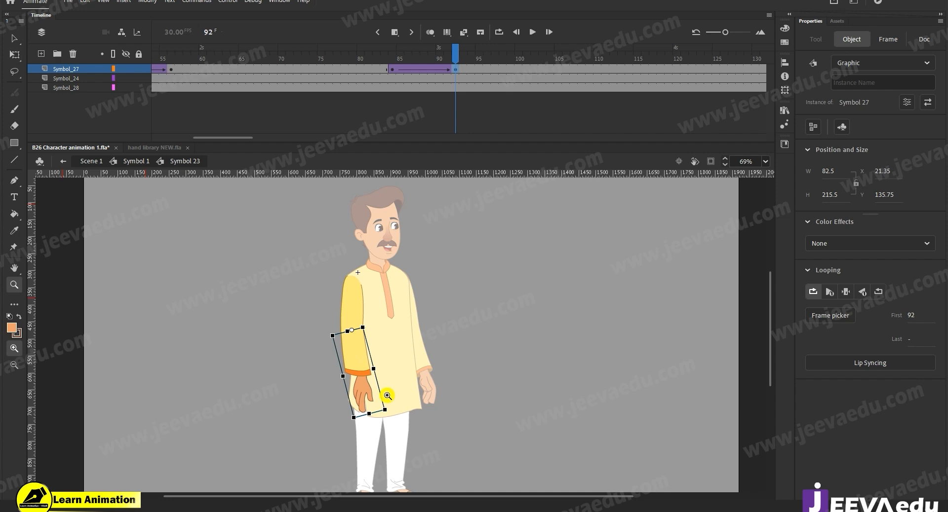
pyautogui.click(367, 400)
pyautogui.press('v')
pyautogui.doubleClick(370, 401)
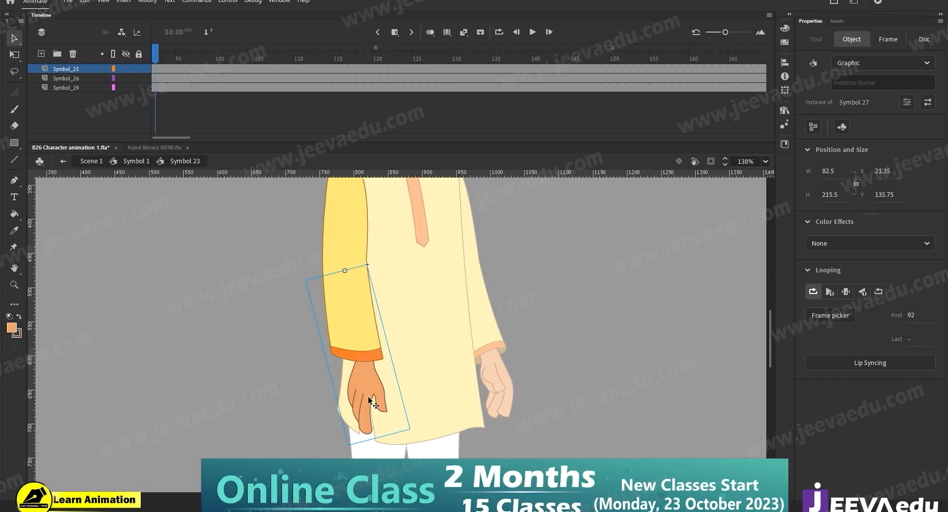
pyautogui.click(370, 401)
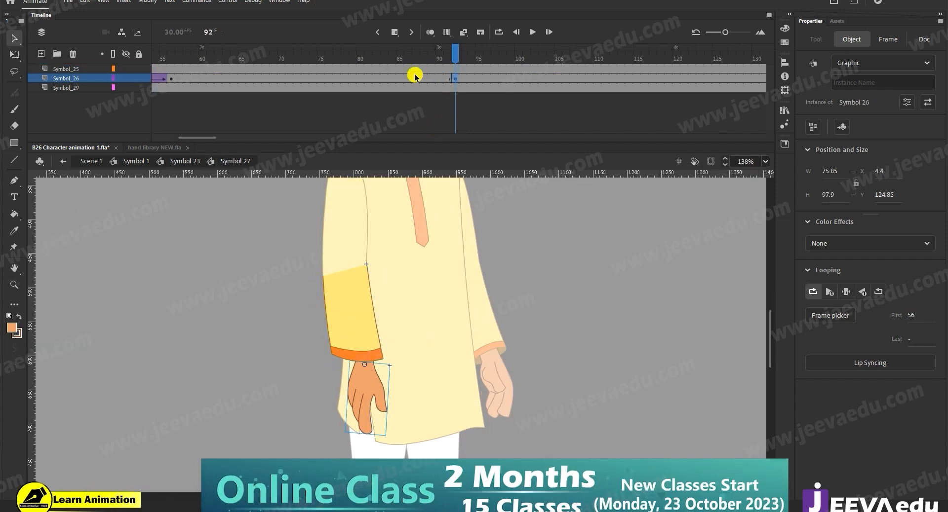
pyautogui.click(395, 78)
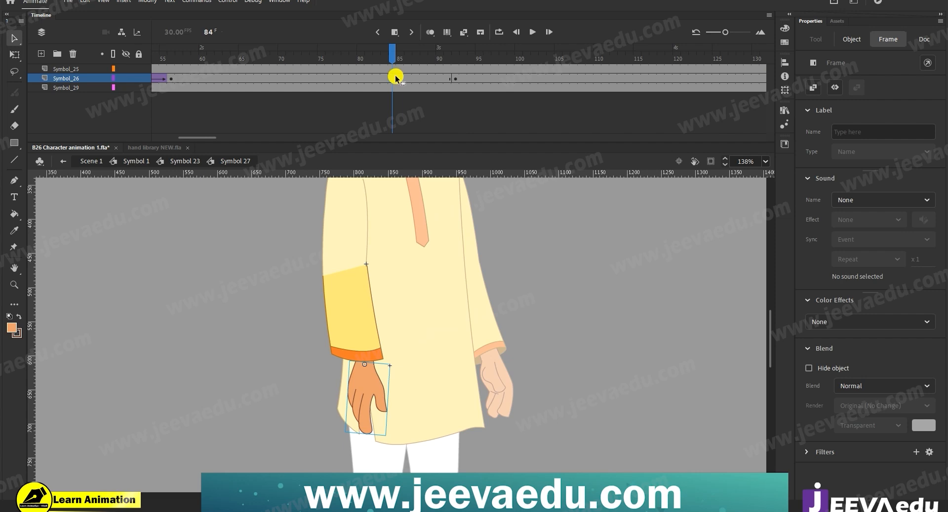
pyautogui.rightClick(410, 79)
pyautogui.click(435, 106)
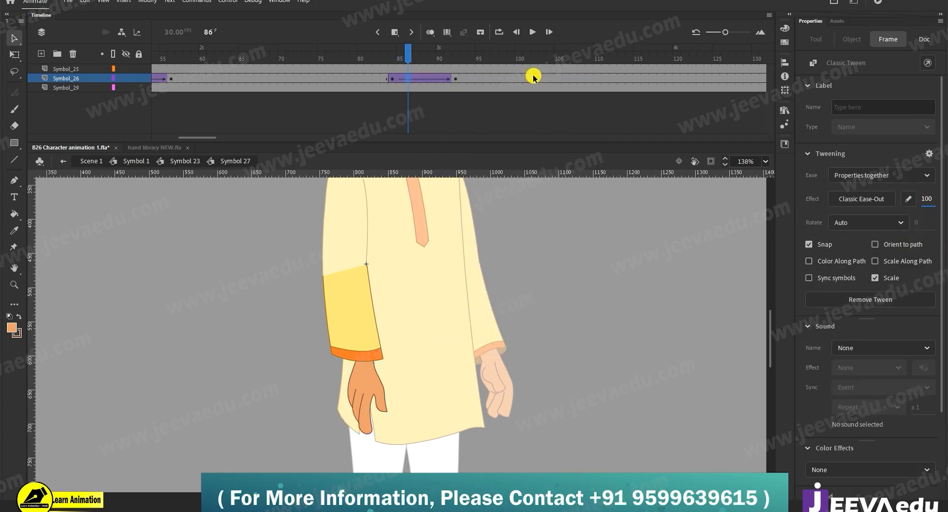
# - Rotate the near hand at frame 92 so its fingers swing slightly forward across the kurta
pyautogui.click(454, 79)
pyautogui.click(389, 410)
pyautogui.press('q')
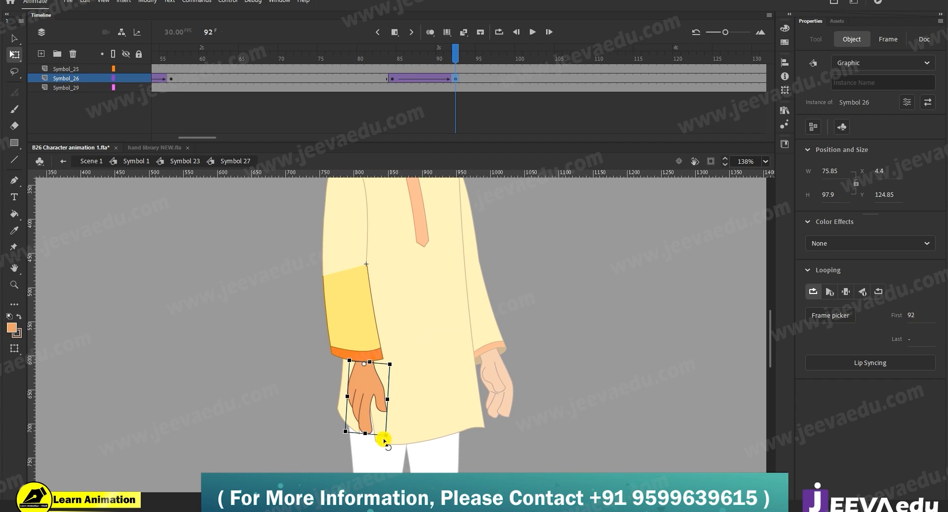
pyautogui.moveTo(387, 442); pyautogui.dragTo(401, 450)
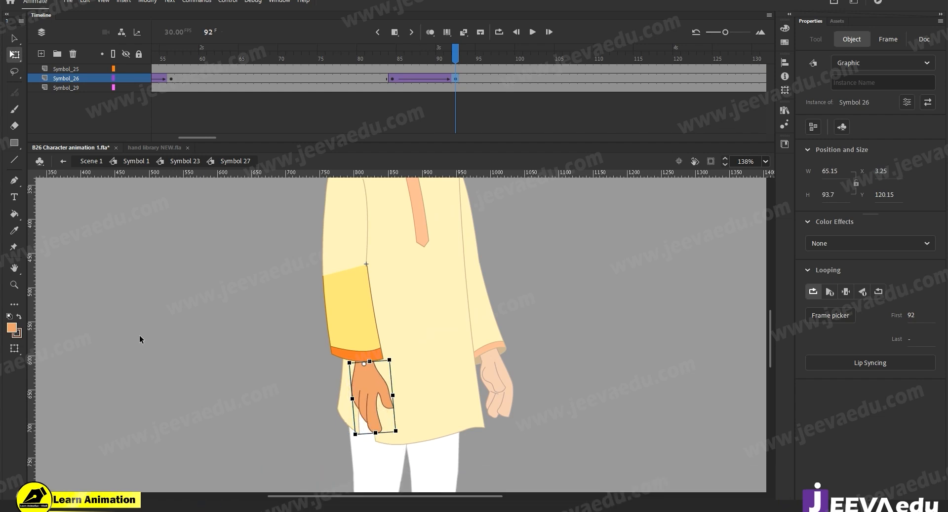
# - Leave the nested arm symbols, return to Symbol 1, and bring the playhead to frame 92
pyautogui.click(142, 111)
pyautogui.click(172, 161)
pyautogui.click(335, 356)
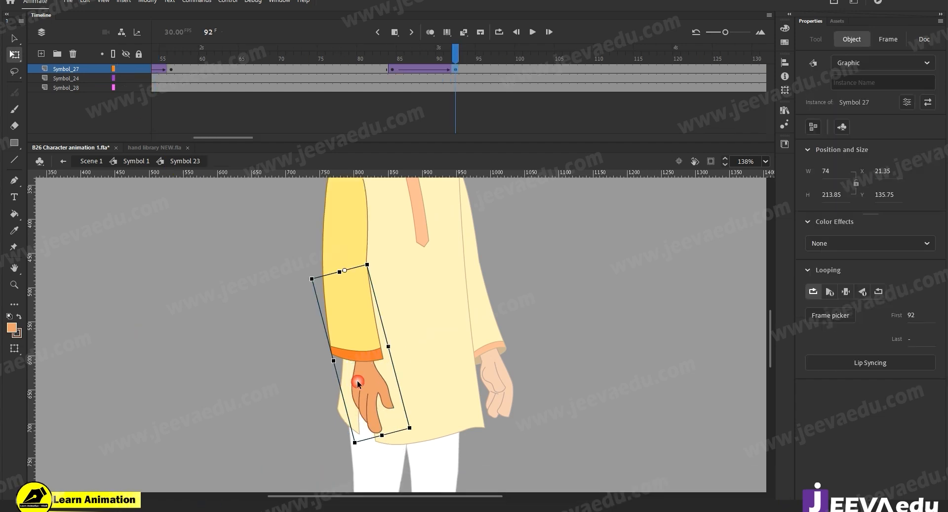
pyautogui.press('z')
pyautogui.keyDown('alt'); pyautogui.click(444, 354); pyautogui.keyUp('alt')
pyautogui.press('v')
pyautogui.doubleClick(489, 352)
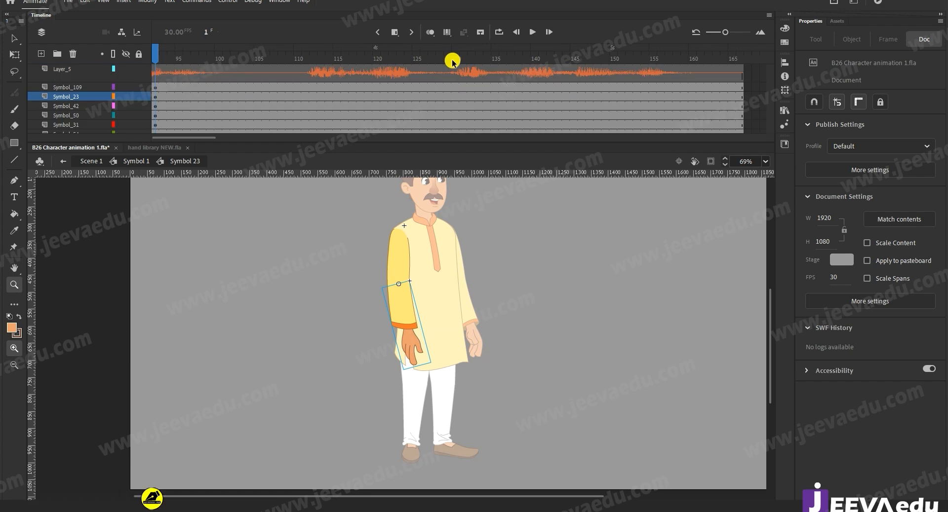
pyautogui.click(361, 96)
pyautogui.moveTo(361, 96); pyautogui.dragTo(459, 123)
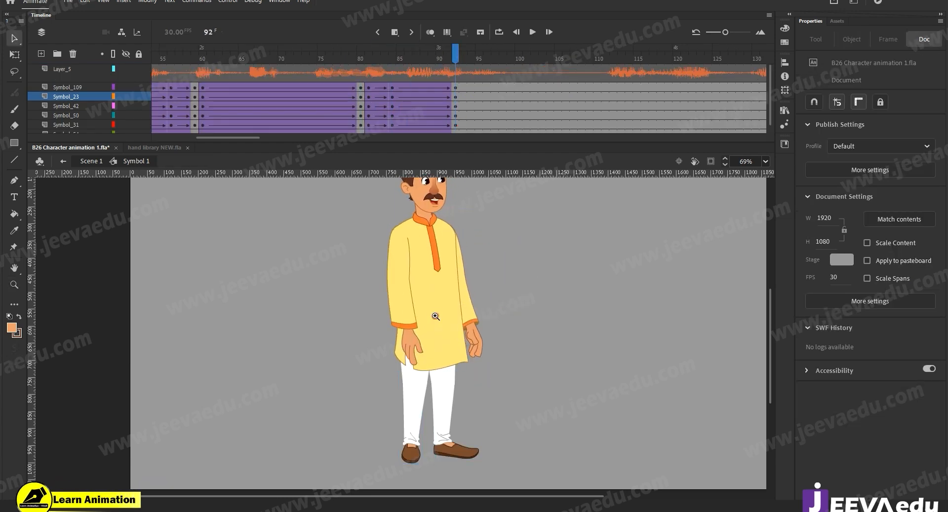
# - Rotate the whole near arm at frame 92 slightly backward, away from the torso, and check its shoulder joint up close
pyautogui.keyDown('alt'); pyautogui.click(435, 316); pyautogui.keyUp('alt')
pyautogui.click(398, 315)
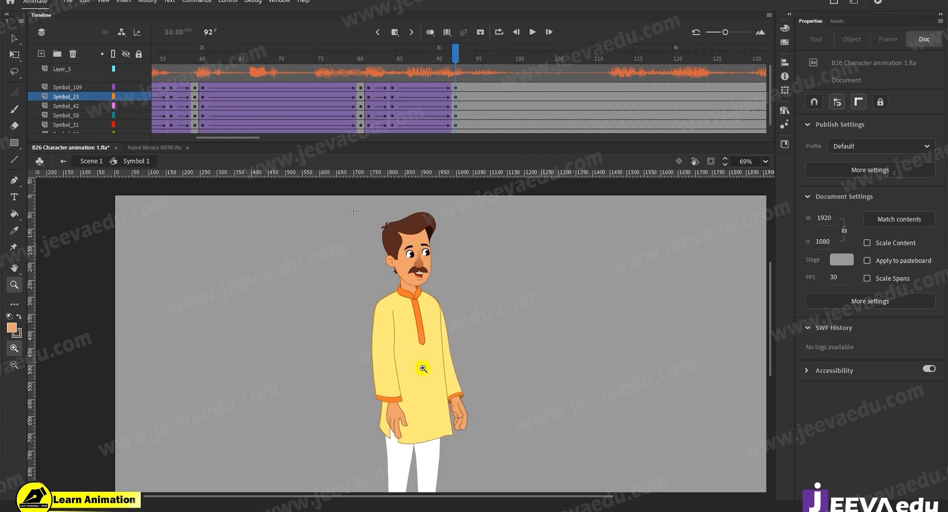
pyautogui.press('v')
pyautogui.click(396, 395)
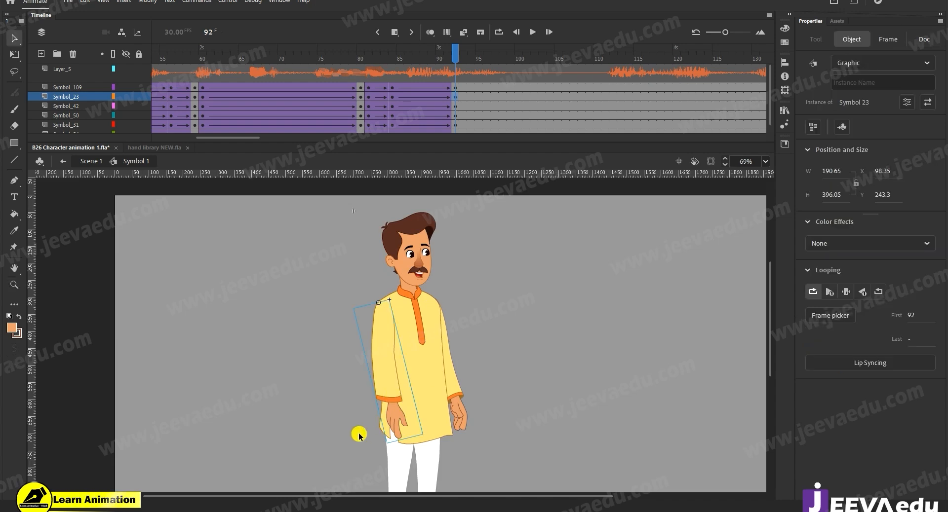
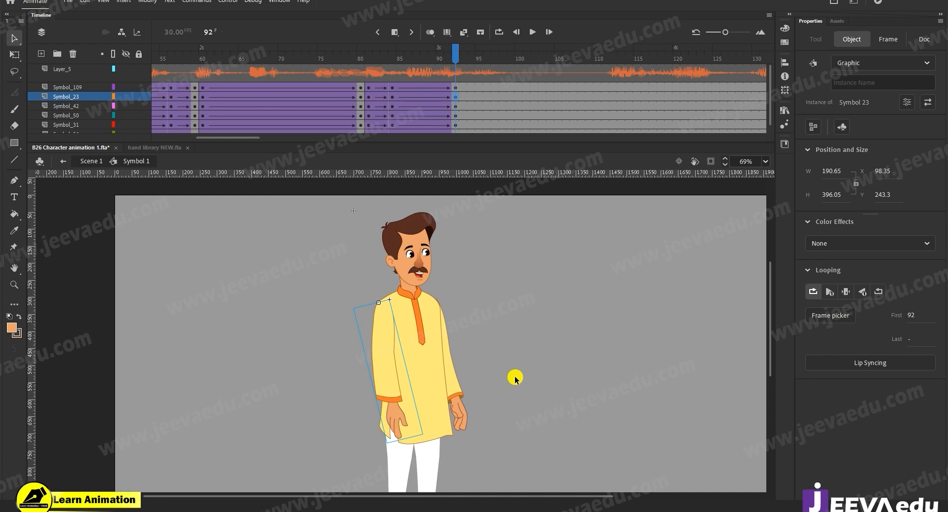
pyautogui.press('q')
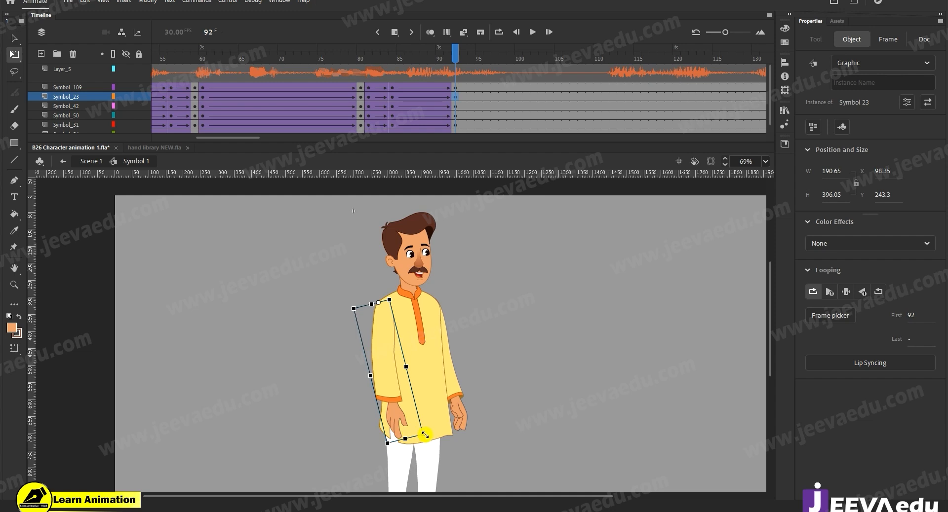
pyautogui.moveTo(424, 436); pyautogui.dragTo(423, 440)
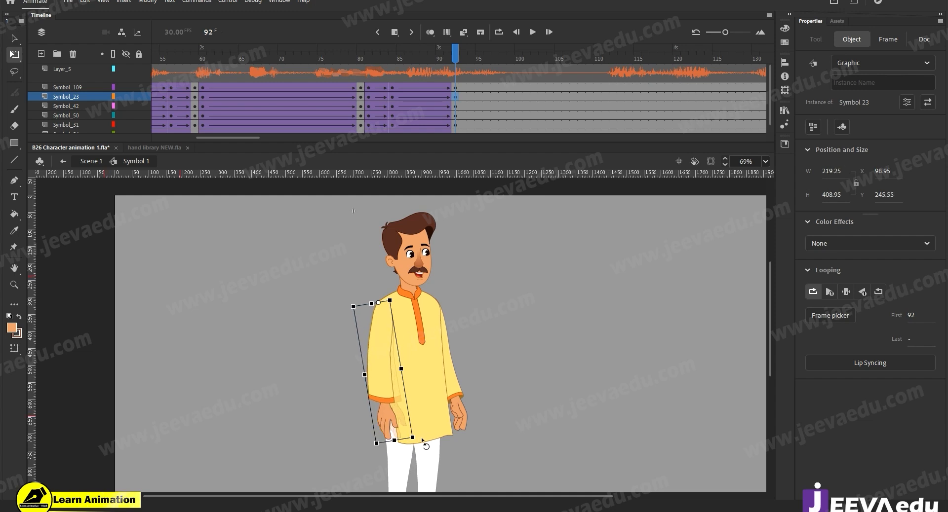
pyautogui.press('z')
pyautogui.click(402, 345)
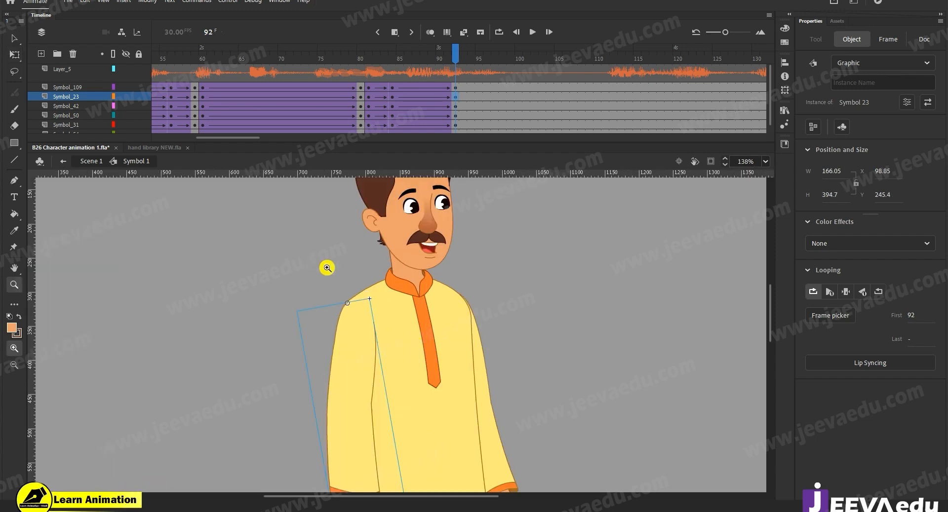
pyautogui.hotkey('ctrl', 'shift', 'a')
pyautogui.press('v')
pyautogui.press('z')
pyautogui.keyDown('alt'); pyautogui.click(445, 369); pyautogui.keyUp('alt')
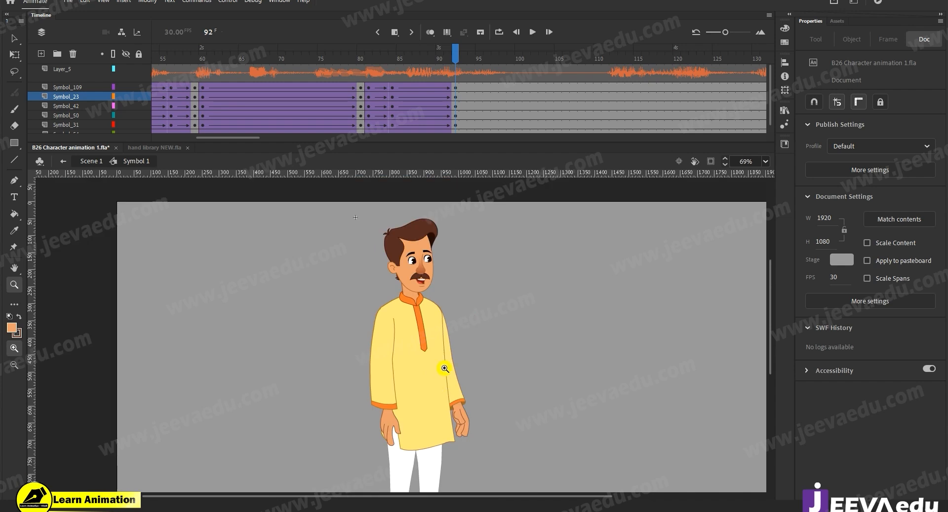
# - Play back the animation with the audio to check the arm-lowering movement and its timing
pyautogui.moveTo(447, 62)
pyautogui.mouseDown()
pyautogui.moveTo(387, 61)
pyautogui.moveTo(447, 62)
pyautogui.mouseUp()
pyautogui.press('Return')
pyautogui.press('Return')
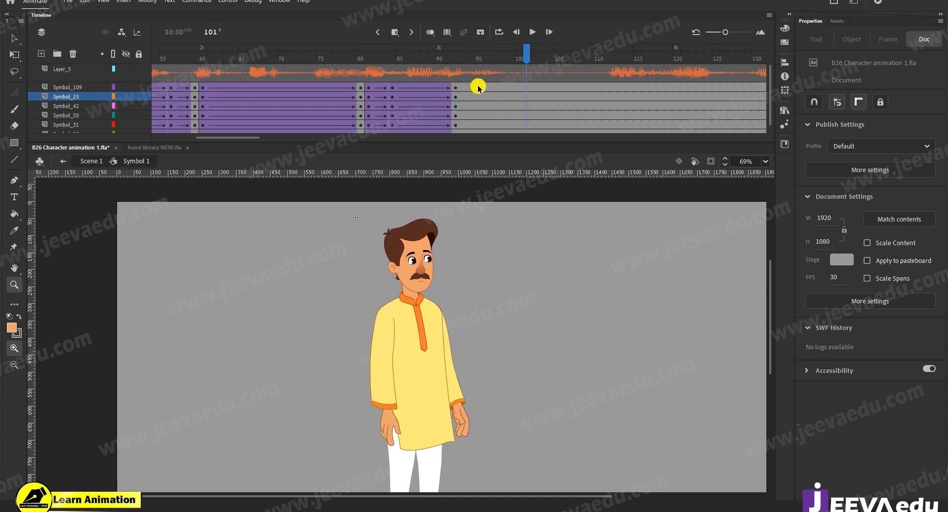
# - Insert keyframes at frame 96 on the character's body layers and create classic tweens from frame 92
pyautogui.click(485, 131)
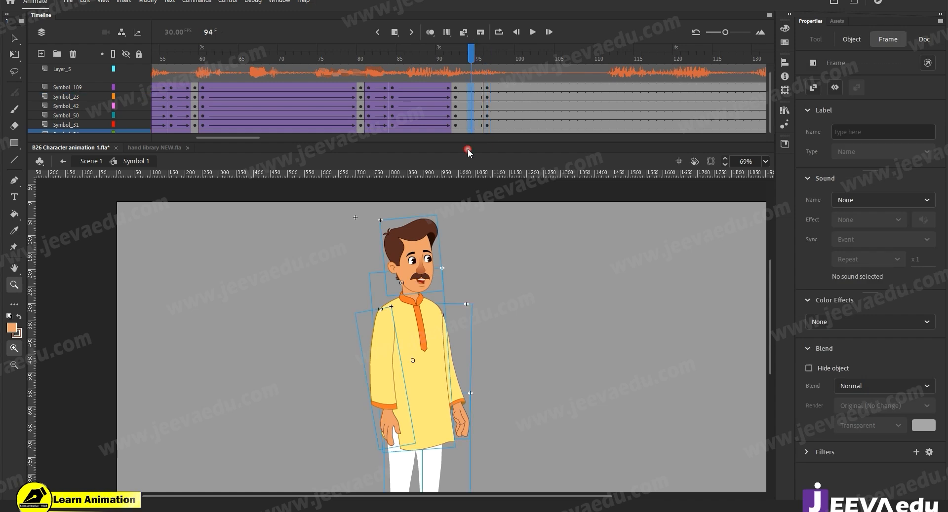
pyautogui.rightClick(469, 111)
pyautogui.click(493, 114)
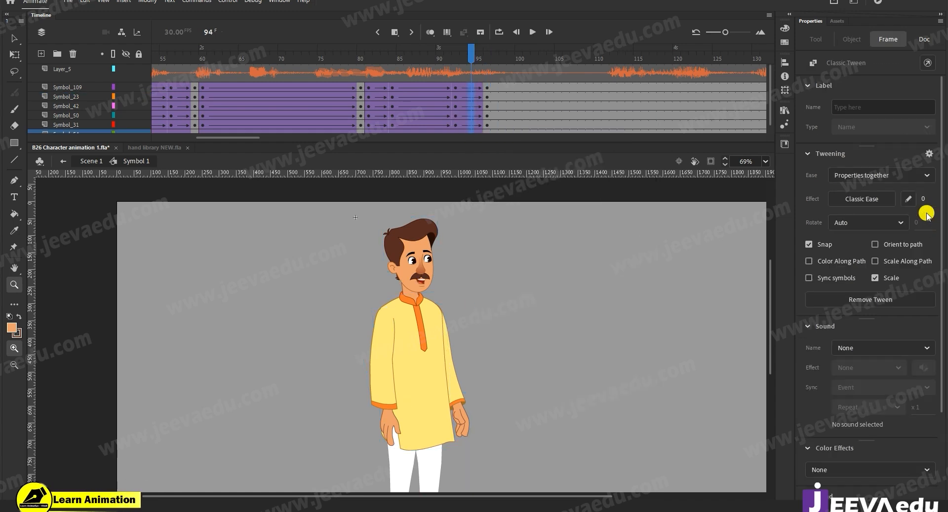
# - Select the head, torso and arms at frame 96, move their pivot down to the lower torso, and rotate them slightly forward
pyautogui.click(479, 55)
pyautogui.press('v')
pyautogui.moveTo(334, 212); pyautogui.dragTo(449, 338)
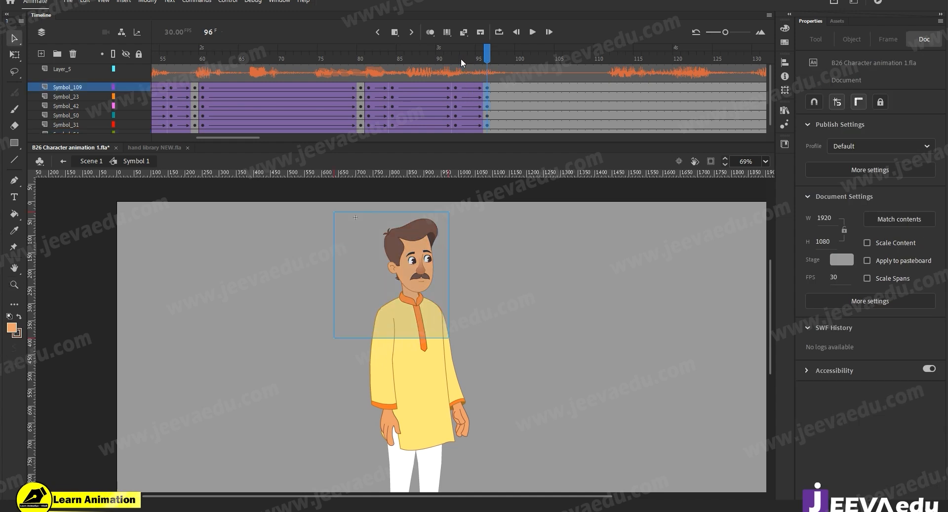
pyautogui.moveTo(405, 68); pyautogui.dragTo(486, 117)
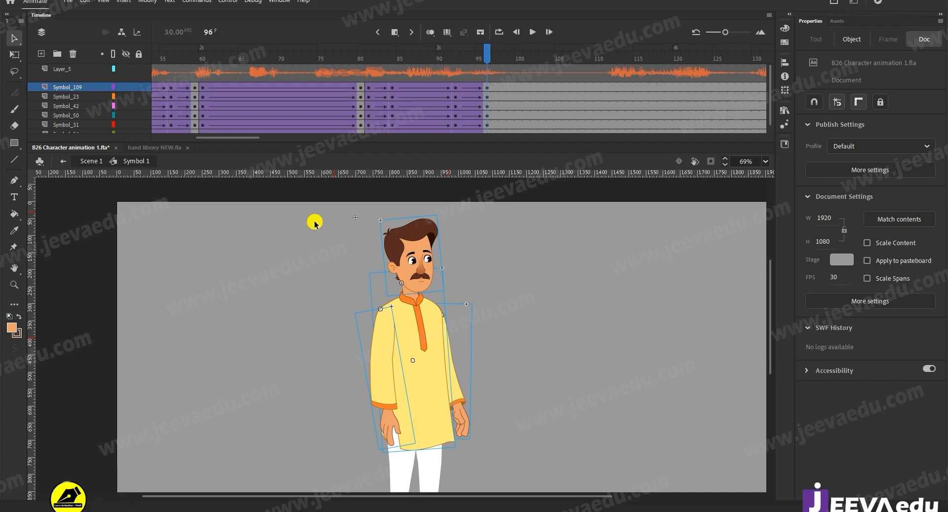
pyautogui.click(434, 364)
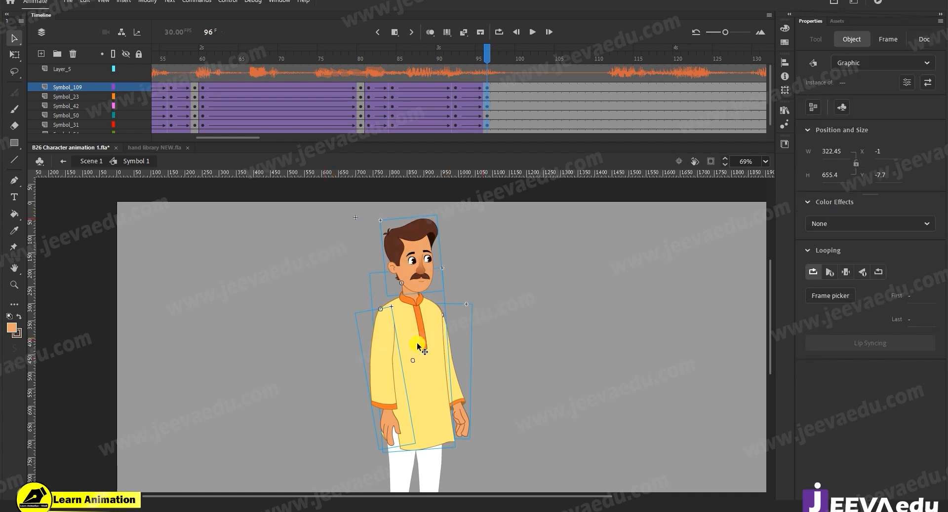
pyautogui.press('q')
pyautogui.moveTo(414, 374); pyautogui.dragTo(418, 404)
pyautogui.moveTo(475, 213); pyautogui.dragTo(475, 216)
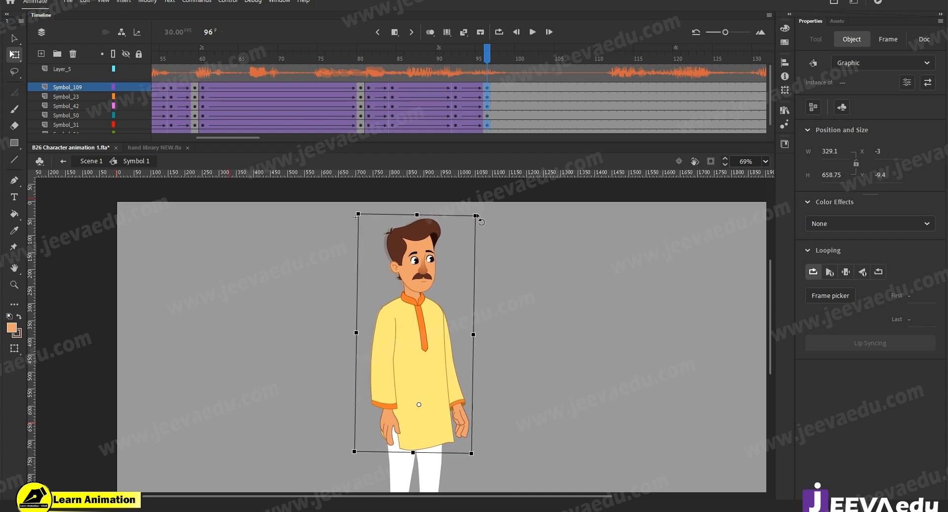
# - Rotate the head at frame 96 slightly backward around its neck pivot
pyautogui.click(517, 267)
pyautogui.click(430, 237)
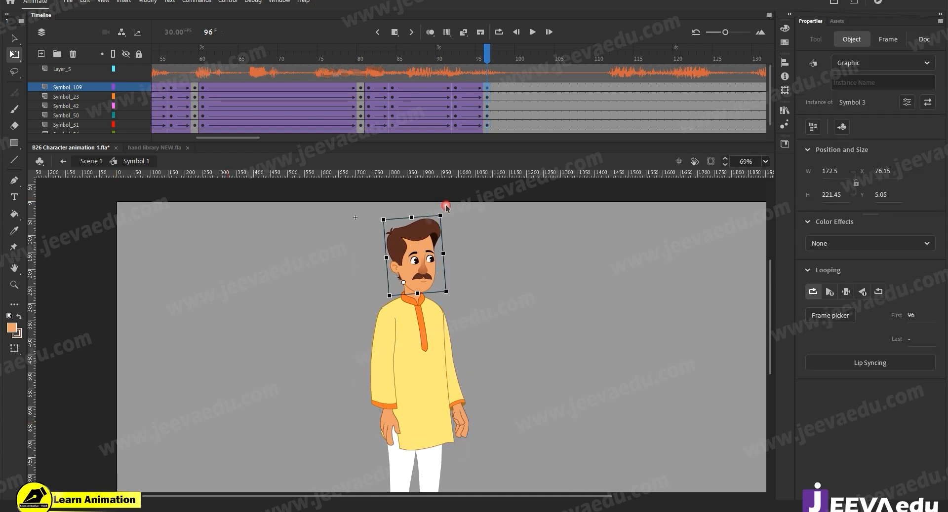
pyautogui.click(445, 206)
pyautogui.moveTo(479, 48); pyautogui.dragTo(488, 113)
pyautogui.hotkey('ctrl', 'a')
pyautogui.click(429, 245)
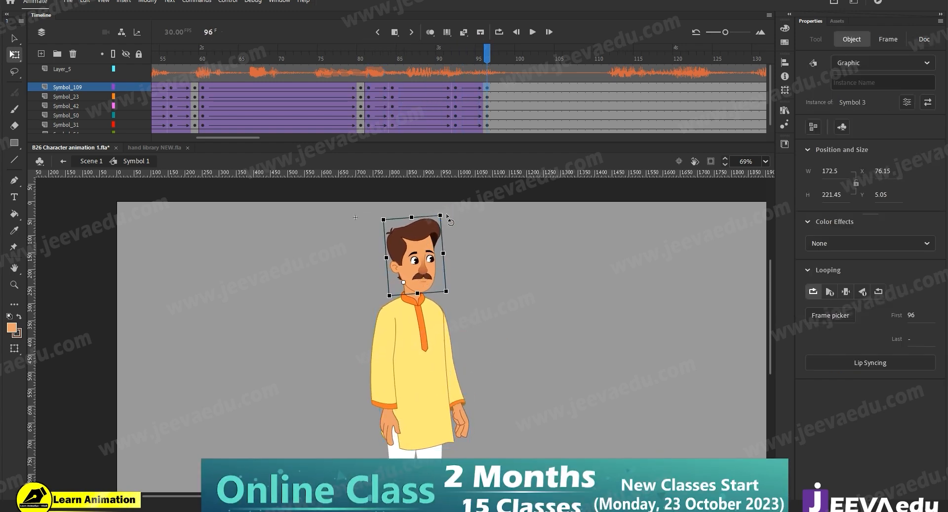
# - Rotate both arms at frame 96 slightly inward toward the torso and scrub through the settling motion
pyautogui.click(393, 432)
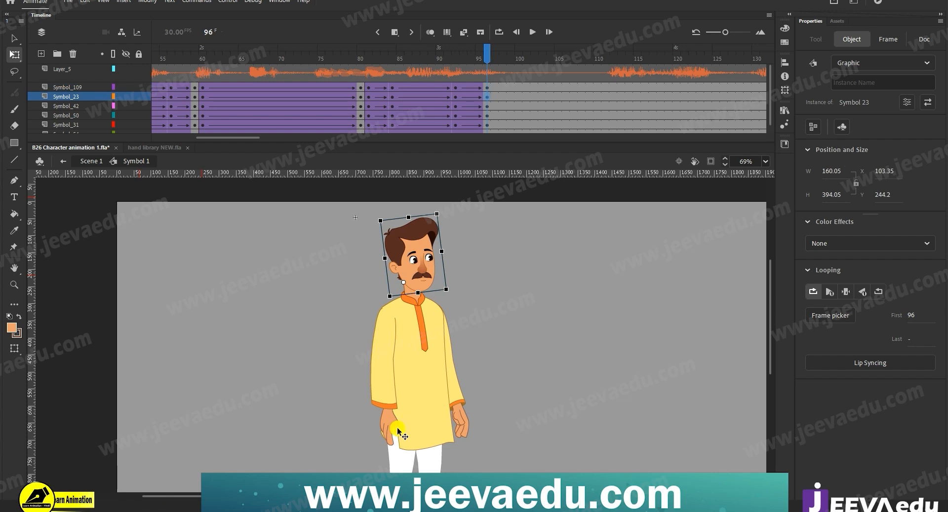
pyautogui.click(463, 410)
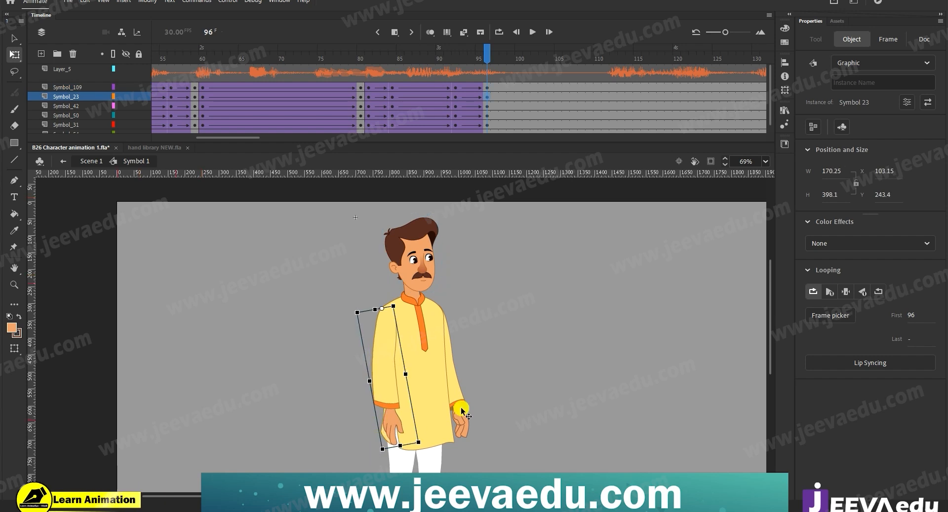
pyautogui.moveTo(476, 449); pyautogui.dragTo(472, 447)
pyautogui.moveTo(448, 59); pyautogui.dragTo(518, 71)
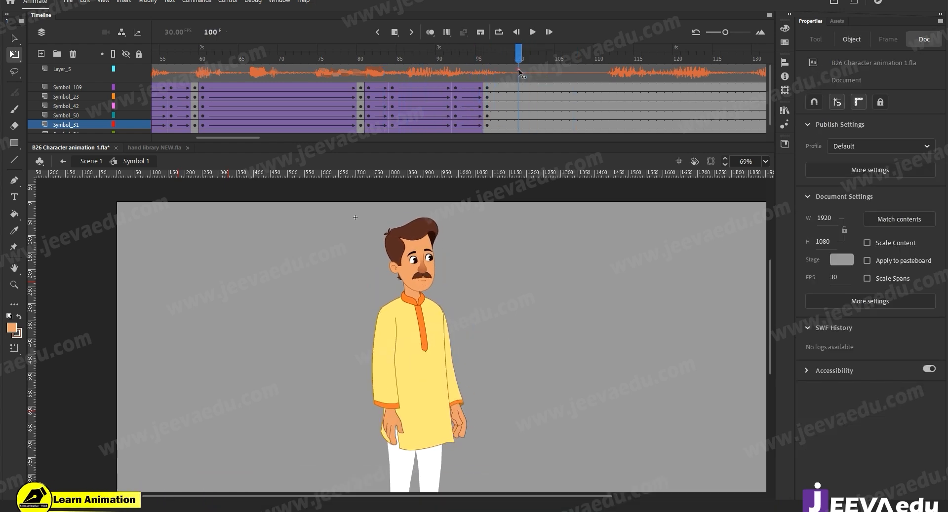
# - Save the document and return the playhead to frame 1
pyautogui.keyDown('alt'); pyautogui.click(417, 367); pyautogui.keyUp('alt')
pyautogui.hotkey('ctrl', 's')
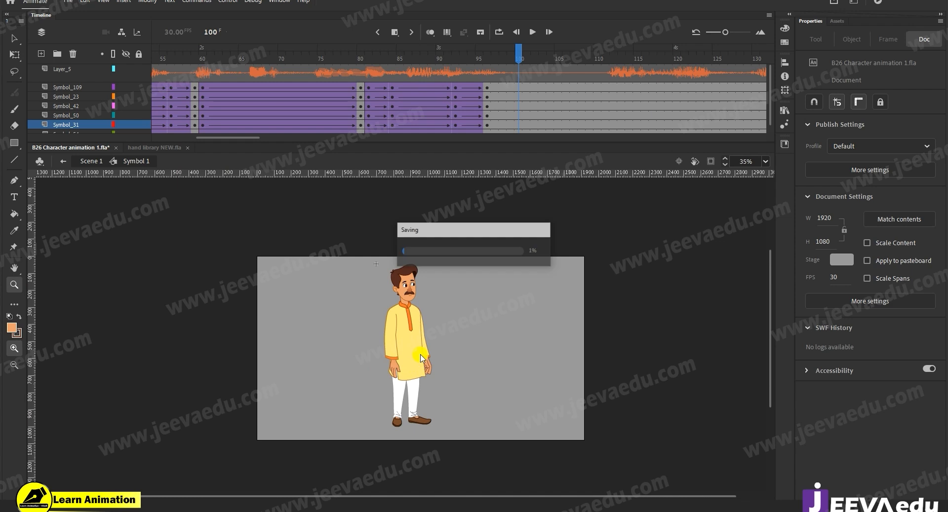
pyautogui.moveTo(239, 139); pyautogui.dragTo(195, 139)
pyautogui.click(152, 72)
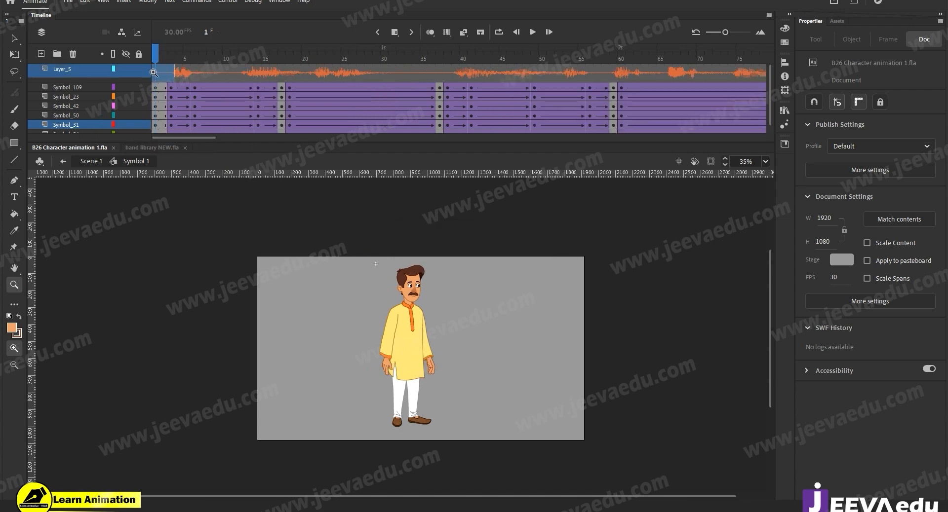
# - Play the animation from frame 1, and replay the dialogue after frame 96 to locate where the next phrase starts
pyautogui.click(424, 335)
pyautogui.moveTo(409, 320); pyautogui.dragTo(424, 332)
pyautogui.moveTo(275, 188); pyautogui.dragTo(490, 415)
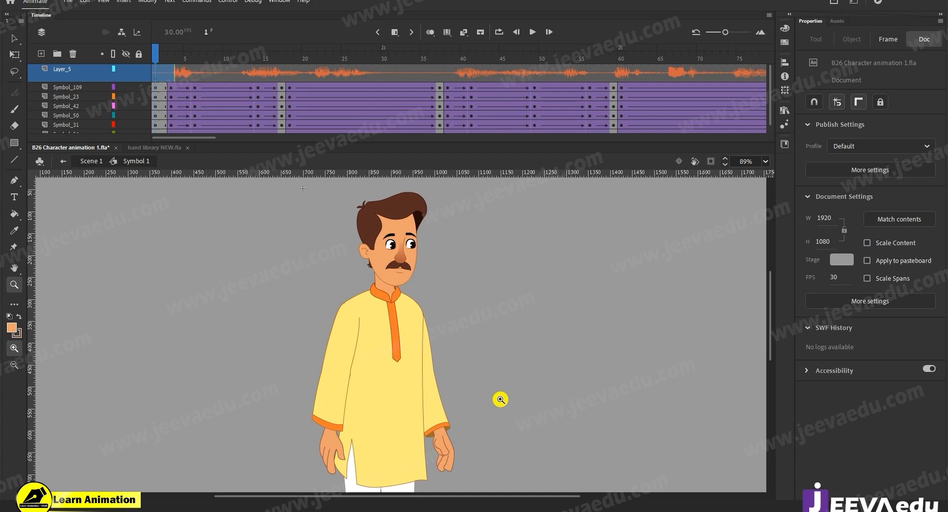
pyautogui.press('Return')
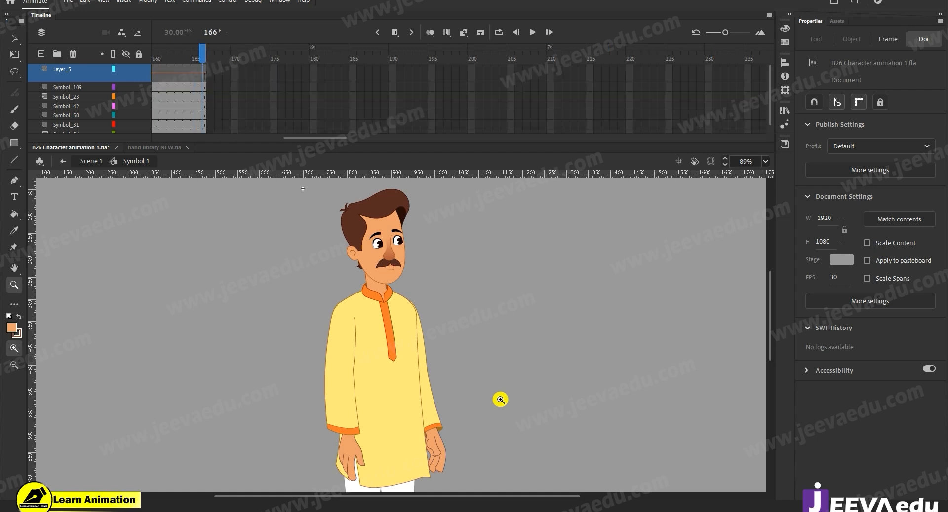
pyautogui.moveTo(323, 135); pyautogui.dragTo(264, 141)
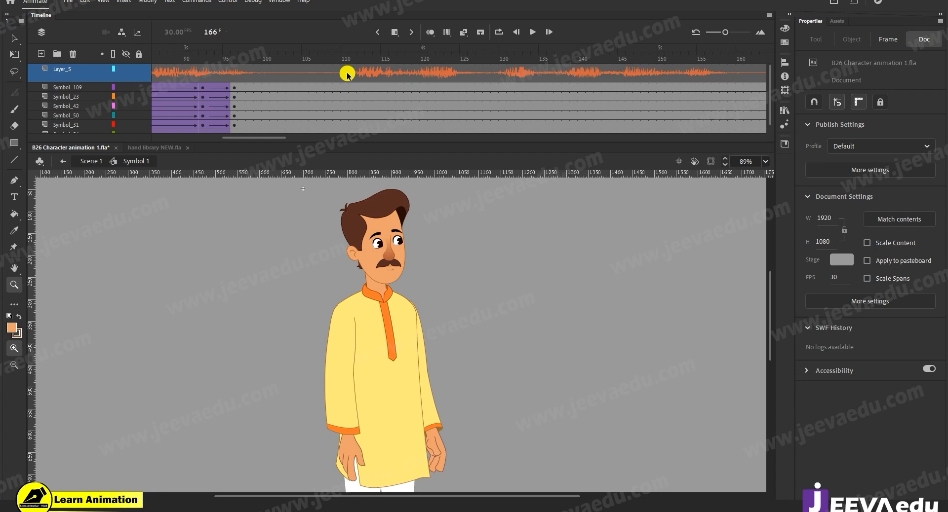
pyautogui.click(232, 72)
pyautogui.press('Return')
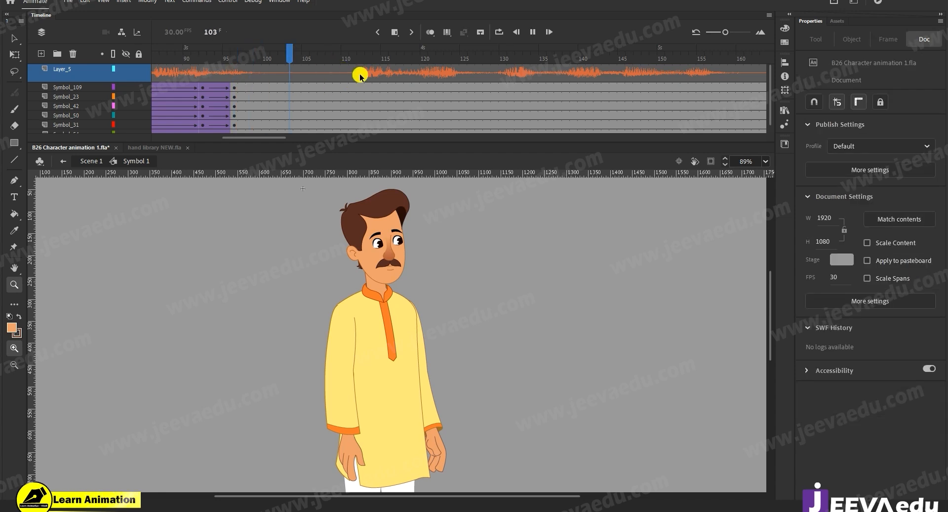
pyautogui.moveTo(250, 137); pyautogui.dragTo(246, 136)
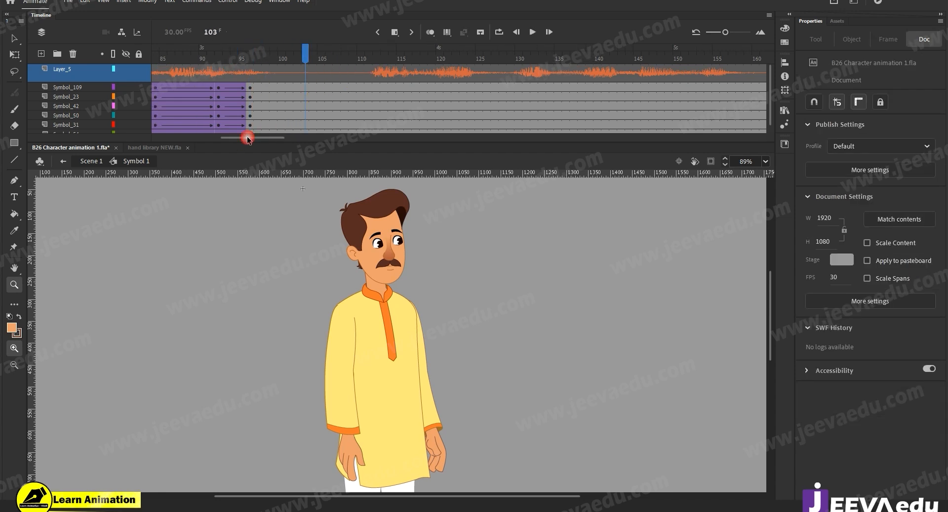
# - Insert keyframes at frame 110 on all body layers and create classic tweens from frame 97 to frame 110
pyautogui.moveTo(366, 88); pyautogui.dragTo(366, 126)
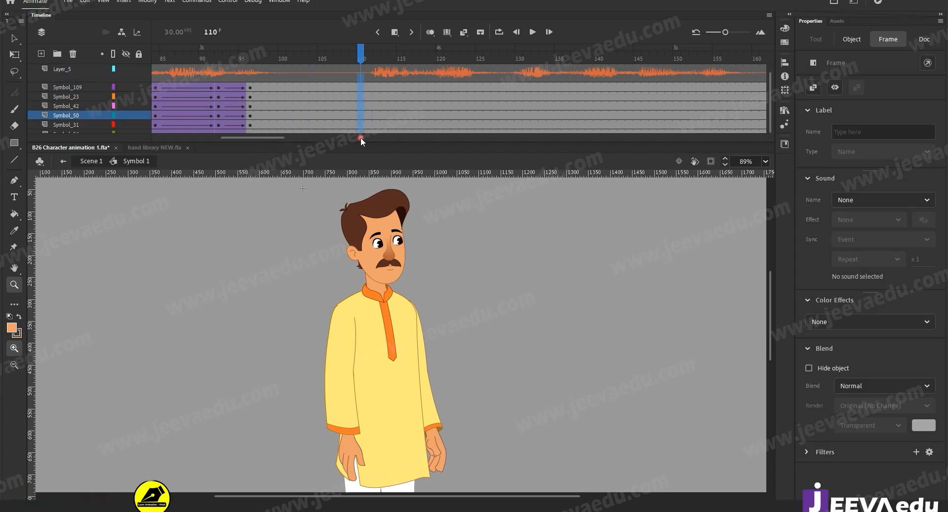
pyautogui.click(360, 131)
pyautogui.press('F6')
pyautogui.click(258, 89)
pyautogui.rightClick(258, 93)
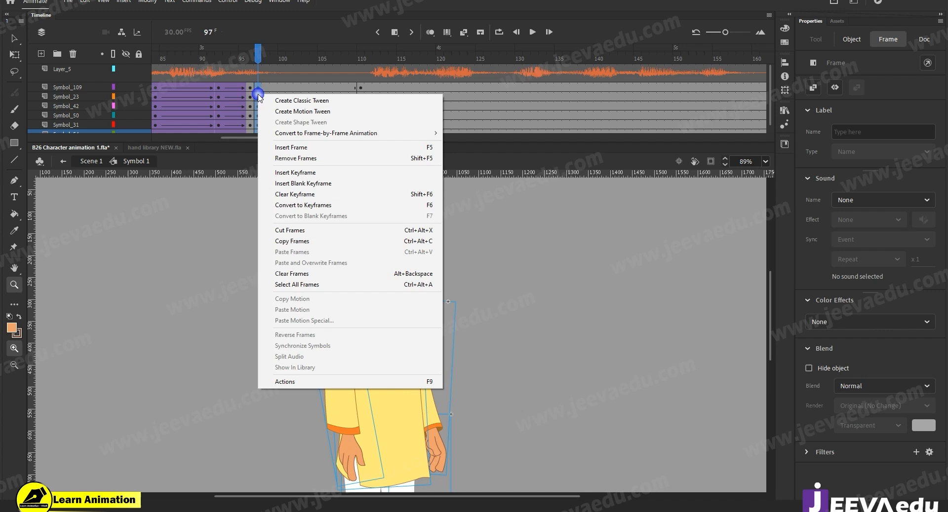
pyautogui.click(288, 101)
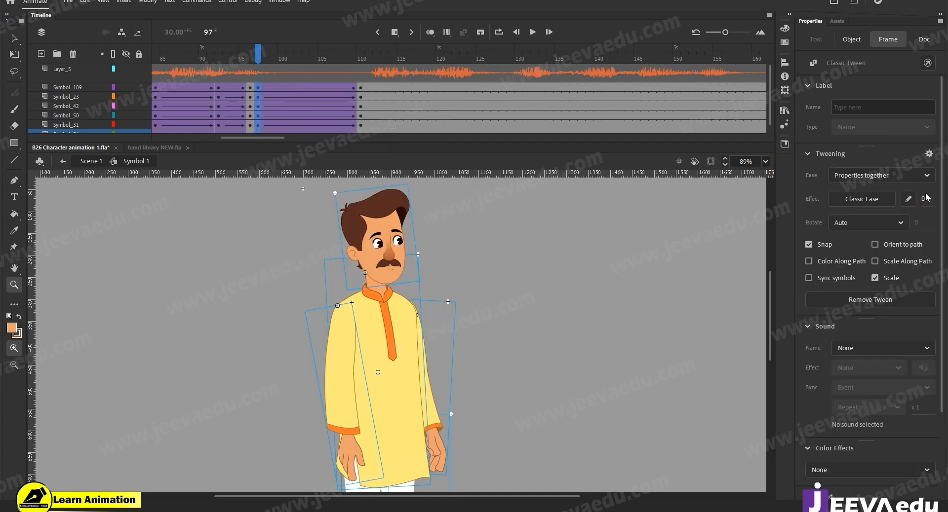
# - Select the head, torso and arms at frame 110, move their pivot down to the lower torso, and rotate them slightly forward
pyautogui.click(360, 86)
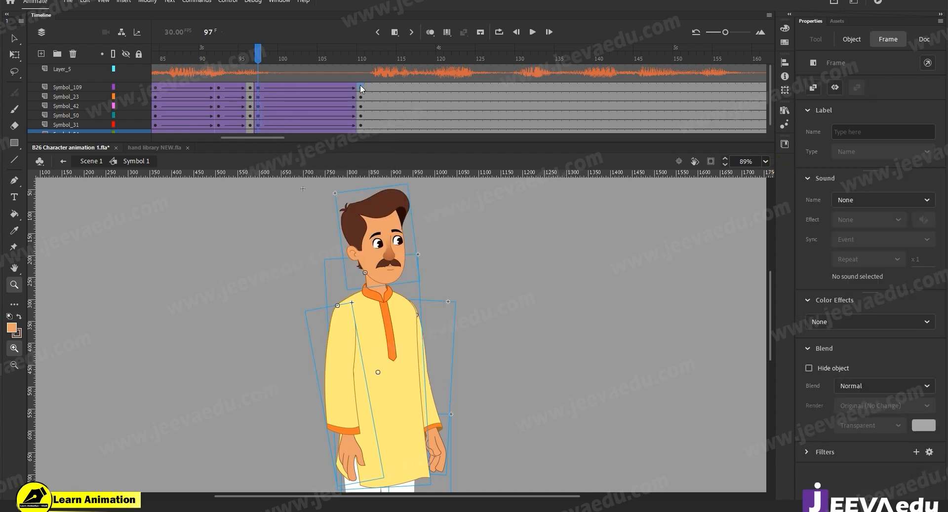
pyautogui.click(273, 262)
pyautogui.moveTo(284, 199); pyautogui.dragTo(491, 368)
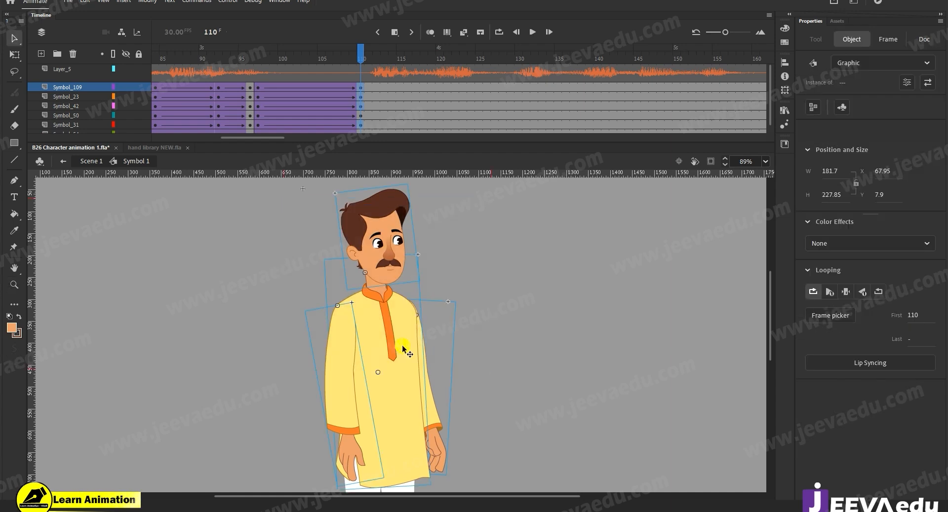
pyautogui.press('q')
pyautogui.moveTo(380, 340); pyautogui.dragTo(388, 438)
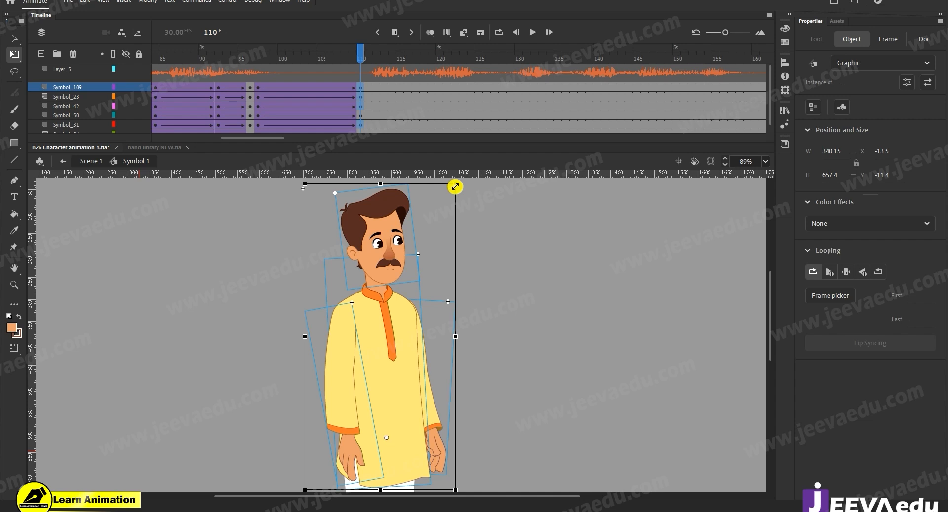
pyautogui.moveTo(463, 188); pyautogui.dragTo(465, 187)
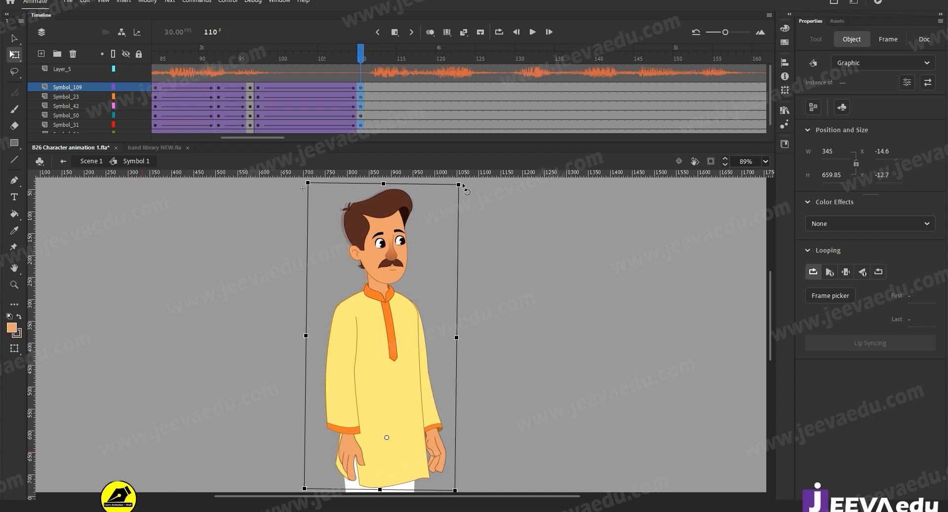
# - Rotate the head slightly forward at frame 110, rotate both arms slightly around their shoulders, and scrub through the movement
pyautogui.click(486, 242)
pyautogui.click(417, 192)
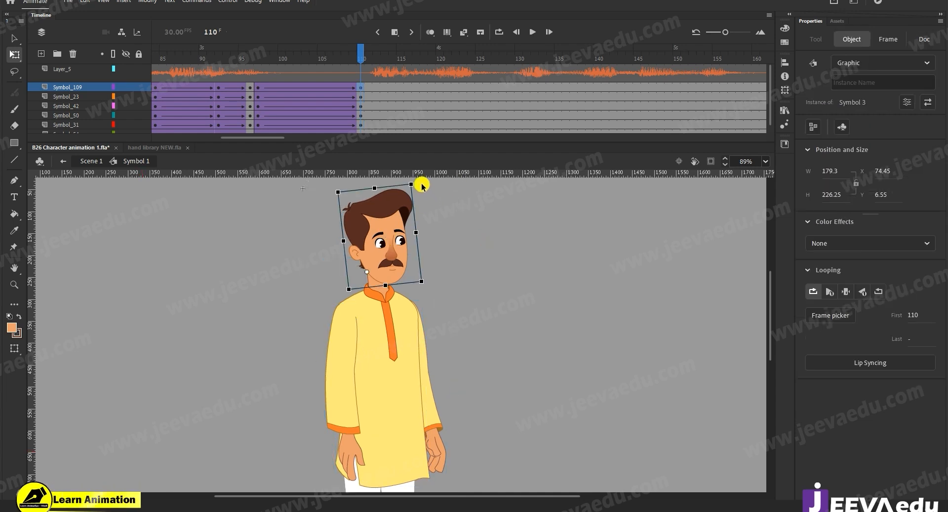
pyautogui.click(334, 476)
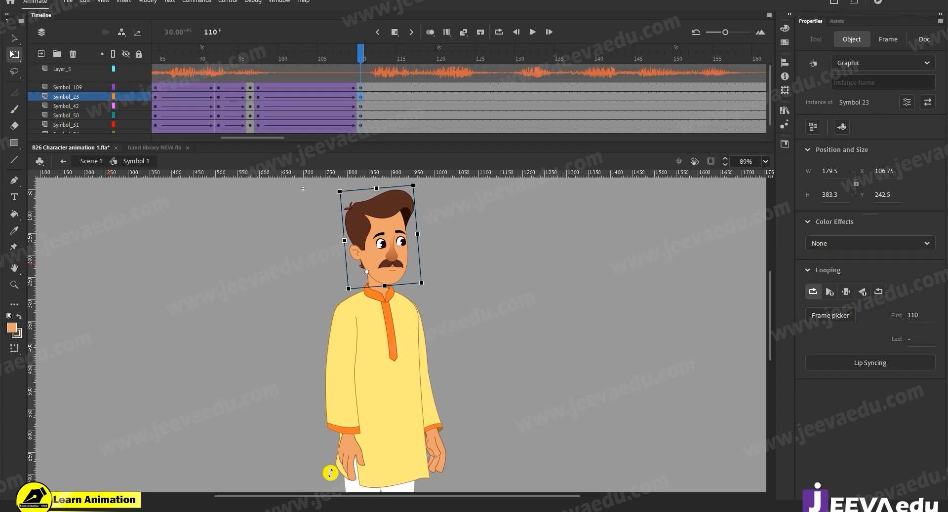
pyautogui.click(447, 457)
pyautogui.click(455, 474)
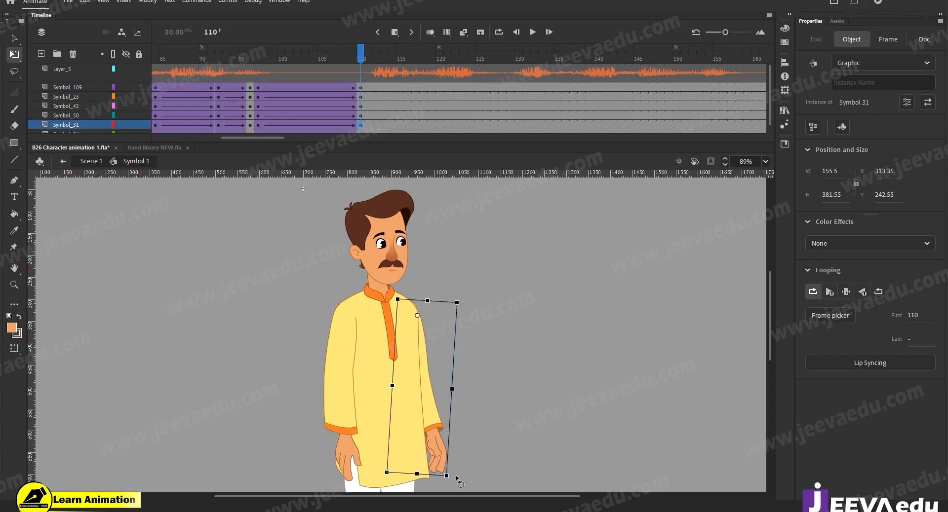
pyautogui.click(352, 78)
pyautogui.moveTo(285, 65); pyautogui.dragTo(346, 105)
# - Play the dialogue from frame 111 and insert keyframes at frames 111, 114 and 121 on all body layers
pyautogui.click(371, 96)
pyautogui.press('Return')
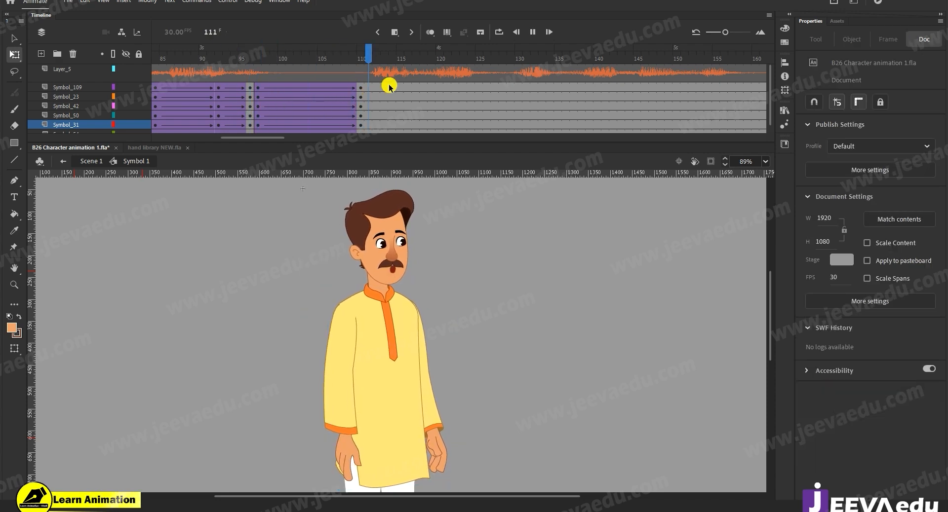
pyautogui.press('Return')
pyautogui.moveTo(245, 136)
pyautogui.mouseDown()
pyautogui.moveTo(222, 138)
pyautogui.moveTo(259, 135)
pyautogui.mouseUp()
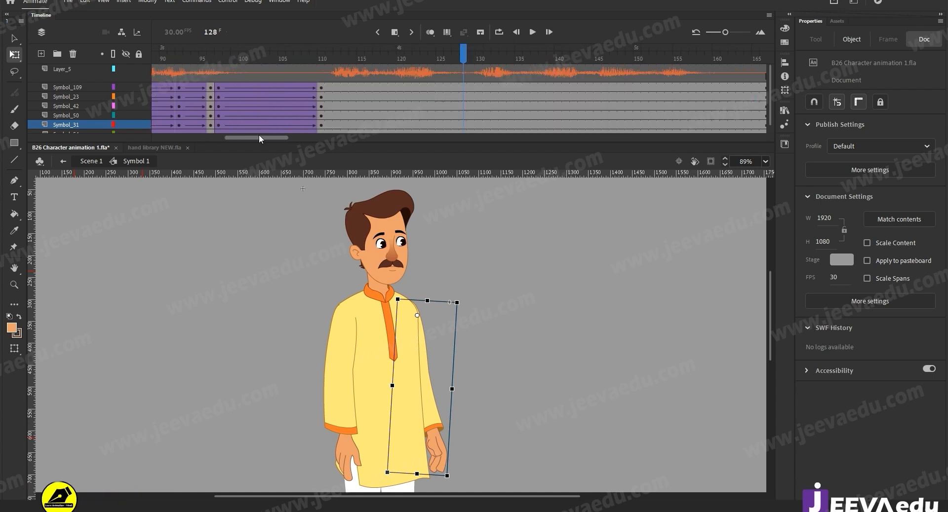
pyautogui.click(314, 84)
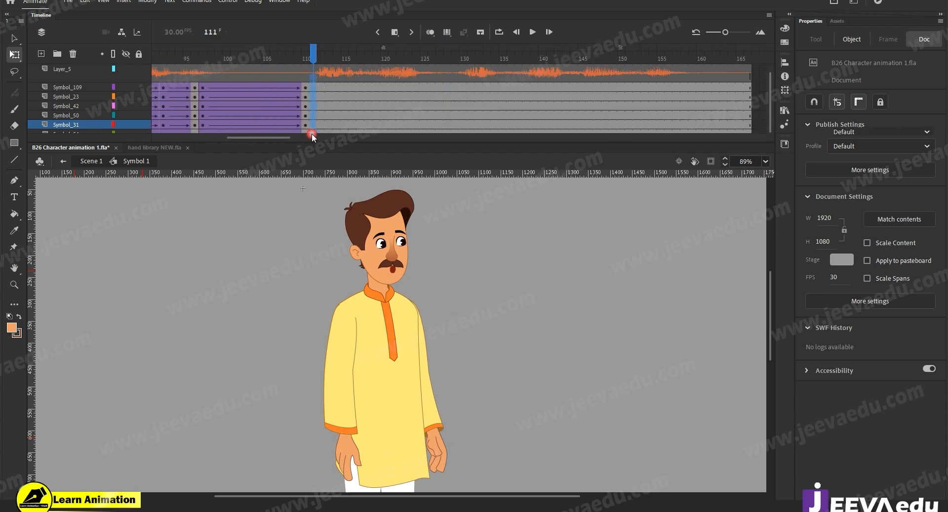
pyautogui.press('F6')
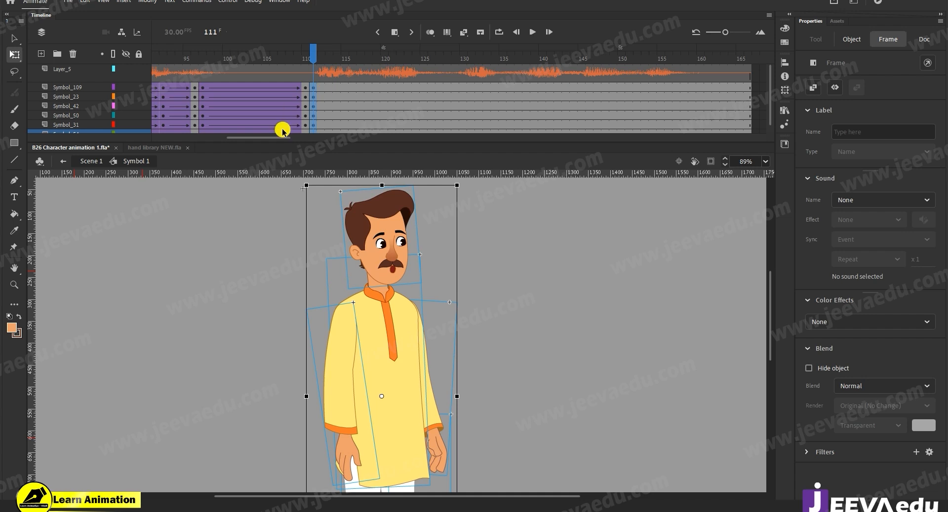
pyautogui.click(337, 92)
pyautogui.press('F6')
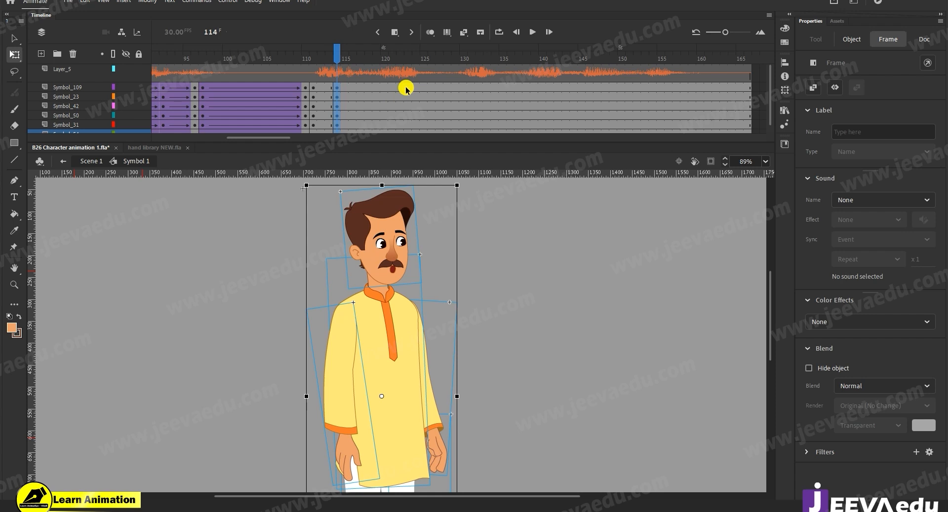
pyautogui.moveTo(392, 95); pyautogui.dragTo(392, 141)
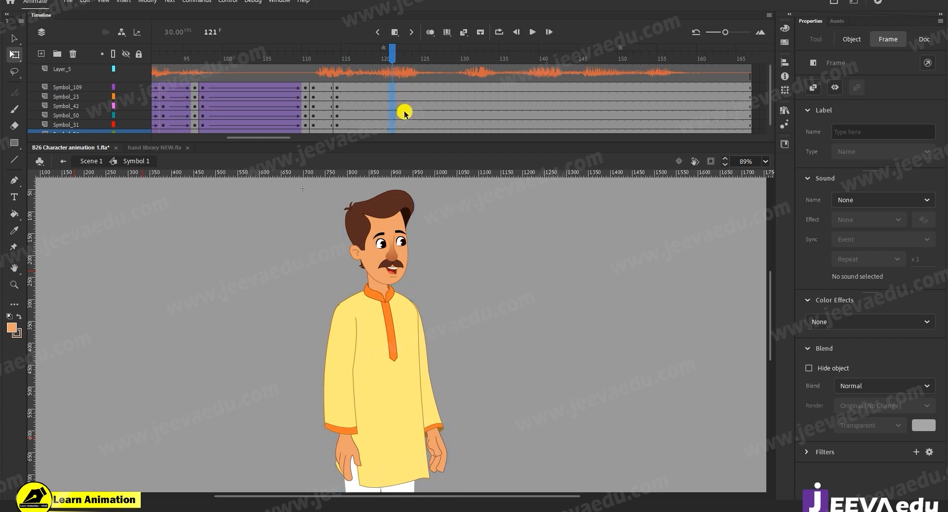
# - Create classic tweens between frames 111, 114 and 121 on the body layers, with an ease of 100 on the last span
pyautogui.moveTo(325, 92); pyautogui.dragTo(359, 149)
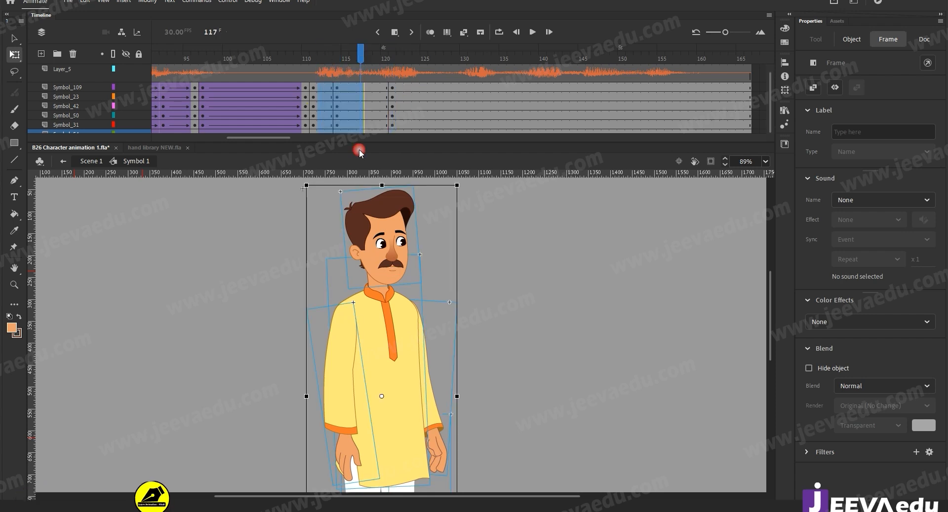
pyautogui.rightClick(339, 107)
pyautogui.click(383, 114)
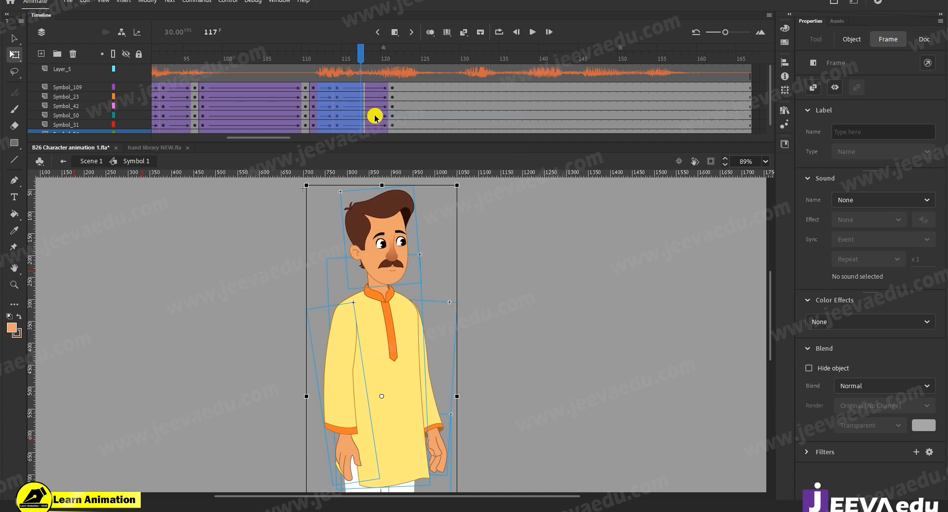
pyautogui.moveTo(382, 89); pyautogui.dragTo(375, 157)
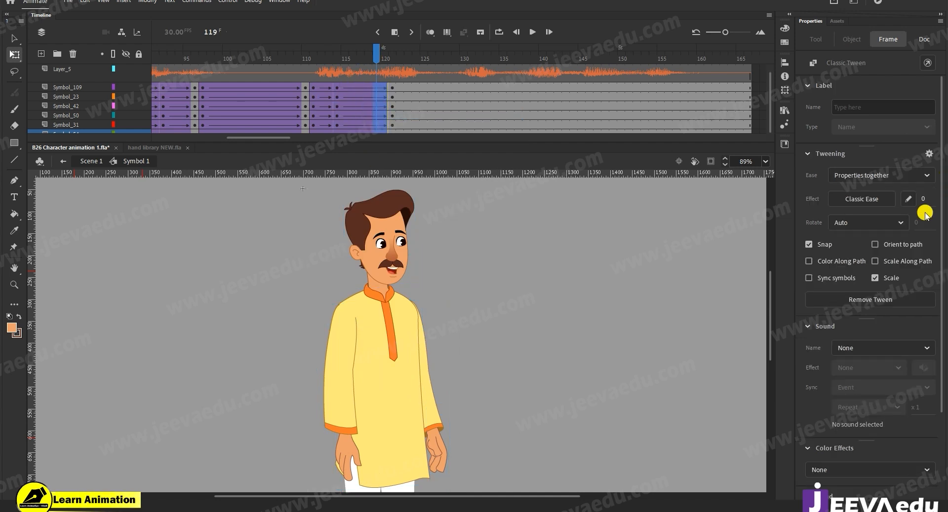
pyautogui.click(345, 72)
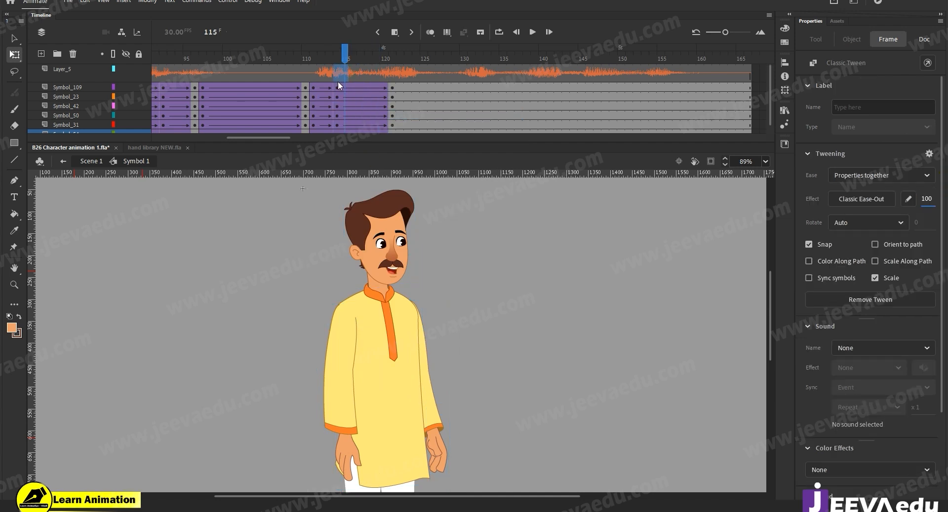
pyautogui.click(332, 70)
# - Review the character's poses around frames 83 and 92, compare frames 121 and 114, and scrub the audio near frame 116
pyautogui.hscroll(-2, 226, 80)
pyautogui.click(193, 108)
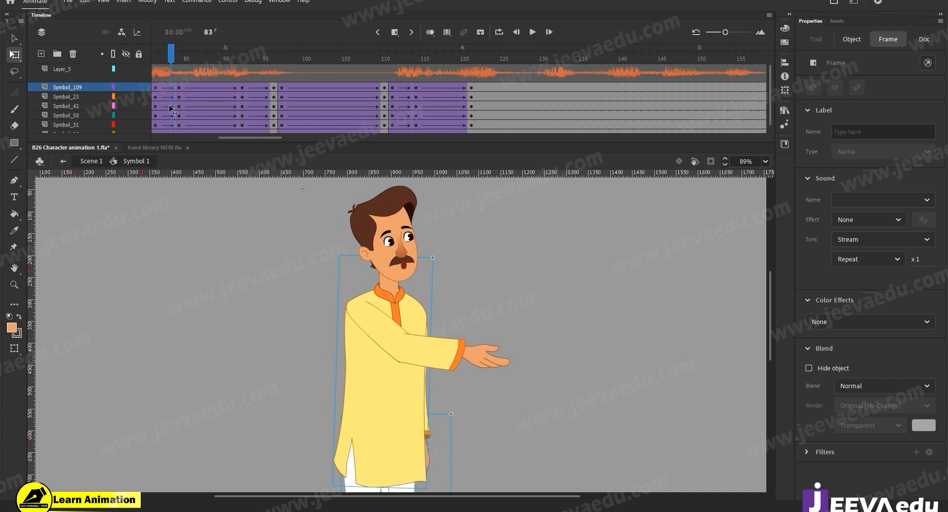
pyautogui.click(232, 115)
pyautogui.click(241, 115)
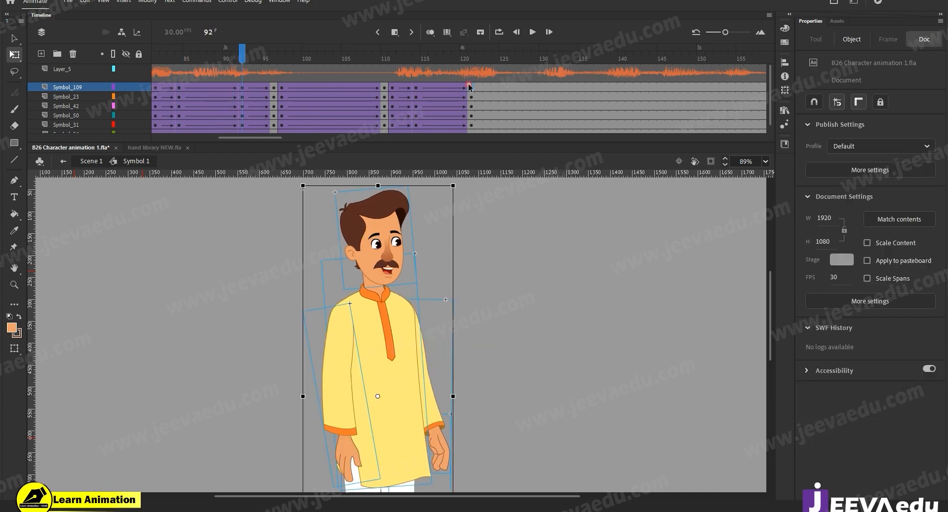
pyautogui.click(419, 399)
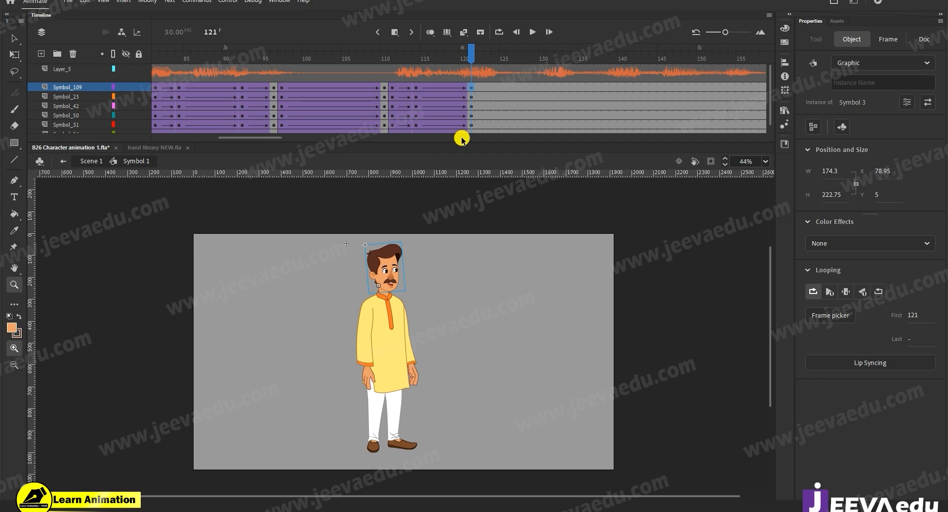
pyautogui.hotkey('ctrl', '=')
pyautogui.click(416, 88)
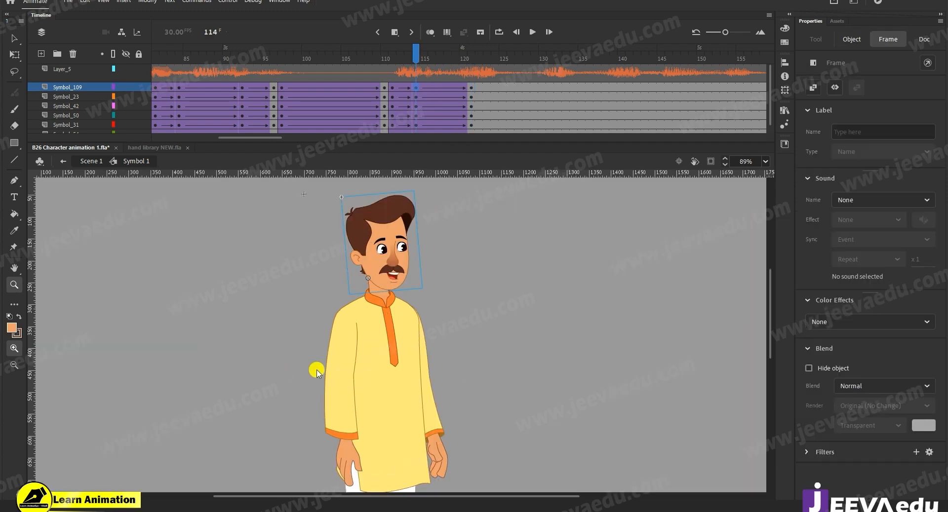
pyautogui.click(328, 226)
pyautogui.hotkey('ctrl', '-')
pyautogui.moveTo(271, 136); pyautogui.dragTo(284, 137)
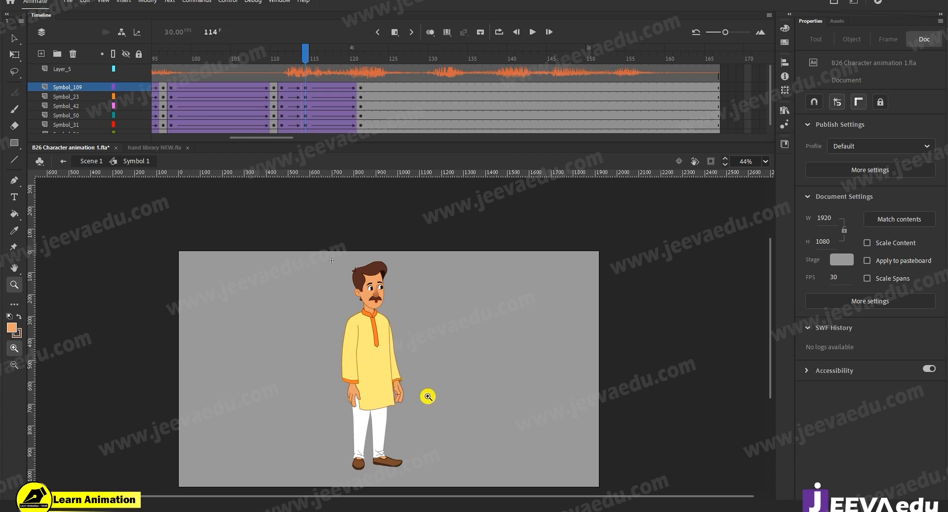
pyautogui.moveTo(305, 54); pyautogui.dragTo(318, 78)
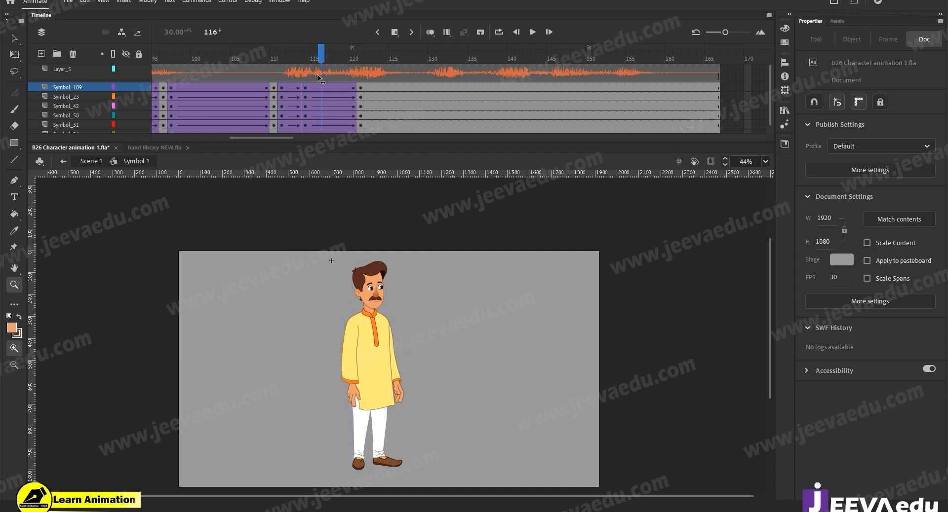
# - Select the head, torso and arms at frame 114, move their pivot down to the lower torso, and rotate them slightly forward
pyautogui.click(311, 61)
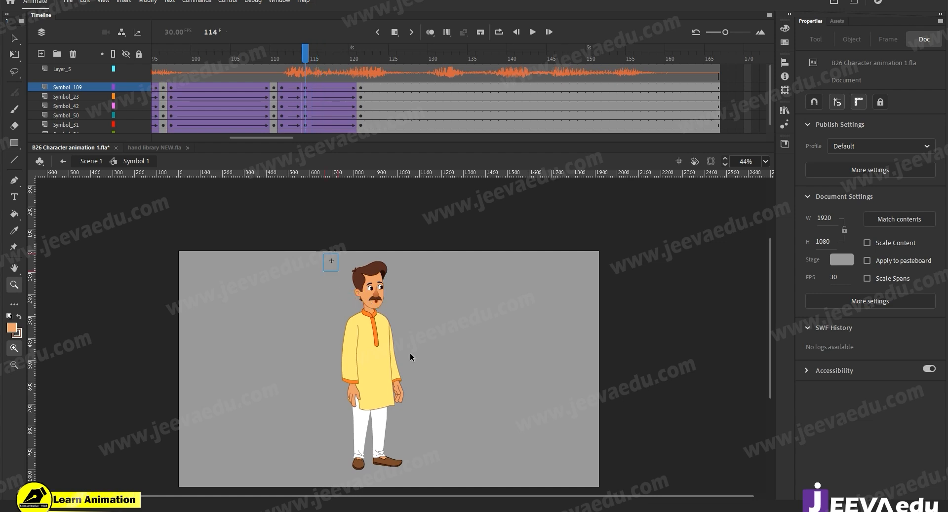
pyautogui.hotkey('ctrl', 'a')
pyautogui.click(371, 359)
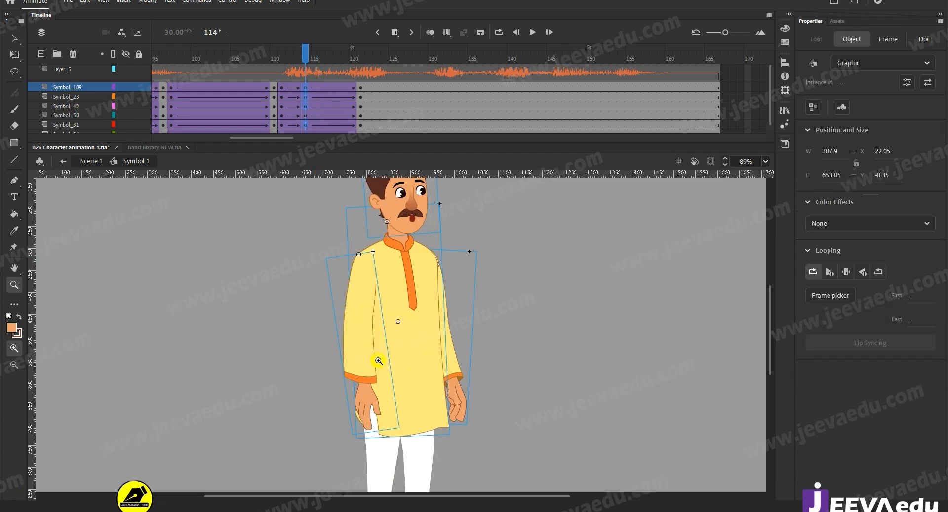
pyautogui.press('q')
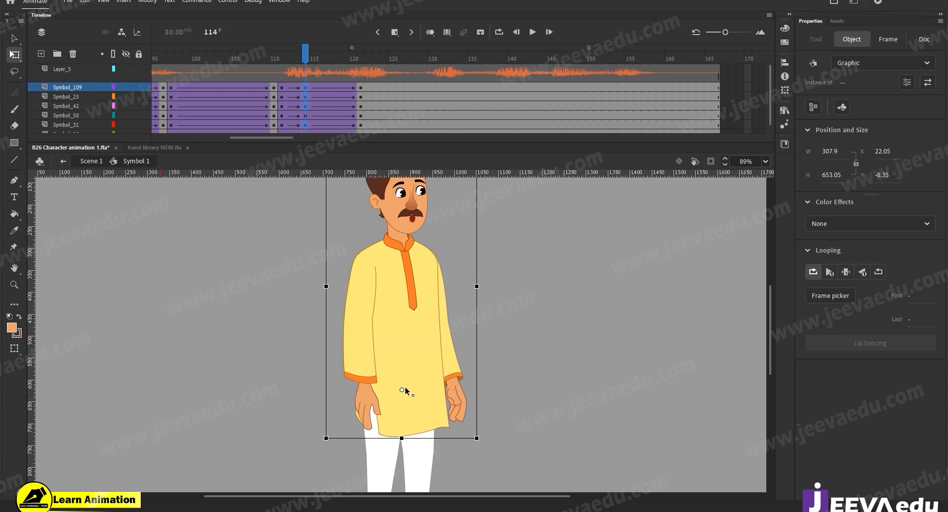
pyautogui.moveTo(452, 284); pyautogui.dragTo(460, 345)
pyautogui.moveTo(484, 191); pyautogui.dragTo(487, 191)
# - Fine-tune the pose at frame 114 by slightly rotating the head and both arms around their own pivots
pyautogui.click(442, 207)
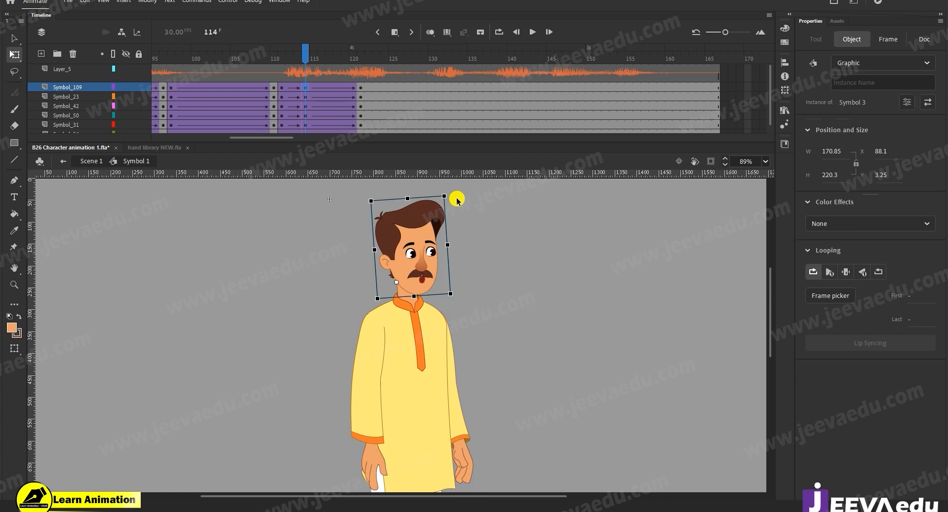
pyautogui.click(466, 445)
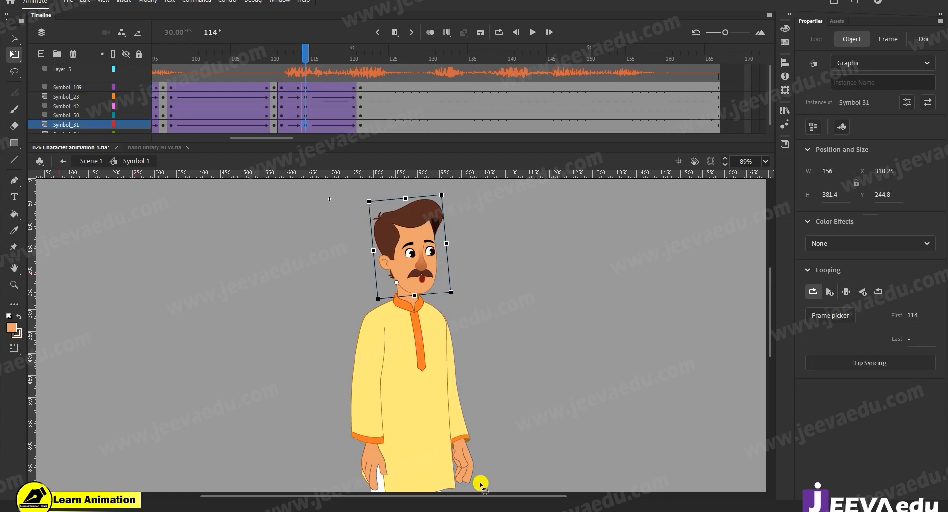
pyautogui.scroll(-3, 506, 383)
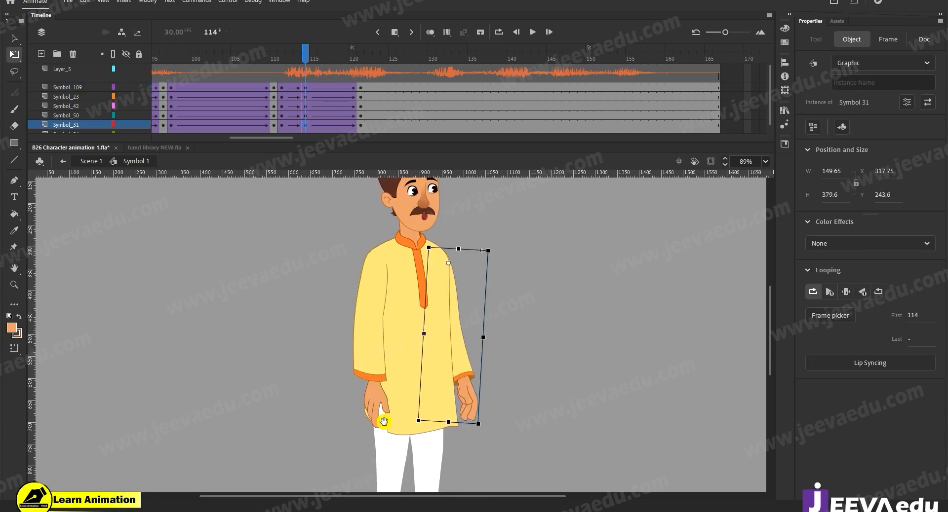
pyautogui.click(361, 438)
pyautogui.moveTo(359, 441); pyautogui.dragTo(353, 441)
pyautogui.moveTo(445, 277); pyautogui.dragTo(422, 330)
# - At frame 121, select the head, torso and arms together and rotate them slightly backward around the lower torso
pyautogui.moveTo(274, 53); pyautogui.dragTo(358, 104)
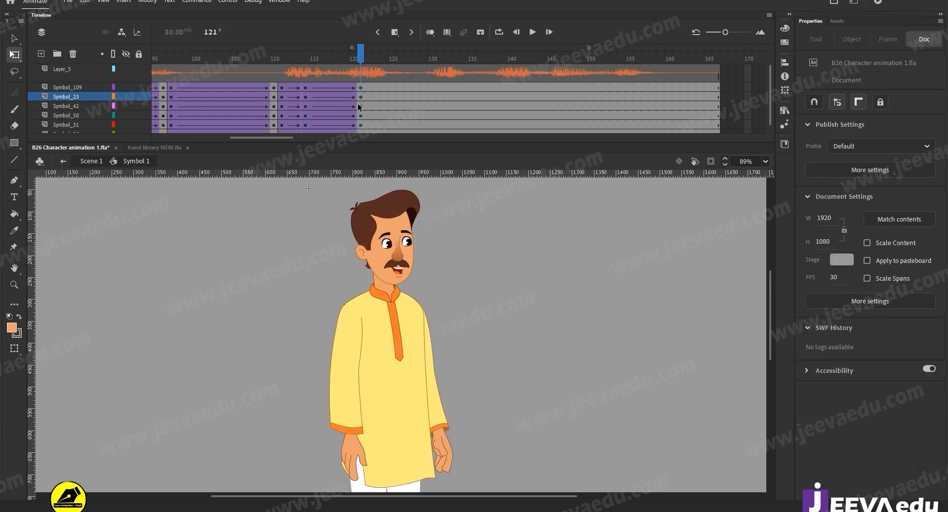
pyautogui.press('v')
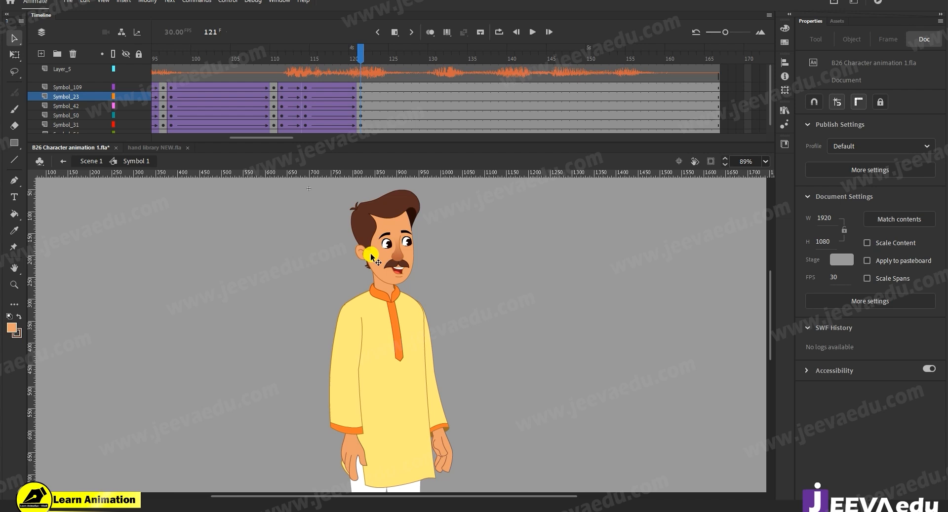
pyautogui.moveTo(300, 195); pyautogui.dragTo(454, 363)
pyautogui.press('q')
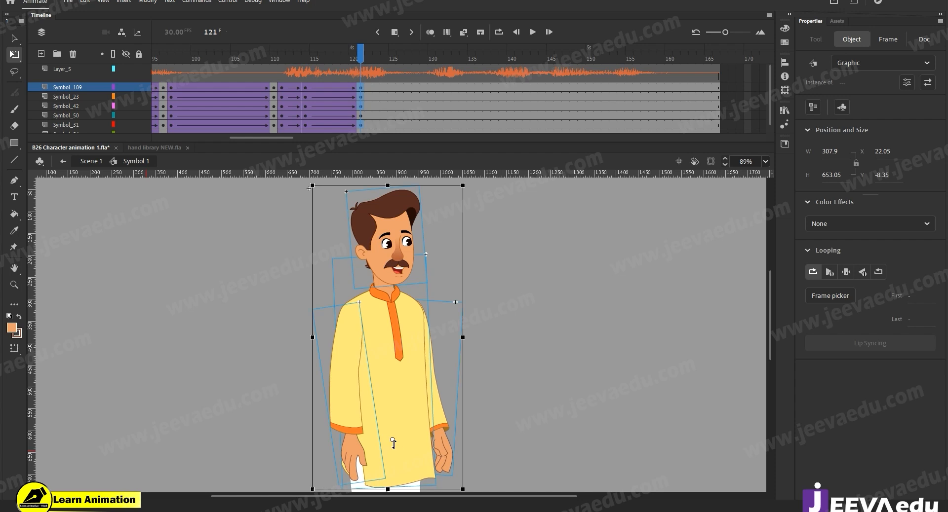
pyautogui.moveTo(464, 185); pyautogui.dragTo(461, 179)
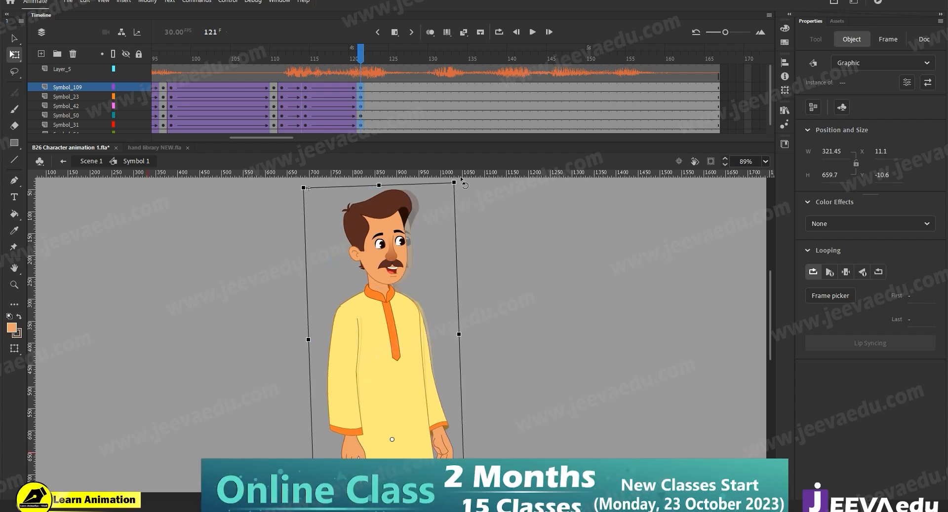
pyautogui.click(489, 224)
# - At frame 121, tilt the head further back and swing the arm behind the body slightly backward
pyautogui.click(395, 217)
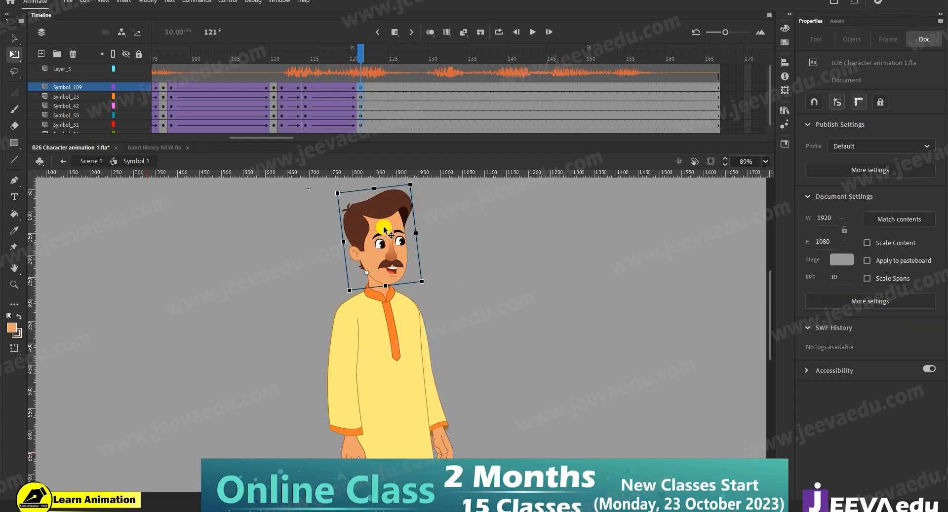
pyautogui.moveTo(422, 190); pyautogui.dragTo(415, 178)
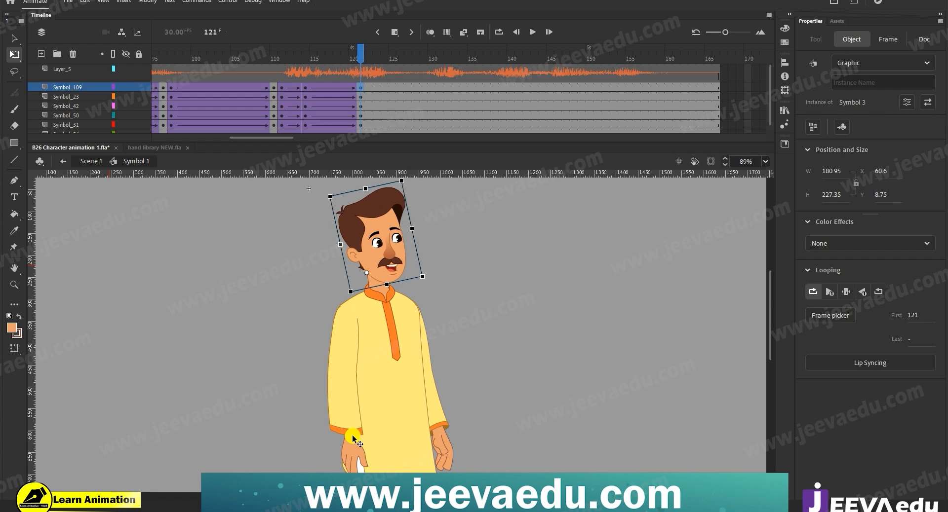
pyautogui.click(352, 469)
pyautogui.scroll(-2, 366, 450)
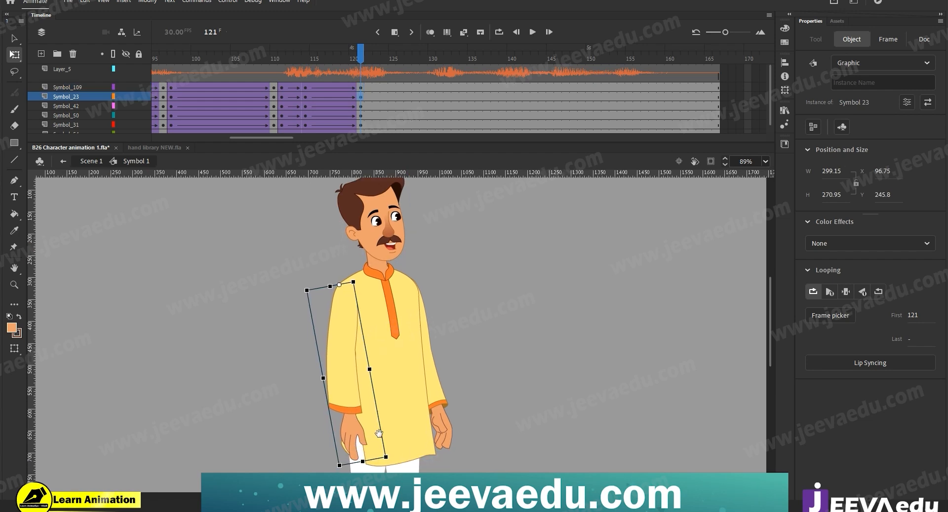
pyautogui.moveTo(344, 473); pyautogui.dragTo(327, 472)
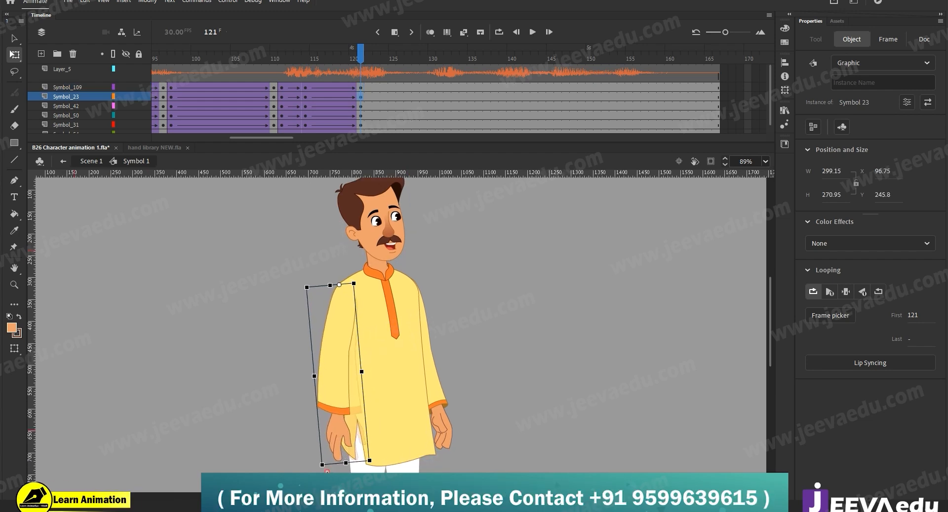
# - Swing the other arm (Symbol 31) forward away from the body at frame 121 and compare the pose with frame 110
pyautogui.click(443, 424)
pyautogui.moveTo(461, 455); pyautogui.dragTo(493, 430)
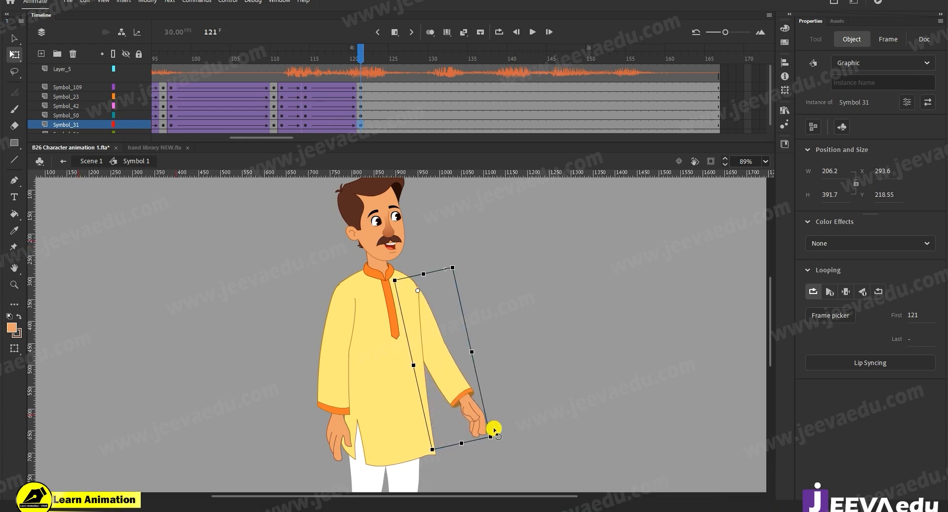
pyautogui.click(283, 84)
pyautogui.click(256, 93)
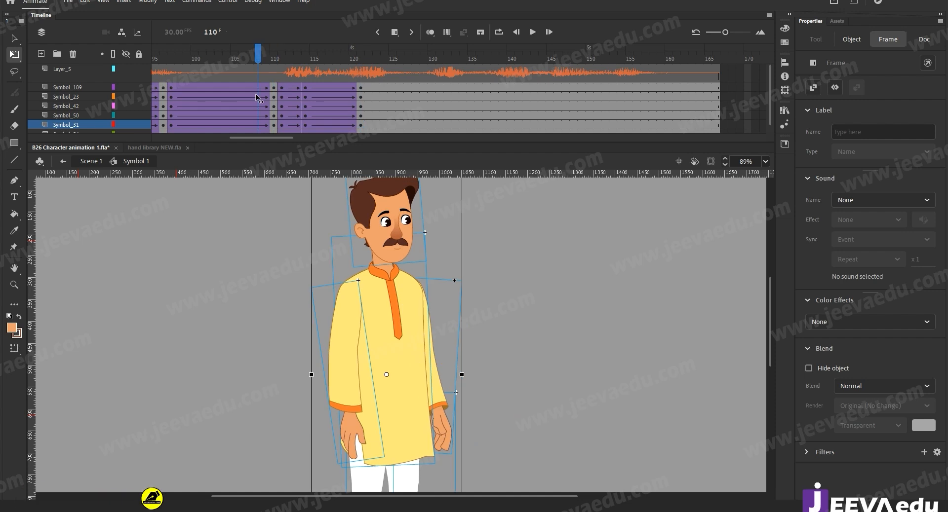
pyautogui.click(360, 106)
pyautogui.click(356, 107)
pyautogui.click(360, 106)
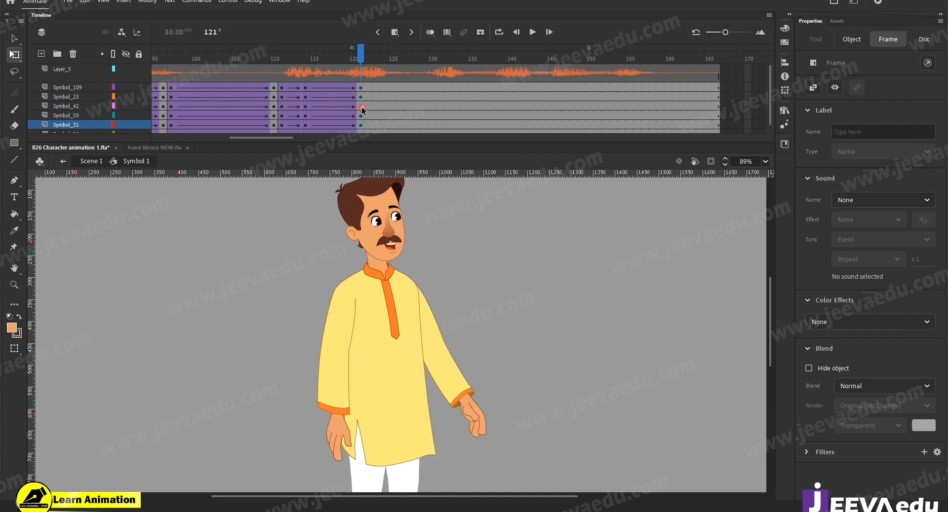
# - Raise the forward arm further outward at frame 121 and nudge it up to fit the shoulder
pyautogui.click(474, 402)
pyautogui.moveTo(517, 415); pyautogui.dragTo(542, 389)
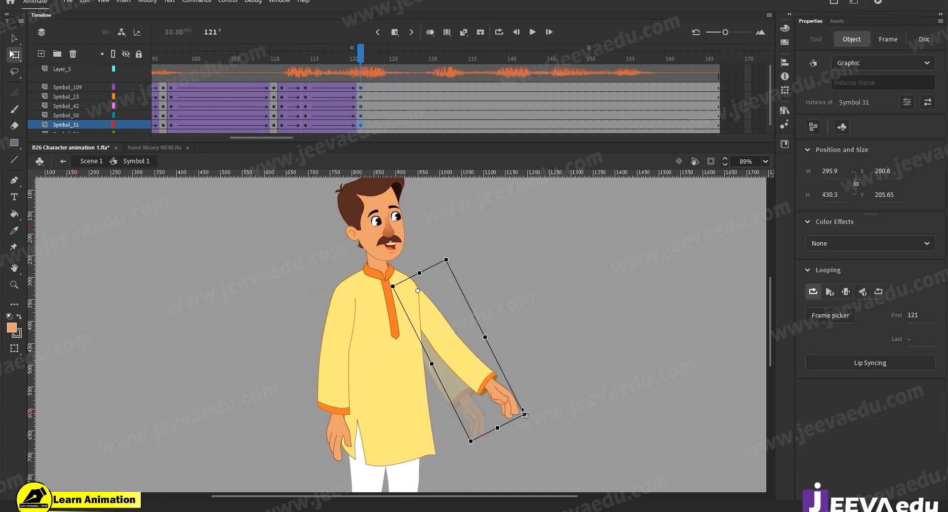
pyautogui.press('Up')
pyautogui.press('Up')
pyautogui.press('Up')
pyautogui.press('Up')
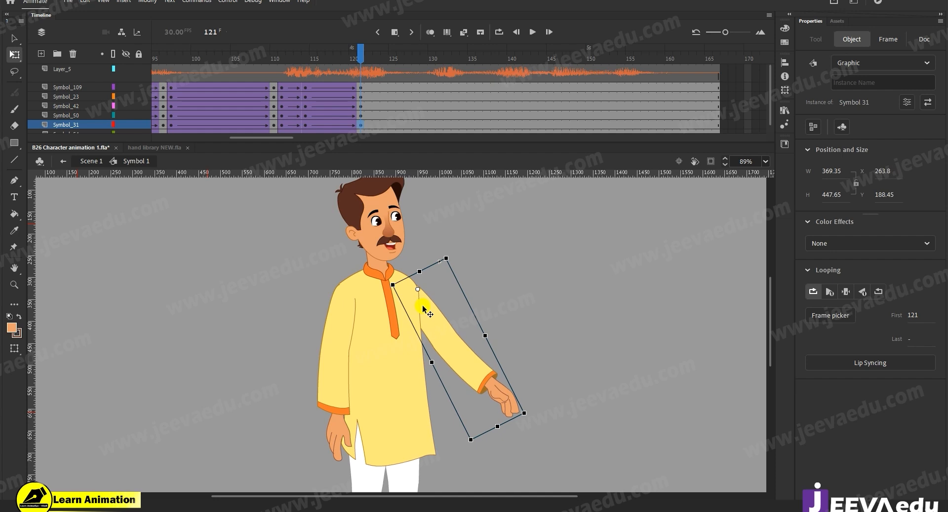
pyautogui.moveTo(352, 55); pyautogui.dragTo(361, 90)
# - Inside the forward arm symbol, keyframe the forearm layer Symbol_35 at frames 114 and 121 and create a classic tween between them
pyautogui.click(484, 385)
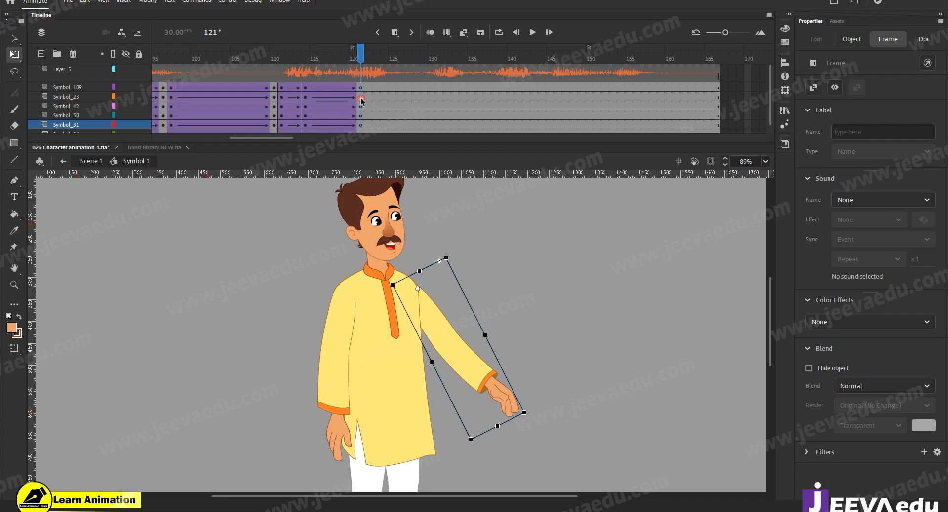
pyautogui.doubleClick(486, 388)
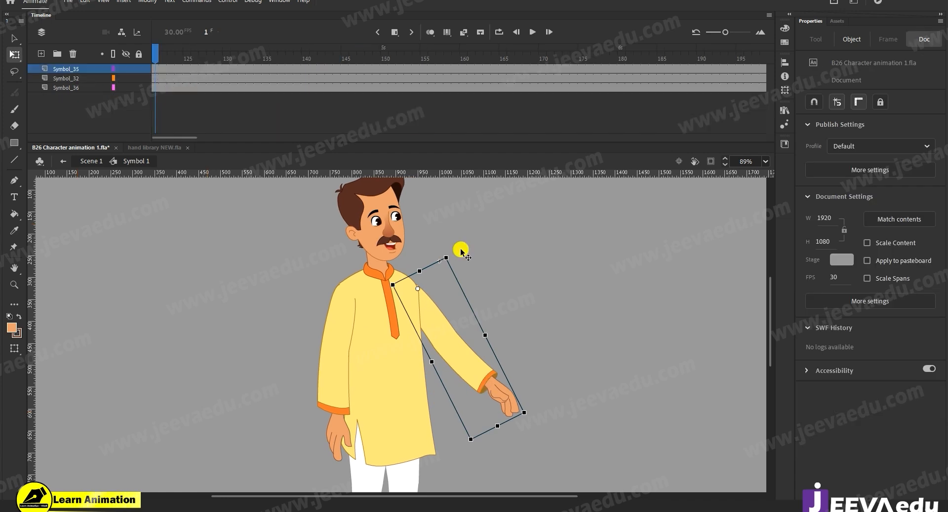
pyautogui.click(453, 69)
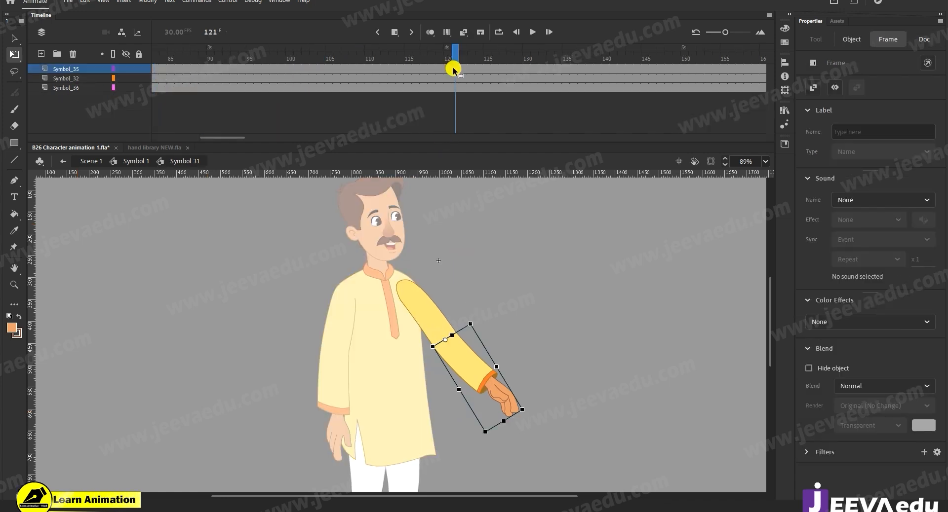
pyautogui.click(401, 69)
pyautogui.moveTo(401, 69); pyautogui.dragTo(425, 70)
pyautogui.rightClick(424, 71)
pyautogui.click(432, 81)
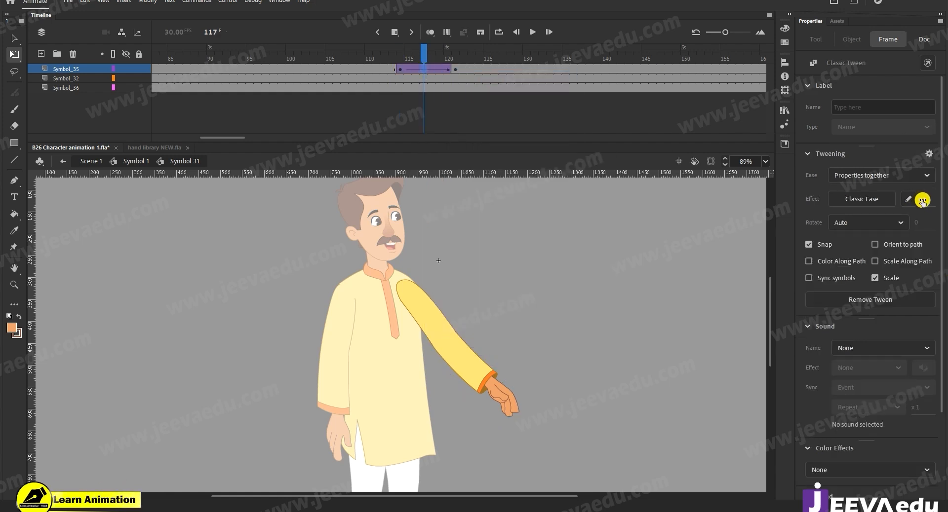
# - Bend the forearm upward at the elbow at frame 121 so the hand points forward
pyautogui.click(456, 69)
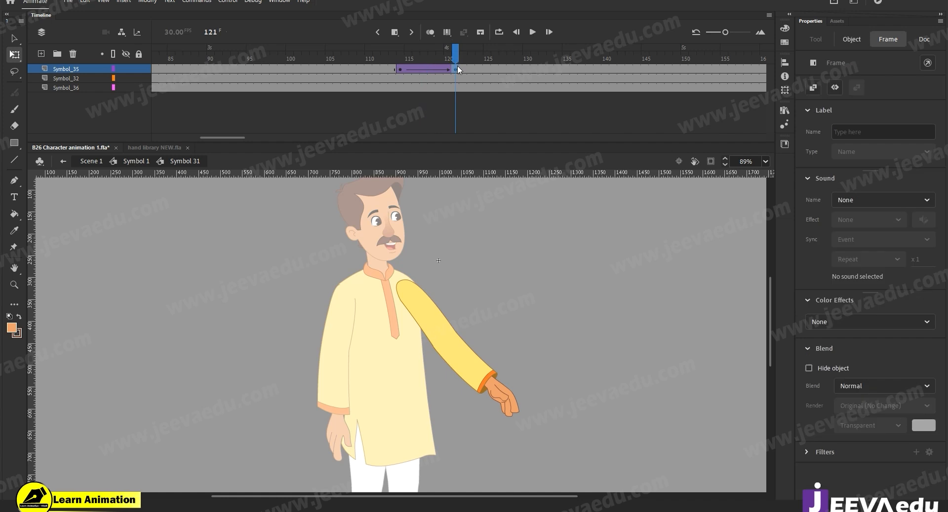
pyautogui.click(517, 397)
pyautogui.moveTo(538, 289); pyautogui.dragTo(534, 286)
pyautogui.click(479, 333)
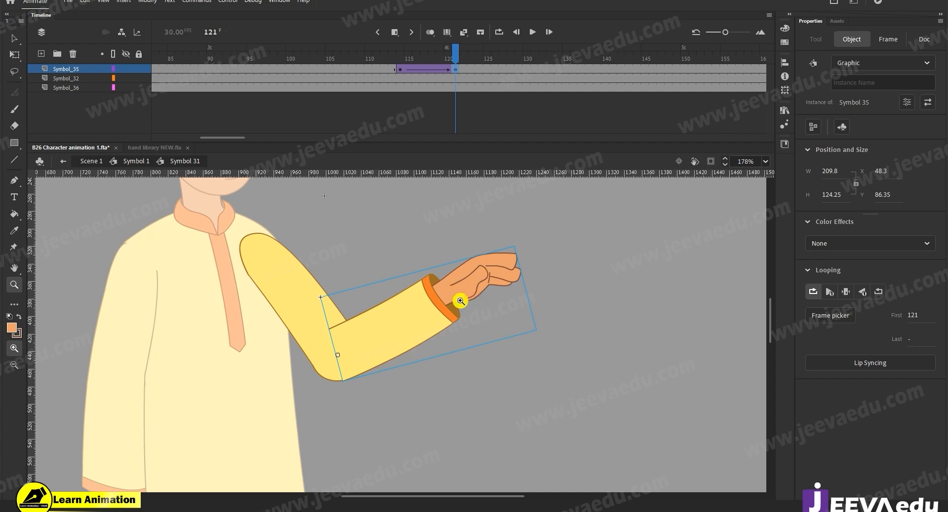
pyautogui.keyDown('alt'); pyautogui.click(421, 345); pyautogui.keyUp('alt')
pyautogui.click(404, 338)
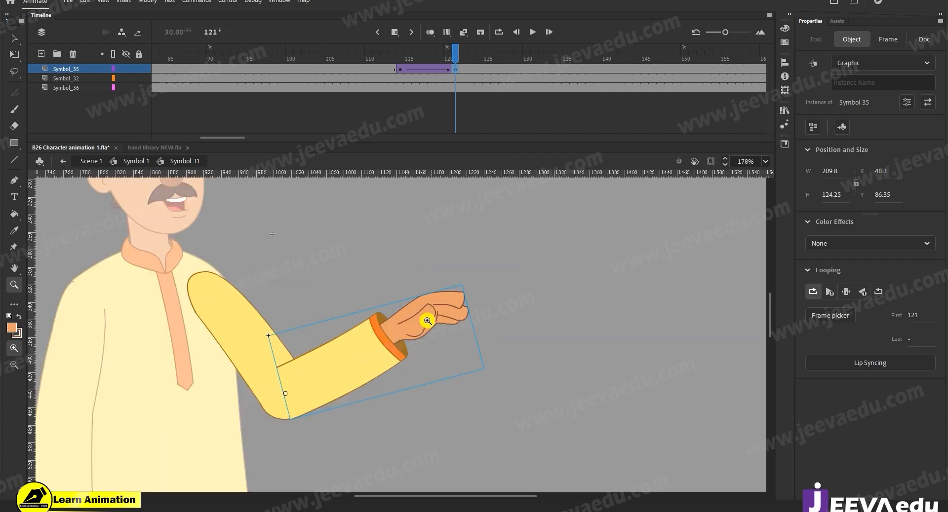
# - Open the forearm symbol at frame 121 and select the hand inside it
pyautogui.press('v')
pyautogui.doubleClick(429, 321)
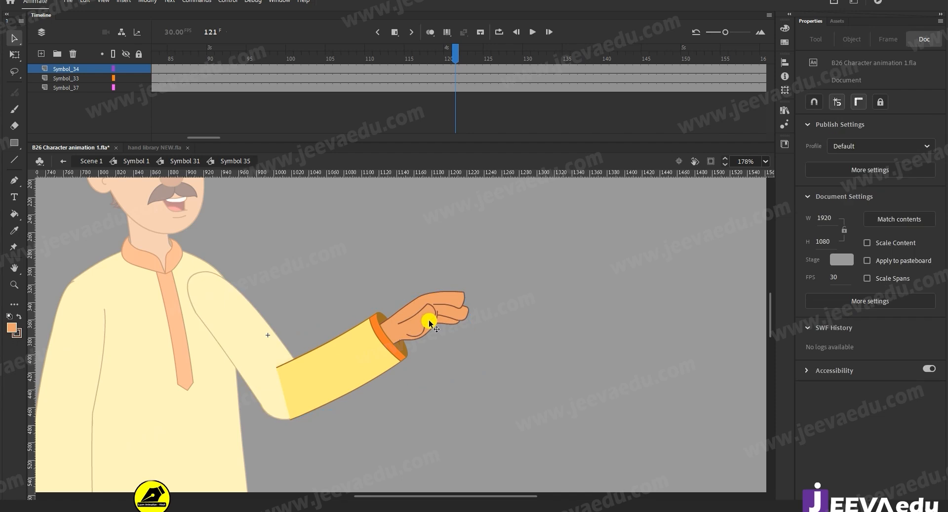
pyautogui.click(429, 321)
pyautogui.click(425, 320)
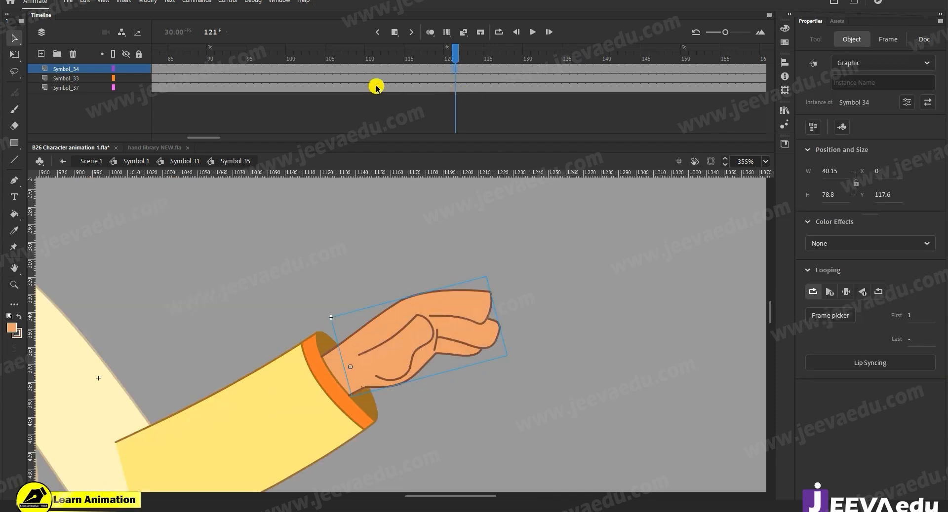
pyautogui.click(404, 70)
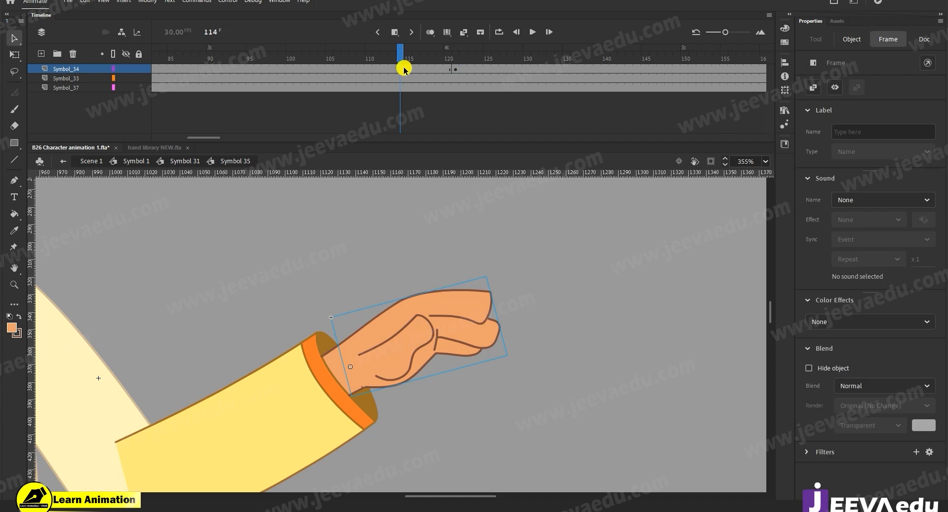
pyautogui.click(423, 332)
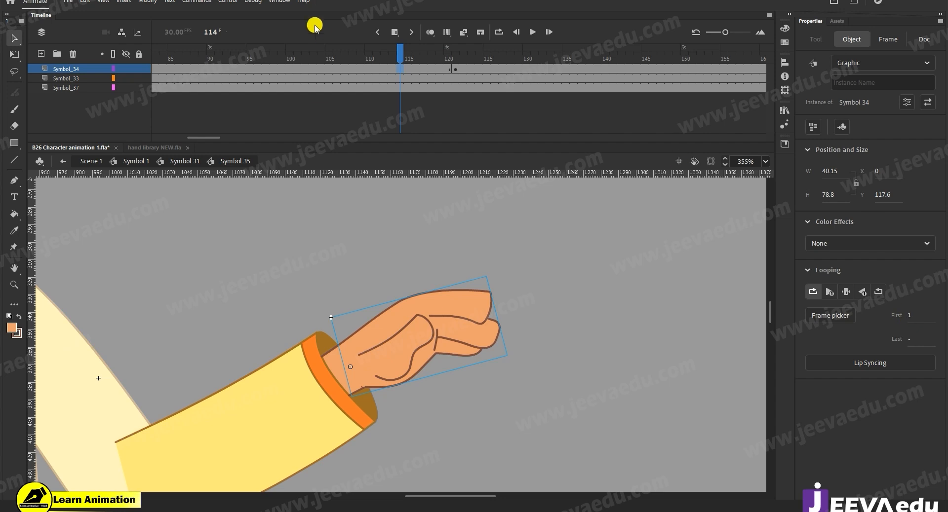
pyautogui.doubleClick(404, 346)
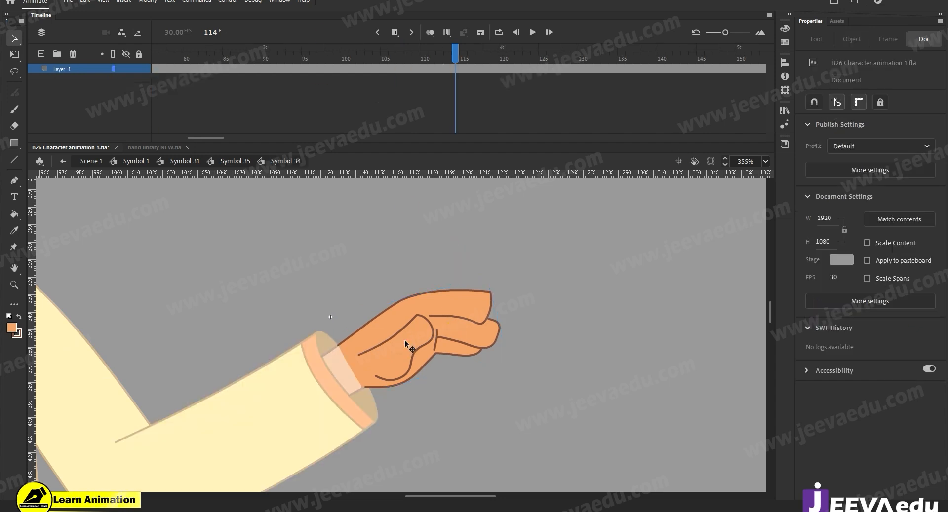
pyautogui.click(403, 341)
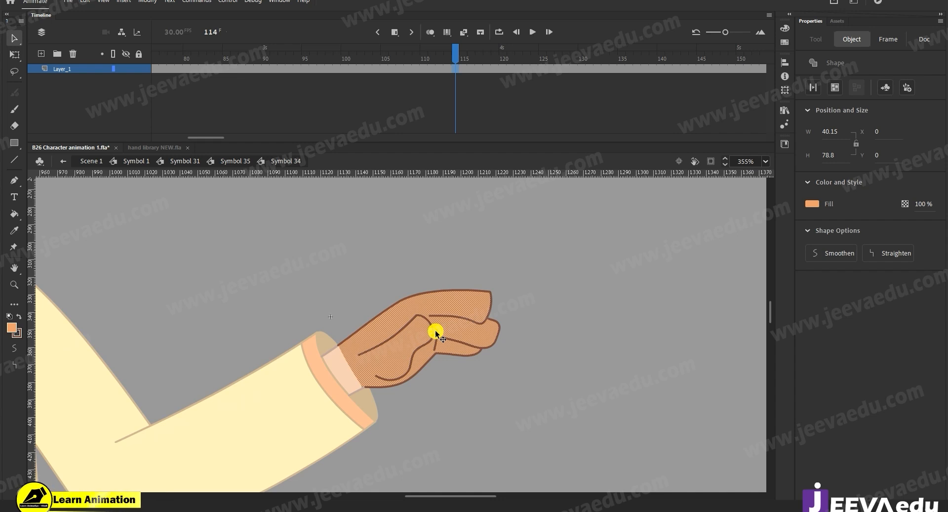
pyautogui.rightClick(511, 70)
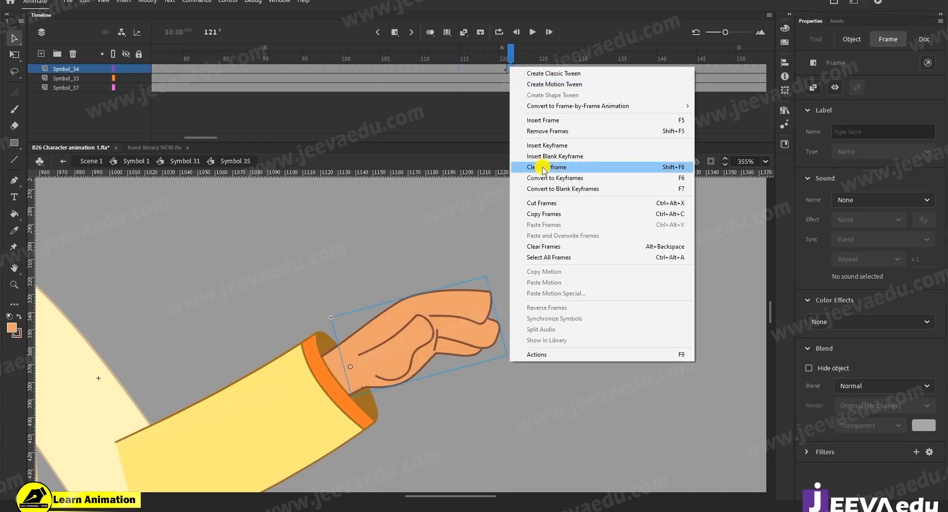
pyautogui.click(542, 168)
# - Inside the hand symbol, convert the hand drawing to a graphic symbol, set its looping to single frame, and return to the forearm
pyautogui.doubleClick(402, 340)
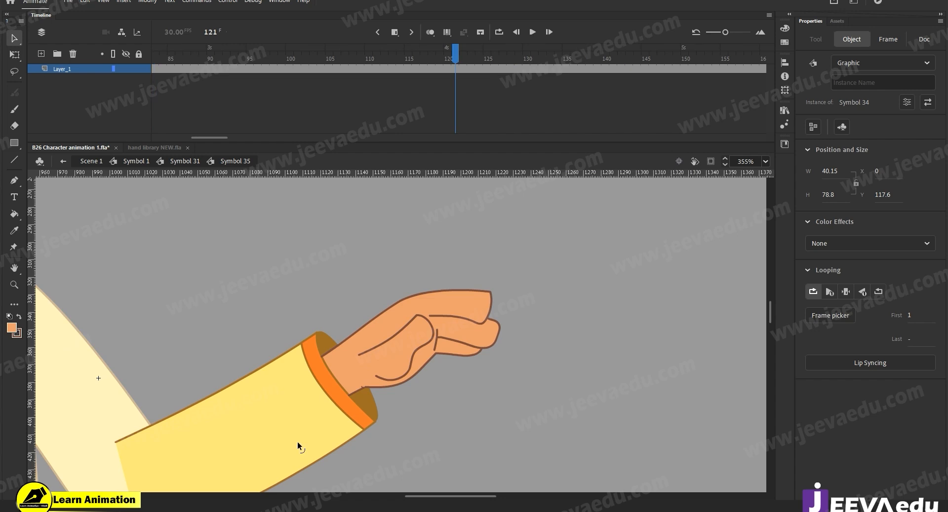
pyautogui.press('F8')
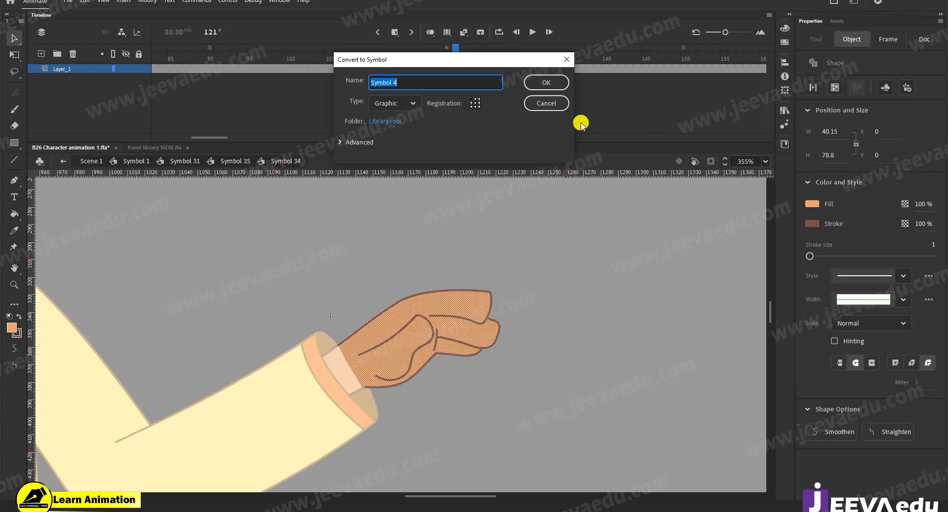
pyautogui.click(545, 82)
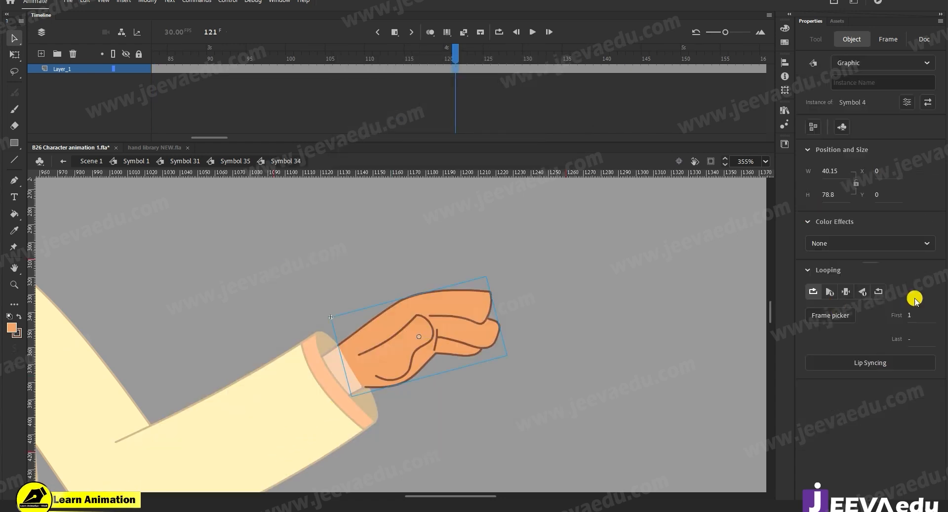
pyautogui.click(845, 292)
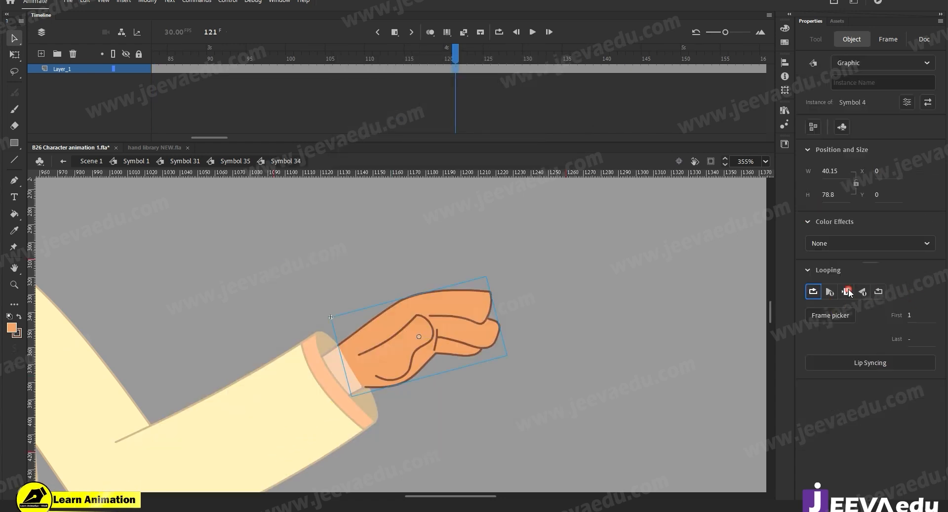
pyautogui.doubleClick(532, 421)
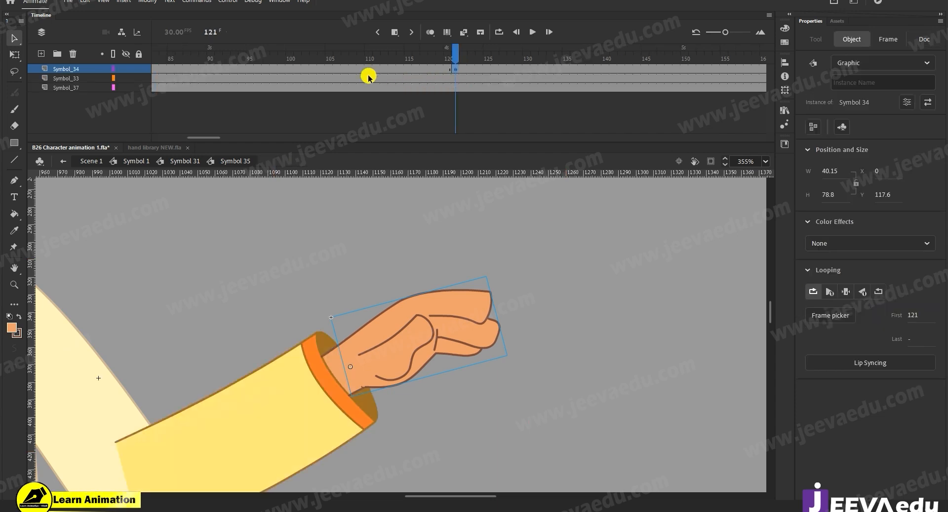
# - Keyframe the hand layer Symbol_34 at frame 114 and create a classic tween to frame 121 with Classic Ease-Out at 100
pyautogui.click(401, 69)
pyautogui.rightClick(422, 72)
pyautogui.click(465, 75)
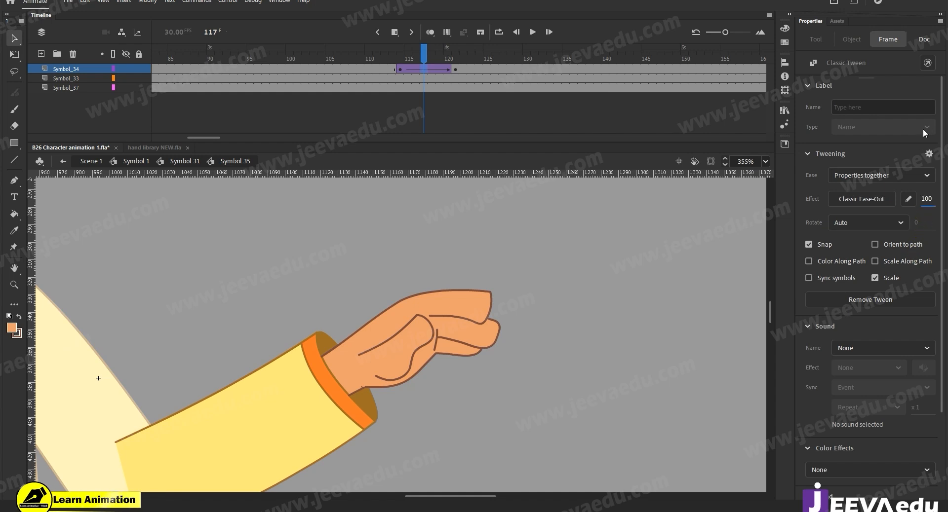
pyautogui.click(402, 68)
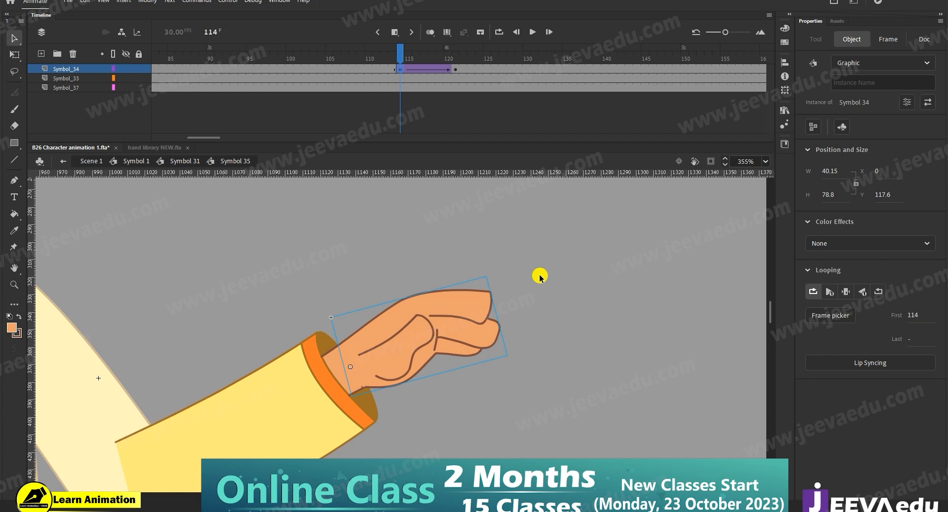
pyautogui.click(401, 70)
pyautogui.click(409, 69)
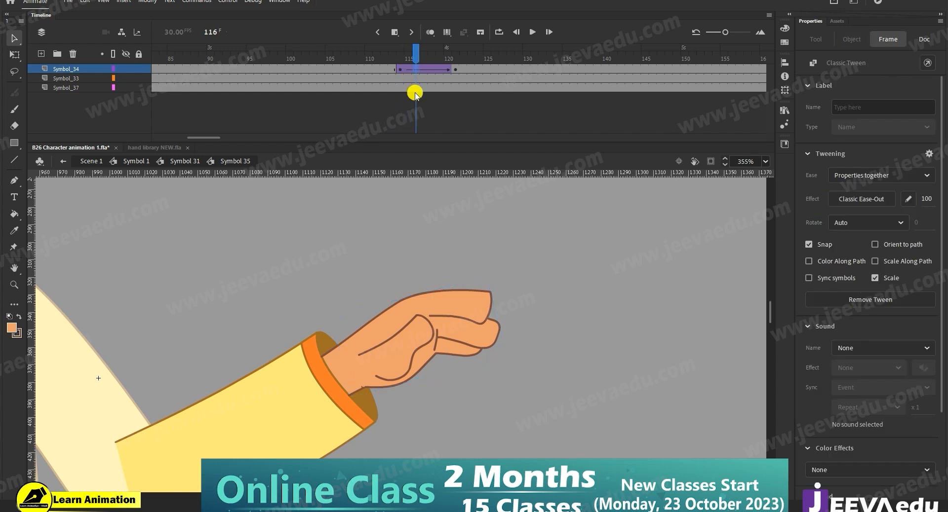
pyautogui.click(454, 69)
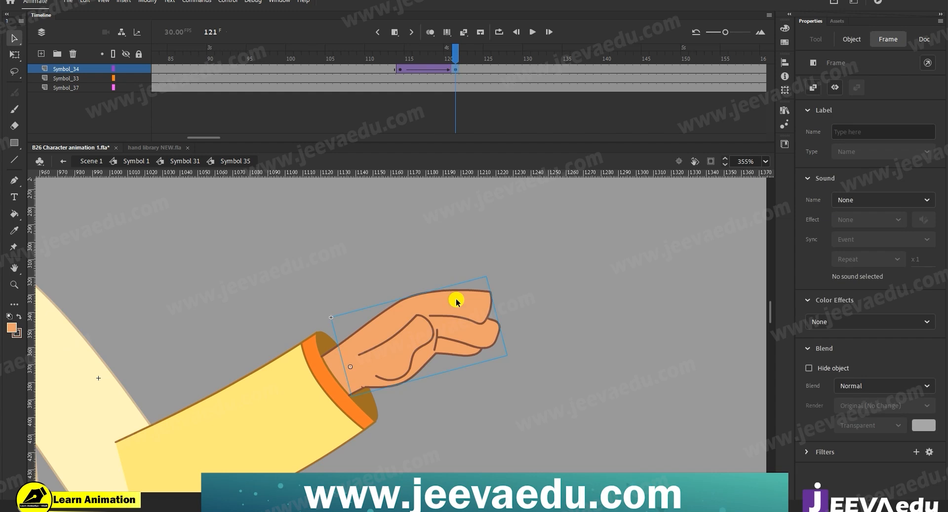
# - Inside the hand symbol, add a keyframe at frame 116 and open the frame picker for the hand drawing
pyautogui.click(418, 353)
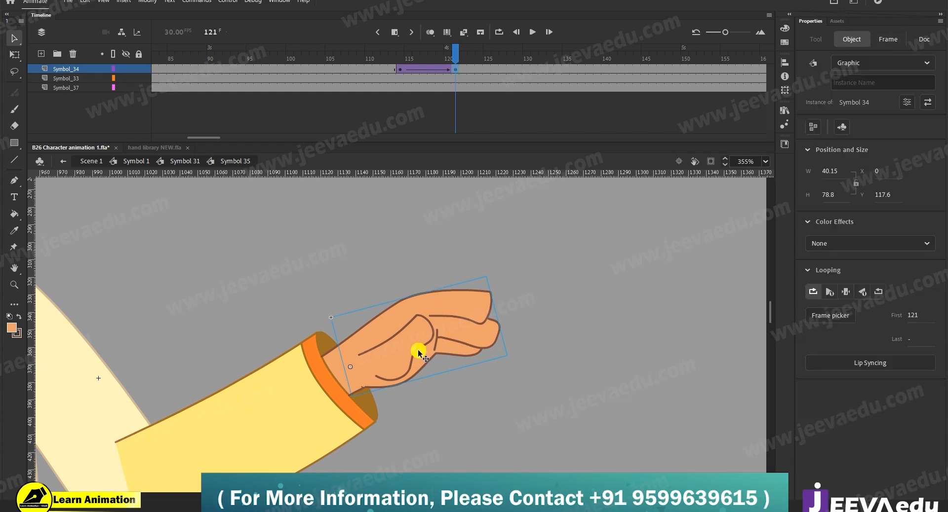
pyautogui.doubleClick(419, 351)
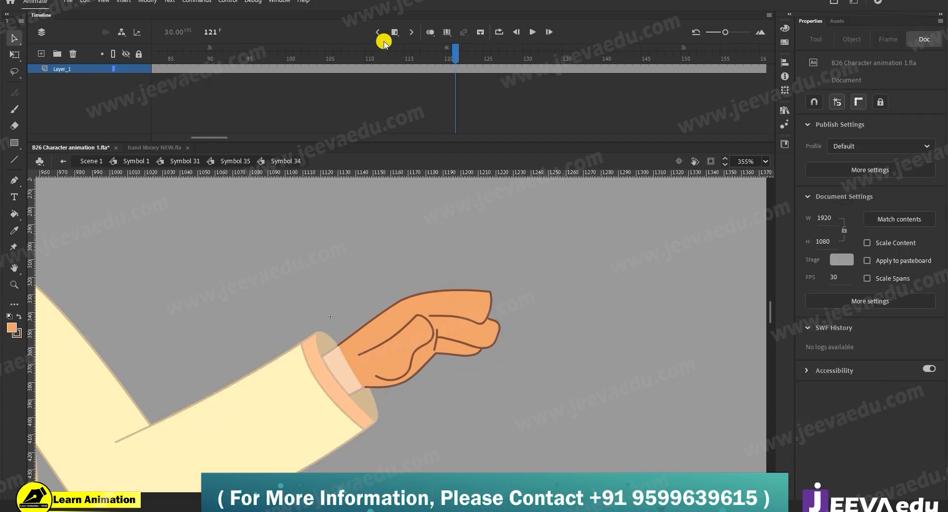
pyautogui.click(416, 69)
pyautogui.click(423, 330)
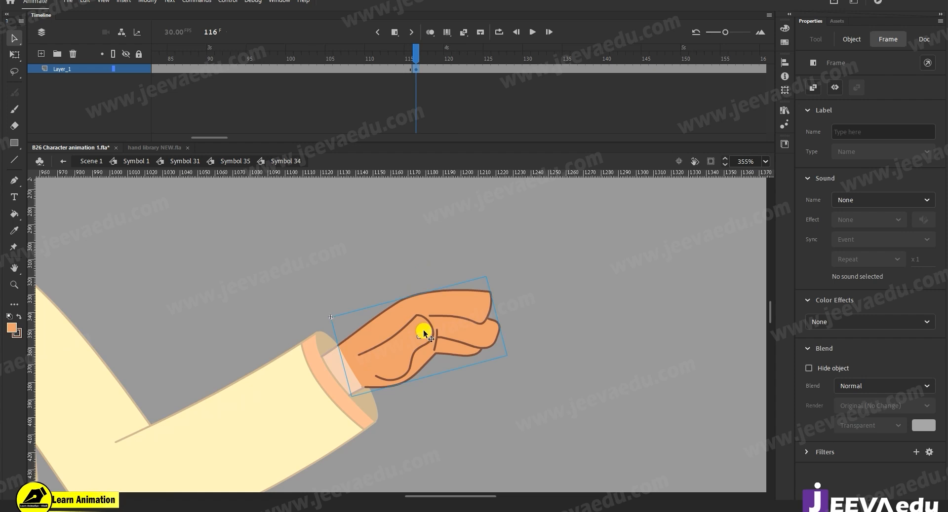
pyautogui.click(830, 316)
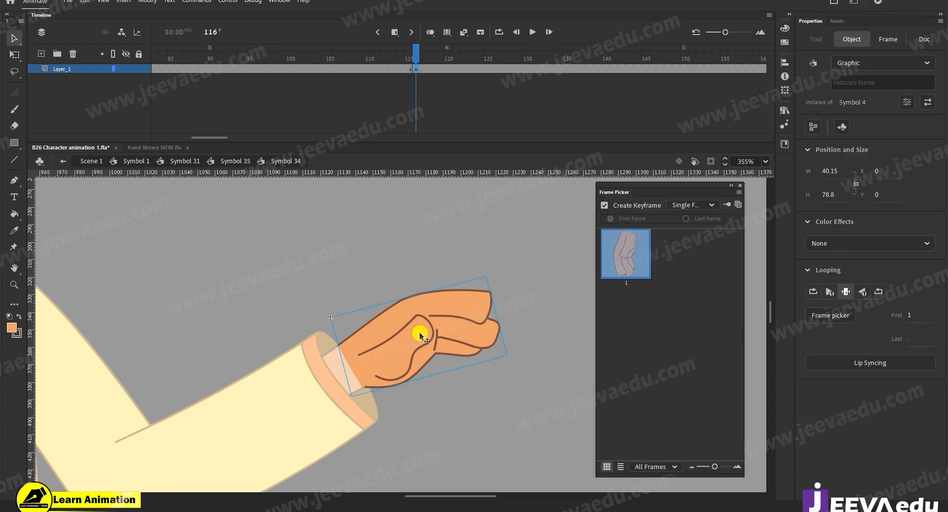
# - Open the nested hand drawing symbol and add a keyframe at frame 2
pyautogui.press('z')
pyautogui.click(413, 363)
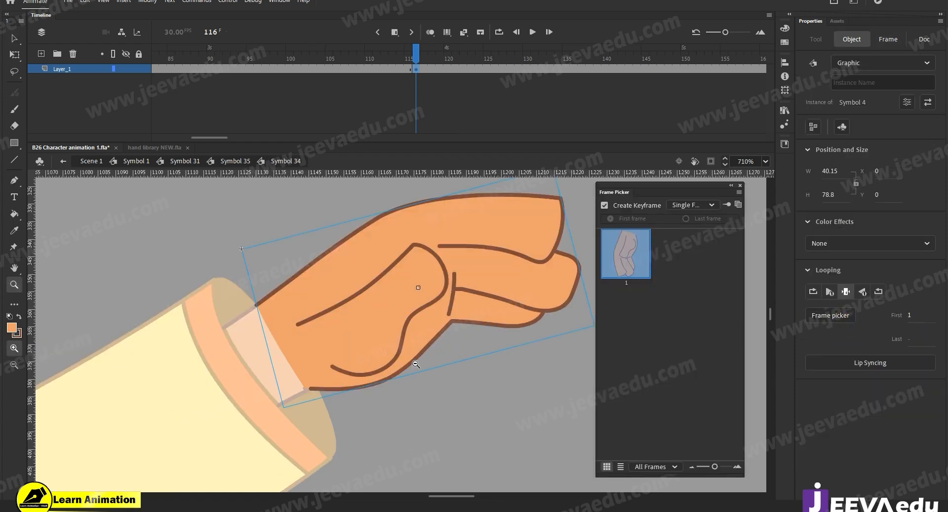
pyautogui.keyDown('alt'); pyautogui.click(403, 332); pyautogui.keyUp('alt')
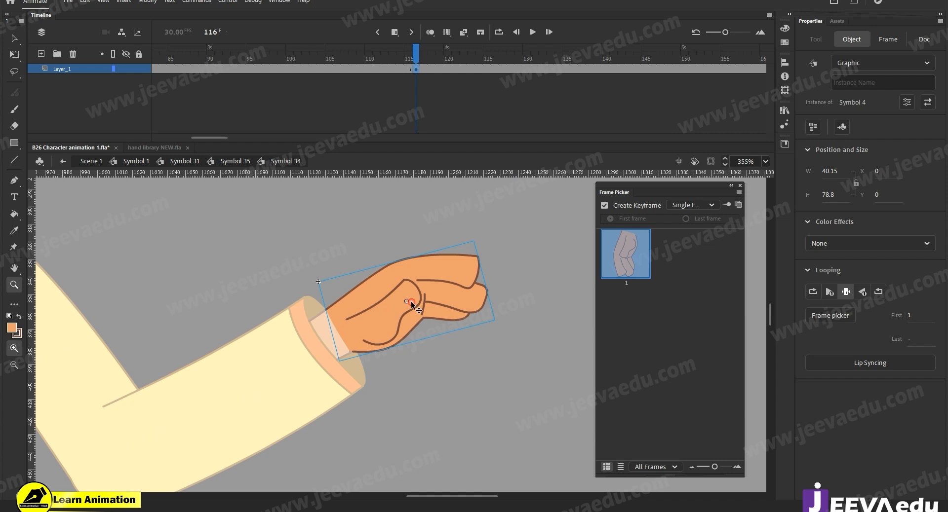
pyautogui.doubleClick(461, 271)
pyautogui.click(157, 68)
pyautogui.click(162, 68)
pyautogui.press('F6')
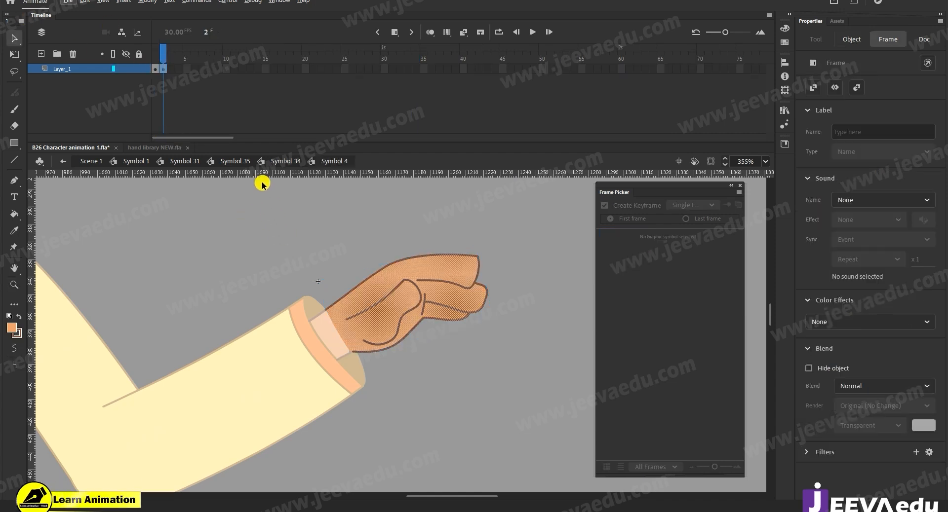
# - Switch to hand library NEW.fla and copy the open-palm hand with the thumb extended
pyautogui.click(168, 148)
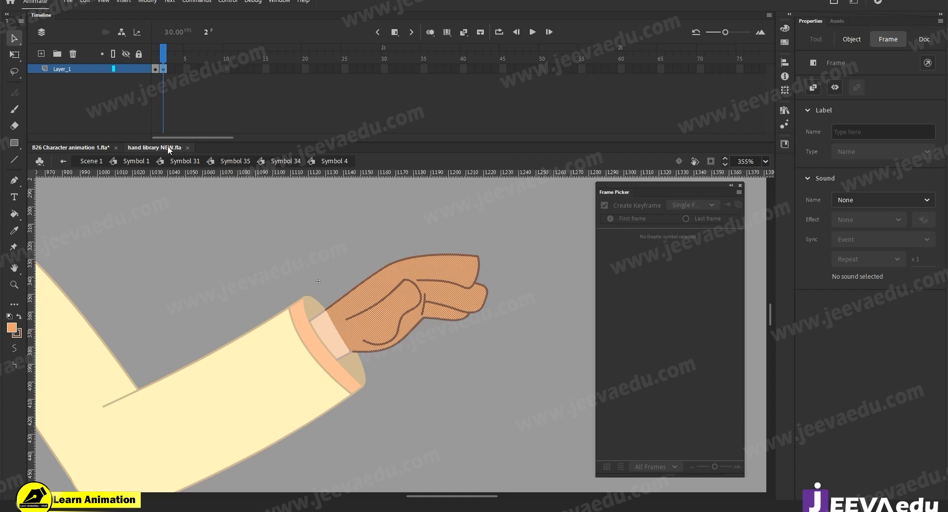
pyautogui.press('z')
pyautogui.keyDown('alt'); pyautogui.click(402, 349); pyautogui.keyUp('alt')
pyautogui.click(431, 310)
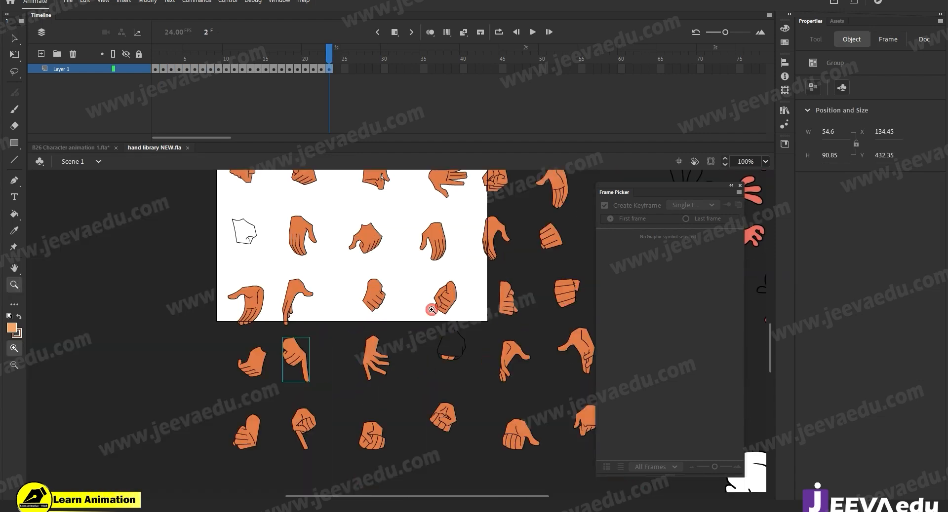
pyautogui.moveTo(472, 322); pyautogui.dragTo(303, 369)
pyautogui.press('v')
pyautogui.click(390, 230)
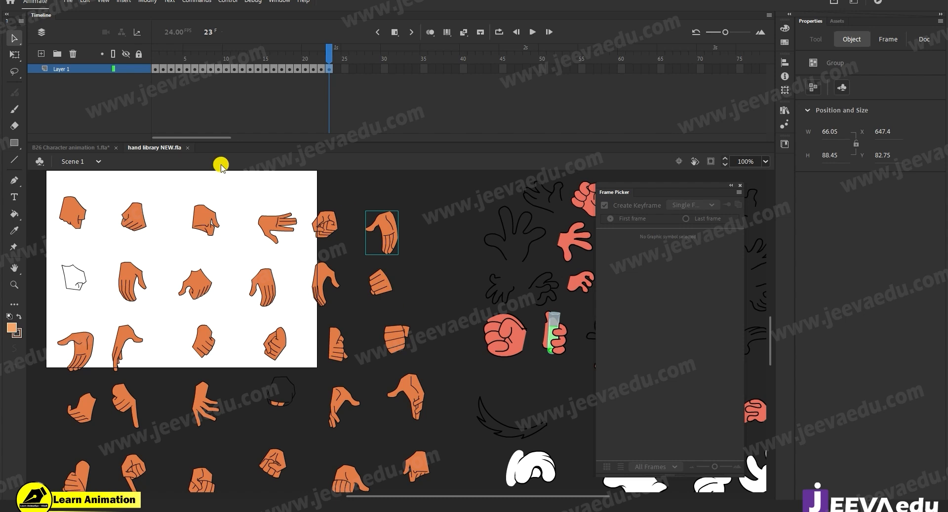
# - Back in B26 Character animation 1.fla, paste the open-palm hand at frame 2 and place it below the old hand
pyautogui.click(89, 147)
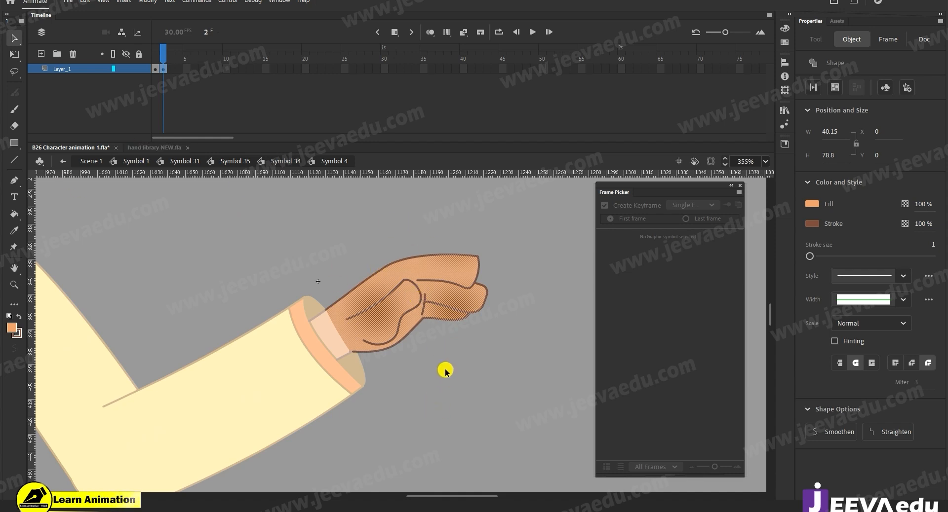
pyautogui.hotkey('ctrl', 'v')
pyautogui.moveTo(421, 371); pyautogui.dragTo(429, 418)
pyautogui.click(424, 366)
pyautogui.keyDown('alt'); pyautogui.click(416, 388); pyautogui.keyUp('alt')
pyautogui.press('v')
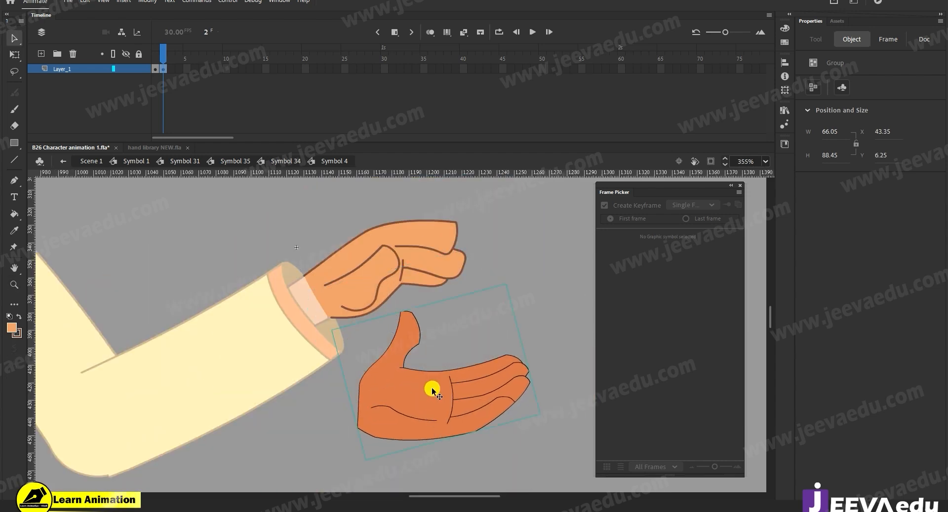
# - Break apart the pasted hand and recolour its fill with the skin tone sampled from the old hand
pyautogui.hotkey('ctrl', 'b')
pyautogui.press('z')
pyautogui.click(392, 309)
pyautogui.moveTo(393, 316); pyautogui.dragTo(348, 341)
pyautogui.press('i')
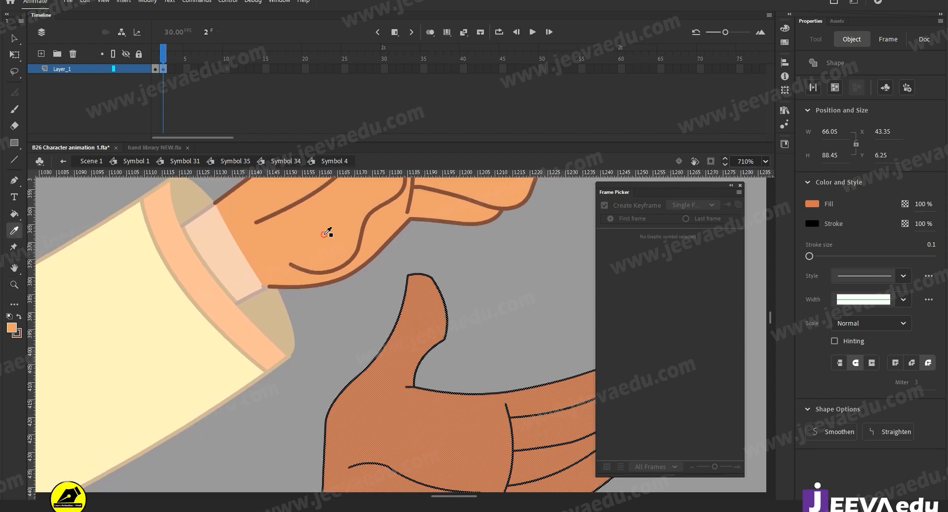
pyautogui.click(326, 234)
# - Recolour the new hand's outline with the old hand's brown stroke and set the stroke size to 1
pyautogui.press('v')
pyautogui.click(391, 327)
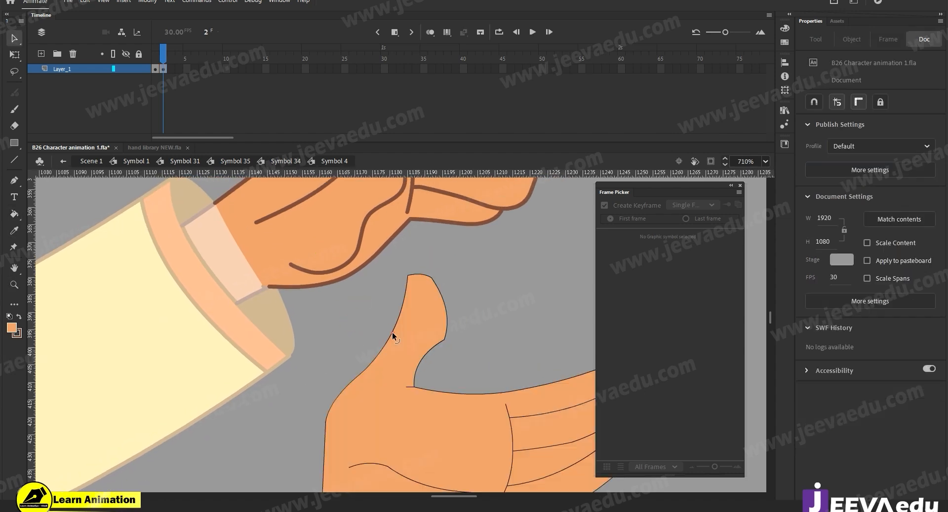
pyautogui.doubleClick(392, 333)
pyautogui.click(17, 335)
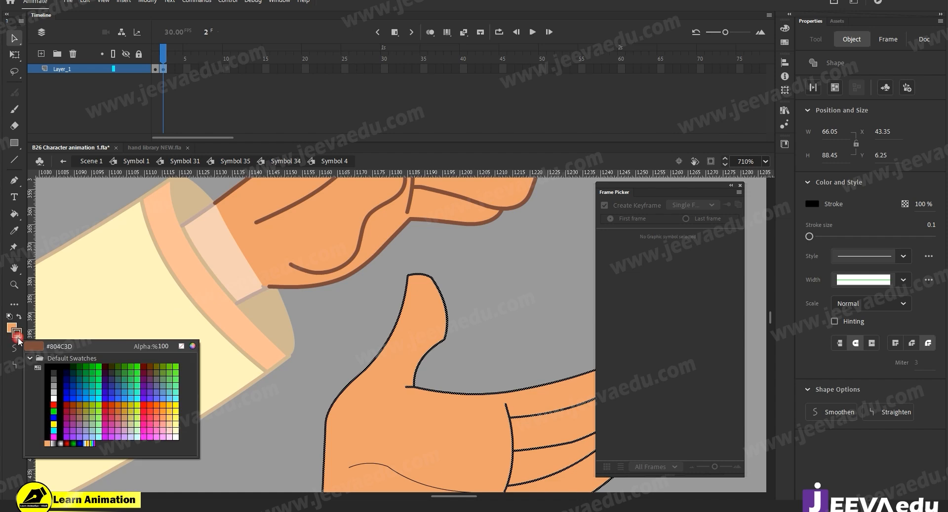
pyautogui.click(349, 273)
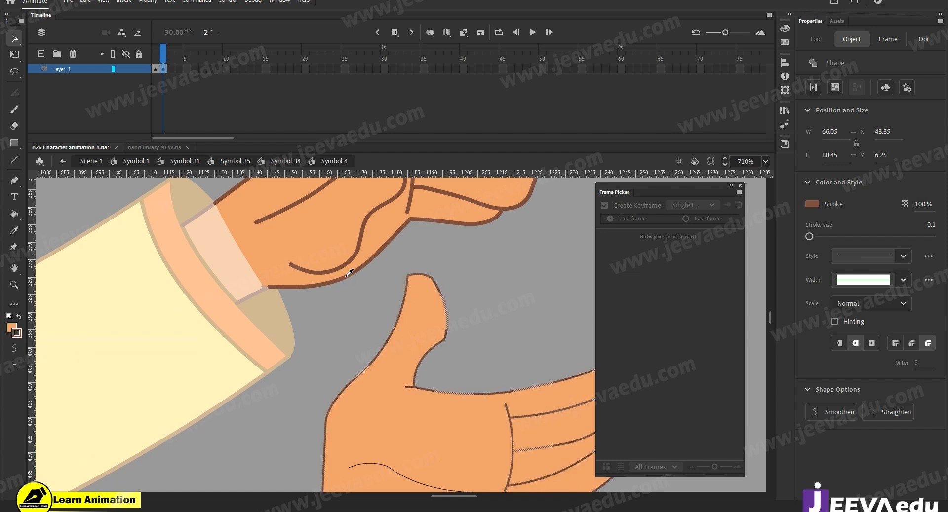
pyautogui.click(931, 223)
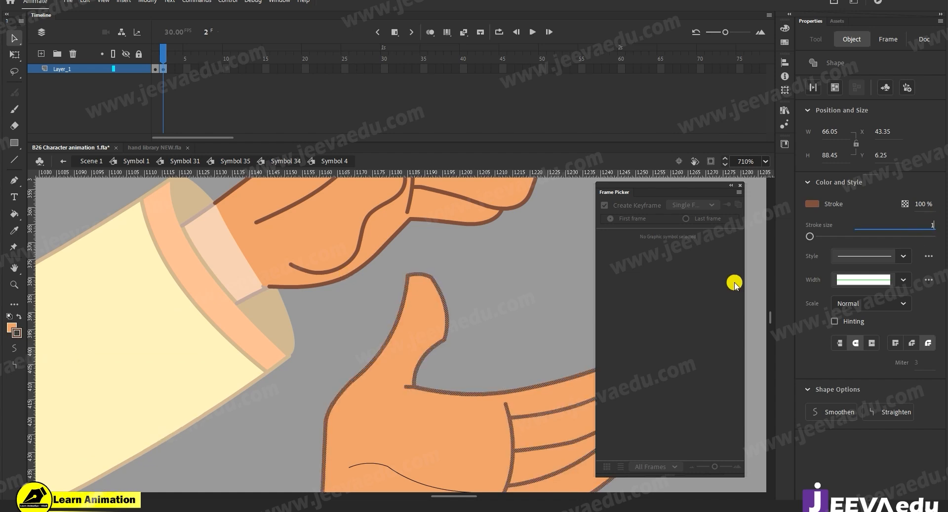
pyautogui.click(489, 303)
# - Delete the outline across the wrist end of the new hand
pyautogui.press('z')
pyautogui.keyDown('alt'); pyautogui.click(399, 365); pyautogui.keyUp('alt')
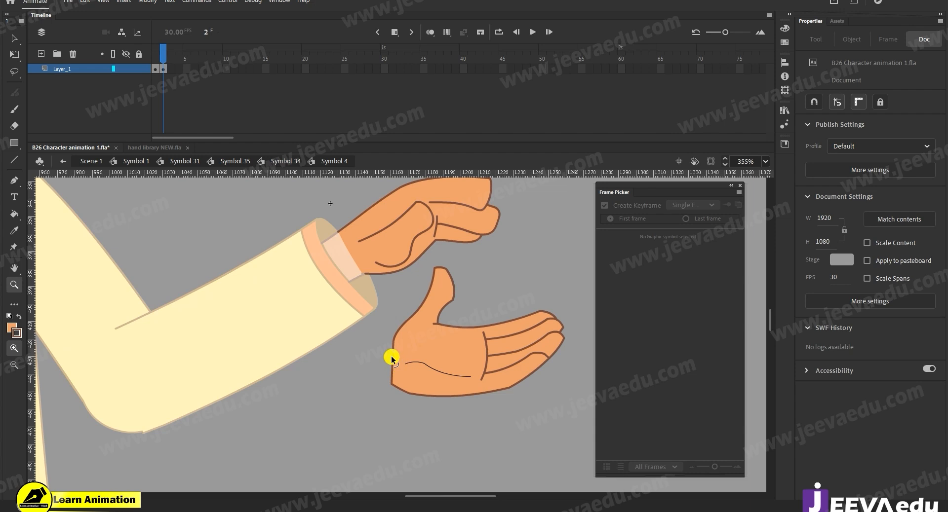
pyautogui.press('v')
pyautogui.click(408, 365)
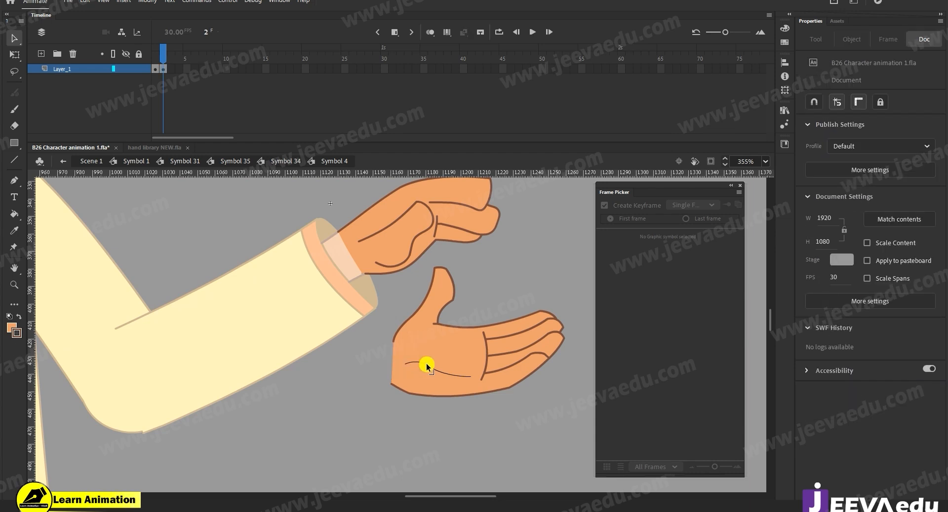
# - Give the palm crease line the same brown stroke colour and a stroke size of 1
pyautogui.click(426, 363)
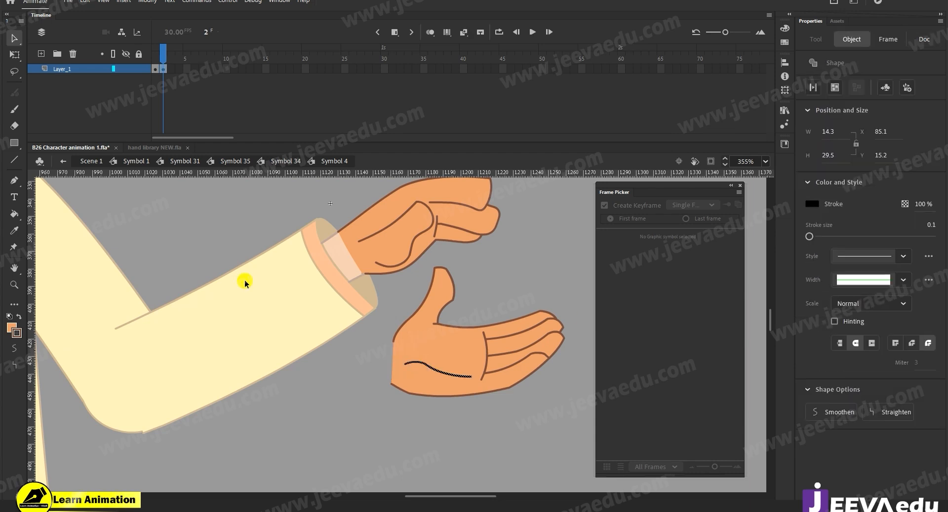
pyautogui.click(17, 335)
pyautogui.click(37, 351)
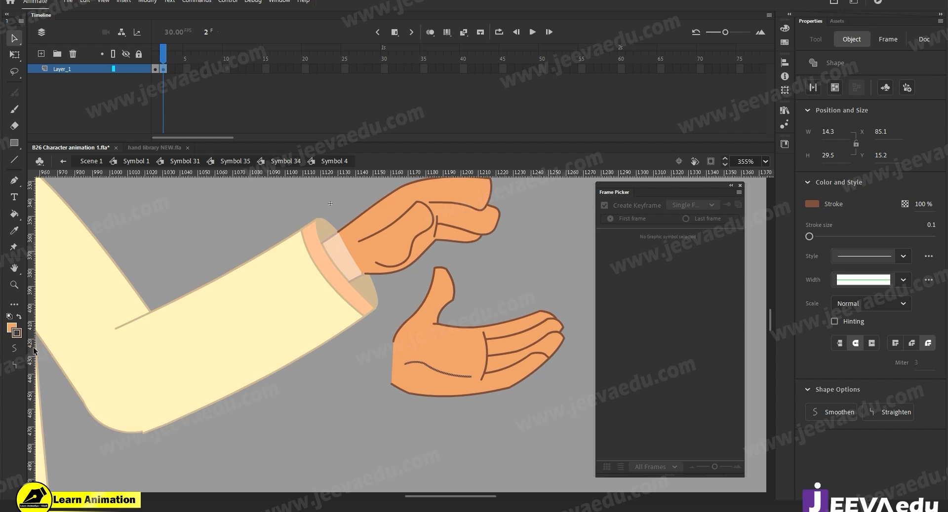
pyautogui.click(930, 226)
pyautogui.write('1')
# - Group the whole open-palm hand and move it over the old hand at the sleeve cuff
pyautogui.doubleClick(444, 355)
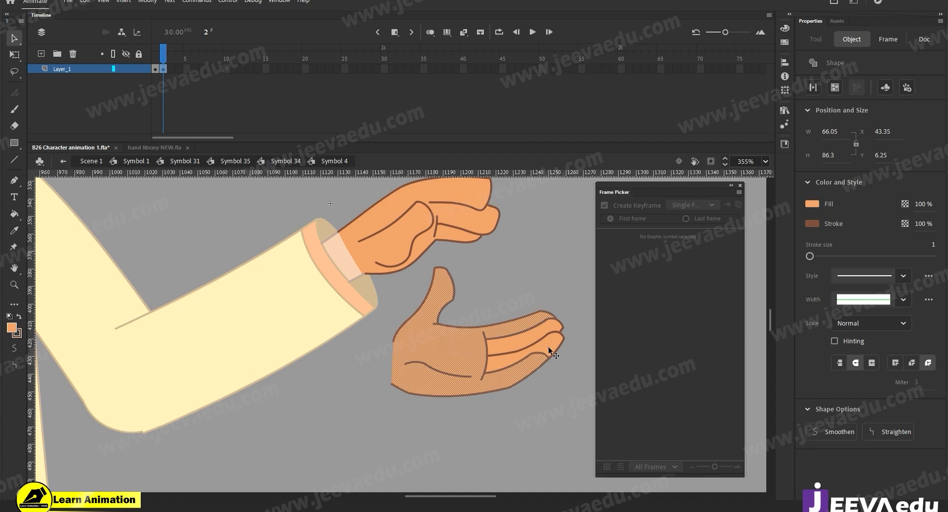
pyautogui.hotkey('ctrl', 'g')
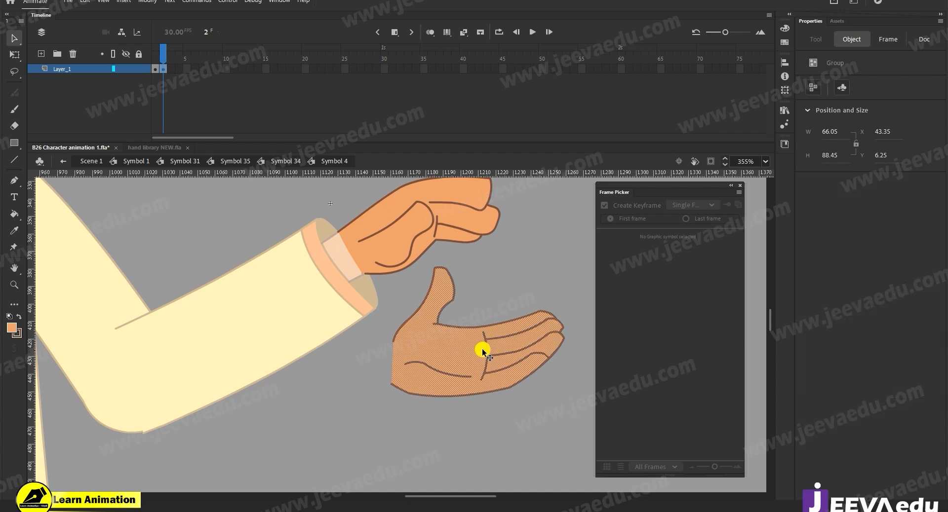
pyautogui.hotkey('ctrl', '-')
pyautogui.moveTo(413, 301); pyautogui.dragTo(406, 292)
pyautogui.press('z')
pyautogui.click(397, 289)
# - Scale the open-palm group down slightly, to about 61.65 by 82.95, and rotate and position it to fit the wrist
pyautogui.press('q')
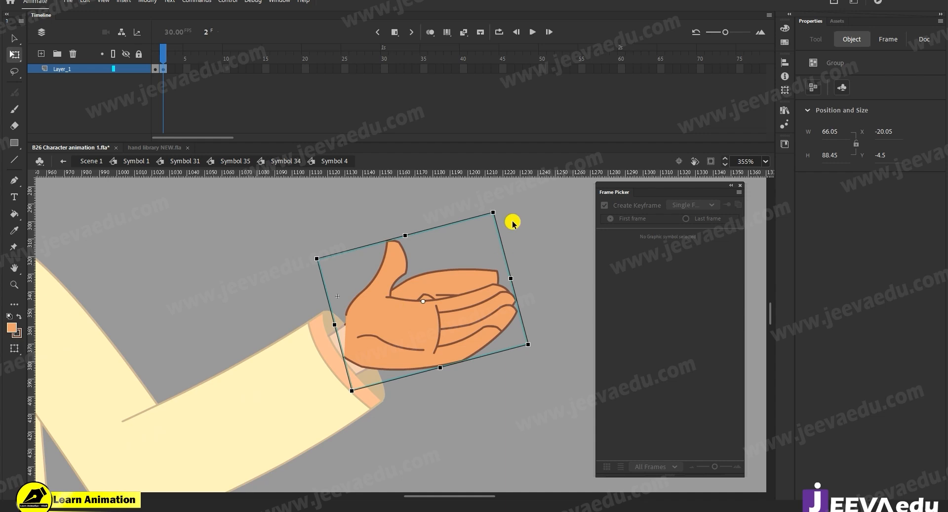
pyautogui.moveTo(493, 213); pyautogui.dragTo(488, 218)
pyautogui.moveTo(434, 330); pyautogui.dragTo(440, 342)
pyautogui.moveTo(500, 213); pyautogui.dragTo(486, 203)
pyautogui.moveTo(468, 338)
pyautogui.mouseDown()
pyautogui.moveTo(458, 324)
pyautogui.moveTo(462, 330)
pyautogui.mouseUp()
pyautogui.click(535, 329)
pyautogui.moveTo(535, 328); pyautogui.dragTo(533, 322)
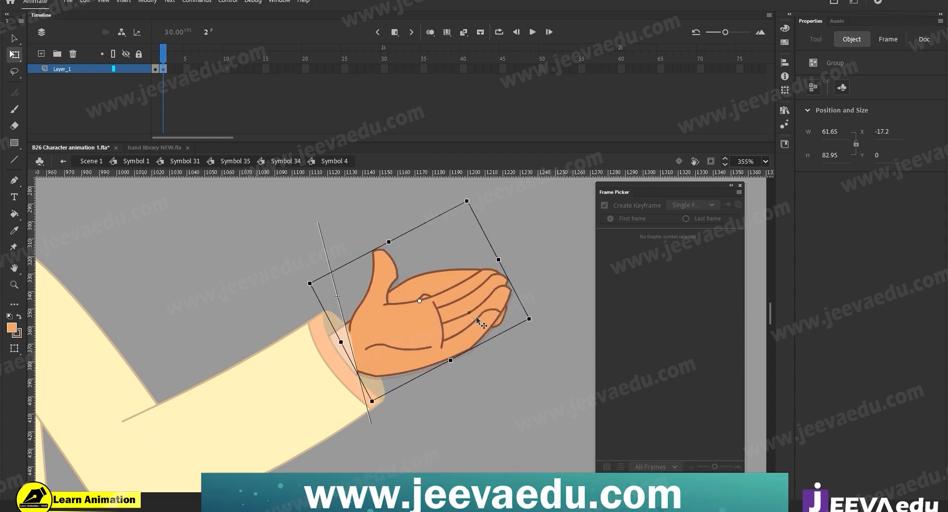
pyautogui.moveTo(513, 274); pyautogui.dragTo(517, 293)
# - Break the open-palm group apart and delete the old hand drawing behind it at frame 2
pyautogui.hotkey('ctrl', 'b')
pyautogui.click(419, 343)
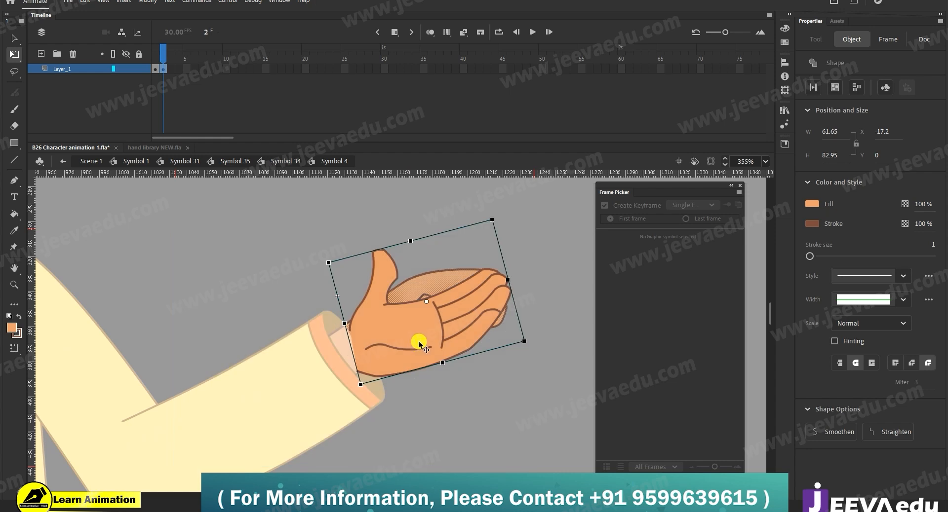
pyautogui.click(438, 438)
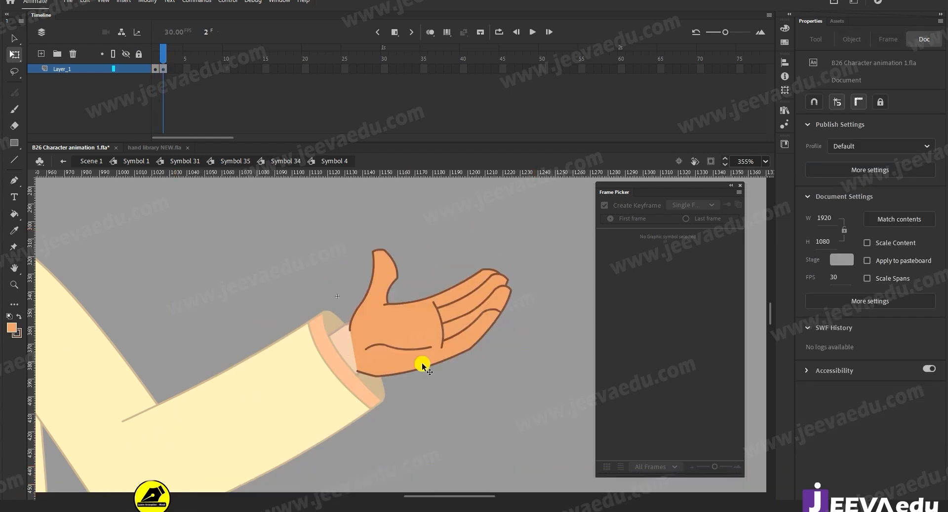
# - Return to the hand symbol, assign the open-palm frame 2 at frame 116 with the frame picker, and go back to the forearm
pyautogui.press('v')
pyautogui.doubleClick(466, 401)
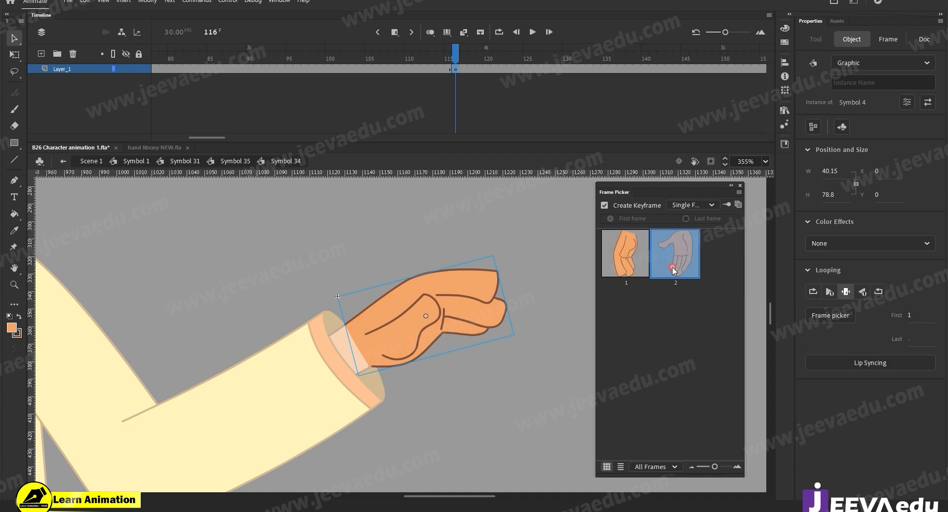
pyautogui.click(672, 270)
pyautogui.doubleClick(429, 391)
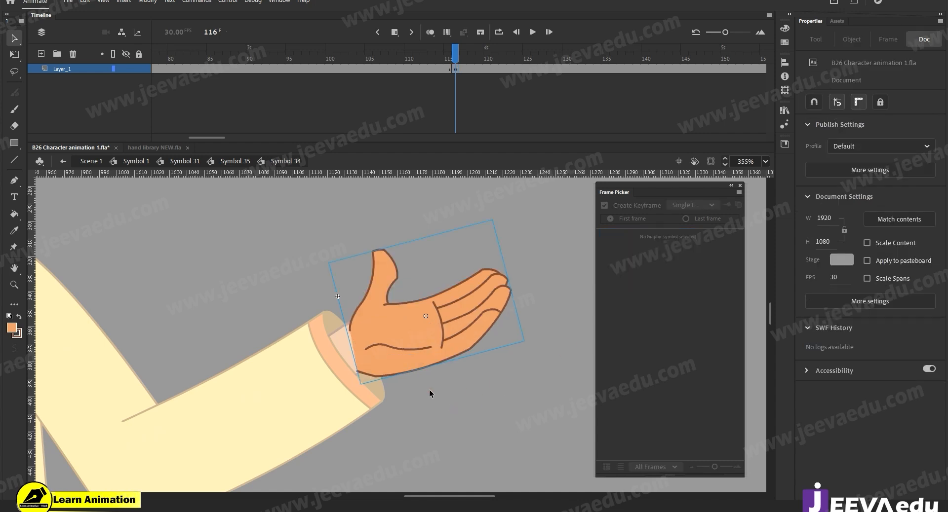
pyautogui.click(740, 186)
# - Rotate the open-palm hand slightly clockwise about the wrist at frame 121 in the forearm symbol and check the tween
pyautogui.moveTo(493, 138); pyautogui.dragTo(197, 155)
pyautogui.moveTo(307, 69); pyautogui.dragTo(351, 72)
pyautogui.click(513, 313)
pyautogui.press('q')
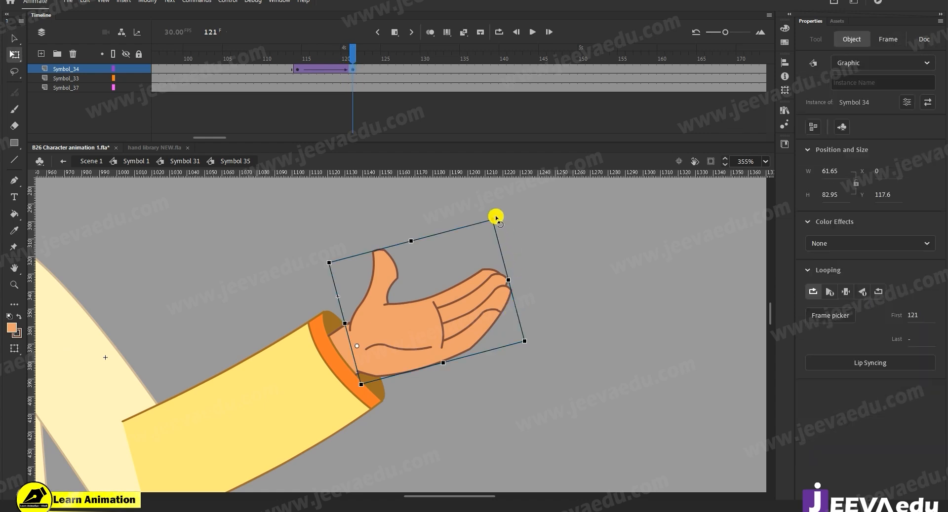
pyautogui.moveTo(501, 228); pyautogui.dragTo(498, 247)
pyautogui.moveTo(347, 57); pyautogui.dragTo(348, 78)
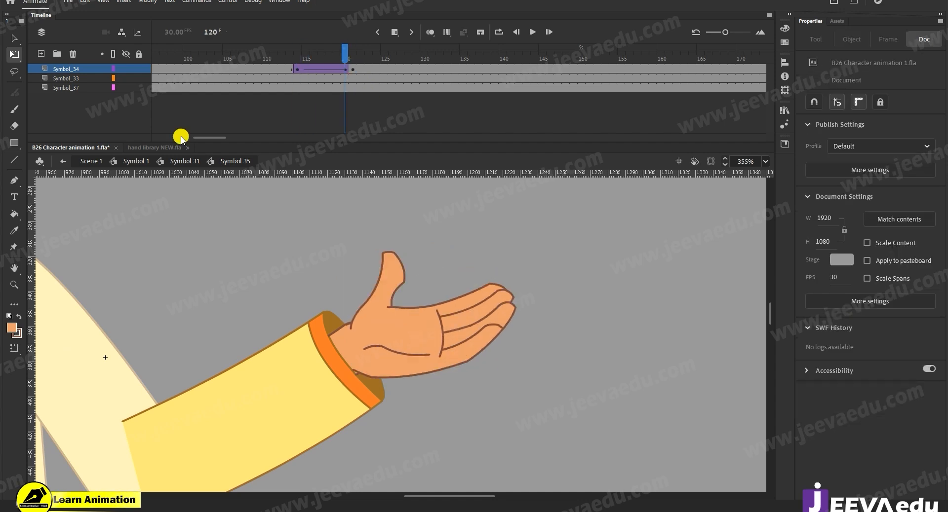
# - Return to Symbol 1 and check the open-palm arm pose against the whole body around frame 121
pyautogui.click(136, 161)
pyautogui.click(368, 386)
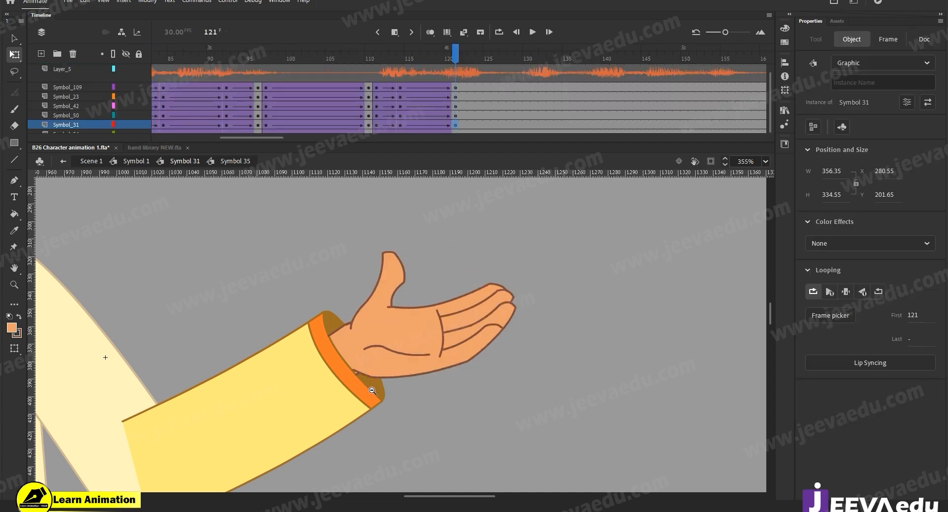
pyautogui.press('z')
pyautogui.keyDown('alt'); pyautogui.click(406, 364); pyautogui.keyUp('alt')
pyautogui.click(455, 89)
pyautogui.moveTo(421, 72); pyautogui.dragTo(458, 107)
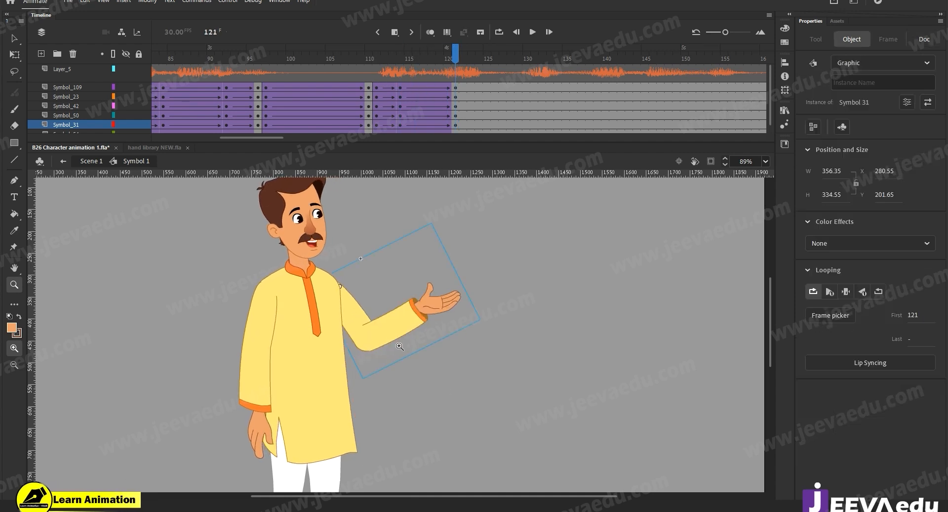
# - Inspect the cuff's edge line at the wrist inside the nested sleeve drawing, Symbol 33, and return to Symbol 1
pyautogui.click(408, 302)
pyautogui.scroll(2, 425, 311)
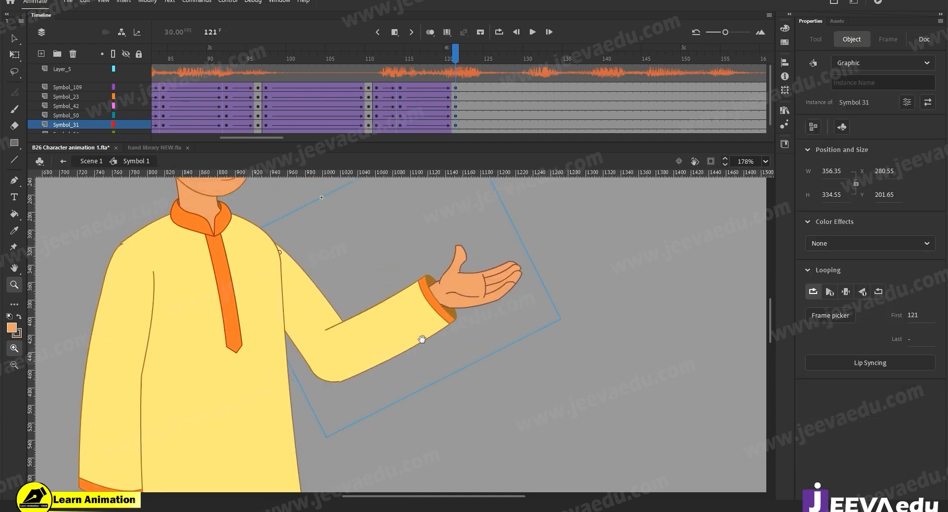
pyautogui.click(436, 315)
pyautogui.press('v')
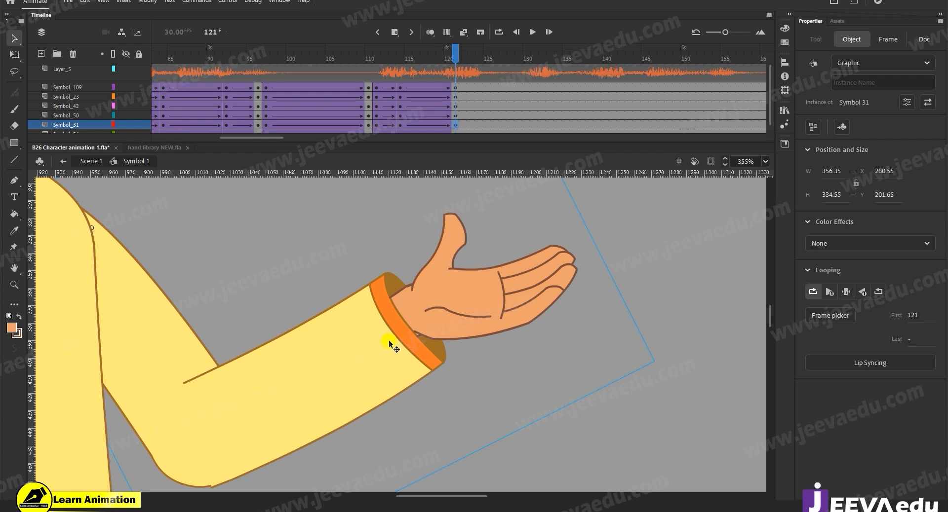
pyautogui.doubleClick(392, 360)
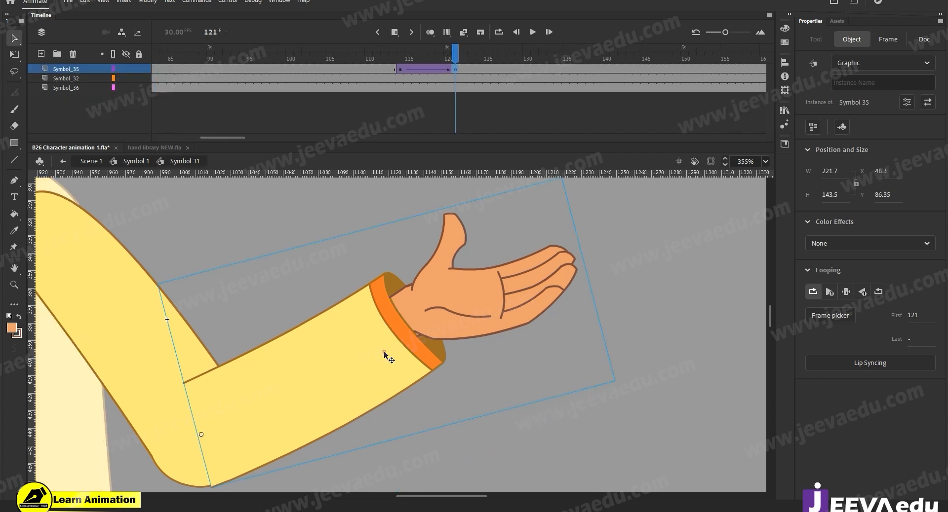
pyautogui.doubleClick(387, 342)
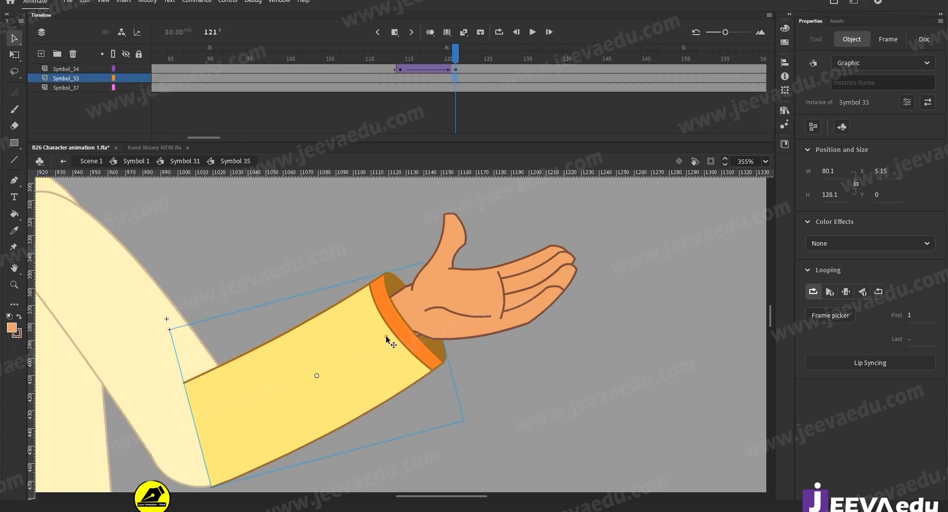
pyautogui.doubleClick(390, 334)
pyautogui.click(390, 331)
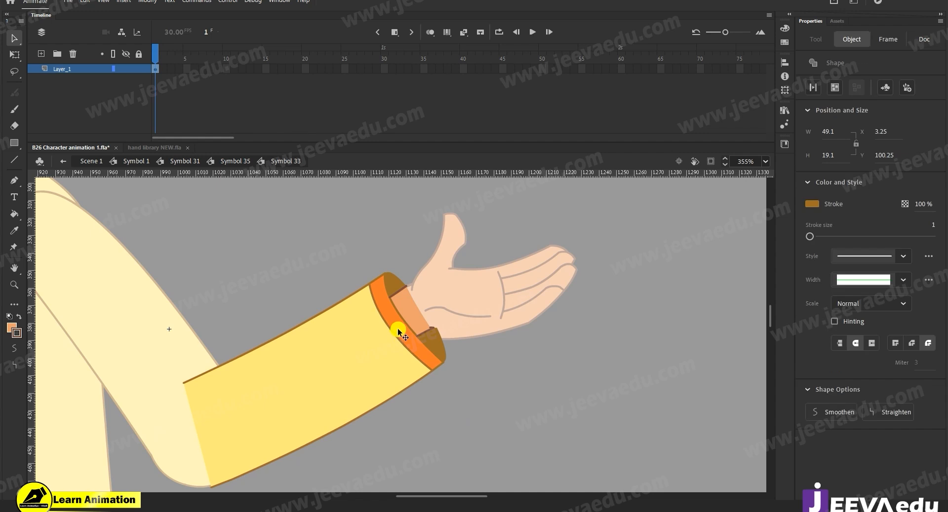
pyautogui.click(179, 164)
pyautogui.click(137, 161)
pyautogui.click(434, 341)
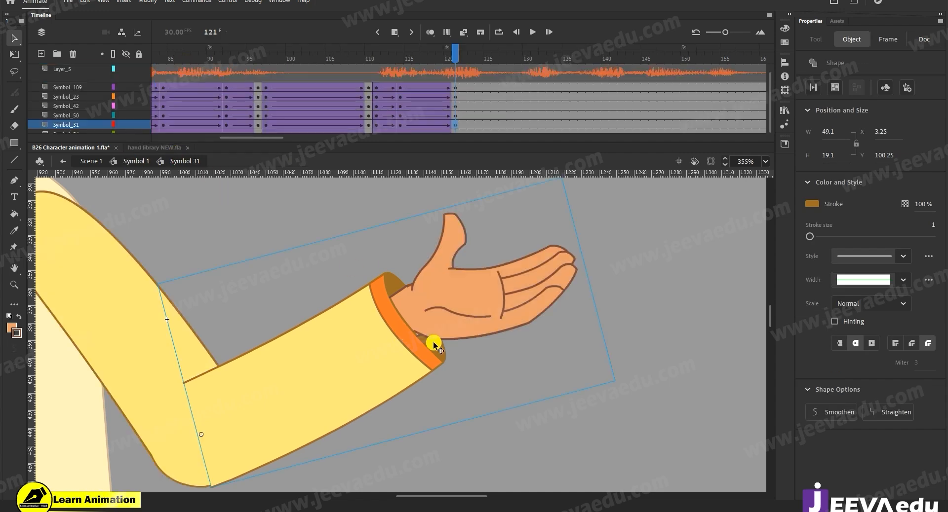
# - Play back the arm gesture with the dialogue audio to judge where the next pose belongs
pyautogui.press('z')
pyautogui.keyDown('alt'); pyautogui.click(364, 334); pyautogui.keyUp('alt')
pyautogui.keyDown('alt'); pyautogui.click(394, 345); pyautogui.keyUp('alt')
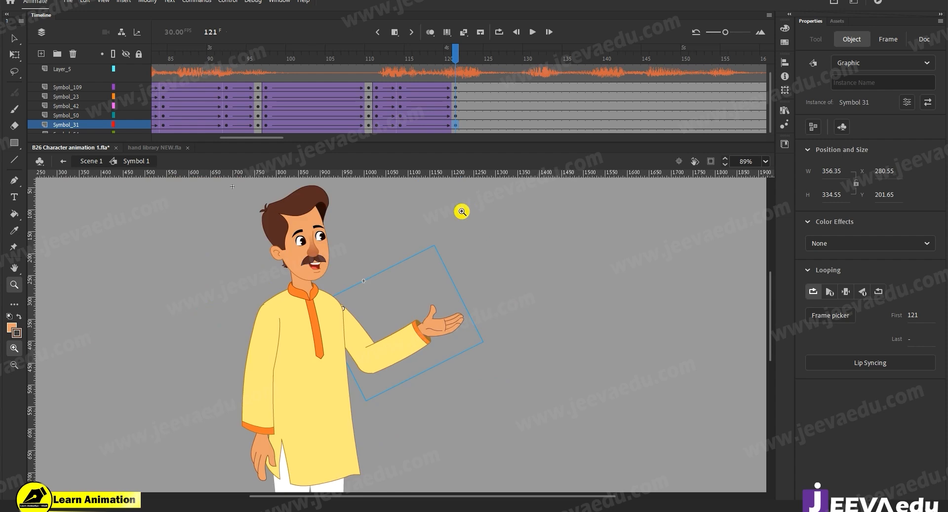
pyautogui.moveTo(455, 55); pyautogui.dragTo(376, 80)
pyautogui.press('Return')
pyautogui.press('Return')
pyautogui.click(471, 74)
pyautogui.press('Return')
# - Insert keyframes at frame 124 on all body layers and create classic tweens from frame 121
pyautogui.moveTo(473, 92); pyautogui.dragTo(477, 139)
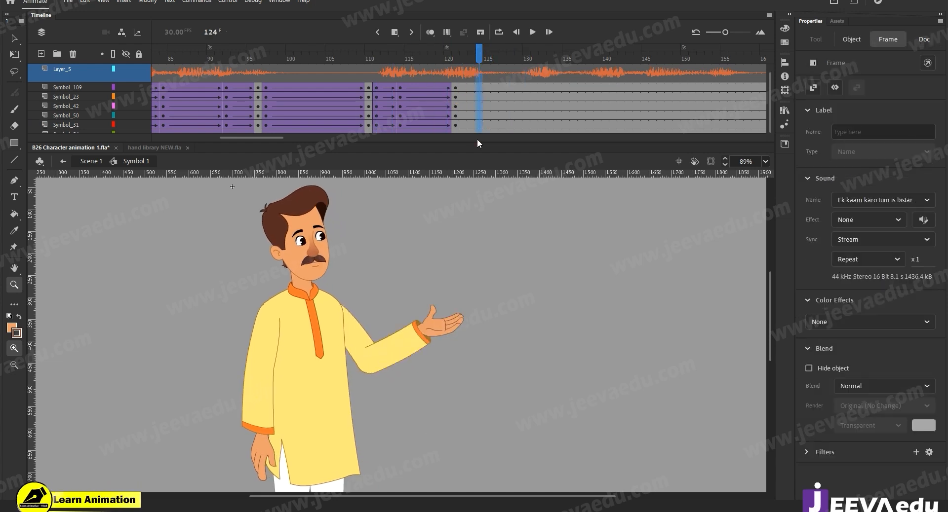
pyautogui.moveTo(469, 92); pyautogui.dragTo(465, 129)
pyautogui.rightClick(466, 113)
pyautogui.click(511, 120)
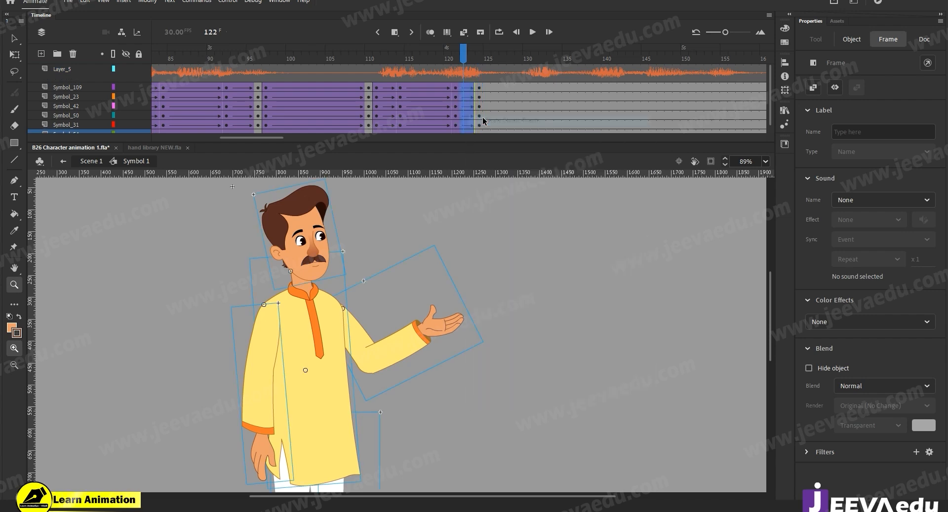
# - Select the upper body at frame 124, move the pivot to the kurta's hem, and rotate it slightly clockwise
pyautogui.click(479, 87)
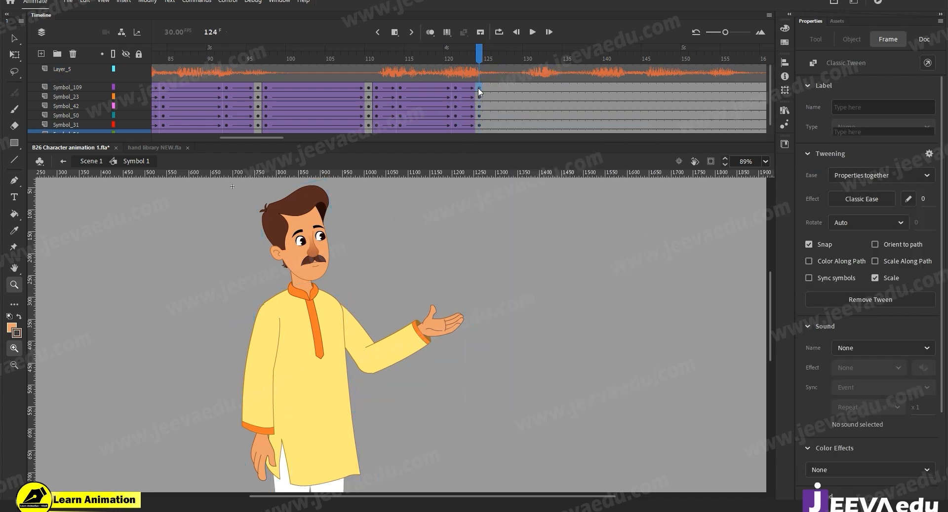
pyautogui.press('v')
pyautogui.moveTo(196, 195); pyautogui.dragTo(360, 366)
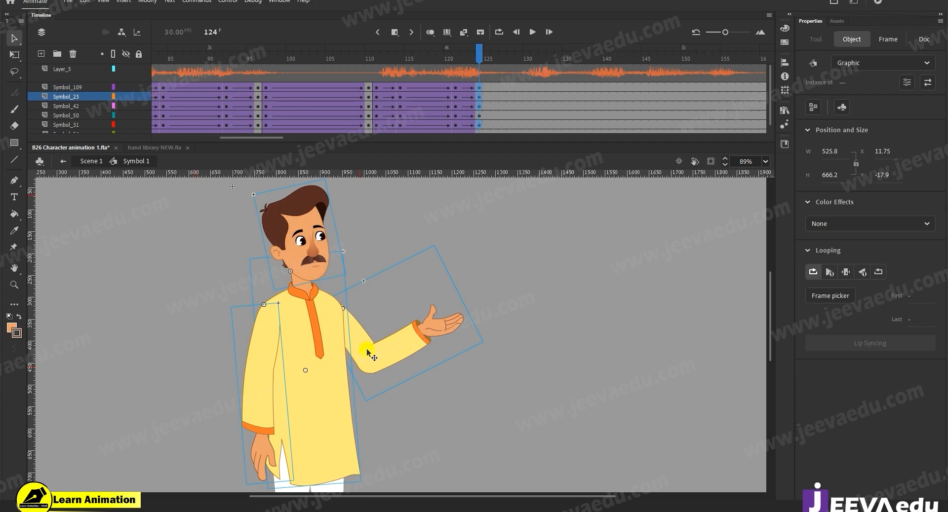
pyautogui.press('q')
pyautogui.moveTo(314, 425); pyautogui.dragTo(310, 438)
pyautogui.press('space')
pyautogui.moveTo(347, 334); pyautogui.dragTo(394, 352)
pyautogui.moveTo(534, 200); pyautogui.dragTo(535, 197)
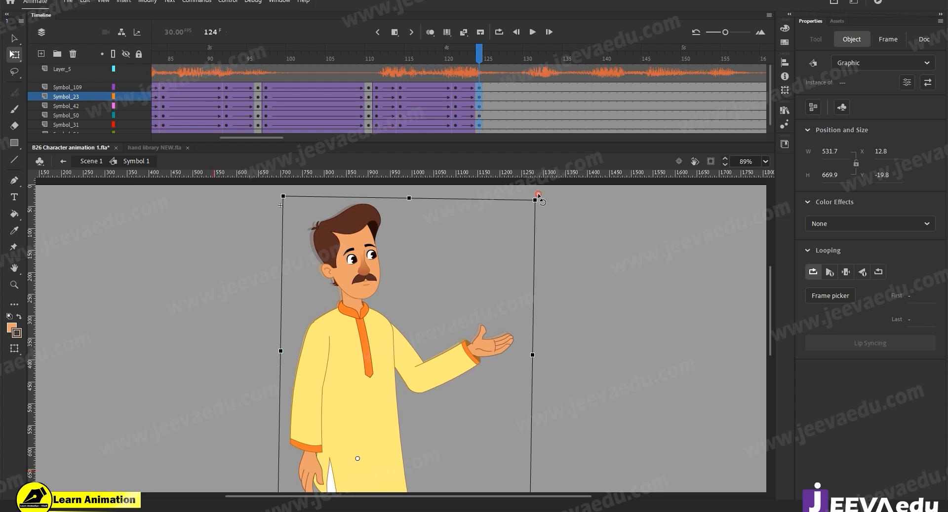
# - Tilt the head slightly and raise the gesturing arm a little at frame 124
pyautogui.click(370, 241)
pyautogui.click(370, 243)
pyautogui.moveTo(386, 199); pyautogui.dragTo(386, 198)
pyautogui.click(453, 369)
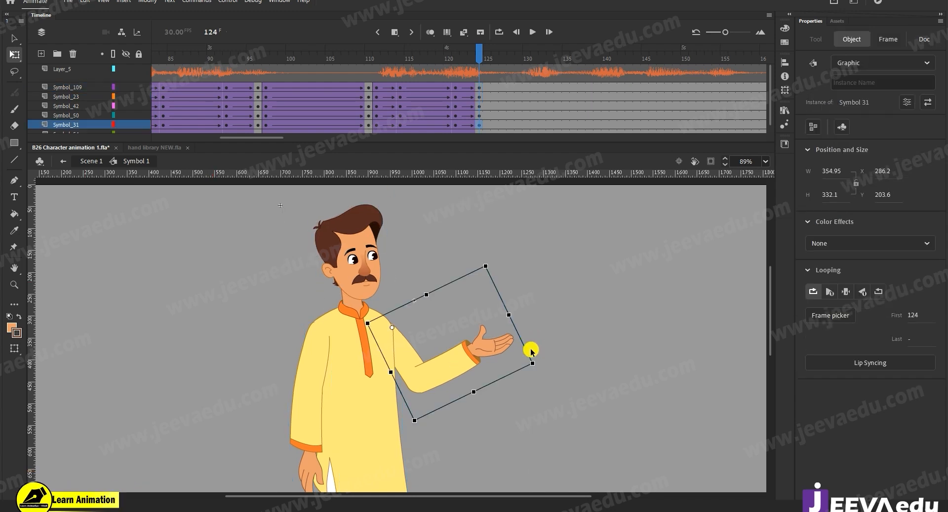
# - Rotate the hanging arm slightly inward toward the body at frame 124 and scrub the tween to check it
pyautogui.click(306, 441)
pyautogui.moveTo(366, 424); pyautogui.dragTo(367, 384)
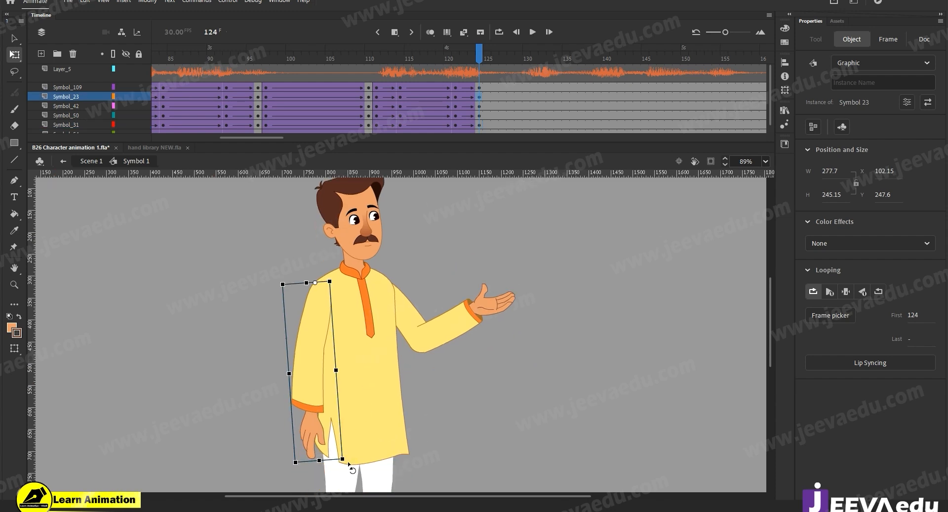
pyautogui.moveTo(349, 468); pyautogui.dragTo(348, 468)
pyautogui.moveTo(464, 48); pyautogui.dragTo(479, 103)
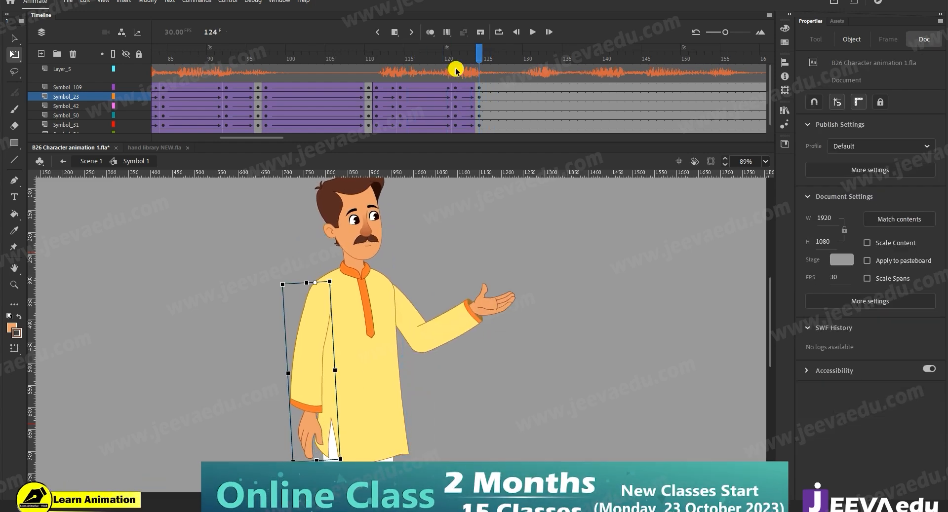
pyautogui.moveTo(446, 76); pyautogui.dragTo(479, 96)
pyautogui.click(318, 404)
pyautogui.moveTo(303, 461); pyautogui.dragTo(313, 461)
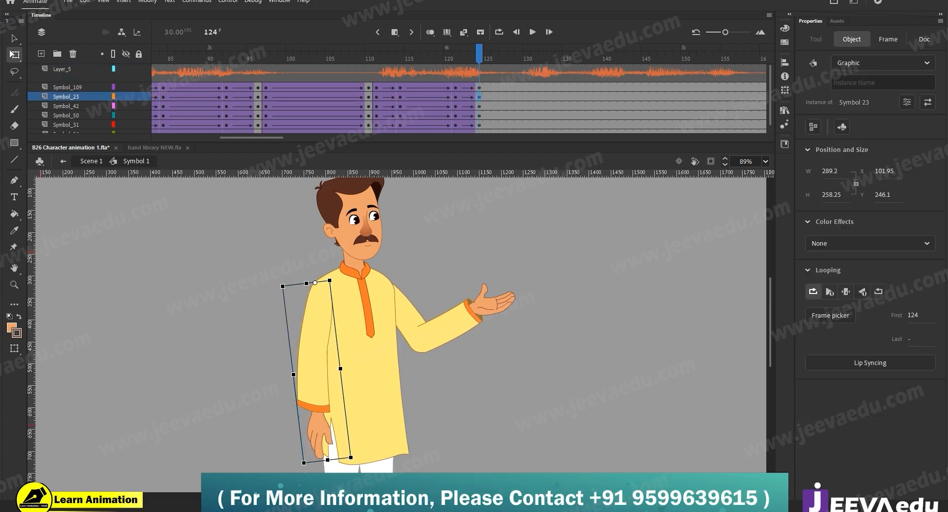
pyautogui.moveTo(466, 61); pyautogui.dragTo(479, 94)
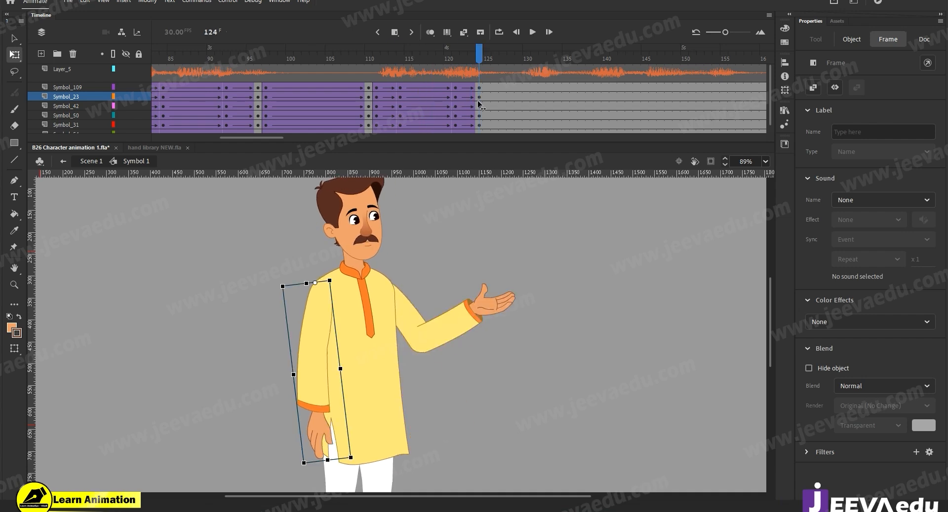
# - Rotate the open-palm arm slightly downward about the shoulder at frame 124, checking the motion by scrubbing
pyautogui.click(493, 300)
pyautogui.click(492, 300)
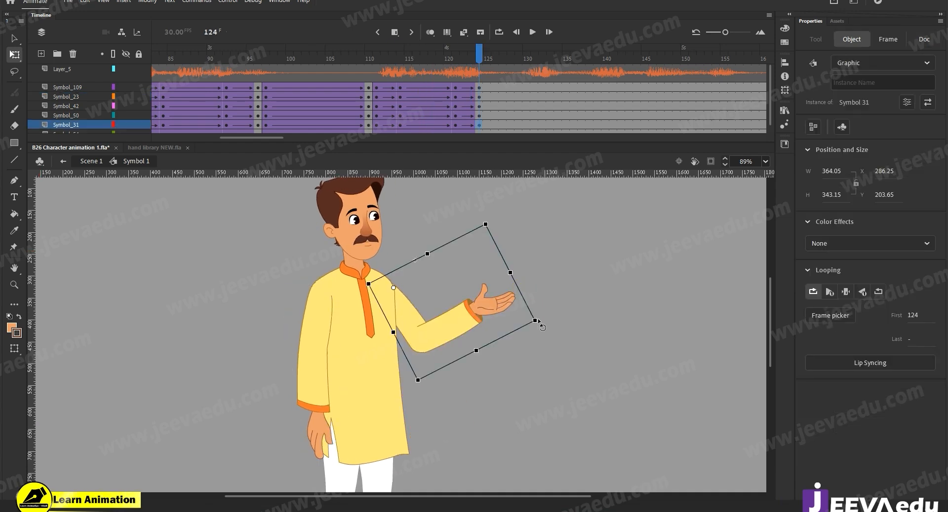
pyautogui.moveTo(539, 322); pyautogui.dragTo(538, 323)
pyautogui.moveTo(481, 105)
pyautogui.mouseDown()
pyautogui.moveTo(353, 106)
pyautogui.moveTo(483, 106)
pyautogui.moveTo(455, 81)
pyautogui.moveTo(393, 93)
pyautogui.moveTo(481, 105)
pyautogui.mouseUp()
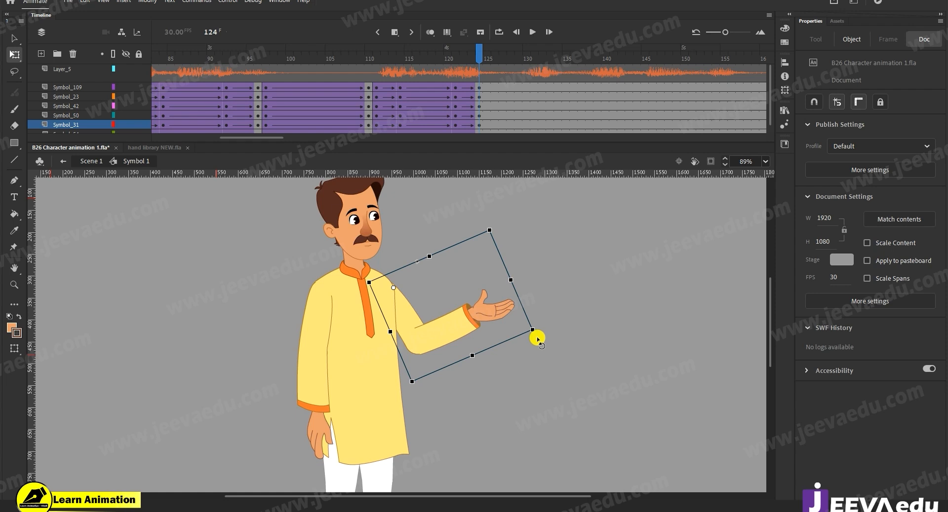
pyautogui.moveTo(538, 339); pyautogui.dragTo(538, 328)
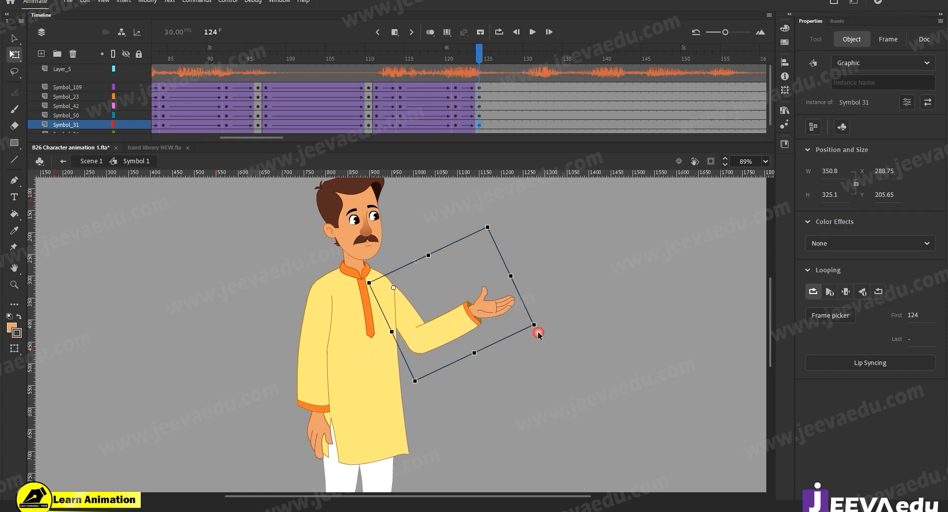
# - Adjust the end point of the forearm sleeve's outline at the elbow inside Symbol 33 and return to Symbol 1
pyautogui.press('z')
pyautogui.click(428, 356)
pyautogui.click(426, 358)
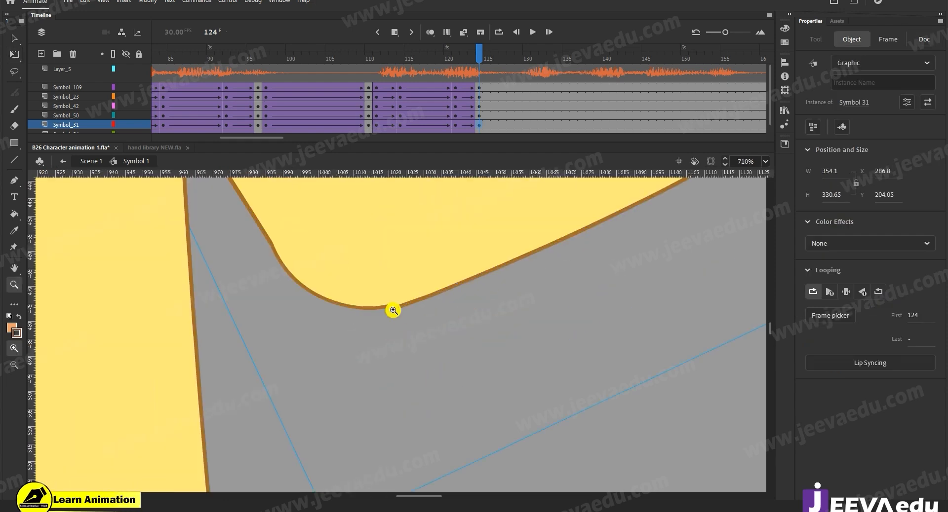
pyautogui.doubleClick(390, 306)
pyautogui.doubleClick(392, 308)
pyautogui.doubleClick(393, 308)
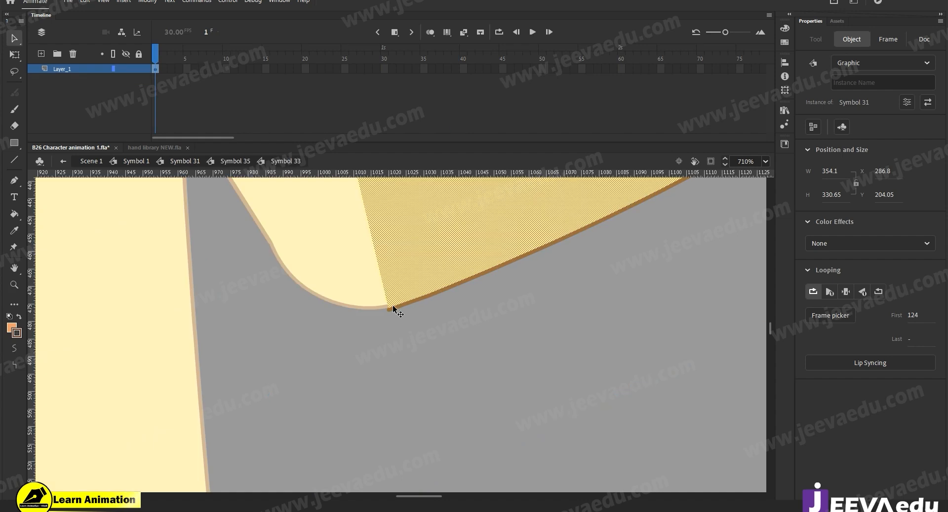
pyautogui.click(388, 314)
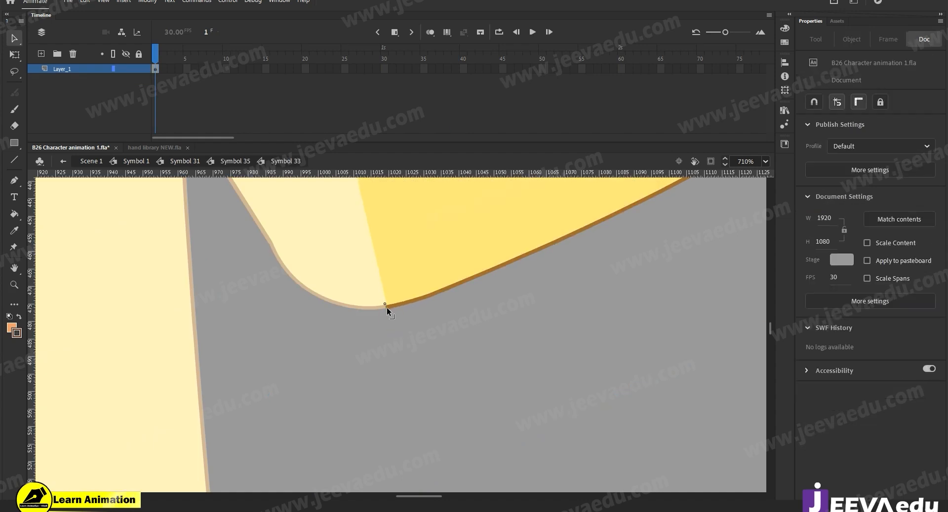
pyautogui.click(232, 164)
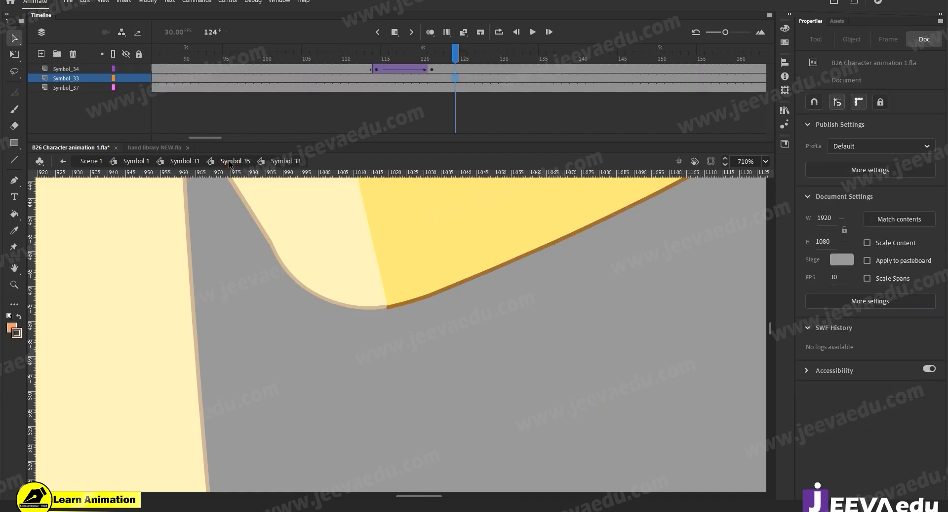
pyautogui.click(184, 162)
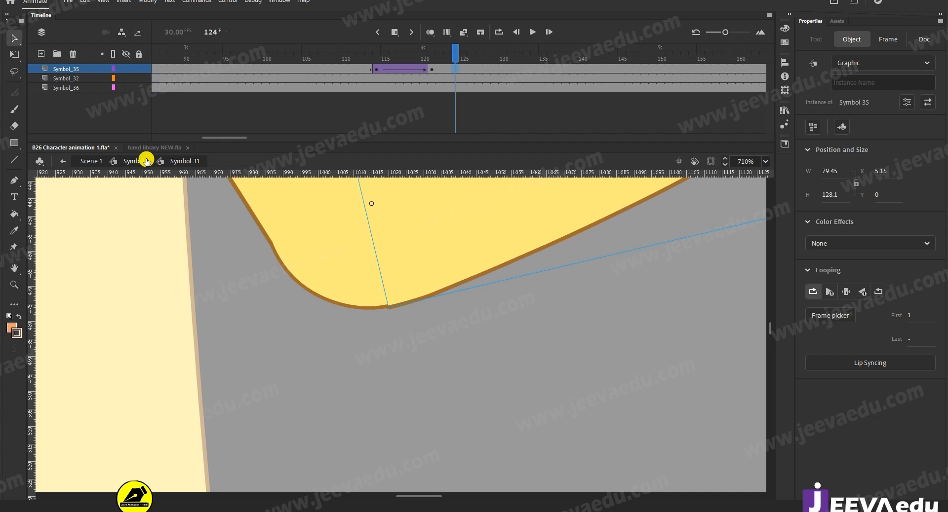
pyautogui.click(138, 161)
# - Scrub through the latest gesture and insert keyframes at frame 125 on all body layers
pyautogui.press('z')
pyautogui.keyDown('alt'); pyautogui.click(414, 337); pyautogui.keyUp('alt')
pyautogui.keyDown('alt'); pyautogui.click(417, 340); pyautogui.keyUp('alt')
pyautogui.keyDown('alt'); pyautogui.click(418, 341); pyautogui.keyUp('alt')
pyautogui.keyDown('alt'); pyautogui.click(419, 340); pyautogui.keyUp('alt')
pyautogui.click(446, 69)
pyautogui.click(394, 71)
pyautogui.moveTo(395, 71); pyautogui.dragTo(462, 138)
pyautogui.click(455, 89)
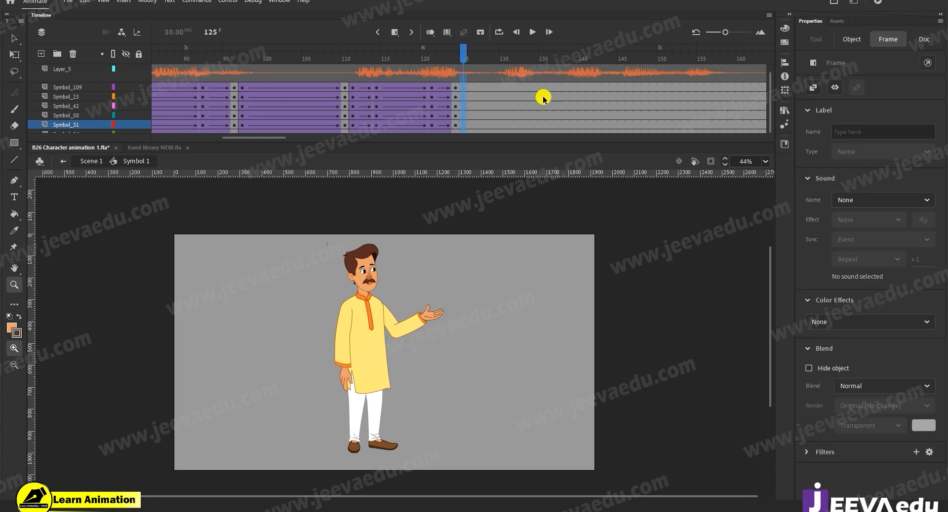
pyautogui.press('F6')
# - Play the audio onward from frame 125 and insert keyframes at frame 143 on all body layers
pyautogui.press('Return')
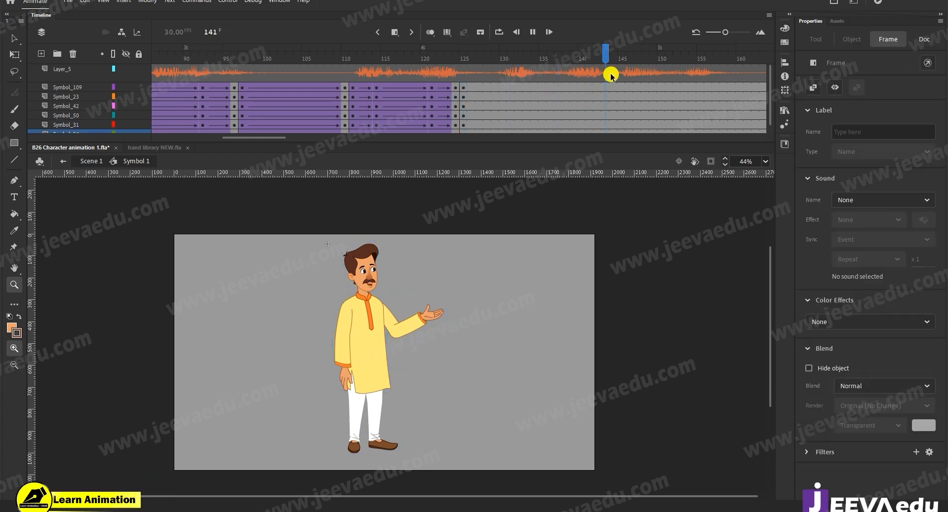
pyautogui.click(540, 96)
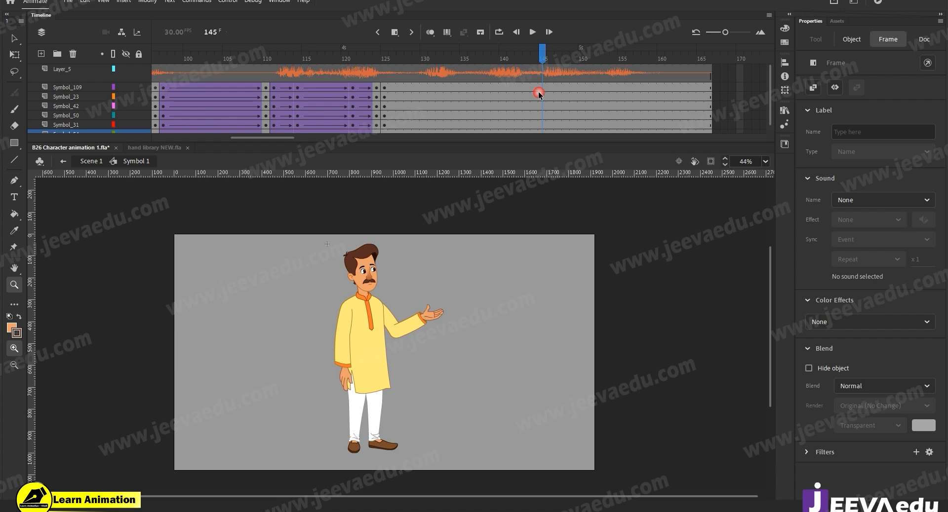
pyautogui.click(509, 125)
pyautogui.press('.')
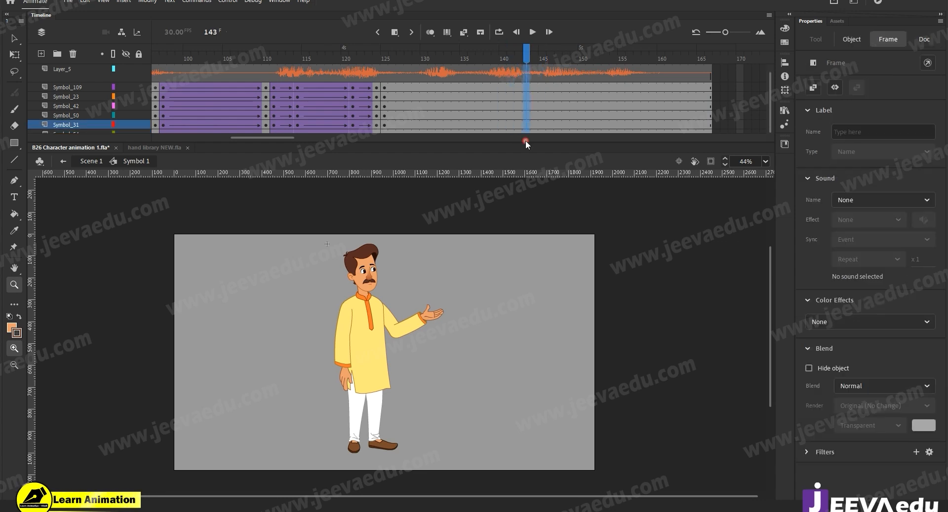
pyautogui.press('F6')
# - Create classic tweens between frames 125 and 143 on all body layers and set their ease to 100 (ease-out)
pyautogui.moveTo(496, 88); pyautogui.dragTo(468, 133)
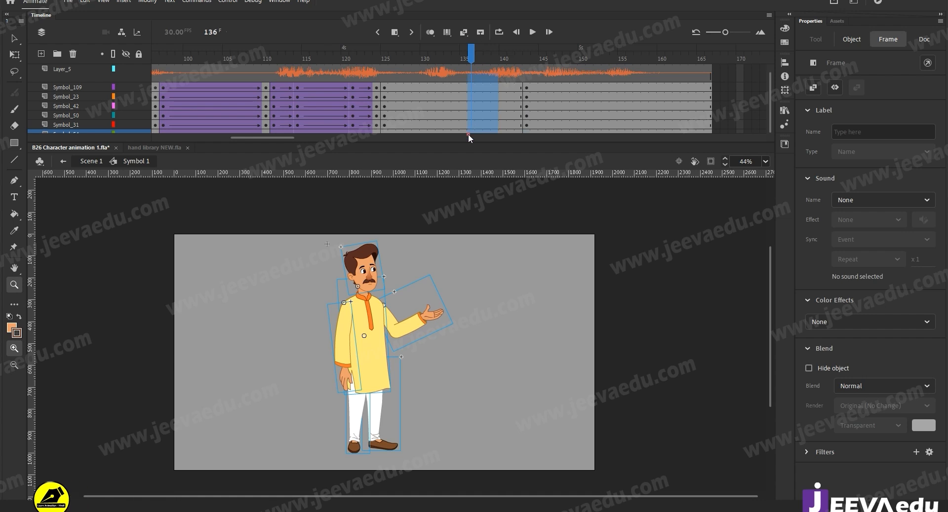
pyautogui.click(362, 356)
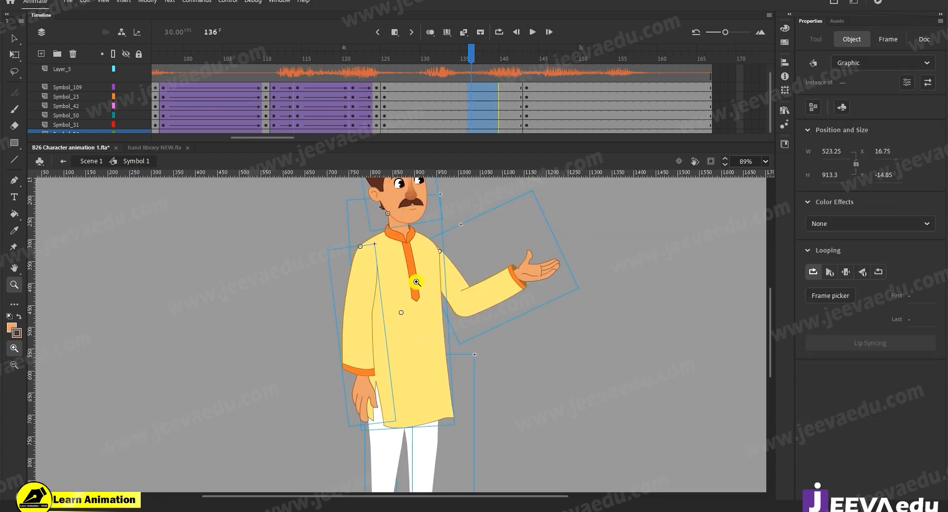
pyautogui.rightClick(496, 99)
pyautogui.click(520, 101)
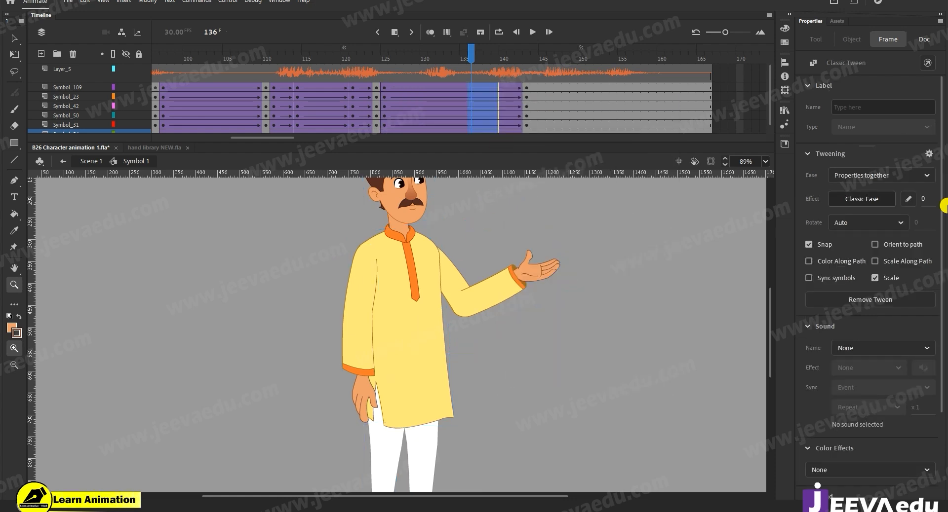
pyautogui.moveTo(913, 198); pyautogui.dragTo(926, 184)
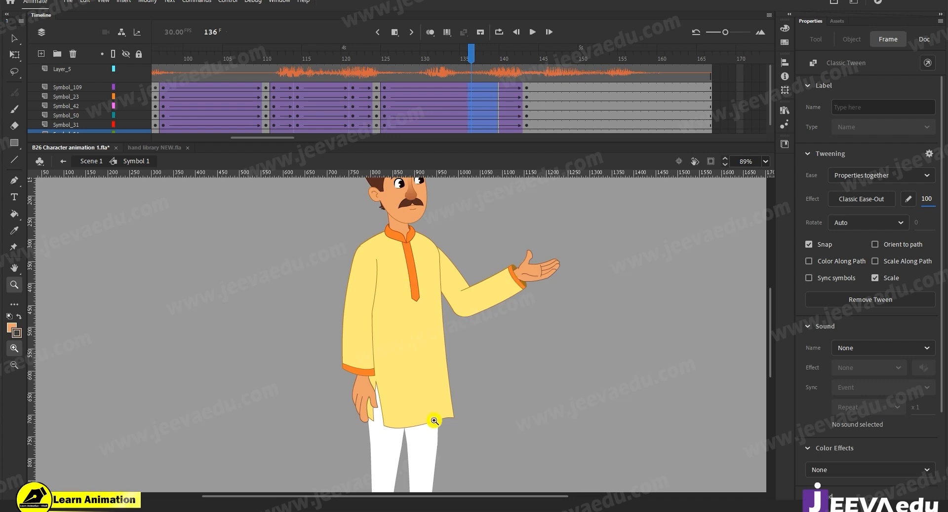
# - At frame 143, select the upper body parts, set the pivot at the waist and rotate them slightly clockwise
pyautogui.moveTo(491, 58); pyautogui.dragTo(352, 55)
pyautogui.click(532, 104)
pyautogui.keyDown('alt'); pyautogui.click(395, 305); pyautogui.keyUp('alt')
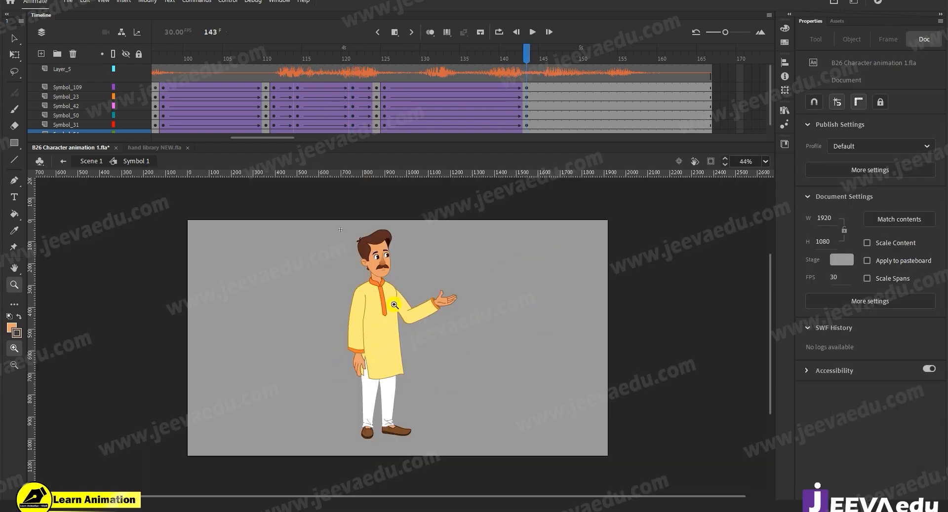
pyautogui.click(391, 304)
pyautogui.press('v')
pyautogui.moveTo(286, 205); pyautogui.dragTo(469, 341)
pyautogui.press('q')
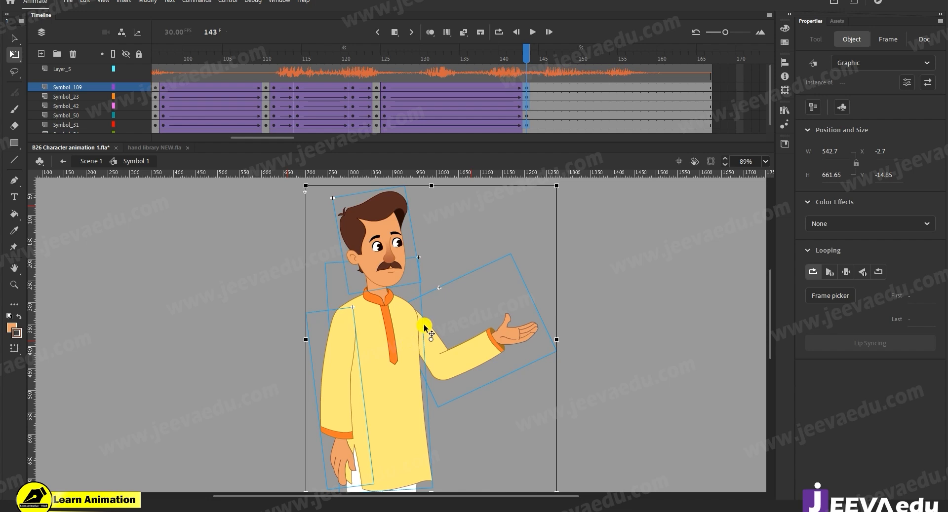
pyautogui.moveTo(395, 406); pyautogui.dragTo(387, 441)
pyautogui.moveTo(556, 185); pyautogui.dragTo(562, 186)
pyautogui.click(497, 235)
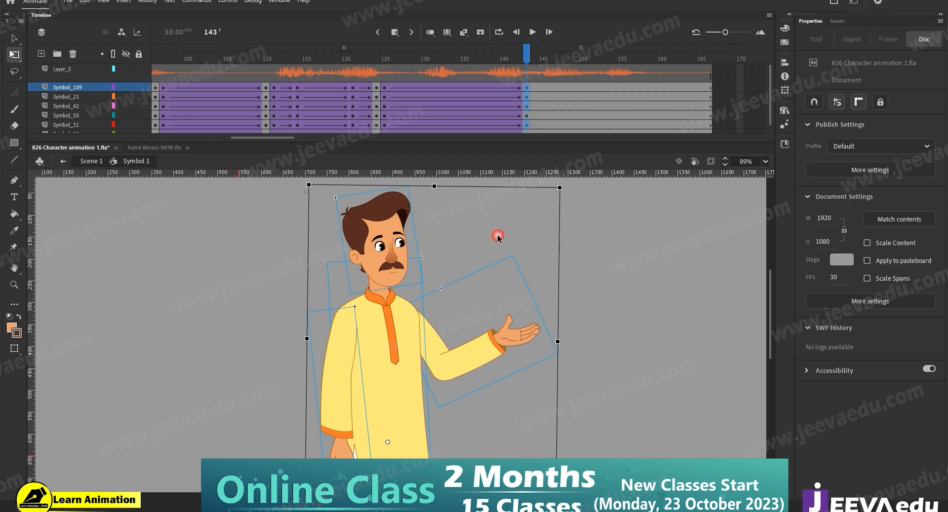
# - Slightly readjust the rotation of the head, the raised arm and the hanging arm at frame 143
pyautogui.click(396, 239)
pyautogui.moveTo(417, 184); pyautogui.dragTo(416, 184)
pyautogui.click(548, 326)
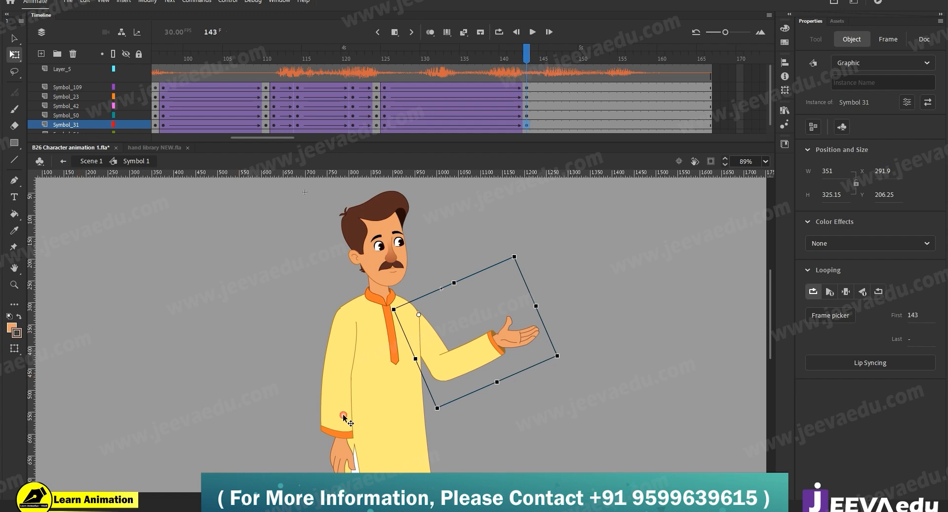
pyautogui.click(324, 471)
pyautogui.moveTo(361, 454); pyautogui.dragTo(365, 424)
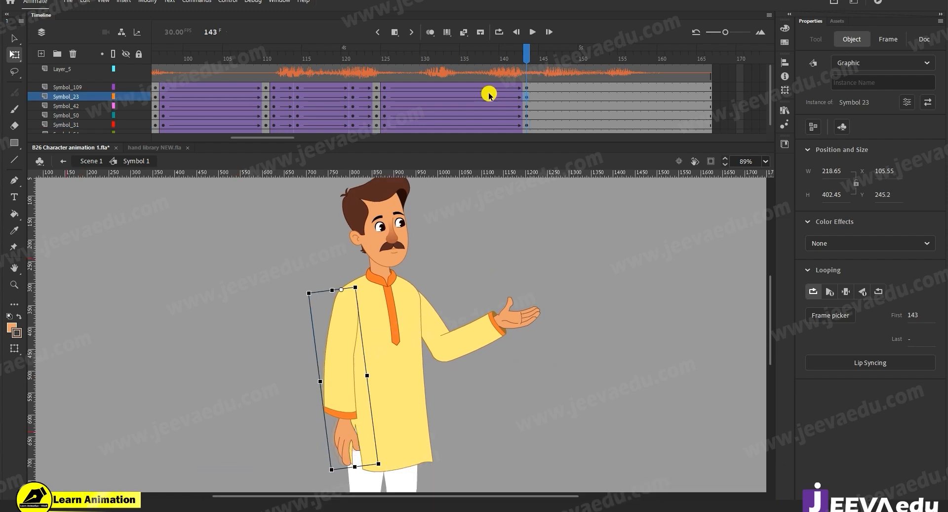
# - Compare the pose between frames 125 and 143, and tilt the head slightly counterclockwise at frame 143
pyautogui.click(373, 91)
pyautogui.moveTo(373, 92); pyautogui.dragTo(526, 98)
pyautogui.click(464, 282)
pyautogui.click(386, 243)
pyautogui.moveTo(452, 212); pyautogui.dragTo(451, 245)
pyautogui.moveTo(305, 86); pyautogui.dragTo(526, 92)
pyautogui.click(398, 256)
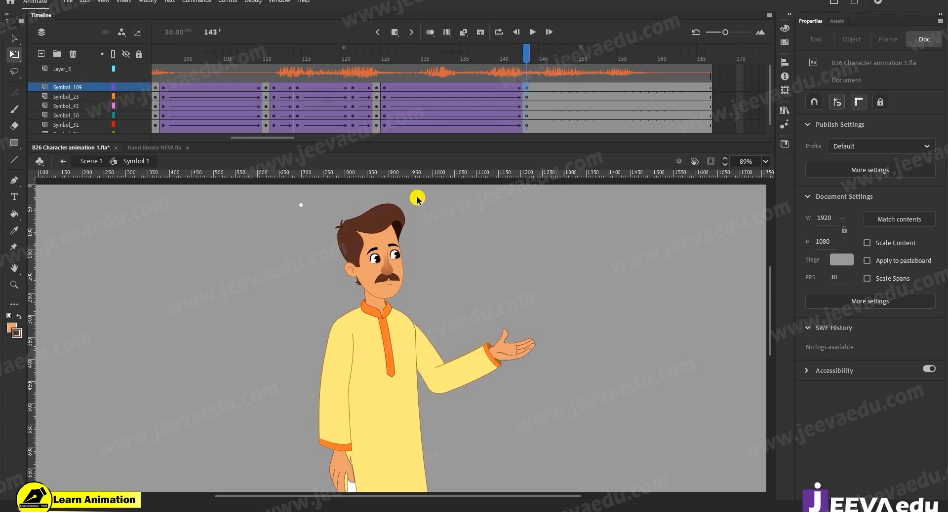
pyautogui.doubleClick(407, 193)
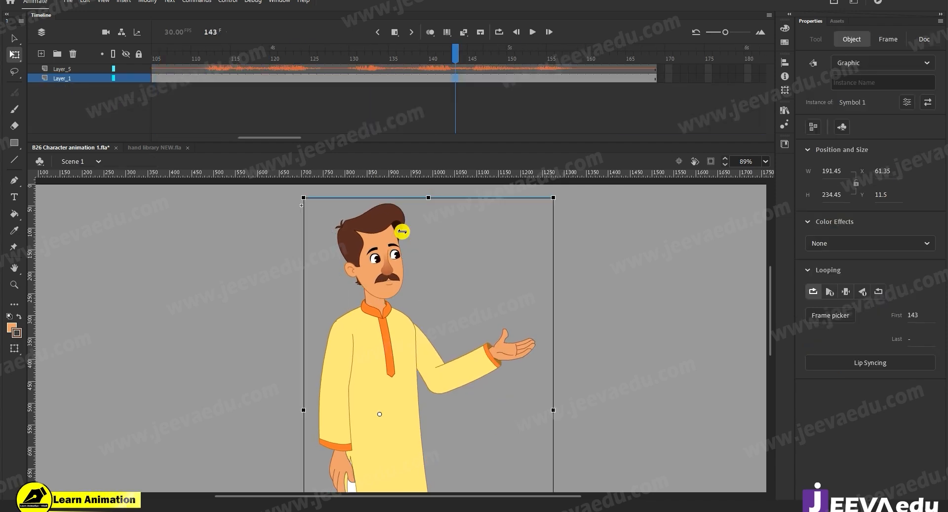
pyautogui.doubleClick(384, 271)
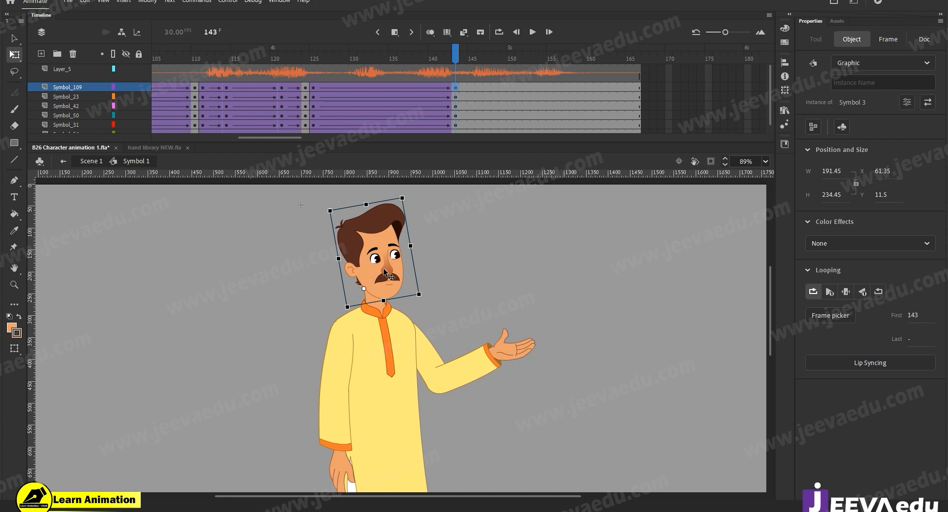
pyautogui.moveTo(411, 196); pyautogui.dragTo(408, 194)
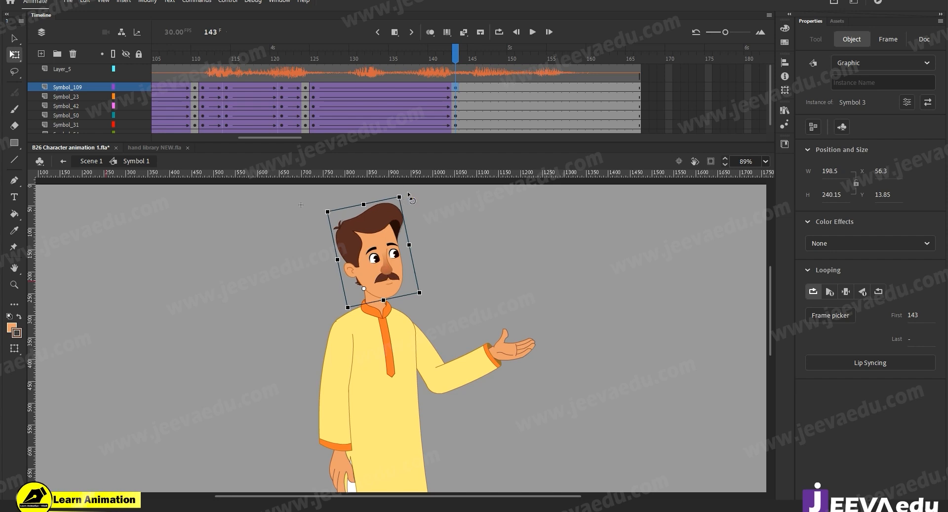
# - Go to frame 125 and open the head symbol, Symbol 3, for editing
pyautogui.click(311, 90)
pyautogui.click(387, 296)
pyautogui.press('z')
pyautogui.click(392, 296)
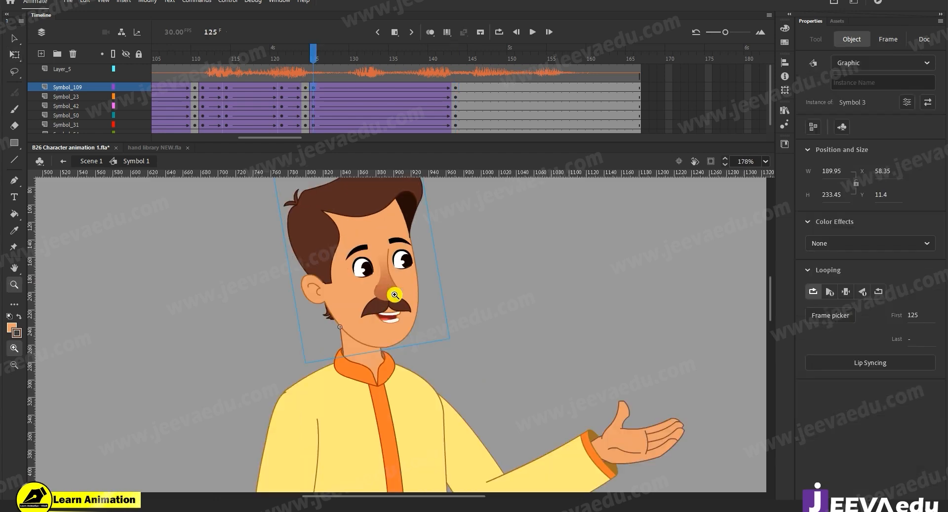
pyautogui.press('v')
pyautogui.doubleClick(388, 278)
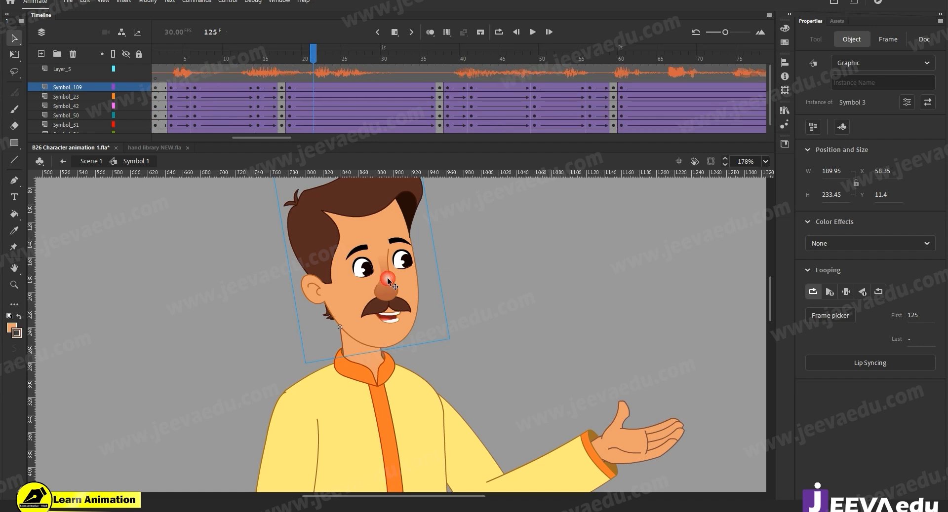
# - Copy the tweened frames 60 to 78 on all layers inside Symbol 3 and place them starting at frame 125
pyautogui.click(457, 73)
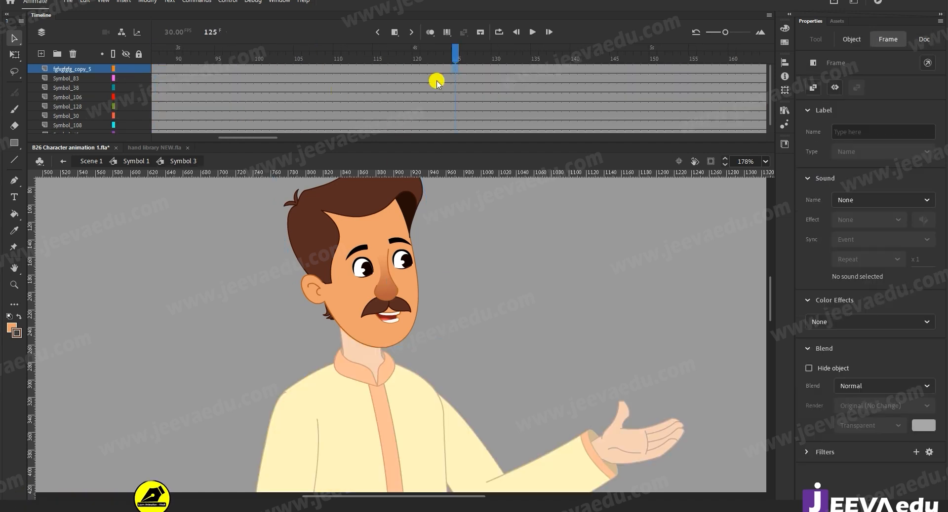
pyautogui.moveTo(254, 138); pyautogui.dragTo(216, 135)
pyautogui.scroll(-1, 431, 113)
pyautogui.moveTo(449, 93); pyautogui.dragTo(549, 69)
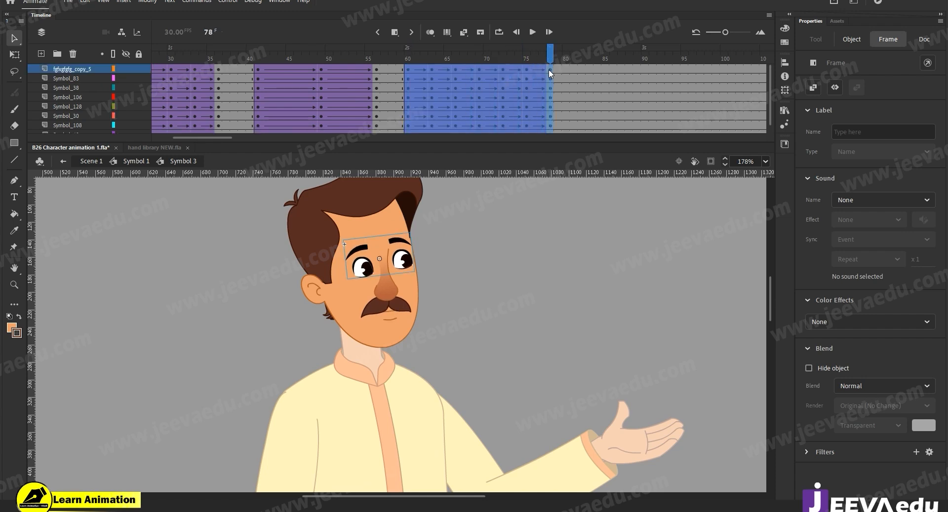
pyautogui.moveTo(466, 74); pyautogui.dragTo(546, 78)
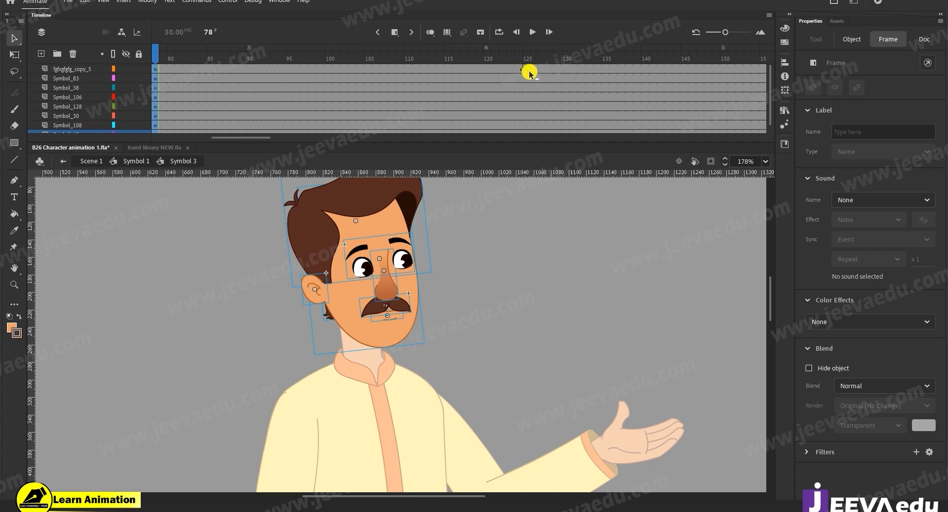
pyautogui.moveTo(529, 73); pyautogui.dragTo(531, 70)
# - Synchronize the symbols across all frames of Symbol 3 and return to Symbol 1
pyautogui.rightClick(531, 72)
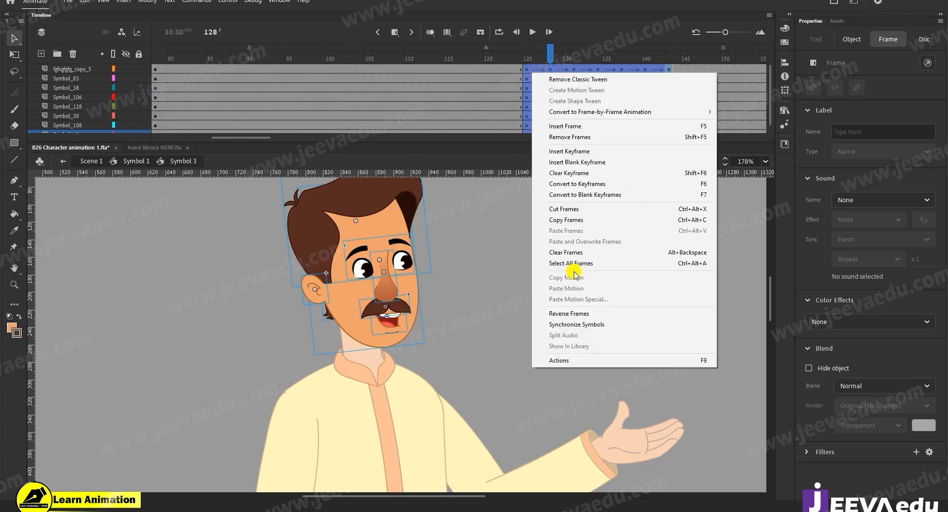
pyautogui.click(572, 264)
pyautogui.rightClick(562, 114)
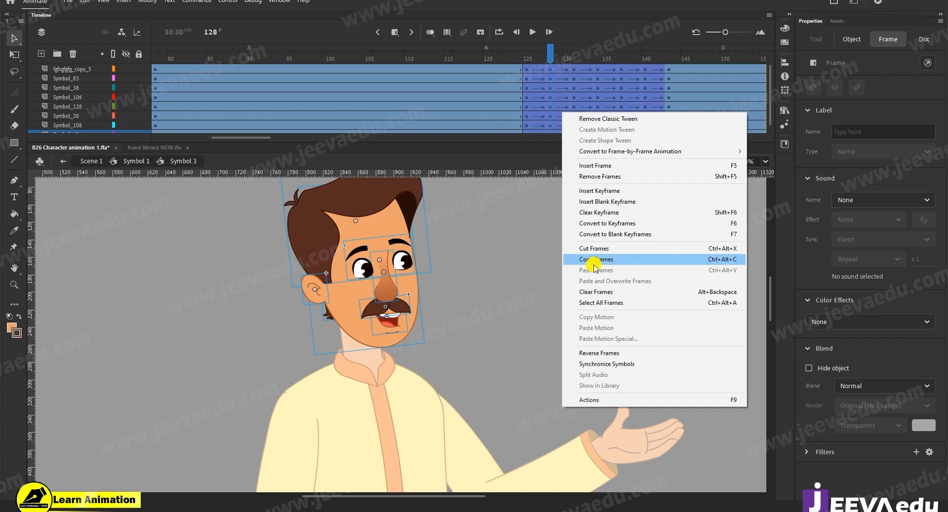
pyautogui.click(601, 364)
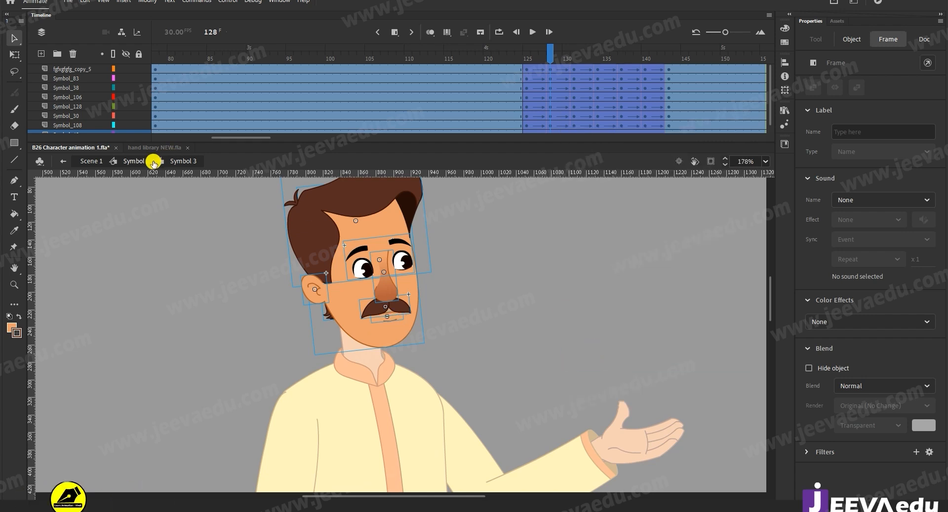
pyautogui.click(137, 162)
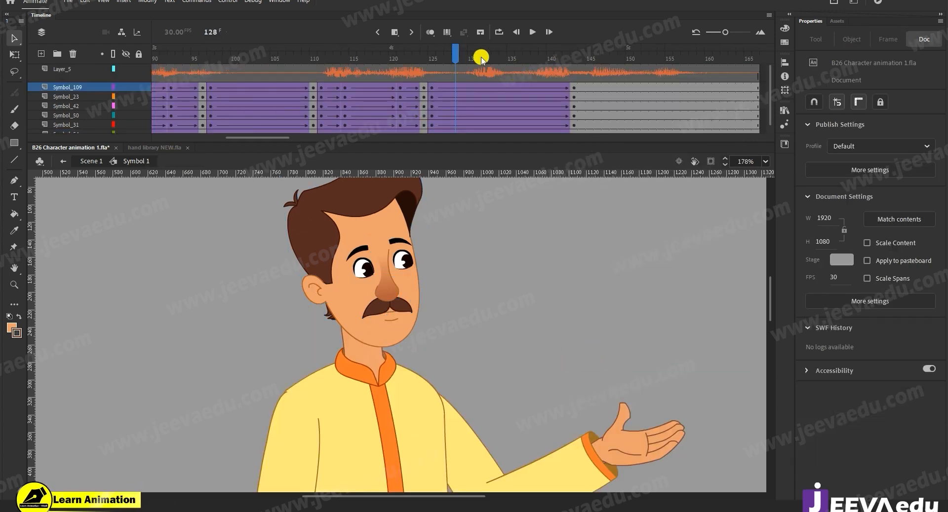
# - Insert keyframes at frames 144, 147 and 155 on all body layers
pyautogui.moveTo(652, 79); pyautogui.dragTo(433, 77)
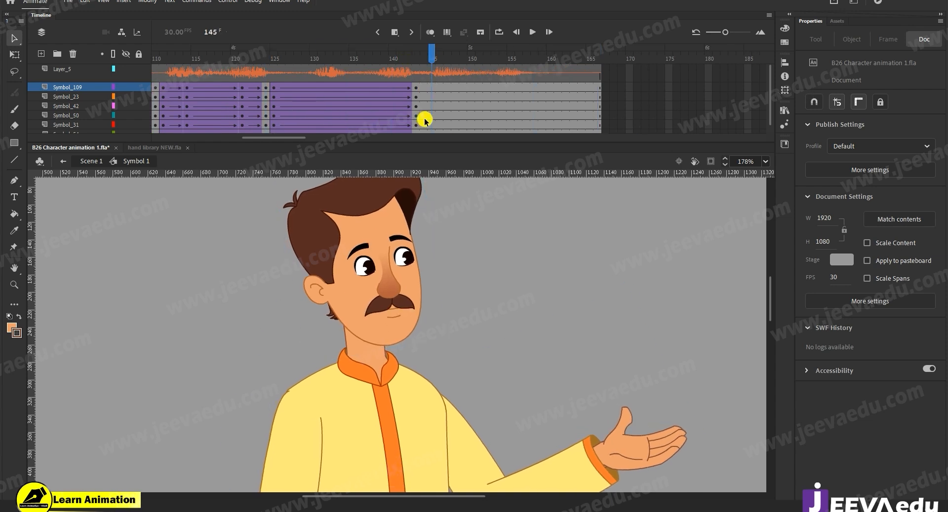
pyautogui.press('z')
pyautogui.keyDown('alt'); pyautogui.click(402, 376); pyautogui.keyUp('alt')
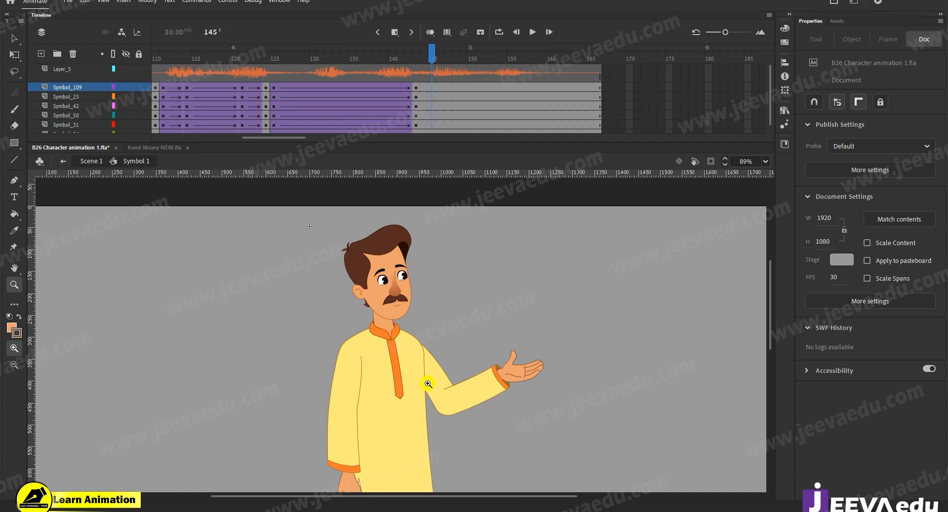
pyautogui.keyDown('alt'); pyautogui.click(427, 384); pyautogui.keyUp('alt')
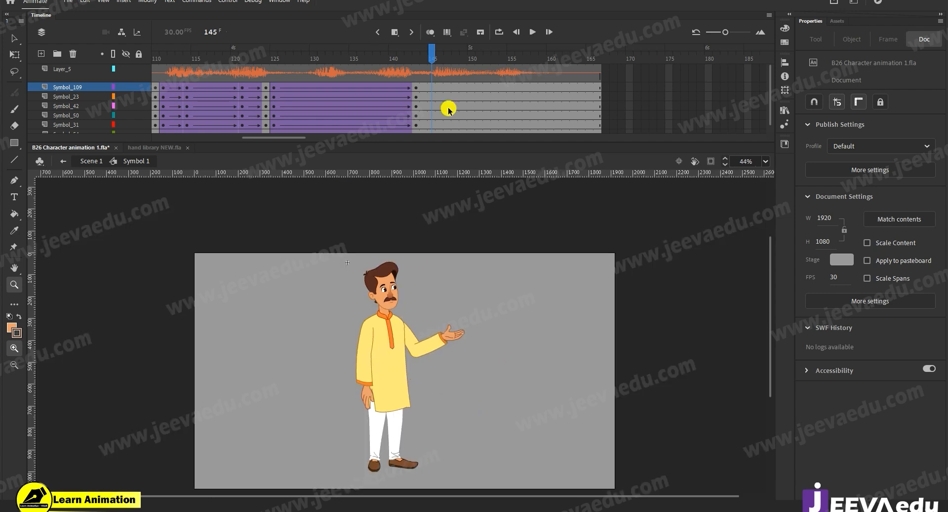
pyautogui.press('F6')
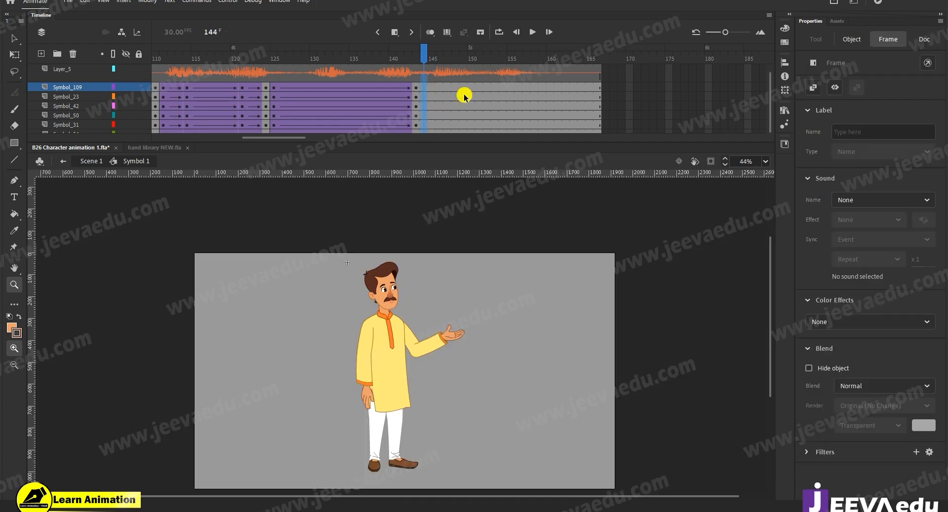
pyautogui.moveTo(450, 89); pyautogui.dragTo(449, 129)
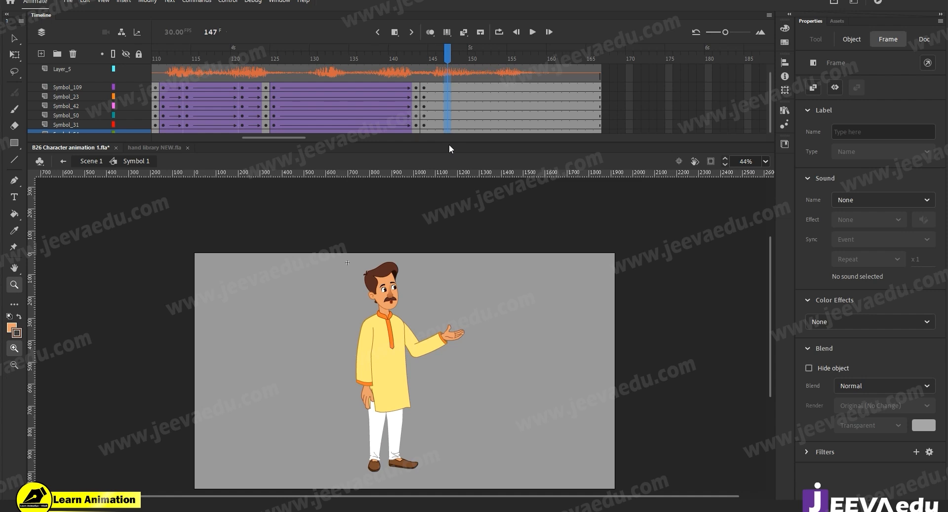
pyautogui.press('F6')
pyautogui.moveTo(510, 88); pyautogui.dragTo(511, 135)
# - Create classic tweens between frames 144 and 155 on all body layers and set their ease to 100
pyautogui.moveTo(444, 99); pyautogui.dragTo(482, 157)
pyautogui.rightClick(468, 113)
pyautogui.click(508, 118)
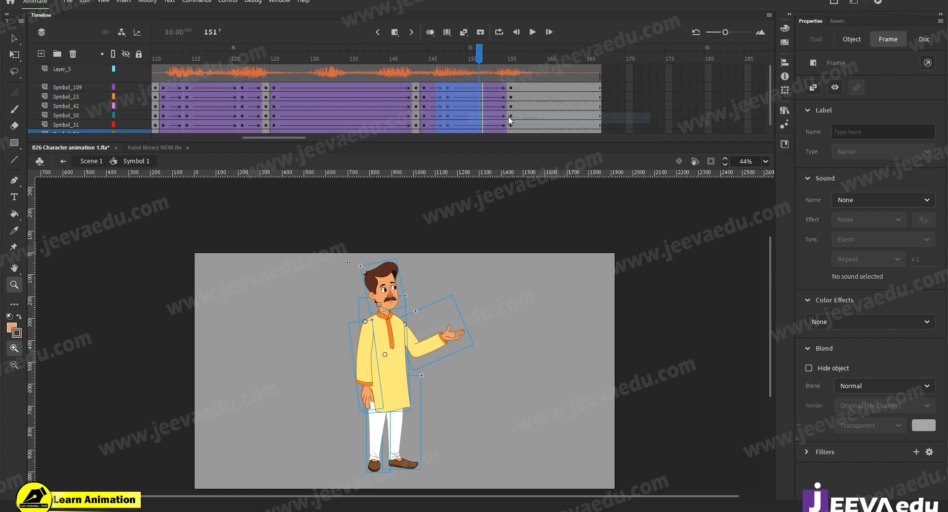
pyautogui.click(487, 53)
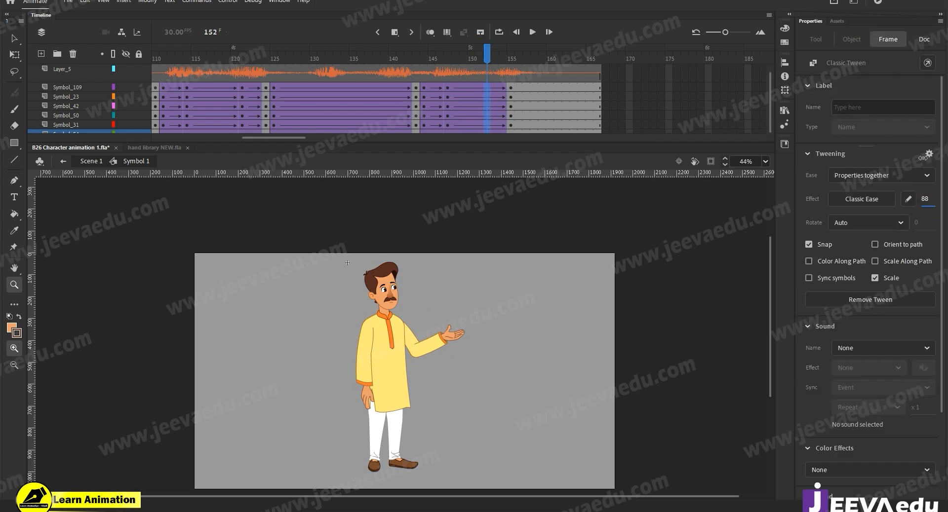
# - At frame 147, select the upper body parts and rotate them slightly counterclockwise about the waist
pyautogui.click(451, 93)
pyautogui.click(431, 95)
pyautogui.moveTo(229, 97); pyautogui.dragTo(451, 94)
pyautogui.click(388, 339)
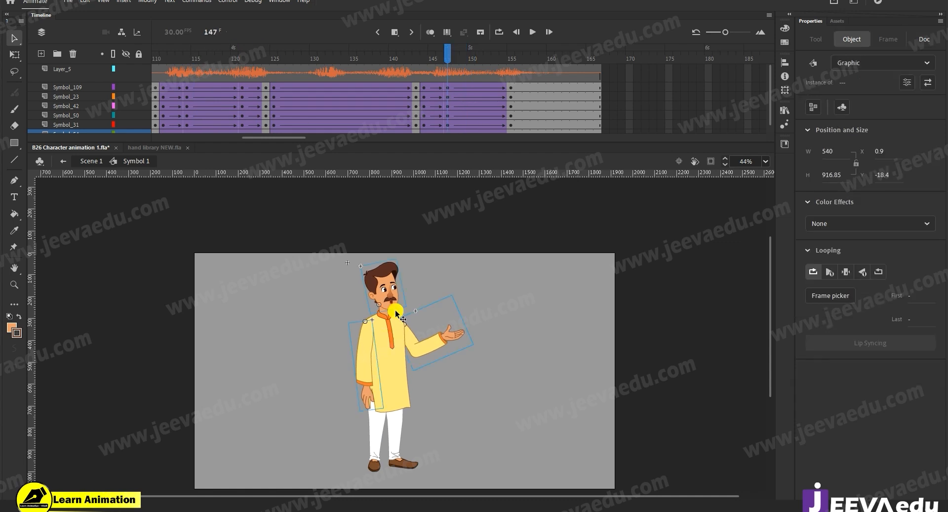
pyautogui.hotkey('ctrl', '=')
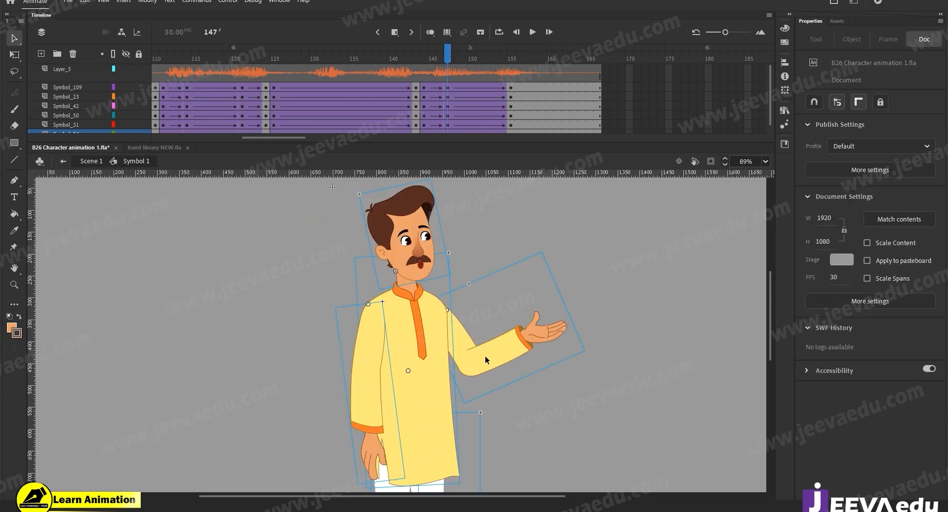
pyautogui.moveTo(309, 198); pyautogui.dragTo(517, 377)
pyautogui.press('q')
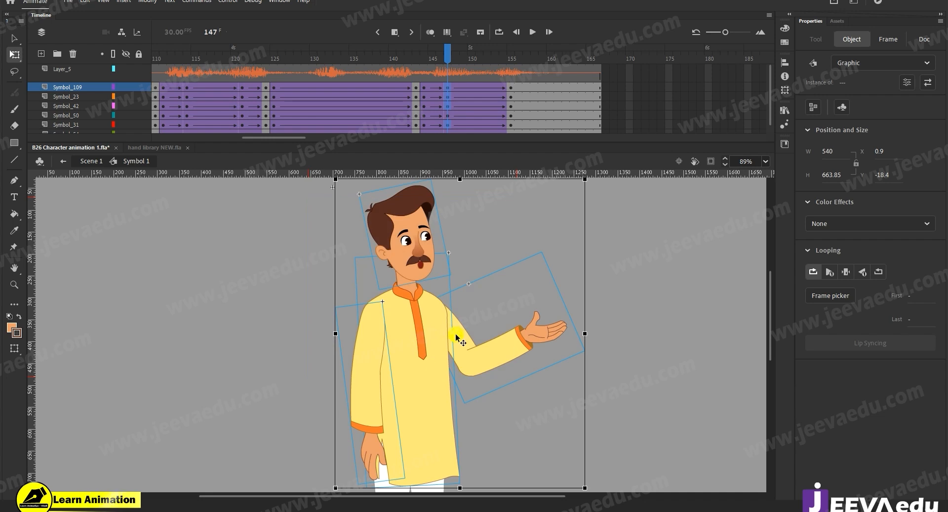
pyautogui.moveTo(453, 321); pyautogui.dragTo(444, 365)
pyautogui.moveTo(582, 227); pyautogui.dragTo(577, 222)
pyautogui.click(518, 370)
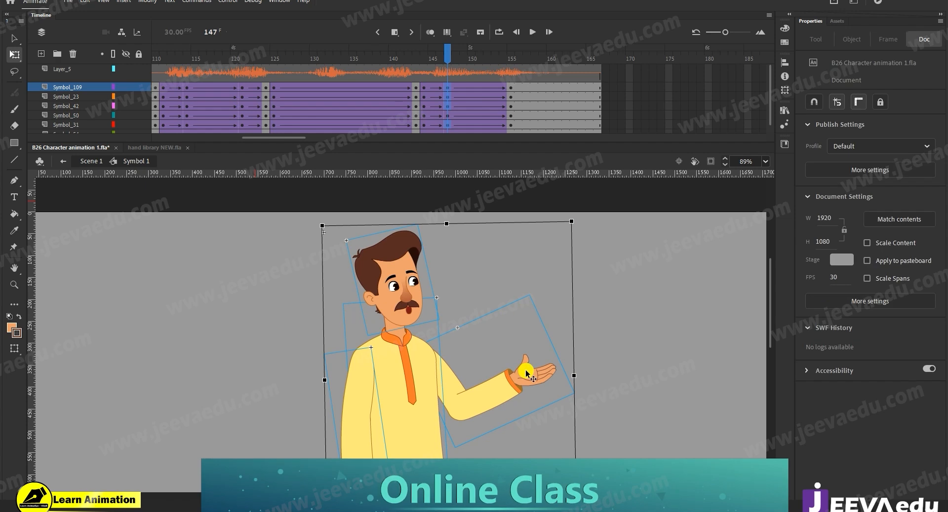
# - Slightly readjust the rotation of the raised arm, the hanging arm and the head at frame 147
pyautogui.moveTo(580, 390); pyautogui.dragTo(580, 388)
pyautogui.moveTo(369, 466); pyautogui.dragTo(369, 417)
pyautogui.click(376, 456)
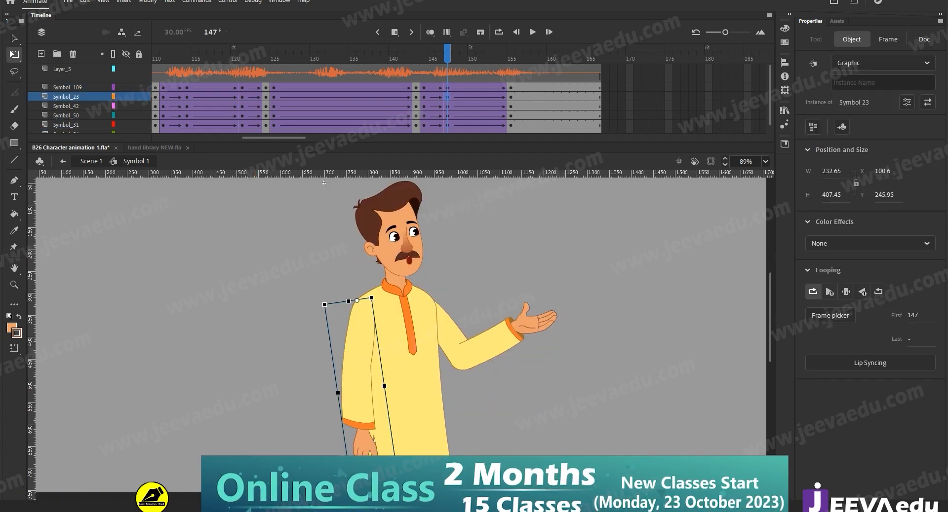
pyautogui.click(411, 230)
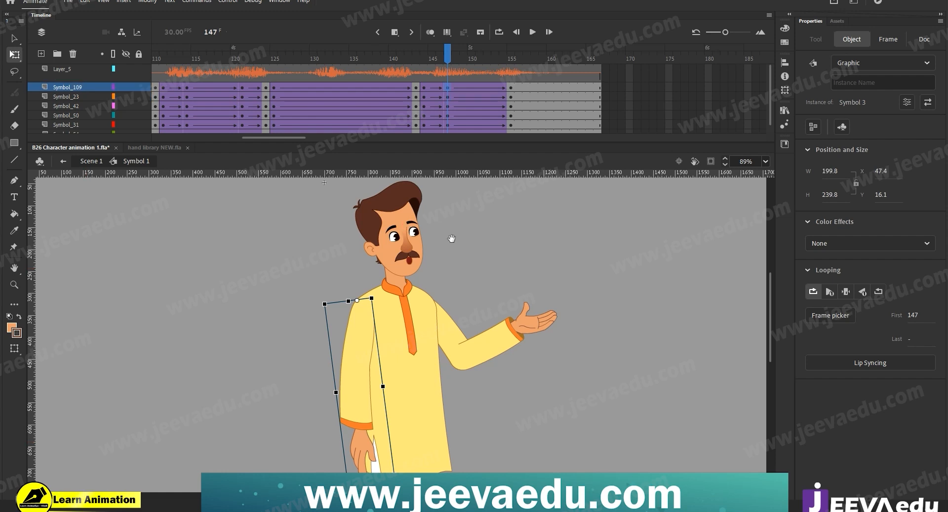
pyautogui.moveTo(452, 231); pyautogui.dragTo(451, 240)
# - At frame 155, select the upper body parts and rotate them slightly clockwise about the waist
pyautogui.moveTo(443, 59); pyautogui.dragTo(433, 60)
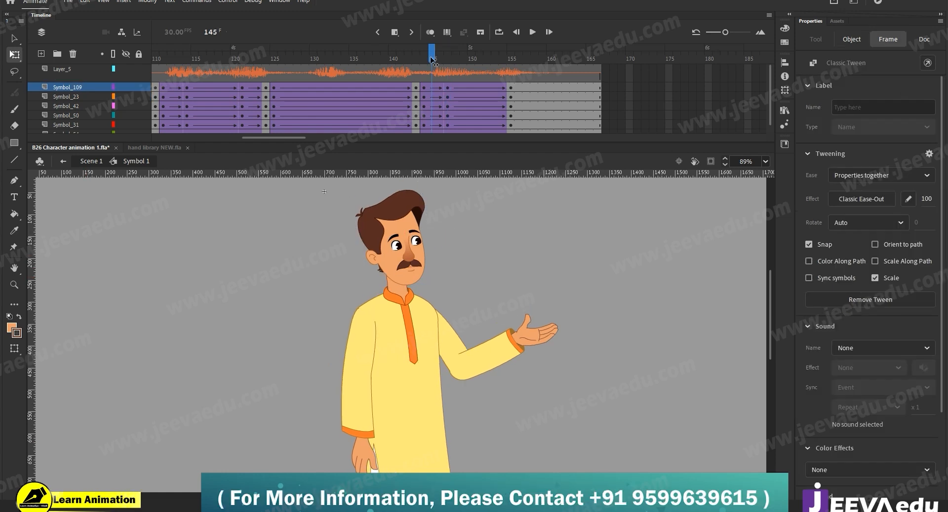
pyautogui.press('Return')
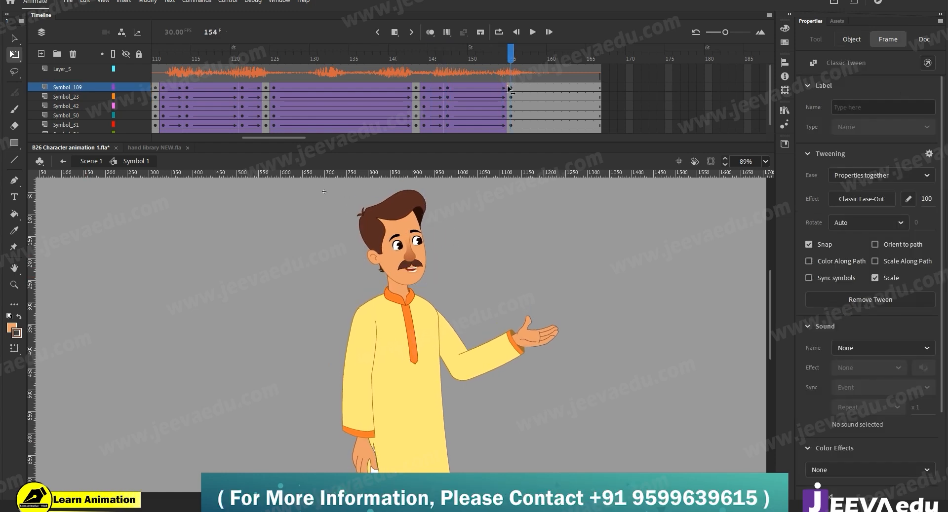
pyautogui.keyDown('alt'); pyautogui.click(425, 328); pyautogui.keyUp('alt')
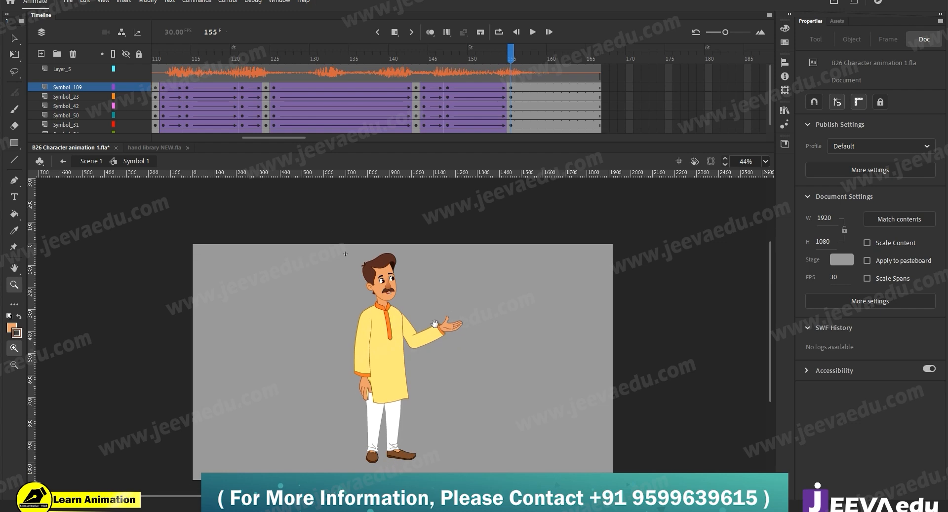
pyautogui.press('v')
pyautogui.click(415, 339)
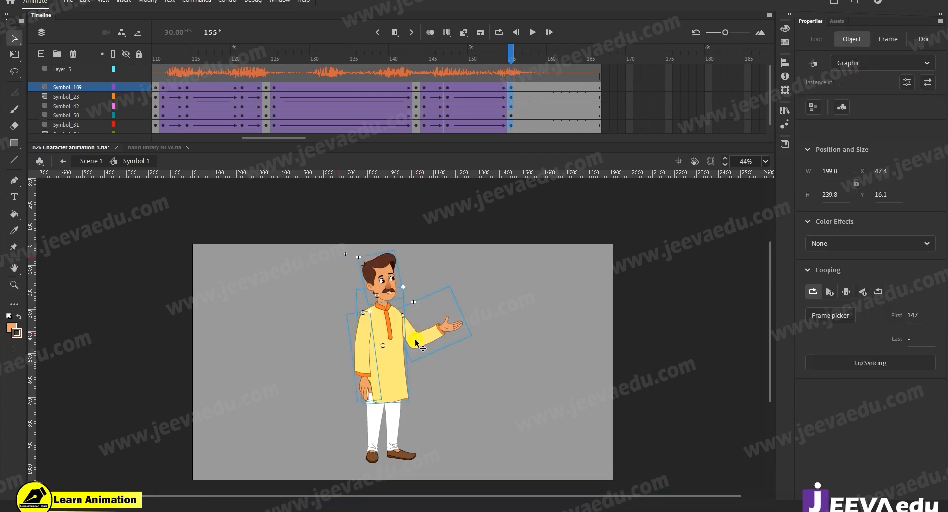
pyautogui.press('q')
pyautogui.click(395, 344)
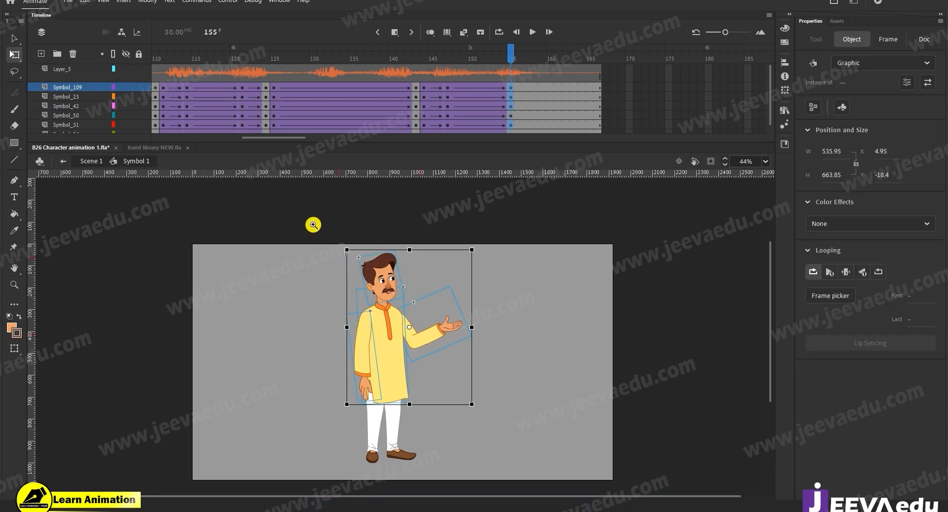
pyautogui.press('z')
pyautogui.moveTo(339, 270); pyautogui.dragTo(462, 436)
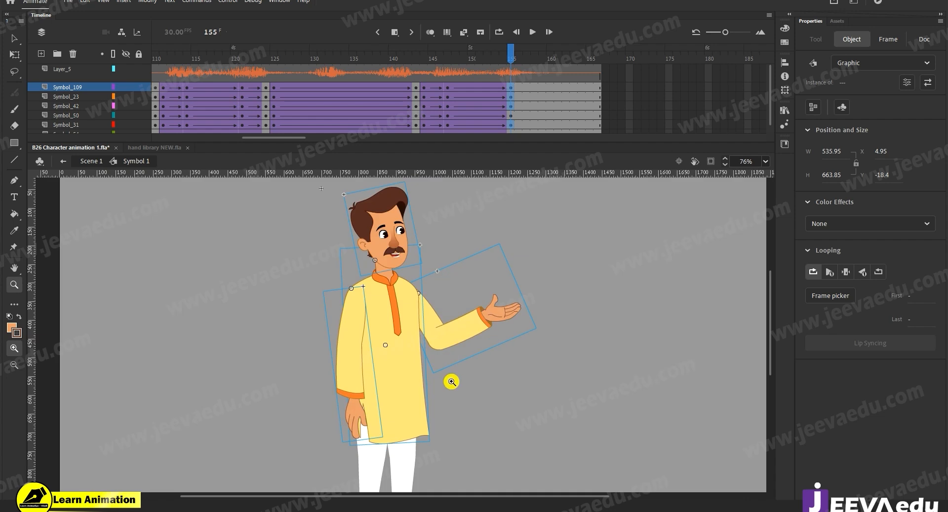
pyautogui.press('q')
pyautogui.moveTo(430, 313); pyautogui.dragTo(395, 395)
pyautogui.moveTo(436, 328); pyautogui.dragTo(436, 336)
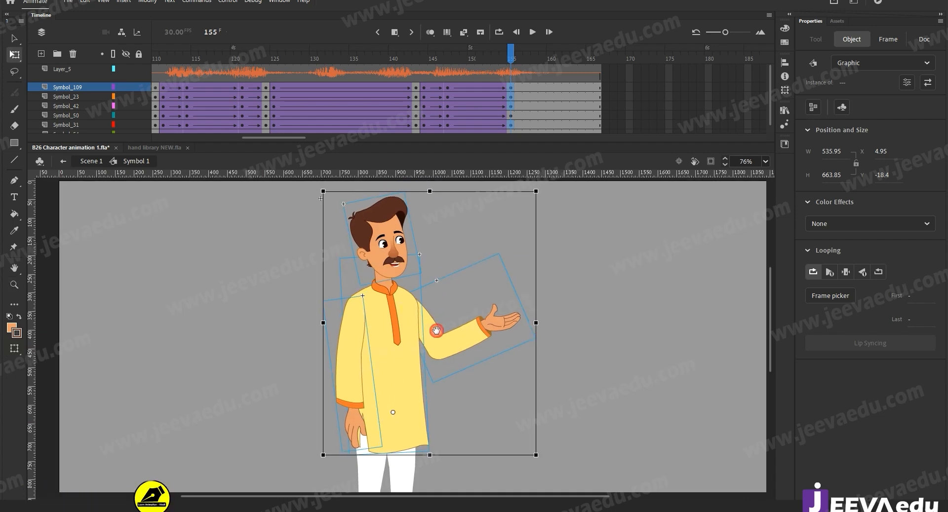
pyautogui.moveTo(540, 190); pyautogui.dragTo(547, 196)
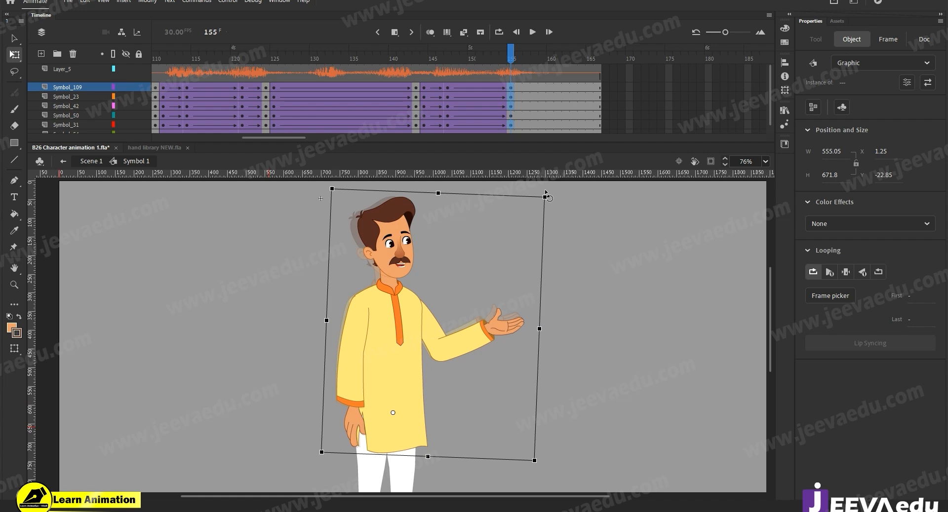
# - Rotate the head and the hanging arm slightly clockwise at frame 155
pyautogui.click(403, 218)
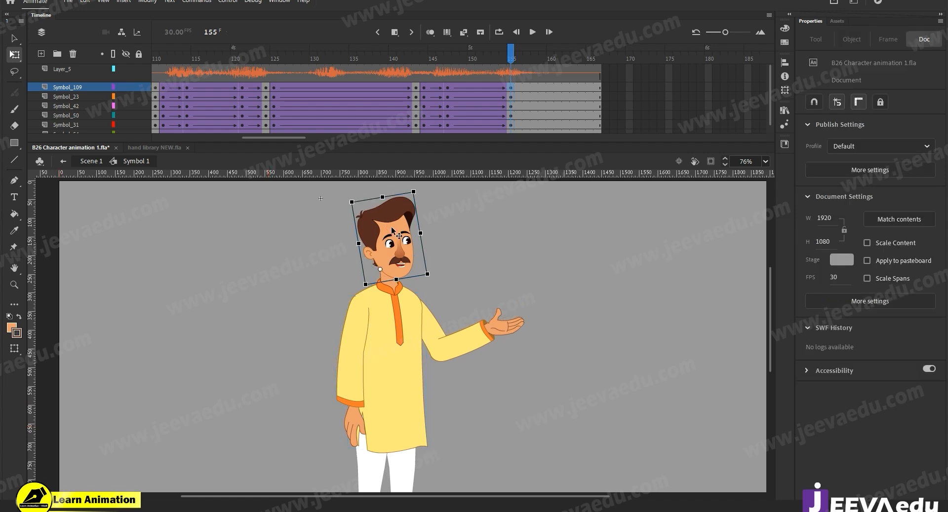
pyautogui.moveTo(421, 198); pyautogui.dragTo(427, 210)
pyautogui.click(529, 327)
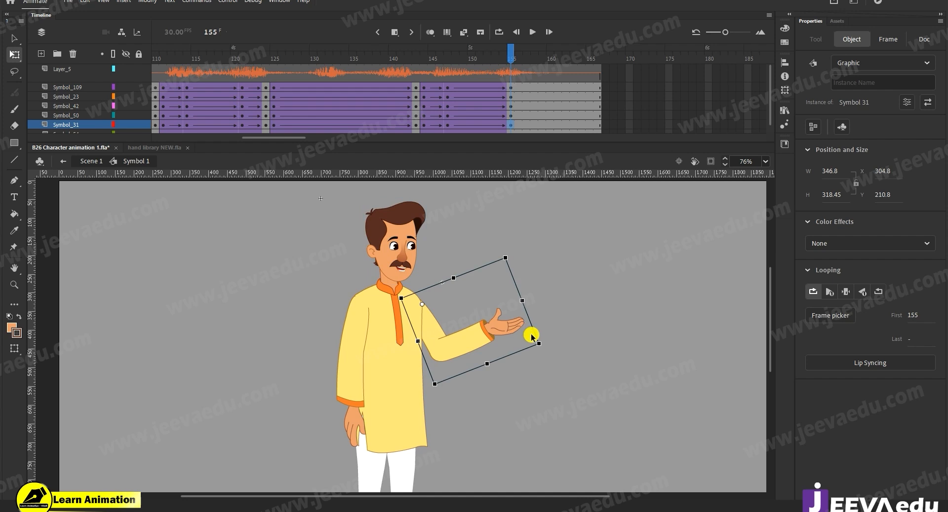
pyautogui.click(338, 402)
pyautogui.click(353, 414)
pyautogui.moveTo(339, 459)
pyautogui.mouseDown()
pyautogui.moveTo(359, 465)
pyautogui.moveTo(333, 460)
pyautogui.mouseUp()
# - Rotate the raised arm downward at frame 155 and nudge it down to fit the shoulder
pyautogui.click(458, 345)
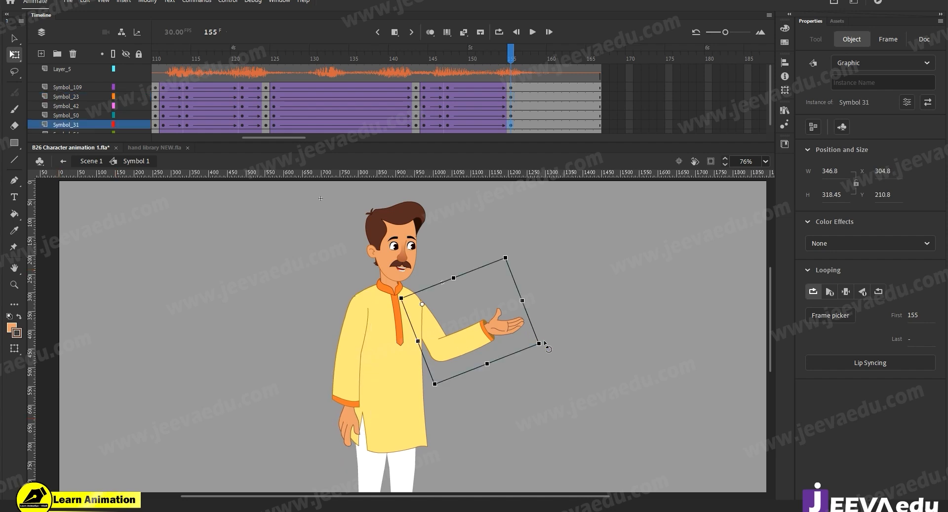
pyautogui.moveTo(528, 387); pyautogui.dragTo(525, 394)
pyautogui.press('z')
pyautogui.click(455, 317)
pyautogui.hotkey('shift', 'Down')
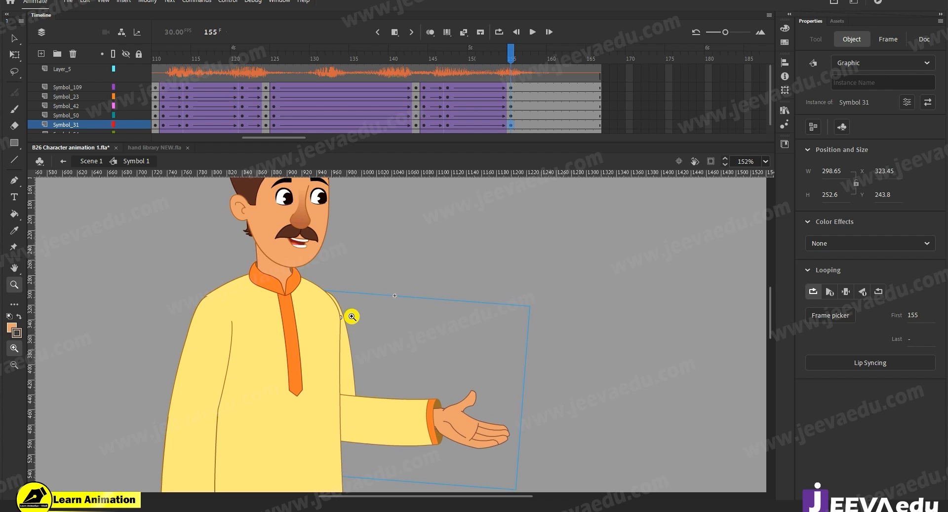
pyautogui.press('Down')
pyautogui.press('Down')
pyautogui.press('Down')
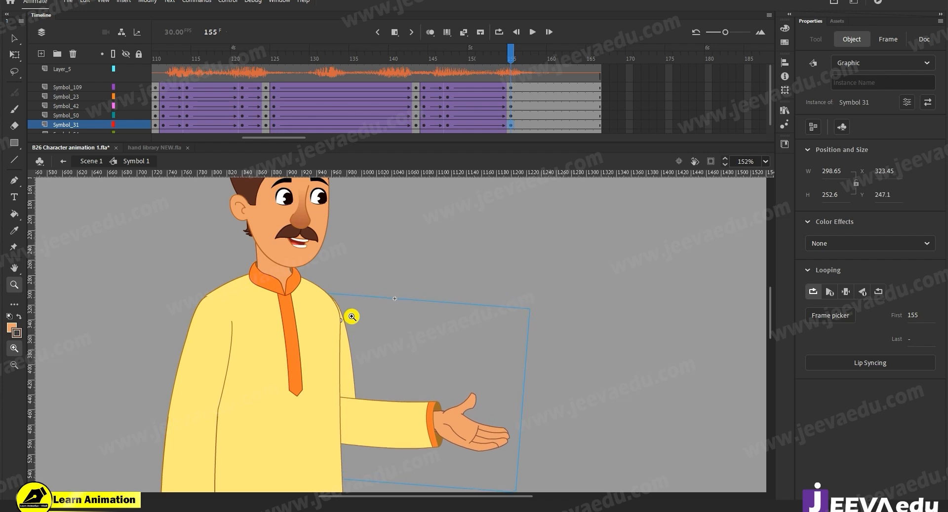
pyautogui.keyDown('alt'); pyautogui.click(352, 317); pyautogui.keyUp('alt')
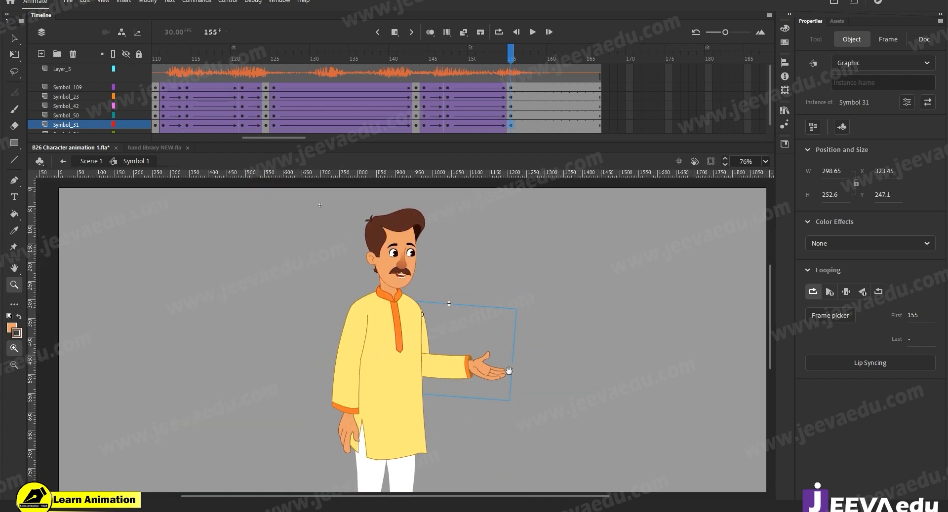
# - Inside the raised arm's symbol, insert keyframes on the forearm layer at frames 155 and 147
pyautogui.click(447, 88)
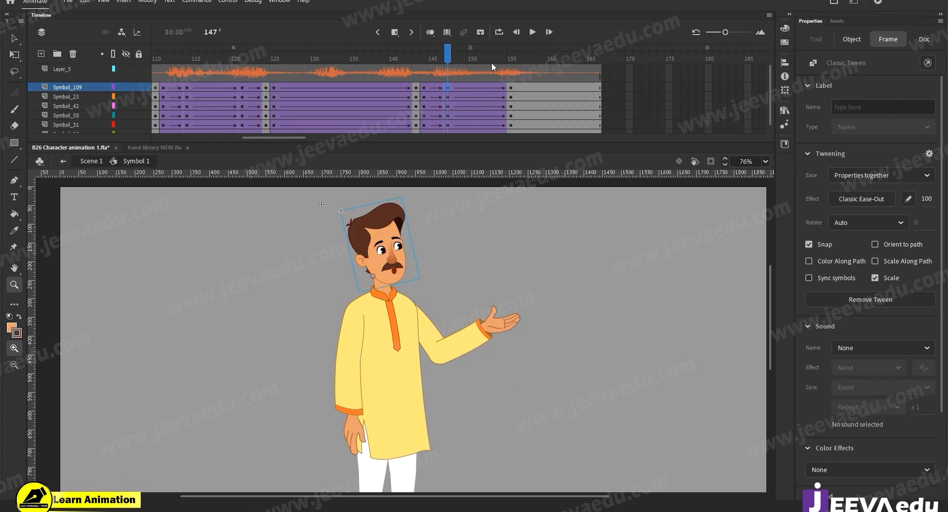
pyautogui.click(510, 77)
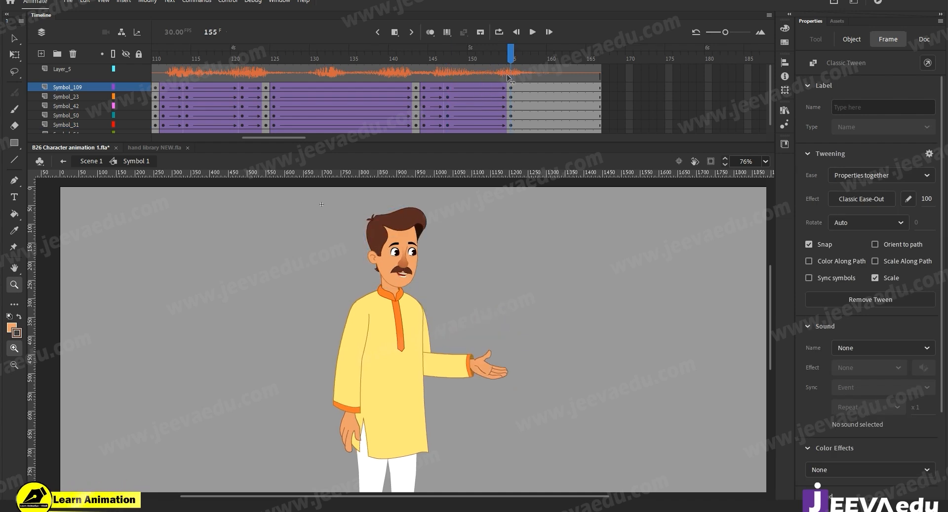
pyautogui.press('v')
pyautogui.click(463, 366)
pyautogui.scroll(-3, 494, 89)
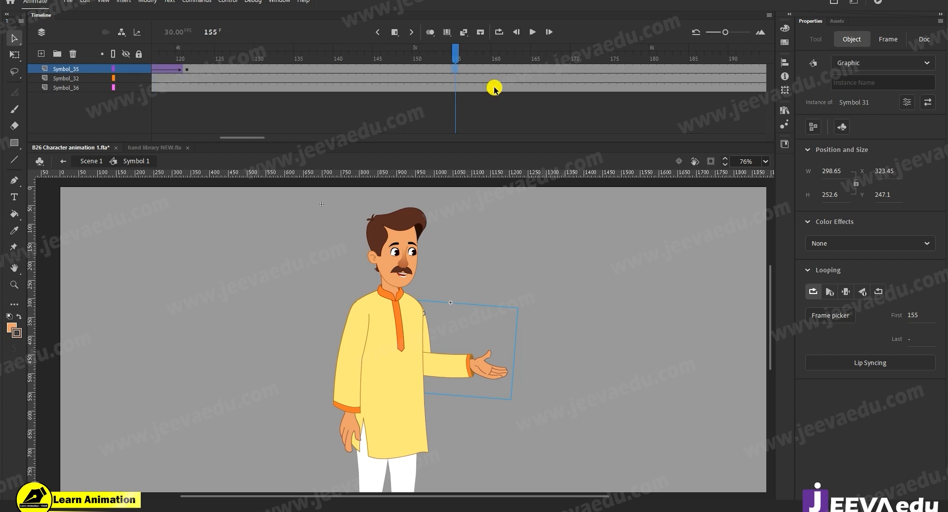
pyautogui.hotkey('ctrl', 'e')
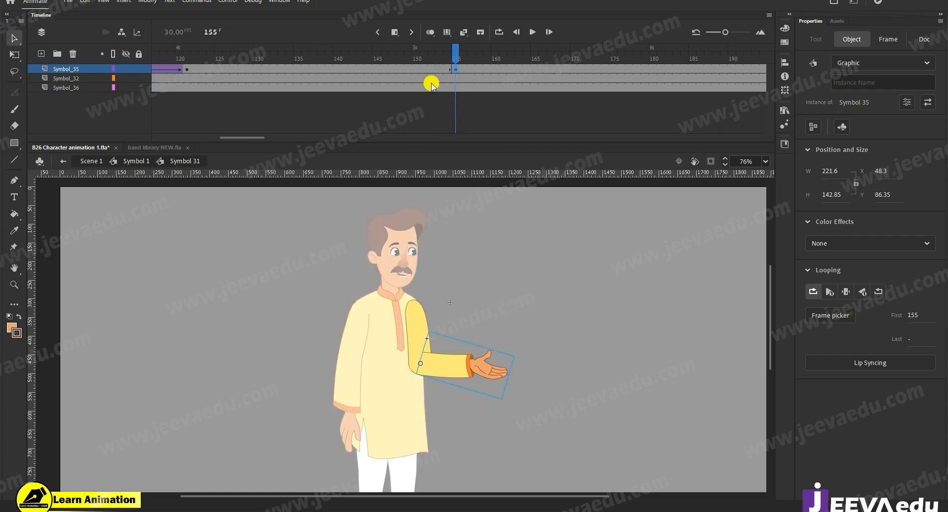
pyautogui.click(407, 69)
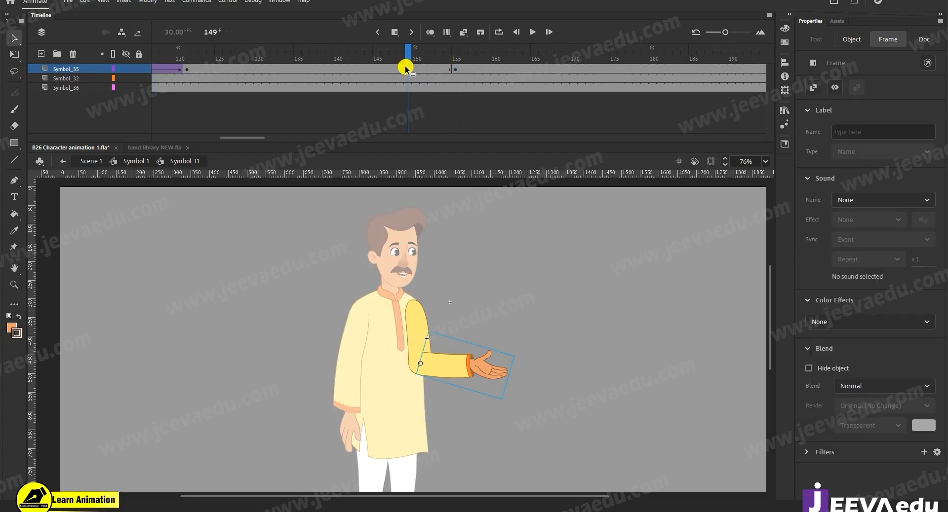
pyautogui.click(396, 72)
pyautogui.click(395, 70)
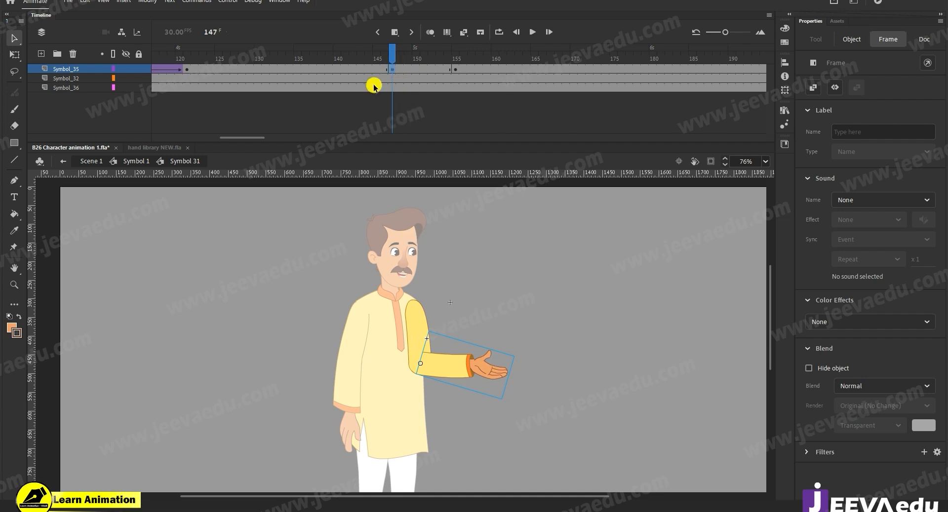
# - Create a classic tween between frames 147 and 155 on the forearm layer and set its ease to 100
pyautogui.rightClick(414, 70)
pyautogui.click(420, 74)
pyautogui.click(923, 199)
pyautogui.write('100')
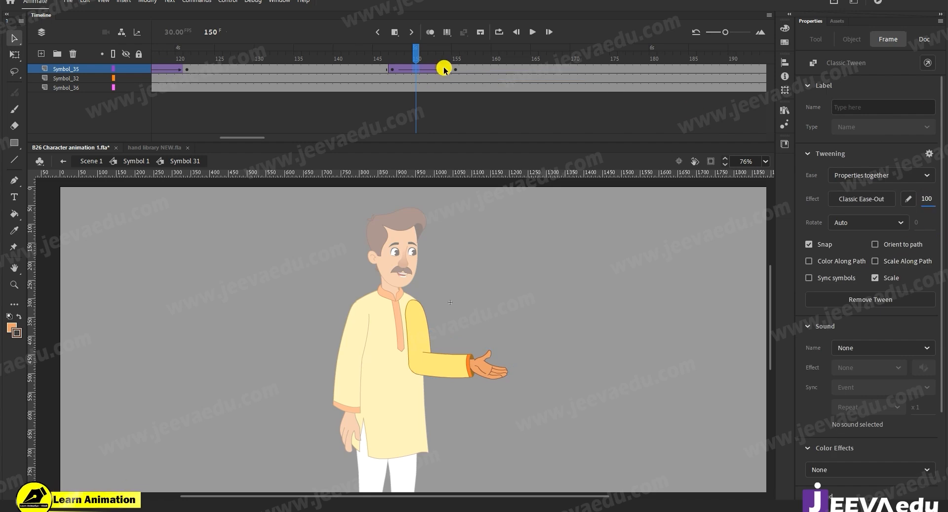
# - Rotate the forearm down at frame 155 so the arm hangs beside the body
pyautogui.click(451, 69)
pyautogui.click(506, 371)
pyautogui.press('q')
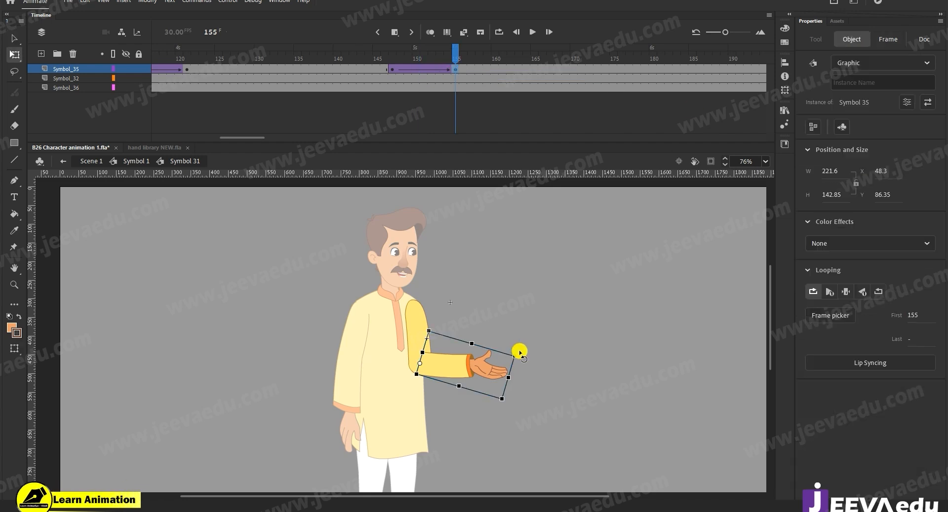
pyautogui.moveTo(476, 434); pyautogui.dragTo(463, 454)
# - Inside the forearm's symbol, insert keyframes on the hand layer at frames 155 and 147
pyautogui.press('z')
pyautogui.click(449, 404)
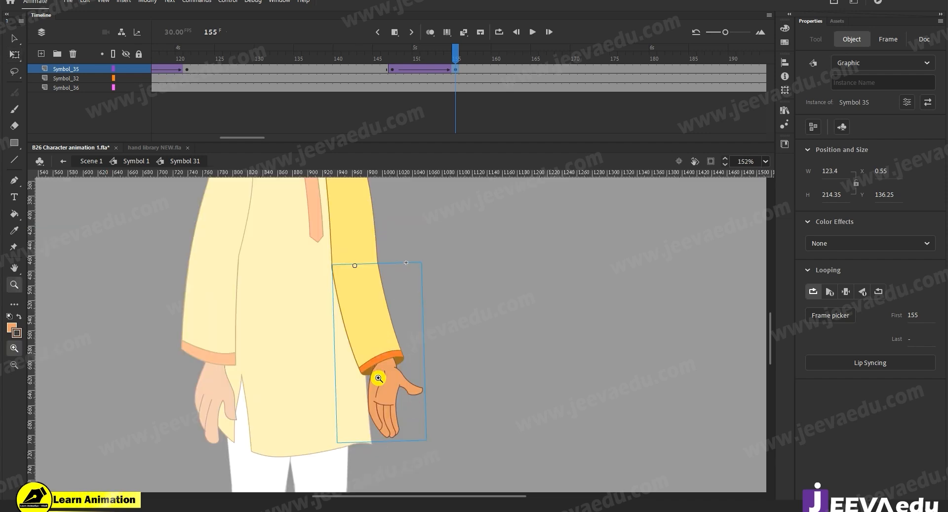
pyautogui.press('v')
pyautogui.doubleClick(389, 397)
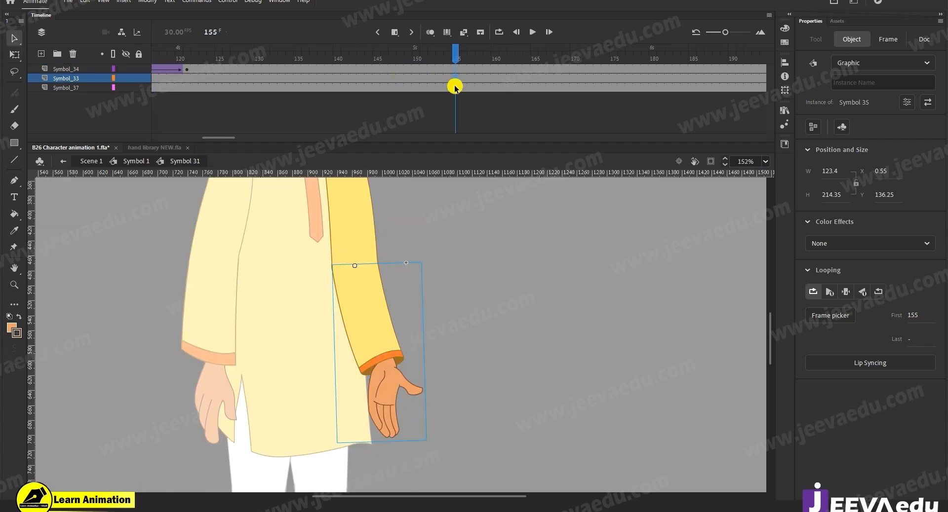
pyautogui.click(456, 81)
pyautogui.click(455, 67)
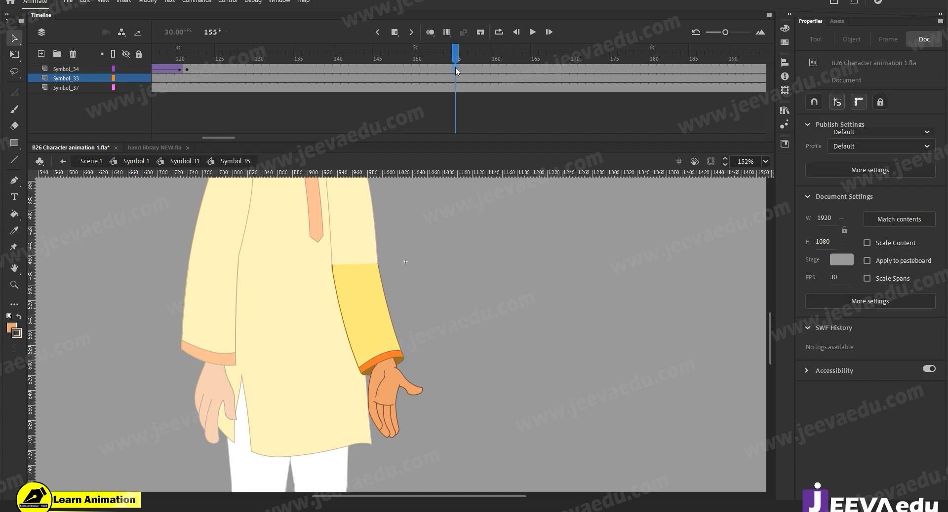
pyautogui.click(394, 70)
# - Create a classic tween between frames 147 and 155 on the hand layer and set its ease to 100
pyautogui.rightClick(415, 70)
pyautogui.click(432, 75)
pyautogui.moveTo(920, 202); pyautogui.dragTo(924, 129)
pyautogui.click(400, 70)
pyautogui.press('.')
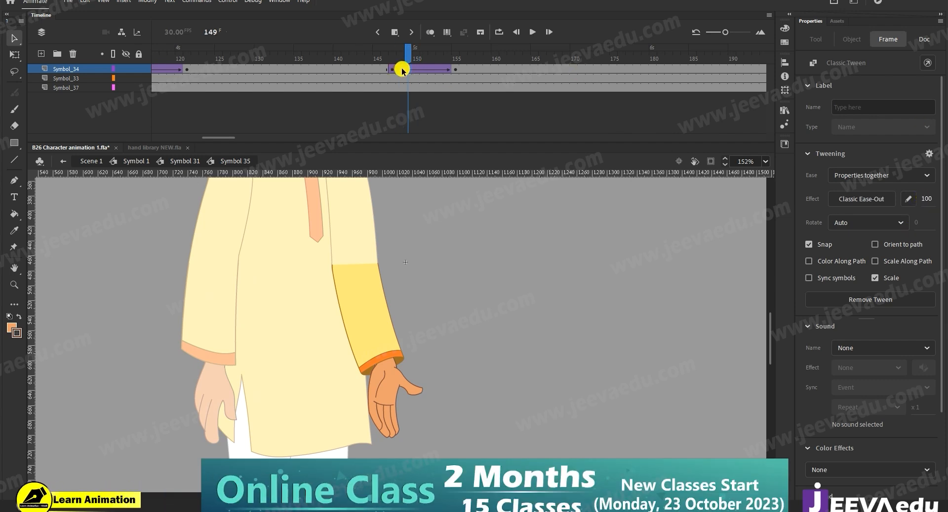
pyautogui.click(454, 70)
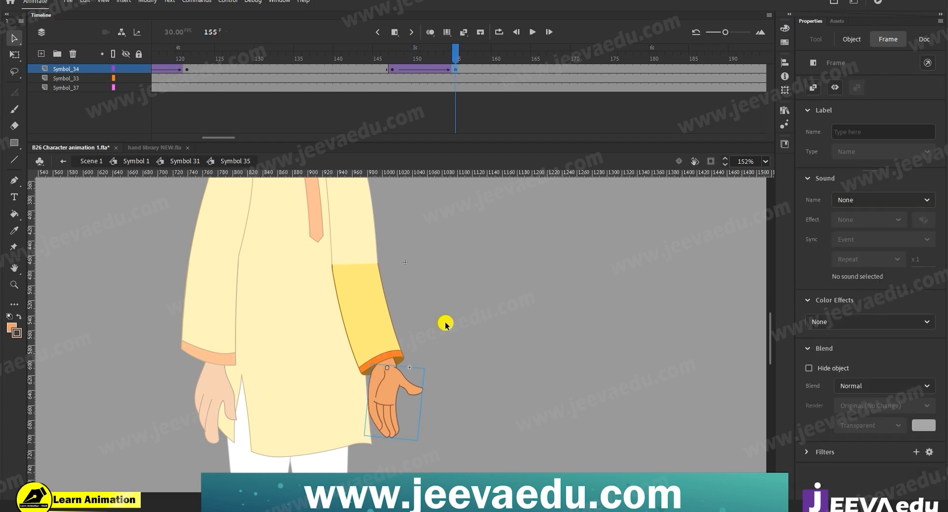
# - Inside the hand's symbol, keyframe frame 149 and switch the open palm to hand pose 1 with the Frame Picker
pyautogui.doubleClick(392, 394)
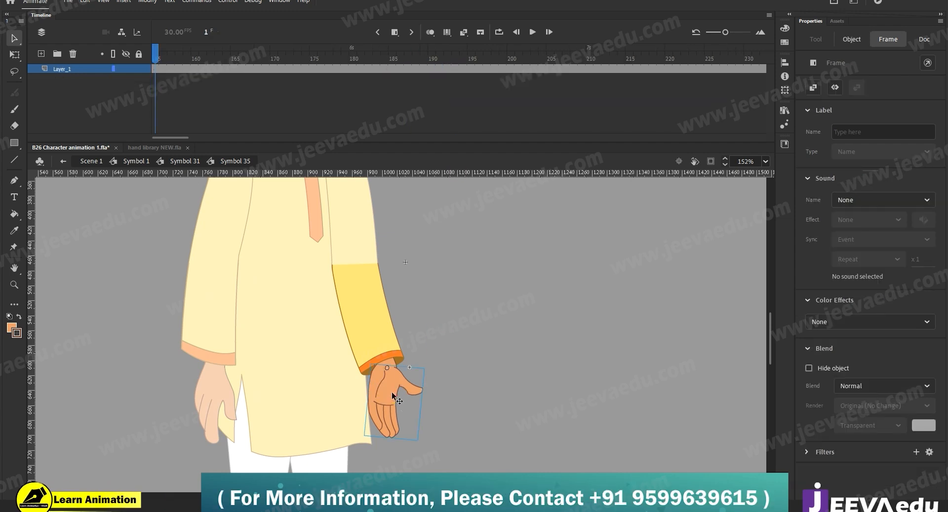
pyautogui.doubleClick(392, 394)
pyautogui.click(377, 65)
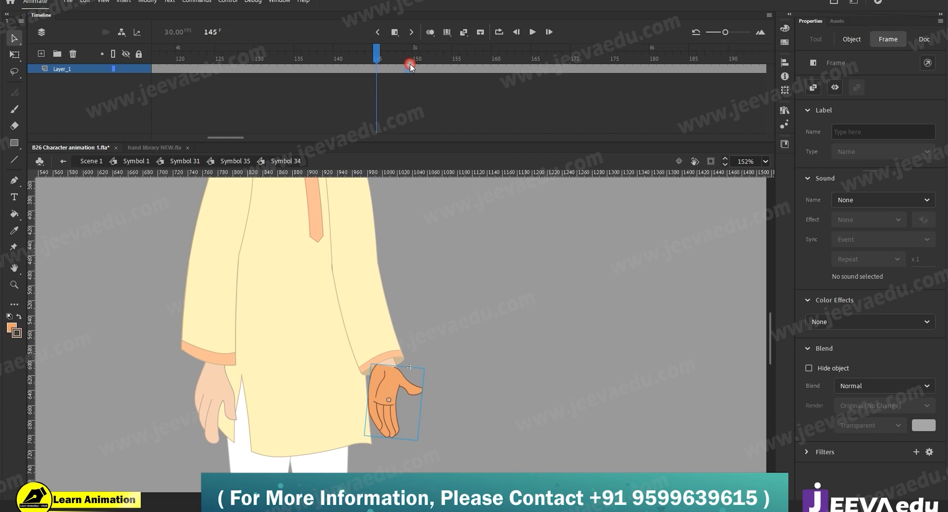
pyautogui.click(390, 386)
pyautogui.click(833, 315)
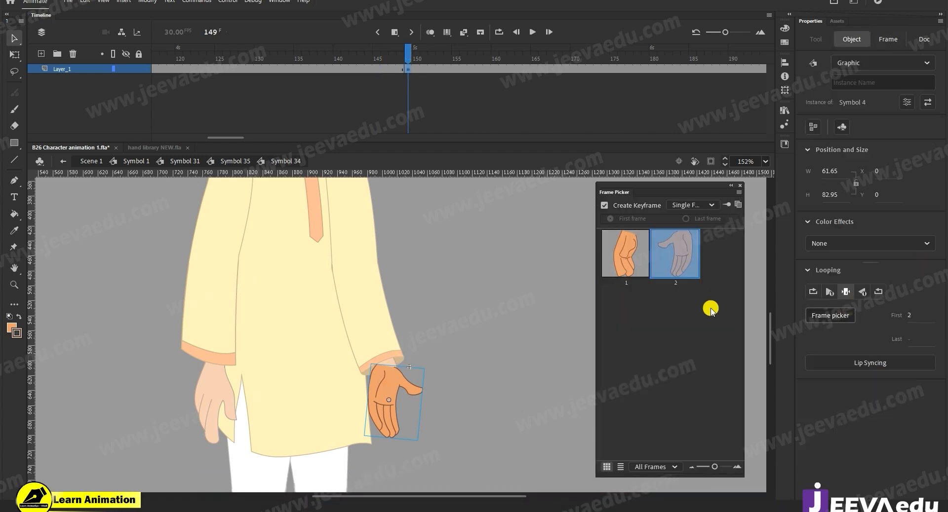
pyautogui.click(632, 267)
pyautogui.click(740, 187)
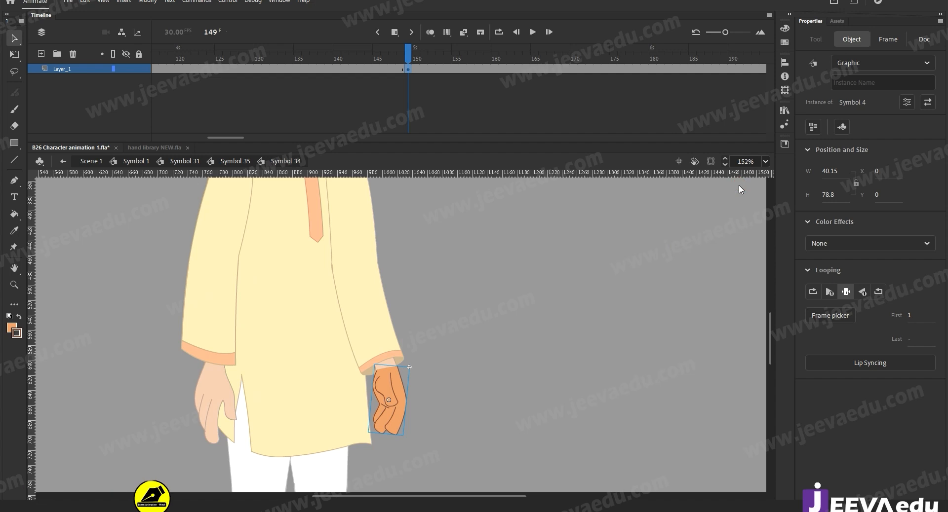
# - Back in the forearm's symbol, rotate the hand counterclockwise at frame 155, nudge it left to fit the sleeve, and return to the arm's symbol
pyautogui.click(235, 161)
pyautogui.click(394, 416)
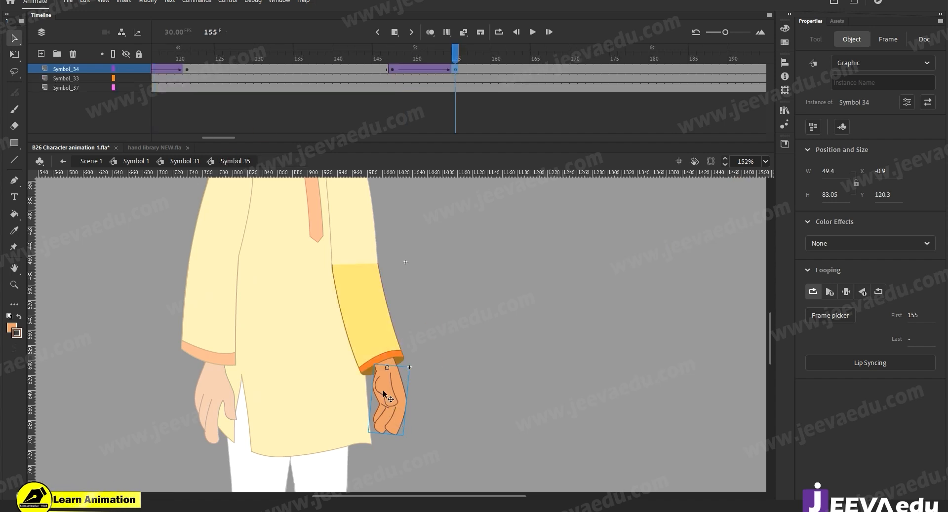
pyautogui.press('q')
pyautogui.hotkey('ctrl', '=')
pyautogui.moveTo(456, 434); pyautogui.dragTo(477, 426)
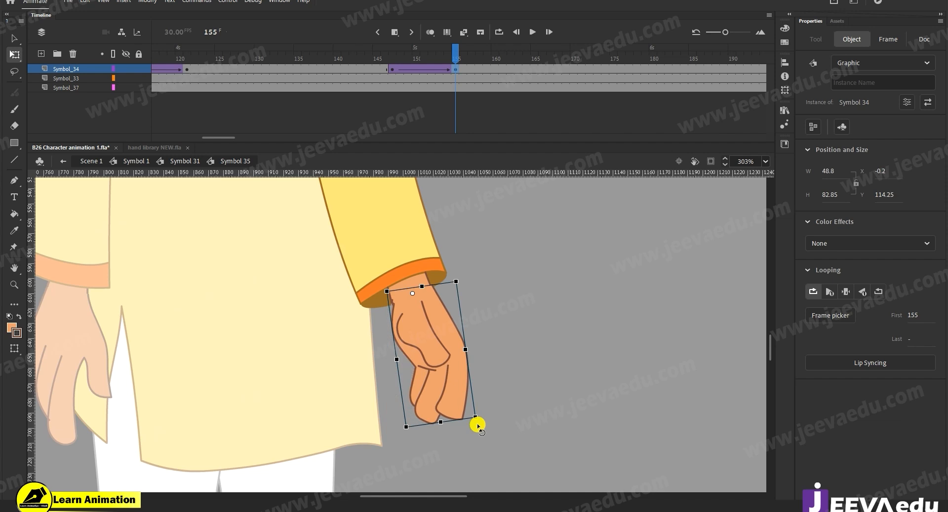
pyautogui.press('Left')
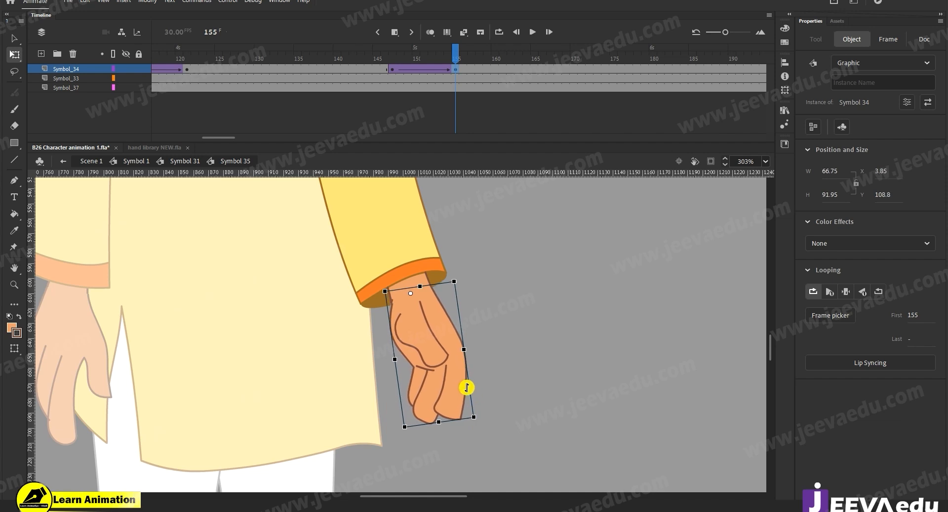
pyautogui.moveTo(463, 69)
pyautogui.mouseDown()
pyautogui.moveTo(383, 74)
pyautogui.moveTo(463, 78)
pyautogui.mouseUp()
pyautogui.click(180, 162)
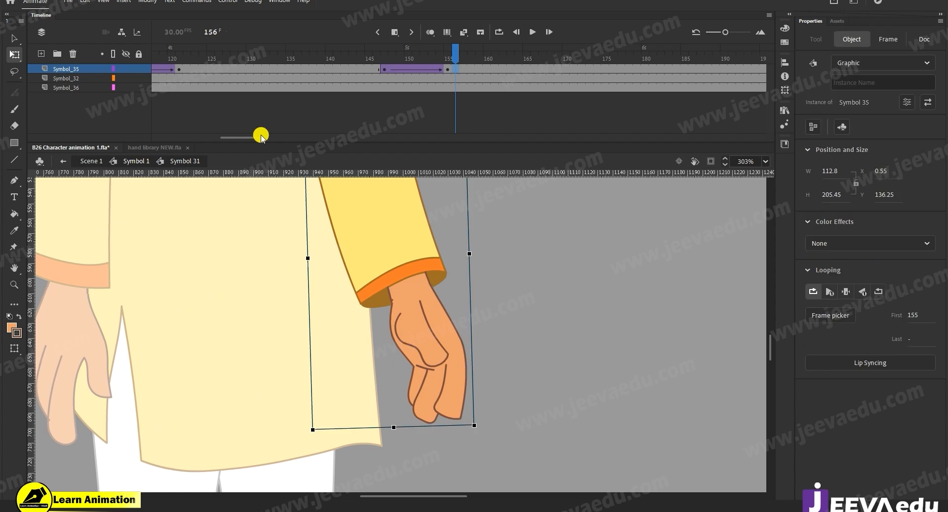
# - Leave the arm's symbol for Symbol 1 and preview the arm motion around frame 155 against the audio
pyautogui.moveTo(420, 55); pyautogui.dragTo(479, 71)
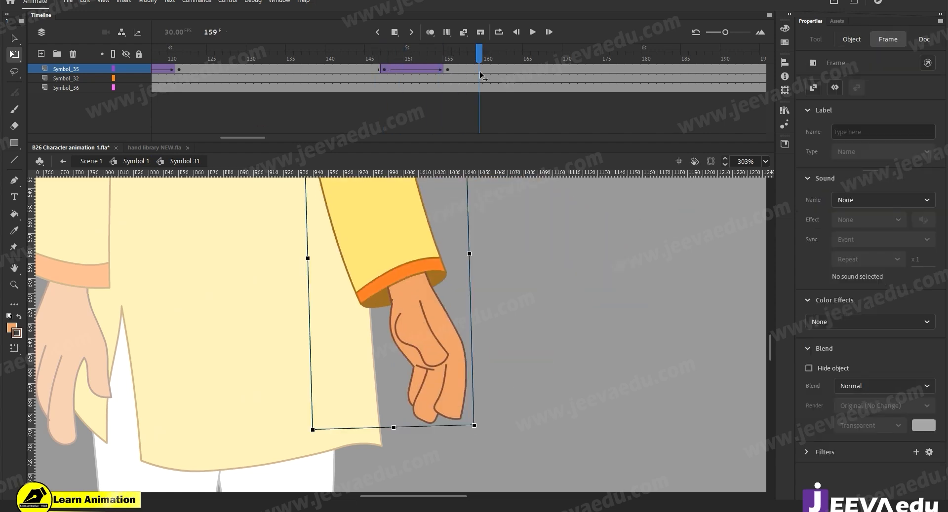
pyautogui.click(415, 393)
pyautogui.press('z')
pyautogui.keyDown('alt'); pyautogui.click(423, 347); pyautogui.keyUp('alt')
pyautogui.keyDown('alt'); pyautogui.click(424, 348); pyautogui.keyUp('alt')
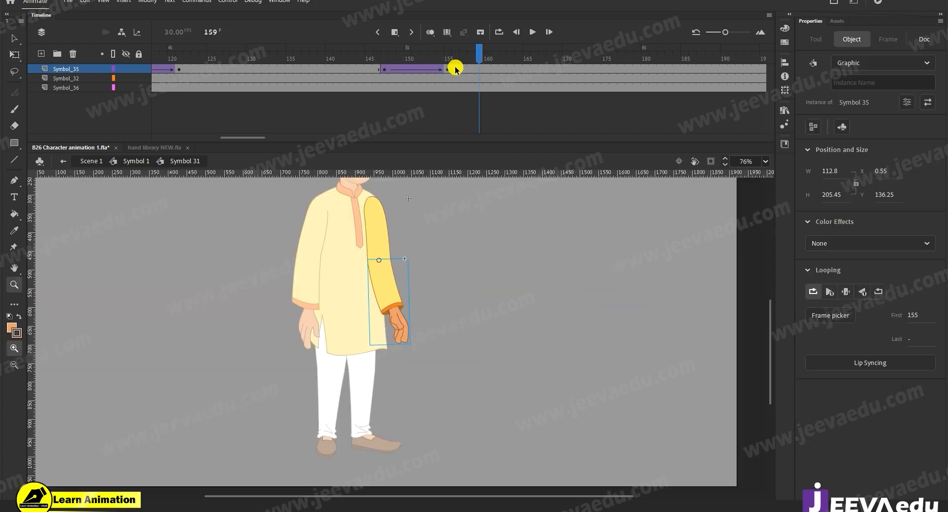
pyautogui.moveTo(416, 63); pyautogui.dragTo(464, 85)
pyautogui.click(138, 161)
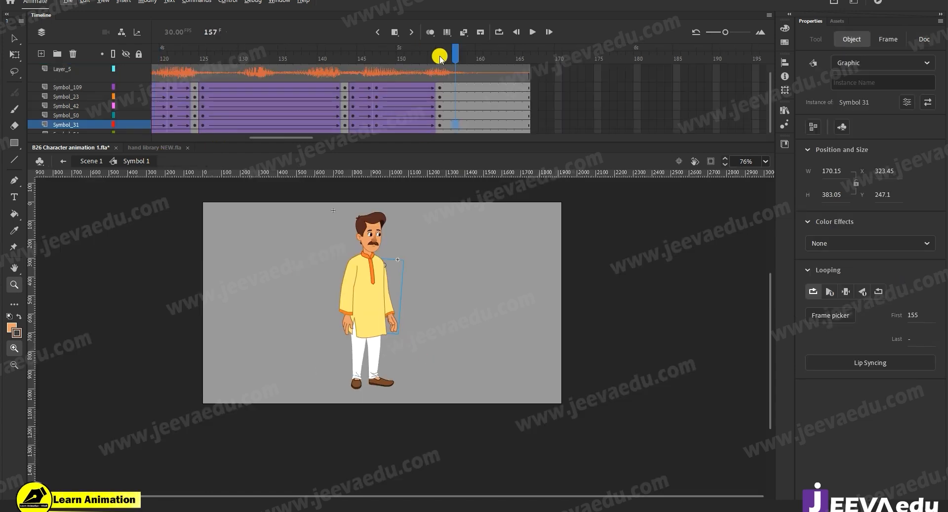
pyautogui.click(439, 58)
pyautogui.moveTo(381, 79); pyautogui.dragTo(353, 121)
pyautogui.press('Return')
pyautogui.moveTo(434, 101); pyautogui.dragTo(448, 108)
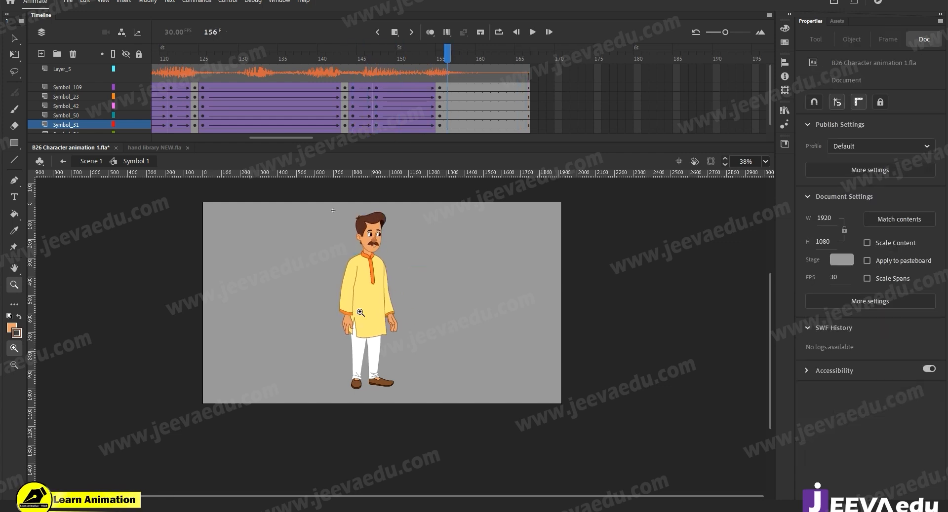
# - At frame 155, rotate the Symbol_23 arm counterclockwise so it hangs closer against the body, and play back the pose change
pyautogui.click(375, 328)
pyautogui.press('v')
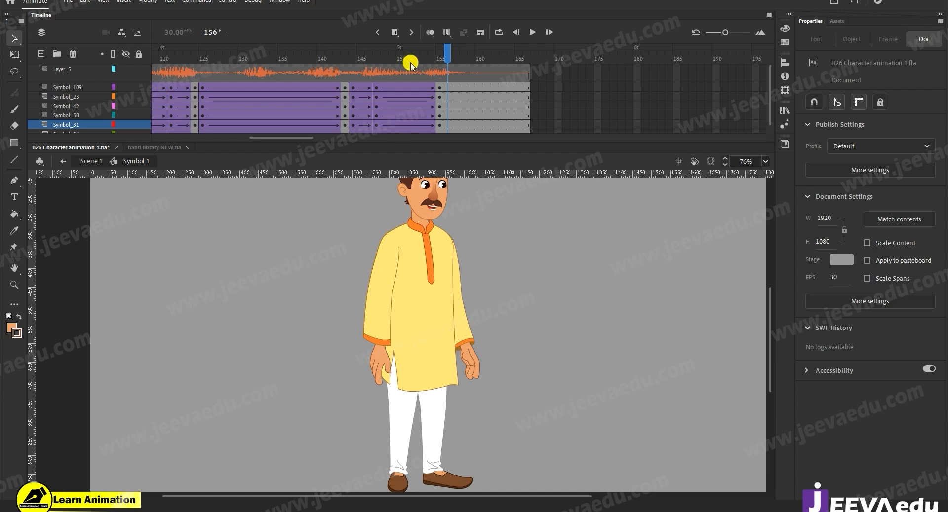
pyautogui.moveTo(337, 85); pyautogui.dragTo(439, 119)
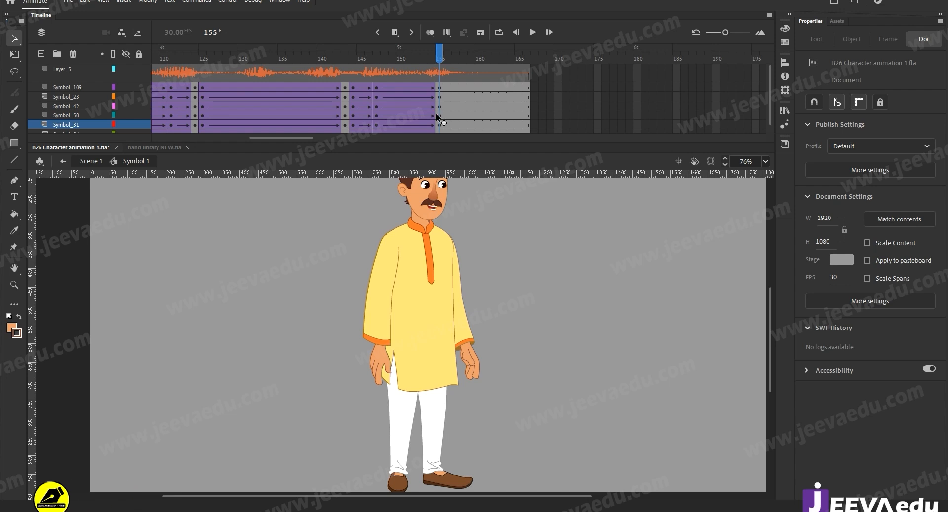
pyautogui.click(377, 315)
pyautogui.press('q')
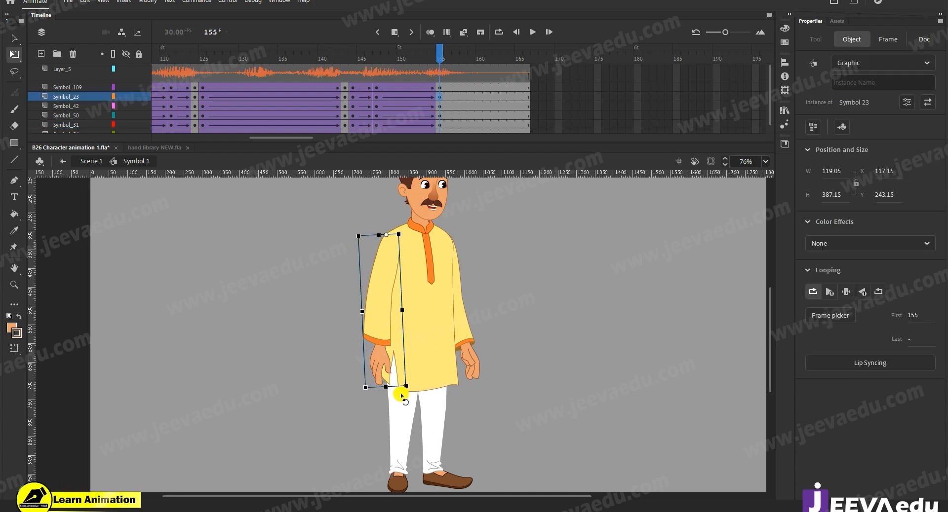
pyautogui.moveTo(406, 397); pyautogui.dragTo(419, 397)
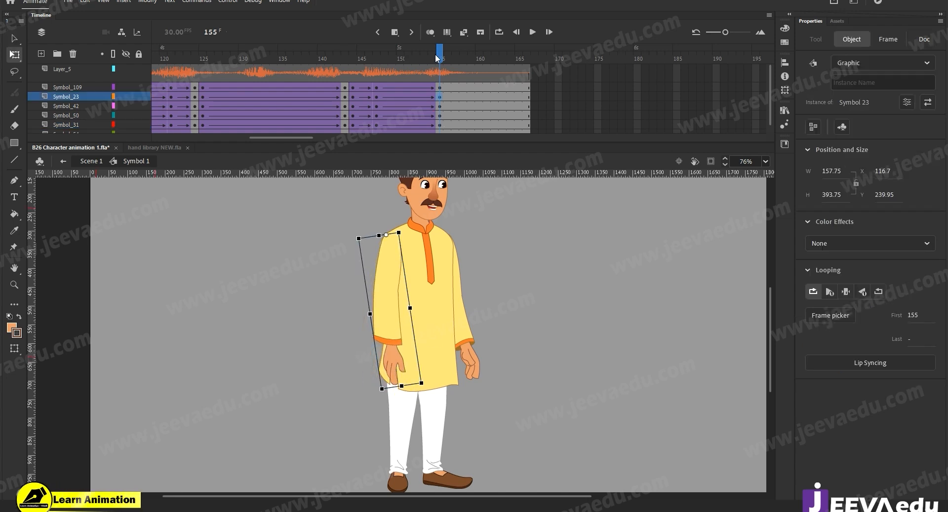
pyautogui.click(360, 97)
pyautogui.press('Return')
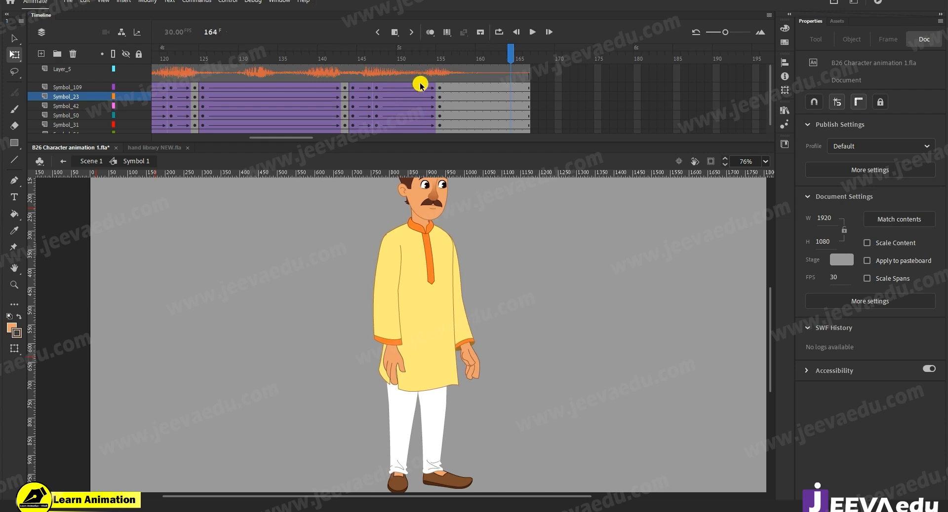
# - Rotate the same arm slightly further inward at frame 155, check the motion through frame 166, and save the file
pyautogui.click(434, 71)
pyautogui.click(395, 329)
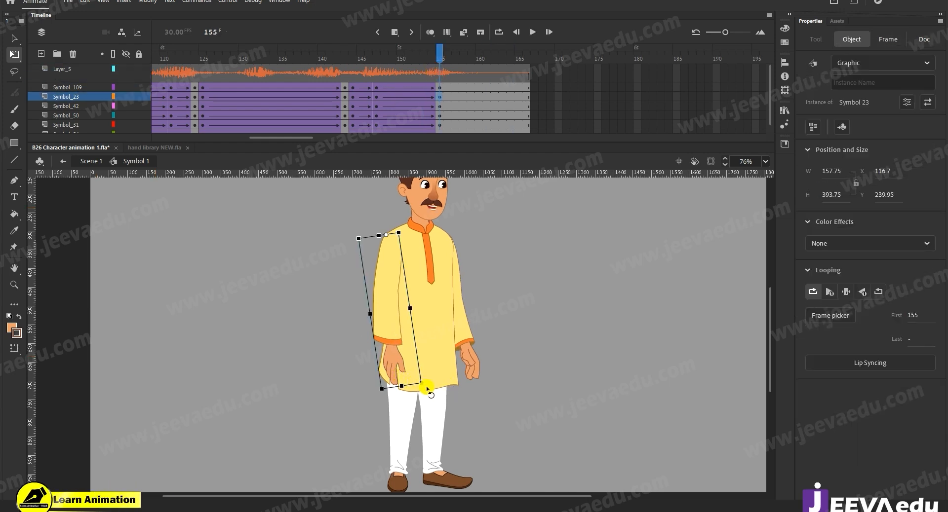
pyautogui.moveTo(425, 386); pyautogui.dragTo(429, 388)
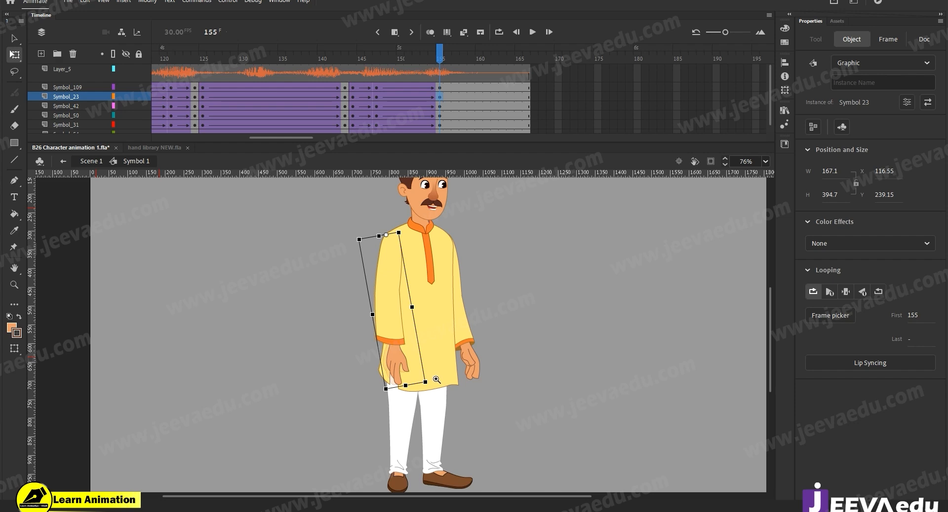
pyautogui.keyDown('alt'); pyautogui.click(437, 380); pyautogui.keyUp('alt')
pyautogui.moveTo(418, 64); pyautogui.dragTo(527, 106)
pyautogui.click(466, 274)
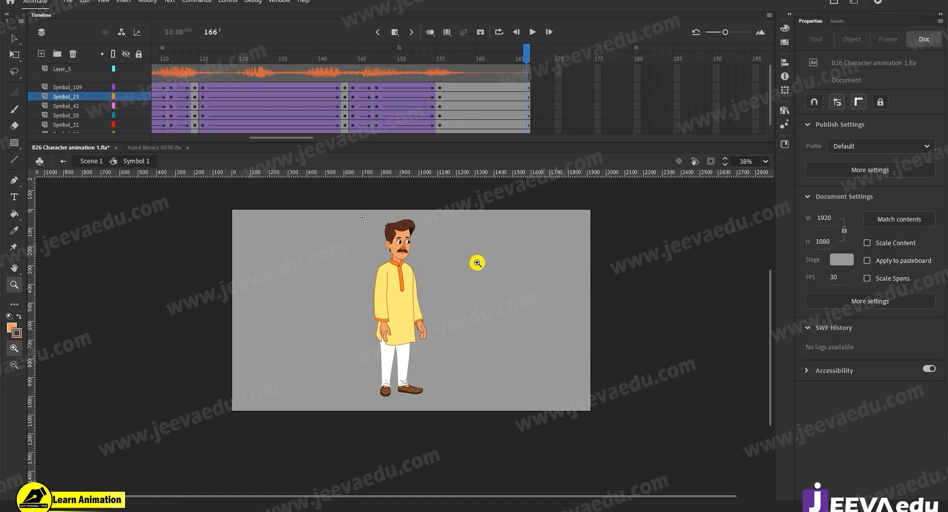
pyautogui.hotkey('ctrl', 's')
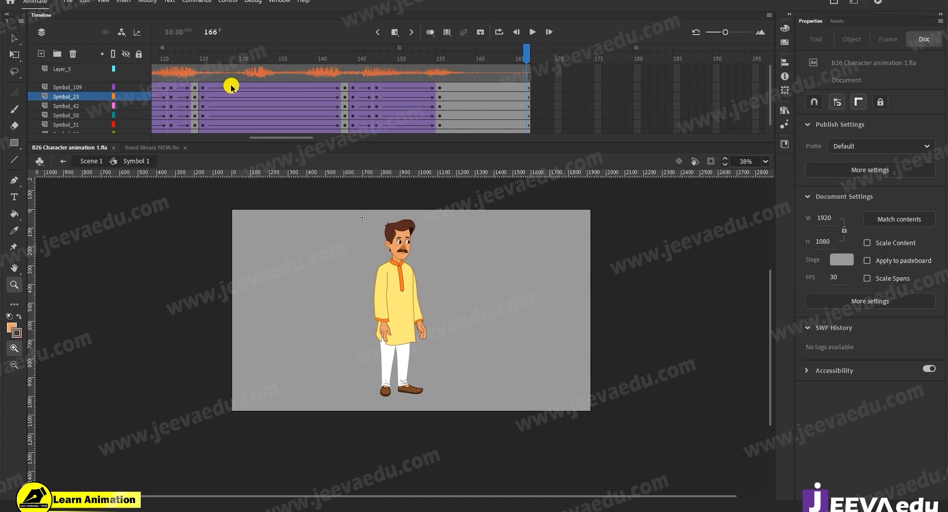
# - Copy the audio layer Layer_5 inside Symbol 1
pyautogui.click(71, 75)
pyautogui.rightClick(70, 74)
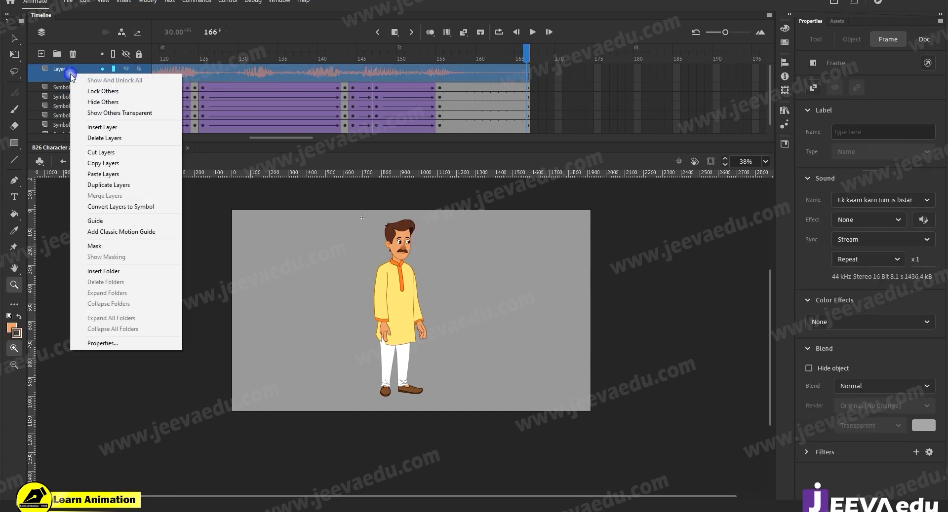
pyautogui.click(94, 165)
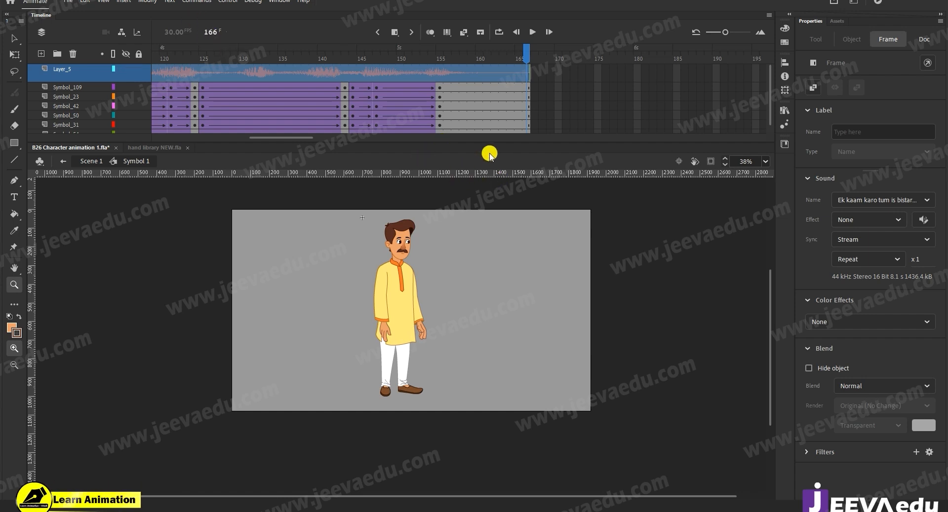
# - Enlarge the timeline to show every body layer and review the whole animation from frame 1 to frame 166
pyautogui.moveTo(277, 136); pyautogui.dragTo(150, 140)
pyautogui.click(154, 61)
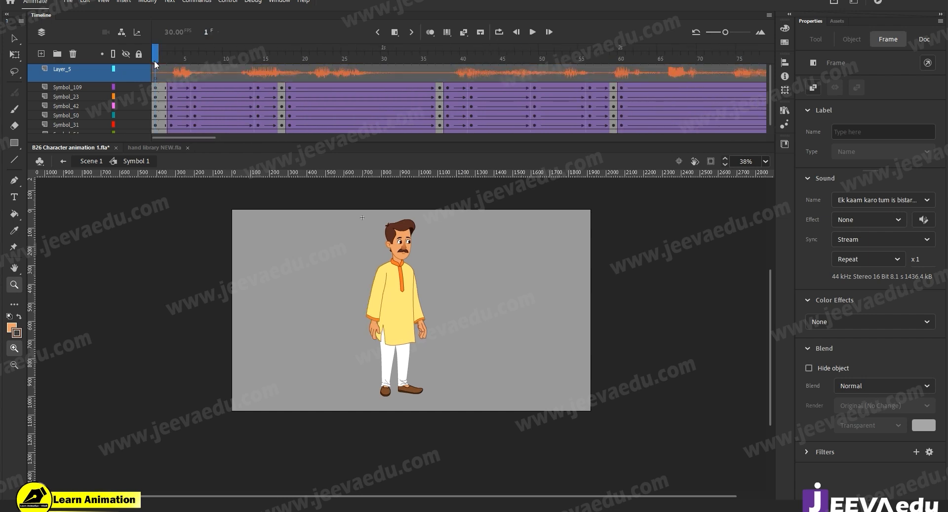
pyautogui.moveTo(376, 146); pyautogui.dragTo(372, 160)
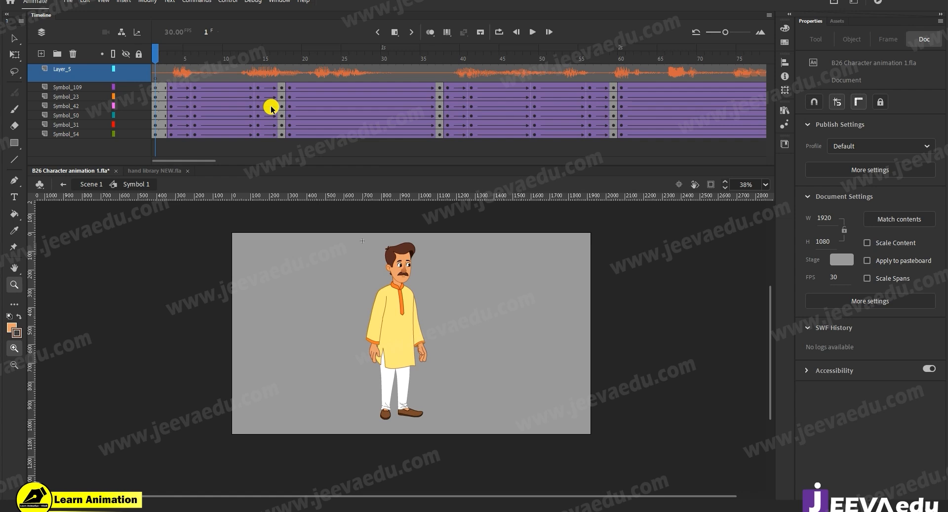
pyautogui.moveTo(201, 161); pyautogui.dragTo(176, 152)
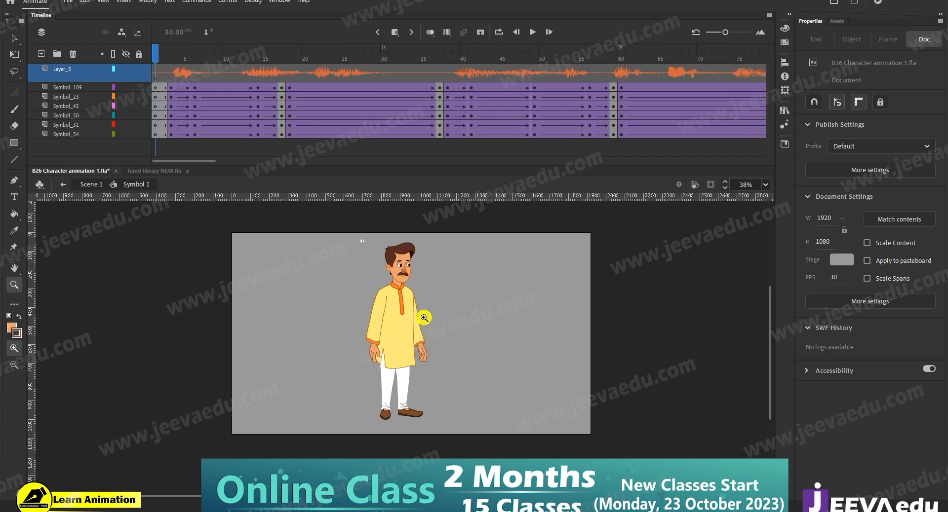
pyautogui.click(418, 330)
pyautogui.moveTo(434, 328); pyautogui.dragTo(429, 359)
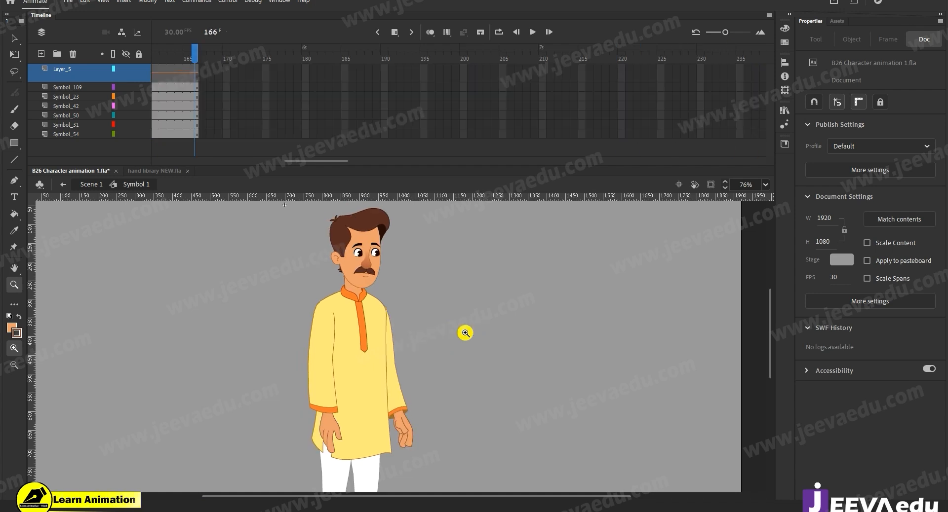
# - Return to Scene 1 and delete its existing audio layer Layer_5
pyautogui.moveTo(336, 161); pyautogui.dragTo(31, 156)
pyautogui.click(88, 185)
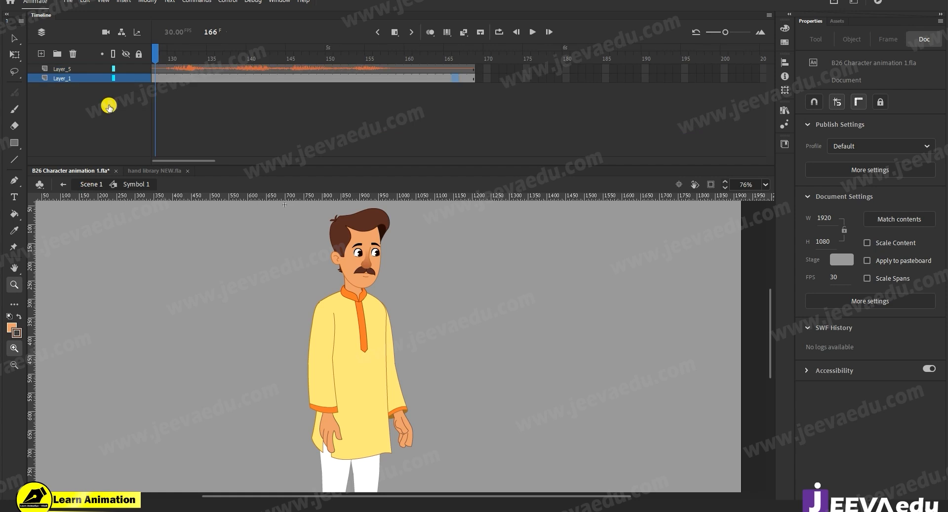
pyautogui.click(91, 69)
pyautogui.click(73, 55)
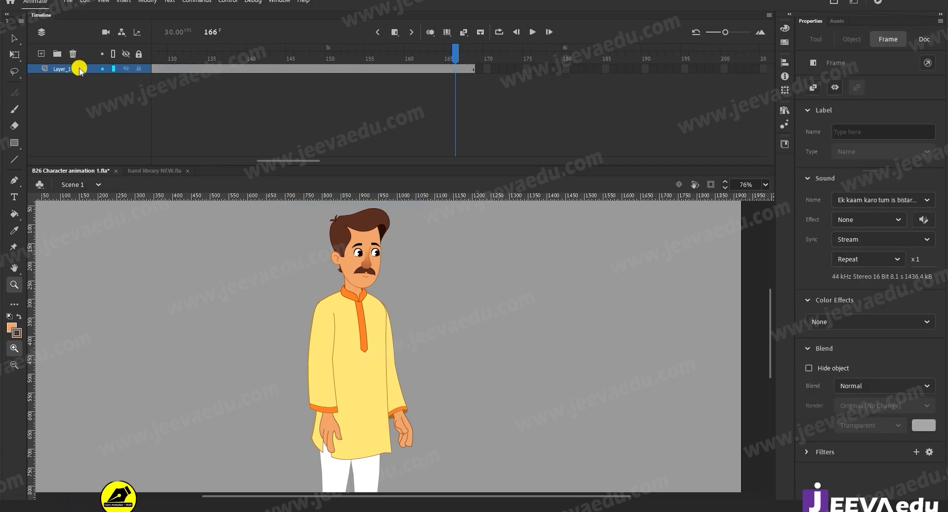
# - Paste the copied audio layer above Layer_1 in Scene 1 and remove the surplus frames after frame 166
pyautogui.rightClick(78, 69)
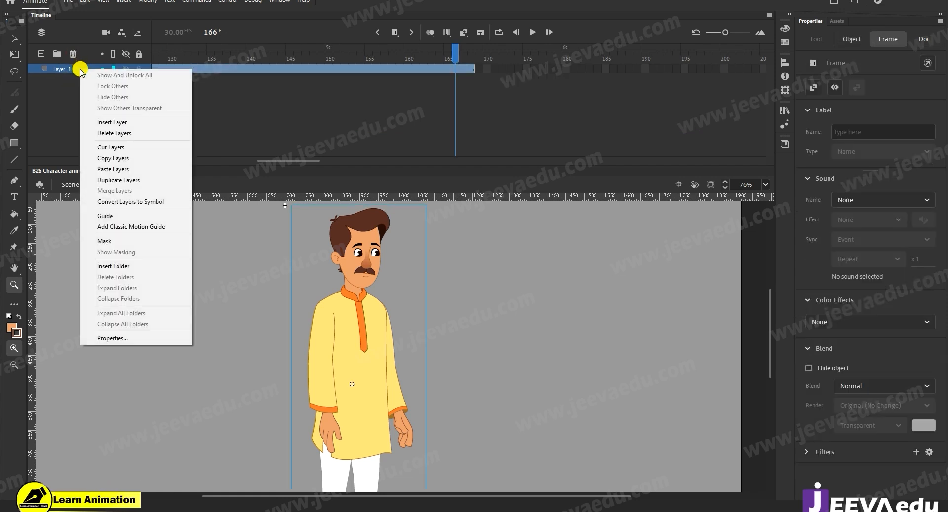
pyautogui.click(114, 169)
pyautogui.click(455, 112)
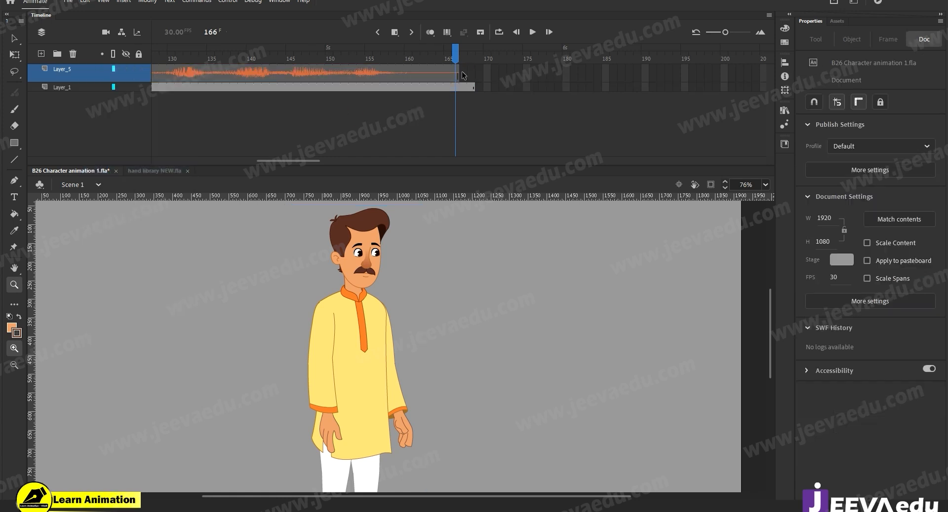
pyautogui.moveTo(465, 75); pyautogui.dragTo(531, 116)
pyautogui.hotkey('shift', 'F5')
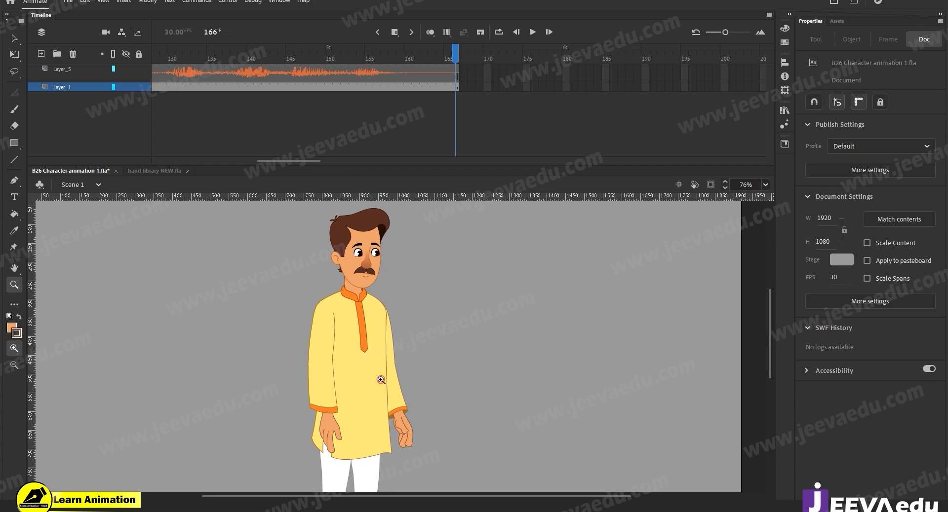
# - Duplicate the Symbol 1 character on the stage so two copies stand side by side
pyautogui.keyDown('alt'); pyautogui.click(397, 406); pyautogui.keyUp('alt')
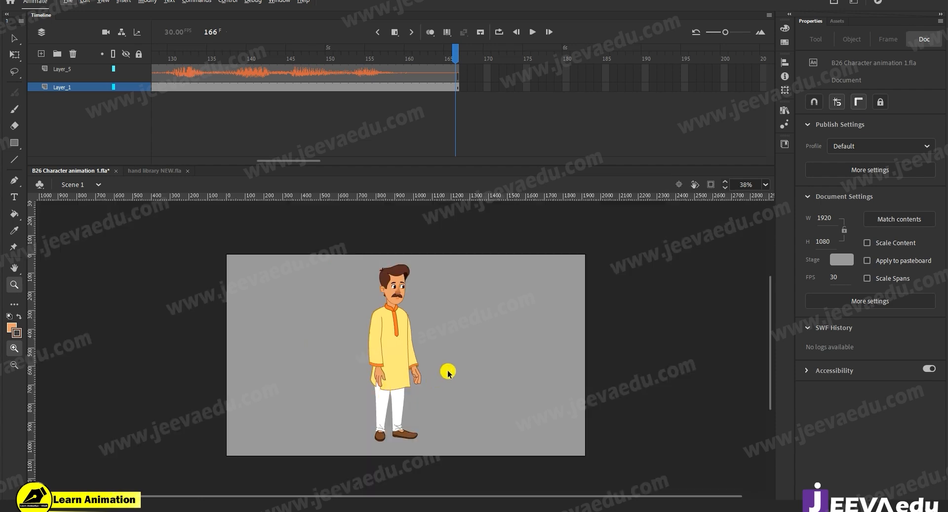
pyautogui.press('v')
pyautogui.click(391, 359)
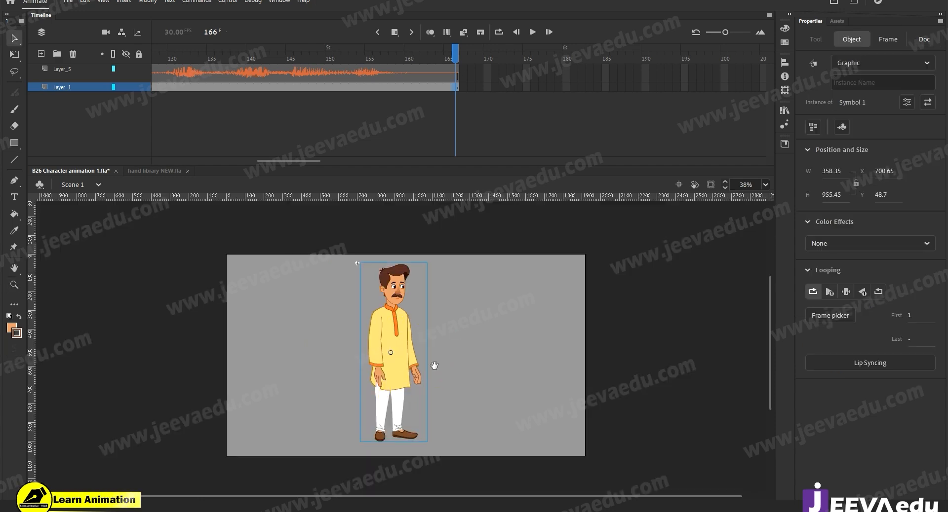
pyautogui.moveTo(399, 346); pyautogui.dragTo(328, 334)
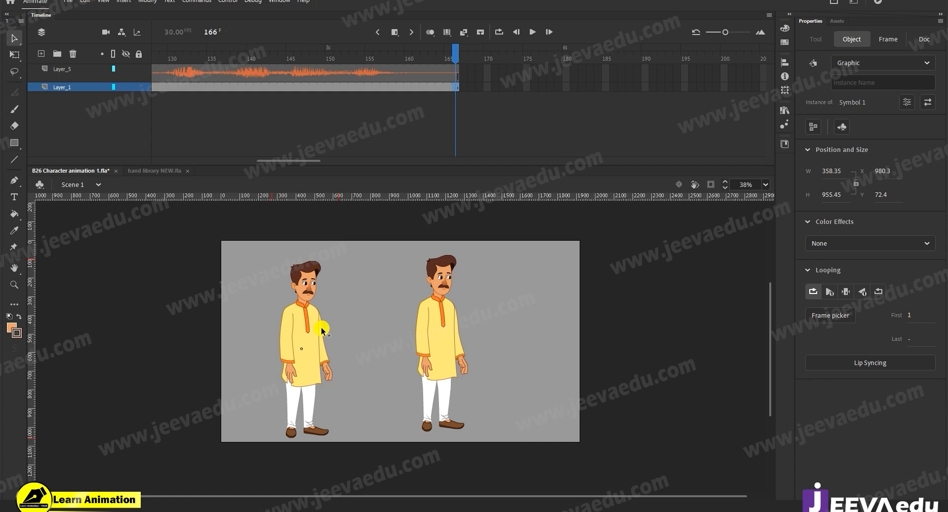
pyautogui.click(12, 198)
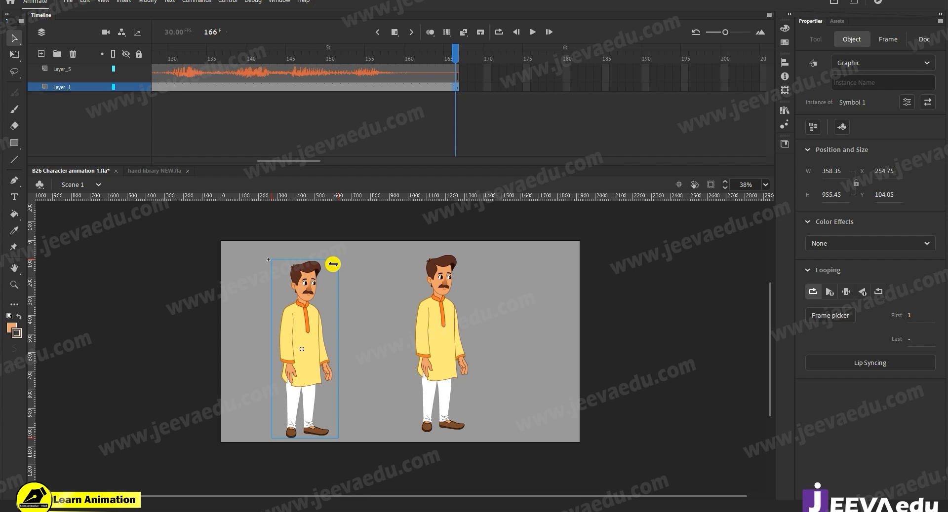
# - Scale the left copy up to about 742 × 1978 and lower it to frame its head and upper body on the stage
pyautogui.press('q')
pyautogui.moveTo(269, 260); pyautogui.dragTo(240, 164)
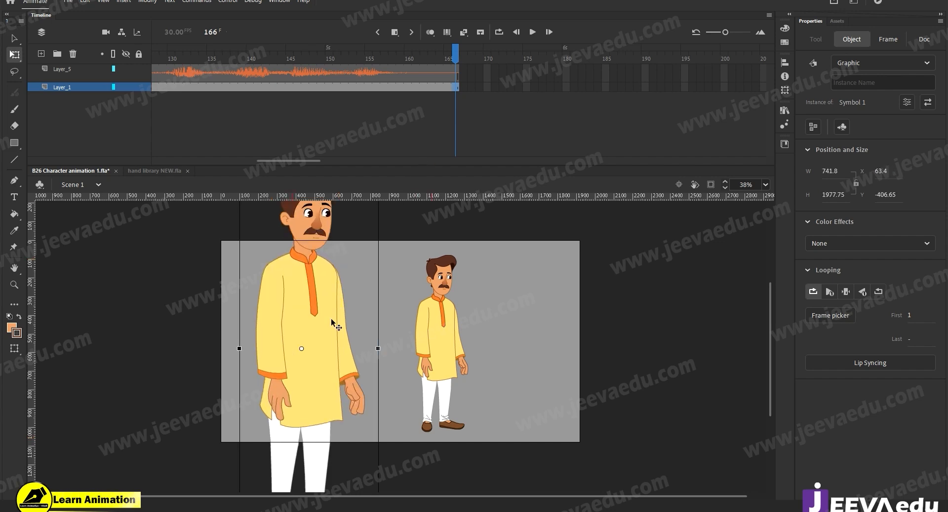
pyautogui.moveTo(324, 319); pyautogui.dragTo(339, 399)
# - Position the full-body figure at about X 1123, Y 64 and the close-up at about X 137, Y 45, clipping content outside the stage
pyautogui.moveTo(447, 373); pyautogui.dragTo(474, 370)
pyautogui.click(711, 185)
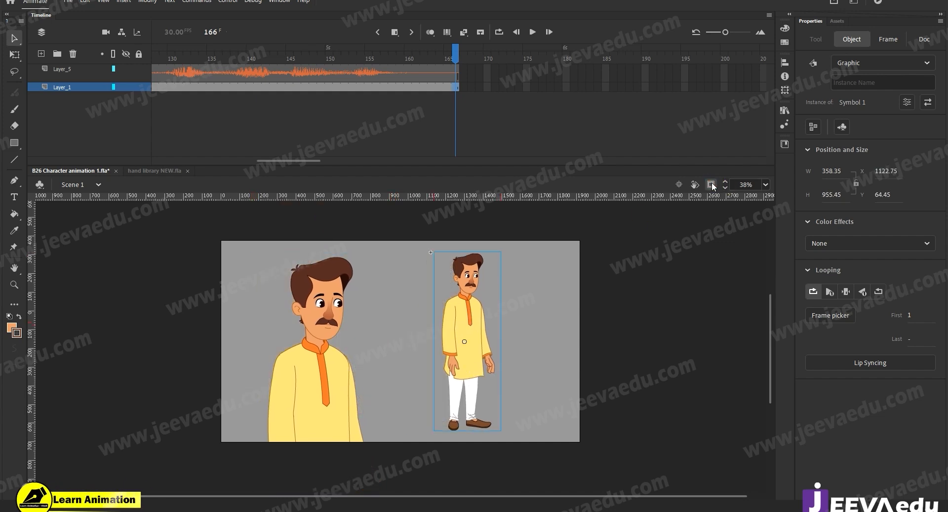
pyautogui.click(351, 368)
pyautogui.moveTo(332, 395); pyautogui.dragTo(331, 400)
# - Rewind the Scene 1 timeline to frame 1 and check the animation with both characters on the stage
pyautogui.moveTo(315, 163); pyautogui.dragTo(156, 161)
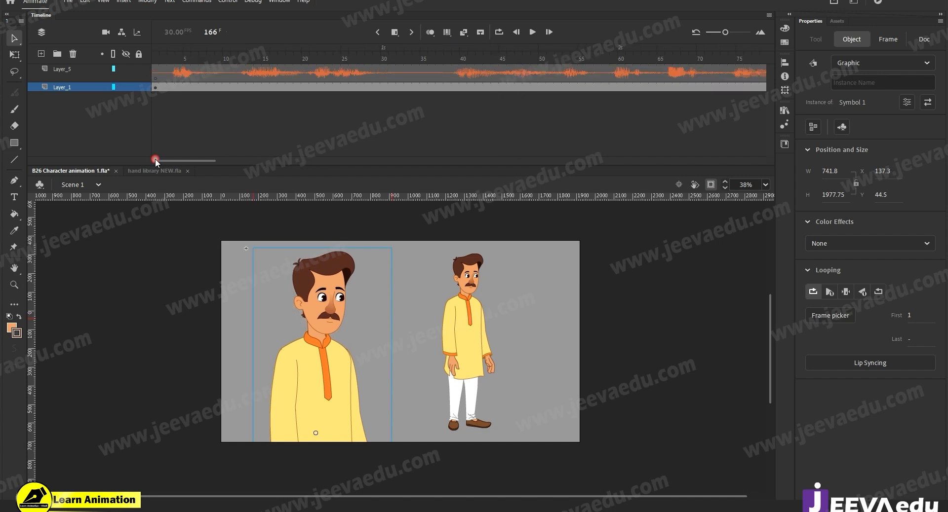
pyautogui.click(179, 71)
pyautogui.moveTo(180, 50); pyautogui.dragTo(155, 59)
pyautogui.click(297, 254)
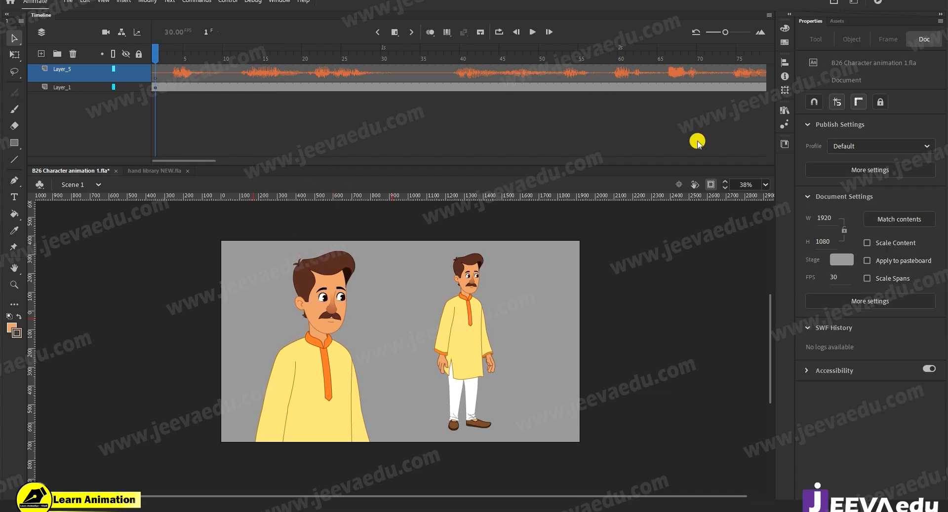
# - In the publish settings, set JPEG quality to 100 and confirm the audio stream as MP3, 160 kbps, Best quality
pyautogui.click(870, 173)
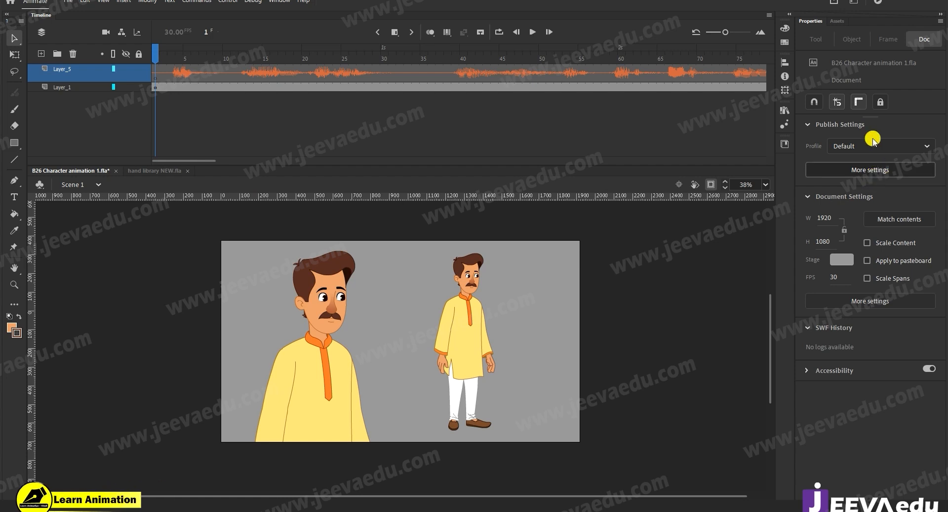
pyautogui.click(859, 104)
pyautogui.moveTo(452, 127); pyautogui.dragTo(485, 121)
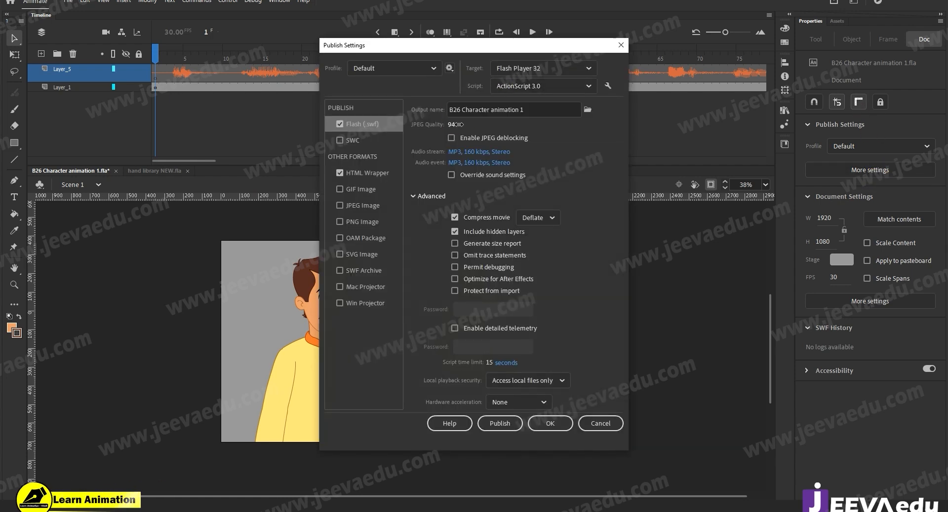
pyautogui.click(483, 153)
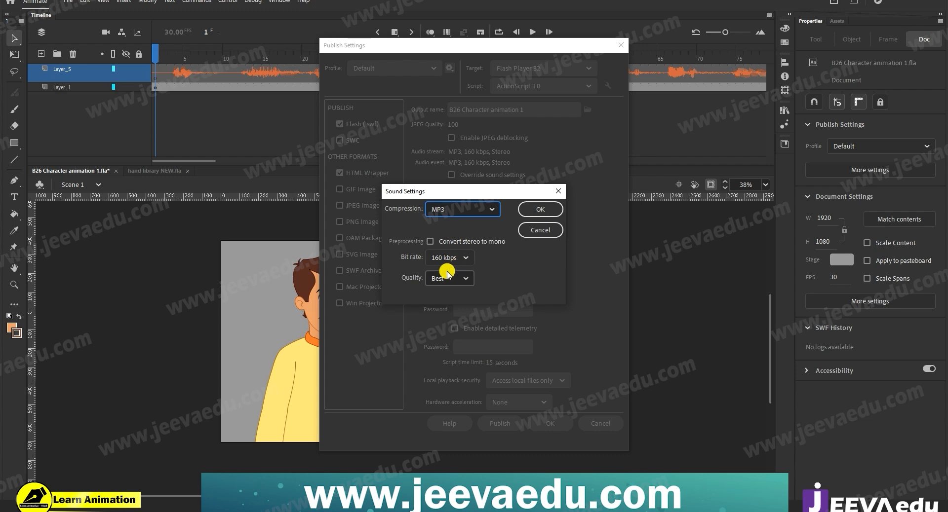
pyautogui.click(541, 209)
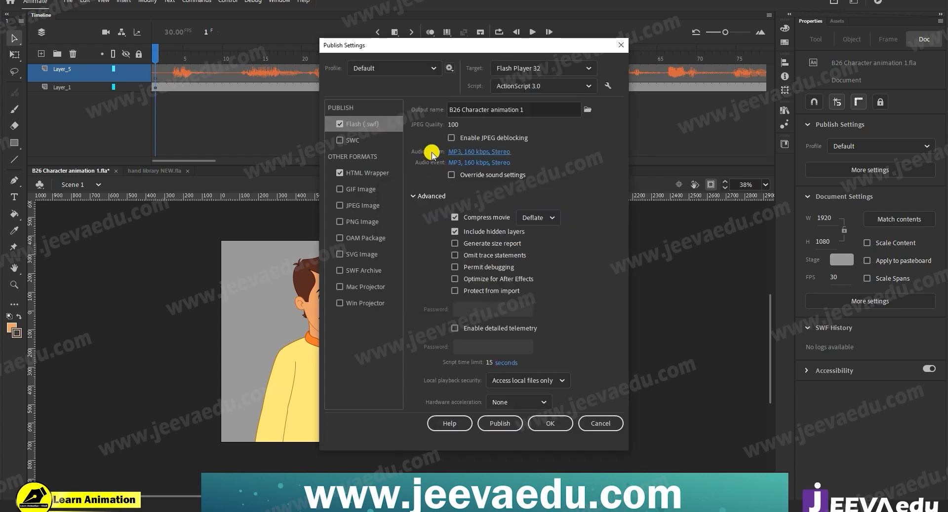
pyautogui.click(549, 425)
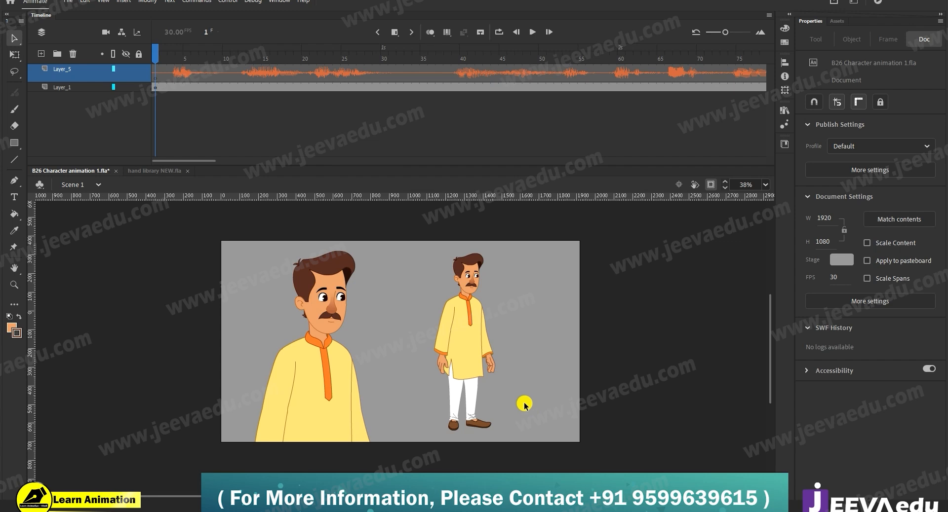